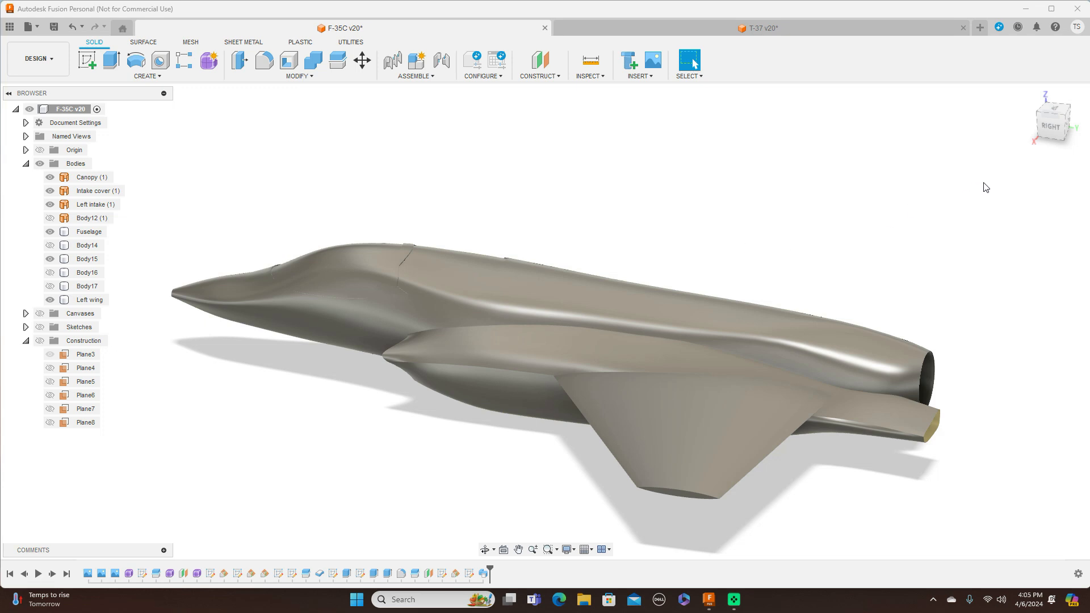
Step: Examine the aircraft model from several angles, show the reference canvases and compare the bodies with the top-view drawing
drag(1061, 123, 50, 133)
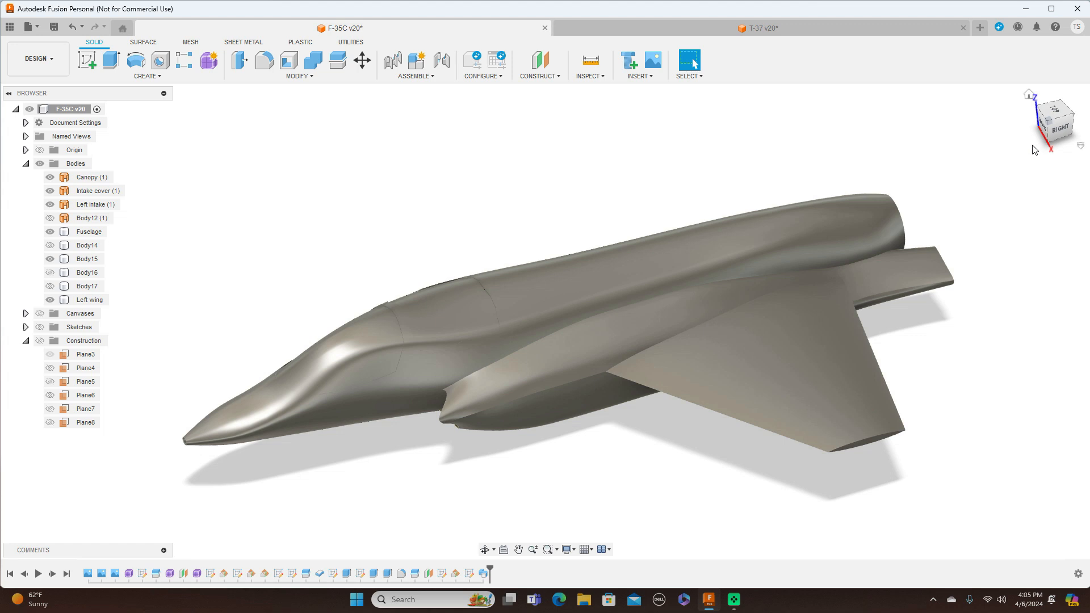
mouse_move(1050, 120)
mouse_down()
mouse_move(1072, 100)
mouse_move(1088, 39)
mouse_move(1088, 85)
mouse_move(1072, 109)
mouse_up()
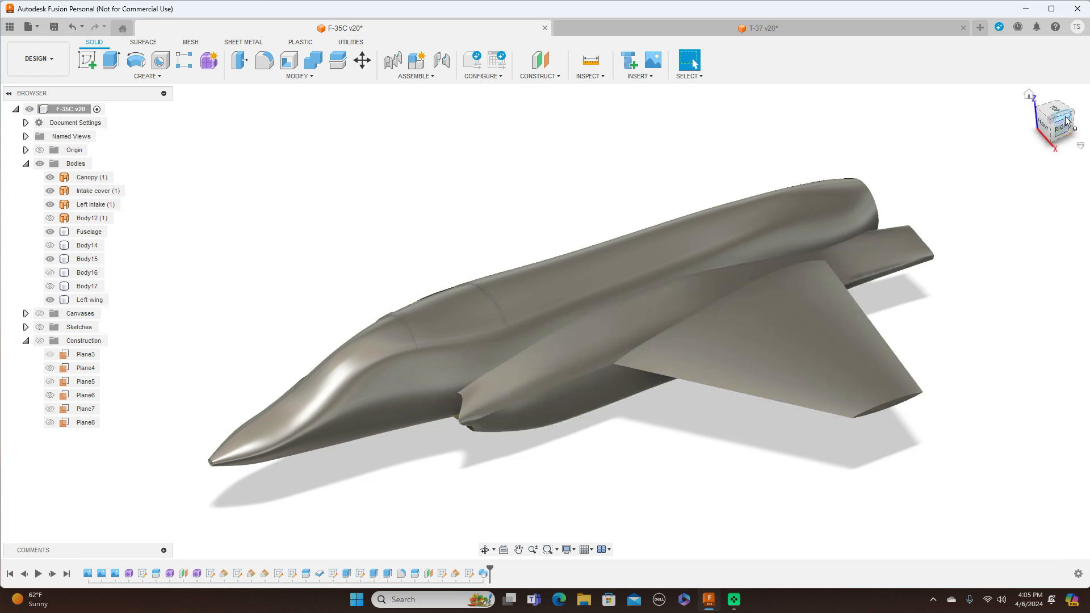
mouse_move(1065, 122)
mouse_down()
mouse_move(1030, 143)
mouse_move(1035, 164)
mouse_move(1038, 155)
mouse_up()
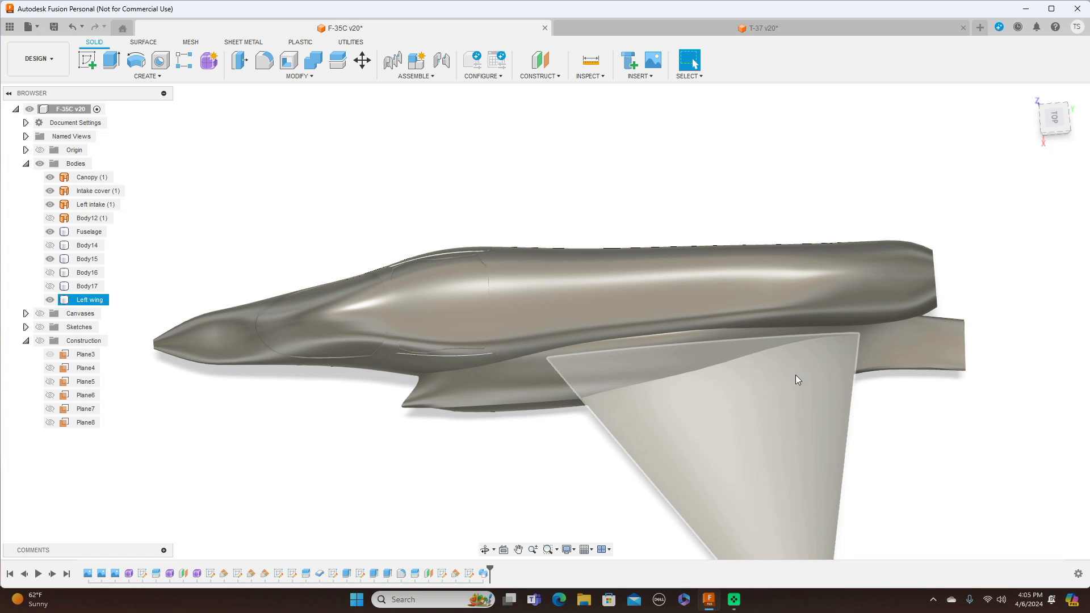
click(1055, 118)
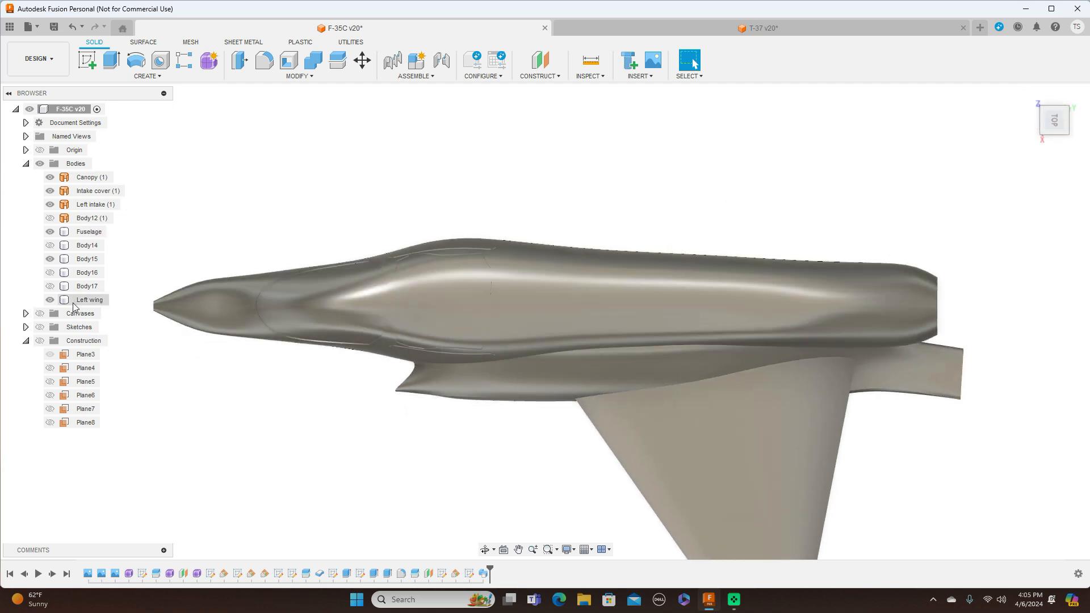
click(40, 314)
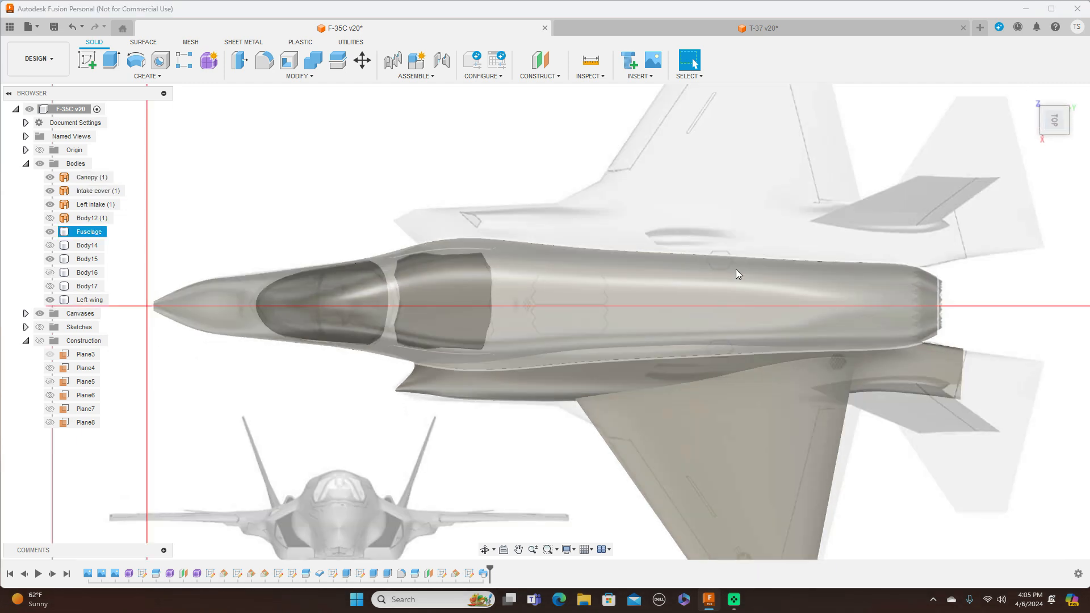
scroll(737, 269, down, 2)
click(730, 372)
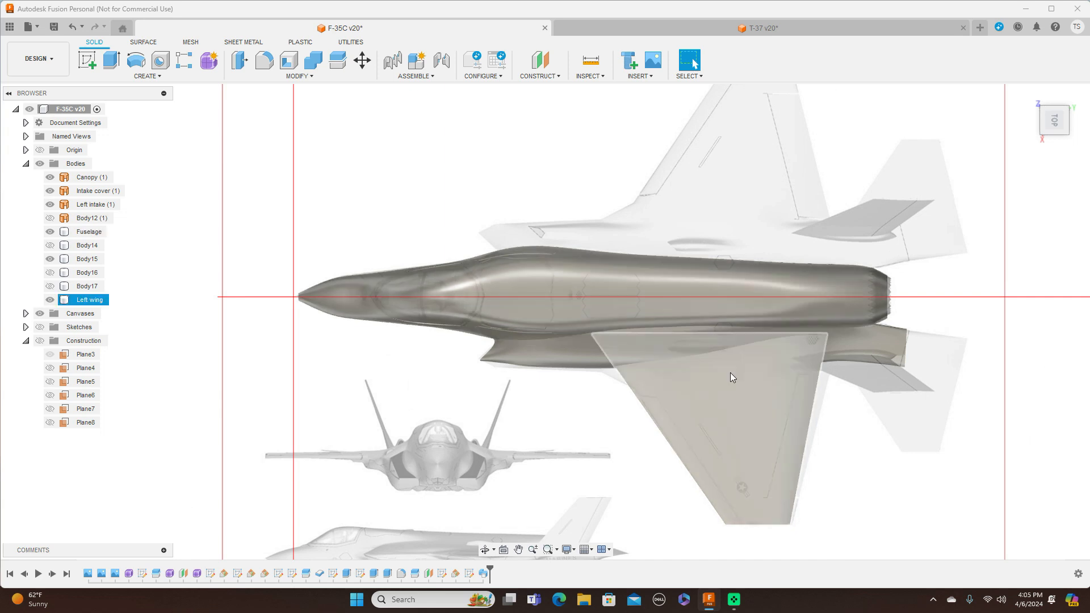
click(39, 163)
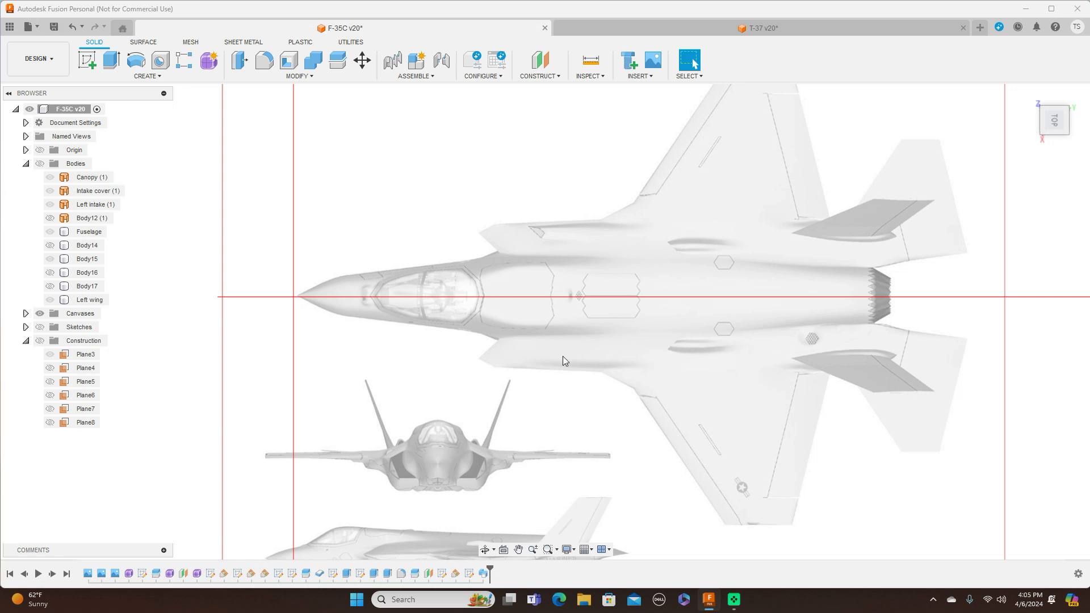
click(40, 163)
Step: Hide the left wing and left intake bodies and compare the remaining fuselage with the side and top reference drawings
mouse_move(1060, 117)
mouse_down()
mouse_move(1077, 97)
mouse_move(1082, 114)
mouse_up()
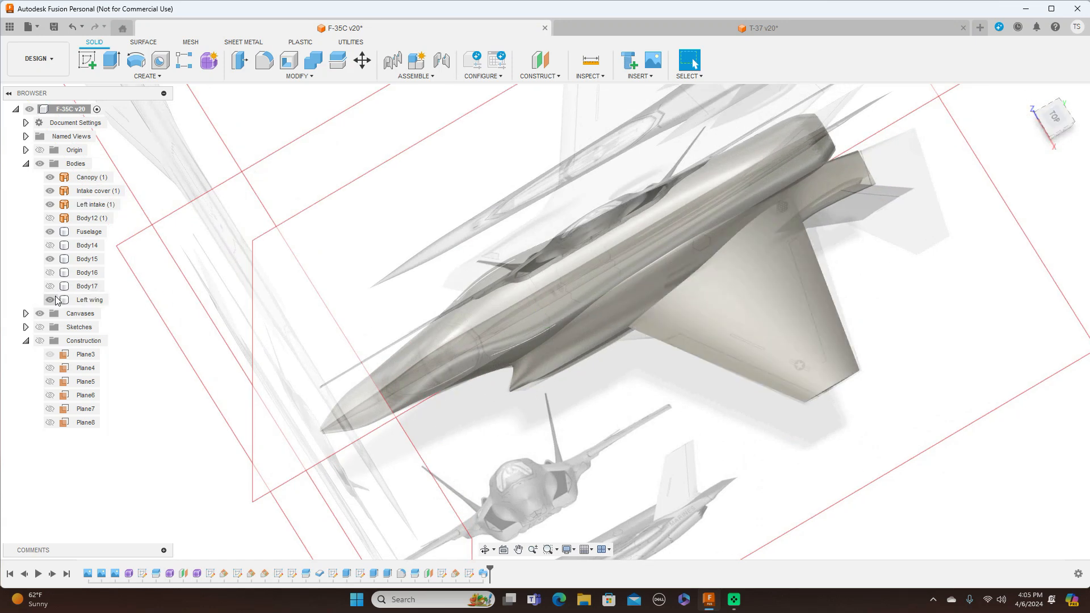
click(51, 300)
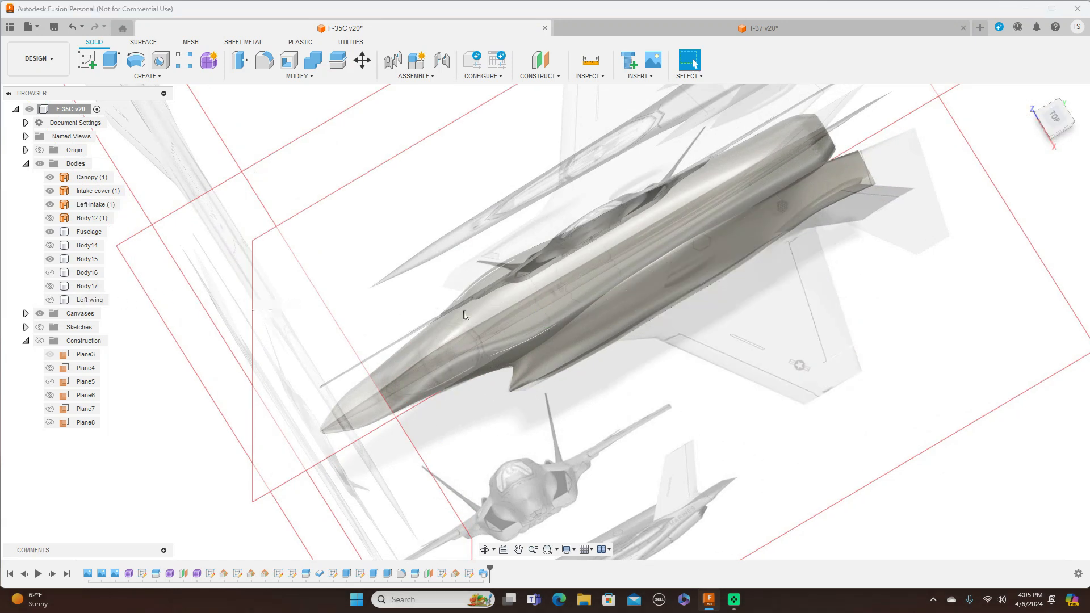
click(49, 205)
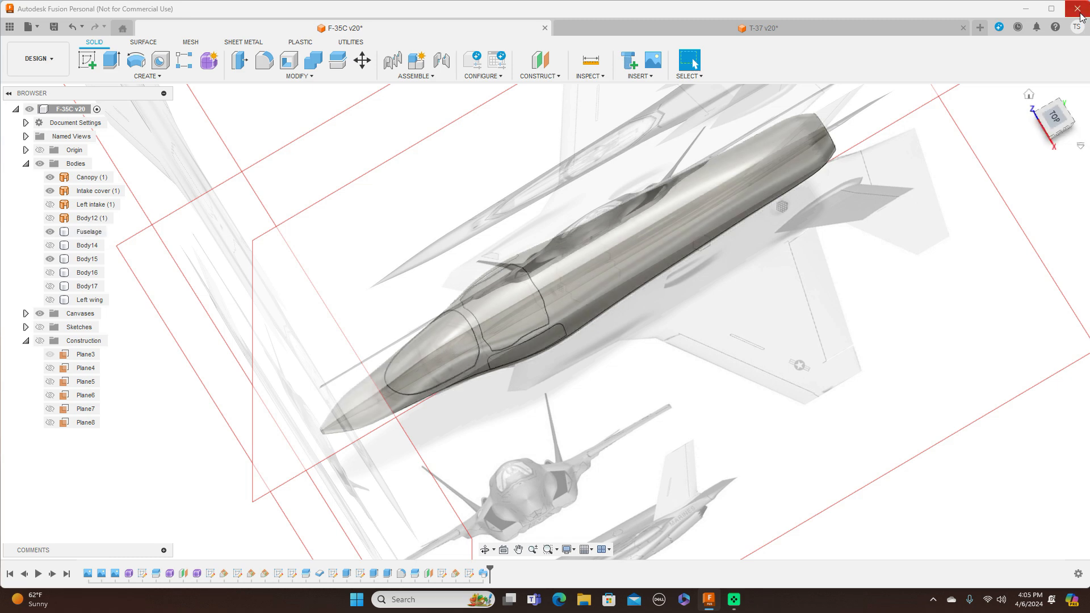
click(1065, 125)
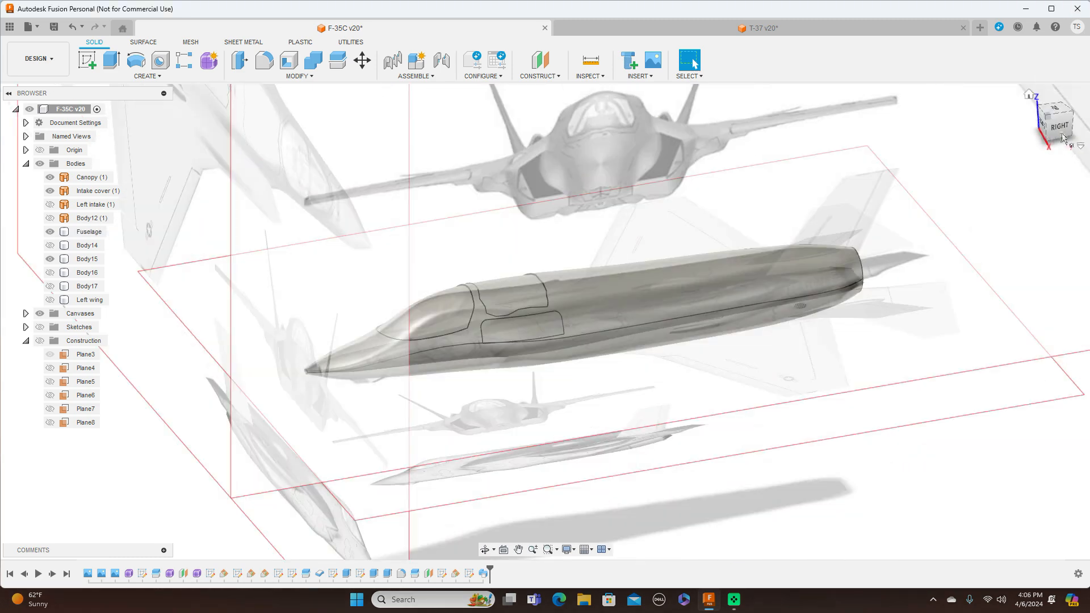
click(1061, 127)
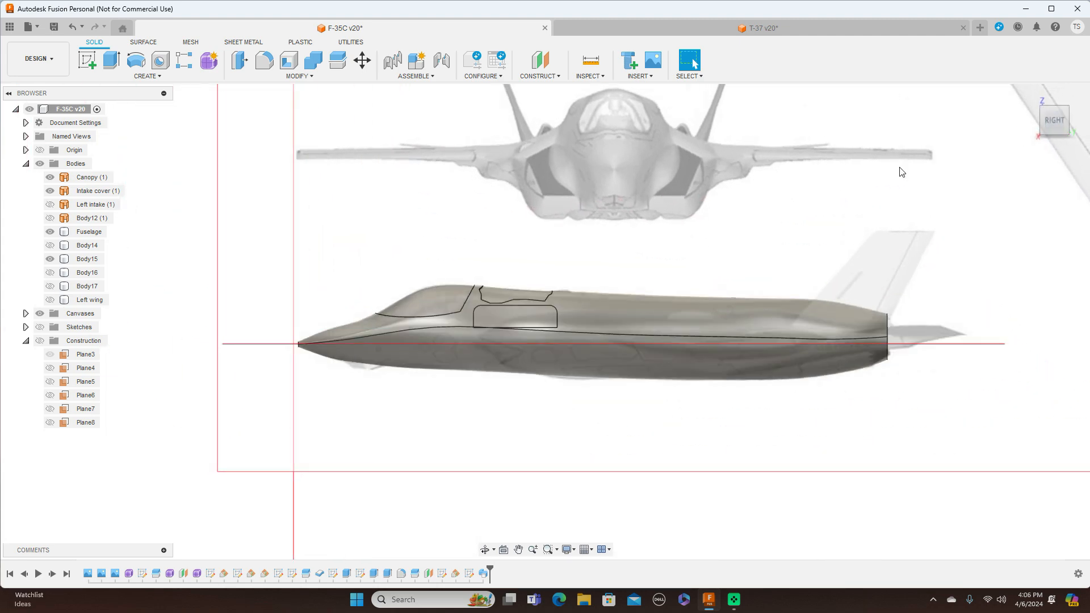
click(1053, 100)
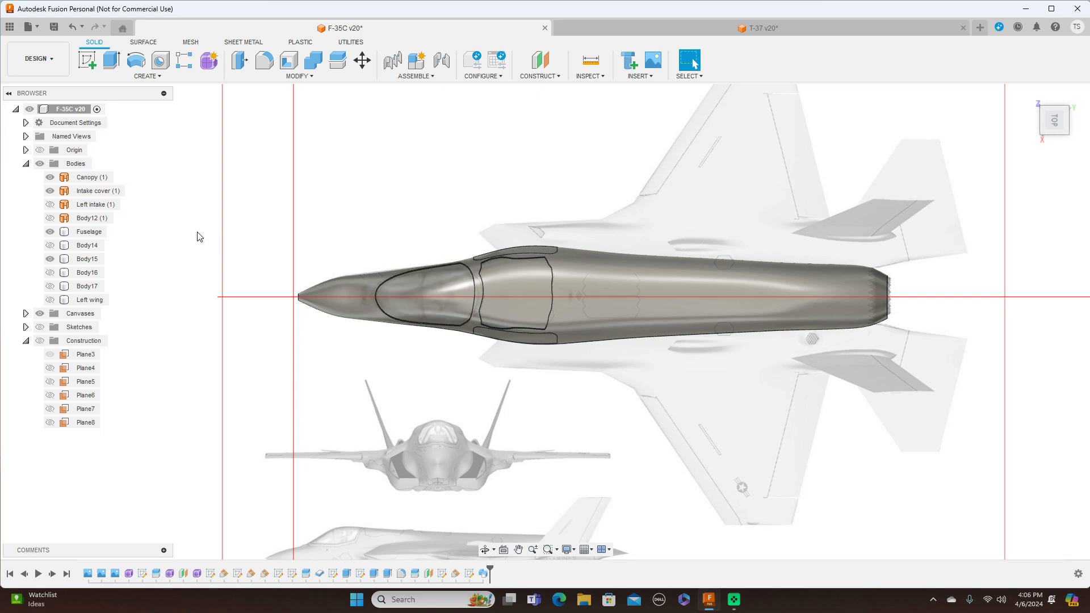
Step: Hide the canopy, intake cover and fuselage to examine Body15 on its own against the reference canvases
click(50, 177)
click(51, 191)
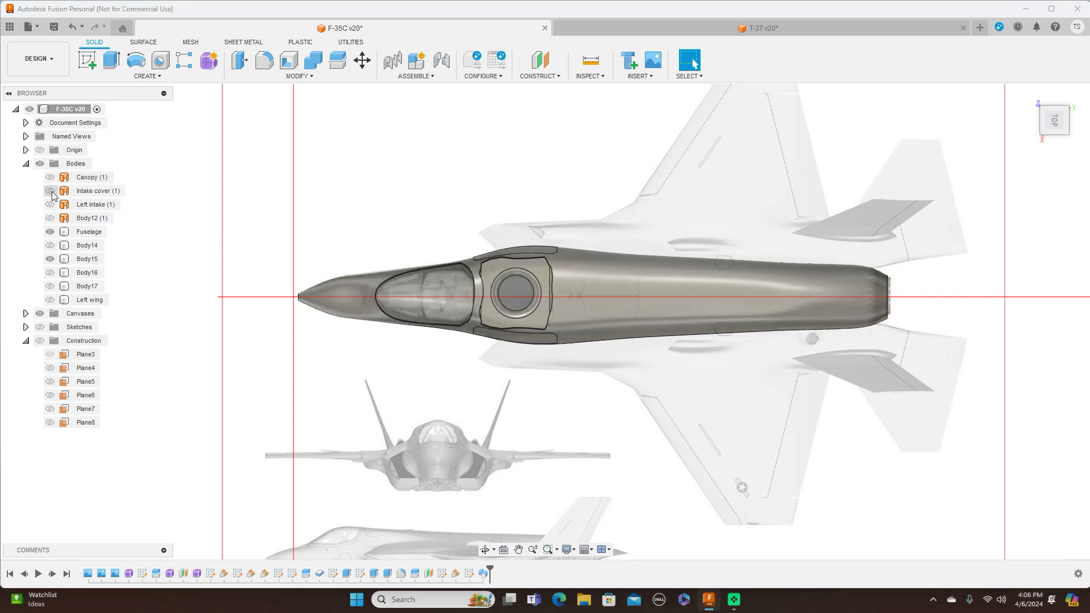
click(50, 231)
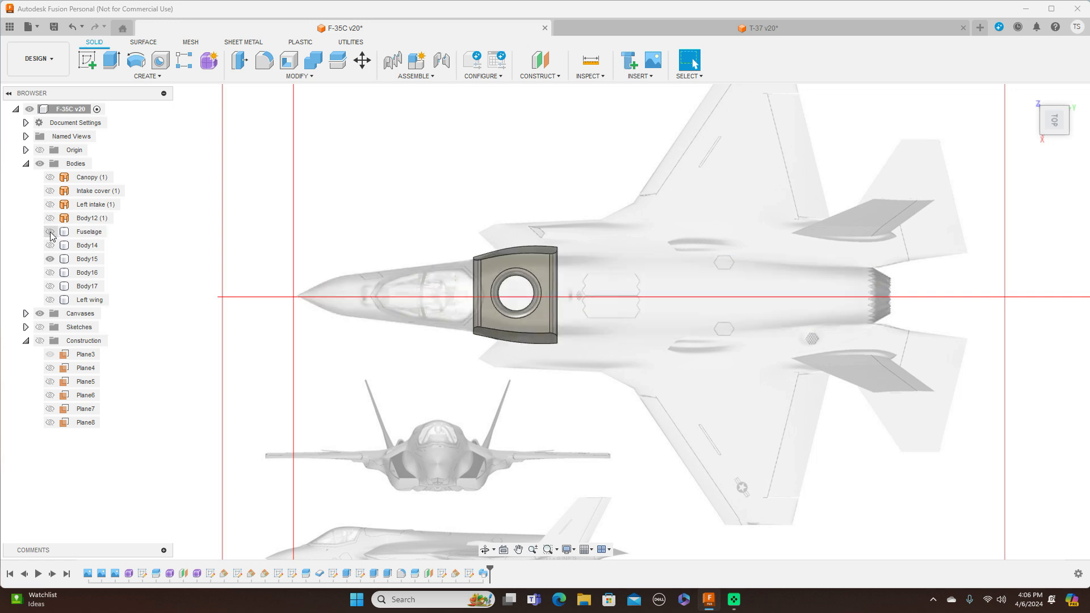
click(50, 259)
click(50, 260)
click(51, 259)
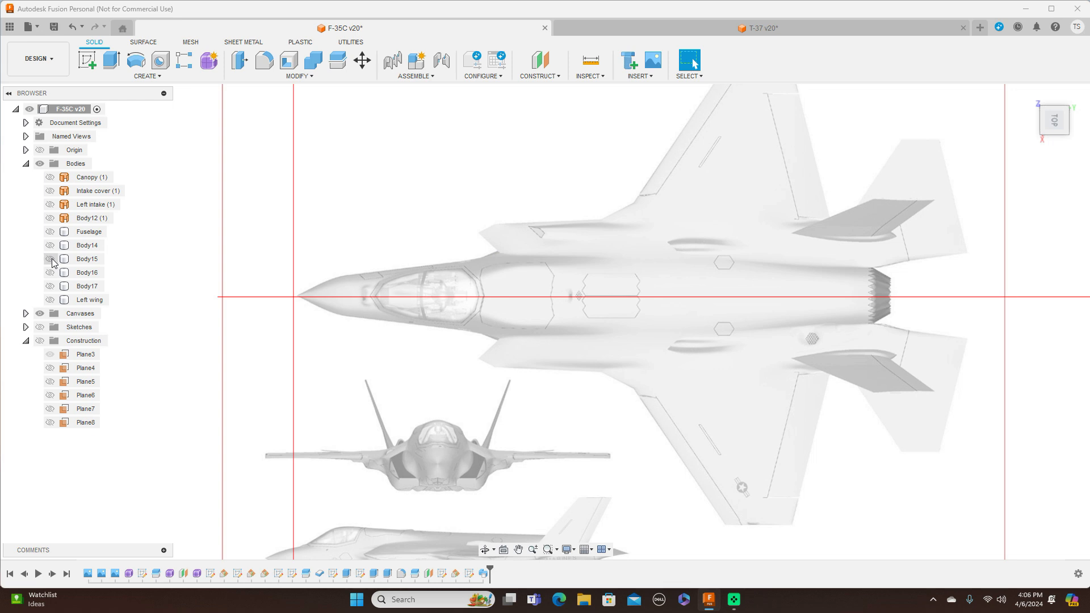
click(51, 260)
mouse_move(1057, 137)
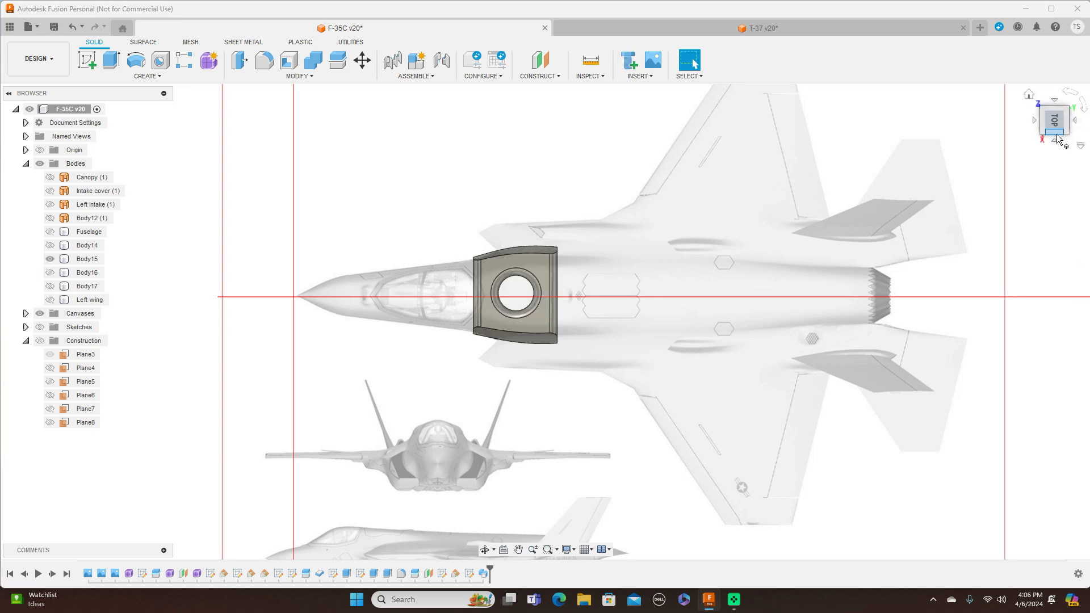
click(1057, 137)
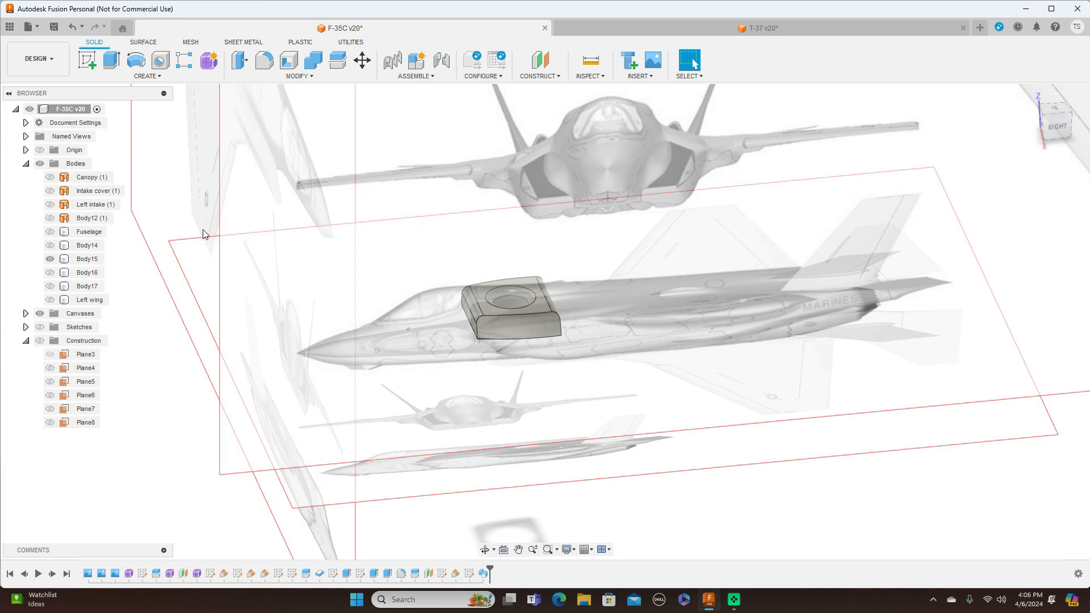
Step: Show the canopy, intake cover, left intake and fuselage bodies again and hide the reference canvases
click(50, 177)
click(50, 204)
click(50, 218)
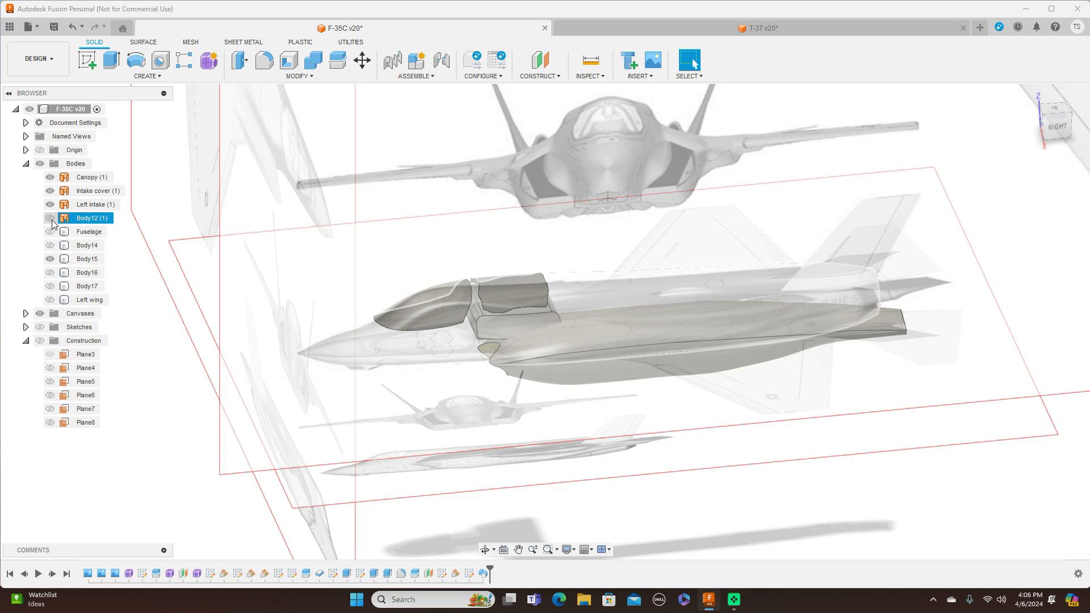
click(50, 232)
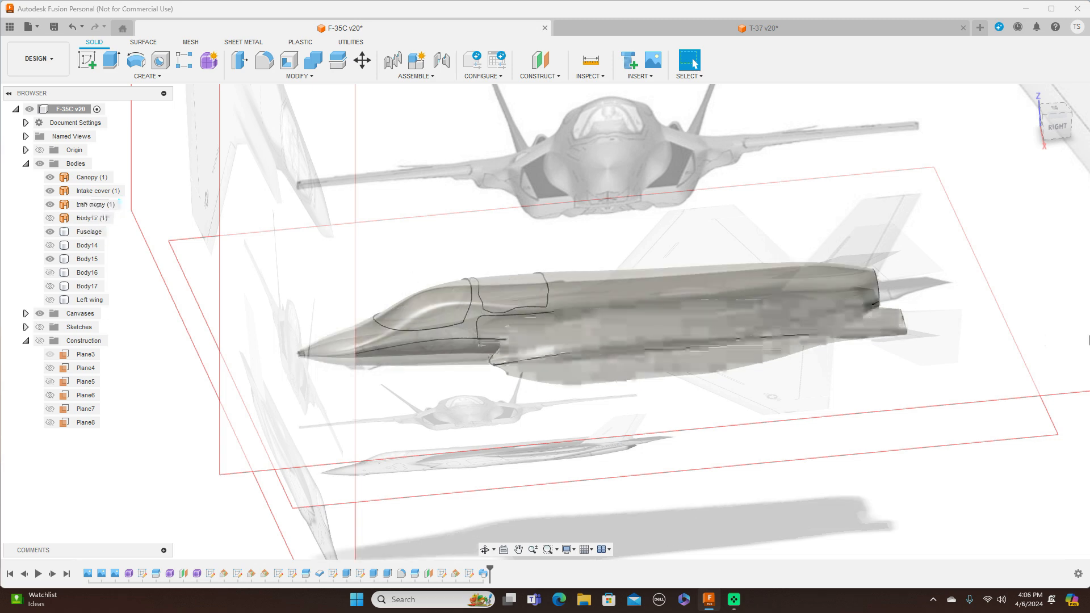
drag(1057, 118, 1053, 164)
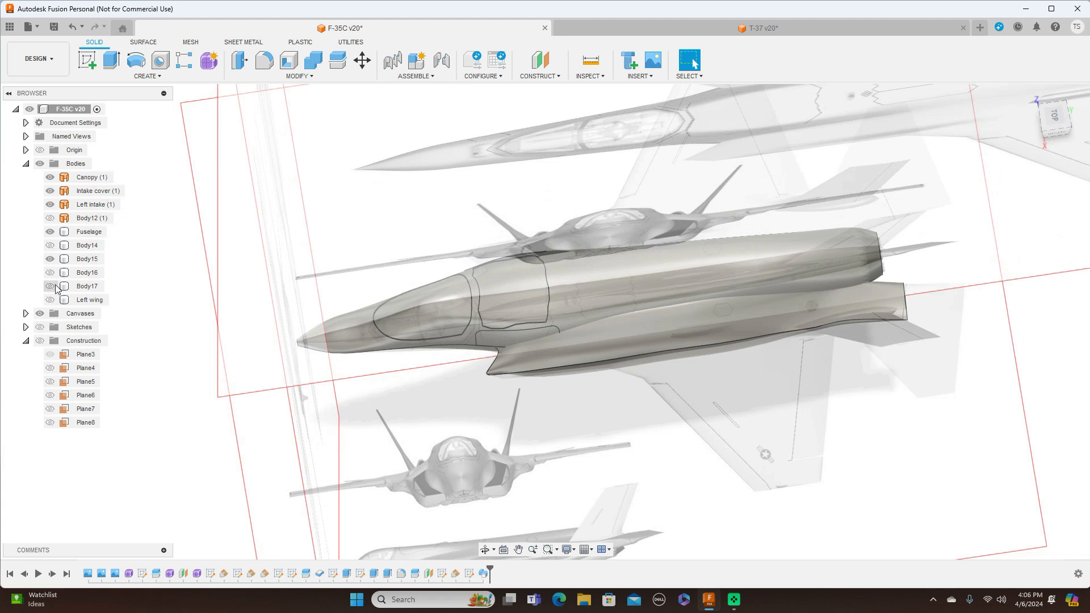
click(39, 314)
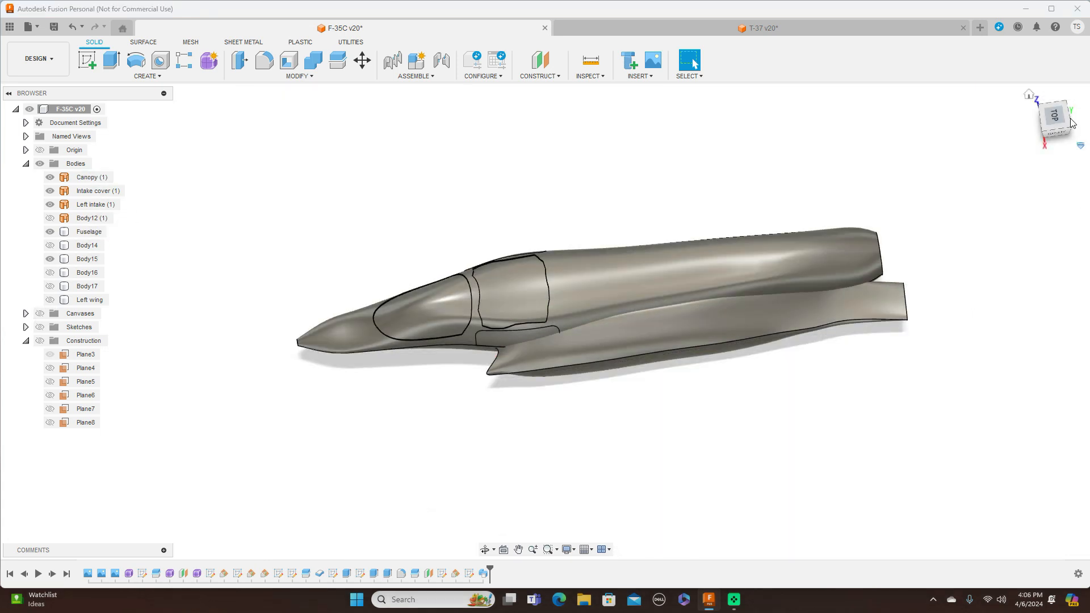
drag(1062, 118, 1066, 108)
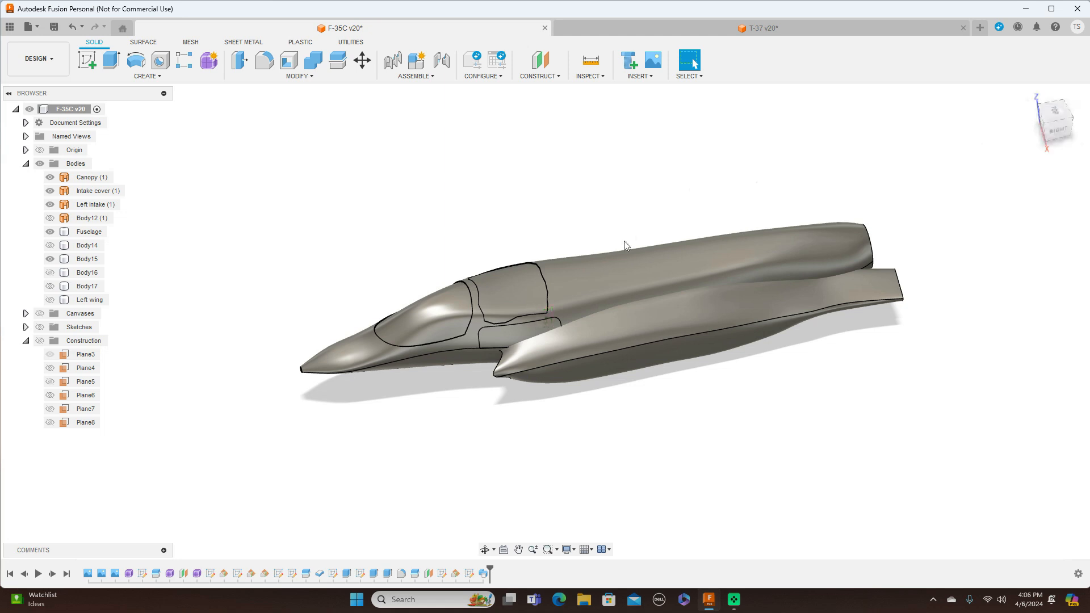
Step: Hide the intake cover, canopy, left intake, fuselage and Body15 so that no bodies are displayed
click(50, 191)
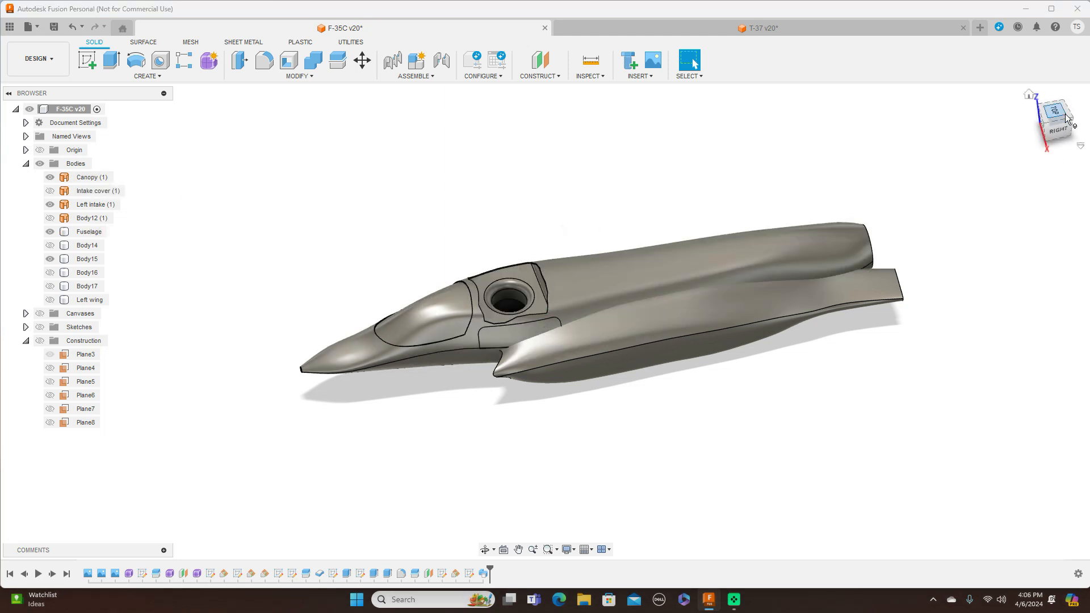
mouse_move(1056, 122)
mouse_down()
mouse_move(1041, 162)
mouse_move(1082, 131)
mouse_move(1048, 120)
mouse_up()
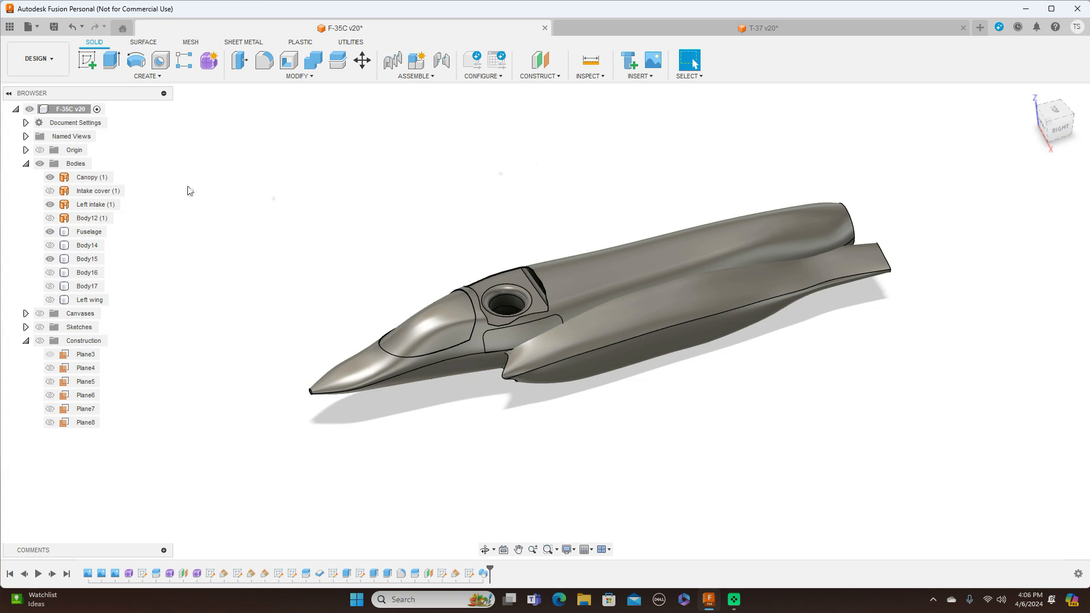
click(50, 175)
click(50, 178)
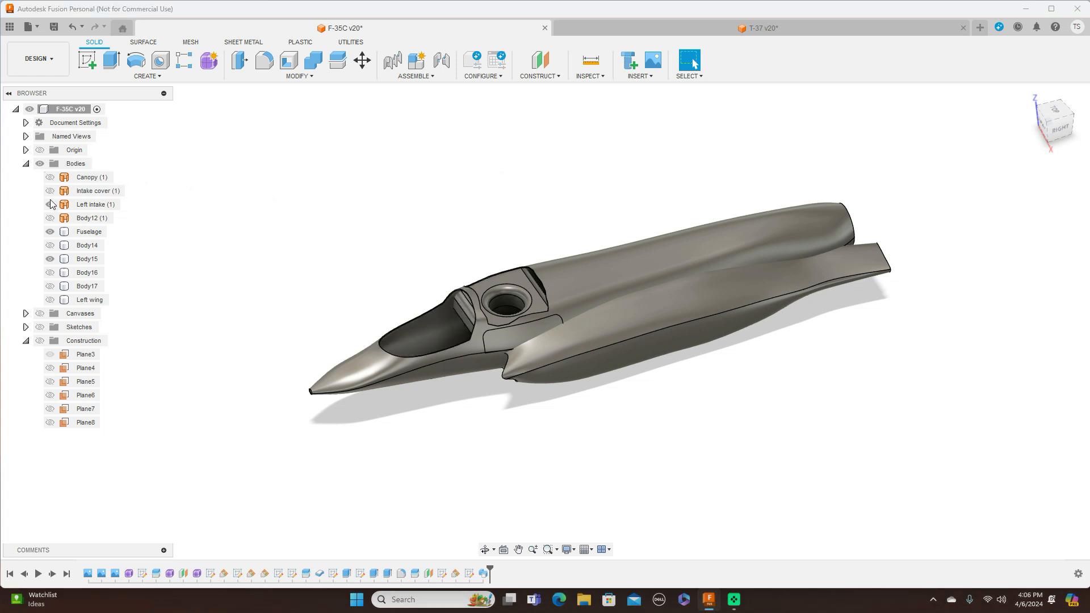
click(49, 205)
click(54, 234)
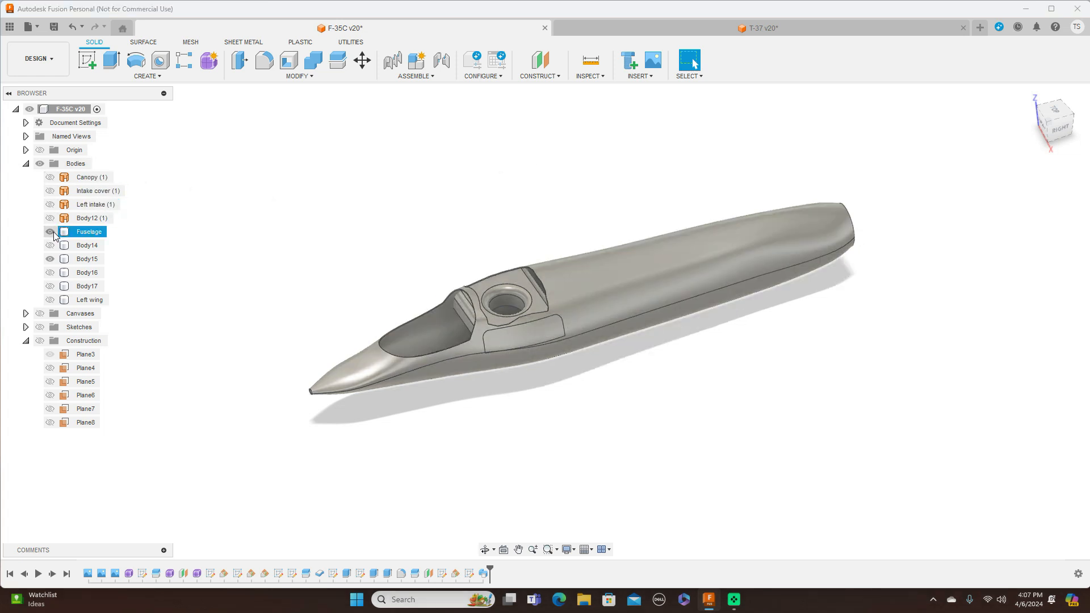
click(51, 233)
click(50, 260)
click(49, 260)
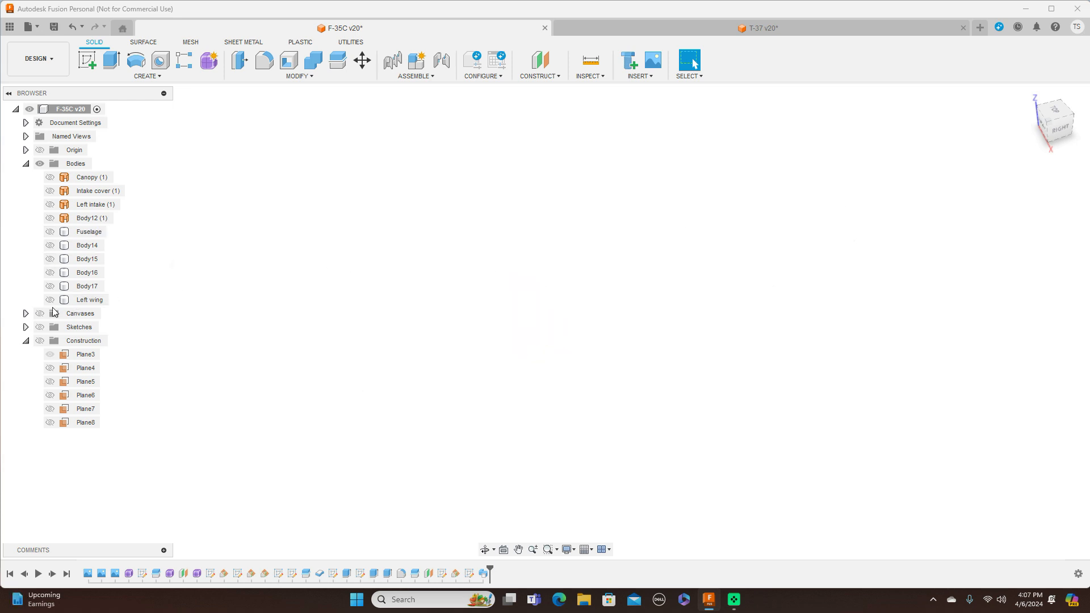
Step: Show the reference canvases and view the aircraft drawings squarely from the right side
click(40, 314)
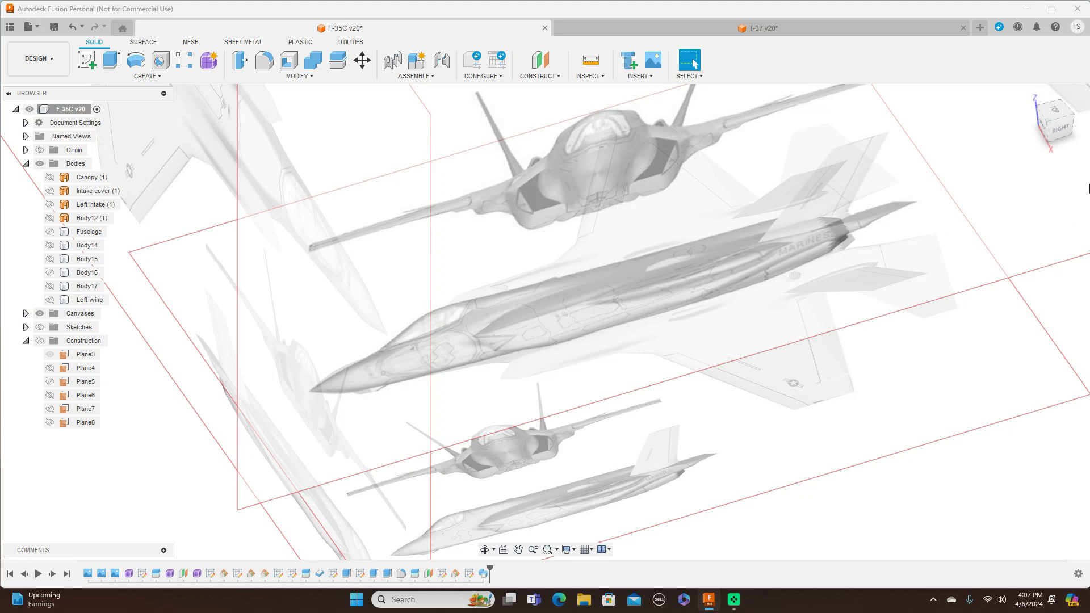
click(1061, 131)
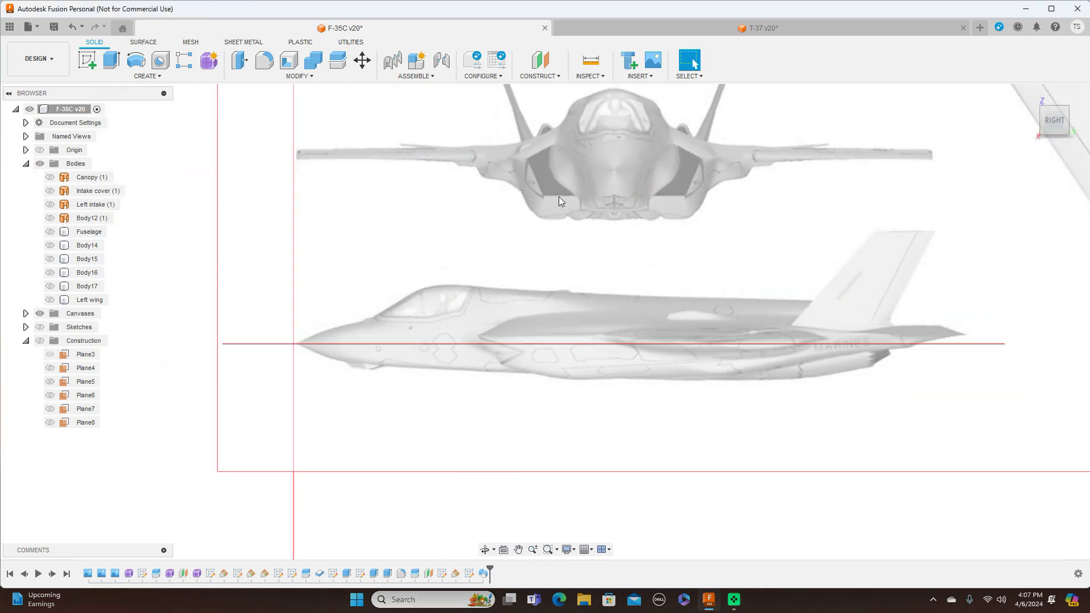
scroll(559, 197, up, 3)
middle_drag(623, 203, 620, 232)
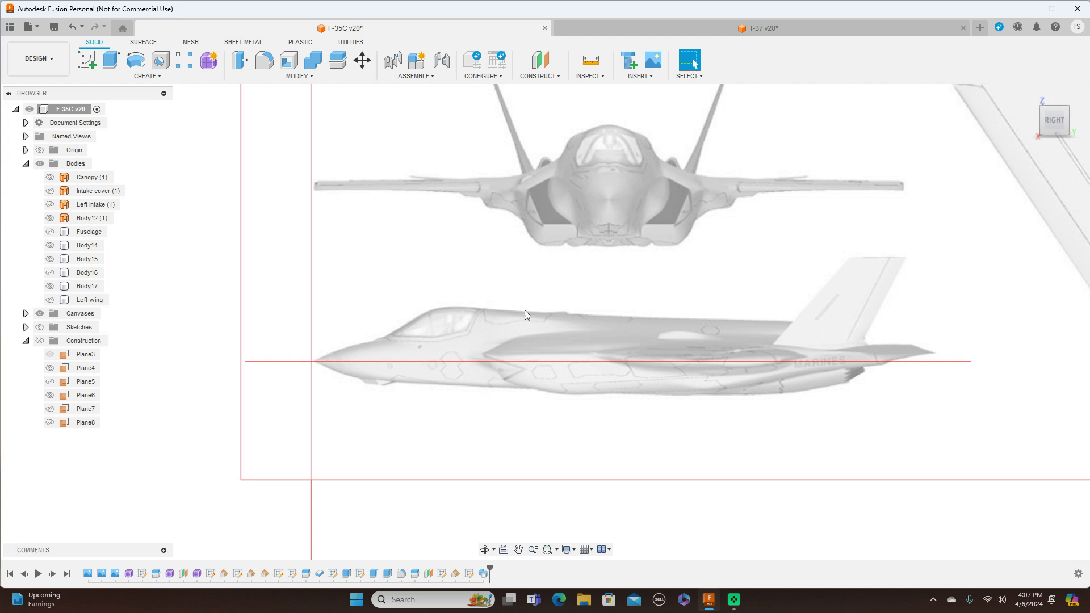
Step: Construct a plane offset 450 mm from the XZ plane and show Plane3 for comparison
click(559, 77)
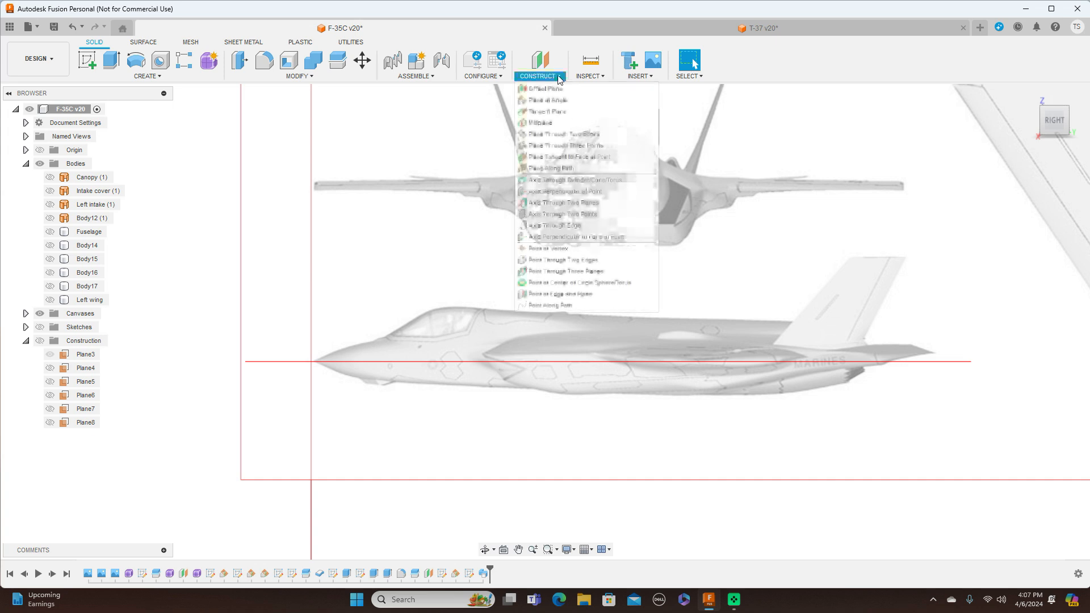
click(546, 89)
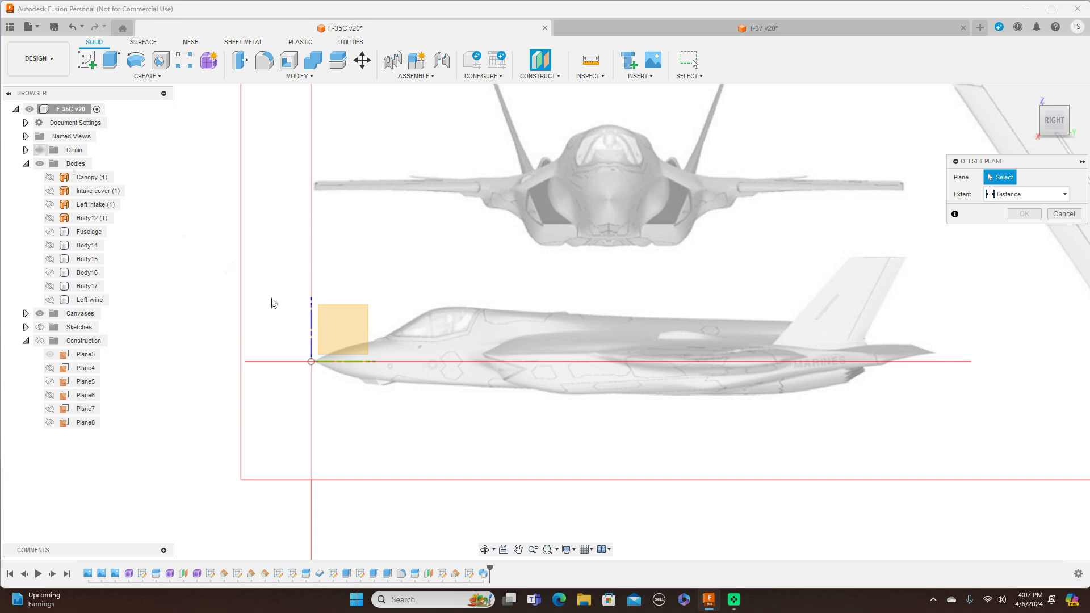
click(311, 328)
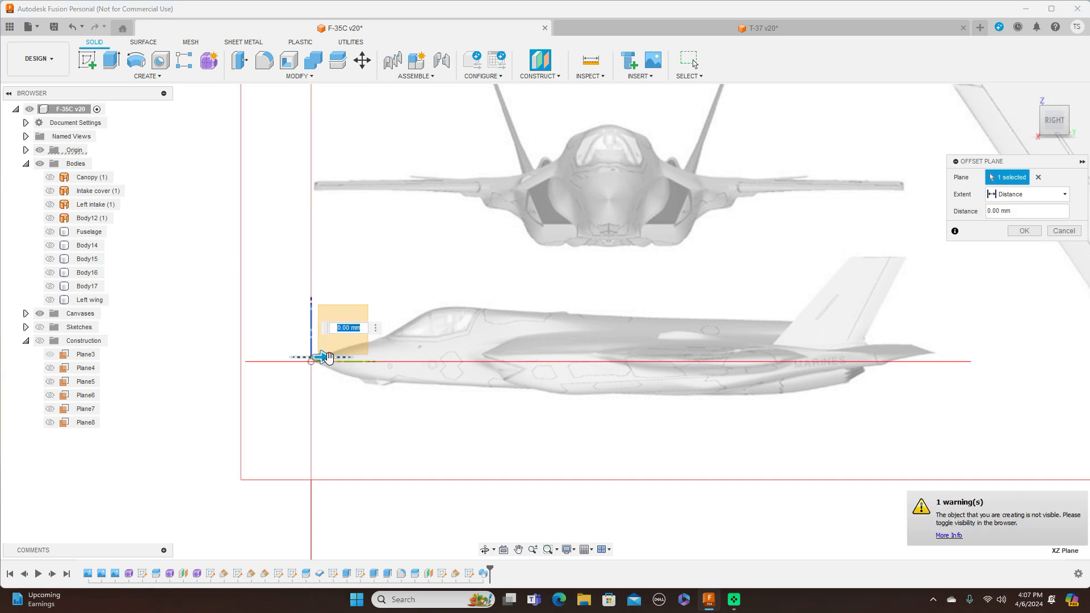
drag(325, 358, 446, 369)
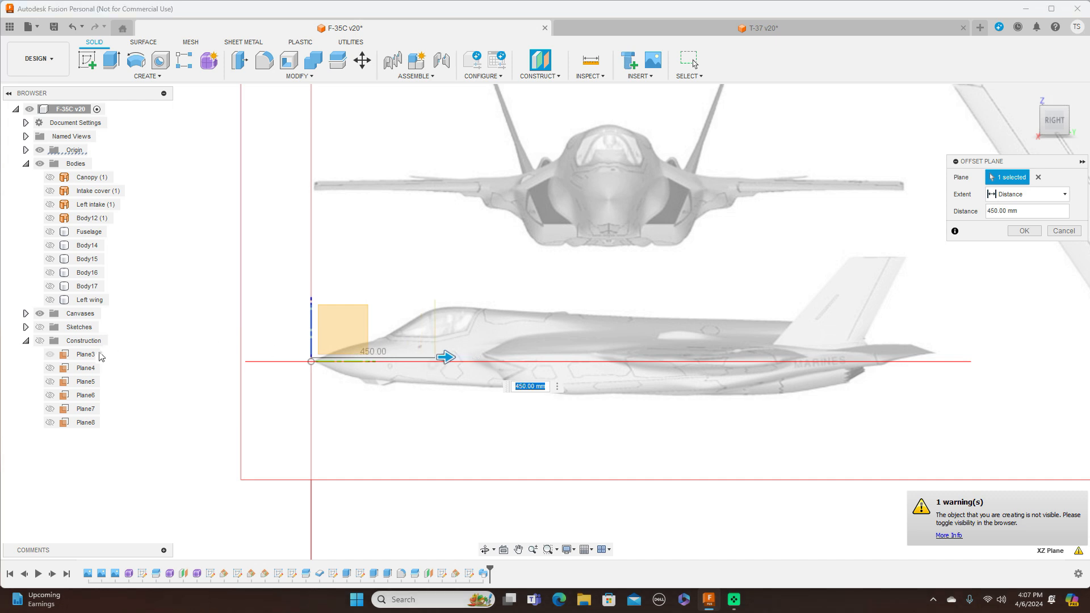
click(50, 354)
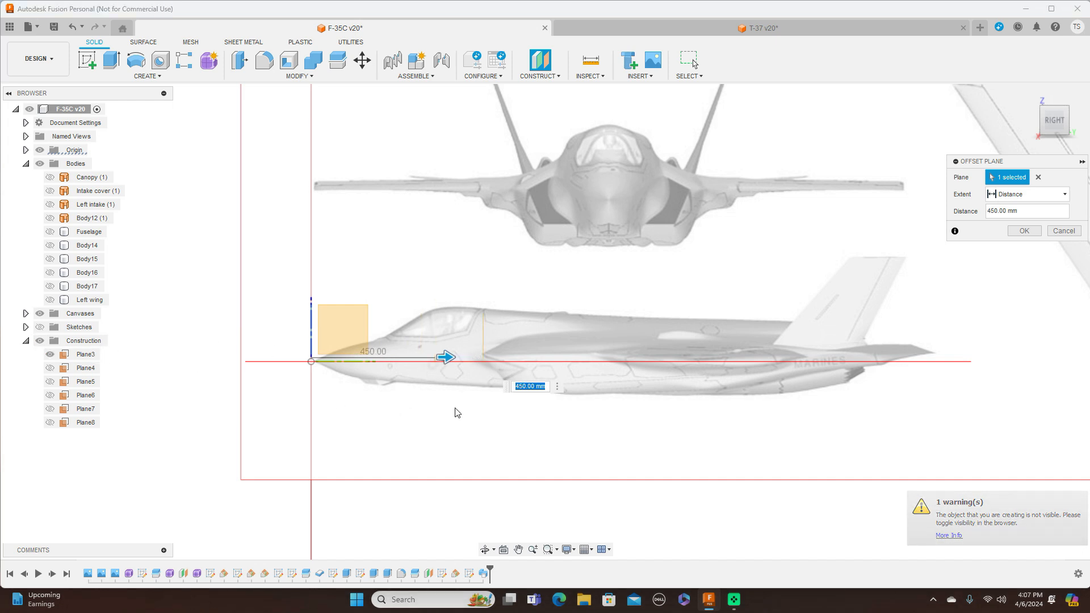
scroll(489, 414, up, 1)
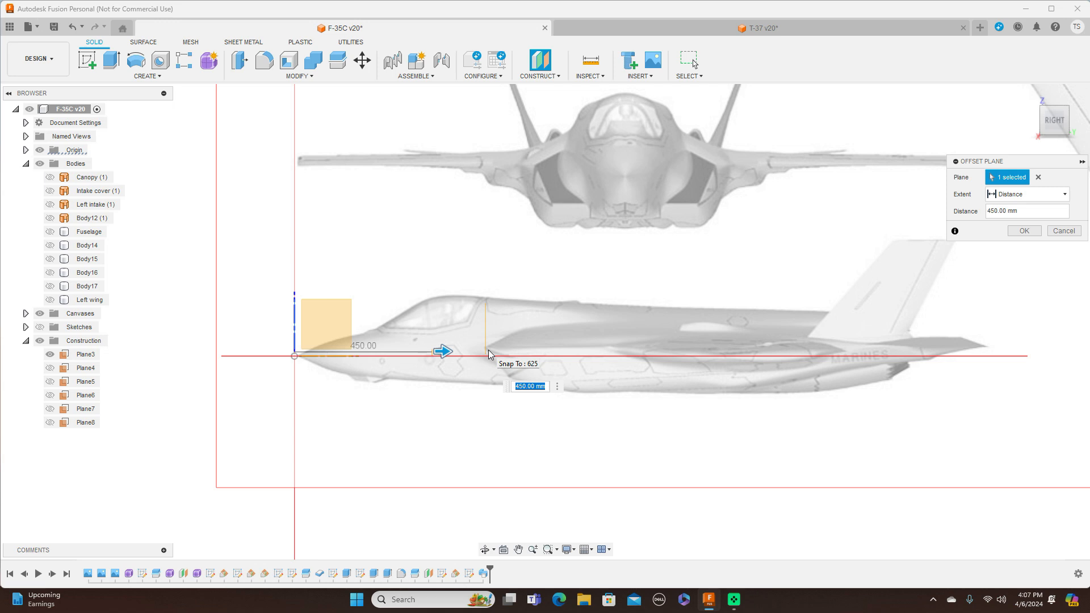
click(1016, 232)
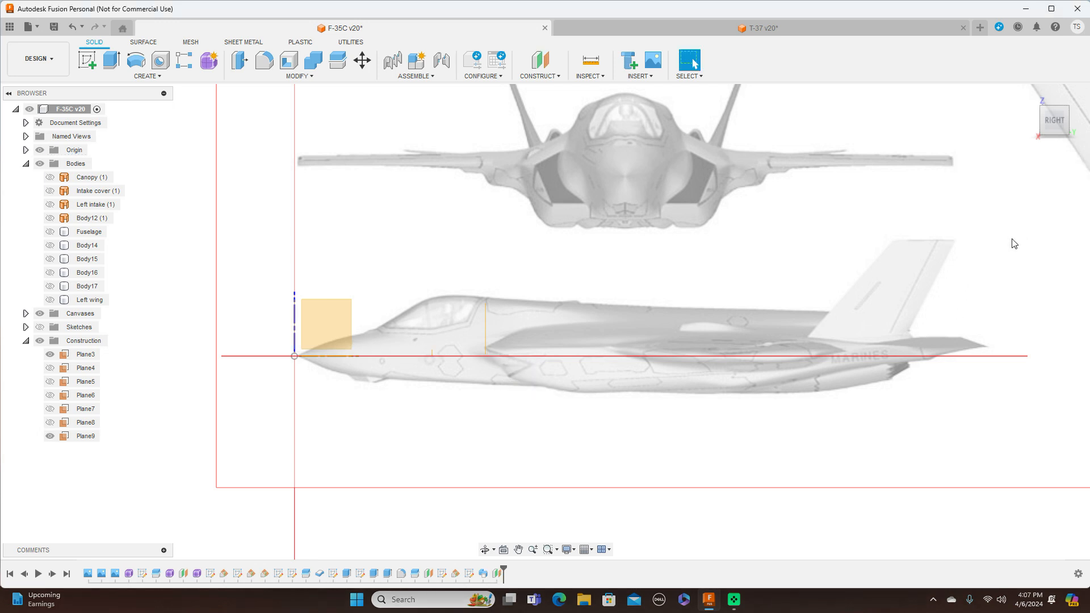
Step: Hide the origin geometry and view the reference canvases squarely from the front
click(1040, 121)
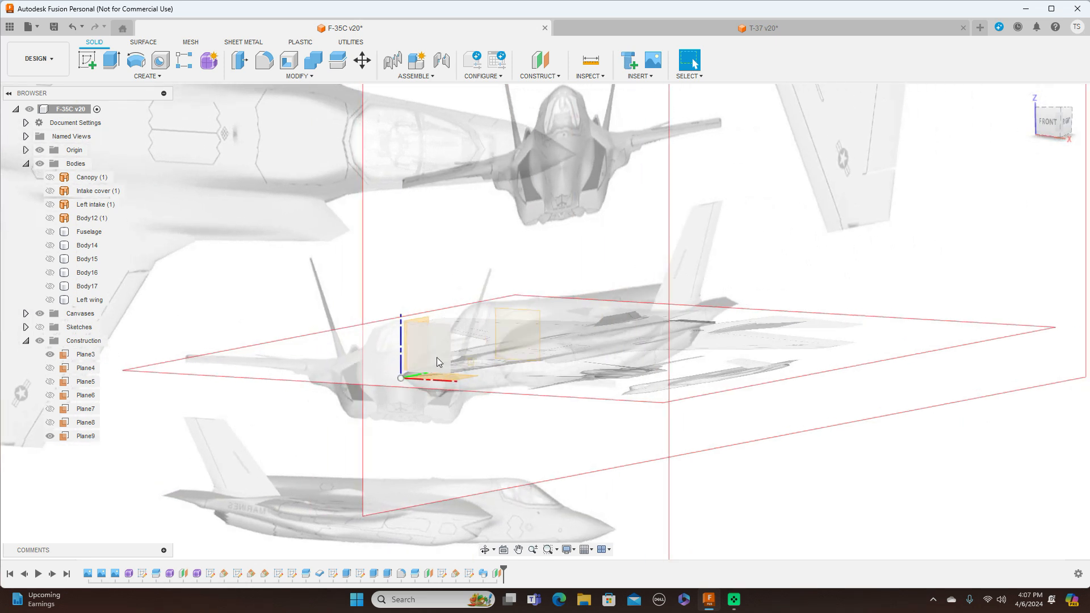
click(39, 150)
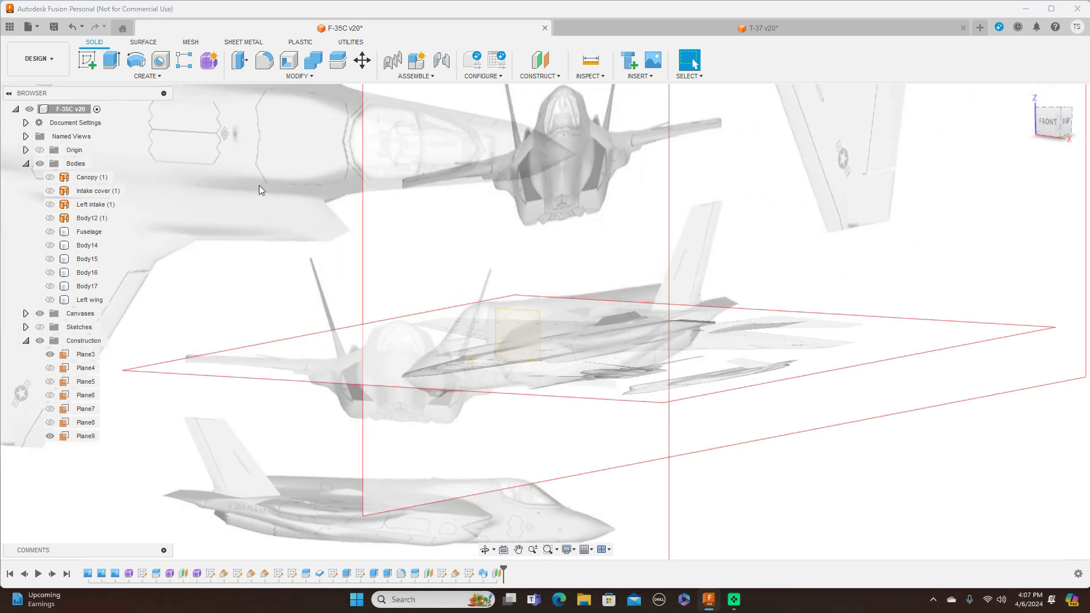
click(1047, 121)
scroll(596, 211, up, 2)
scroll(591, 219, up, 2)
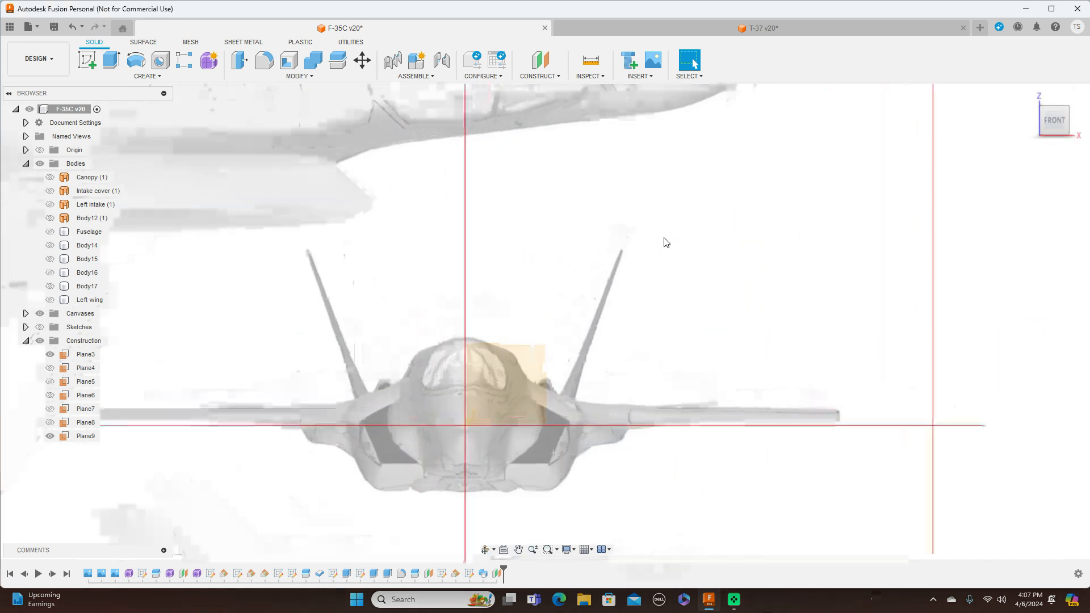
middle_drag(705, 280, 739, 230)
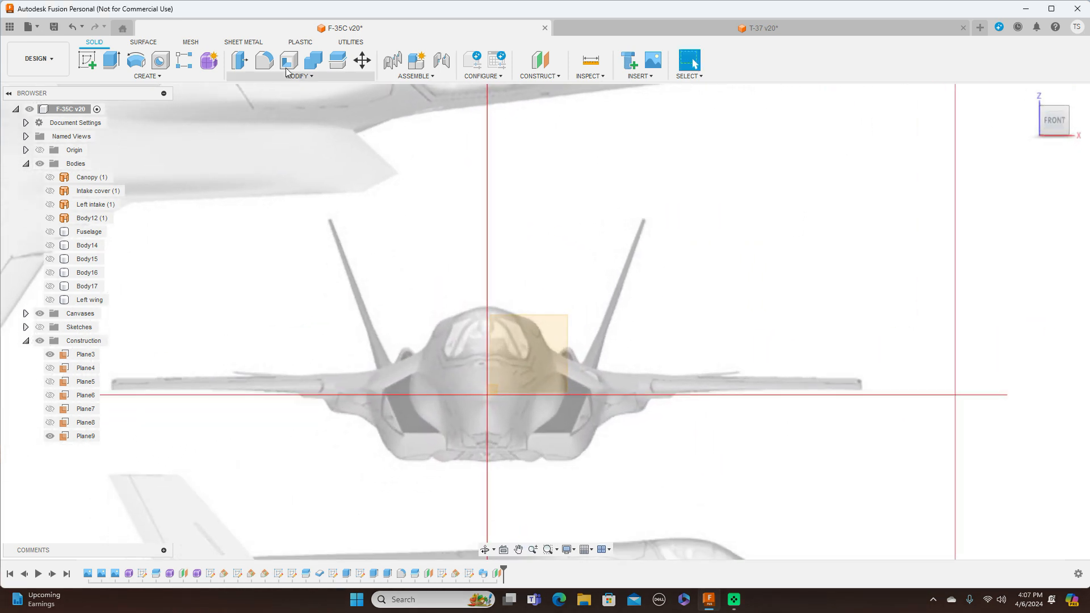
Step: Start a form and draw a center-based box on Plane3 over one intake, about 151 mm long and 229 mm wide
click(208, 60)
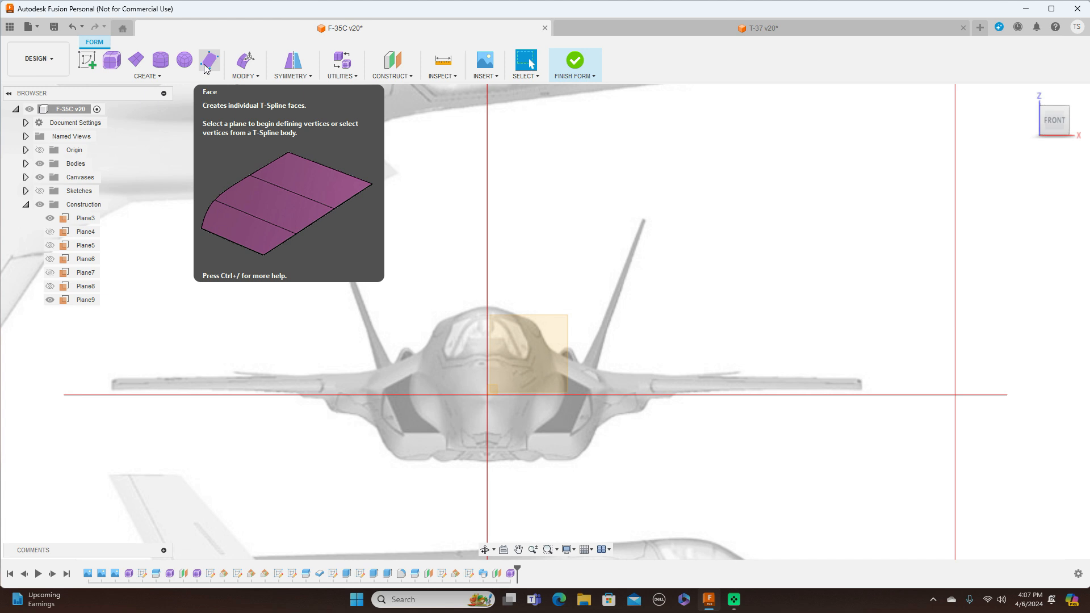
click(111, 61)
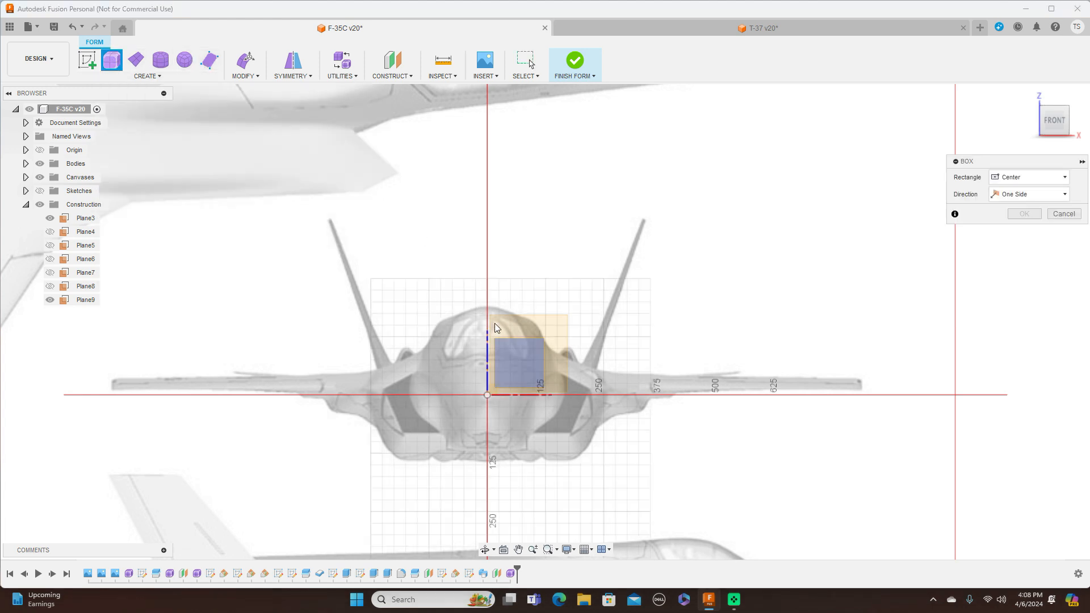
click(554, 332)
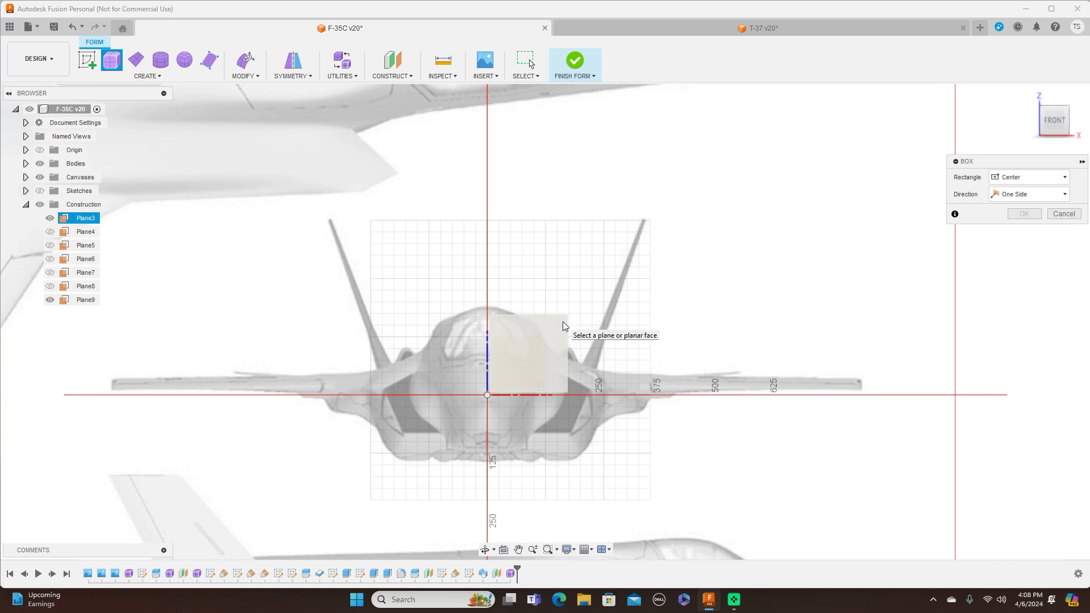
click(563, 323)
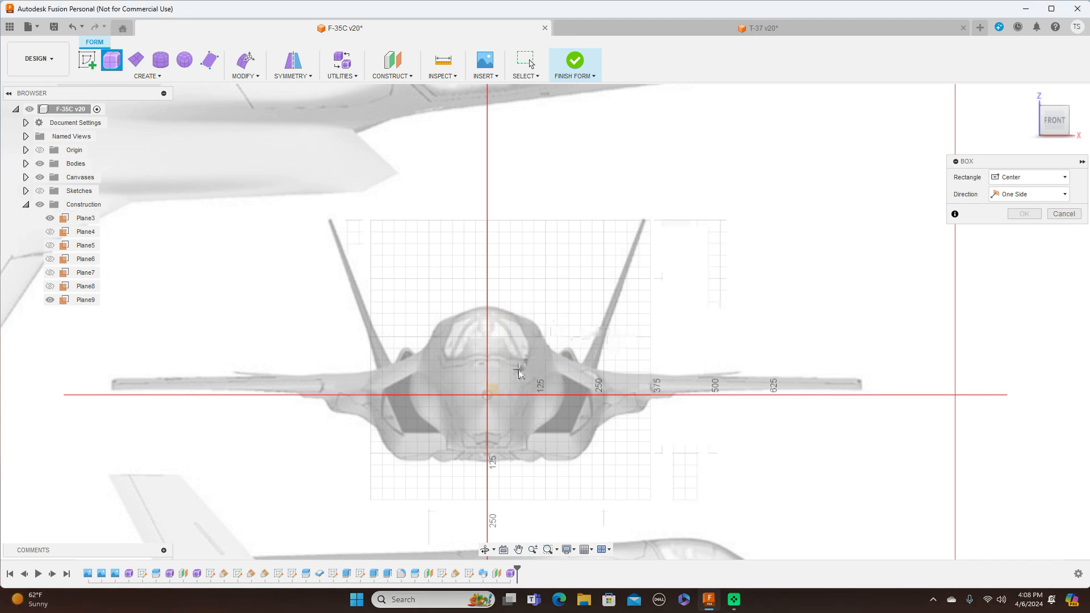
scroll(570, 416, up, 2)
click(569, 417)
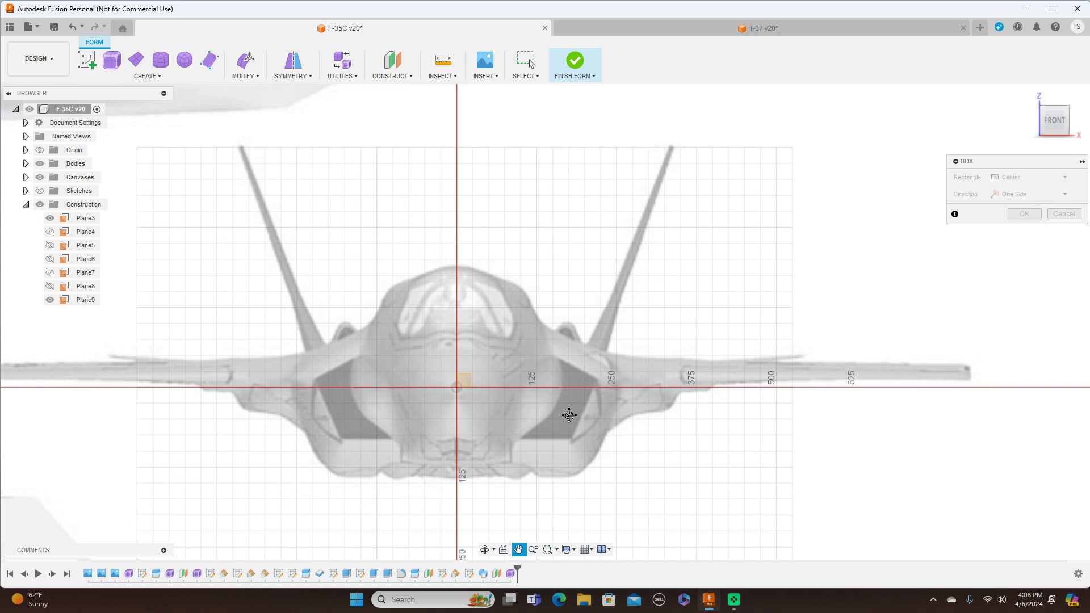
middle_drag(569, 417, 555, 336)
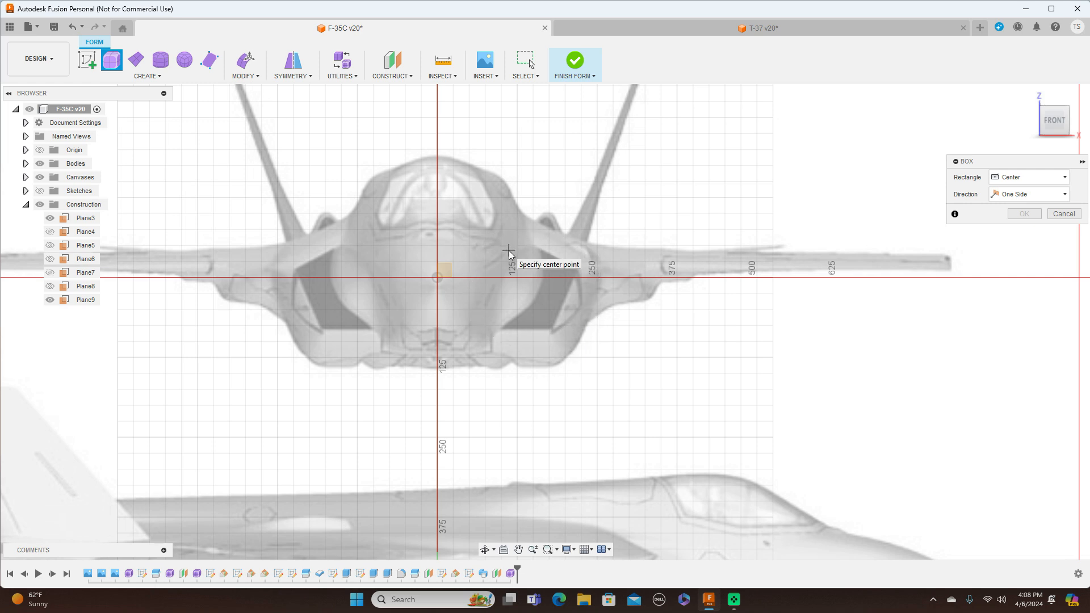
click(542, 294)
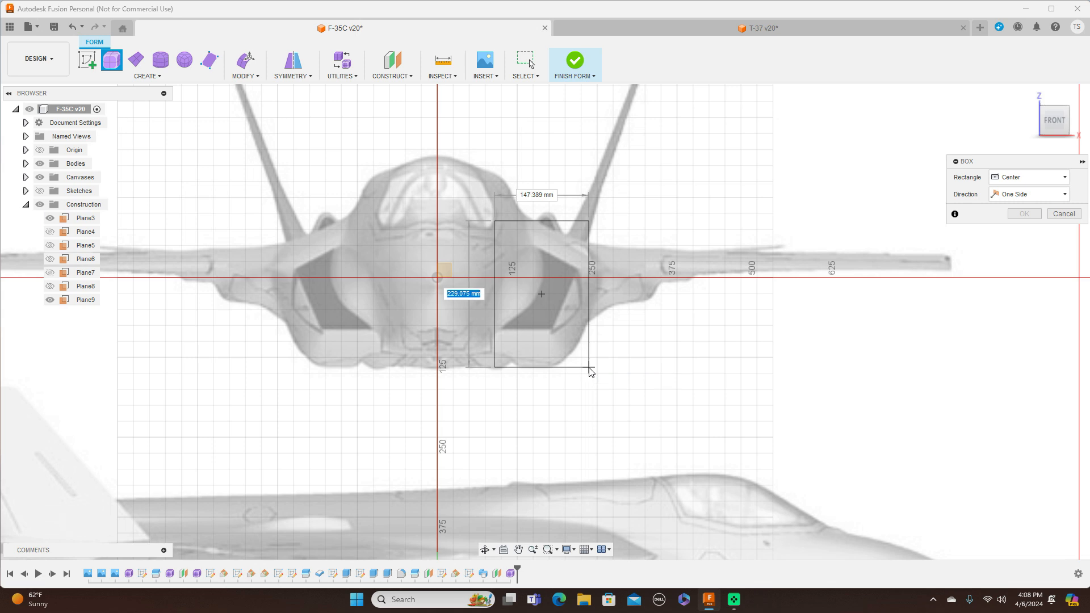
click(591, 369)
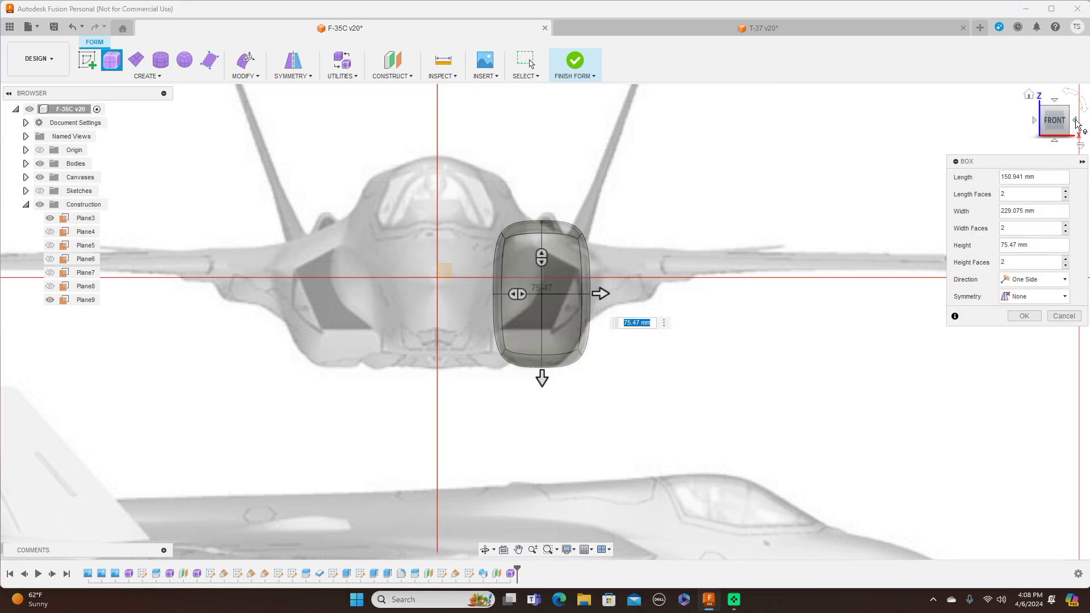
Step: Extend the form box aft along the fuselage to a height of 1575 mm, checking it against the side and top canvases
click(1072, 121)
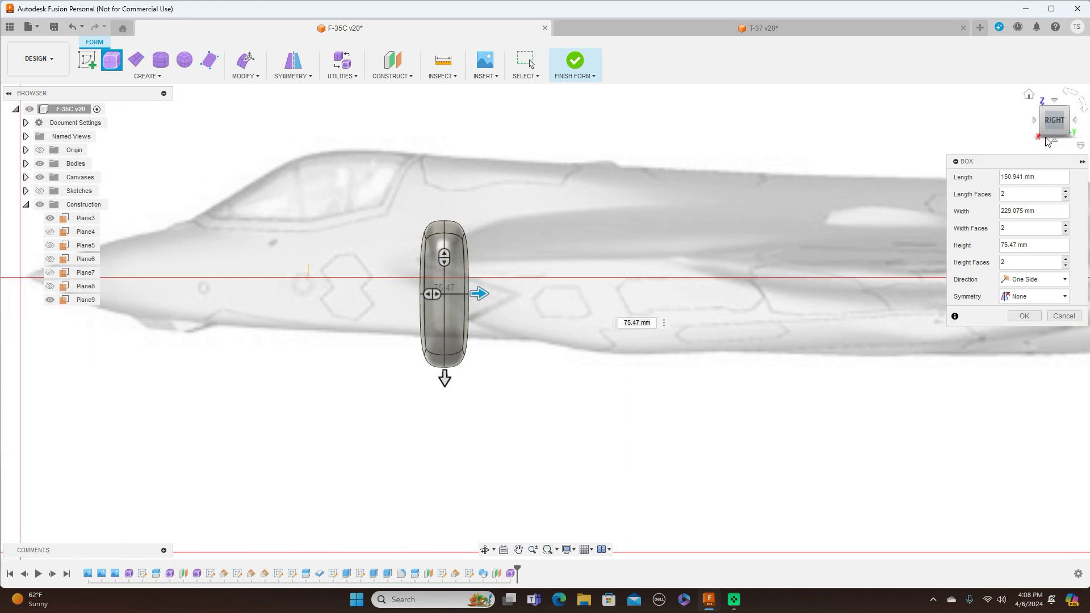
scroll(736, 384, down, 2)
middle_drag(738, 409, 529, 365)
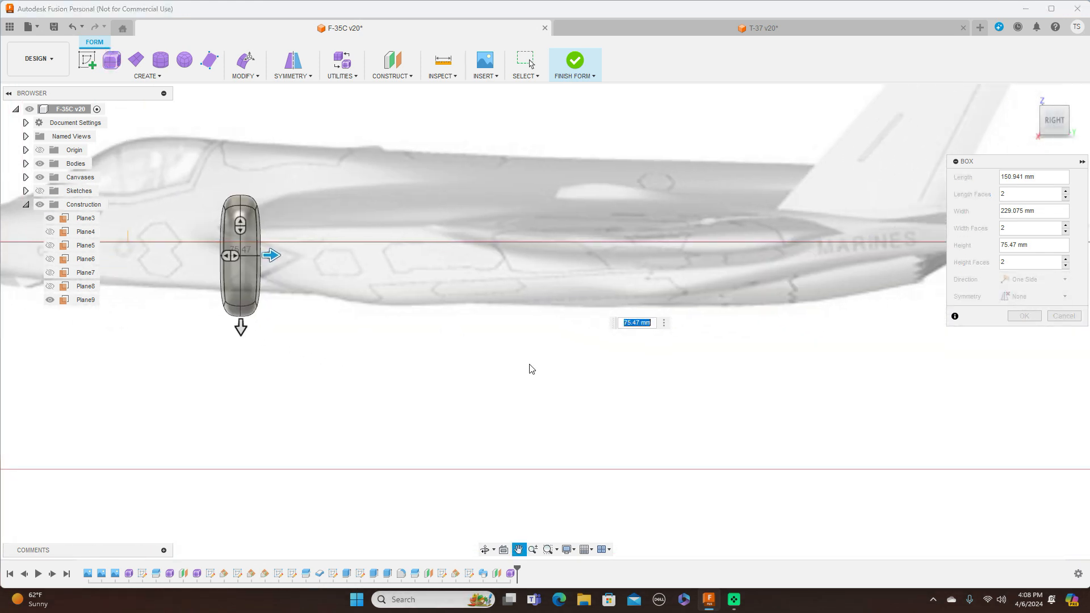
scroll(551, 375, down, 2)
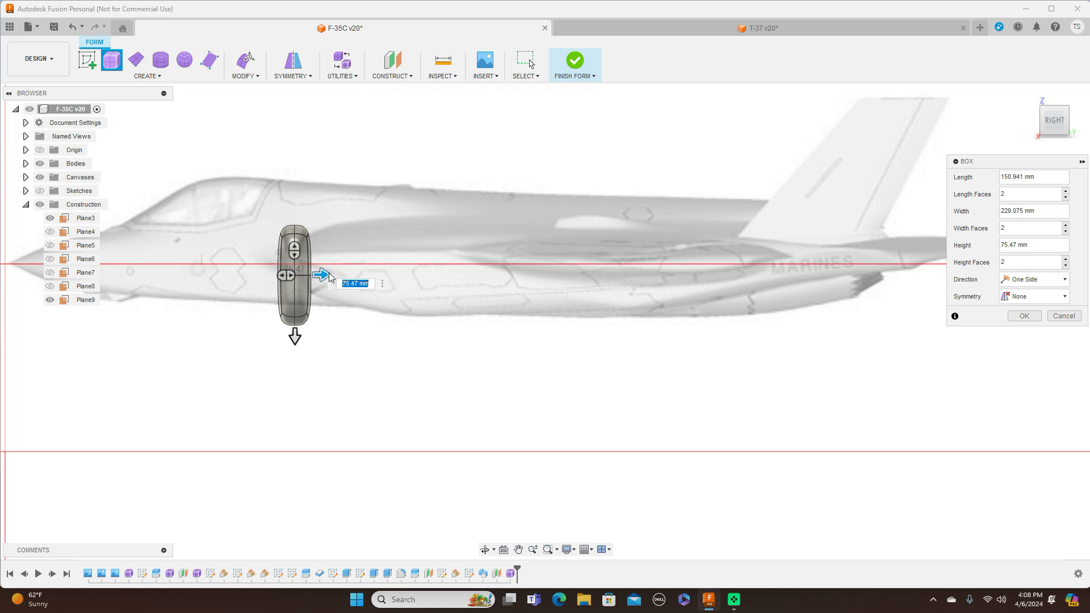
drag(324, 274, 834, 274)
middle_drag(139, 397, 309, 421)
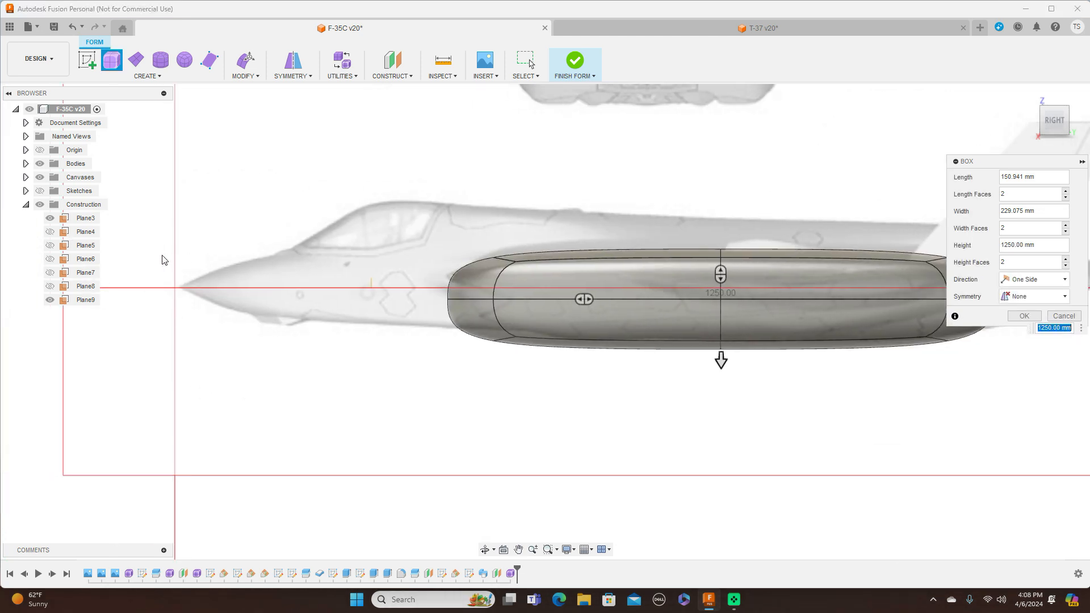
scroll(445, 348, down, 3)
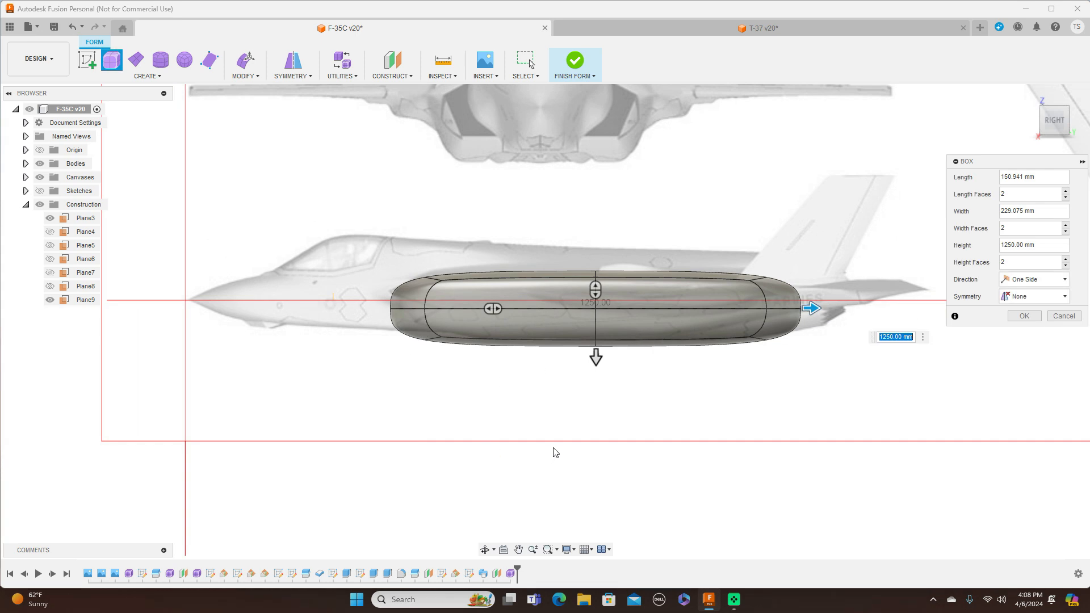
middle_drag(555, 452, 482, 445)
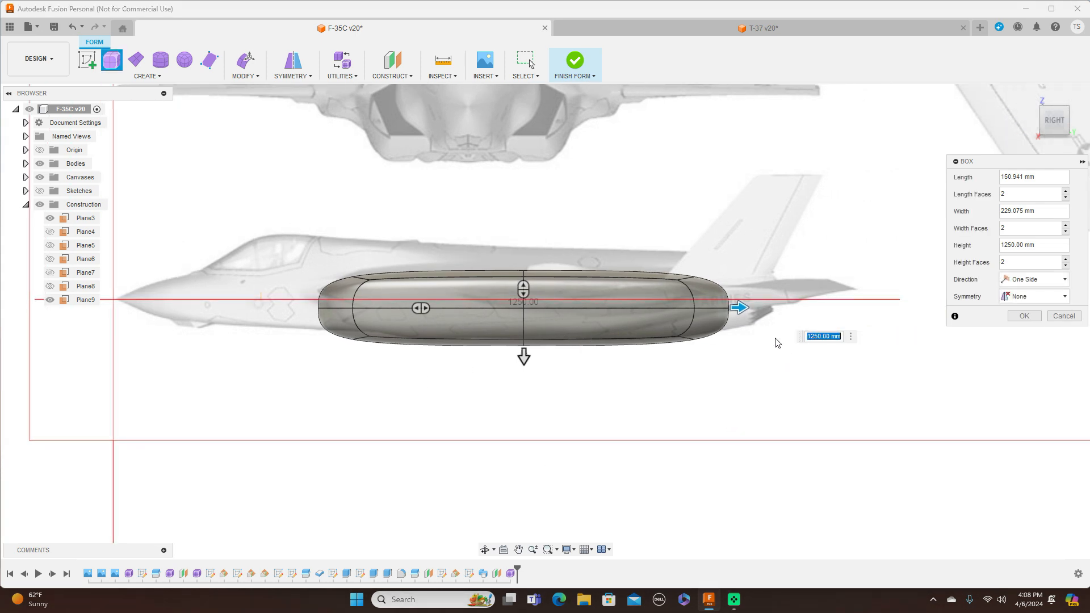
drag(740, 306, 772, 308)
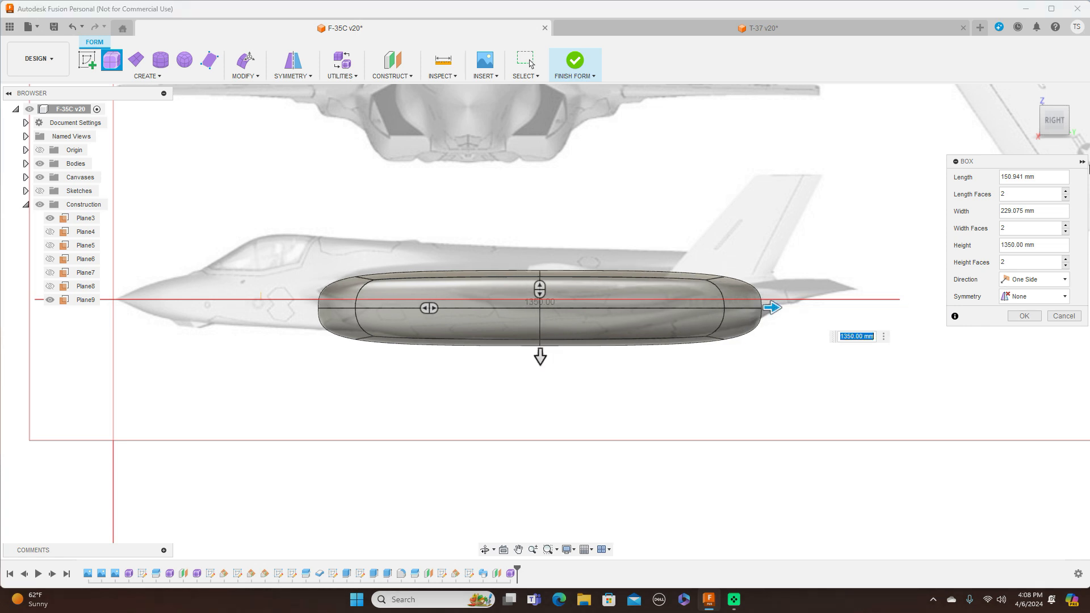
click(1054, 100)
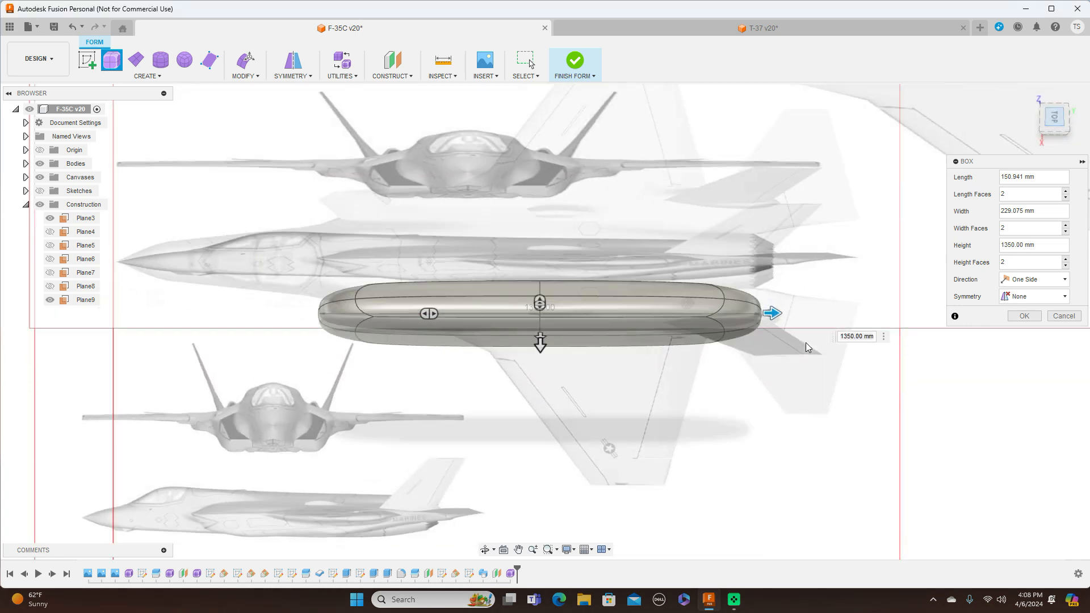
scroll(809, 348, up, 2)
drag(765, 313, 855, 311)
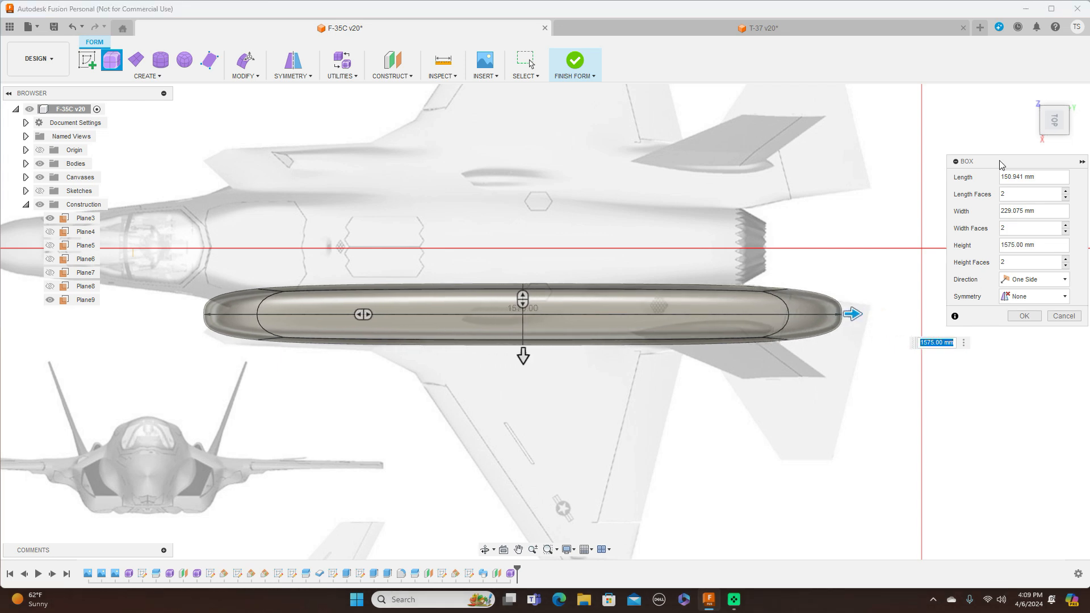
Step: Divide the box's height into 12 faces and create the box
click(1056, 140)
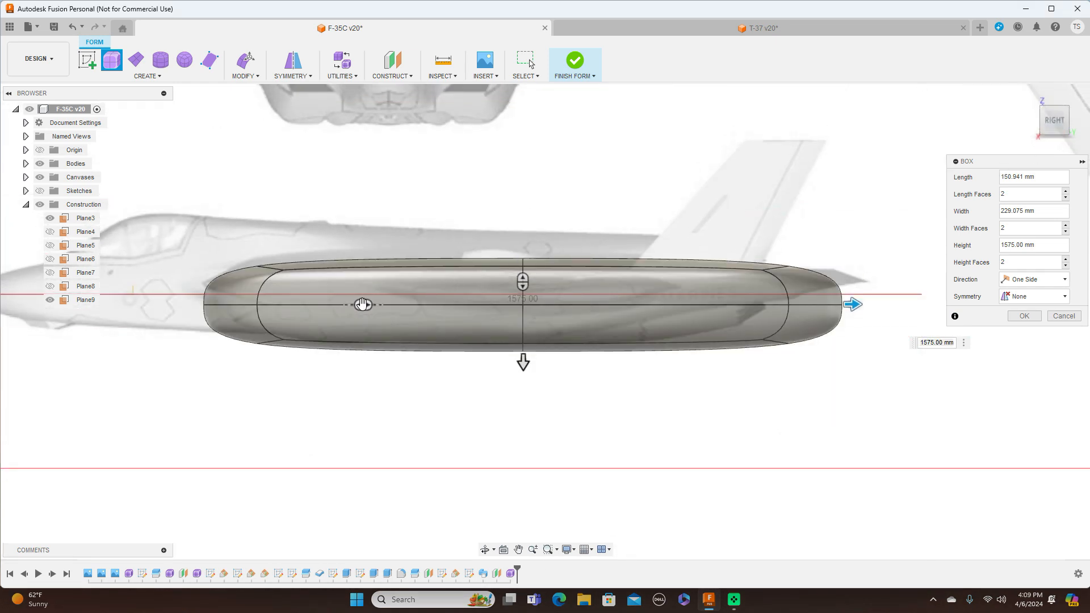
drag(365, 307, 570, 314)
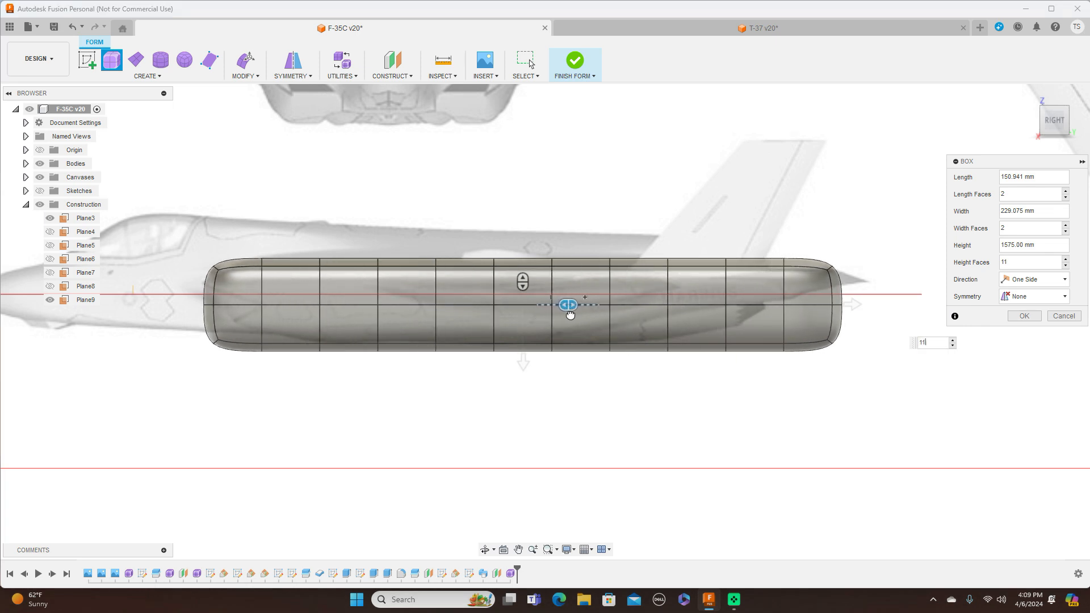
drag(570, 313, 591, 314)
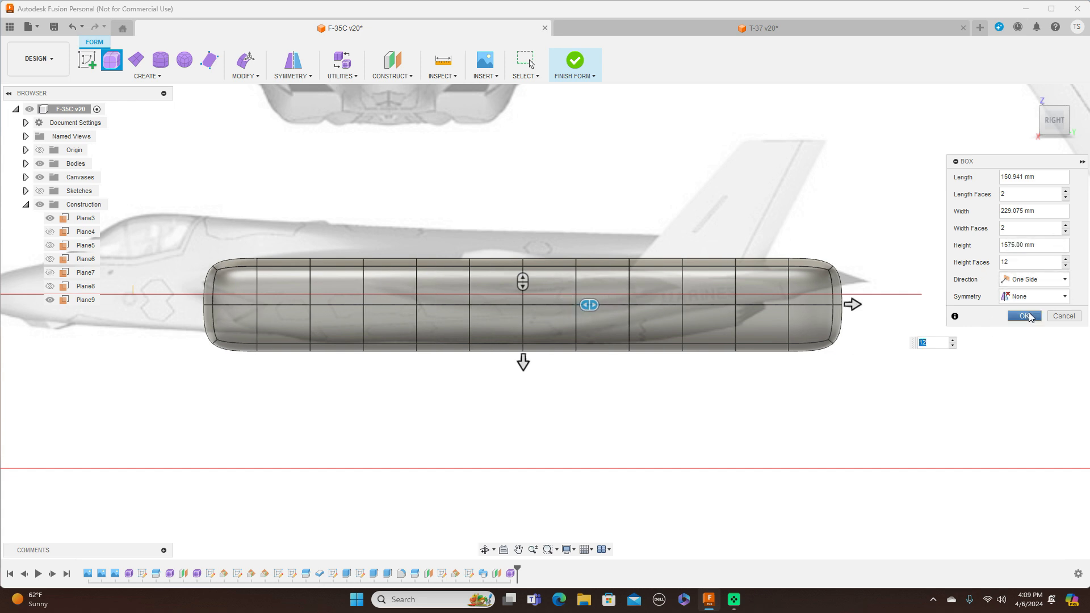
click(1024, 315)
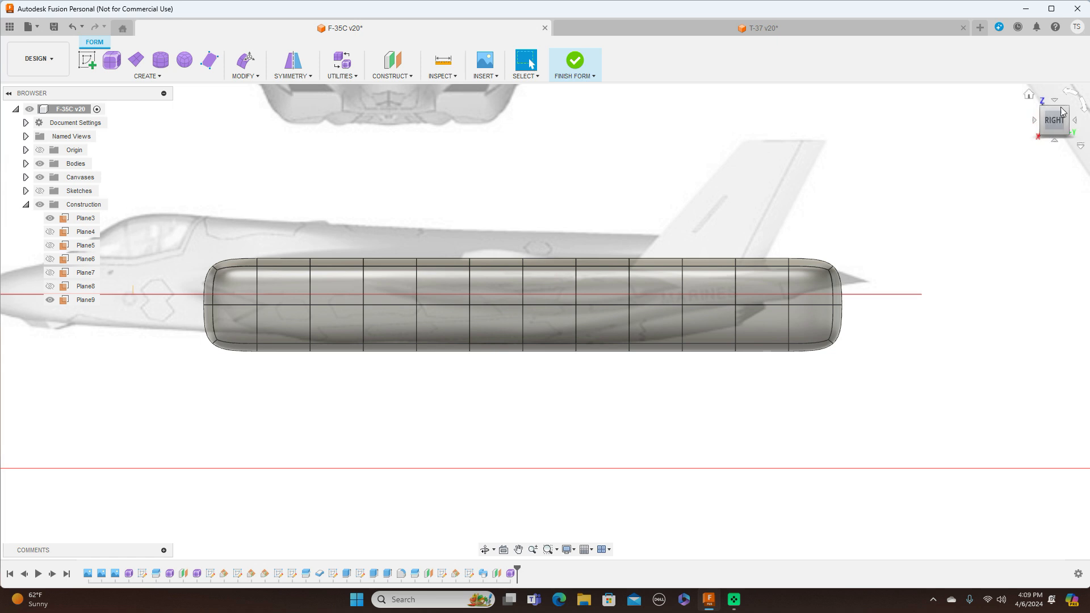
Step: Delete the four faces closing the forward end of the form box, viewed squarely from the front
click(1034, 120)
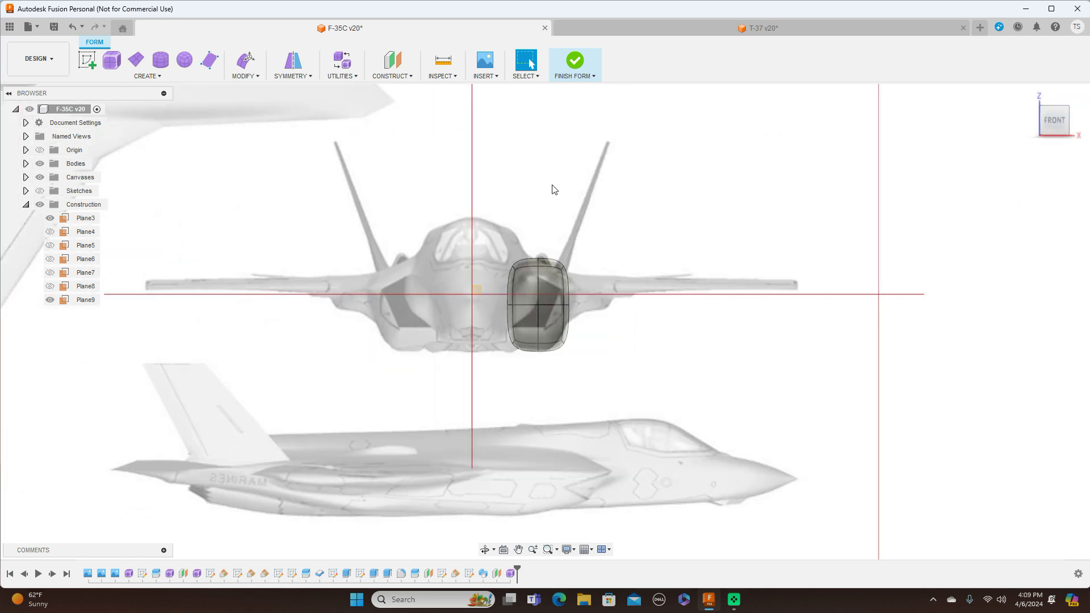
click(530, 284)
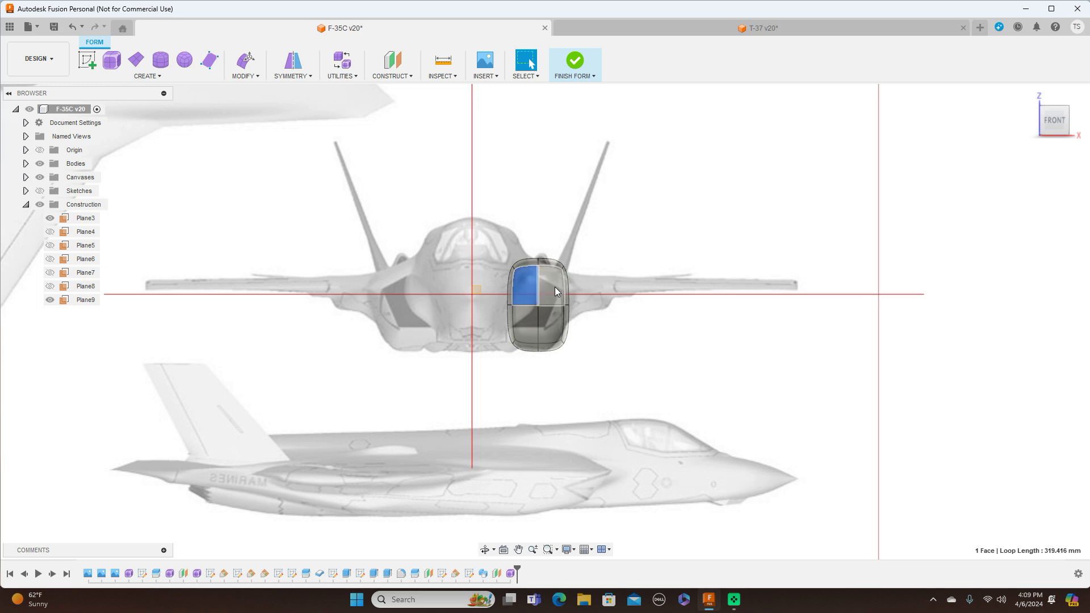
shift+click(554, 287)
shift+click(556, 315)
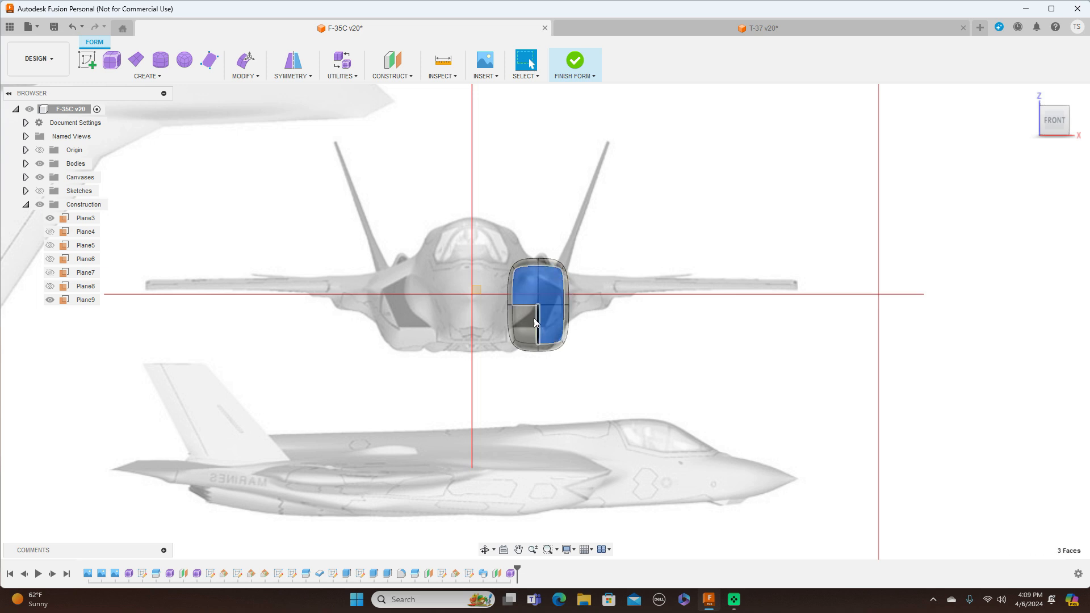
shift+click(532, 324)
right_click(647, 225)
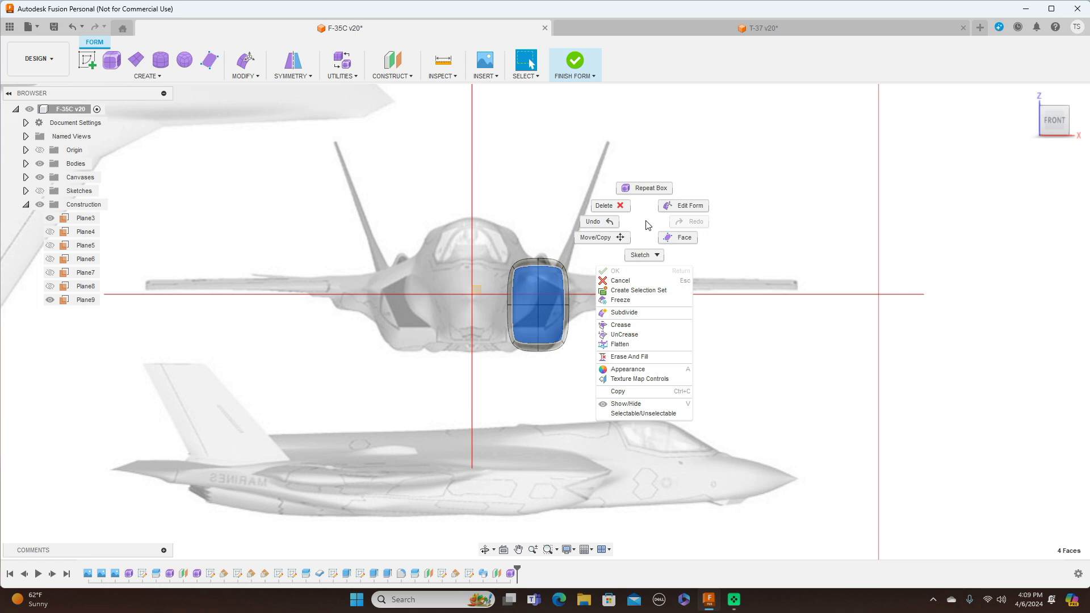
click(611, 208)
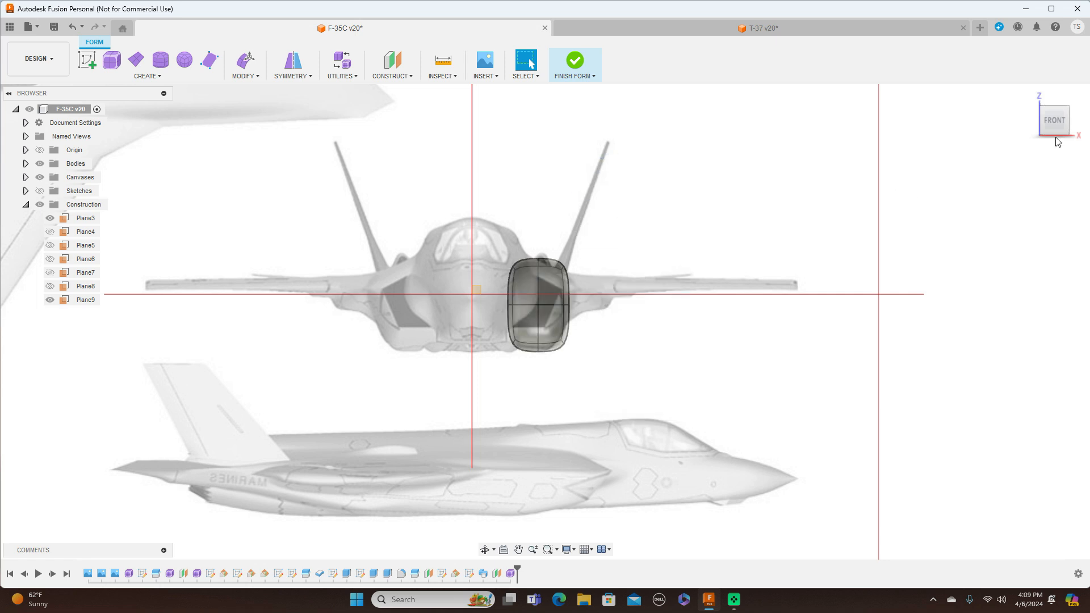
Step: Delete the lower inboard face of the box's aft end cap, working in the back view
click(1074, 122)
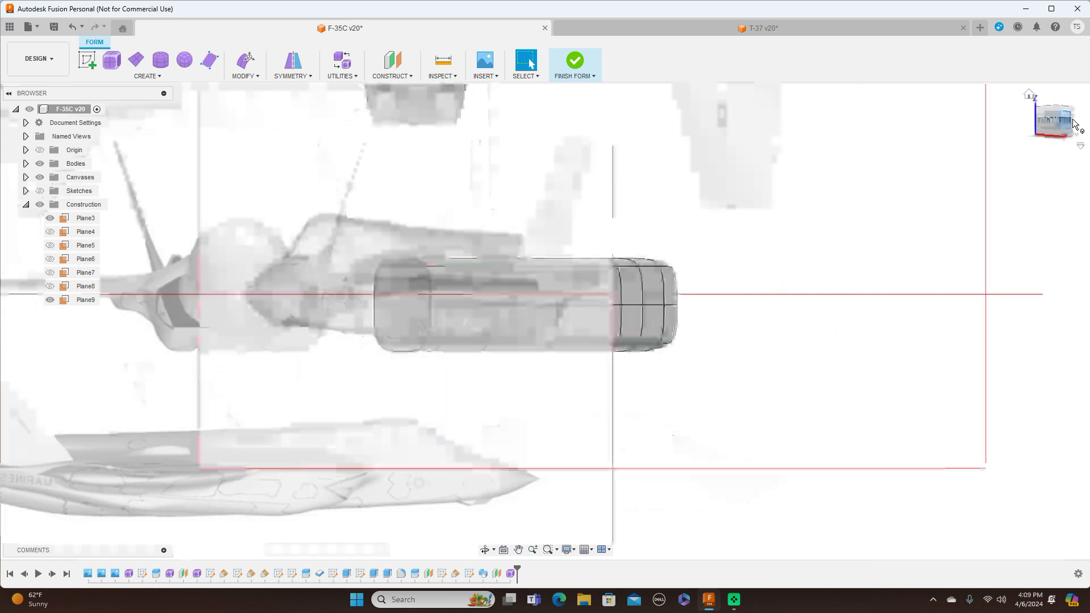
click(1074, 122)
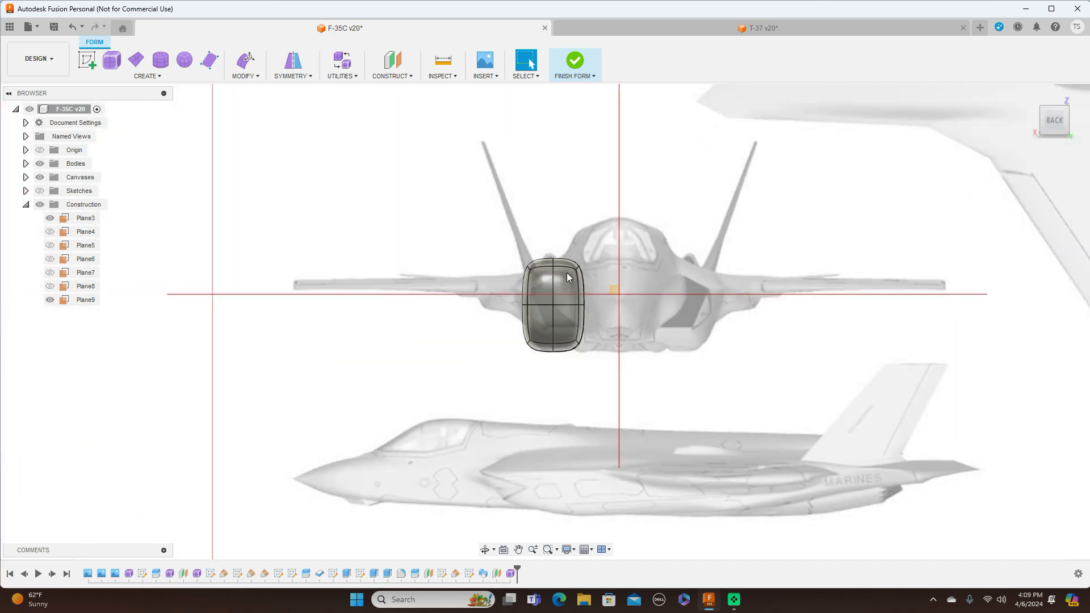
click(540, 286)
click(561, 281)
click(541, 316)
click(566, 315)
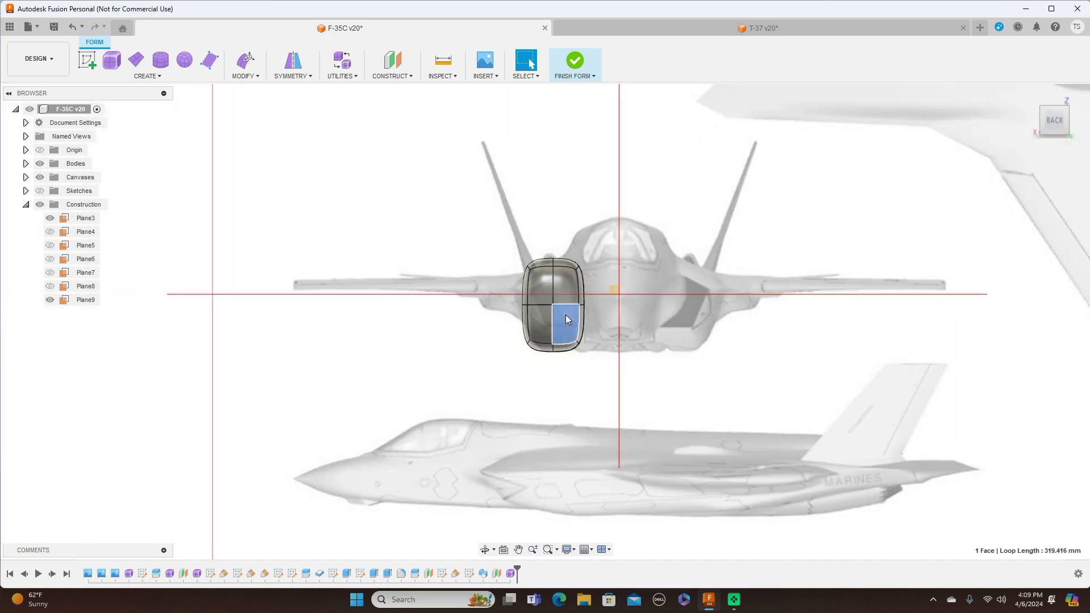
right_click(690, 246)
click(656, 236)
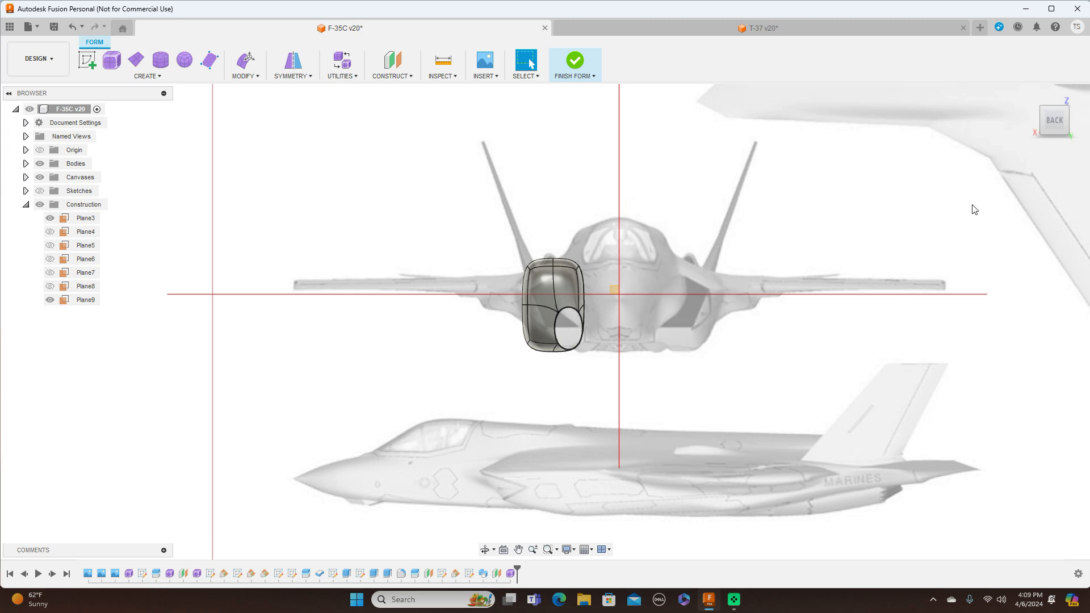
Step: Delete the remaining three faces of the aft end cap so the box is an open tube
click(543, 294)
click(563, 283)
shift+click(545, 286)
shift+click(538, 327)
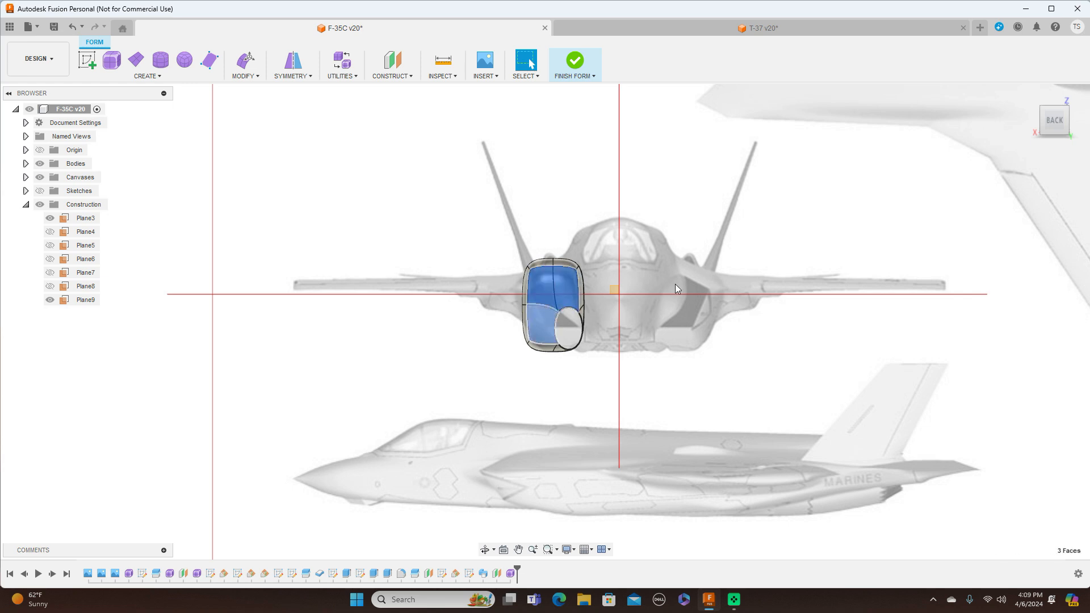
right_click(698, 261)
click(663, 243)
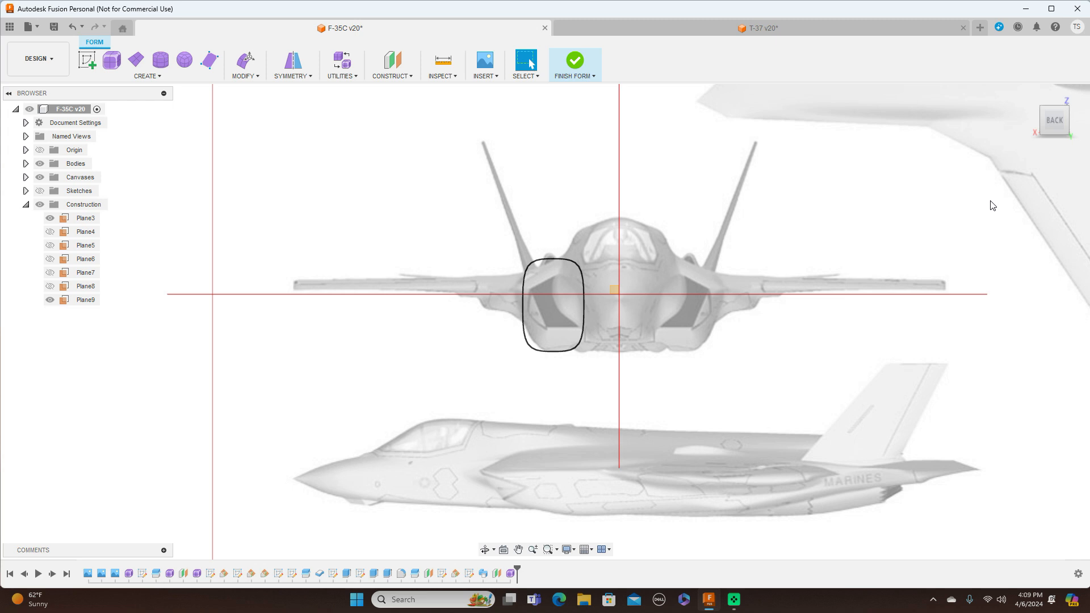
Step: Hide Plane3 and set the opacity of form body Body11 to 70%, viewing it from the right side
click(1037, 118)
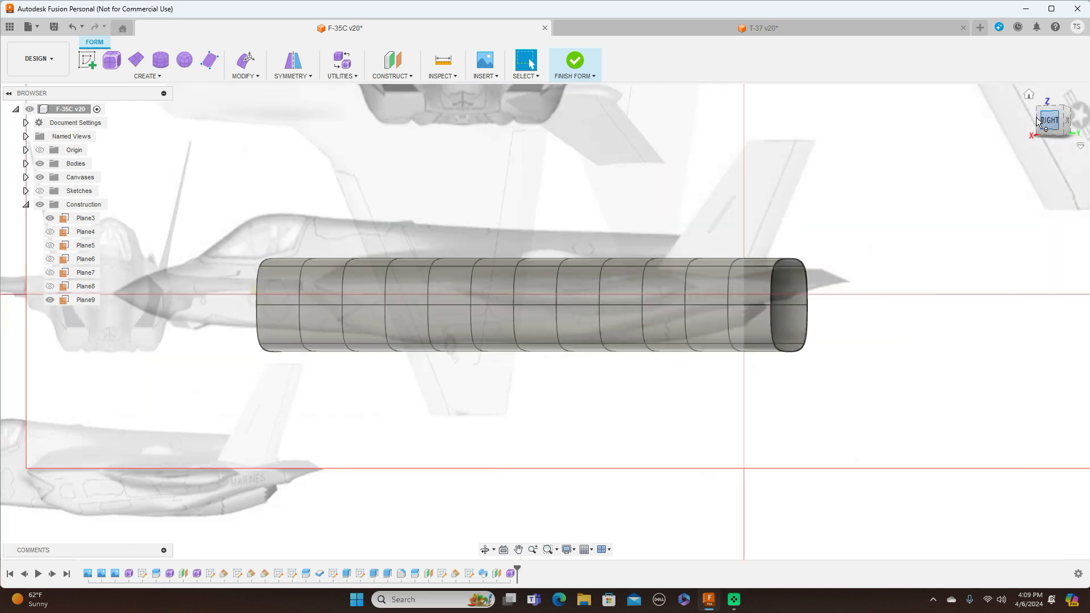
middle_drag(647, 207, 765, 165)
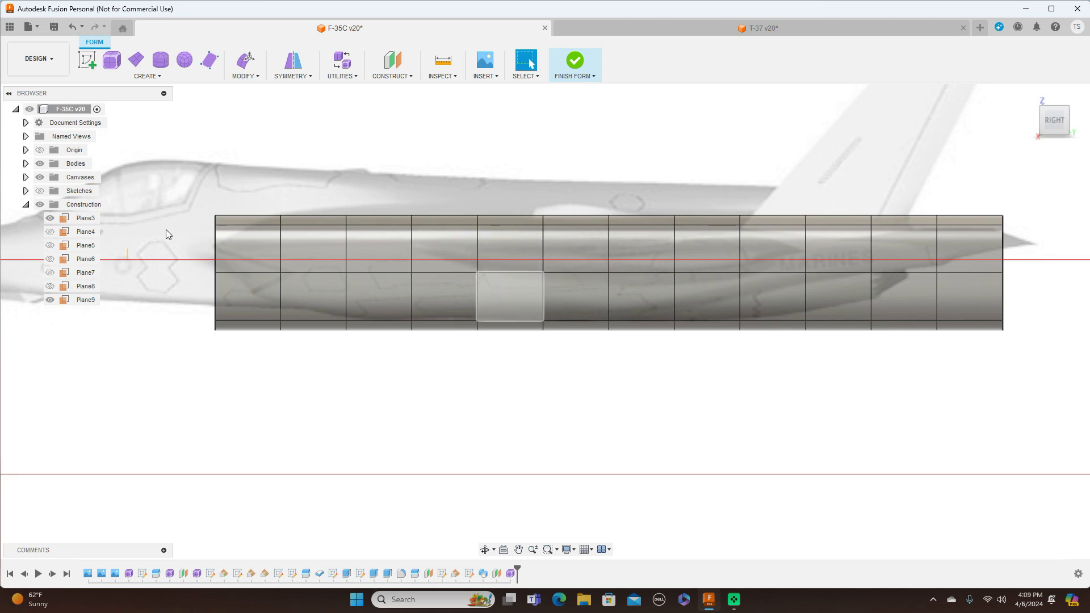
click(50, 218)
click(26, 163)
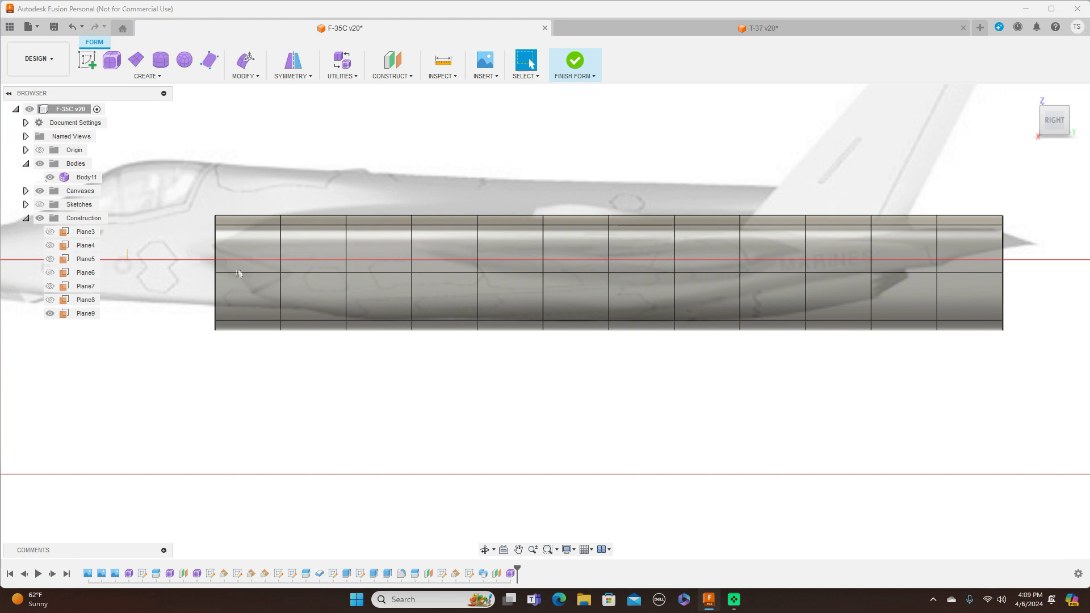
right_click(91, 180)
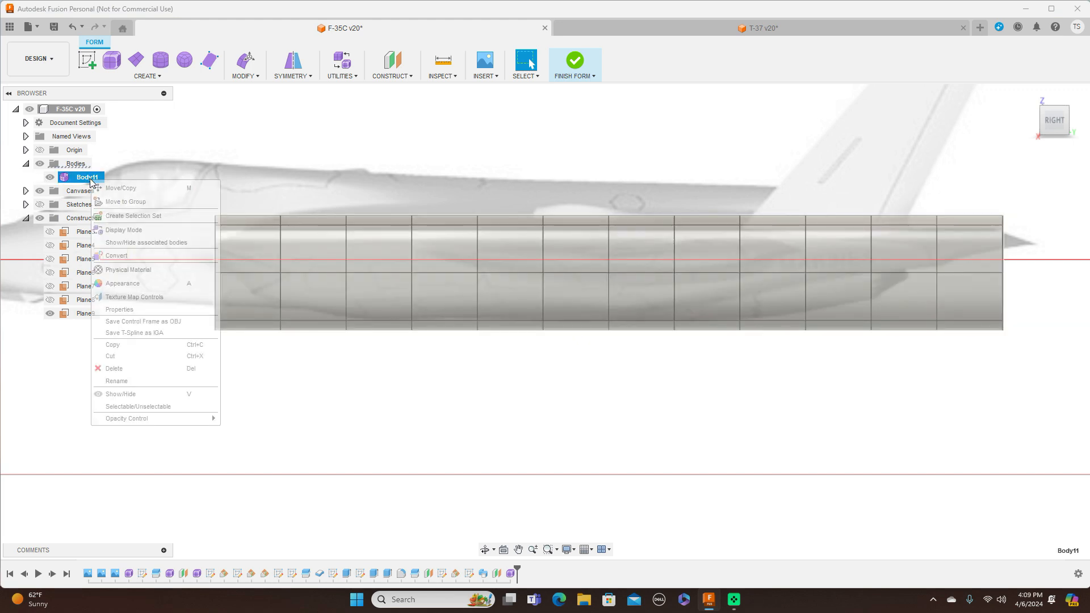
mouse_move(116, 420)
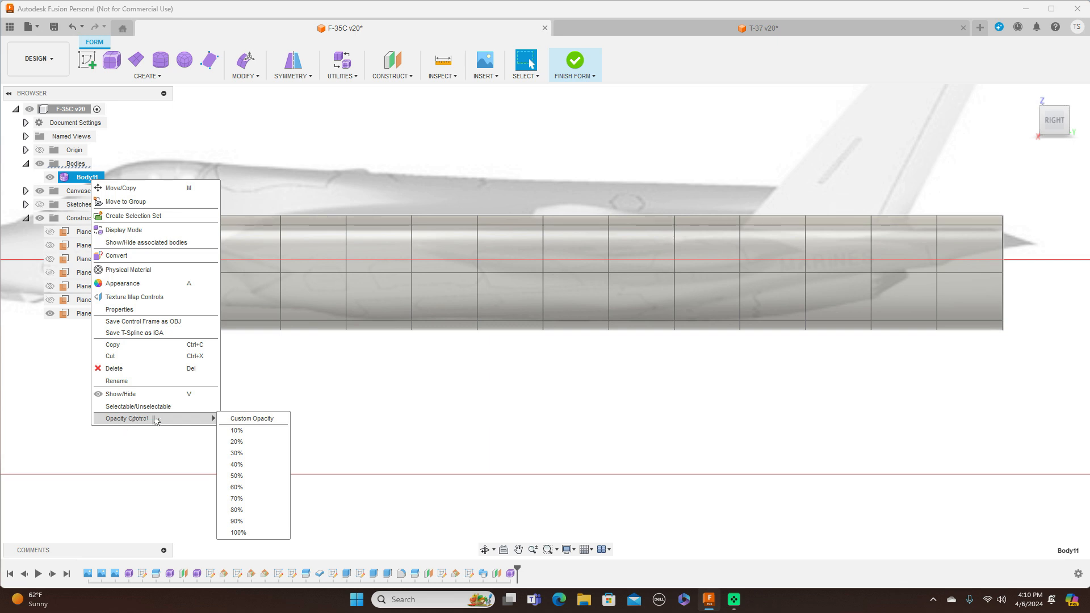
click(238, 498)
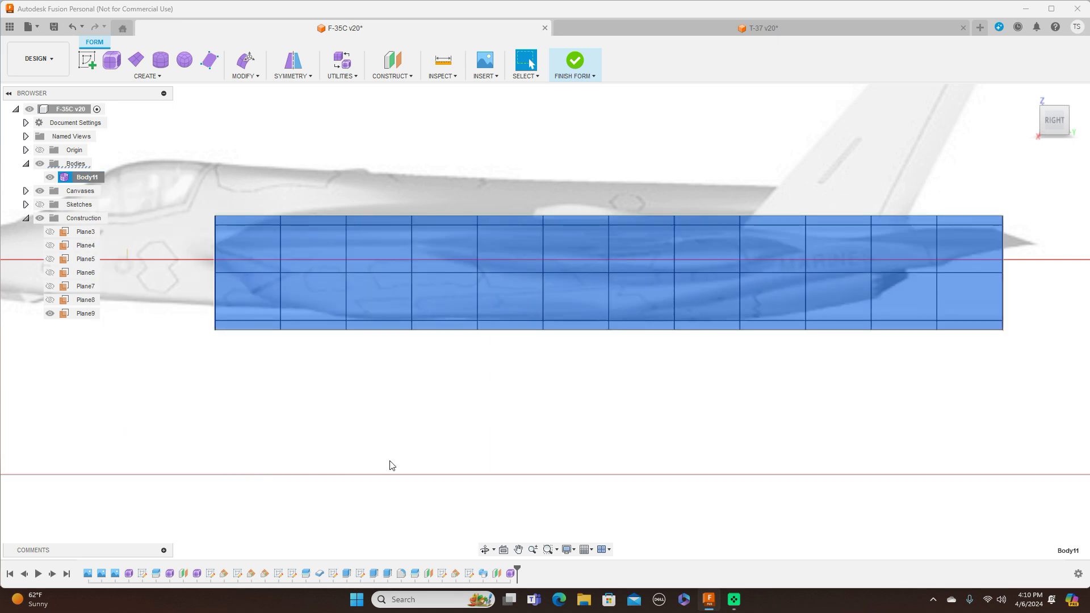
click(450, 436)
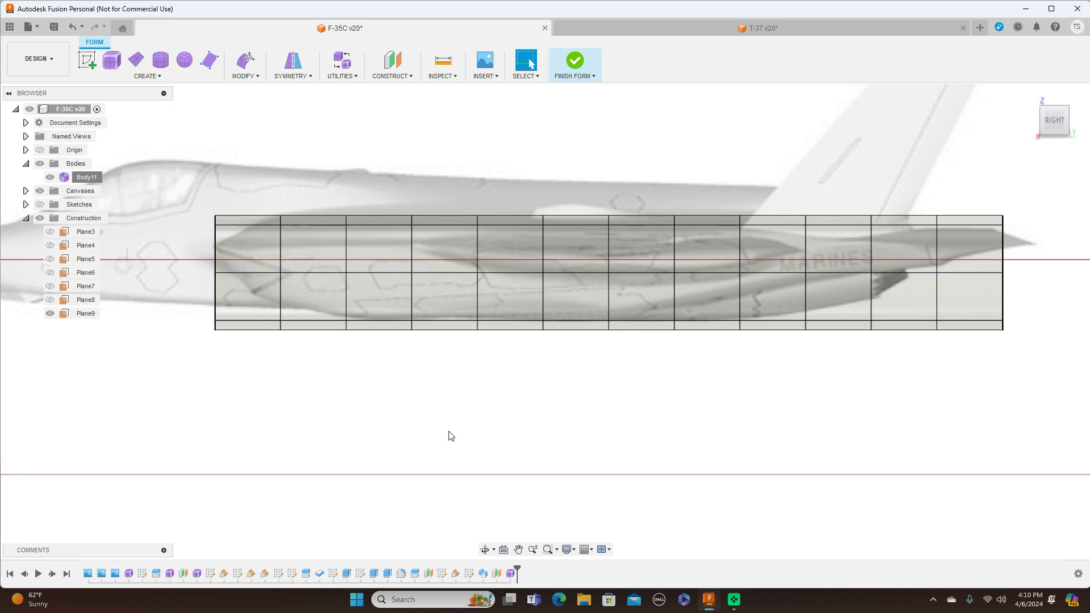
Step: Edit the form by shrinking the third edge ring from the front and raising it about 24 mm plus 9 mm to follow the side canvas
double_click(348, 251)
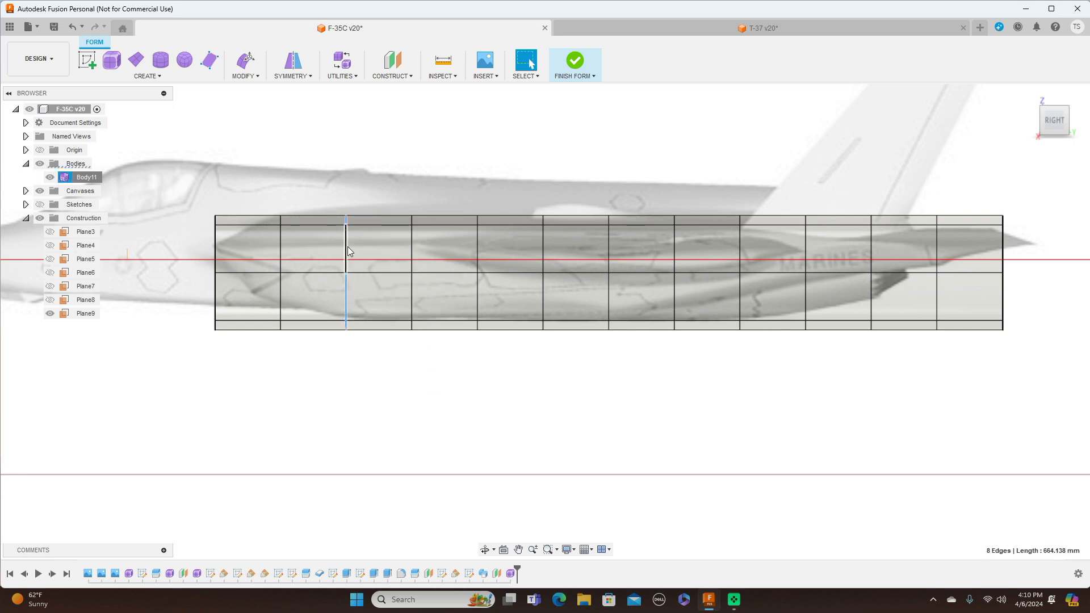
right_click(349, 251)
click(381, 231)
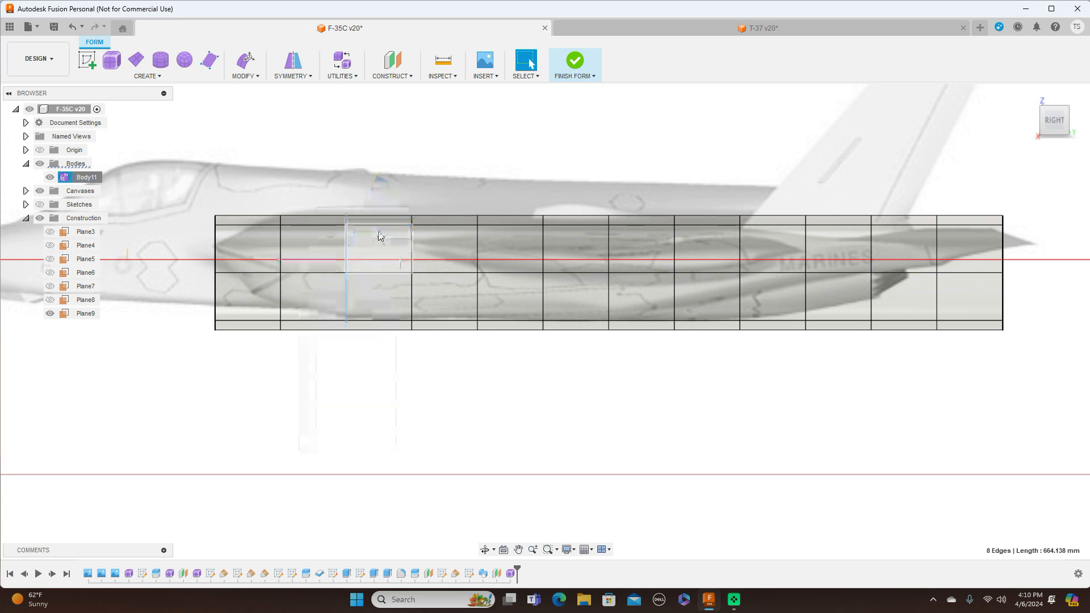
drag(358, 254, 359, 247)
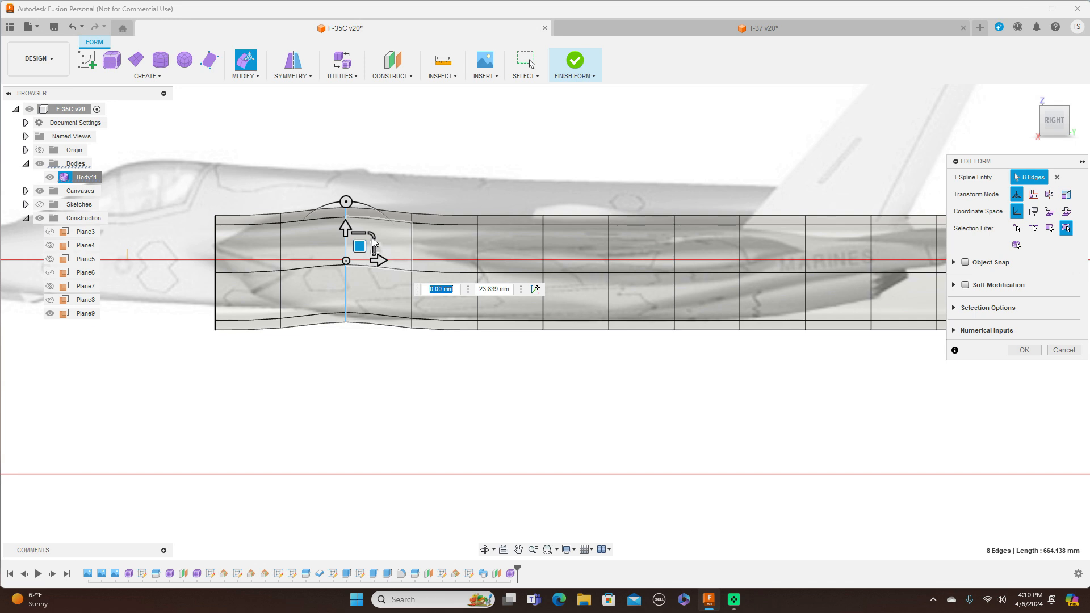
drag(372, 234, 361, 241)
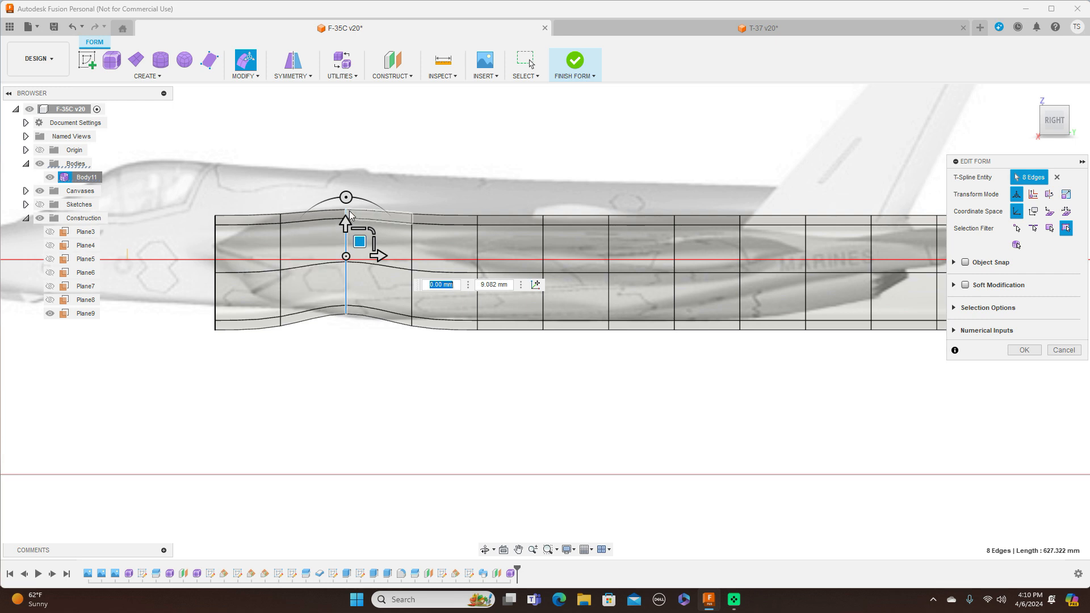
Step: Shrink and raise the second edge ring about 25 mm, and shrink the front opening ring, tilting it 35 degrees onto the intake lip
click(281, 249)
mouse_move(307, 243)
mouse_down()
mouse_move(304, 252)
mouse_move(293, 243)
mouse_up()
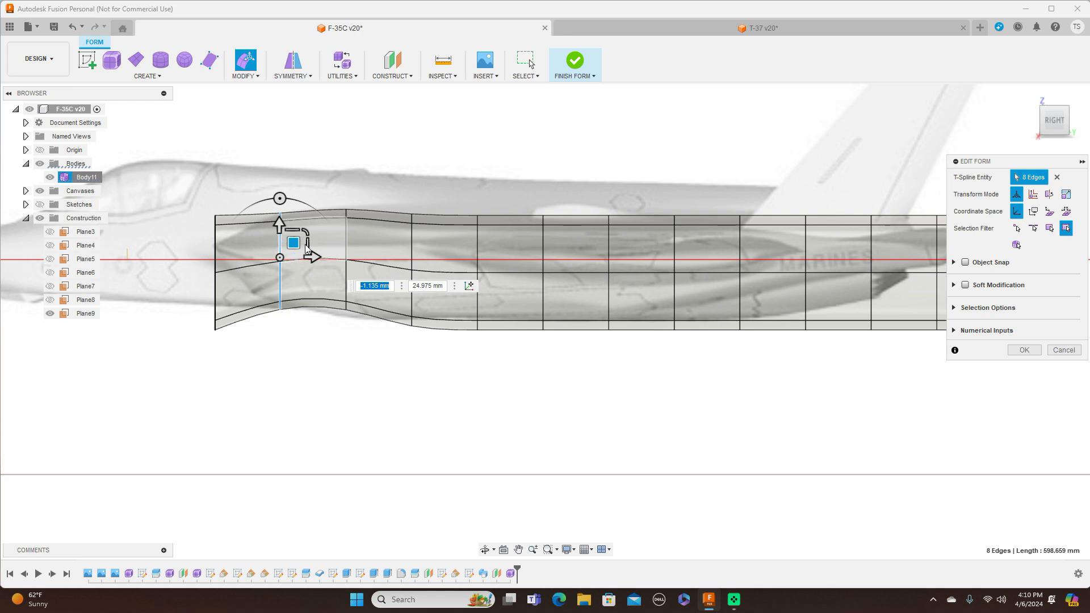
double_click(216, 254)
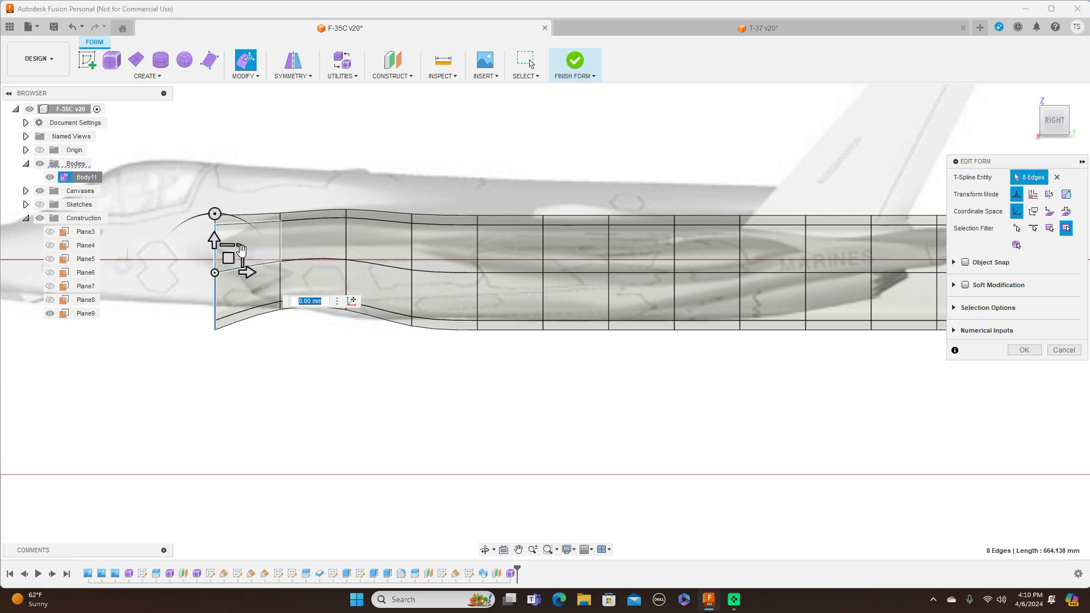
drag(240, 247, 181, 225)
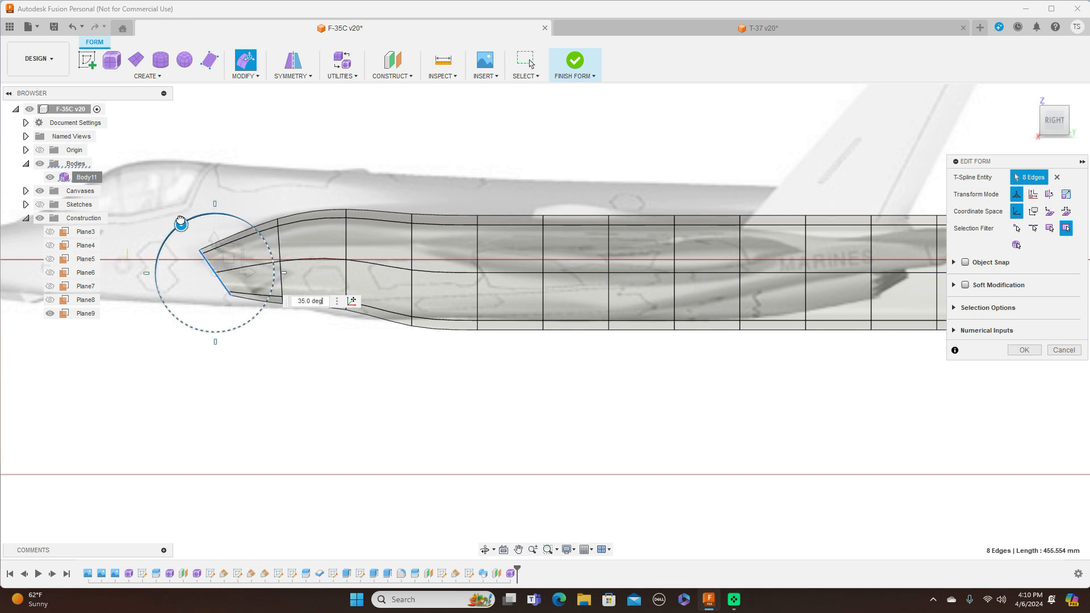
drag(229, 258, 255, 243)
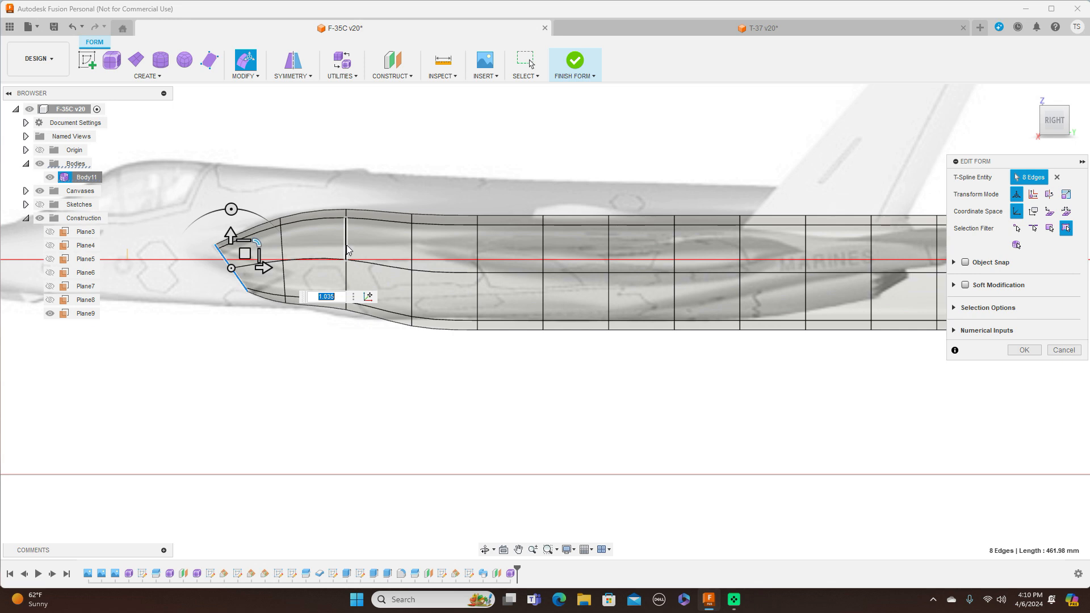
Step: Enlarge the third edge ring slightly and lower it about 8 mm to meet the fuselage's underside
double_click(344, 251)
click(372, 234)
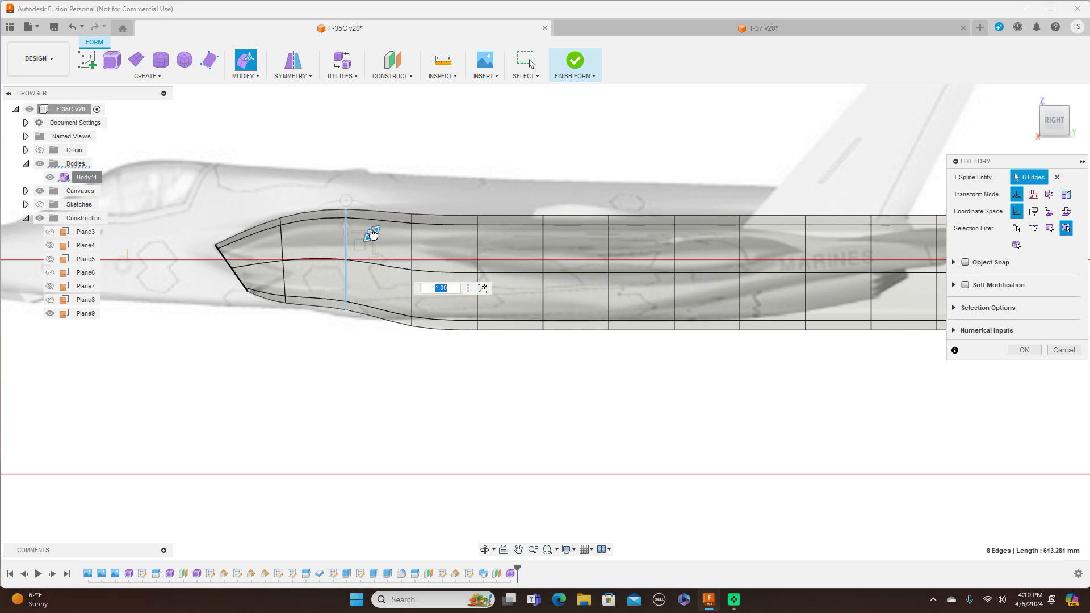
drag(373, 234, 361, 250)
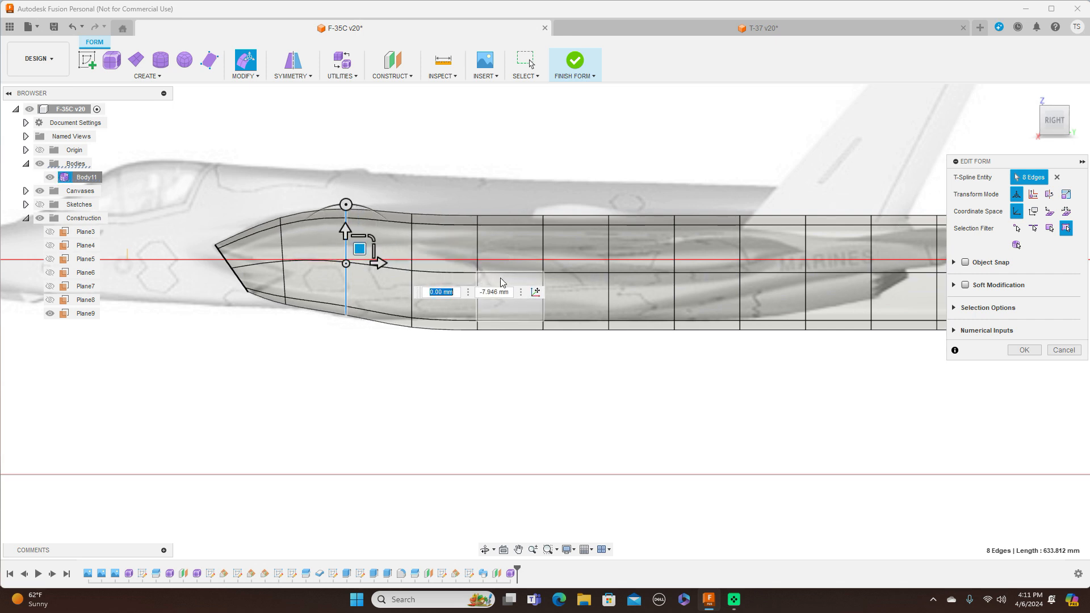
Step: Adjust the fourth edge ring from the front, shrinking and raising the whole loop to match the side canvas
click(412, 256)
drag(427, 237, 427, 238)
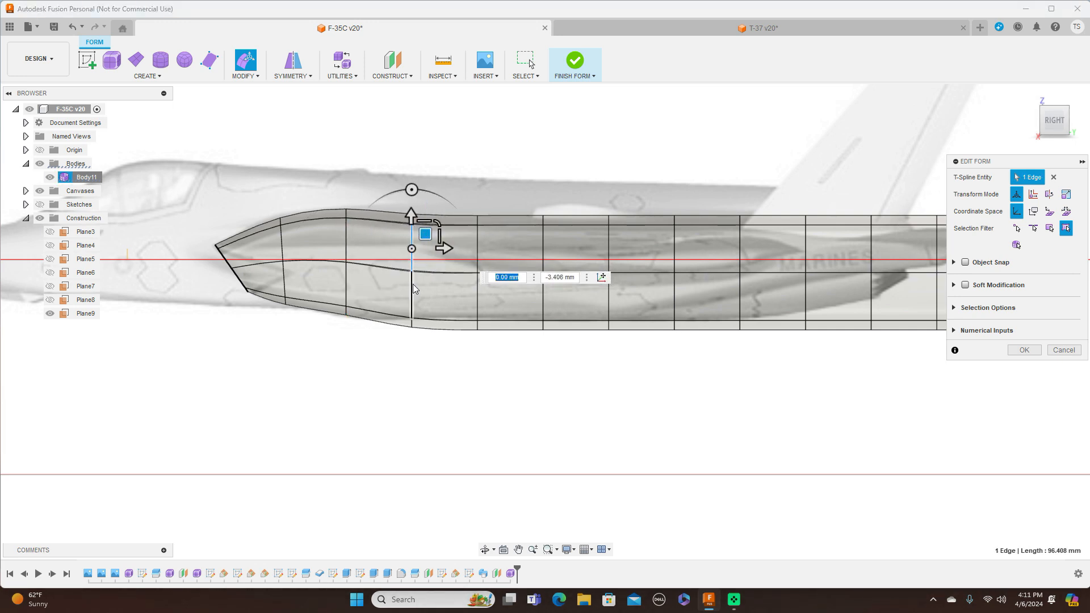
double_click(415, 289)
drag(425, 256, 426, 242)
Step: Lower the third edge ring about 3.4 mm and compare the shape with the side canvas by briefly hiding the bodies
double_click(347, 253)
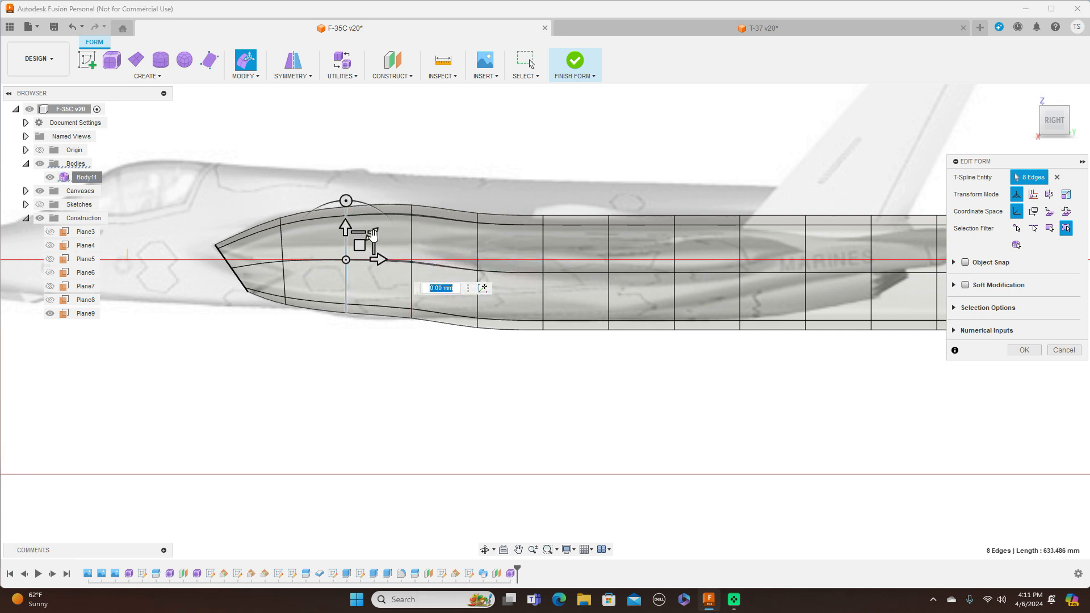
drag(372, 234, 372, 234)
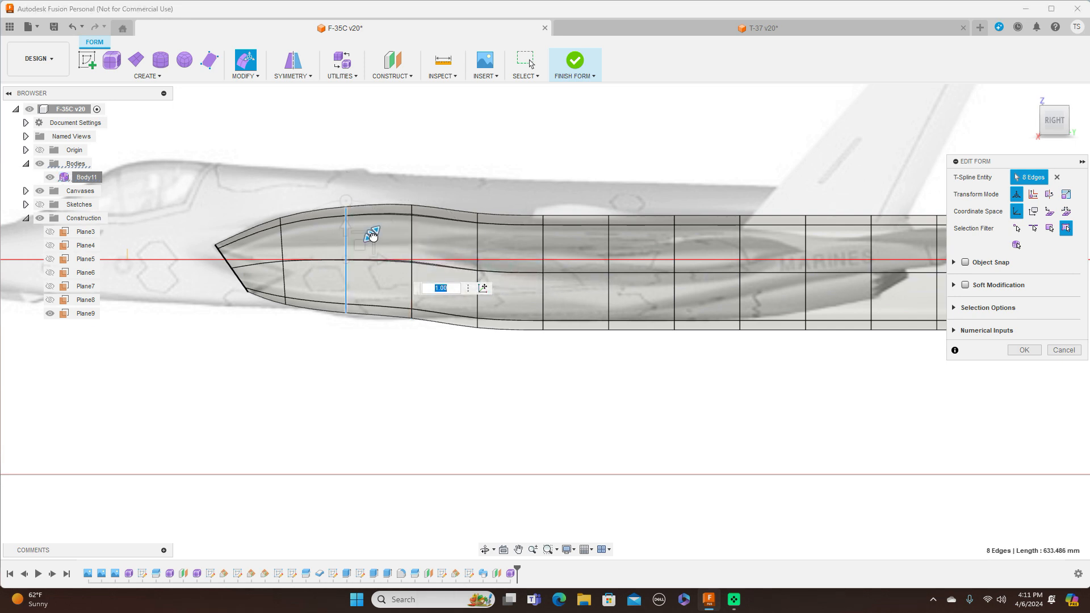
drag(372, 234, 360, 247)
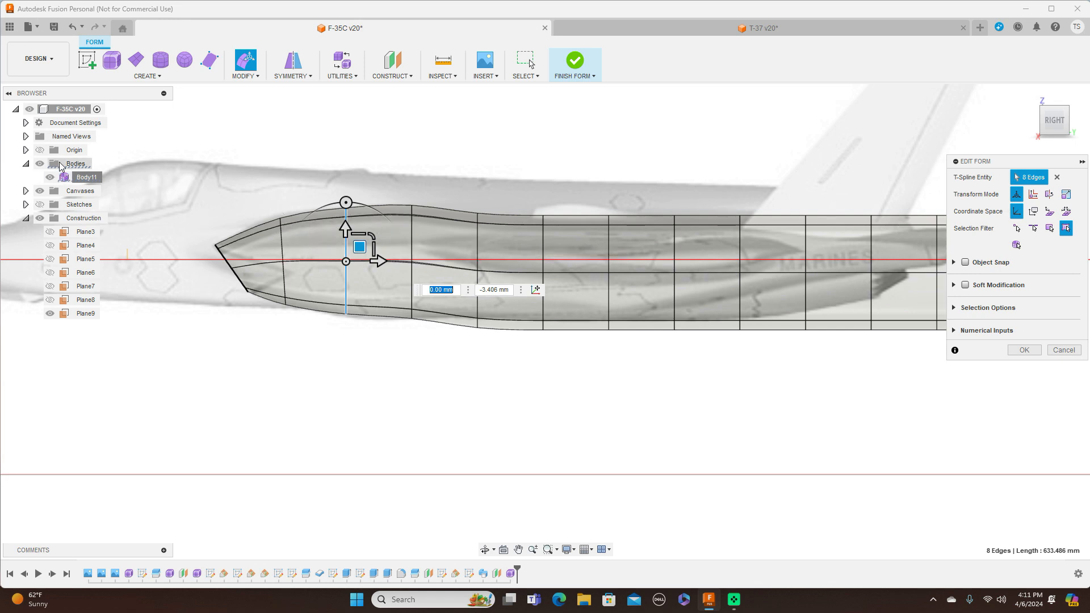
click(39, 164)
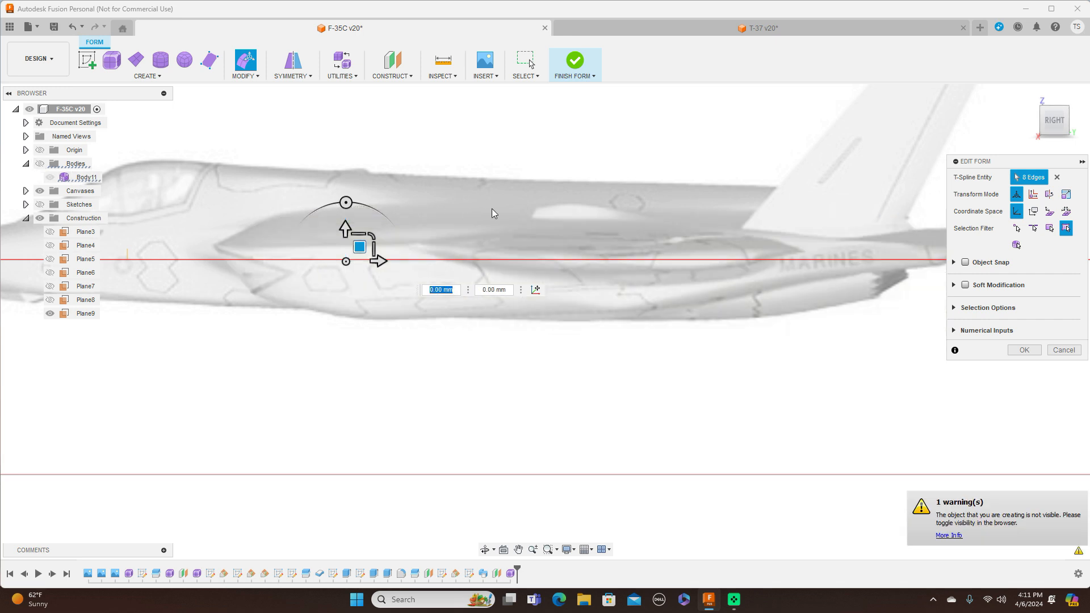
click(40, 164)
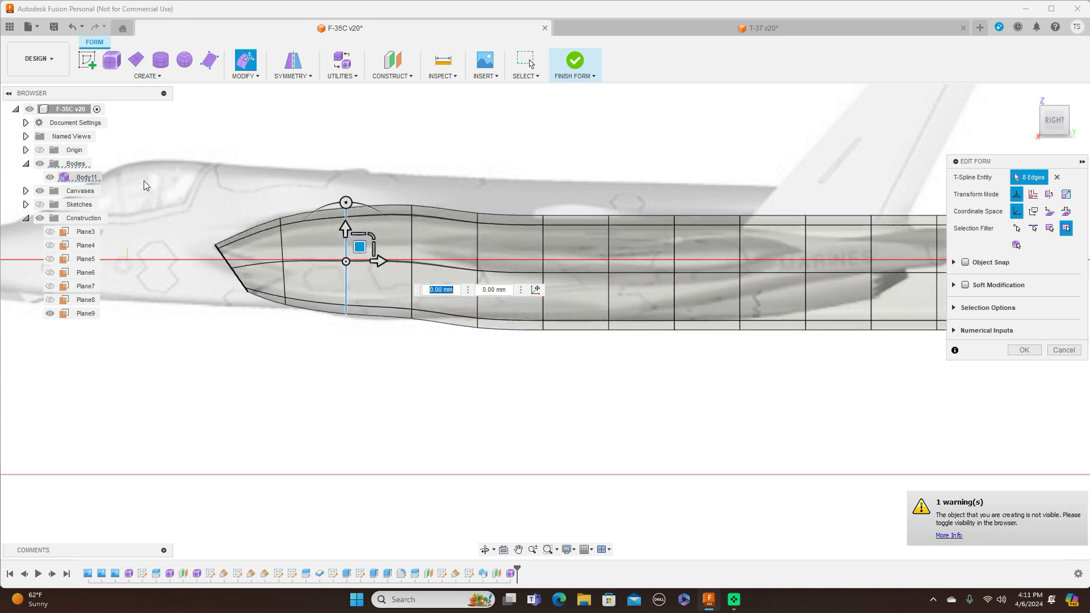
Step: Raise the fifth, sixth and seventh edge rings to follow the fuselage, moving the sixth up about 16 mm and the seventh about 12.5 mm
click(478, 254)
drag(491, 254, 491, 244)
click(543, 241)
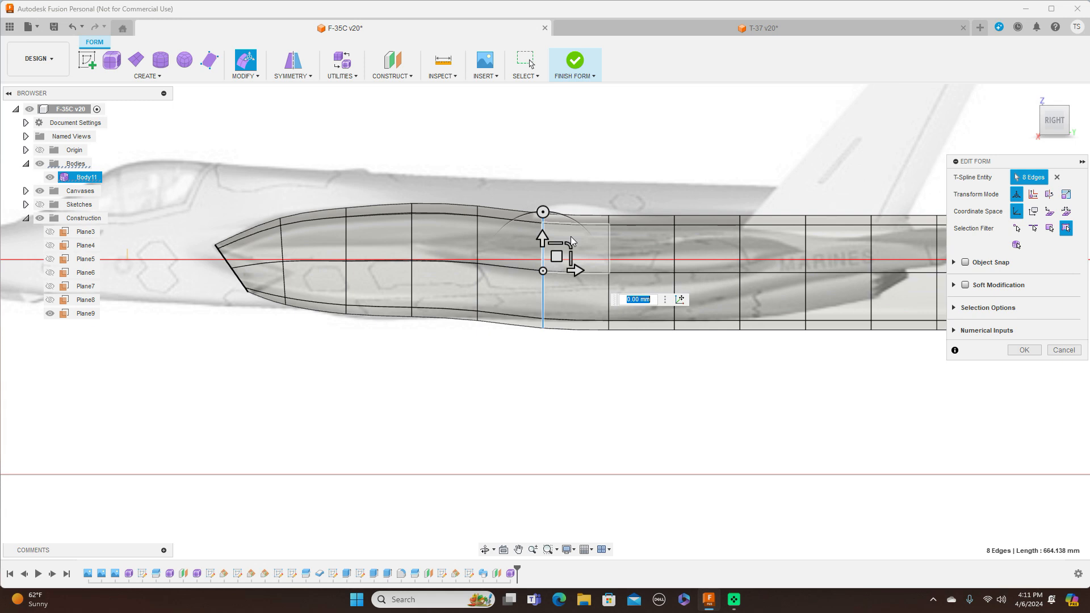
drag(557, 256, 559, 247)
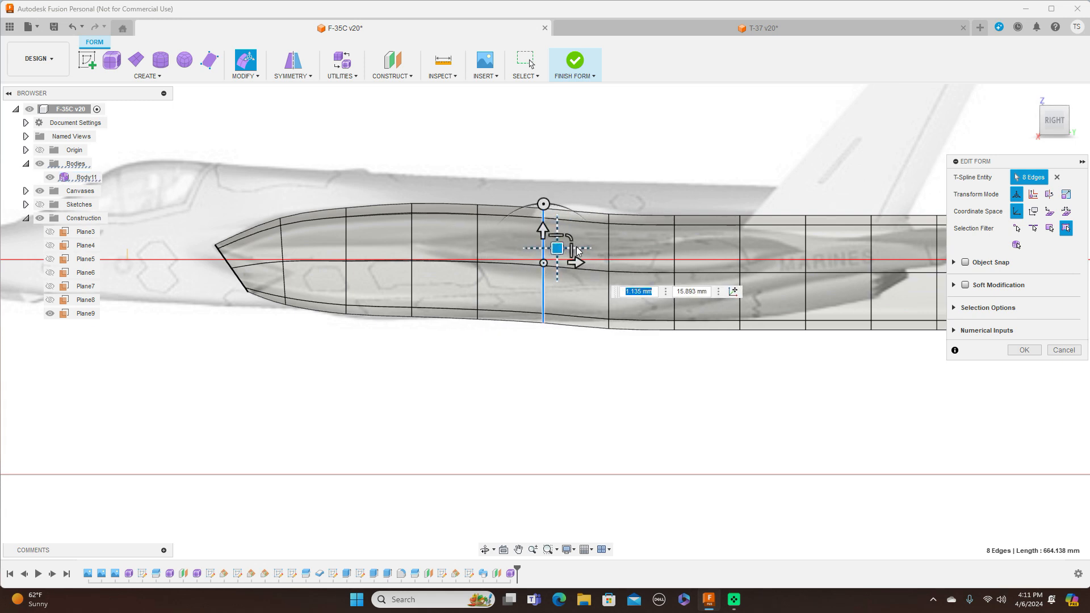
click(608, 245)
drag(622, 257, 622, 252)
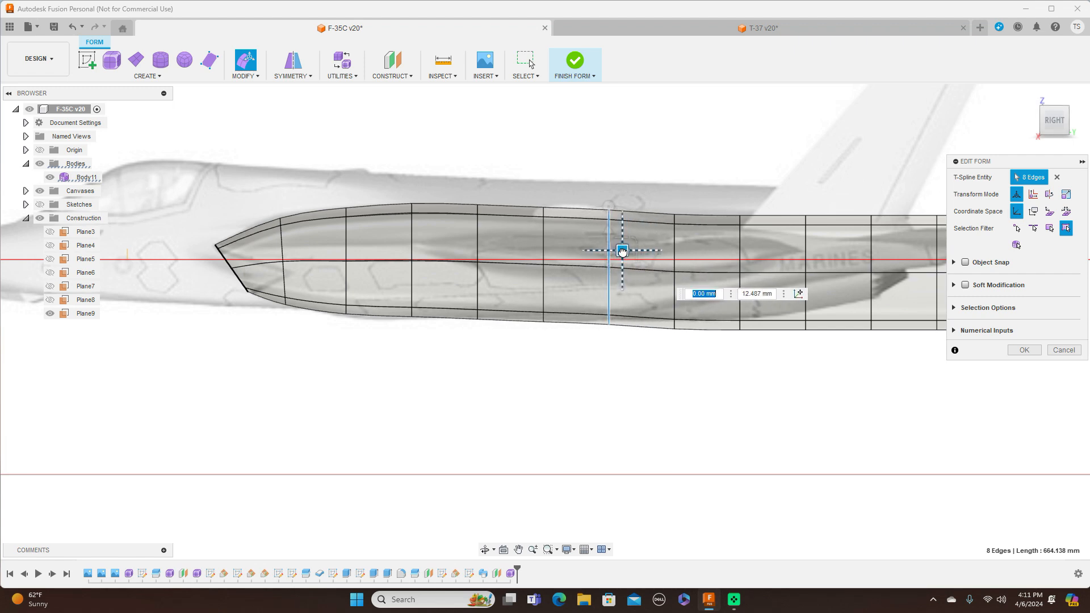
Step: Shrink and raise the eighth and ninth edge rings, moving the ninth up about 15 mm
click(675, 247)
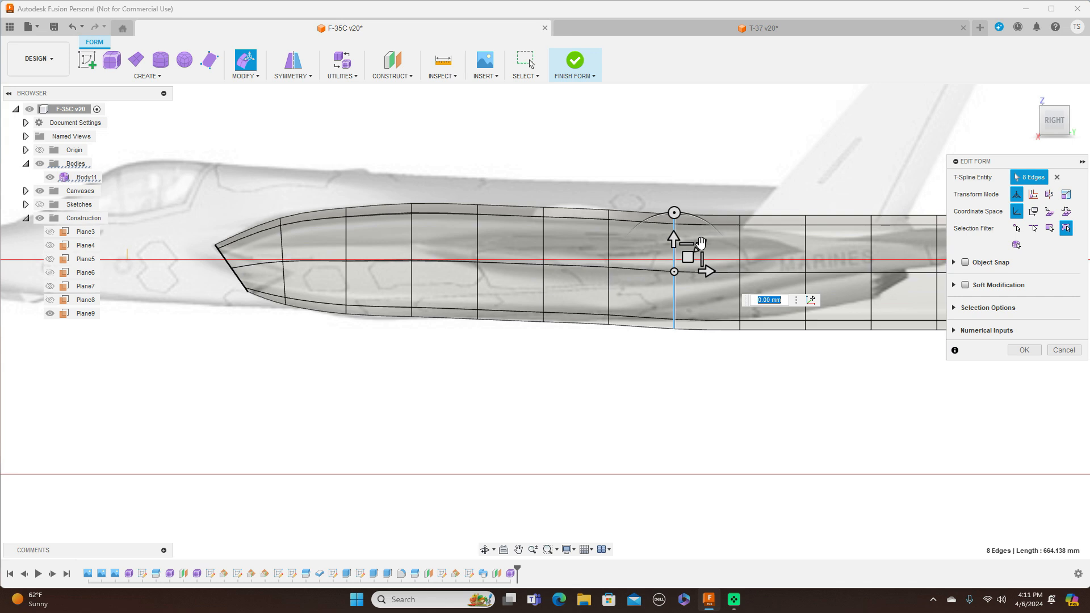
drag(689, 246, 687, 245)
double_click(739, 245)
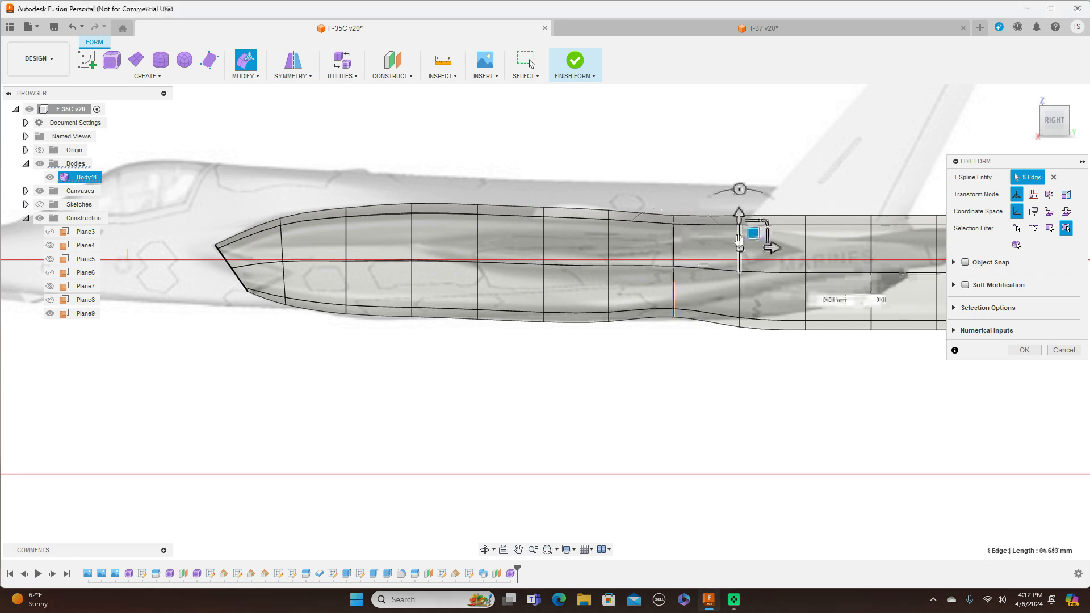
drag(765, 244, 754, 246)
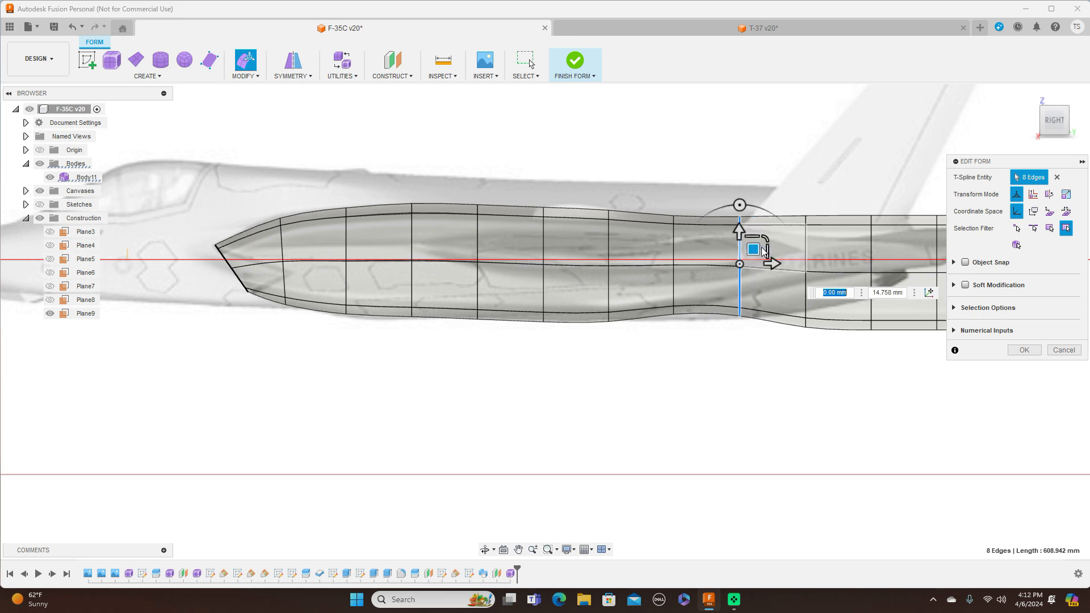
Step: Rework the size and height of the eighth and ninth edge rings, shrinking and raising the ninth and lowering the eighth about 3.4 mm
double_click(674, 255)
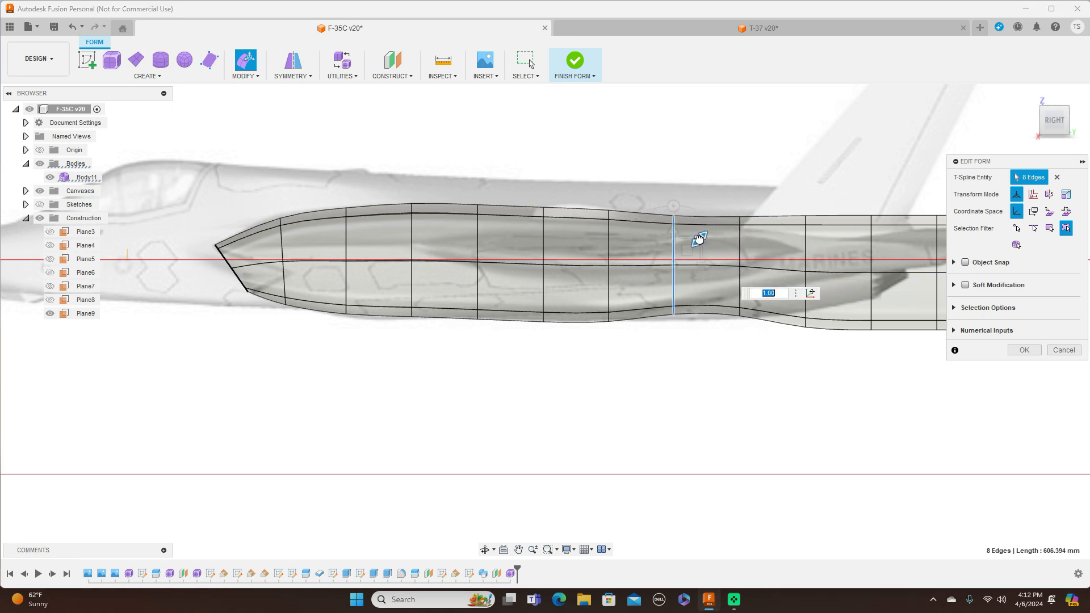
drag(699, 238, 689, 251)
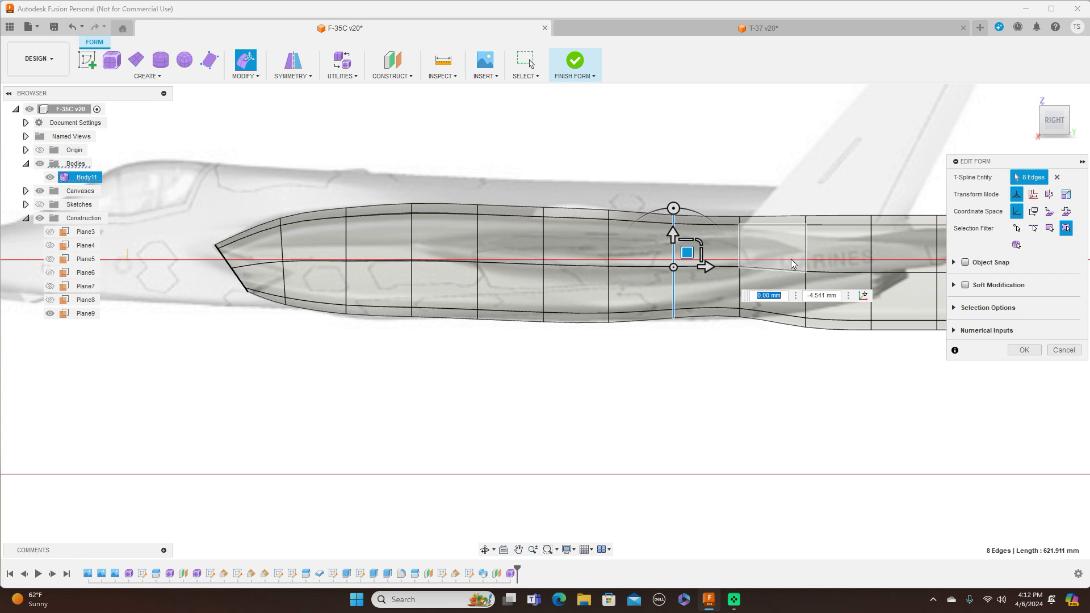
double_click(739, 250)
mouse_move(768, 244)
mouse_down()
mouse_move(755, 249)
mouse_move(770, 226)
mouse_up()
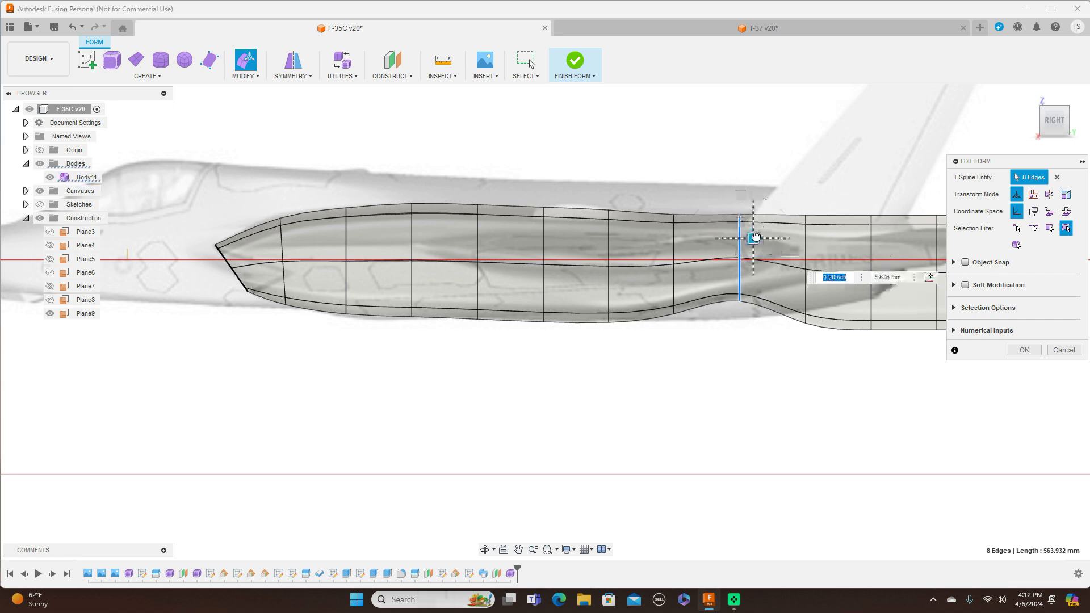
click(678, 251)
double_click(678, 250)
drag(699, 237, 688, 243)
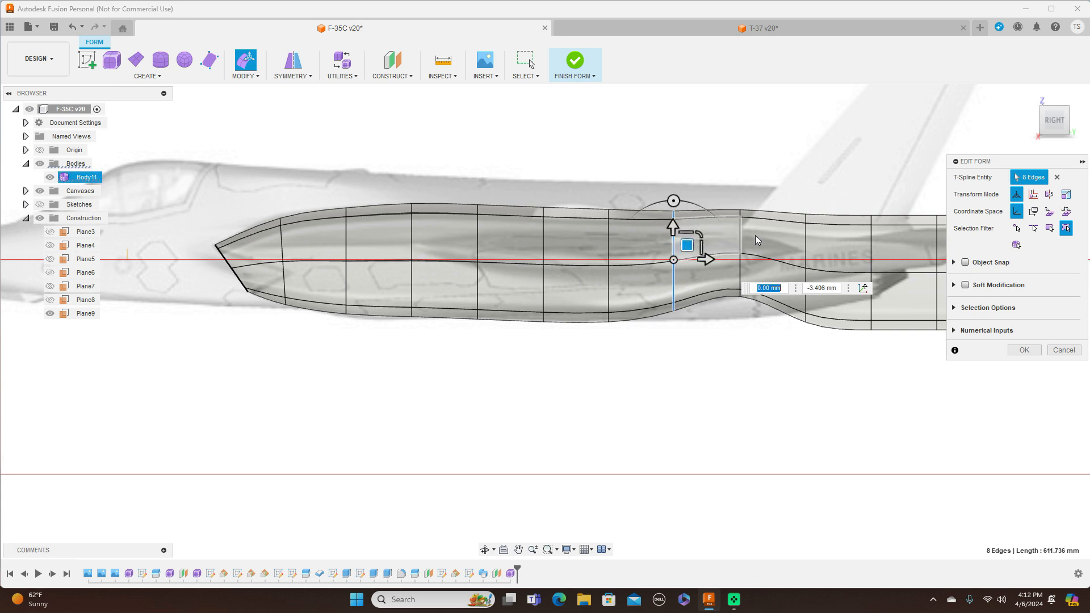
Step: Shrink the tenth edge ring and raise it about 39 mm, and shrink the eleventh ring in place
double_click(806, 240)
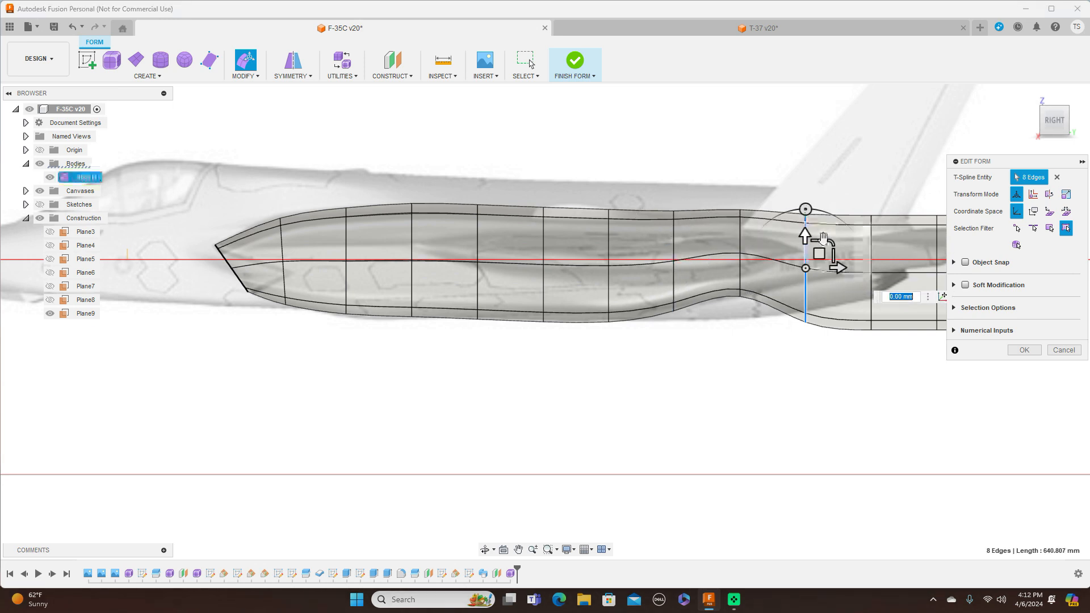
mouse_move(831, 243)
mouse_down()
mouse_move(819, 253)
mouse_move(820, 234)
mouse_up()
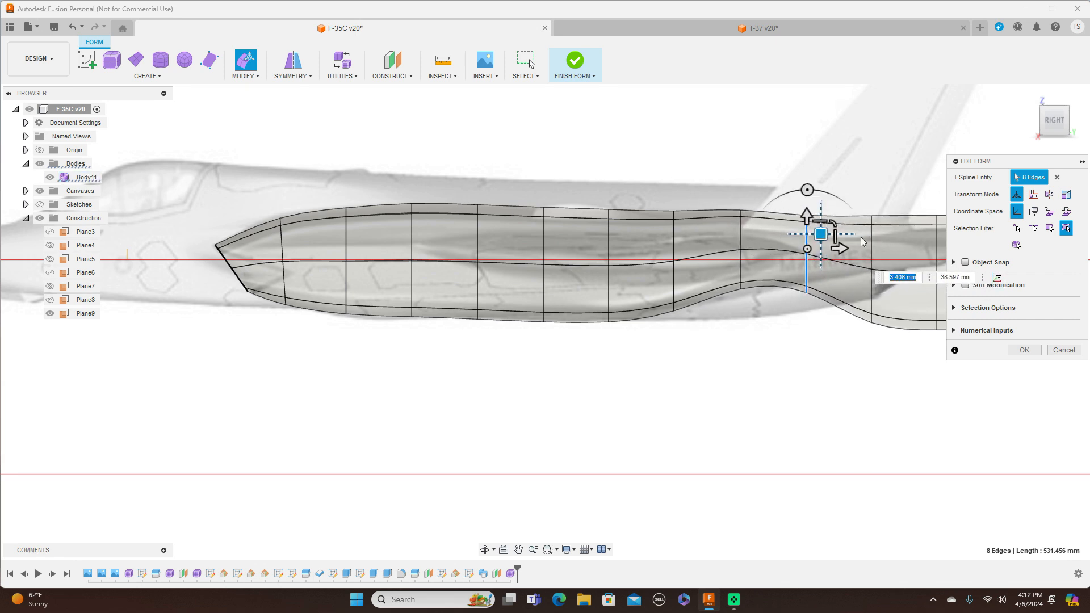
middle_drag(775, 334, 674, 347)
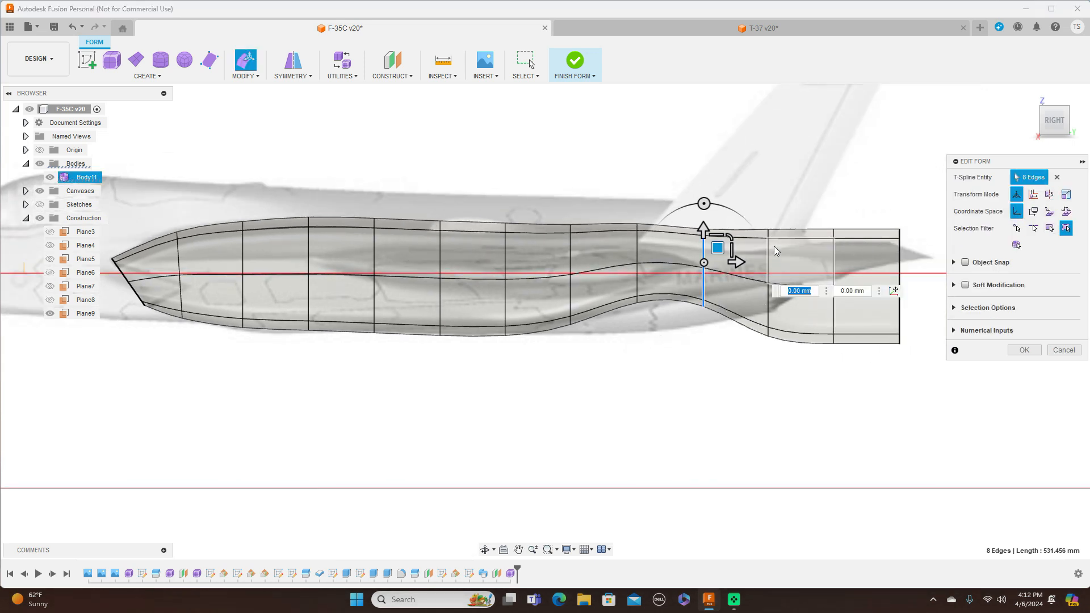
double_click(769, 260)
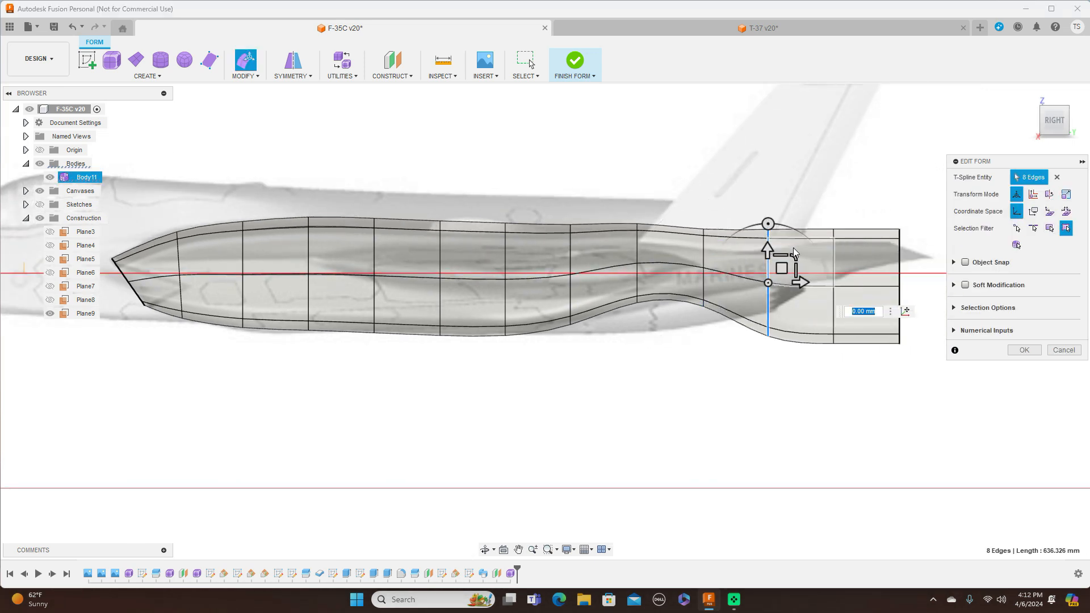
drag(795, 257, 779, 267)
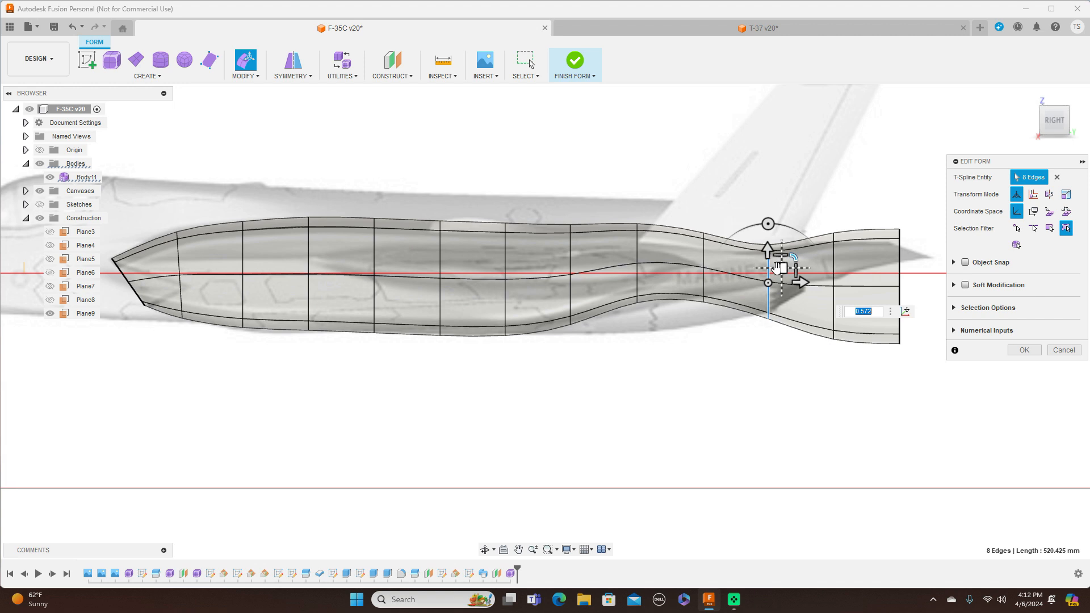
Step: Shrink the twelfth edge ring and scale the whole rear opening ring to 0.417 to narrow the tail end
double_click(833, 265)
drag(863, 267, 850, 271)
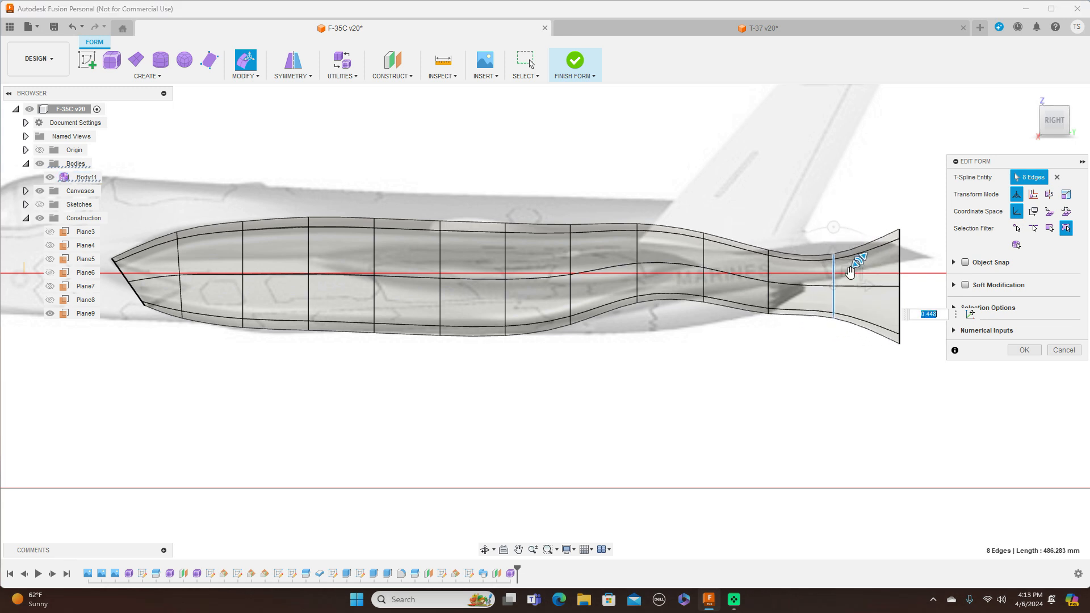
click(901, 270)
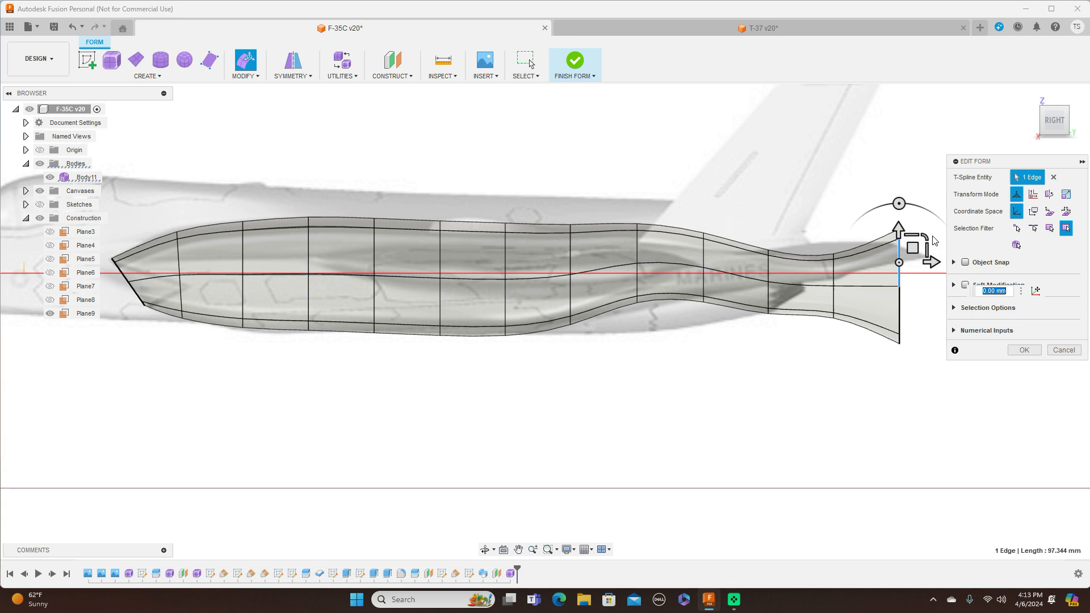
drag(924, 236, 922, 236)
double_click(902, 299)
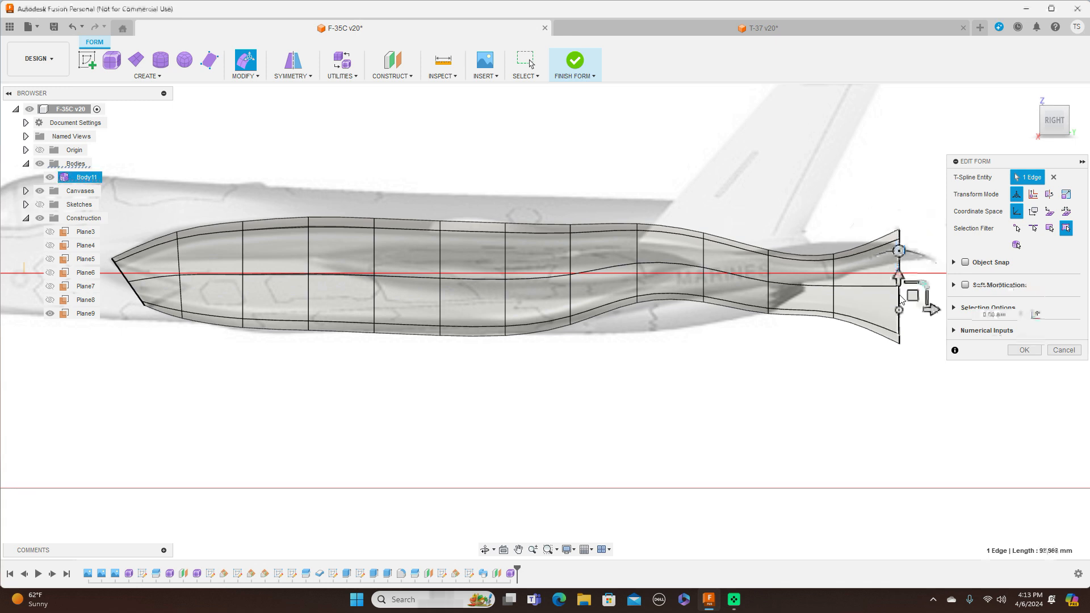
drag(925, 258, 871, 267)
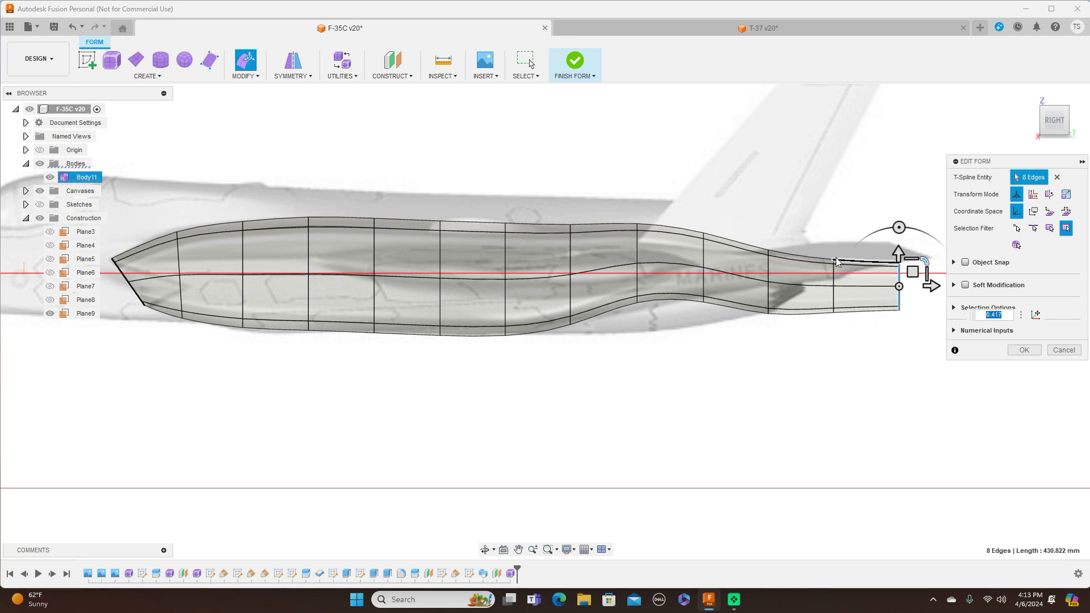
Step: Lower the tenth edge ring about 13.6 mm and the ninth about 18 mm, enlarging the ninth ring slightly
double_click(704, 255)
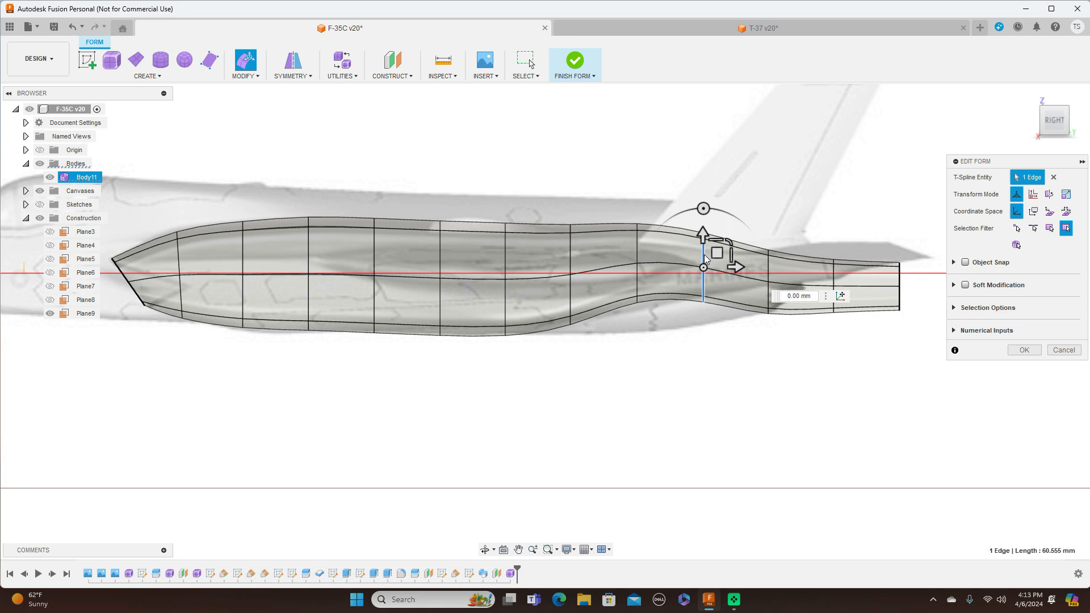
drag(717, 249, 717, 259)
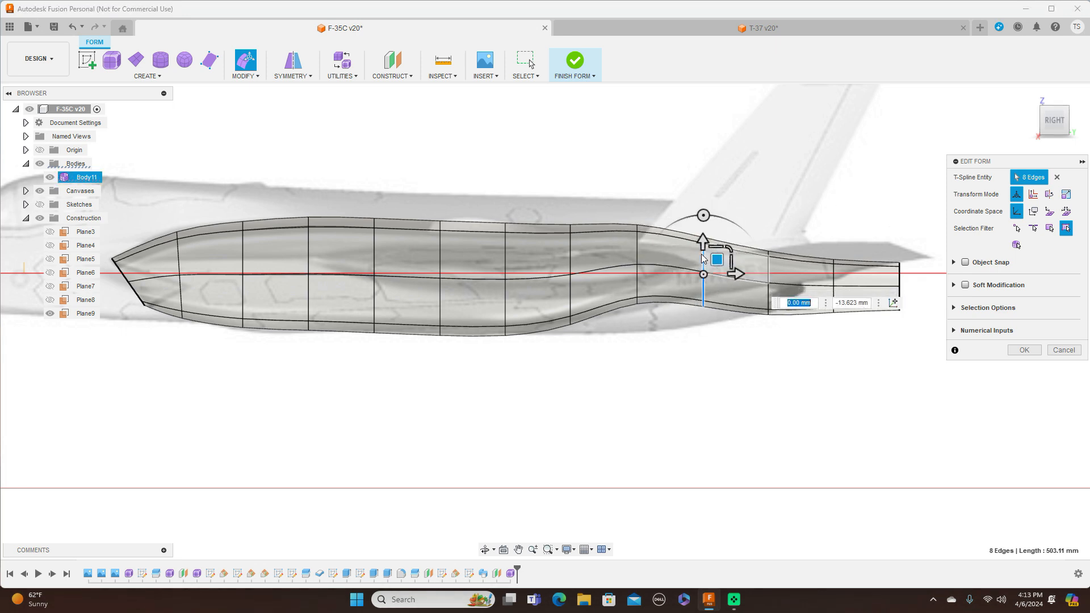
double_click(638, 261)
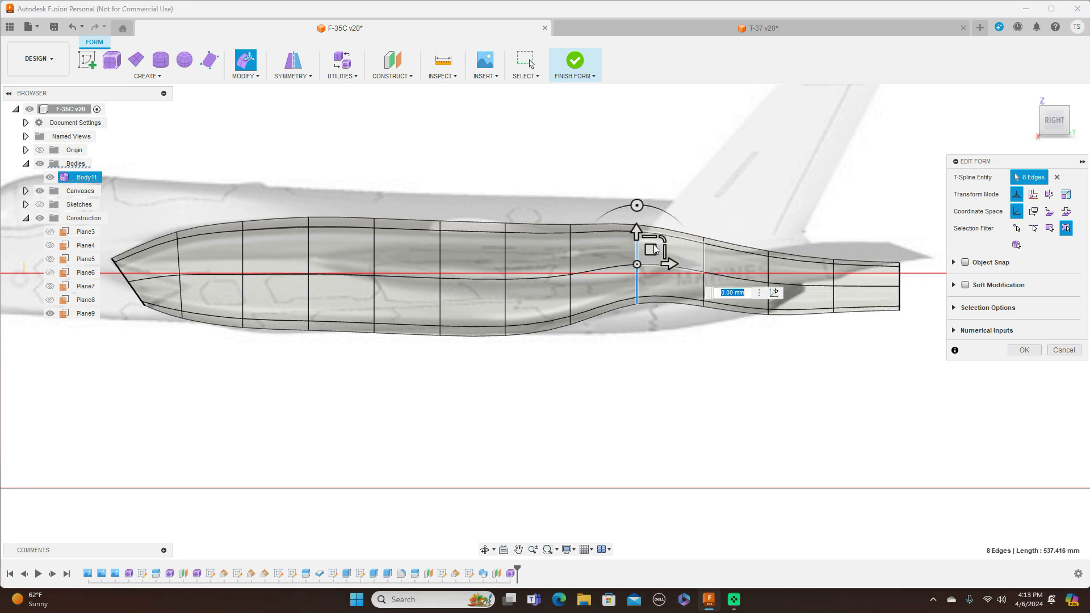
drag(651, 250, 651, 259)
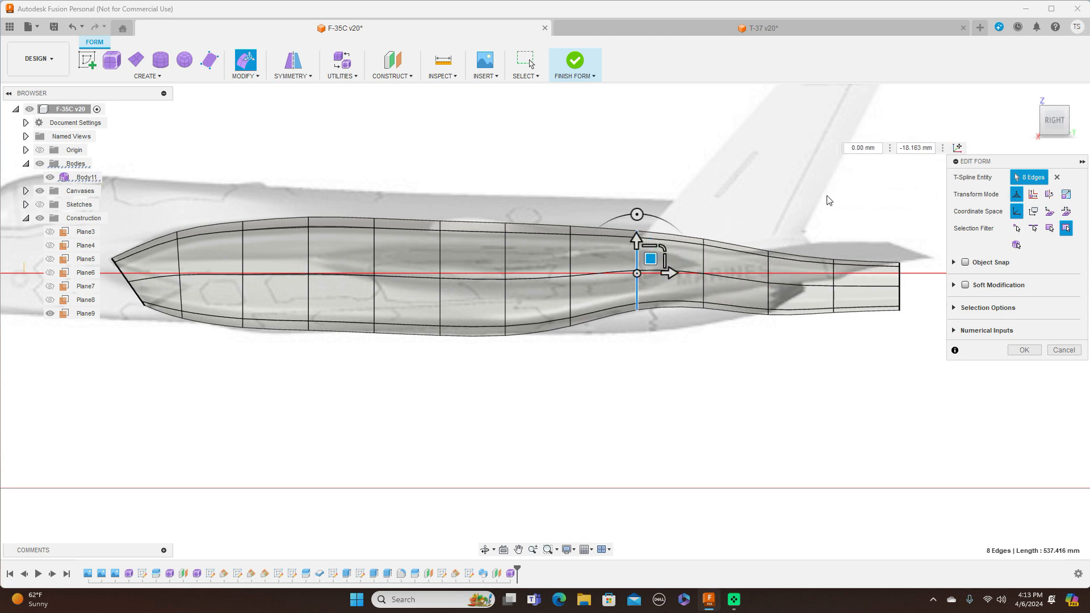
mouse_move(654, 252)
mouse_down()
mouse_move(662, 244)
mouse_move(667, 264)
mouse_up()
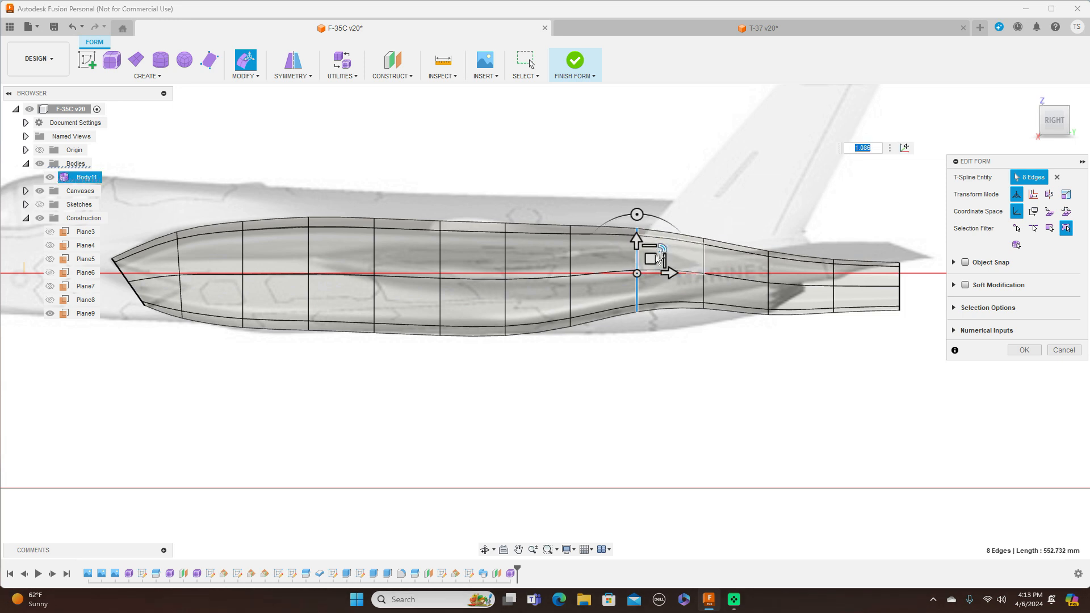
Step: Raise the tenth edge ring about 20 mm and the eleventh about 28 mm, shrinking the eleventh to fit the side canvas
click(704, 265)
mouse_move(716, 258)
mouse_down()
mouse_move(727, 247)
mouse_move(718, 248)
mouse_up()
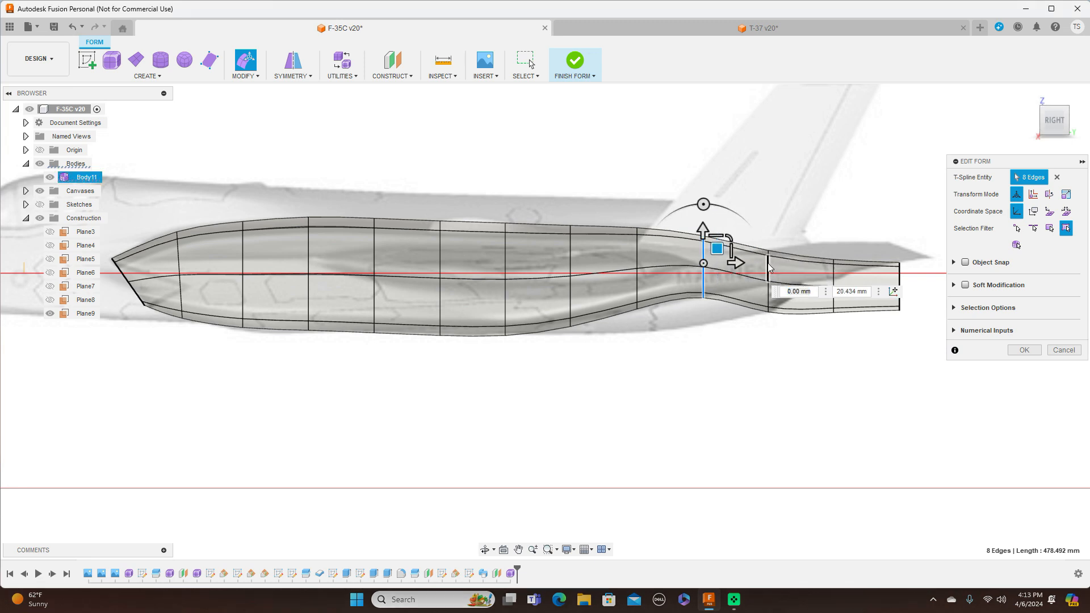
double_click(770, 267)
drag(781, 260, 782, 252)
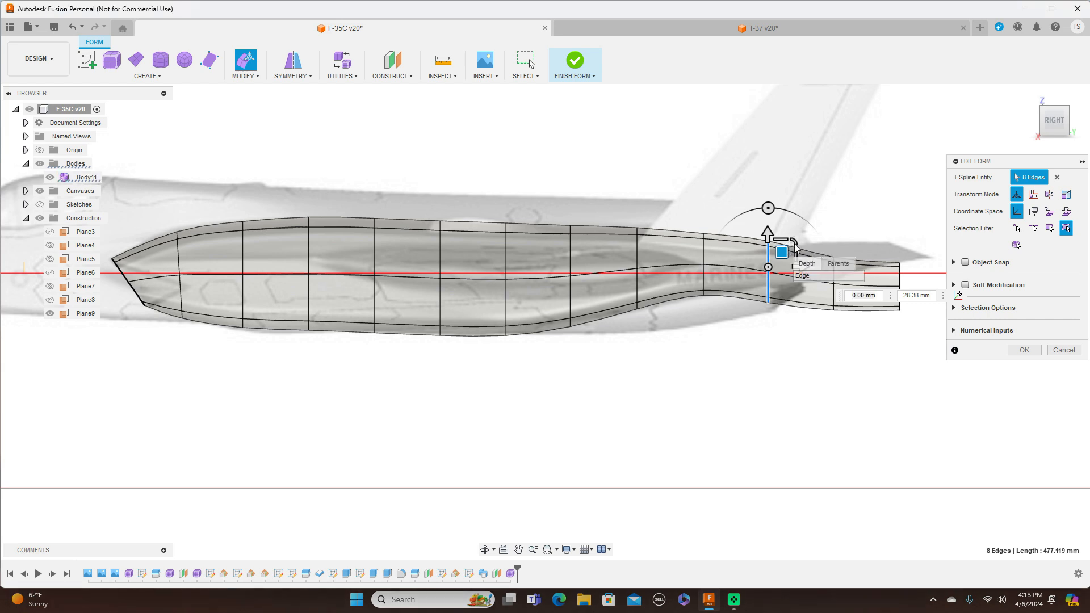
click(791, 248)
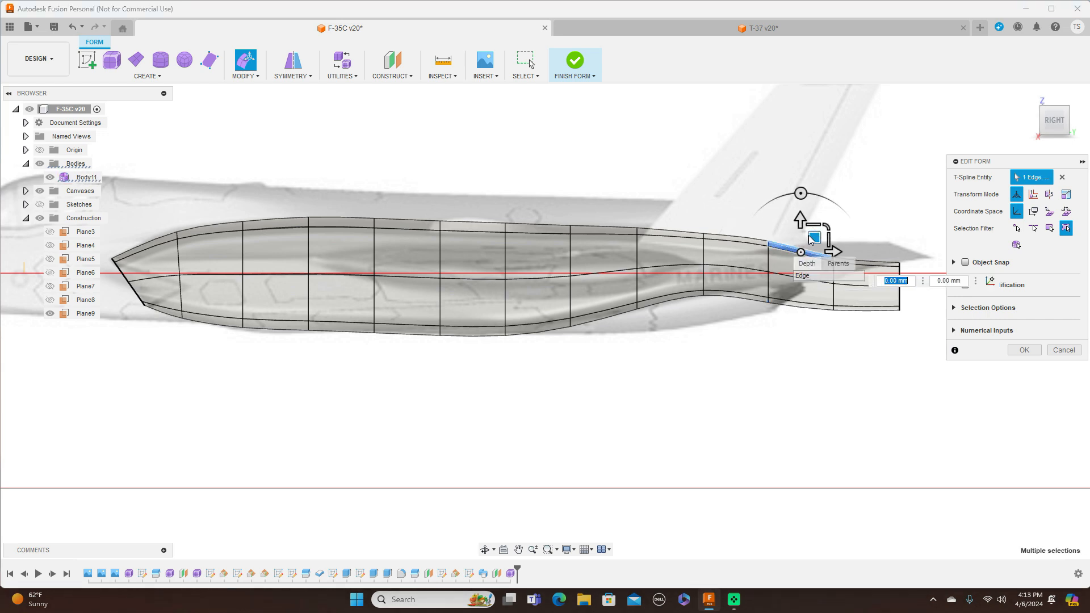
double_click(769, 262)
drag(794, 244, 779, 260)
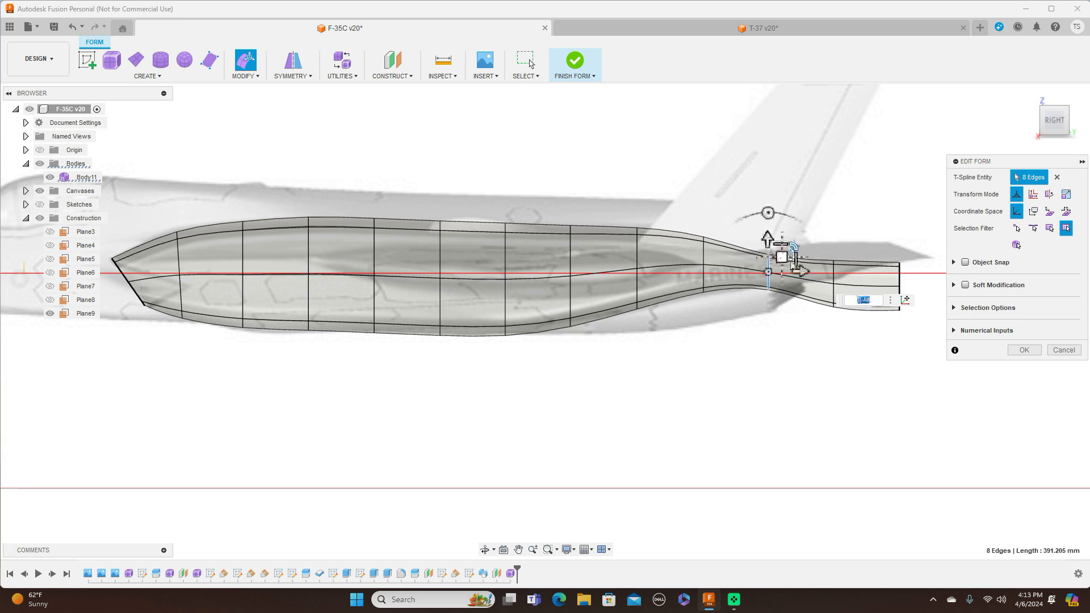
Step: Raise the twelfth edge ring about 48 mm, and raise the rear opening ring and scale it to 0.372
click(840, 275)
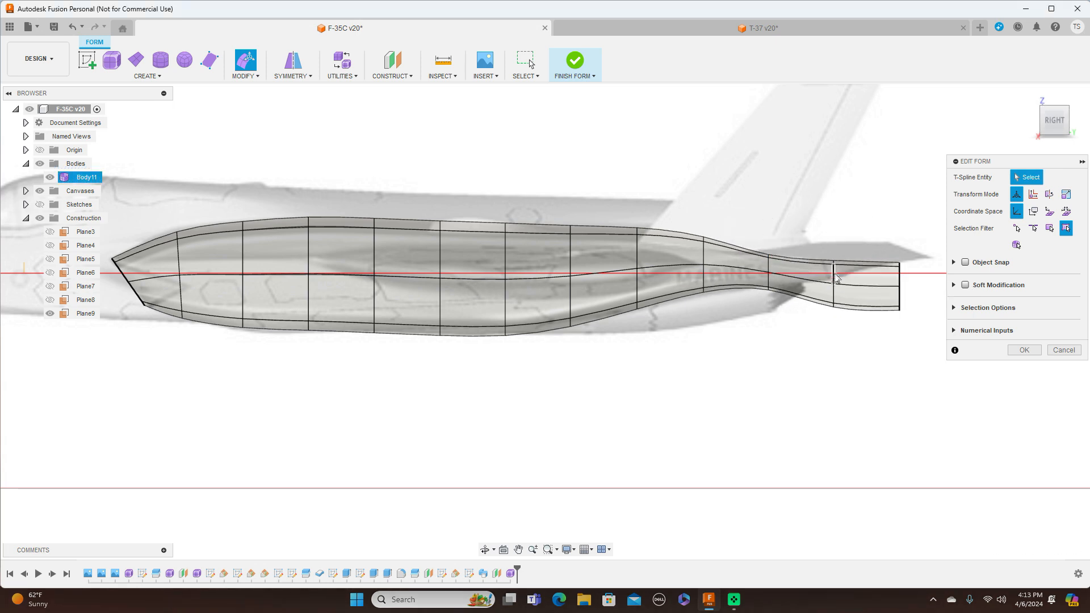
click(834, 277)
drag(846, 267, 846, 246)
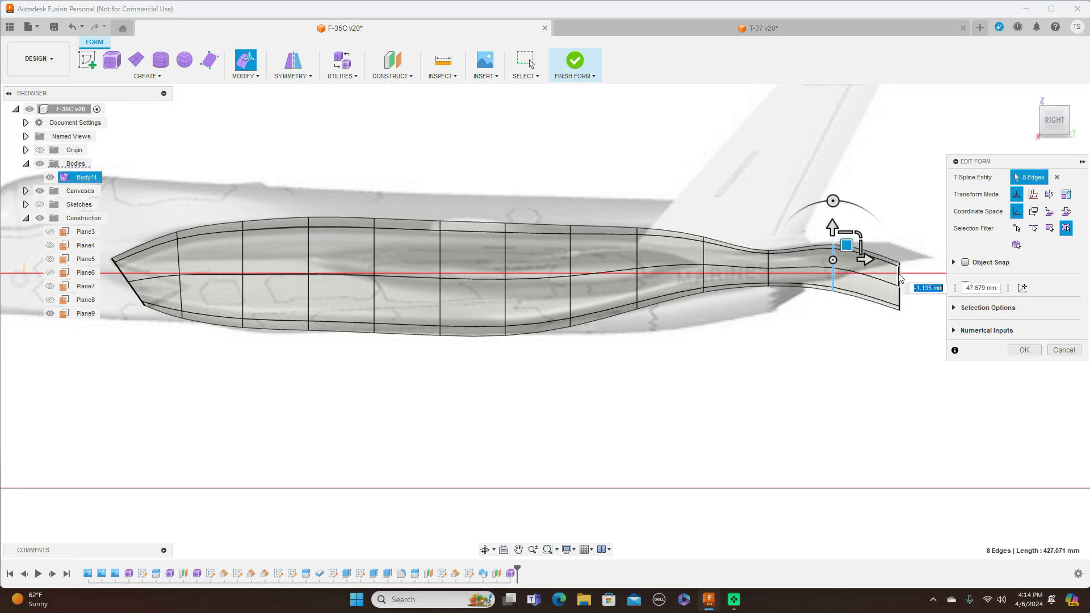
scroll(899, 278, up, 2)
double_click(899, 277)
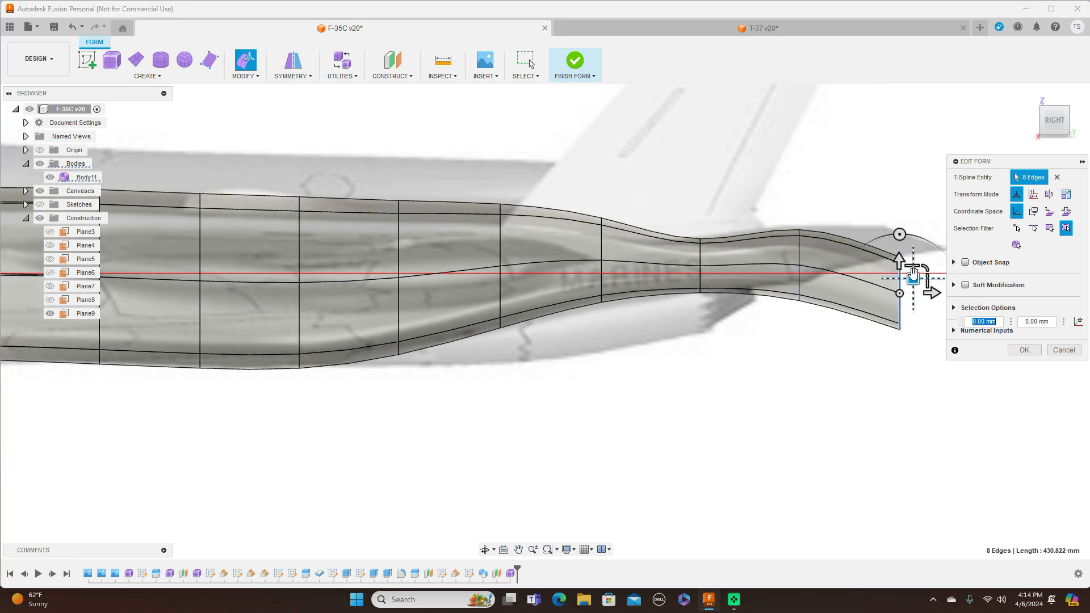
drag(913, 278, 830, 247)
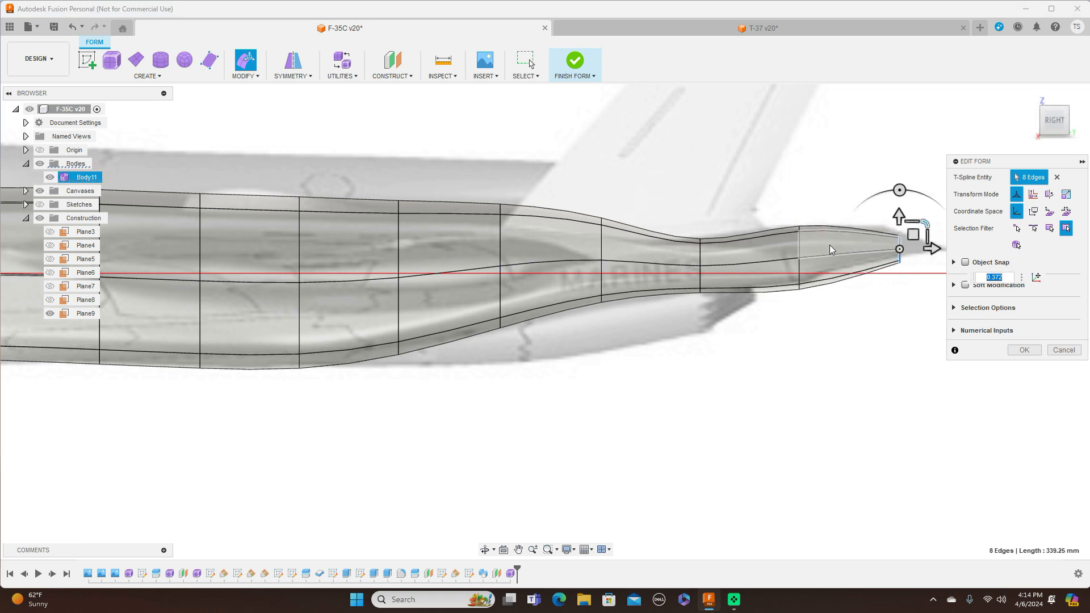
Step: Shrink the twelfth edge ring and raise it about 6.7 mm, and raise the eleventh ring about 6.7 mm
double_click(801, 247)
drag(825, 240, 813, 239)
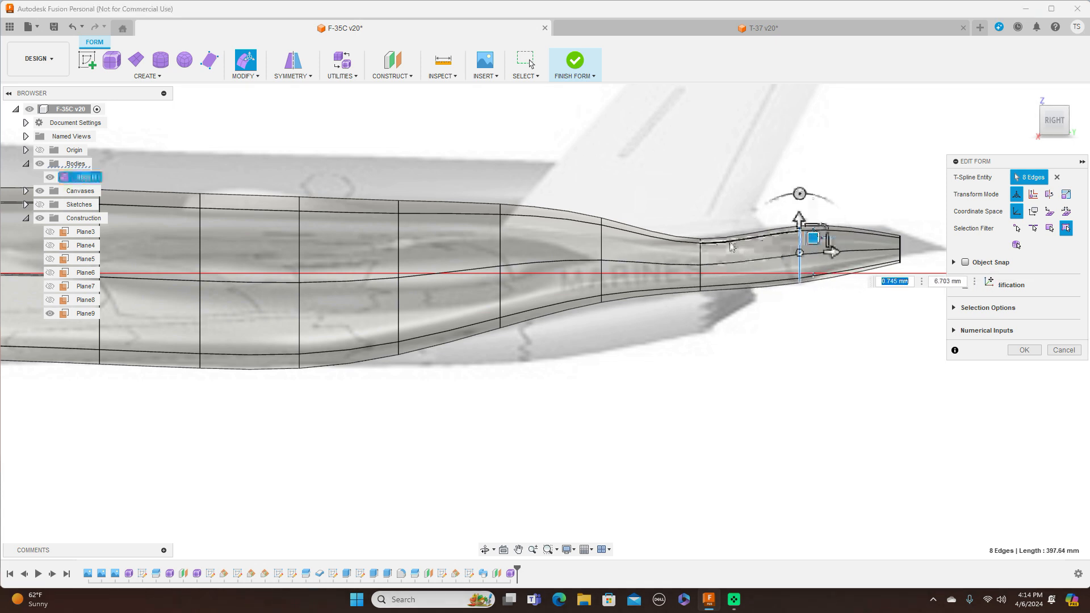
double_click(701, 255)
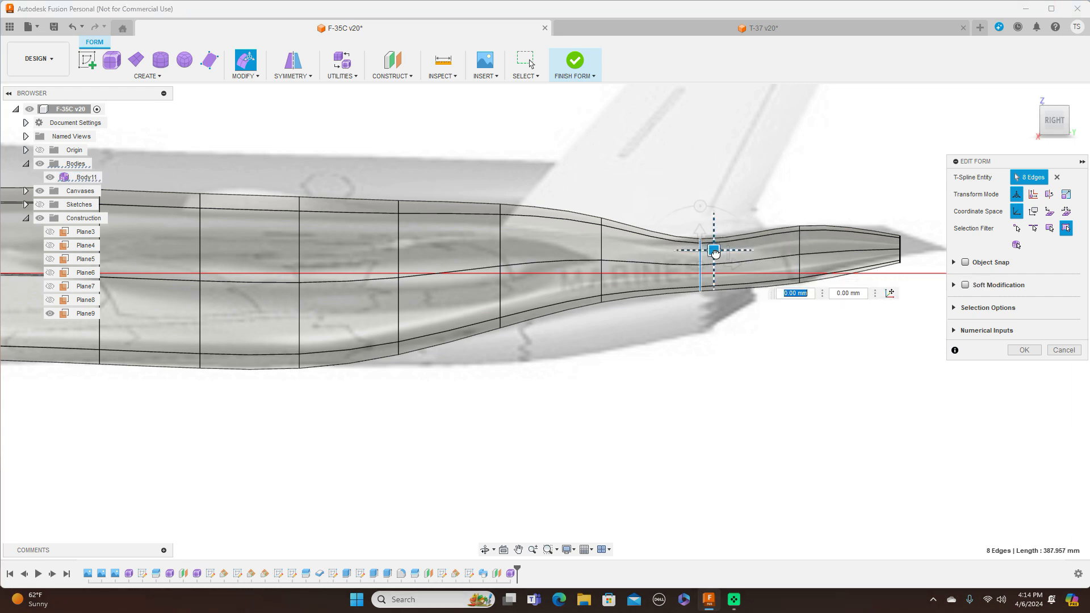
drag(714, 250, 715, 248)
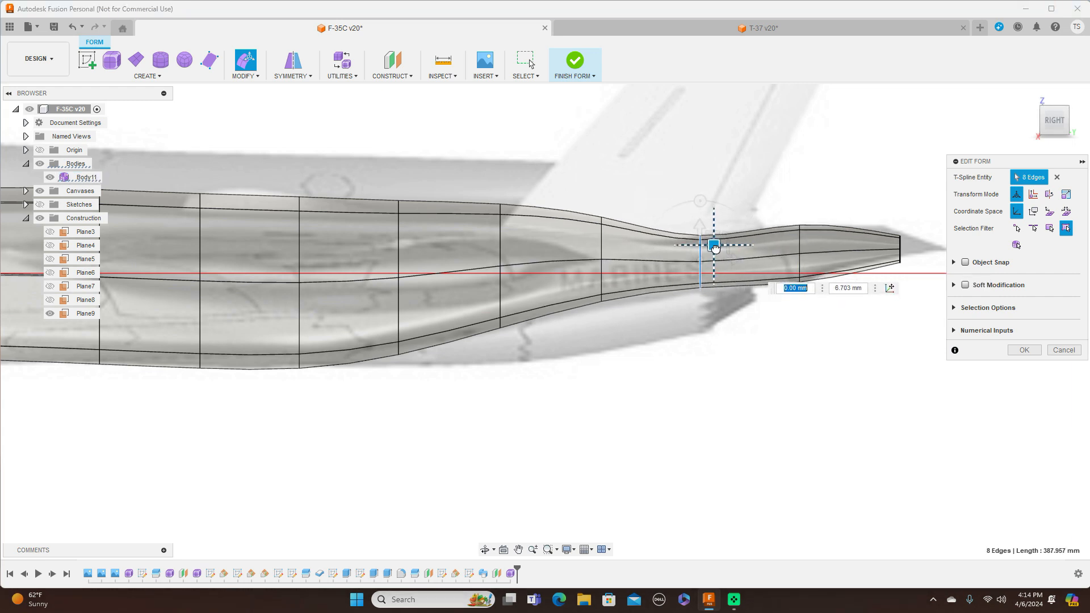
Step: Lower the tenth edge ring about 5.2 mm and scale the twelfth ring to 0.956
double_click(602, 245)
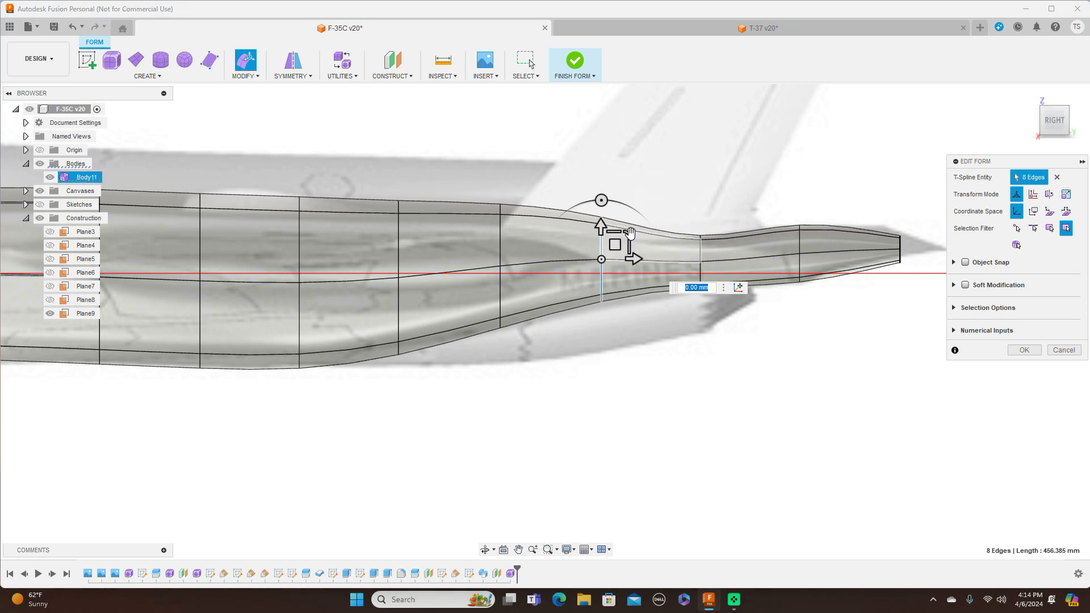
drag(629, 233, 615, 249)
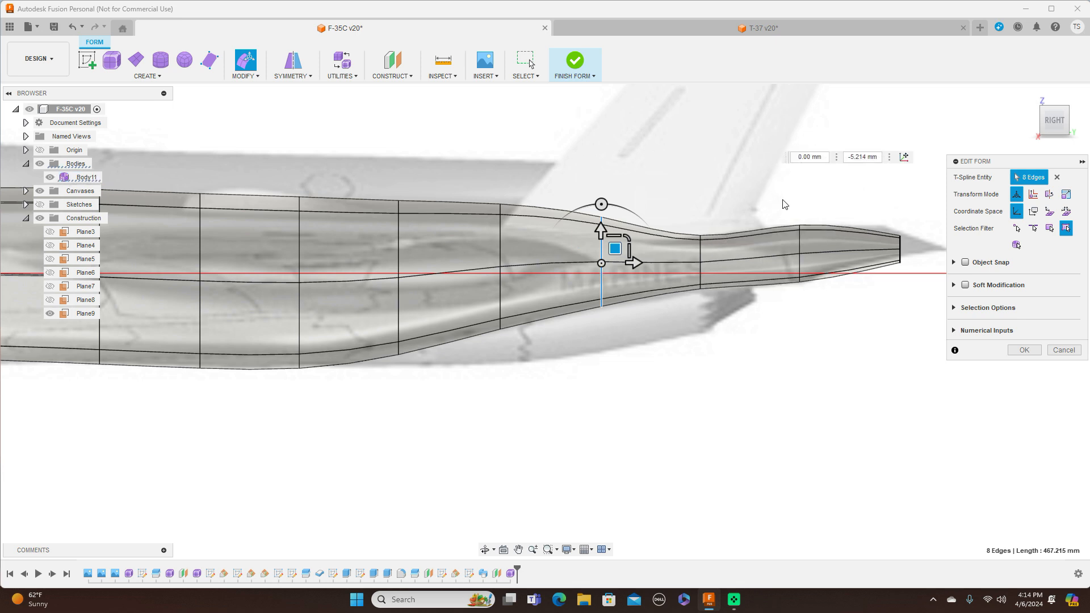
click(800, 243)
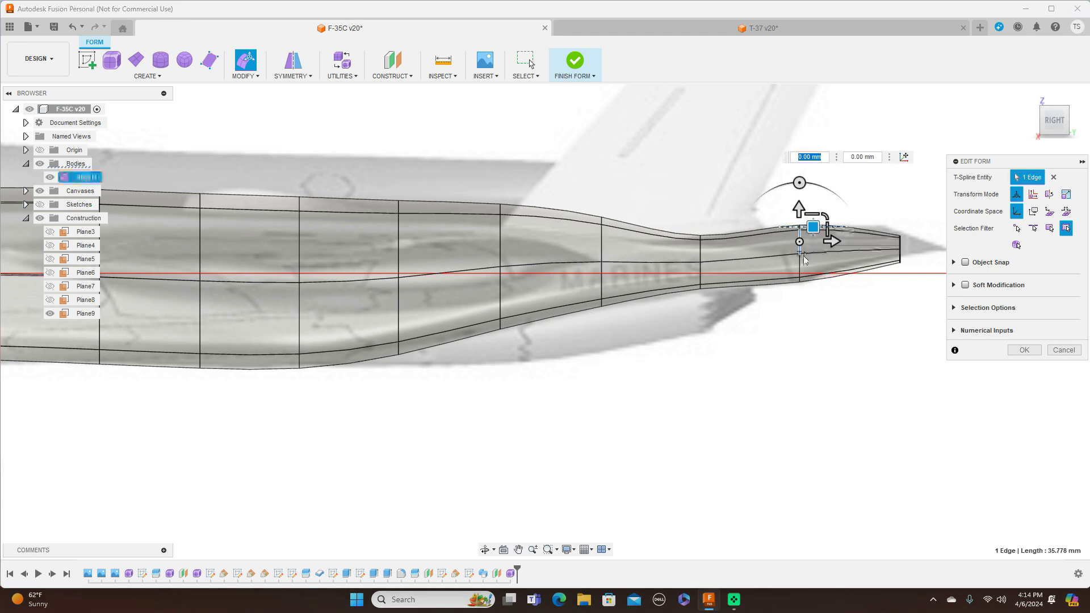
double_click(800, 258)
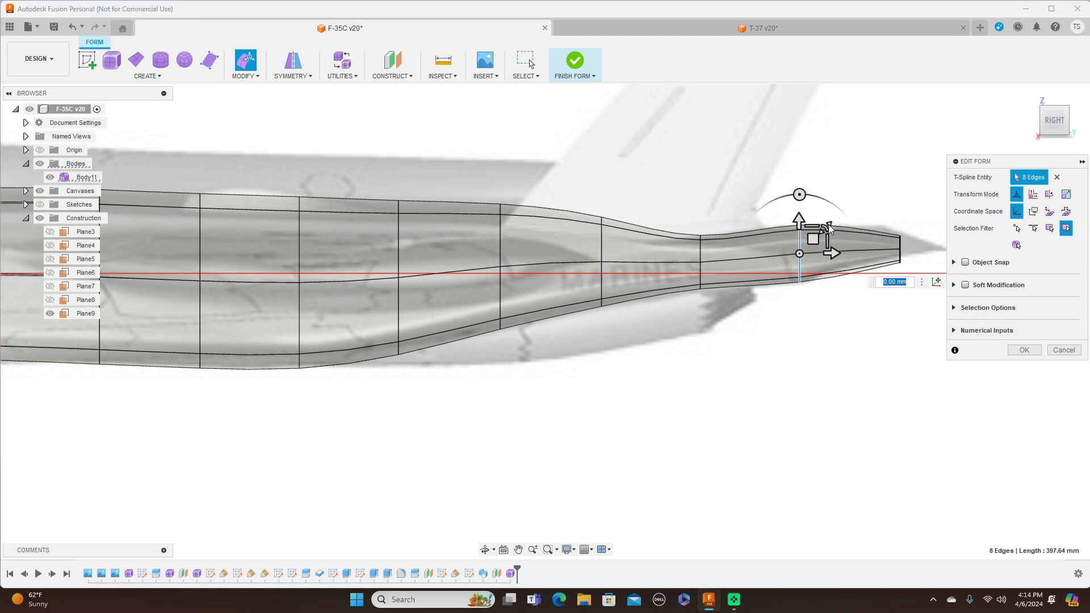
drag(824, 226, 823, 229)
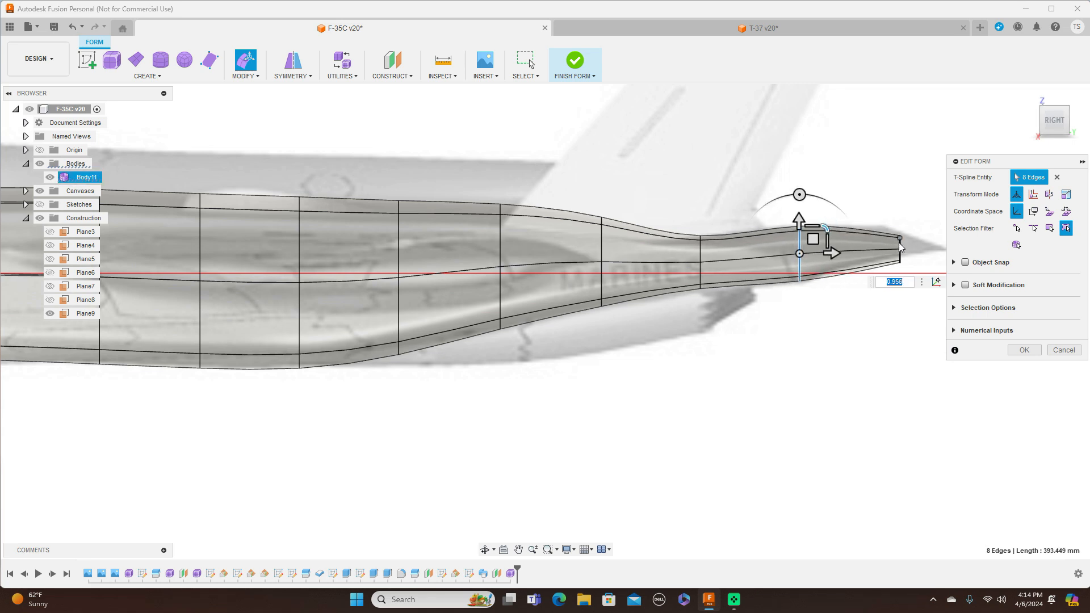
Step: Raise the rear opening ring about 8.3 mm and shift it about 1 mm forward to follow the side canvas
scroll(898, 244, up, 2)
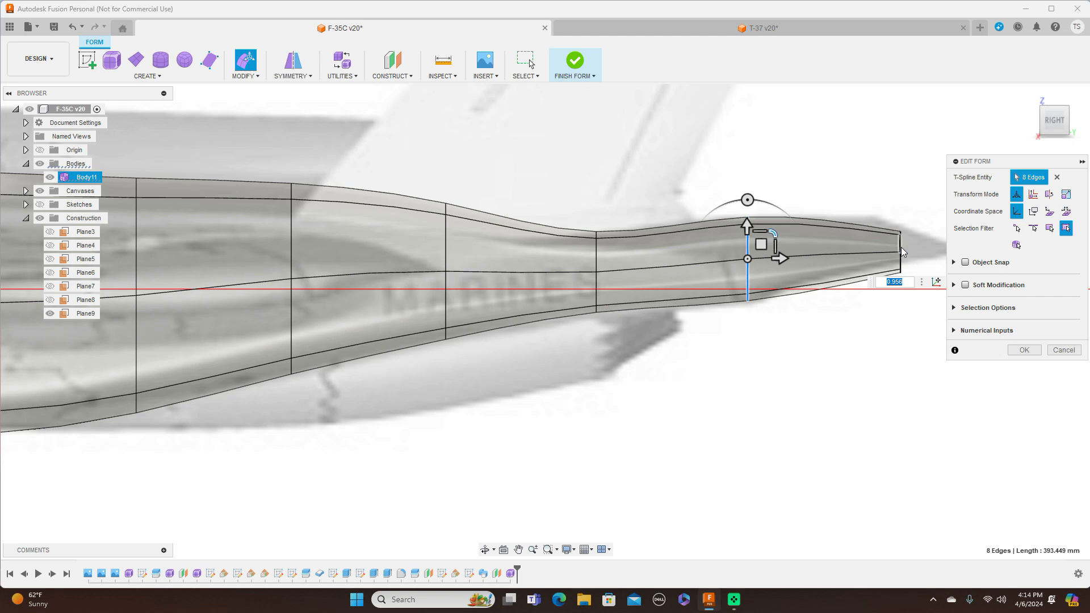
double_click(901, 244)
drag(912, 235, 911, 228)
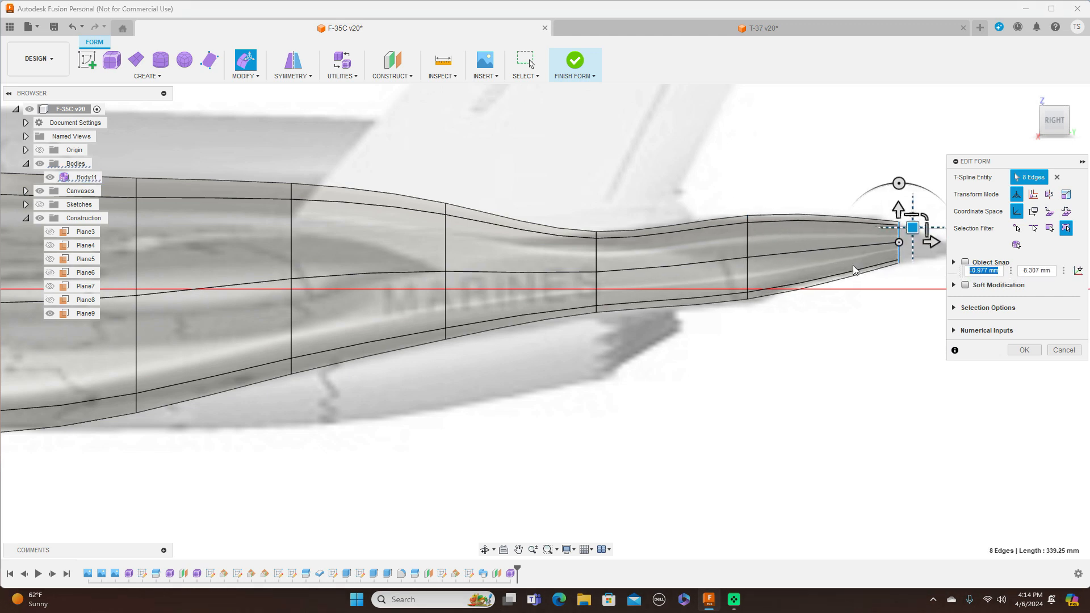
scroll(903, 237, down, 3)
scroll(795, 302, down, 3)
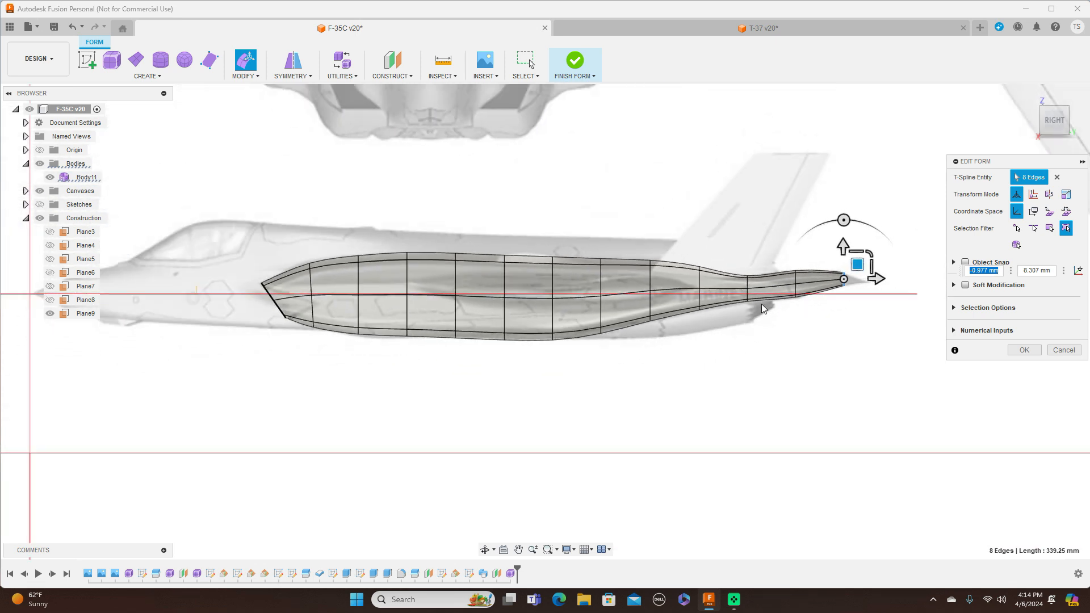
scroll(603, 326, up, 4)
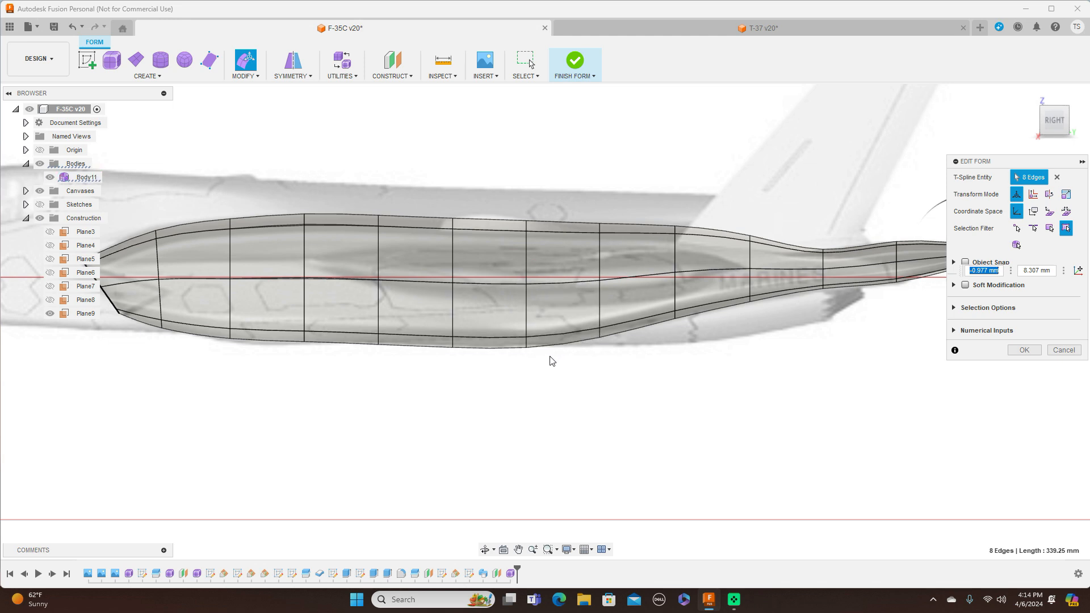
Step: In the top view, narrow the rear opening ring and shift it about 17.7 mm outboard, and shift the twelfth ring about 16.2 mm outboard
click(1056, 101)
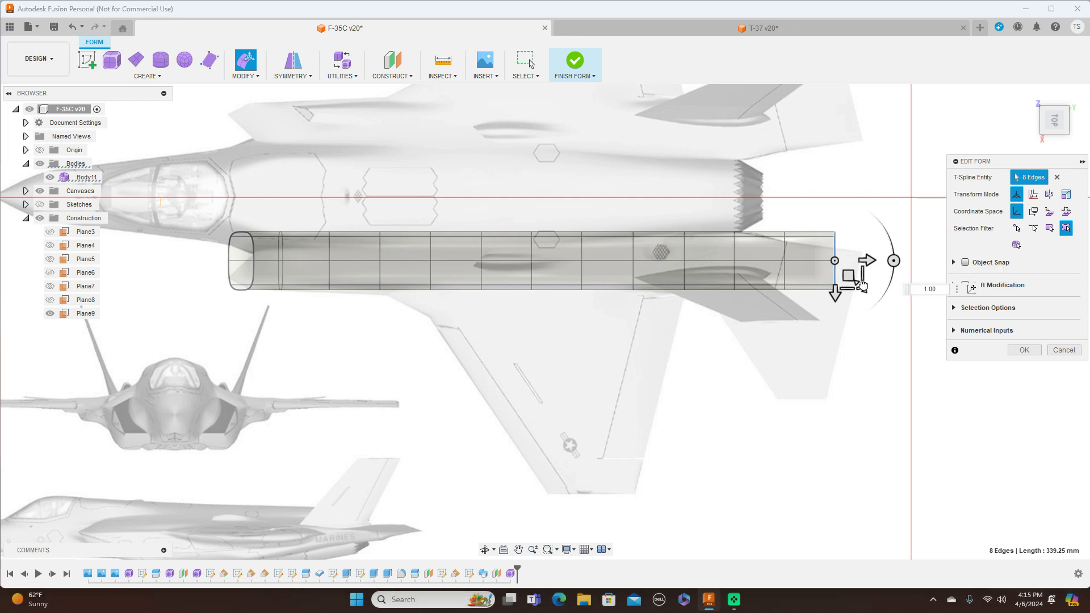
mouse_move(858, 285)
mouse_down()
mouse_move(854, 262)
mouse_move(848, 281)
mouse_up()
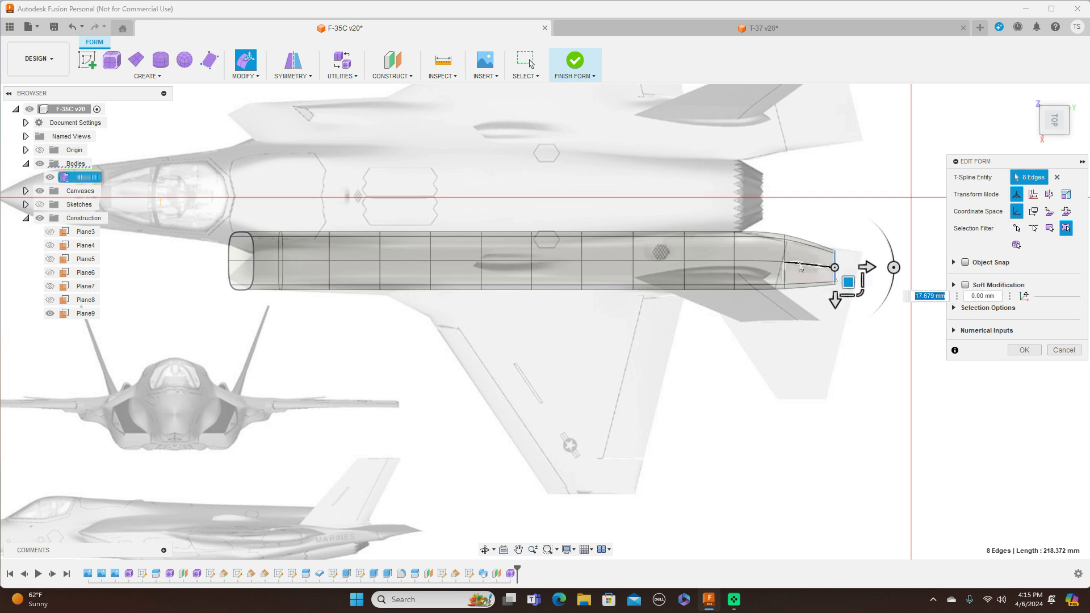
double_click(786, 260)
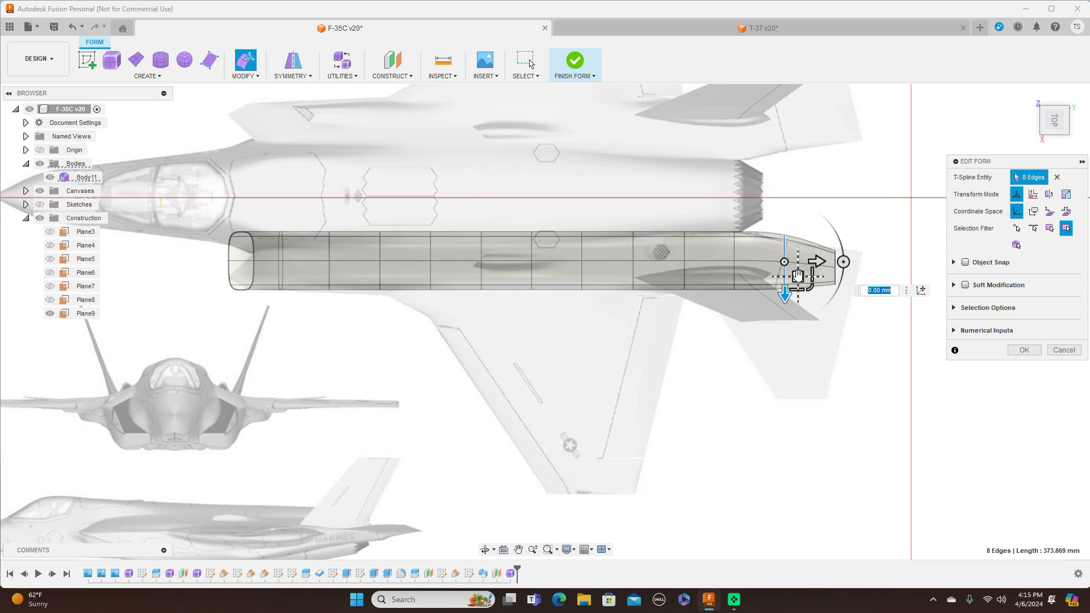
drag(797, 276, 797, 283)
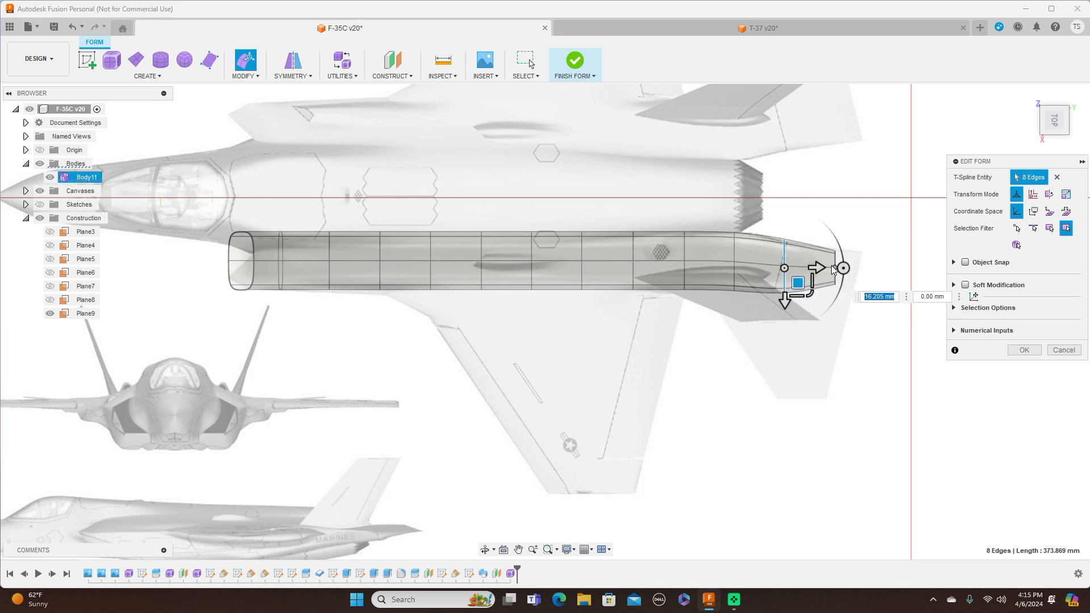
Step: Rotate the rear opening ring -10 degrees and bring it forward, and shrink the twelfth ring and move it about 11.8 mm inboard
double_click(835, 267)
mouse_move(844, 282)
mouse_down()
mouse_move(806, 280)
mouse_move(850, 275)
mouse_up()
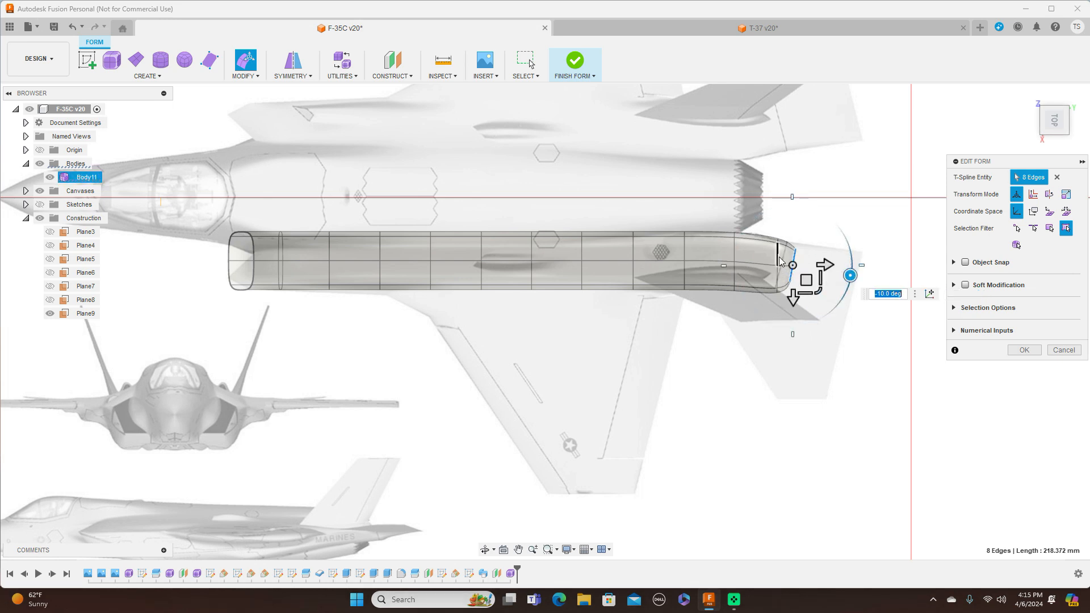
mouse_move(806, 279)
mouse_down()
mouse_move(805, 291)
mouse_move(791, 275)
mouse_up()
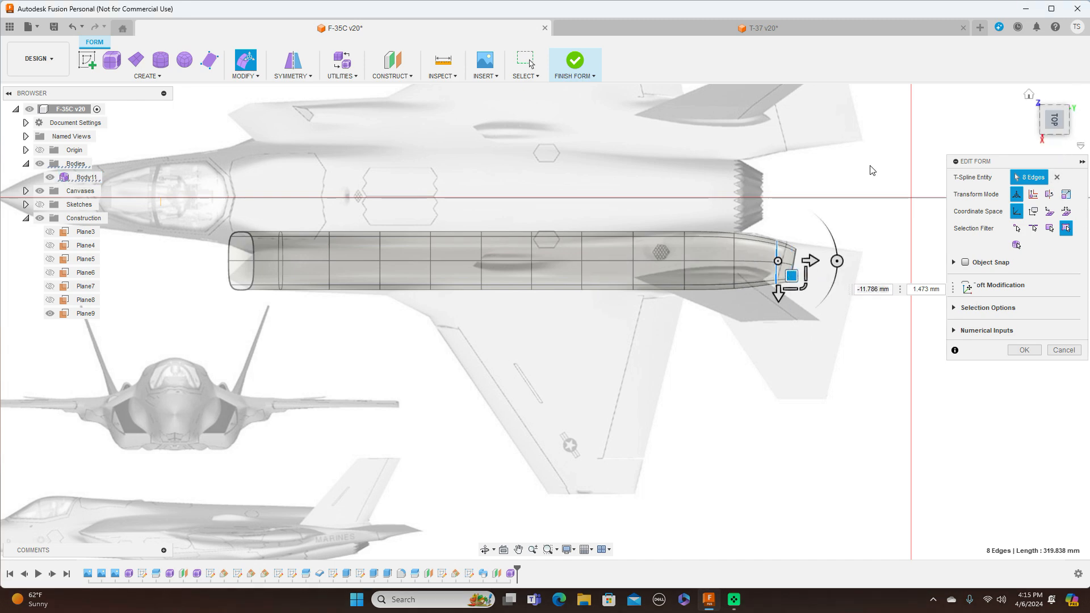
Step: In the right side view, lower the twelfth edge ring about 3.4 mm and shift it about 1.1 mm along the fuselage
click(1056, 143)
scroll(841, 292, up, 5)
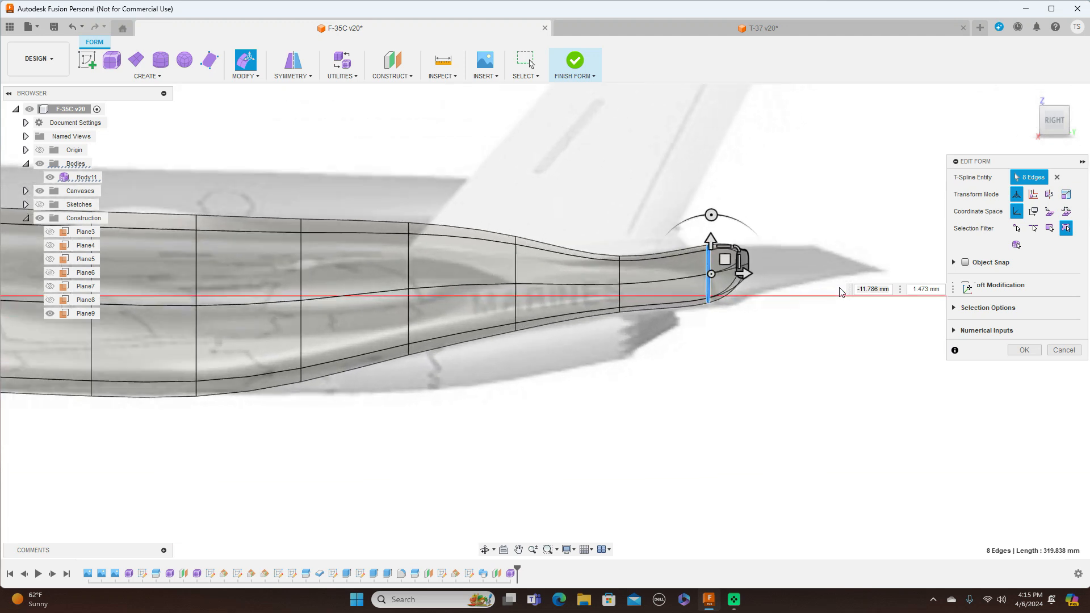
middle_drag(750, 358, 833, 334)
mouse_move(776, 245)
mouse_down()
mouse_move(778, 276)
mouse_move(778, 251)
mouse_up()
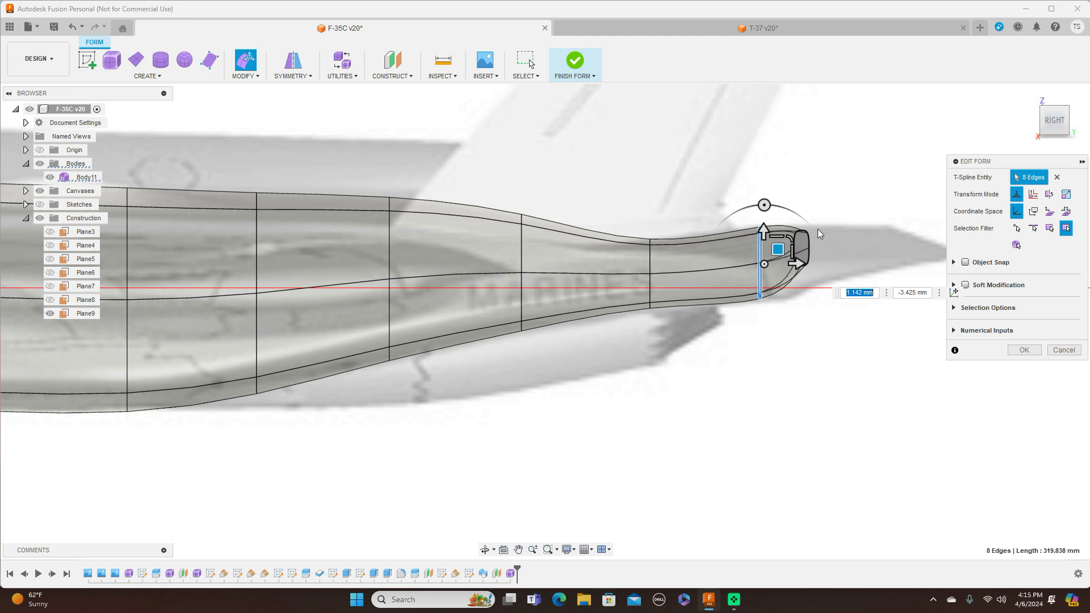
key(Escape)
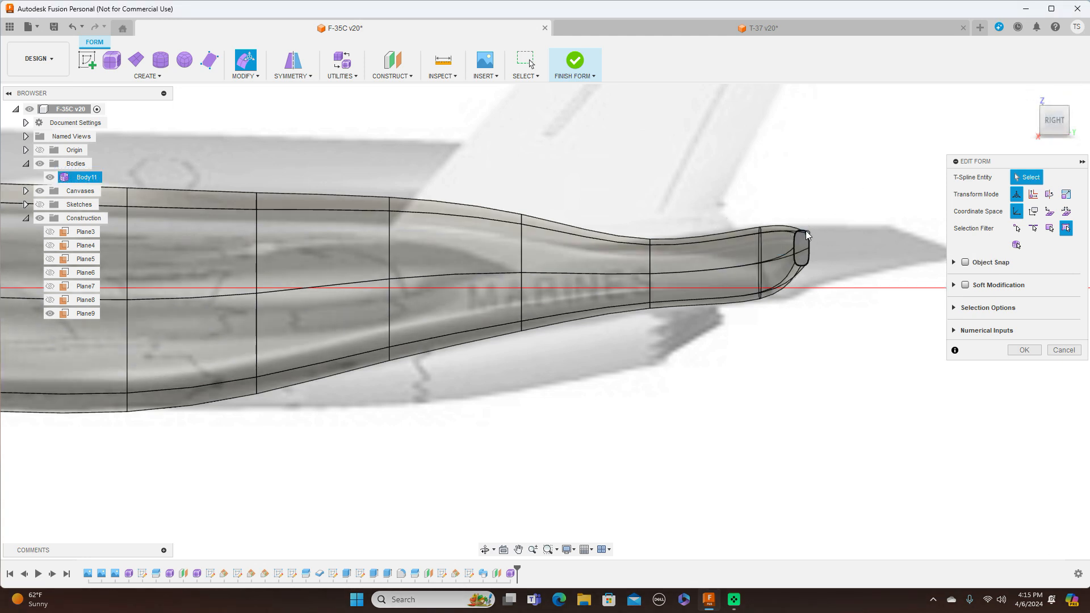
Step: Shrink the rear opening ring slightly and scale the twelfth edge ring to 0.904
double_click(796, 245)
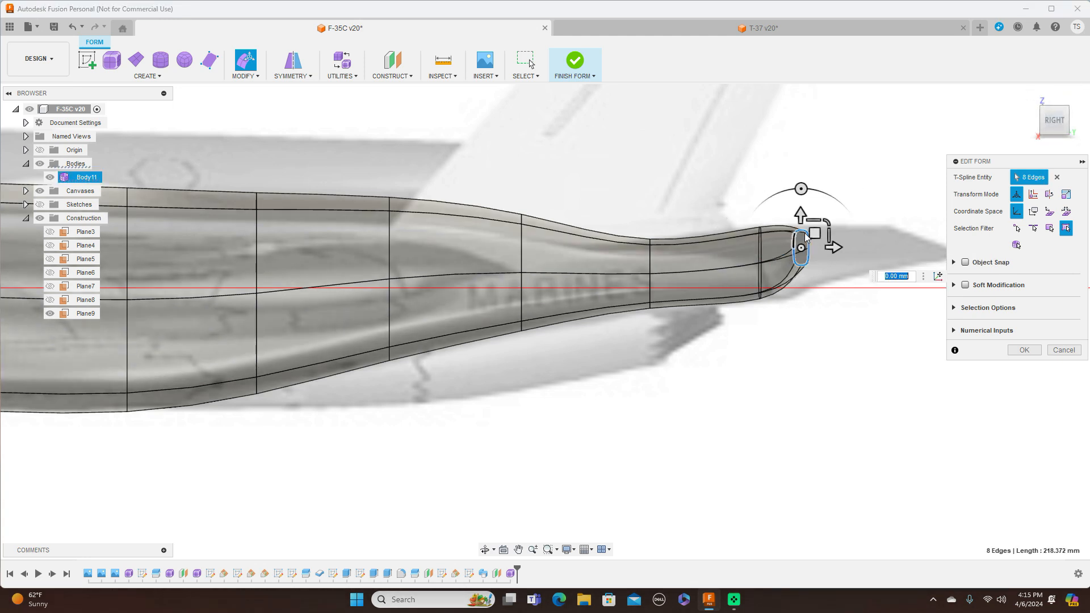
drag(826, 223, 818, 228)
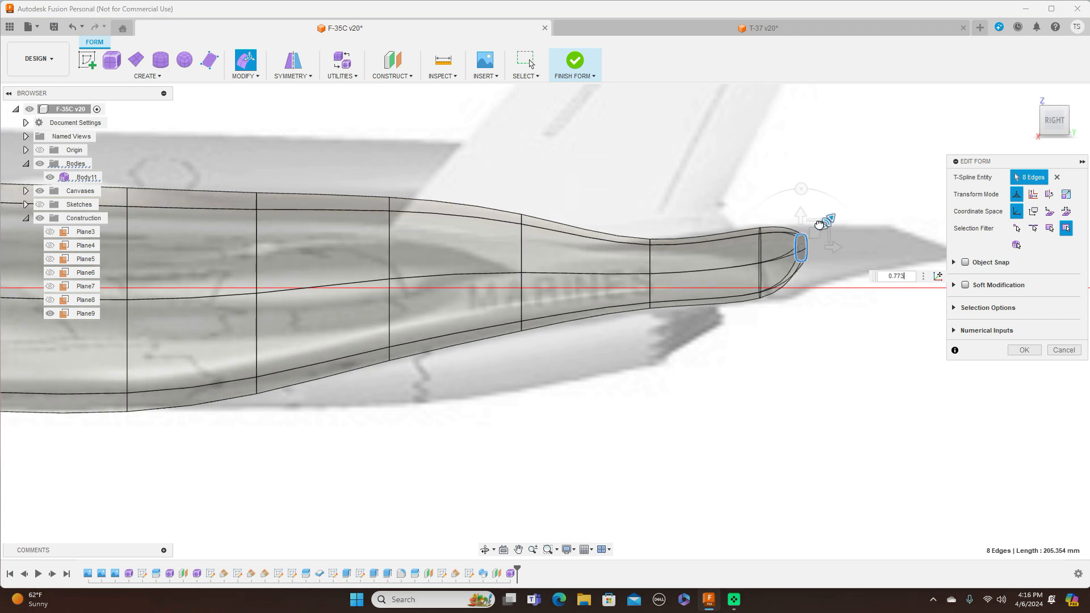
double_click(761, 249)
drag(785, 234, 784, 238)
click(1073, 128)
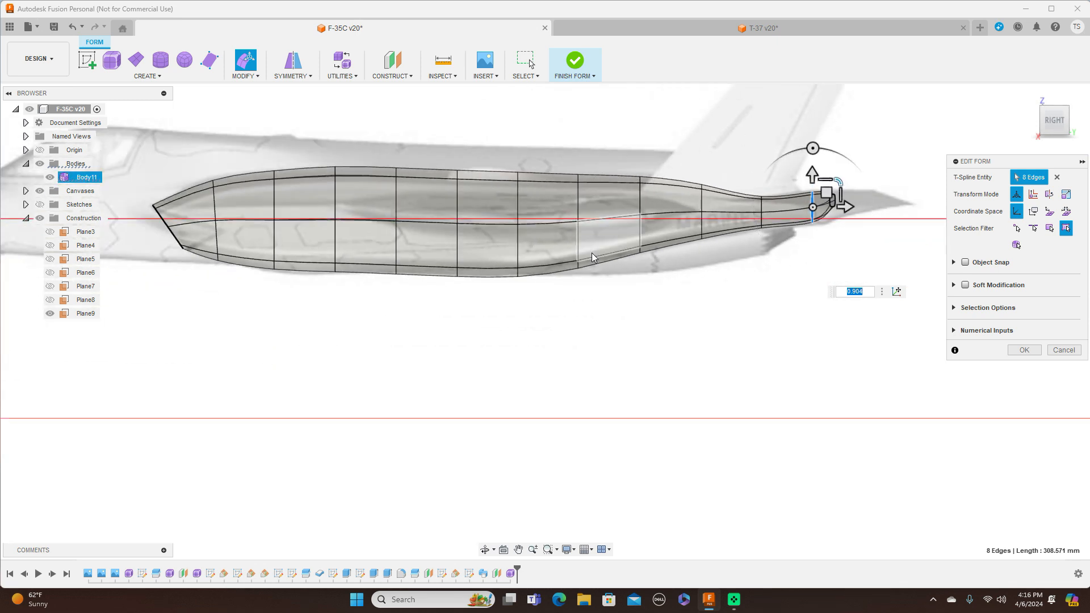
Step: Lower the bottom vertex of the third edge ring about 5.6 mm and that of the fourth ring about 6.4 mm
scroll(278, 277, up, 3)
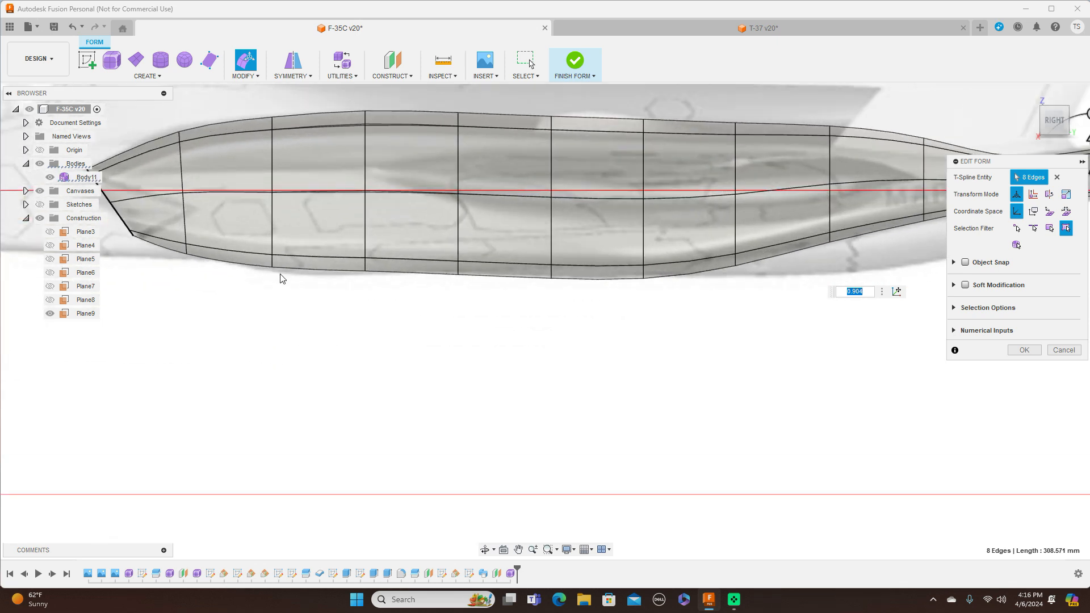
click(276, 268)
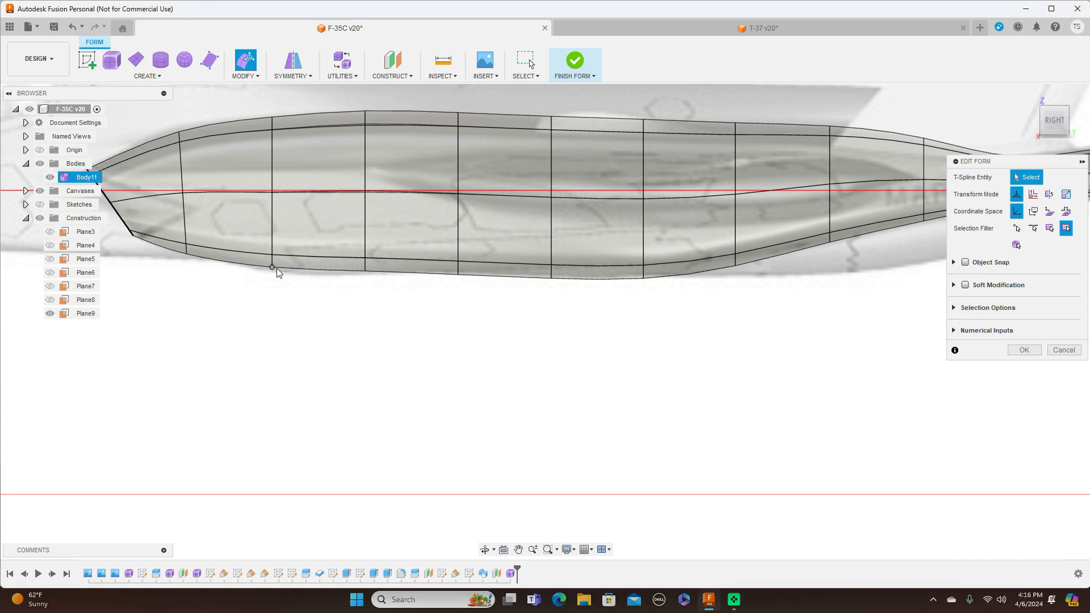
click(273, 268)
drag(287, 254, 286, 257)
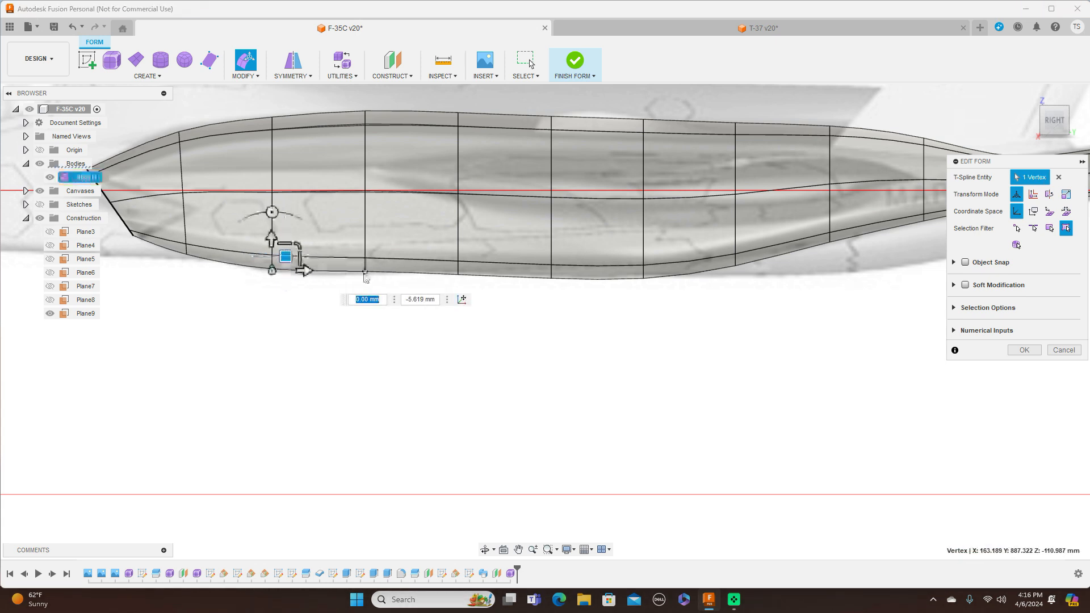
click(365, 271)
drag(378, 257, 376, 262)
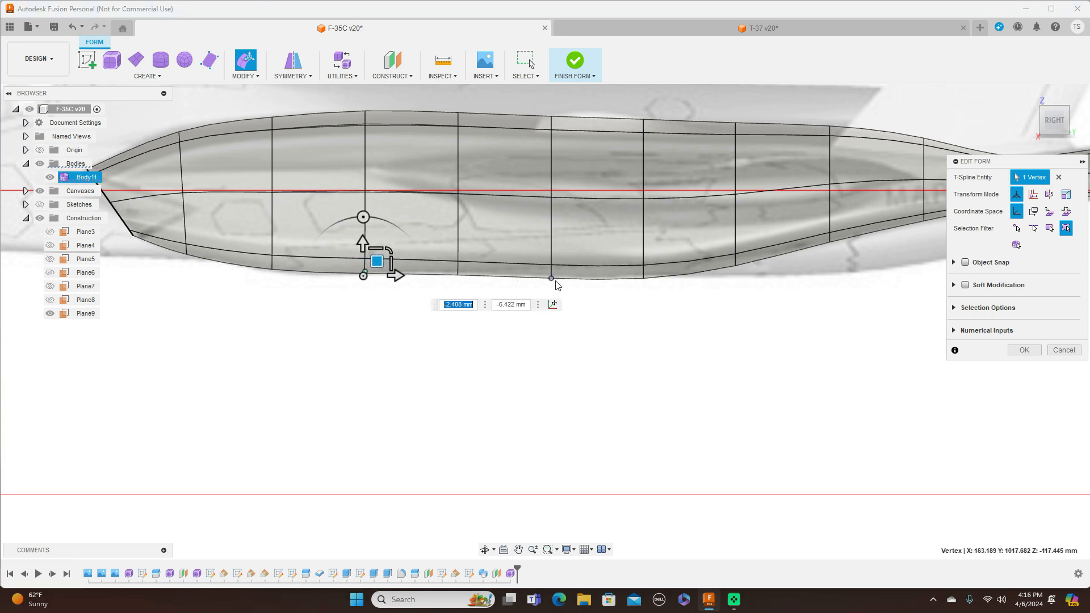
Step: Raise the bottom vertex of the sixth edge ring about 4.8 mm and that of the seventh ring about 2.4 mm
click(552, 279)
drag(570, 263, 567, 260)
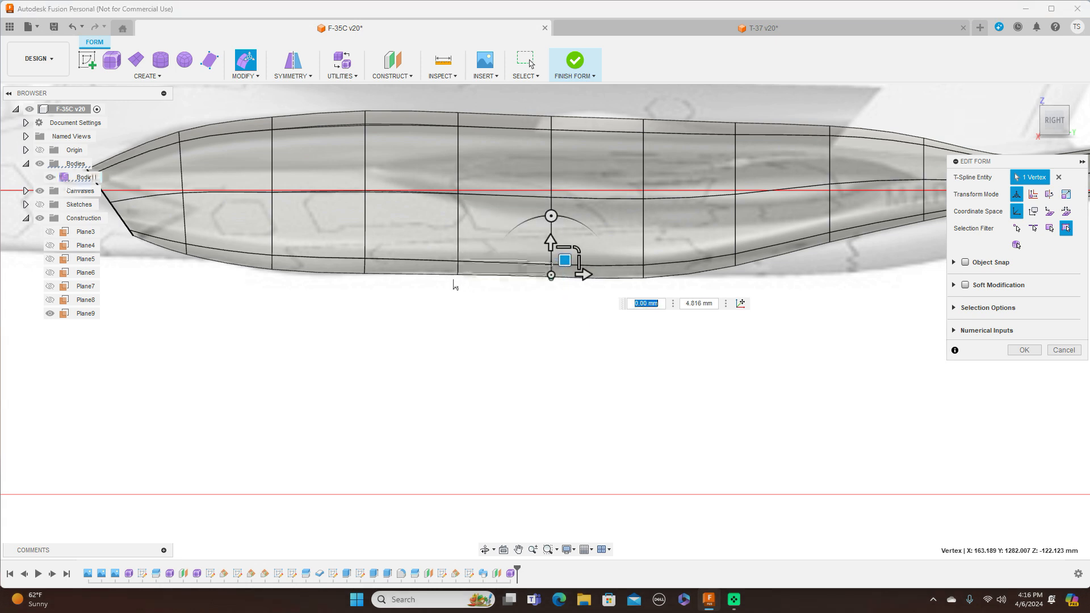
click(643, 278)
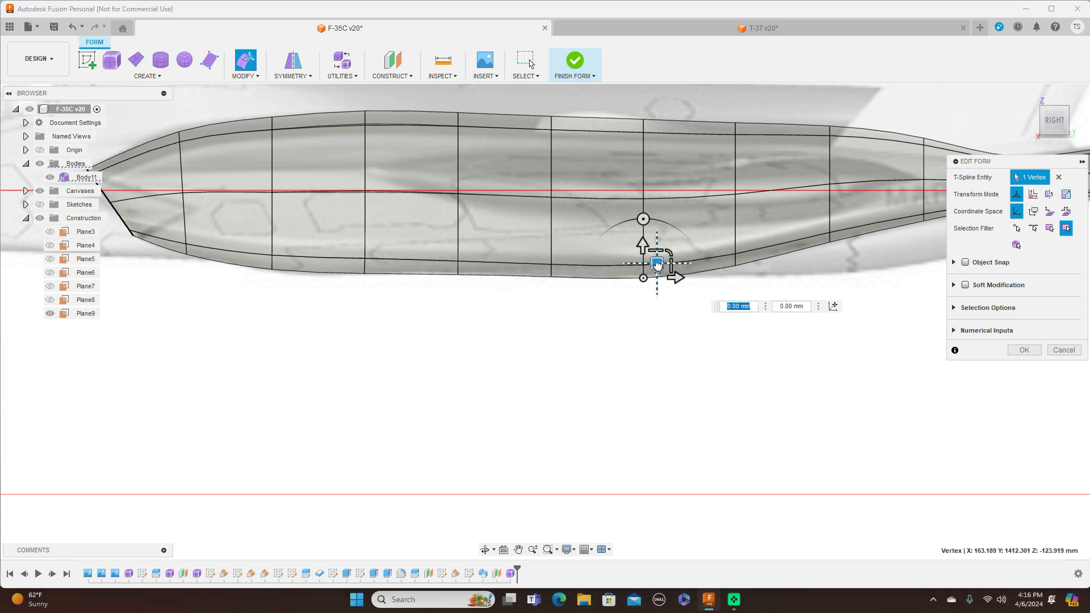
drag(657, 266, 657, 263)
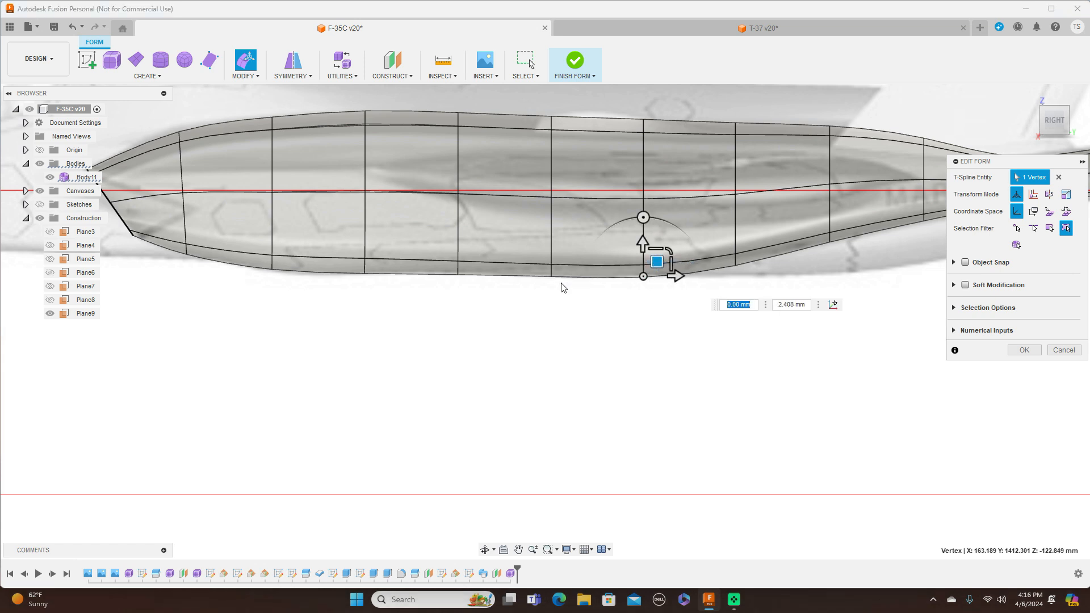
Step: Lower the top vertex of the fourth edge ring about 1.6 mm and raise that of the second ring about 8 mm
click(365, 111)
drag(379, 96, 384, 99)
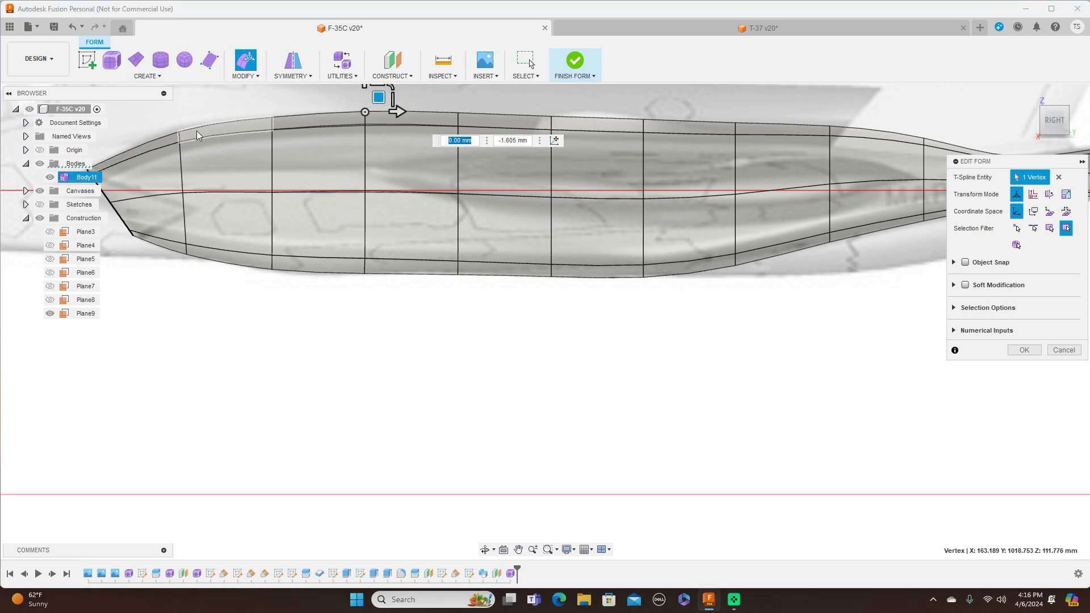
click(179, 131)
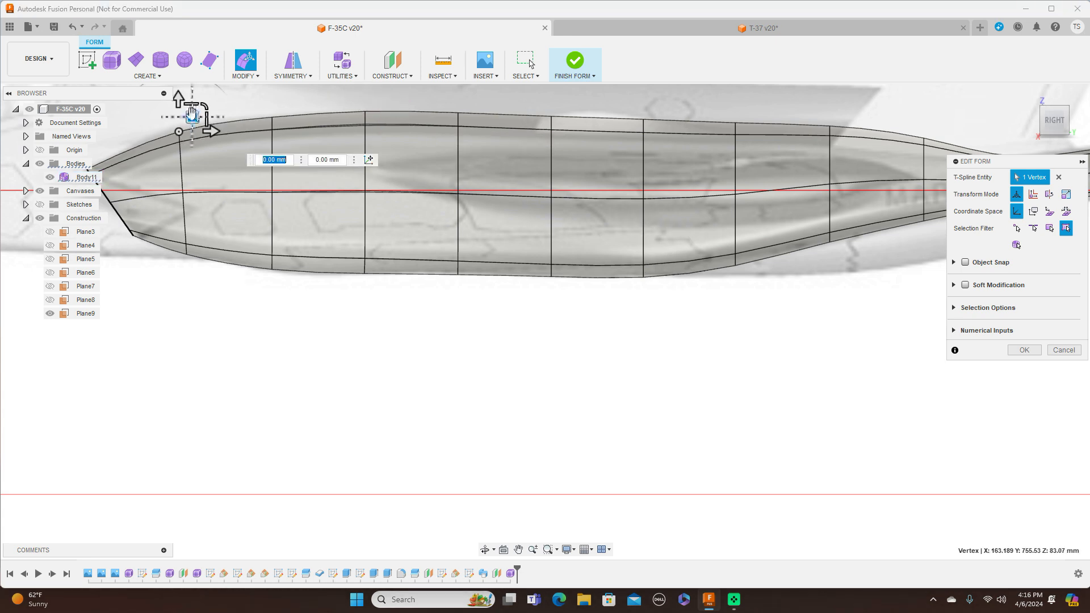
drag(192, 113, 192, 108)
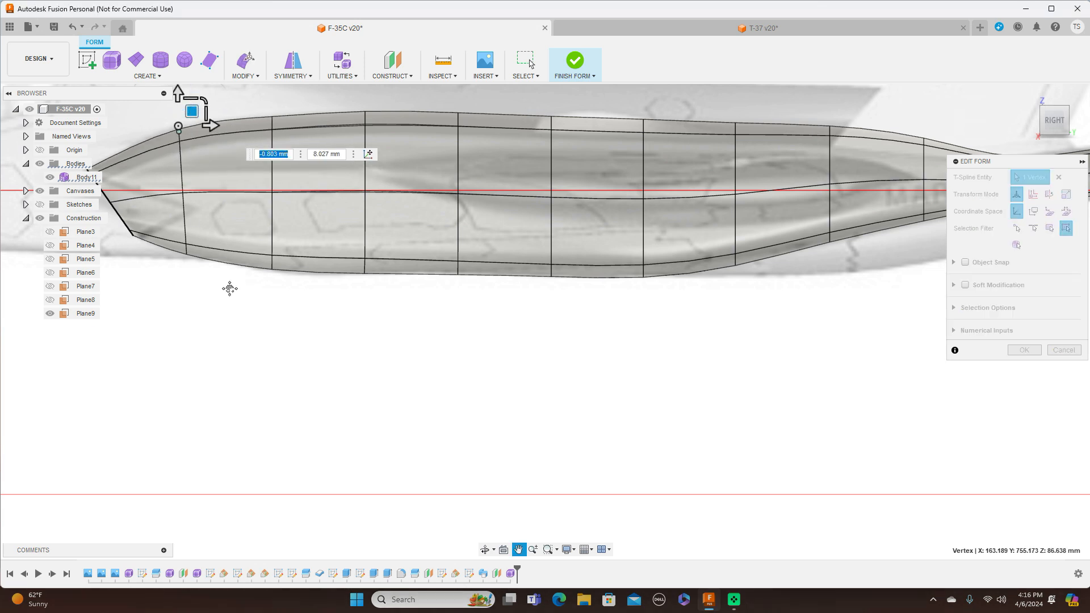
middle_drag(205, 284, 304, 286)
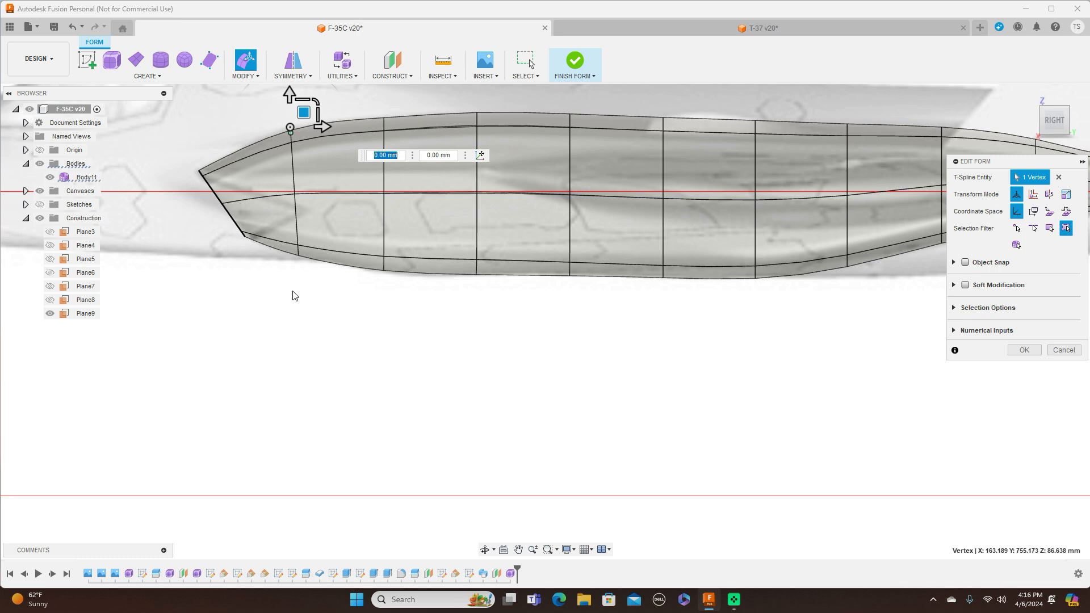
Step: Switch the form to box display and raise the side vertex of the sixth edge ring about 6.4 mm
key(alt+1)
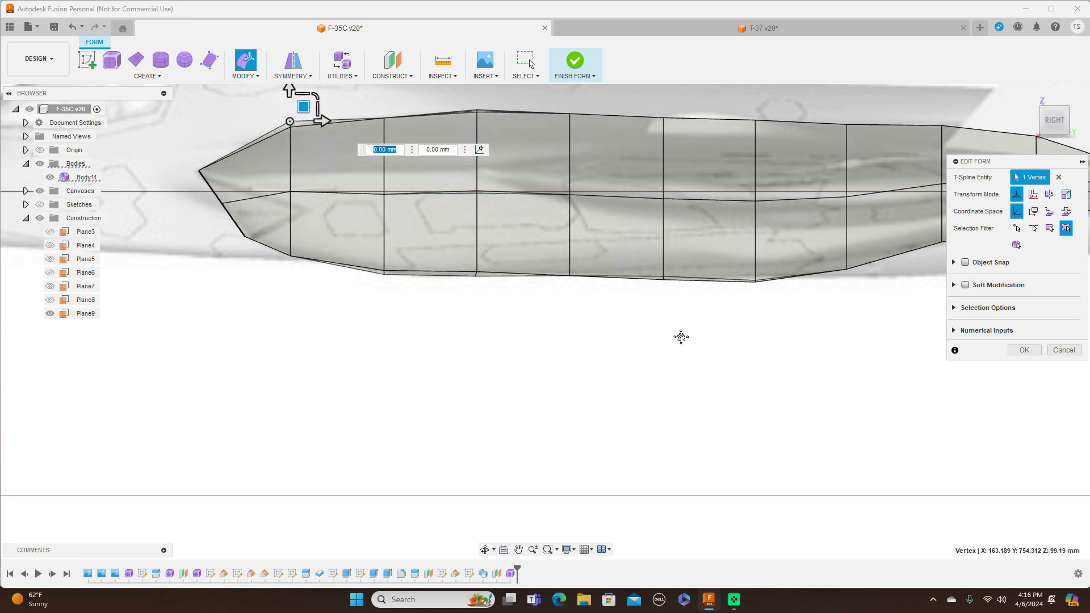
middle_drag(681, 336, 555, 414)
scroll(557, 416, down, 2)
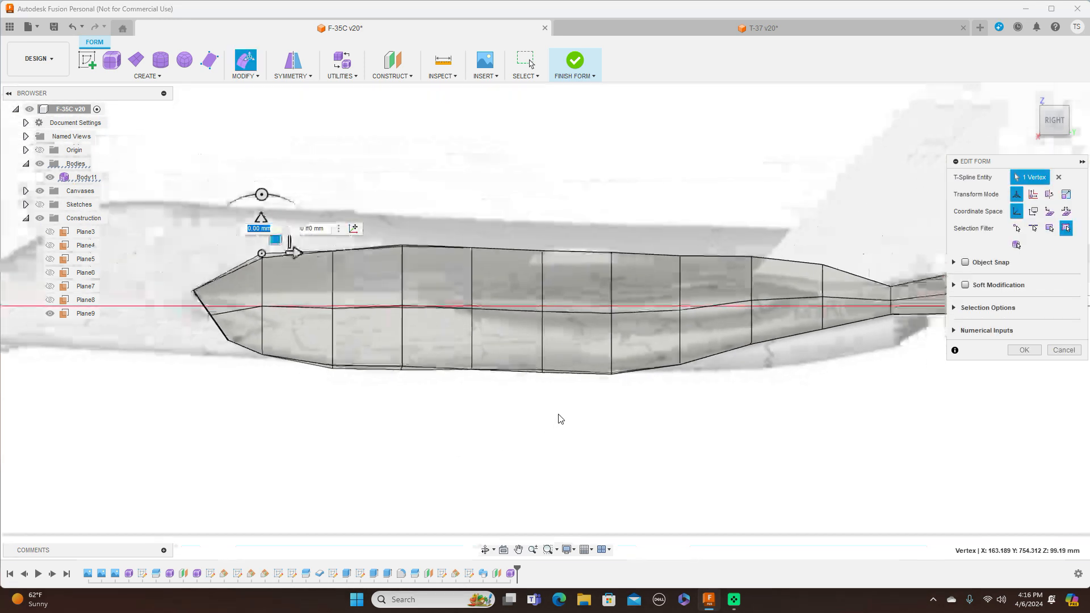
click(543, 311)
drag(556, 297, 556, 294)
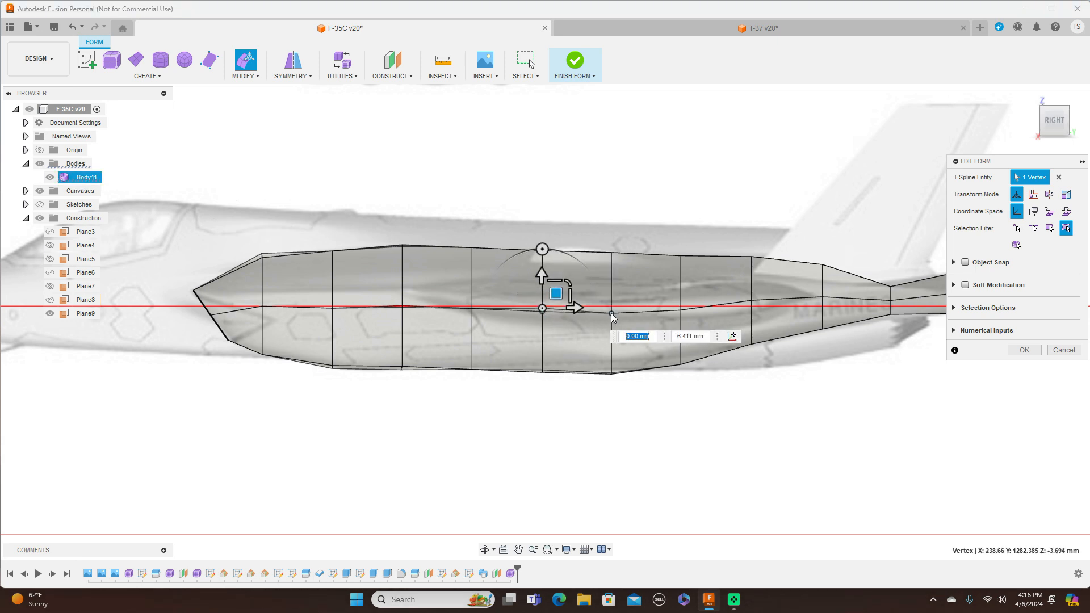
Step: Raise the side vertex of the eighth edge ring about 9.6 mm
click(611, 312)
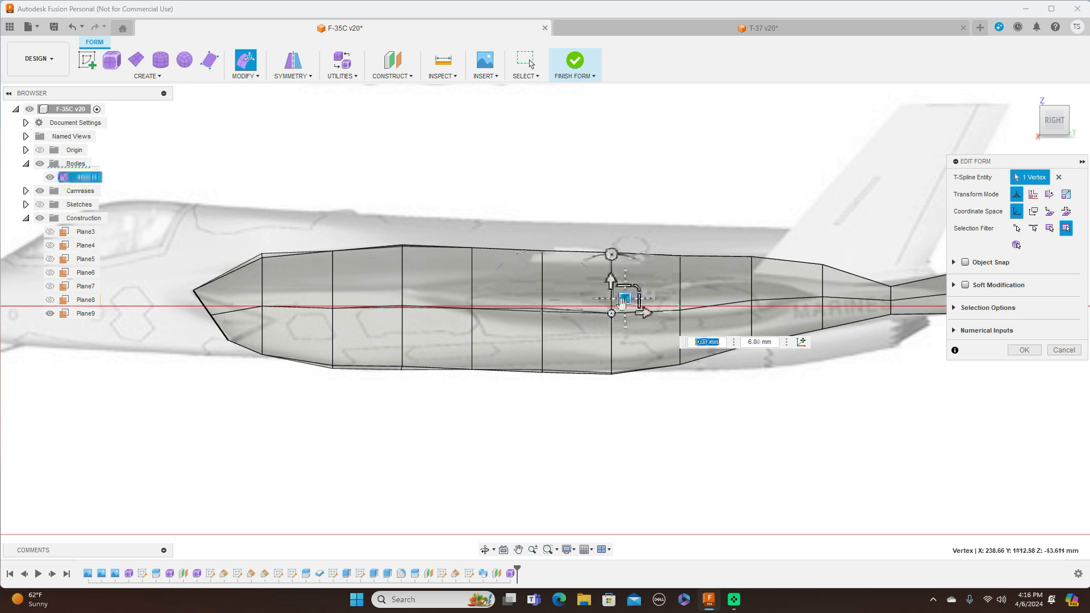
click(679, 310)
drag(693, 295, 692, 291)
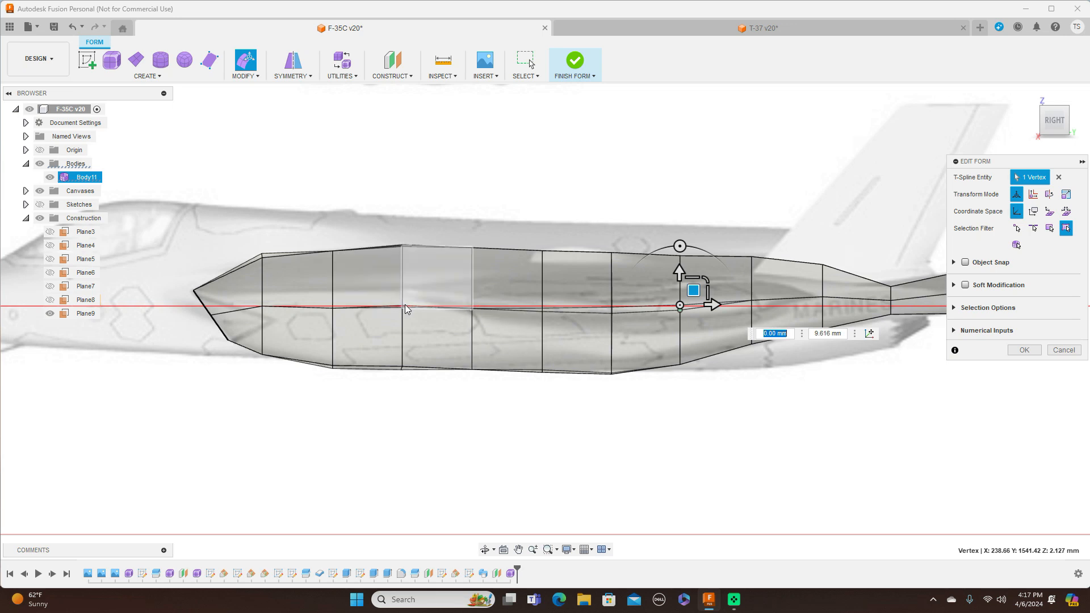
scroll(404, 304, up, 2)
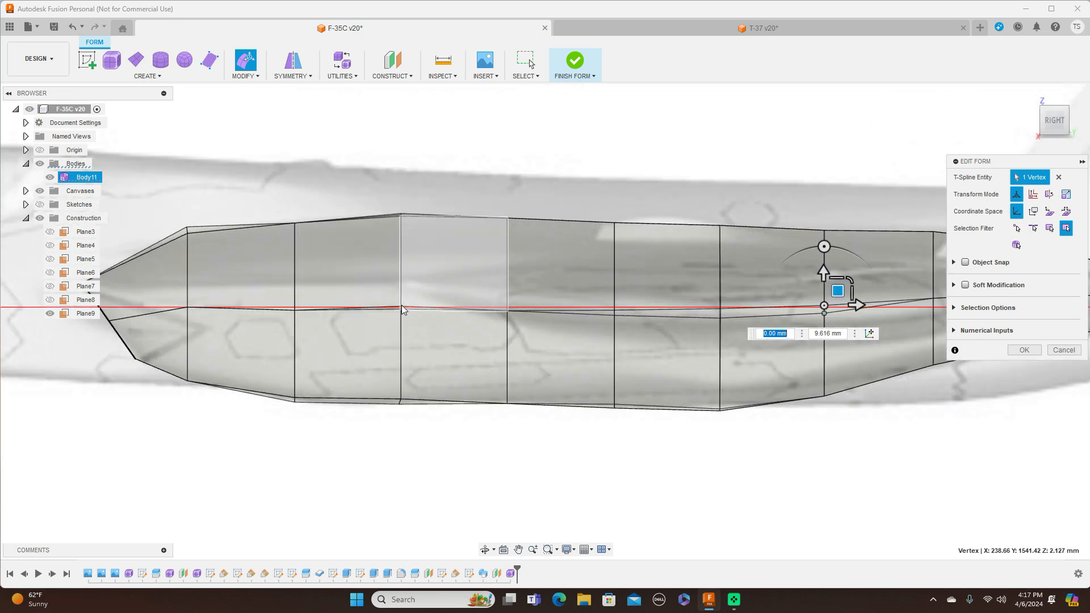
click(401, 304)
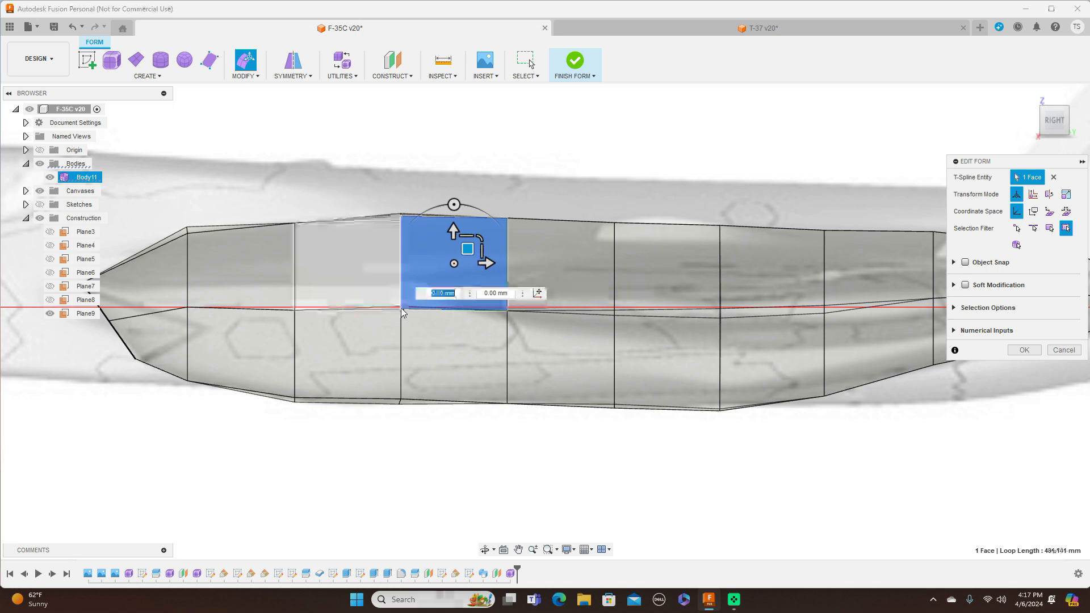
click(398, 305)
scroll(423, 450, down, 1)
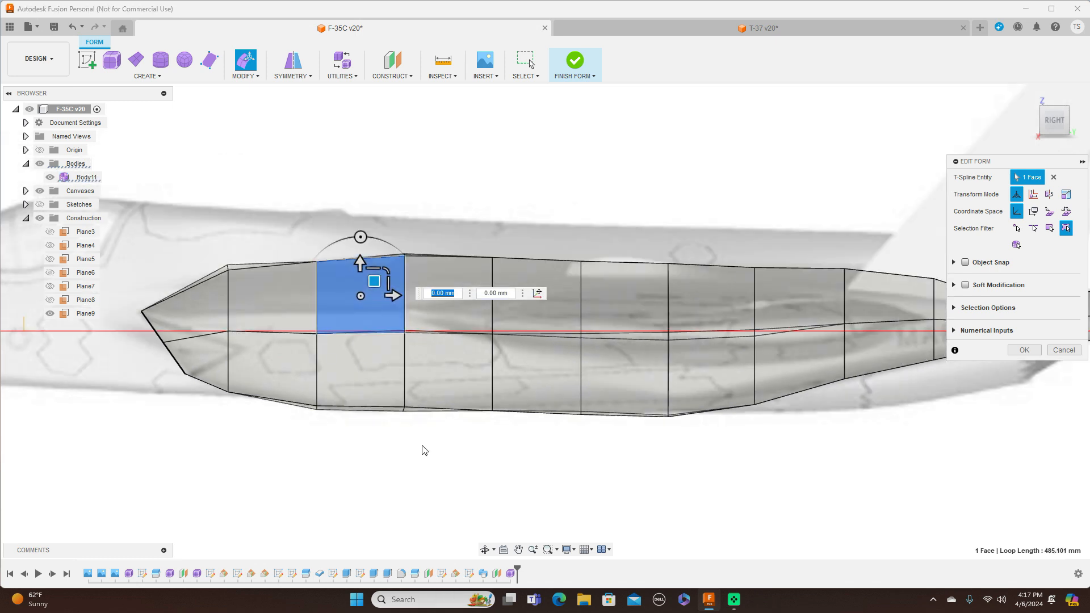
scroll(423, 450, down, 1)
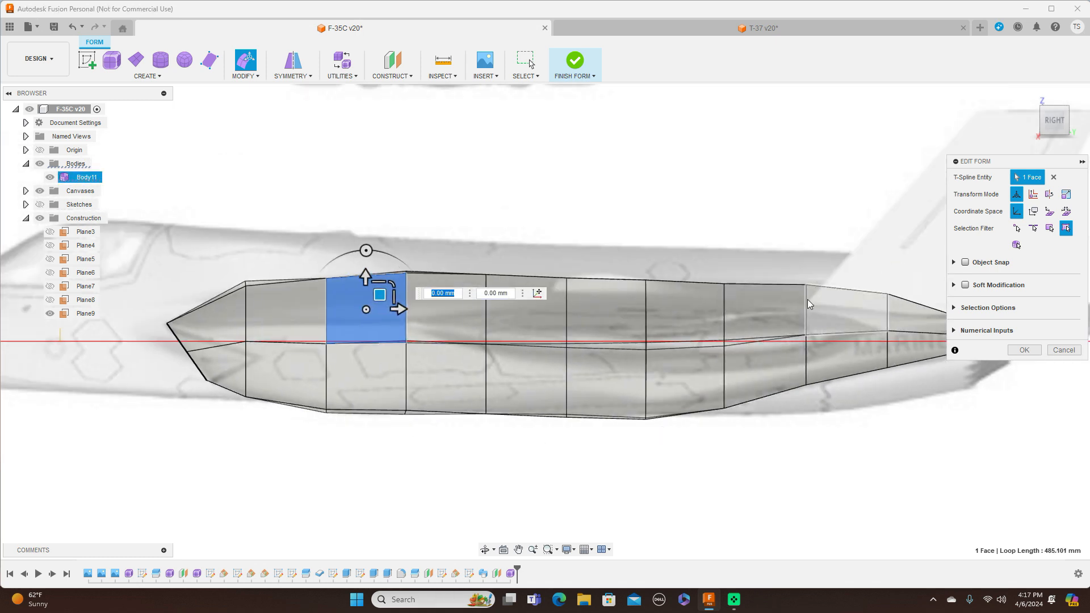
Step: Lower the top vertex of the ninth edge ring about 0.9 mm and switch the form to smooth display
click(806, 285)
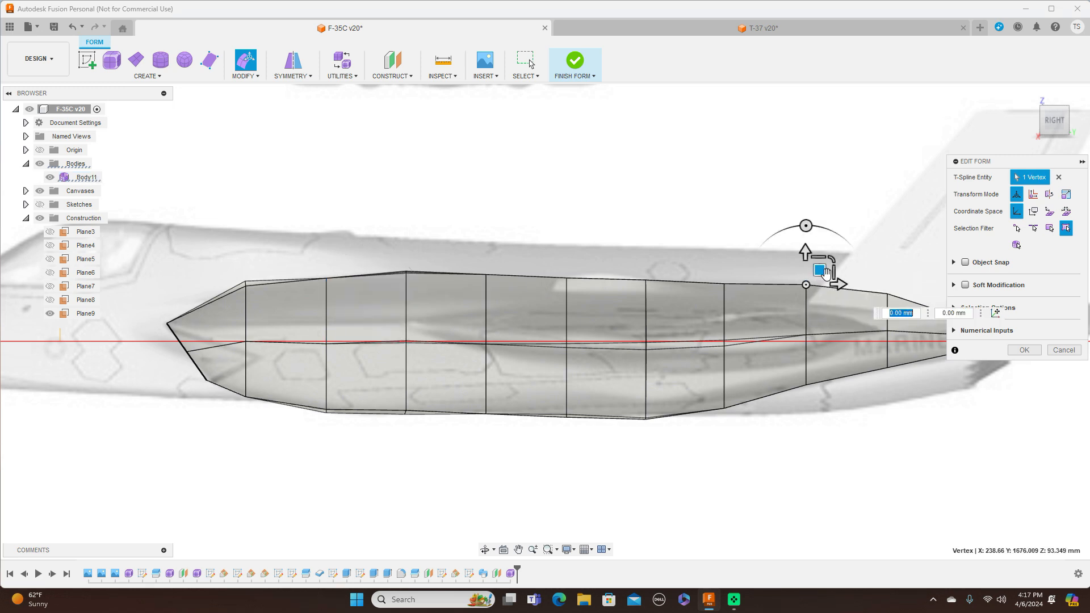
drag(823, 271, 824, 271)
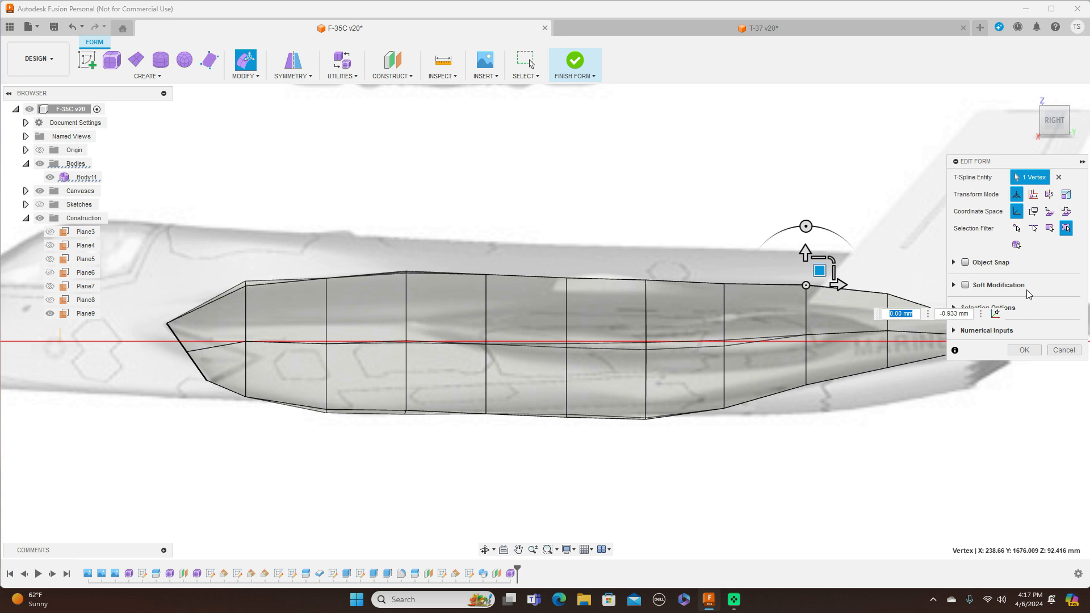
key(alt+3)
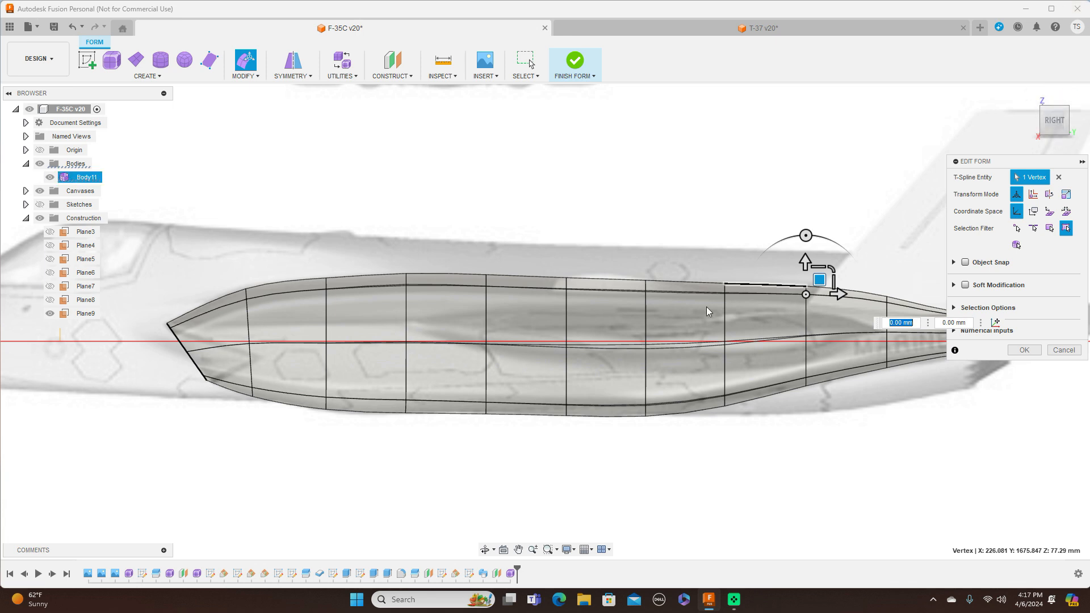
Step: Move the second edge ring about 11.2 mm outward from the aircraft's centreline in the top view
click(1054, 106)
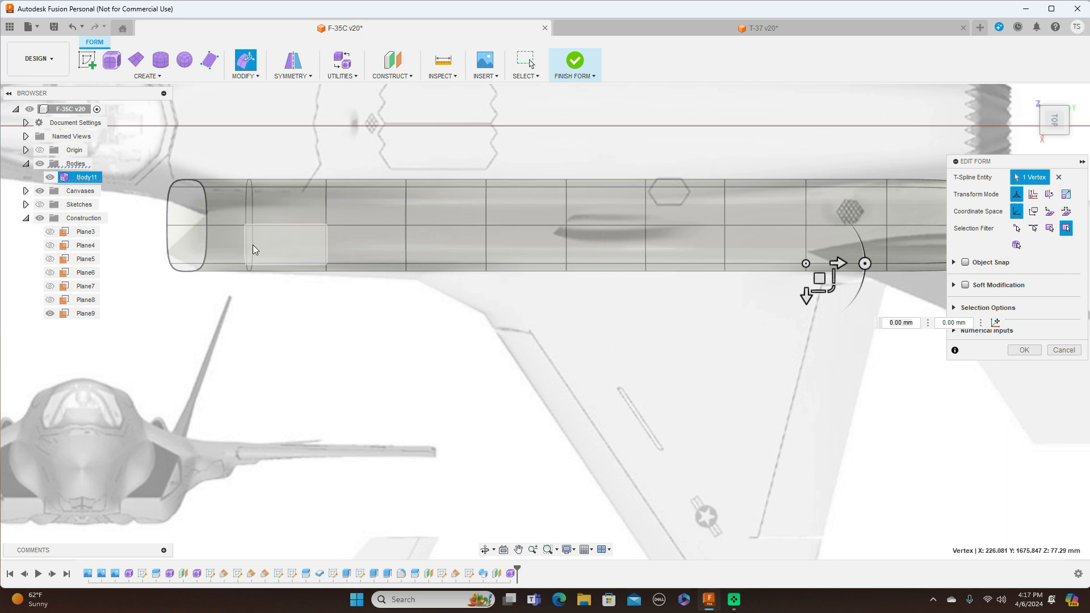
click(1056, 146)
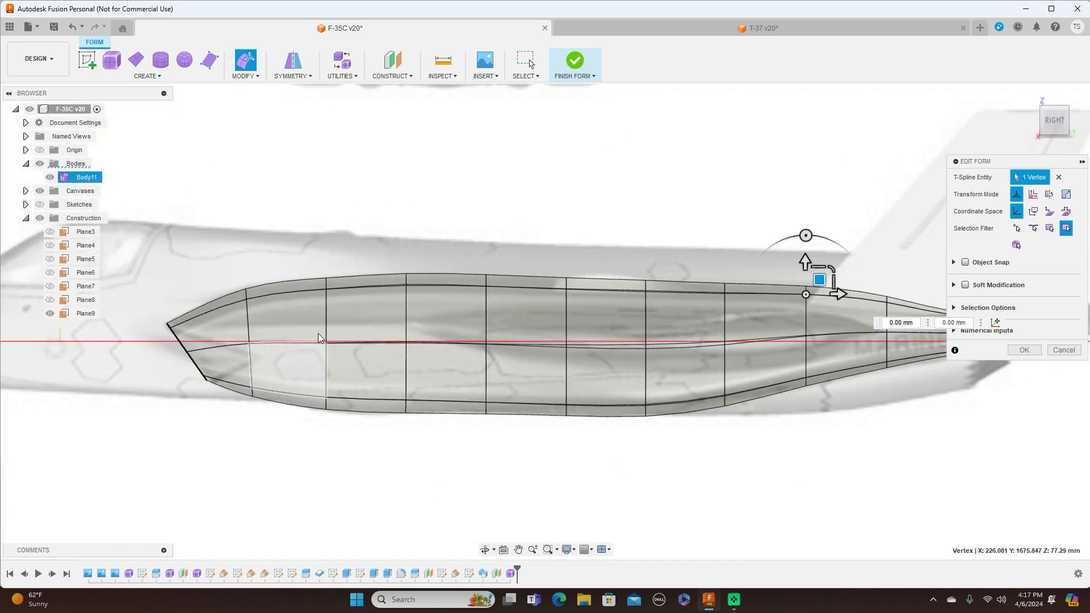
double_click(326, 323)
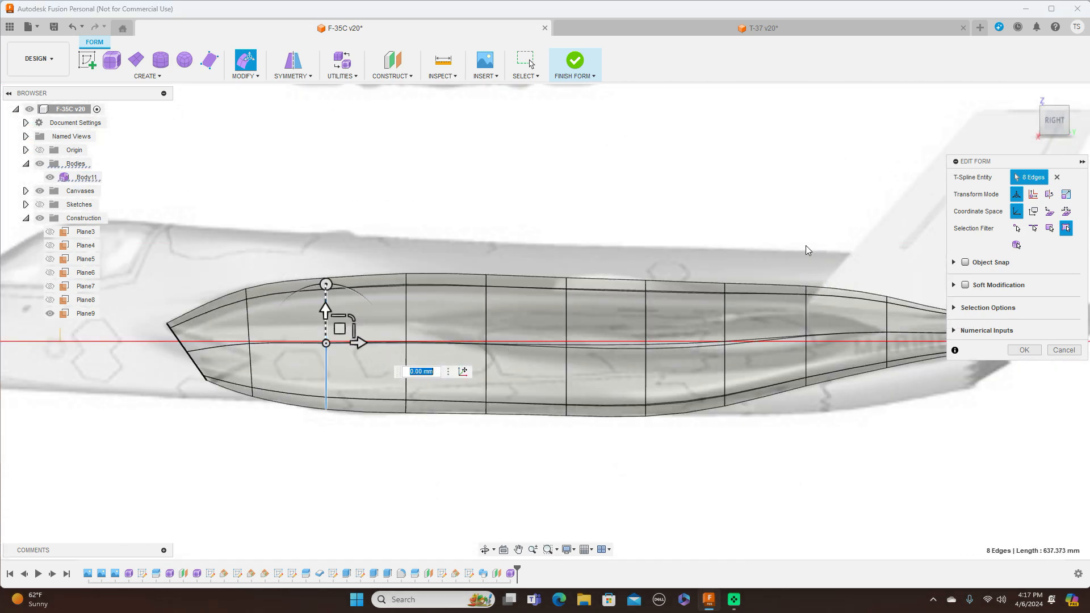
click(1055, 102)
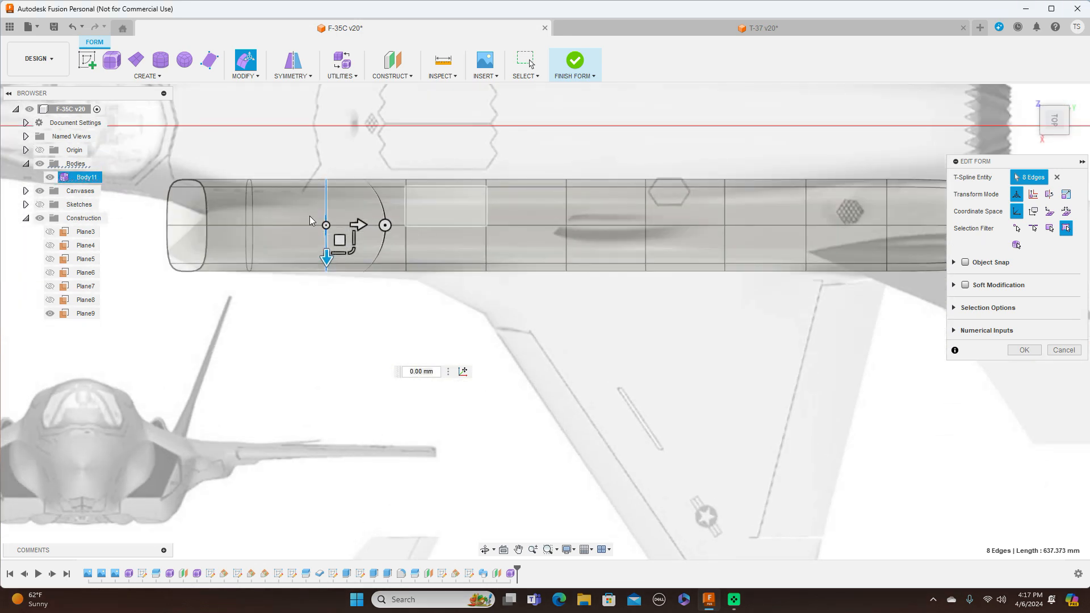
double_click(253, 214)
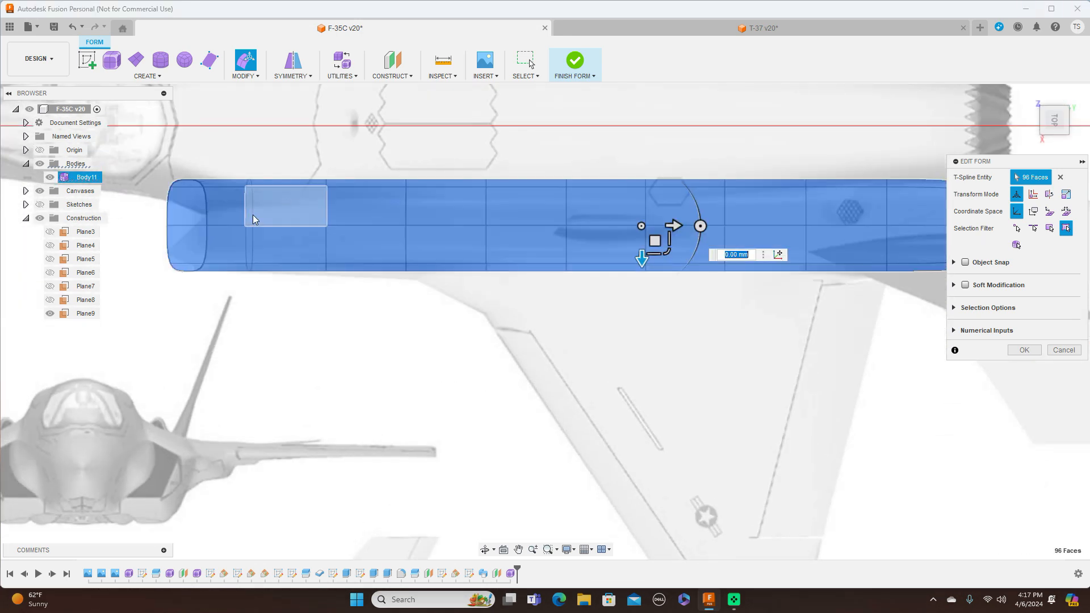
click(275, 305)
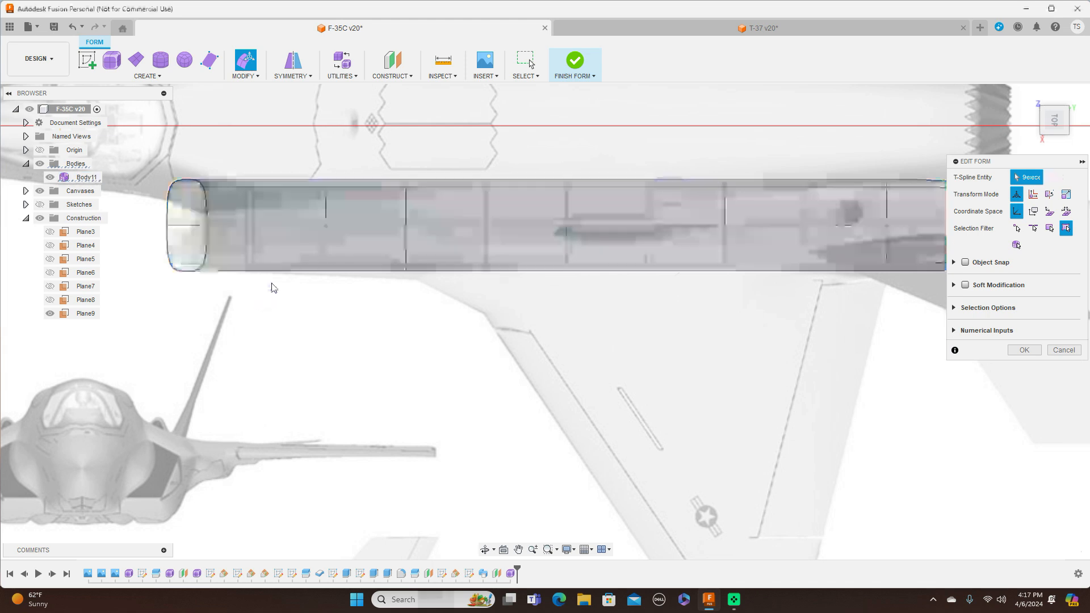
double_click(247, 253)
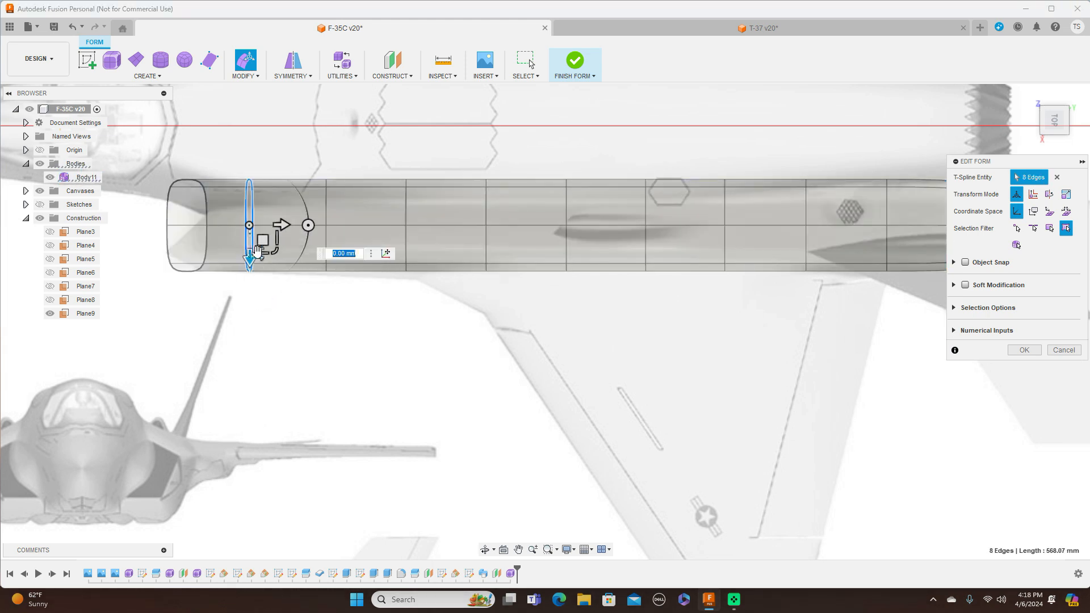
click(274, 252)
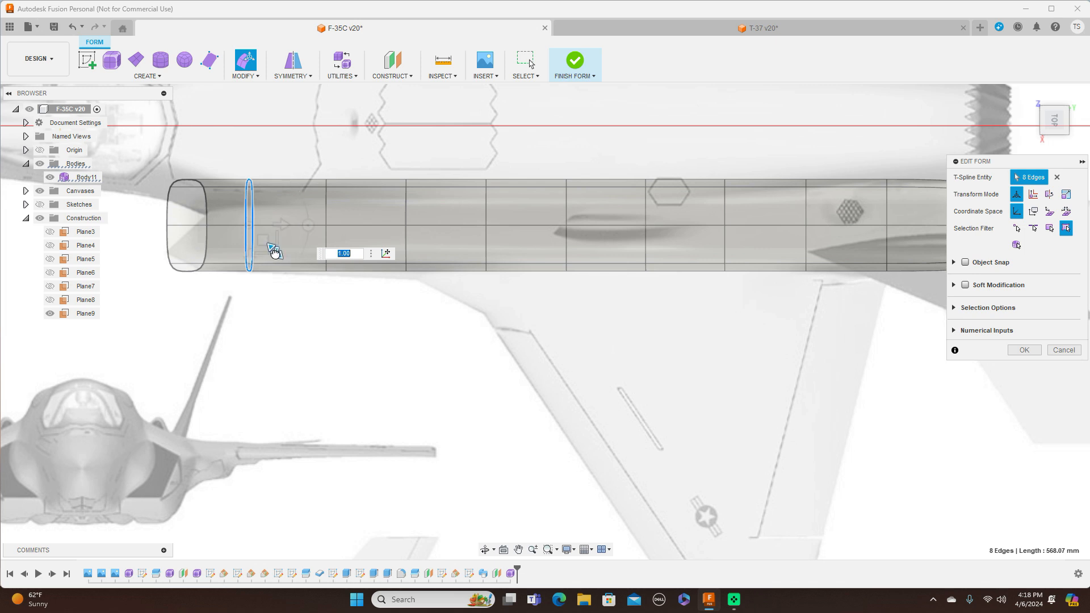
drag(274, 252, 263, 244)
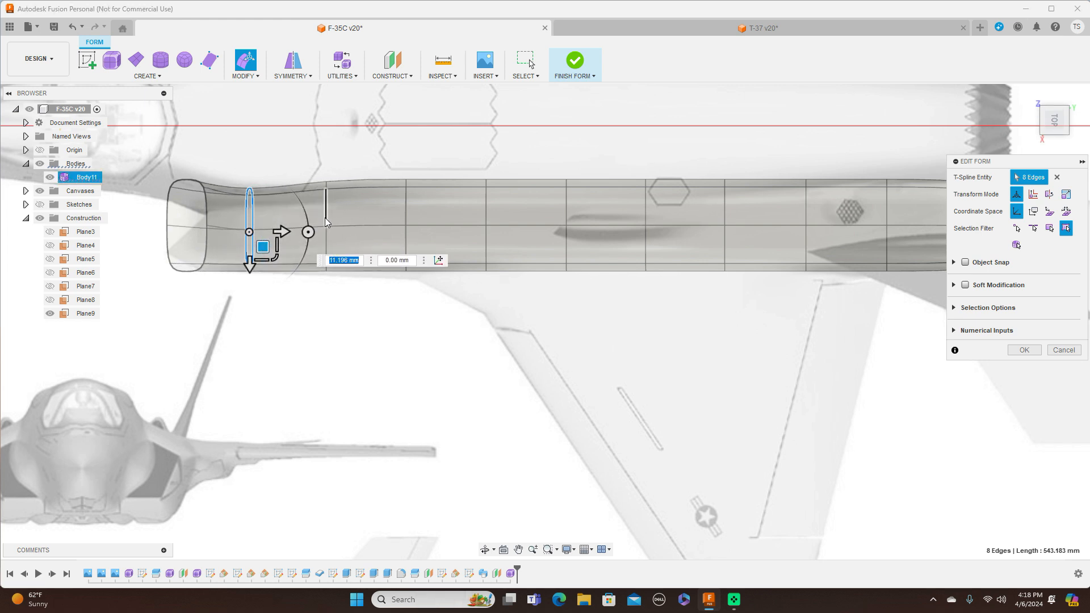
Step: Move the third and fourth edge rings outward, the fourth by about 14 mm, and the second ring about 11.2 mm inward
double_click(326, 242)
drag(339, 241, 340, 245)
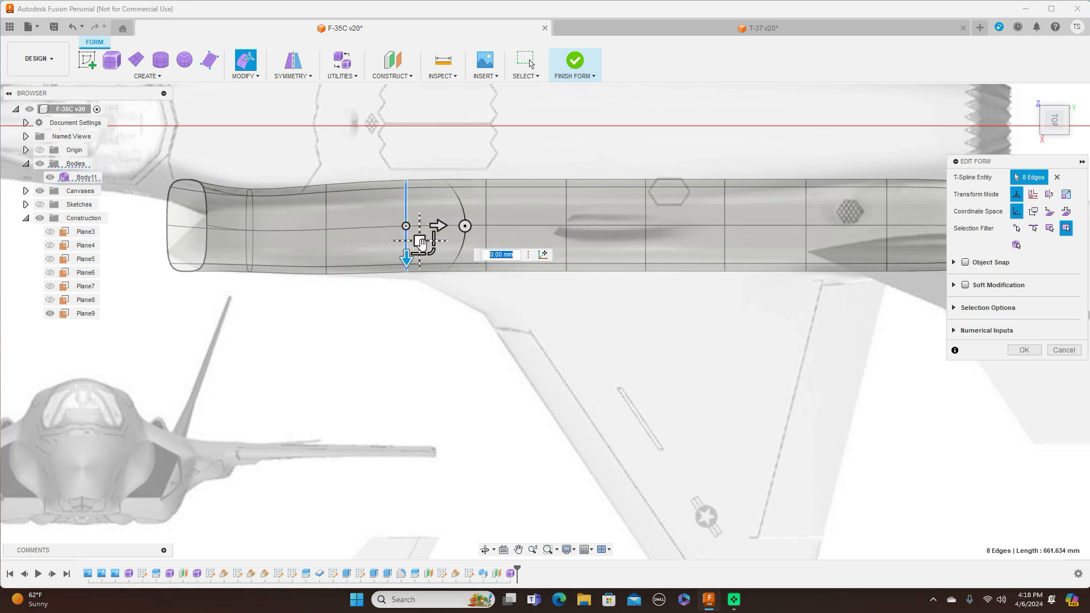
drag(419, 240, 420, 251)
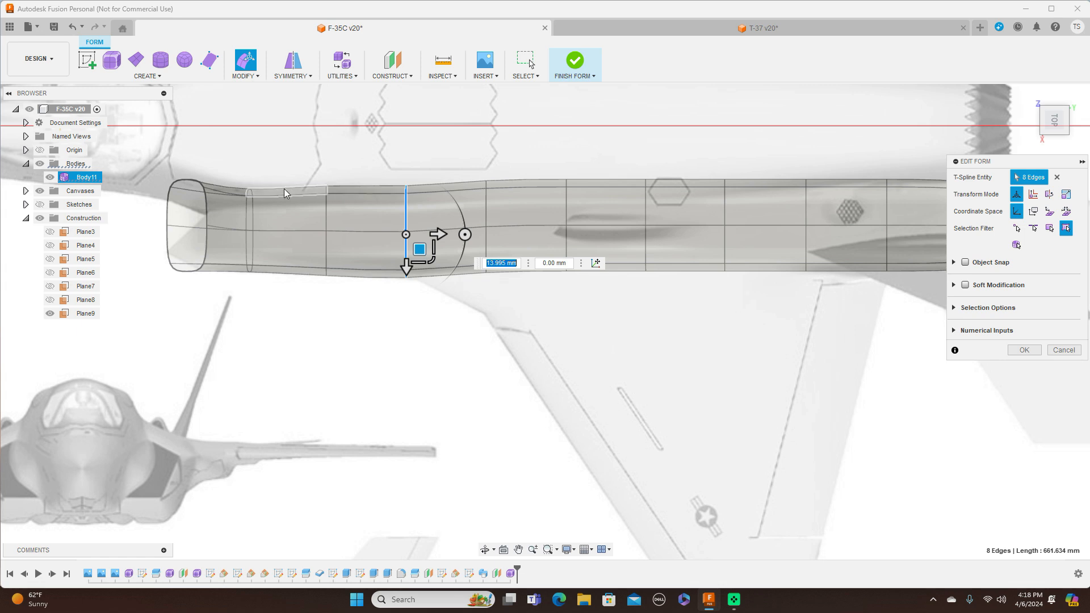
double_click(250, 214)
mouse_move(263, 245)
mouse_down()
mouse_move(274, 253)
mouse_move(256, 252)
mouse_move(262, 240)
mouse_up()
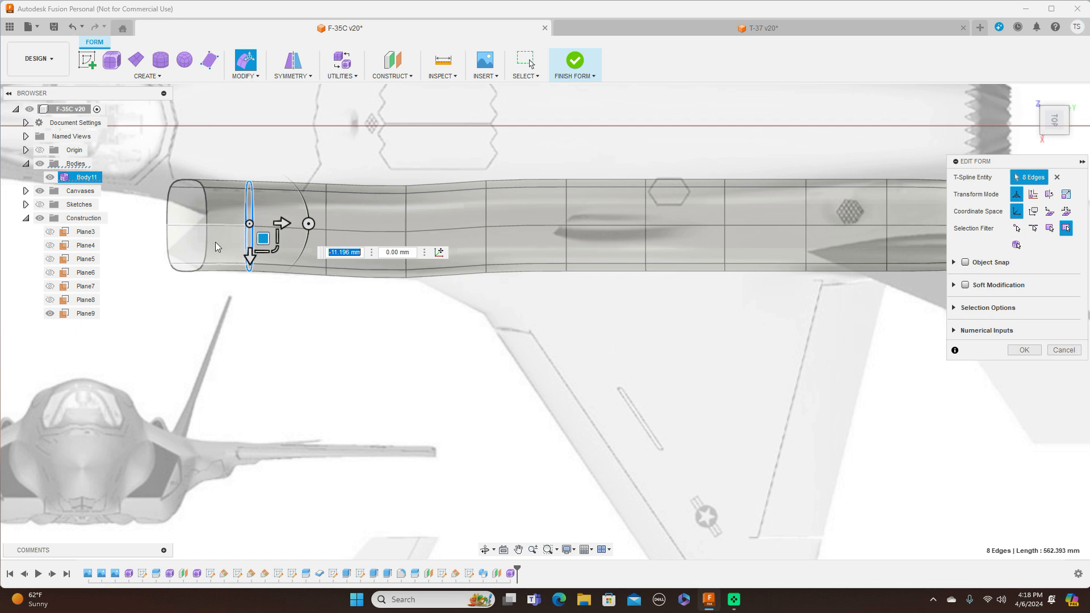
Step: Examine the form's edge rings against the side, top and front canvases, especially its upper outer corner seen from the front
click(1055, 142)
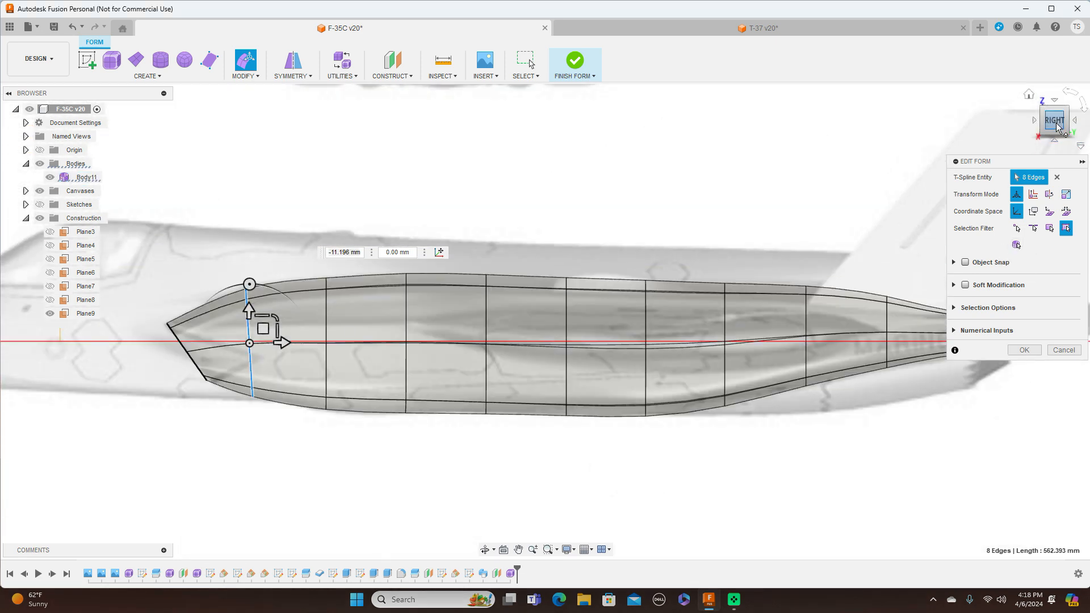
click(1055, 101)
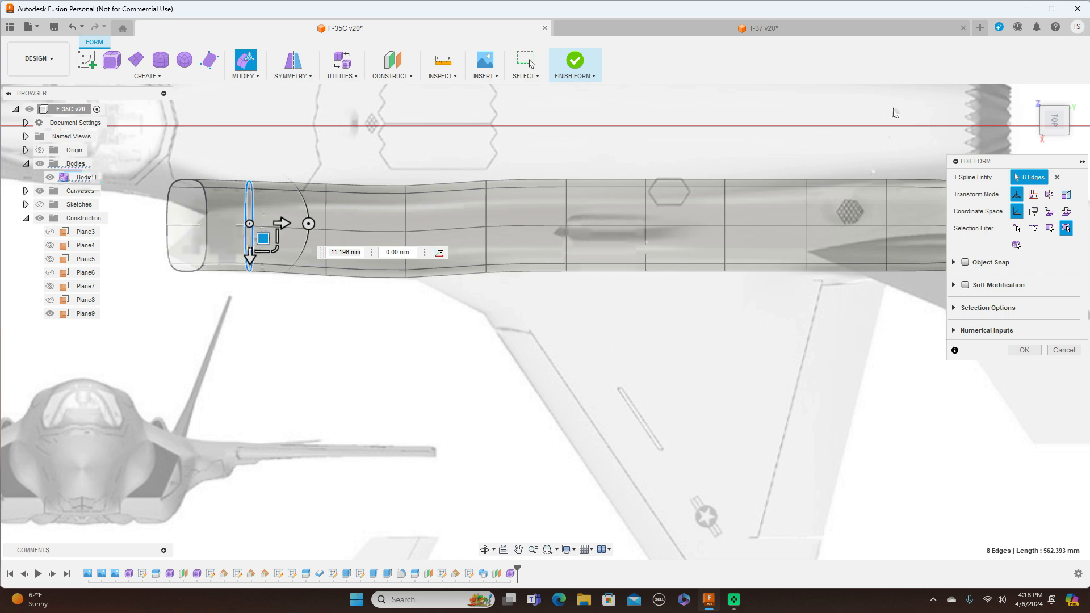
click(1057, 140)
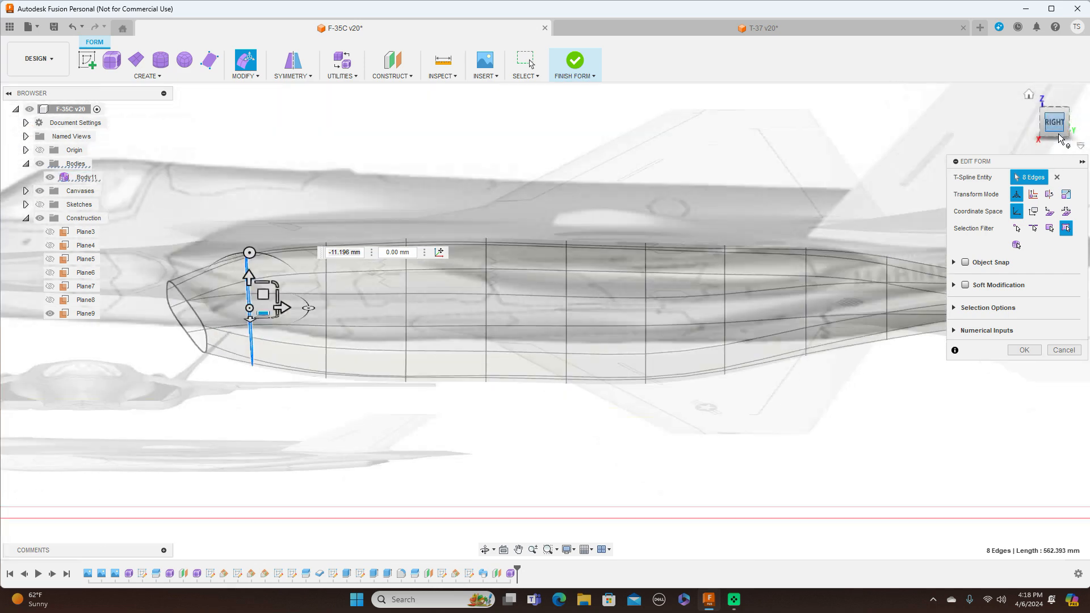
click(1033, 121)
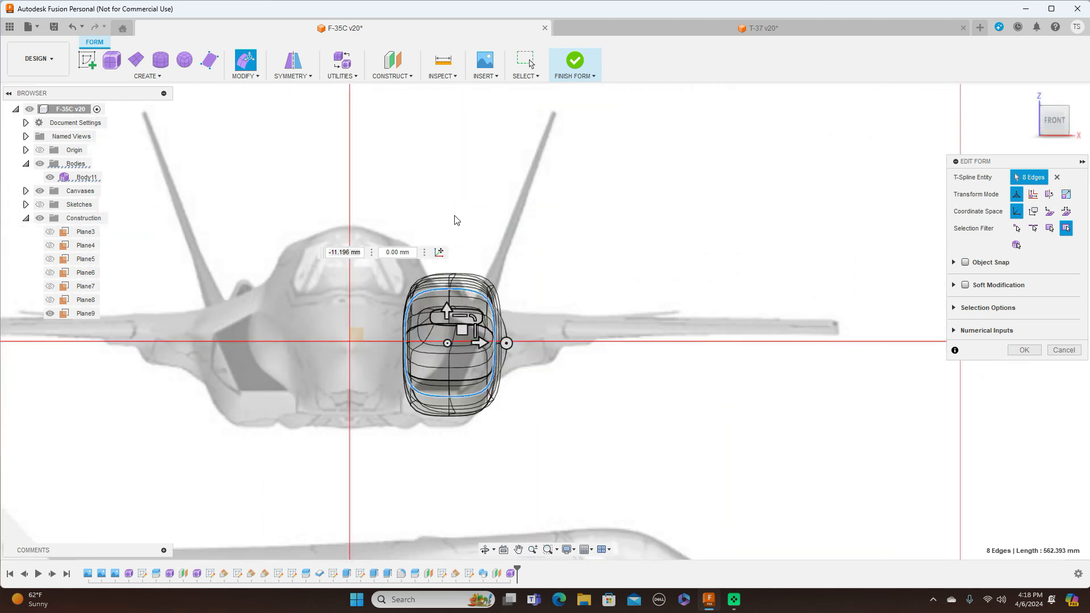
middle_drag(684, 259, 737, 185)
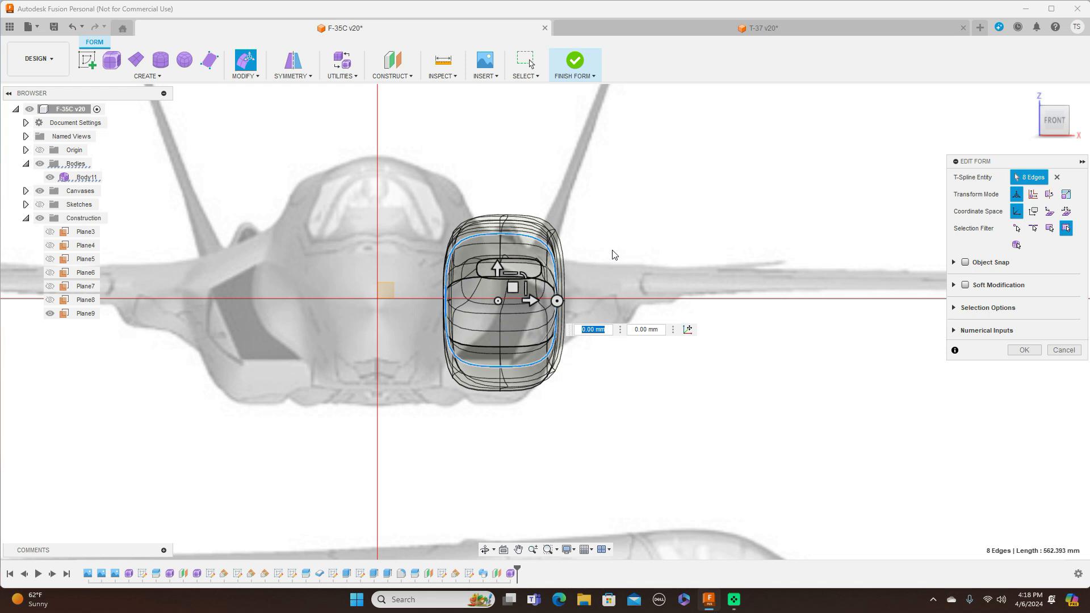
scroll(613, 255, up, 3)
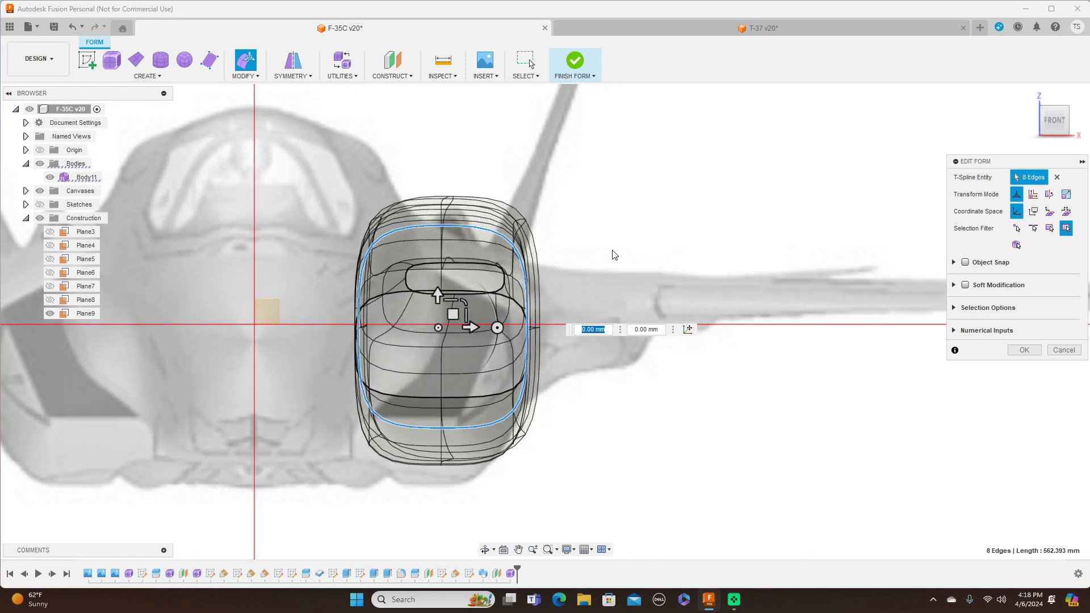
scroll(613, 255, up, 2)
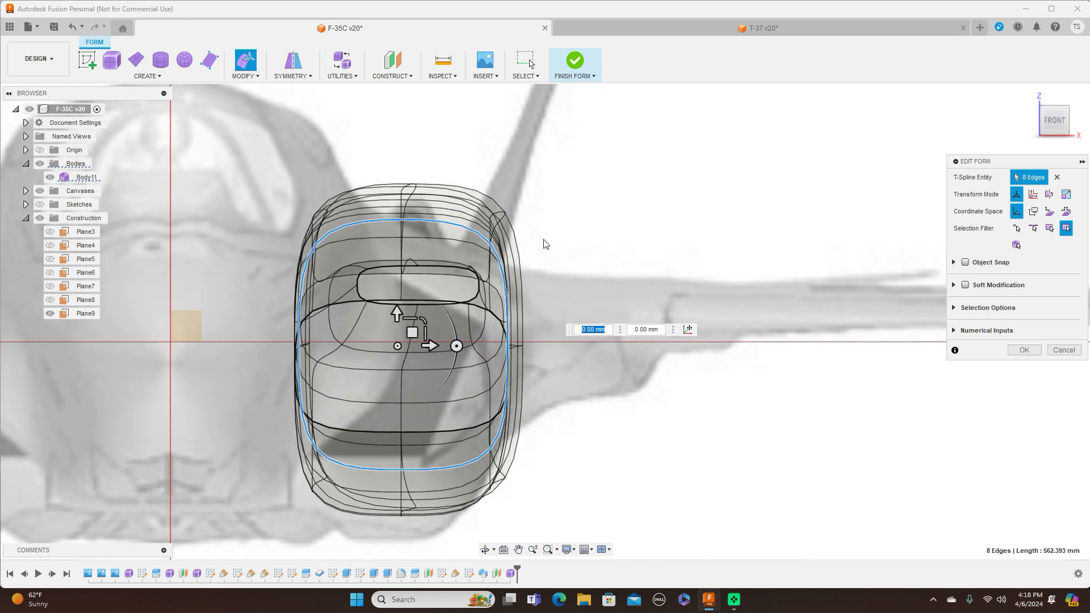
scroll(490, 239, up, 4)
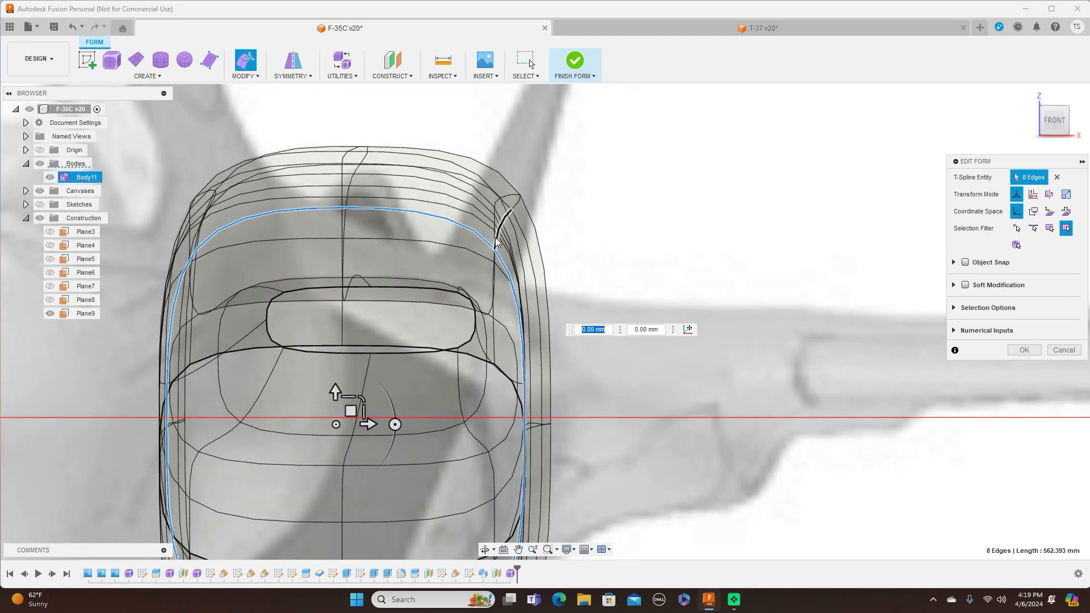
scroll(495, 241, up, 5)
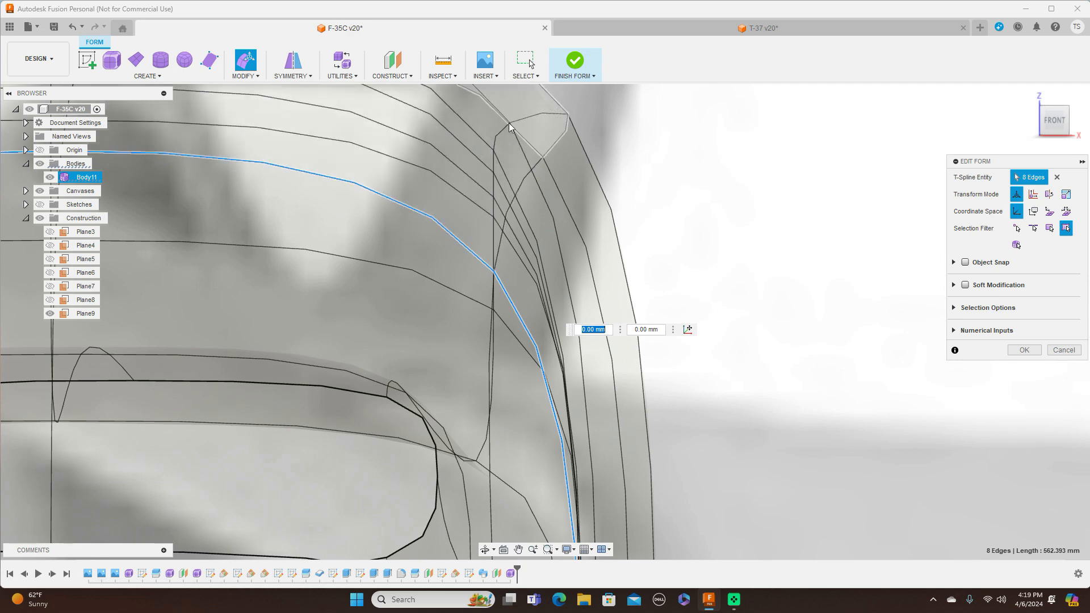
scroll(530, 139, down, 6)
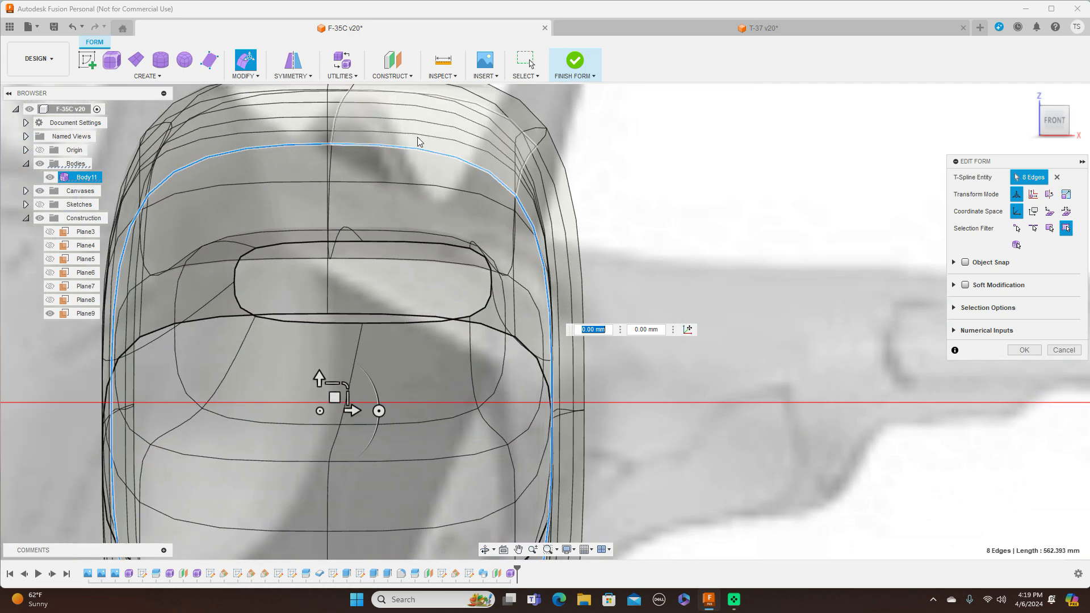
Step: Move the form's upper lengthwise edge loop about 8.6 mm inward and 31 mm down in the front view
double_click(332, 161)
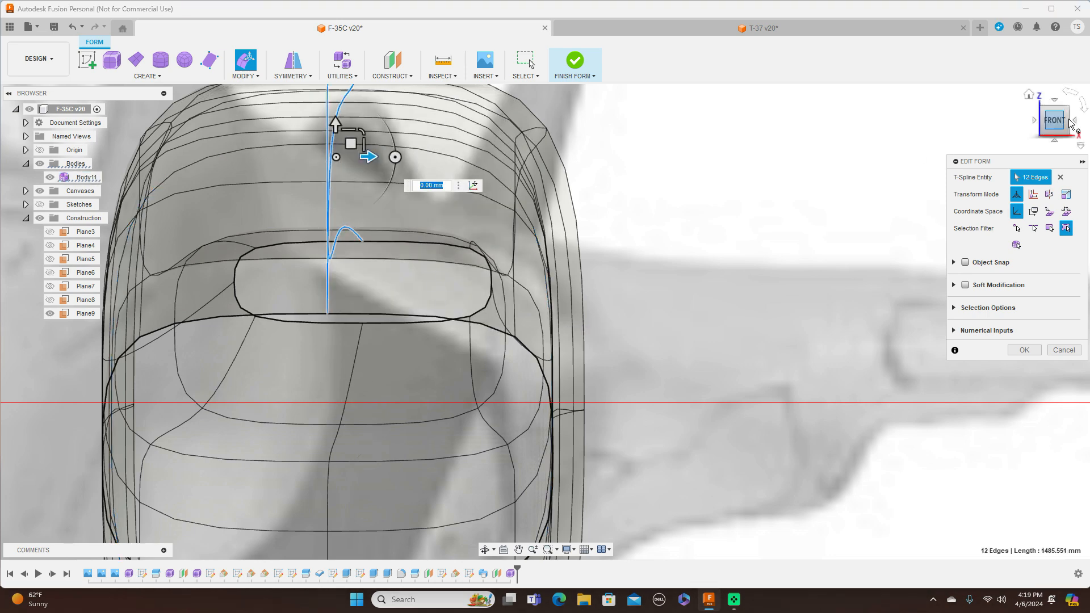
click(1075, 121)
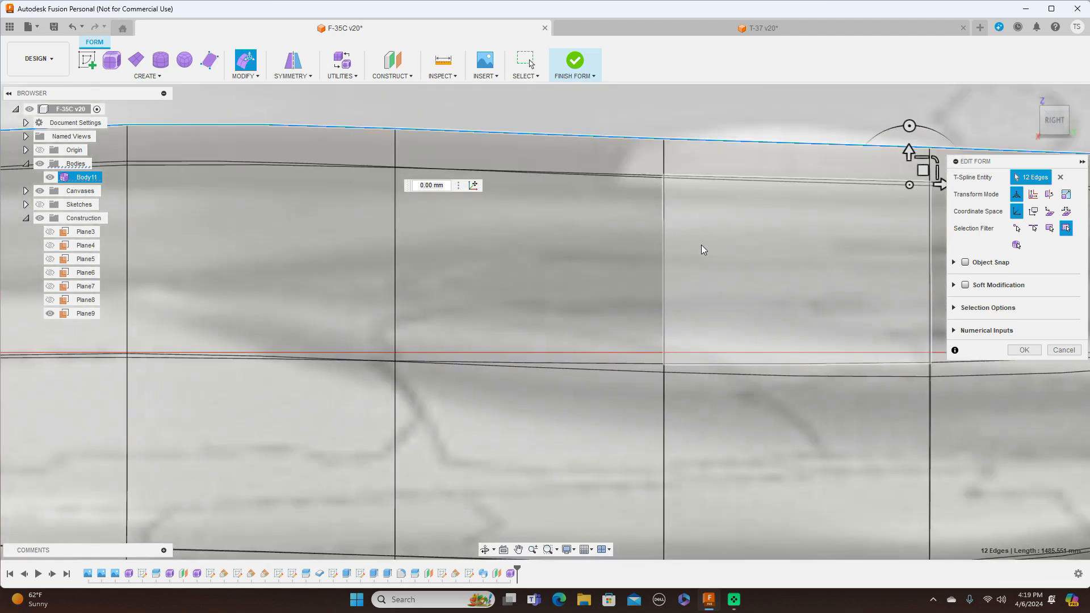
scroll(703, 248, down, 3)
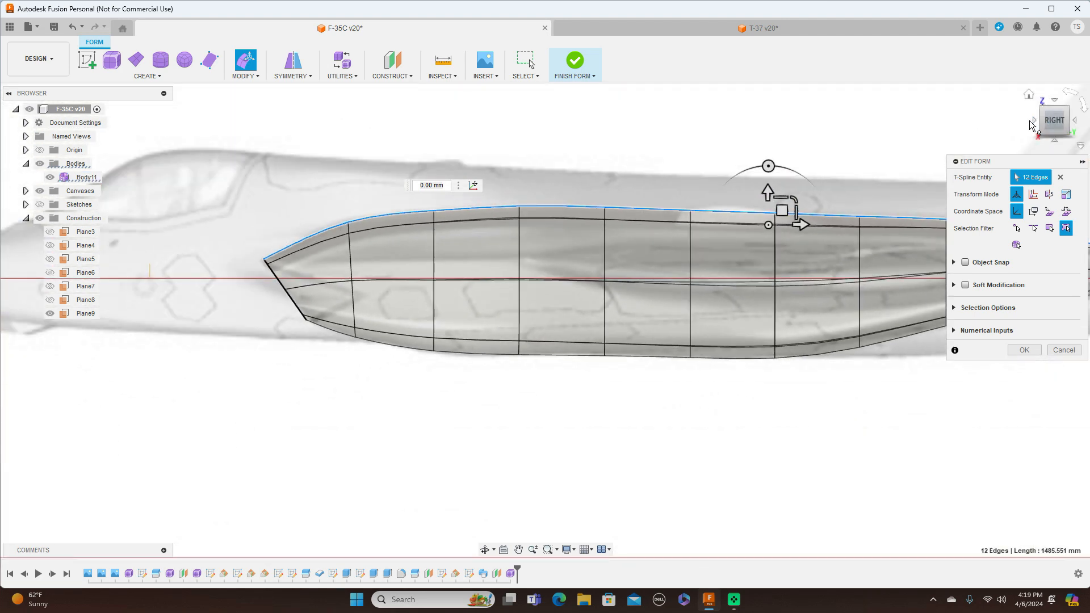
click(1034, 122)
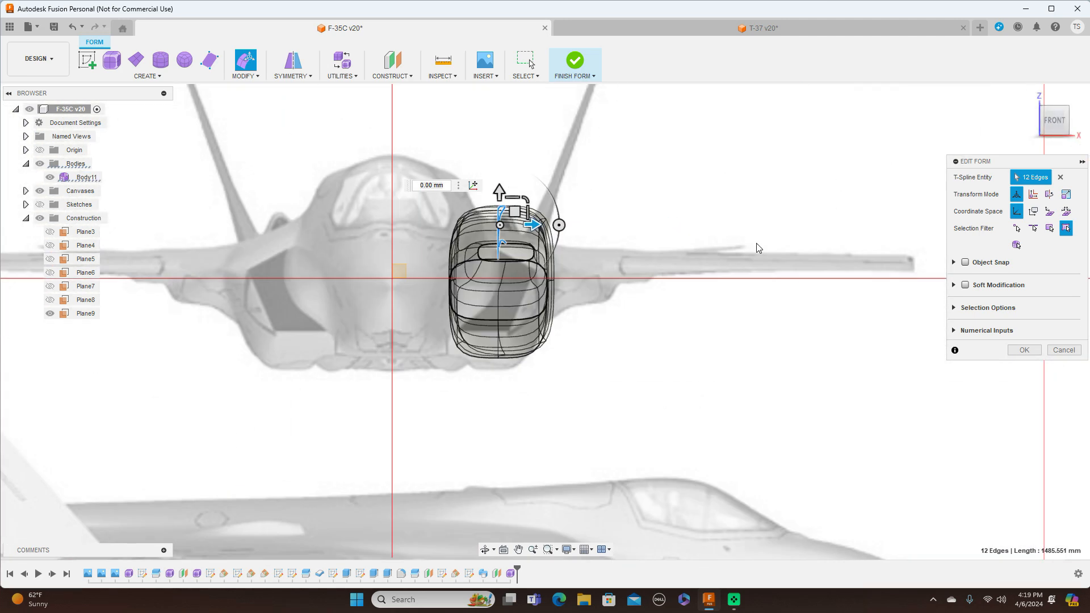
scroll(757, 248, up, 2)
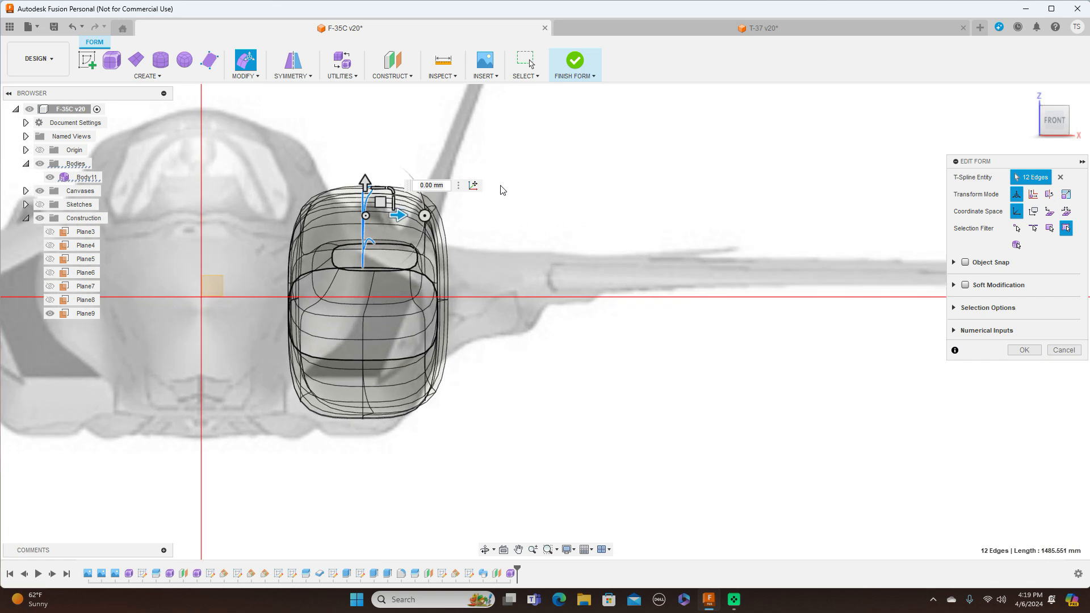
drag(381, 201, 373, 234)
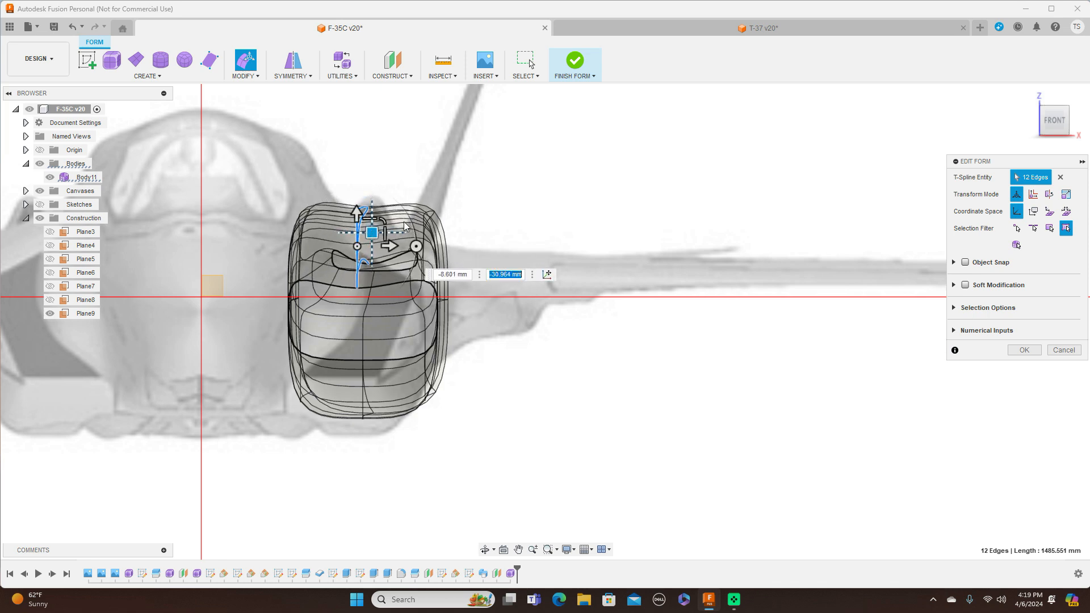
Step: Move the upper outer corner's lengthwise edge loop about 23.9 mm inward and 45.1 mm down to slope the form's top
scroll(431, 215, up, 5)
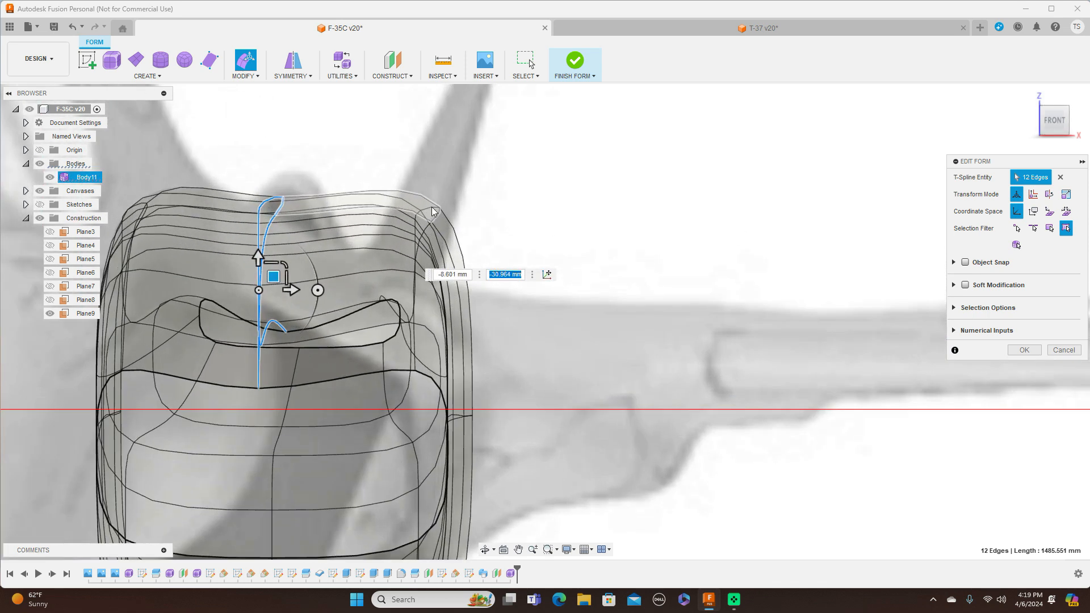
scroll(418, 226, up, 6)
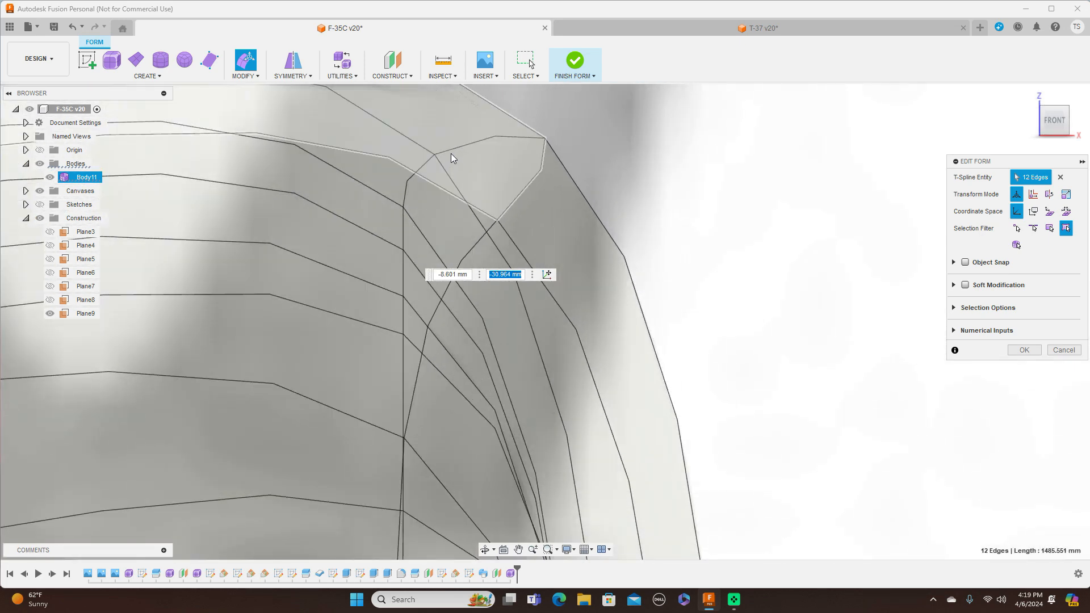
double_click(514, 202)
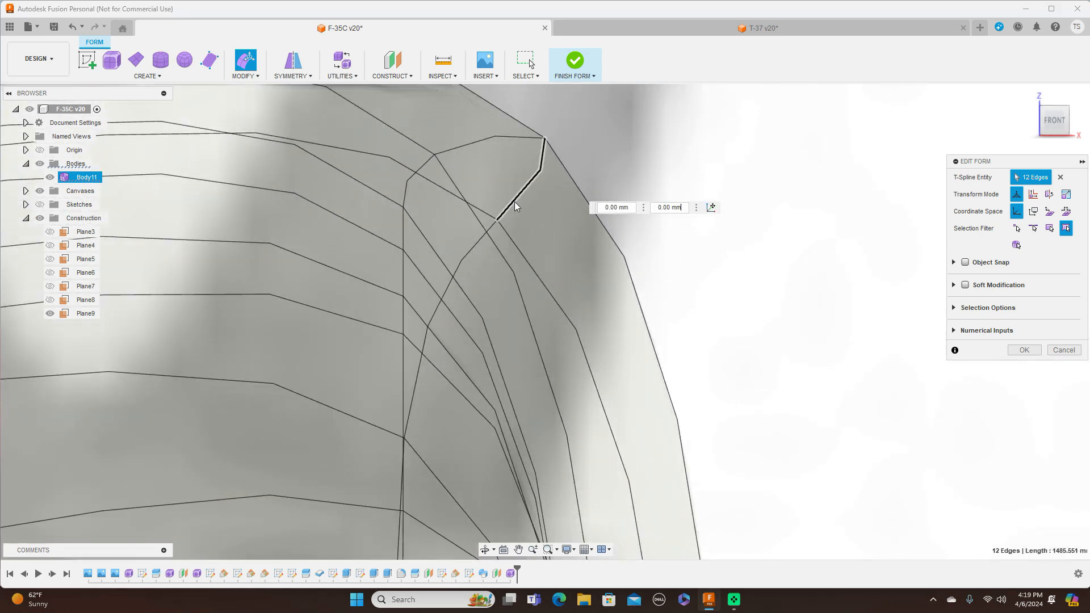
scroll(682, 219, down, 3)
scroll(683, 220, down, 4)
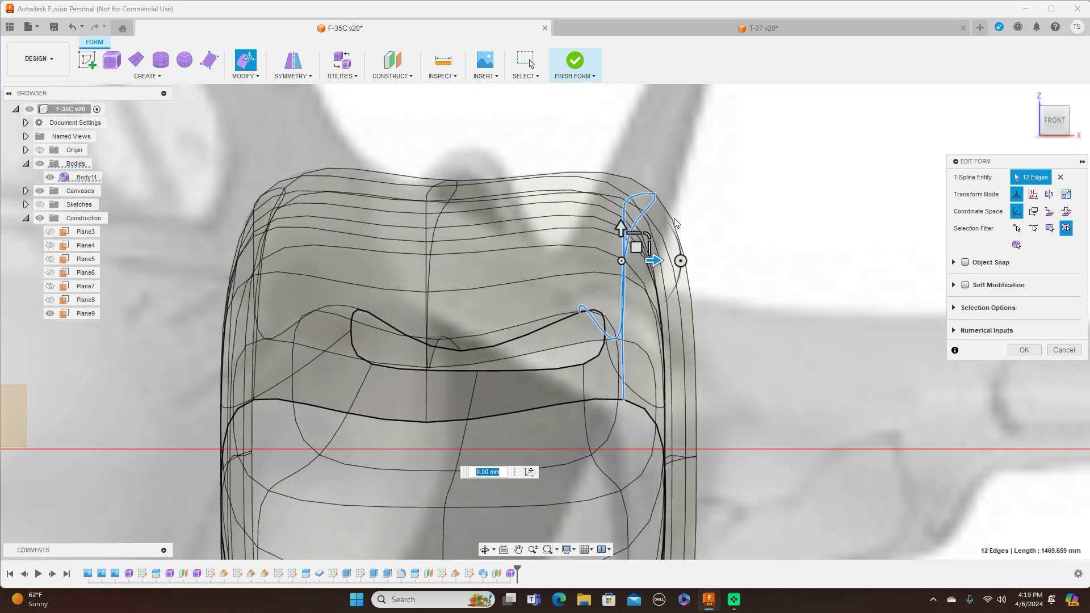
drag(639, 246, 567, 380)
key(Tab)
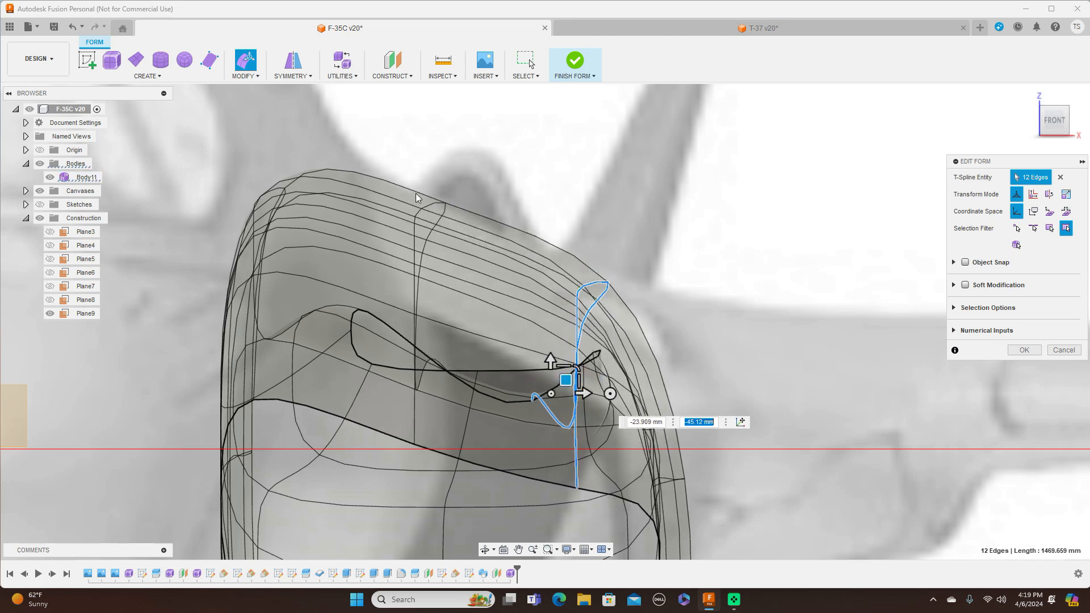
Step: Examine the sloped upper surface and outer corner of the form against the front and side canvases
scroll(777, 241, down, 3)
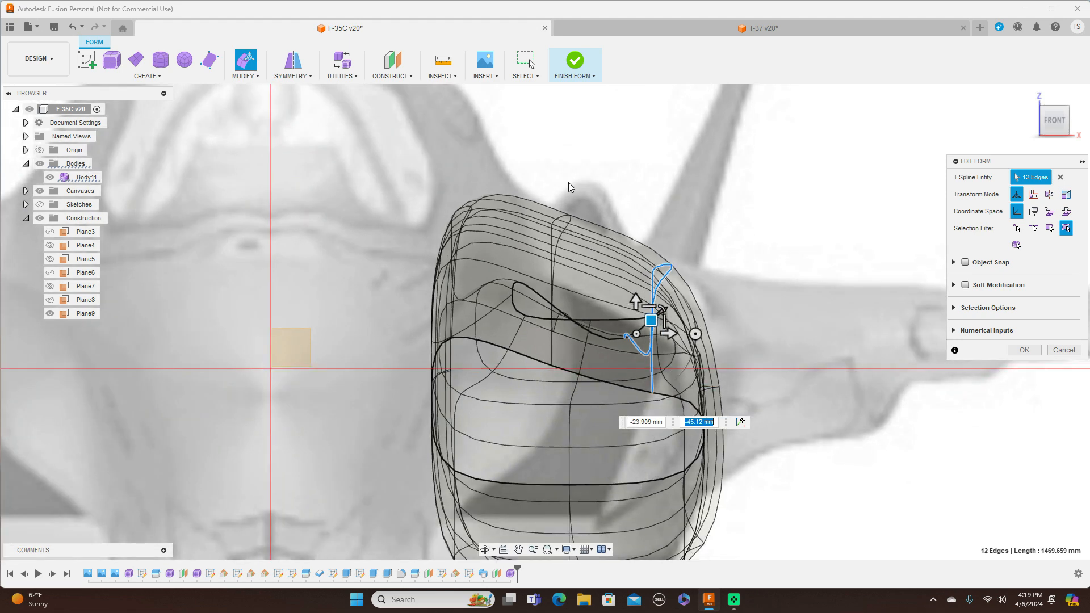
scroll(567, 182, up, 6)
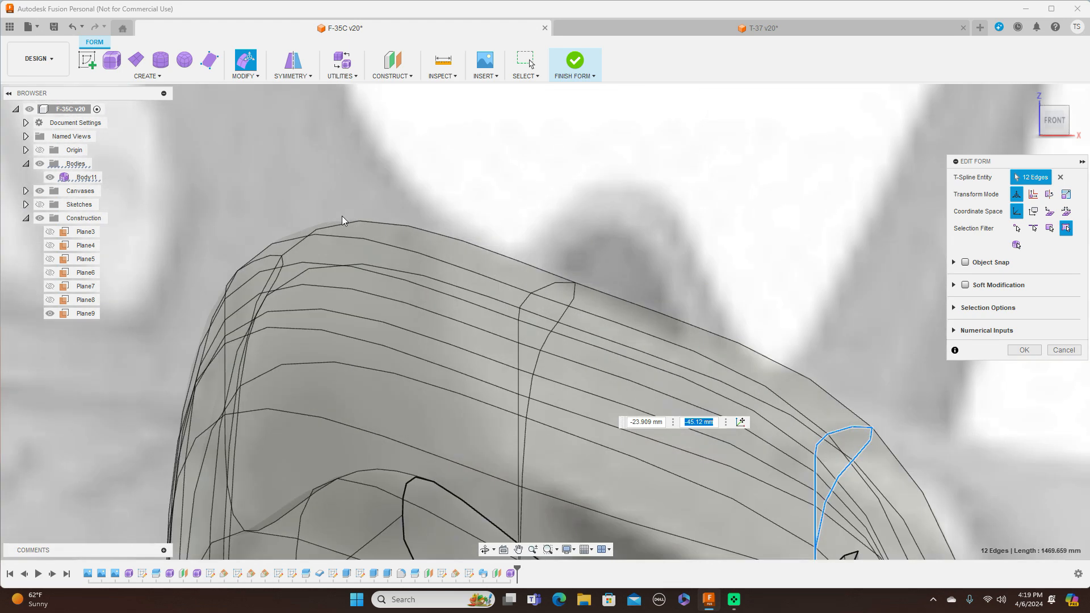
scroll(688, 203, down, 3)
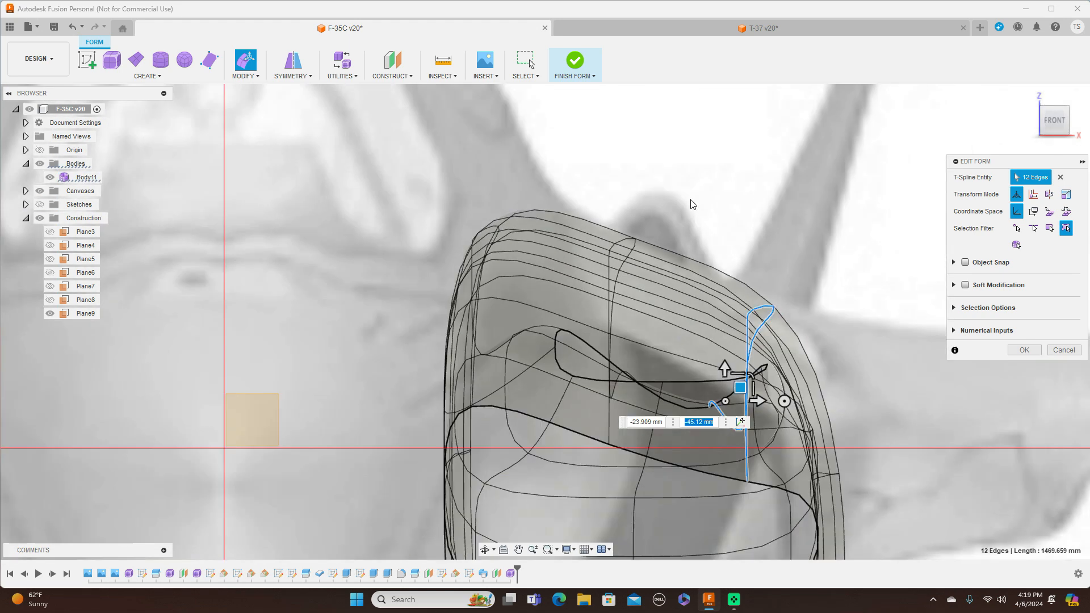
scroll(698, 199, down, 5)
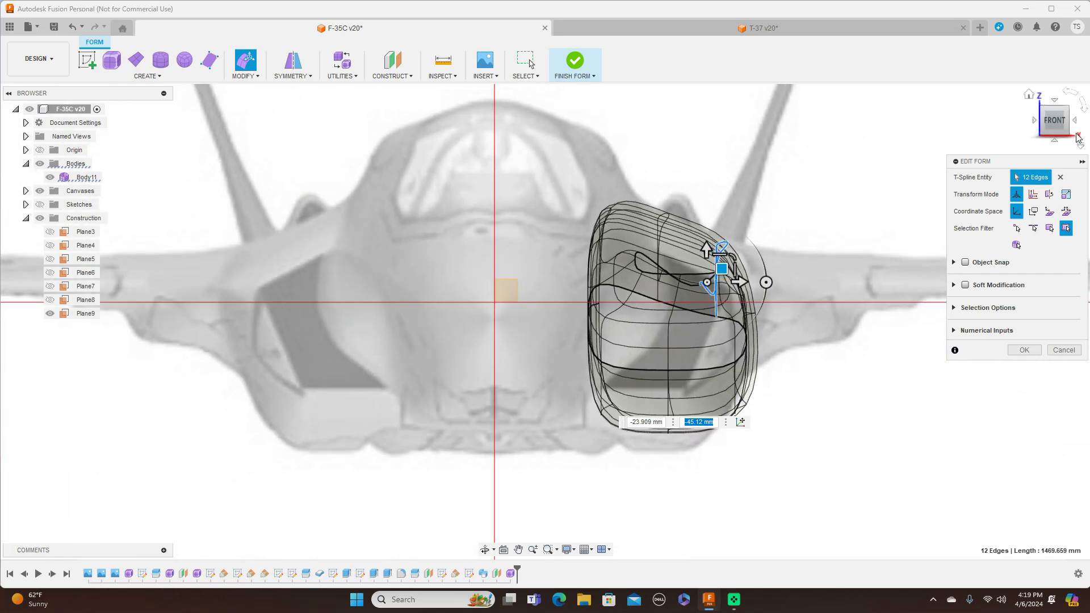
click(1076, 121)
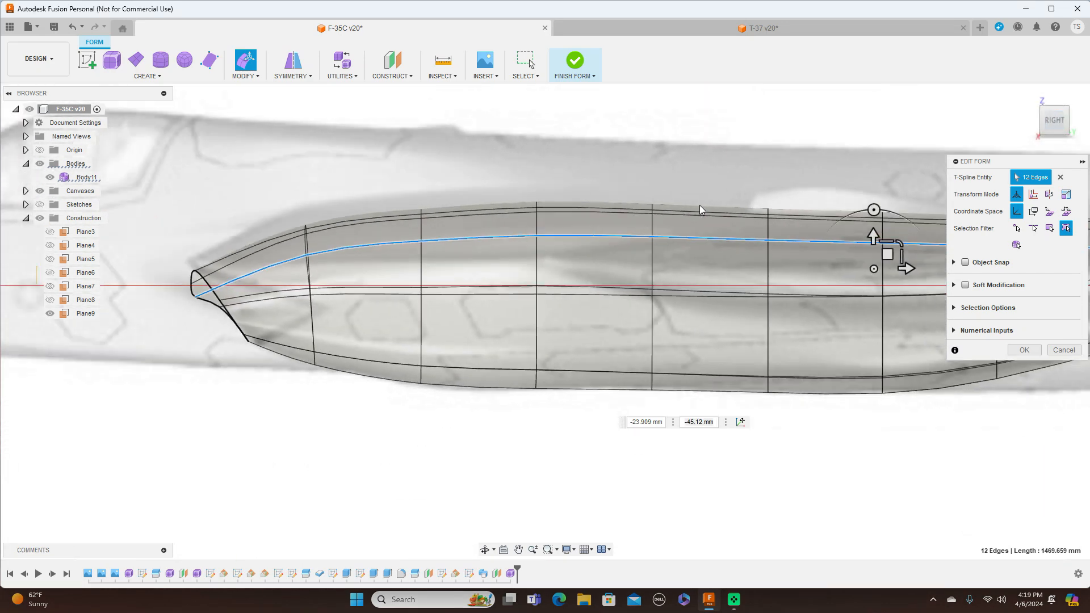
scroll(614, 357, down, 1)
middle_drag(615, 357, 530, 369)
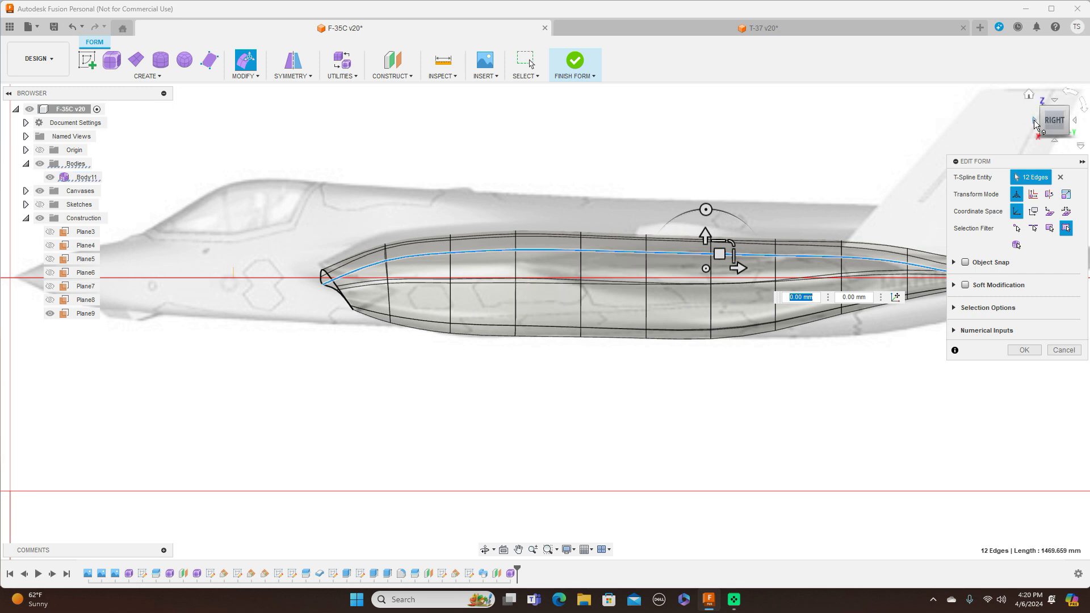
click(1034, 121)
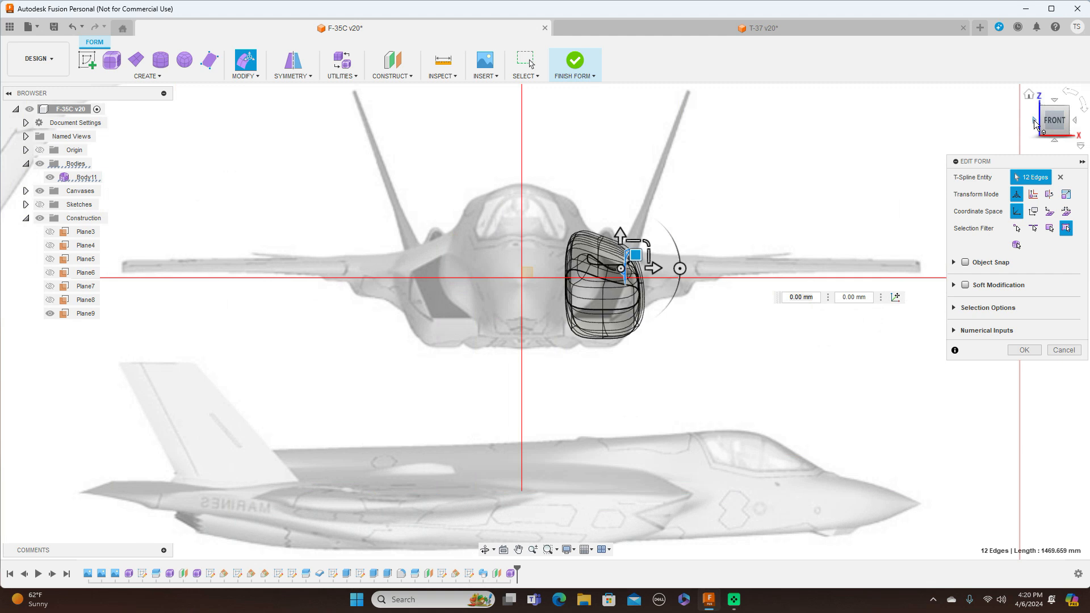
scroll(674, 152, up, 5)
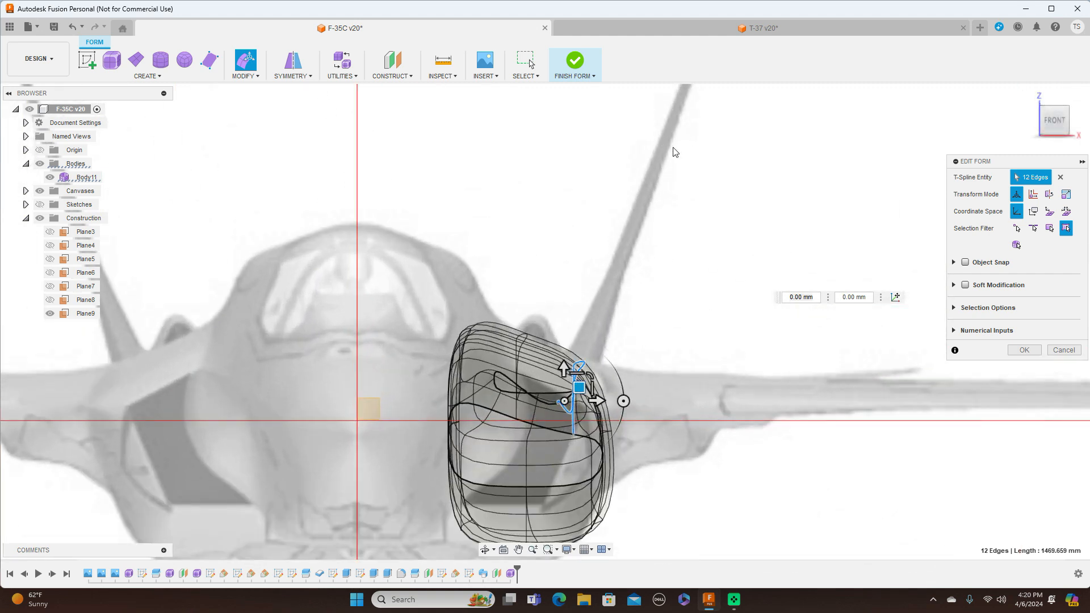
scroll(674, 152, down, 3)
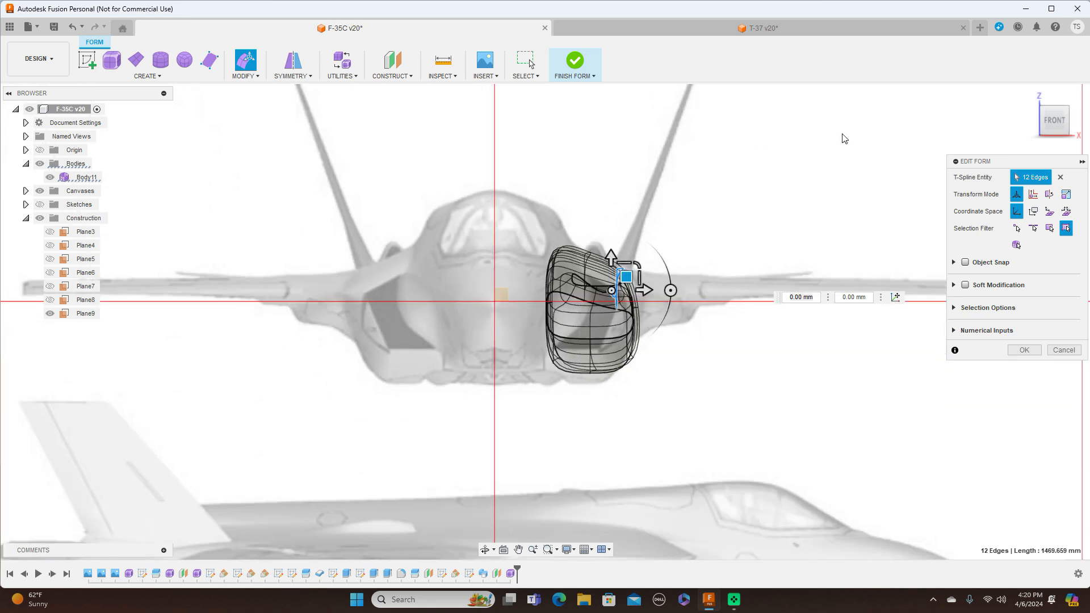
scroll(698, 269, up, 3)
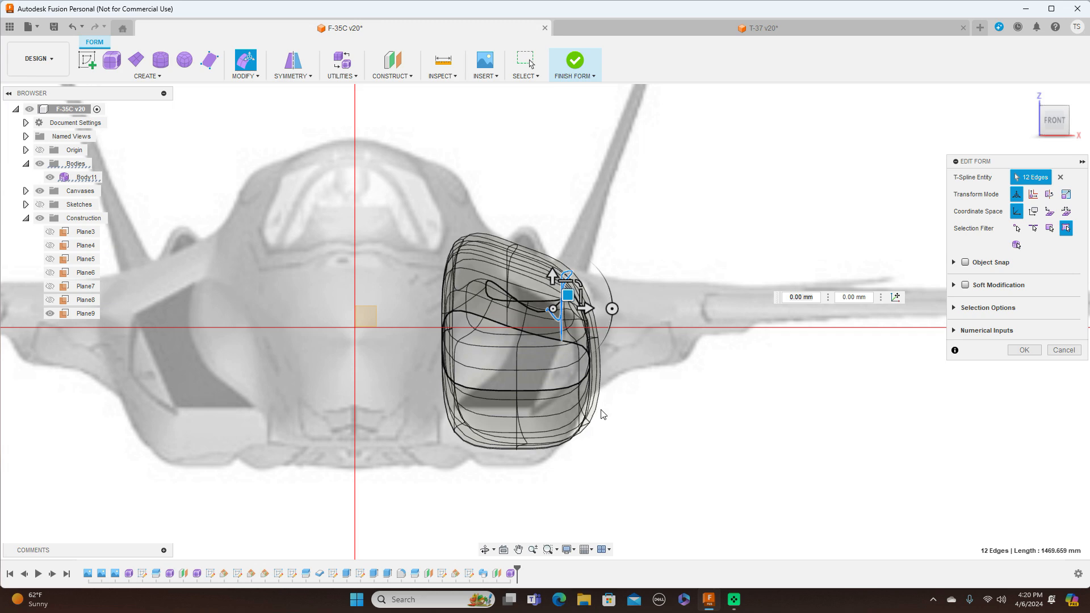
Step: Move the lower outer corner's lengthwise edge loop about 21.6 mm inward and 1.7 mm down in the front view
scroll(602, 416, up, 5)
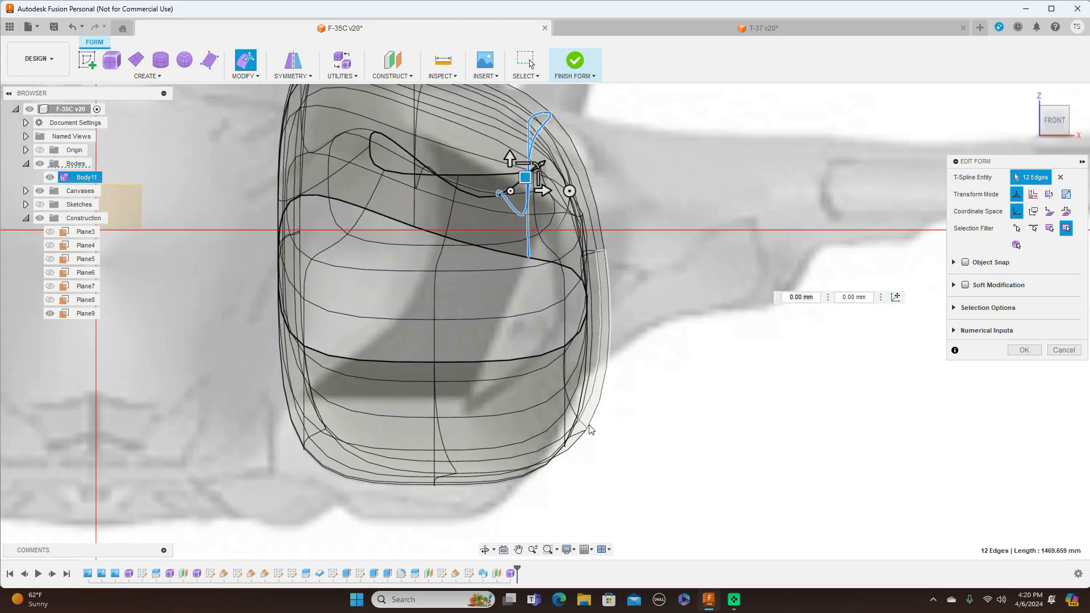
scroll(582, 436, up, 5)
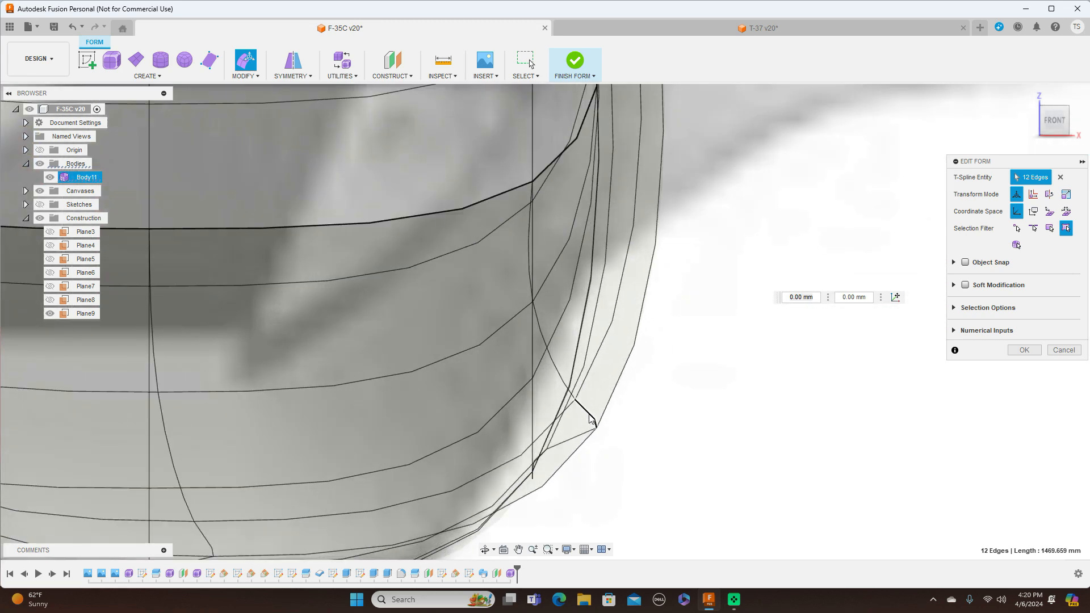
double_click(590, 419)
scroll(854, 350, down, 5)
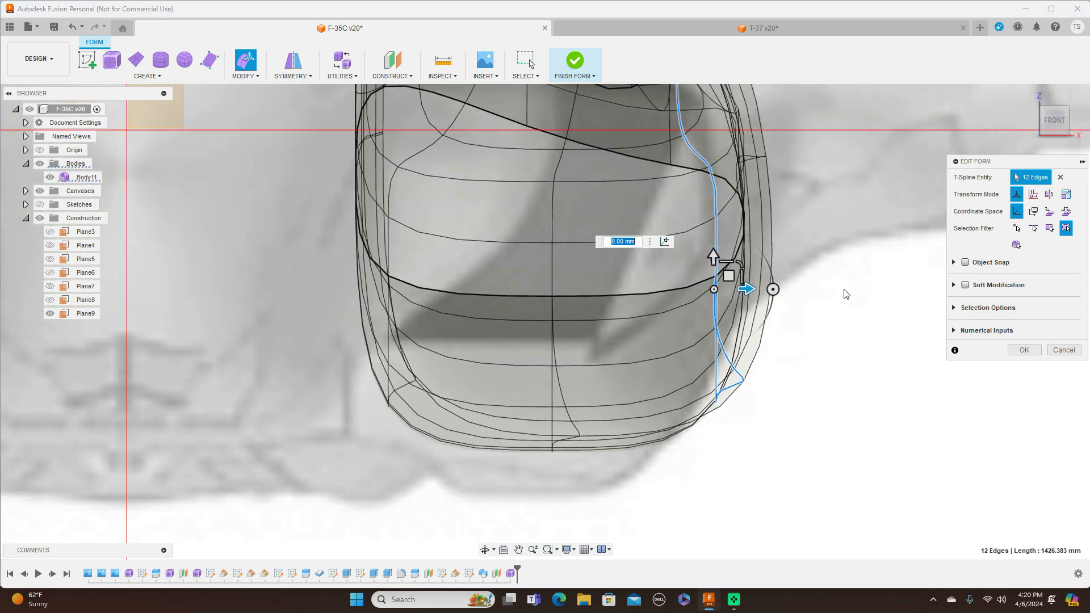
drag(729, 277, 673, 280)
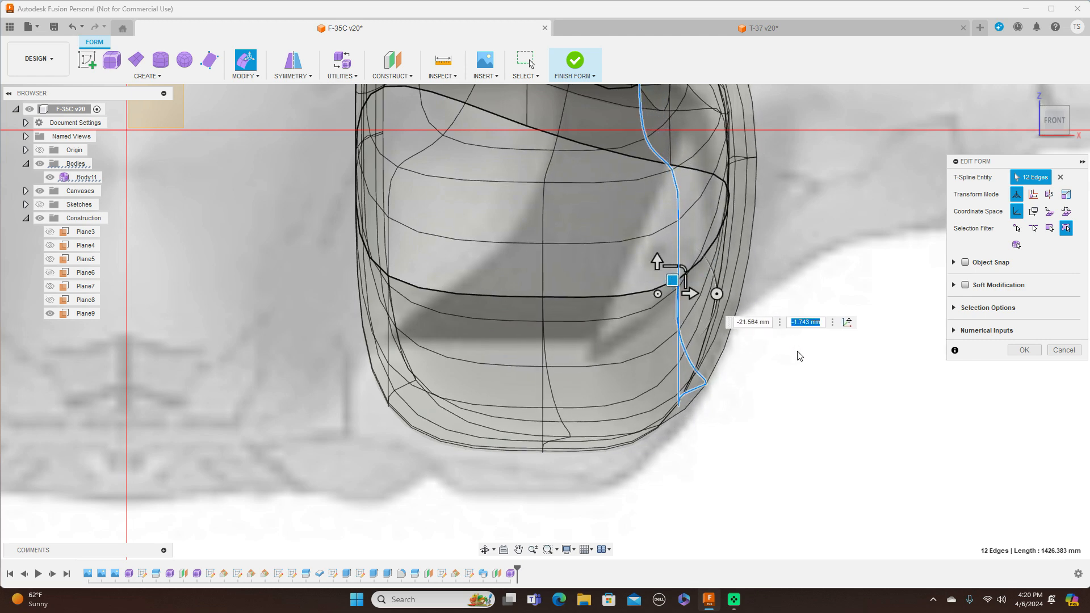
Step: Lower the form's bottom middle lengthwise edge loop about 22.4 mm in the front view
scroll(799, 356, down, 5)
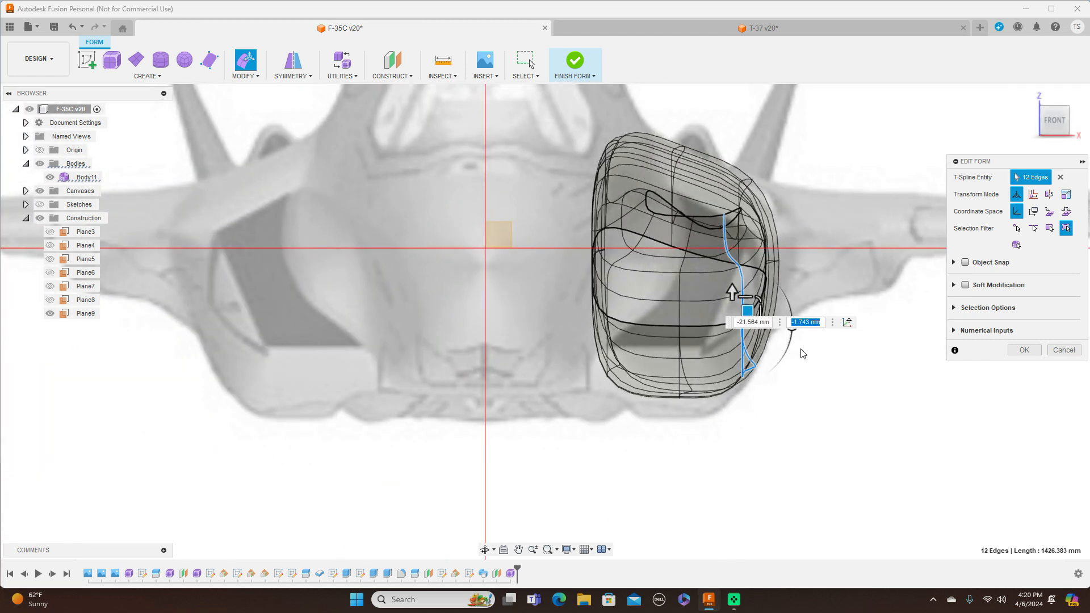
double_click(681, 315)
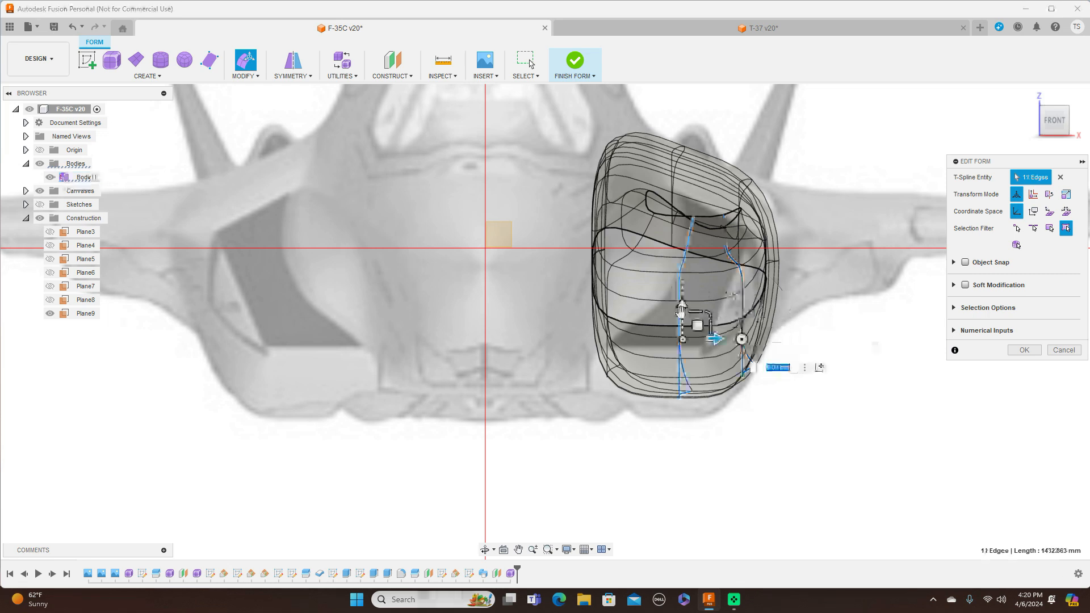
drag(695, 325, 695, 352)
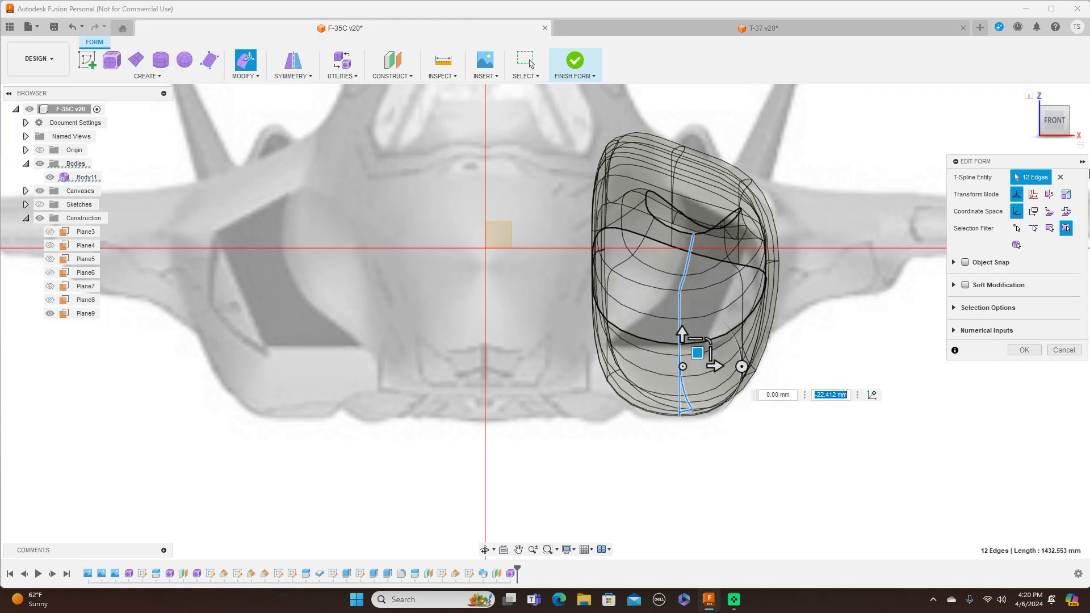
Step: Raise the bottom lengthwise edge loop about 11 mm against the side canvas and finish the form edit
click(1077, 126)
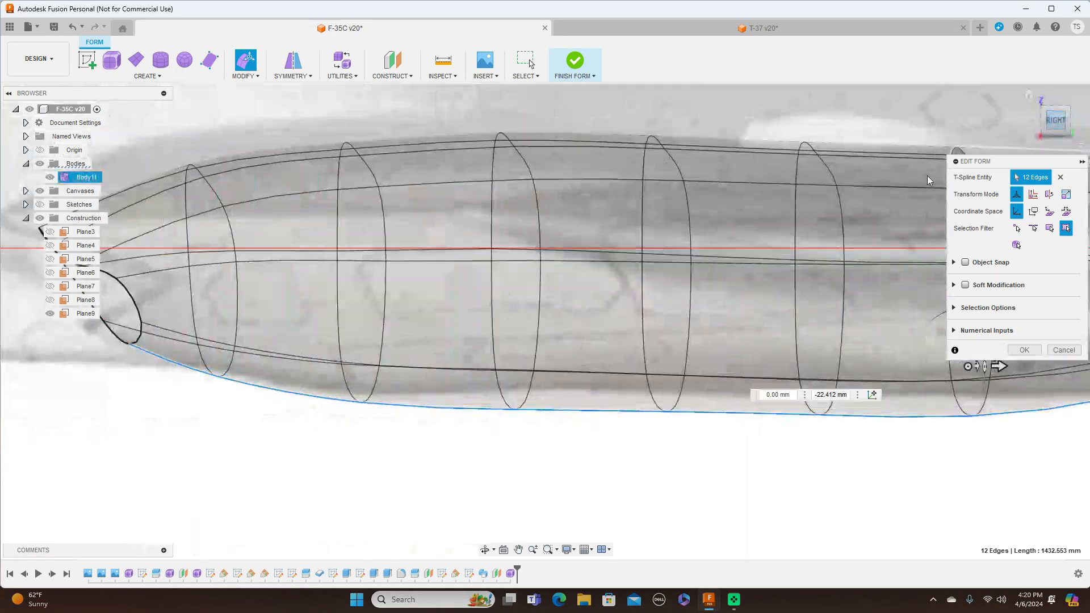
scroll(703, 439, down, 4)
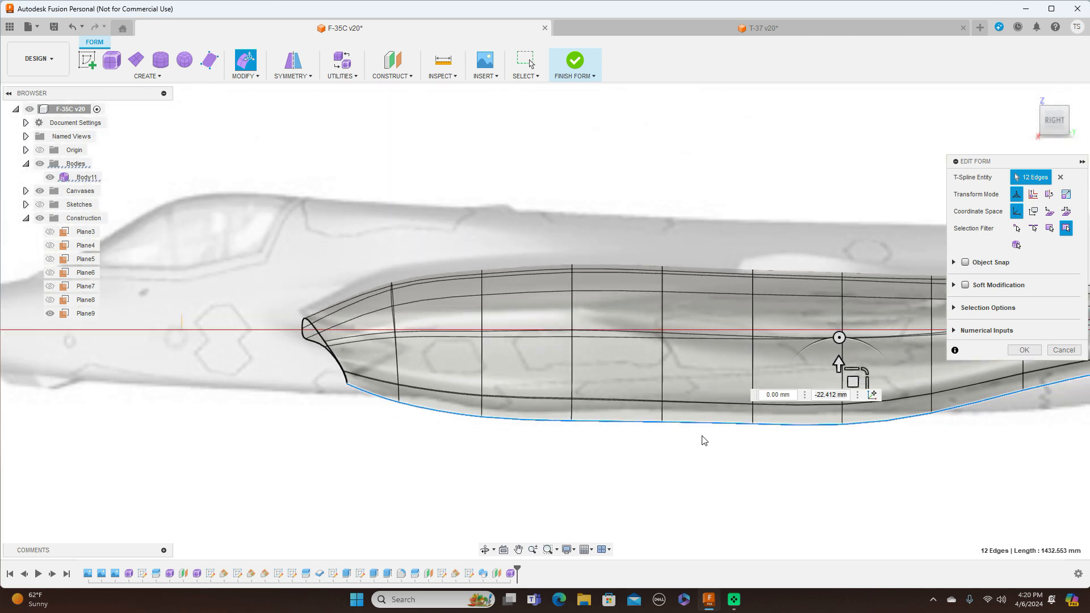
scroll(703, 440, down, 2)
middle_drag(776, 477, 715, 467)
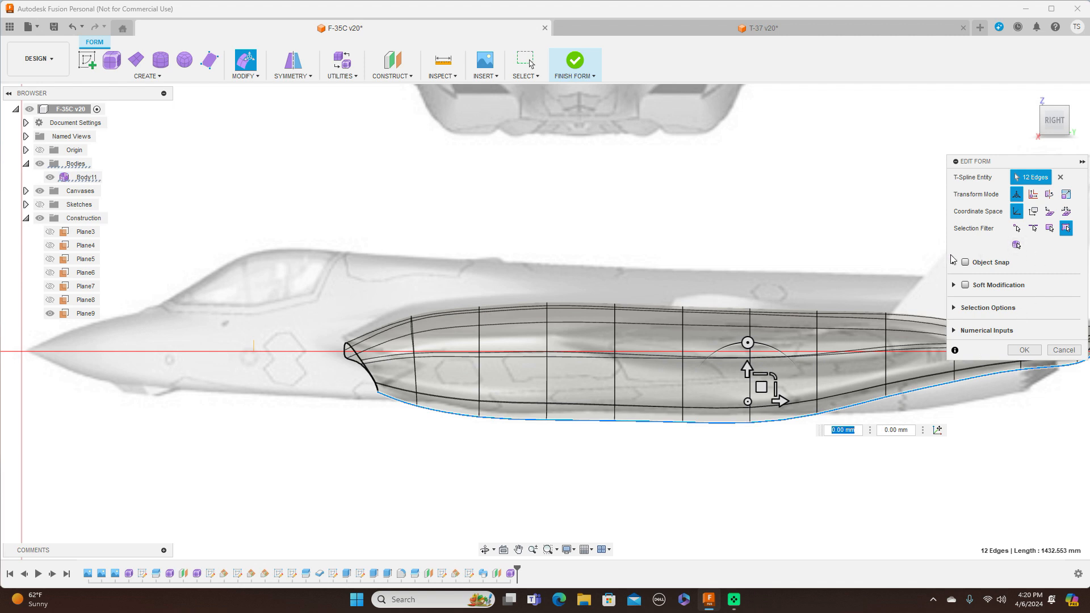
drag(762, 387, 761, 378)
click(1035, 124)
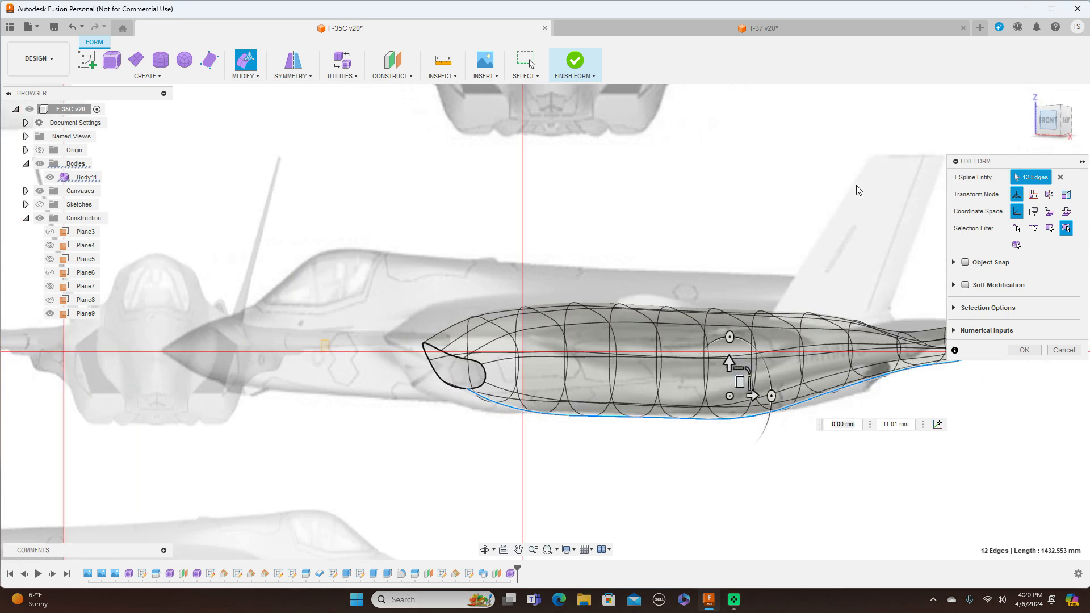
scroll(748, 235, up, 3)
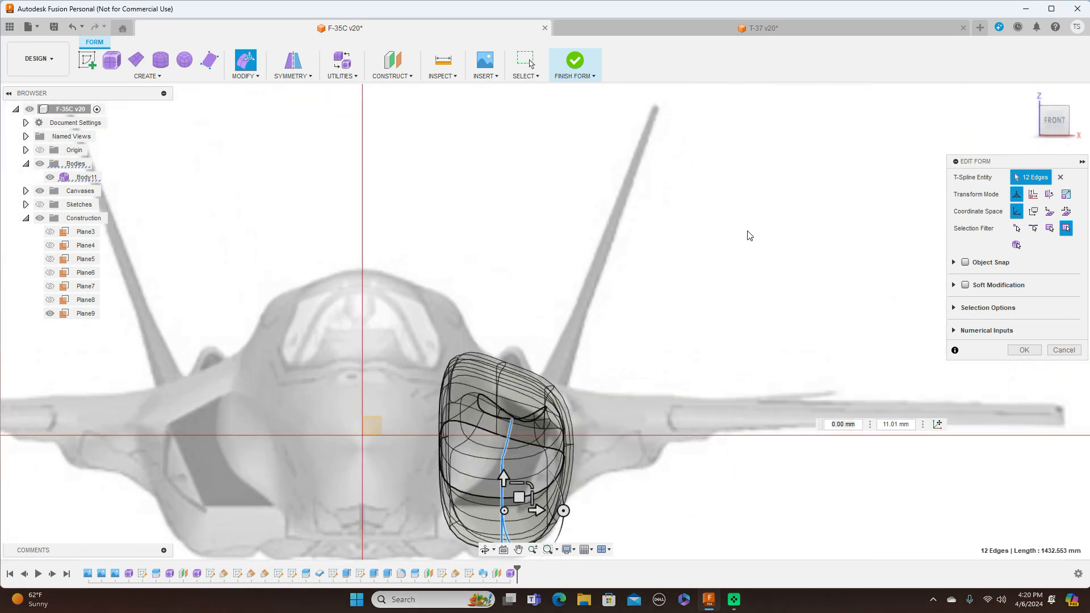
scroll(748, 235, down, 4)
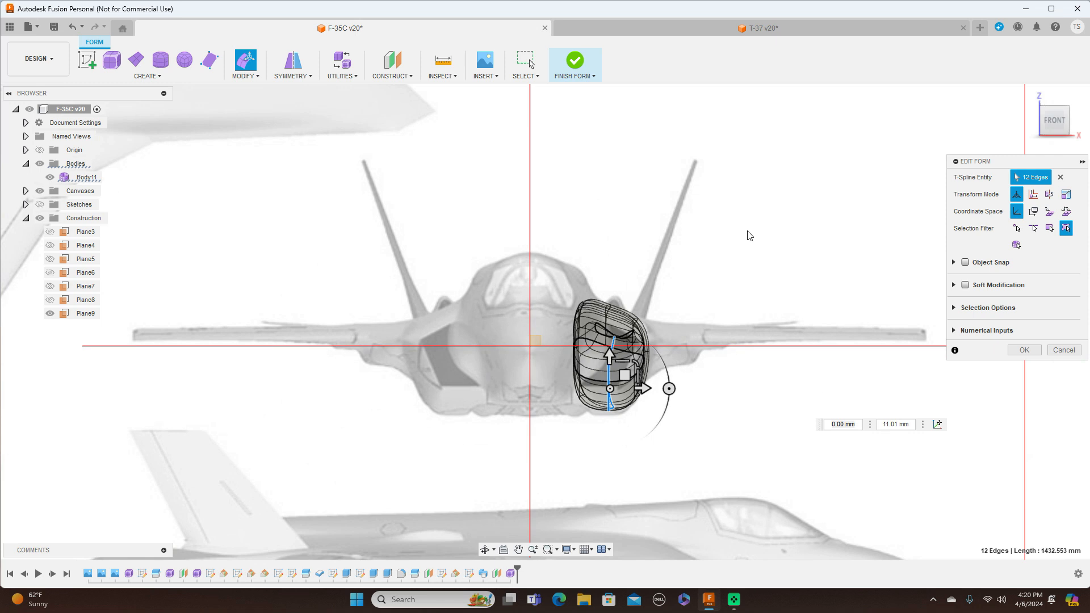
click(1024, 350)
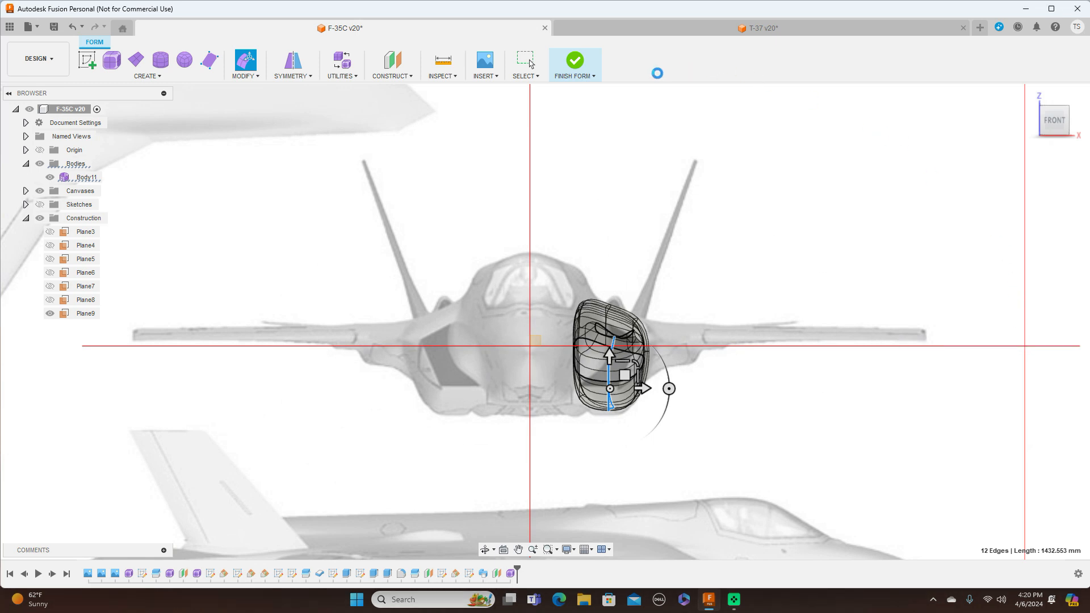
Step: Try to finish the form, return to form editing and locate the face flagged by the conversion error near the tail end
click(593, 76)
click(590, 89)
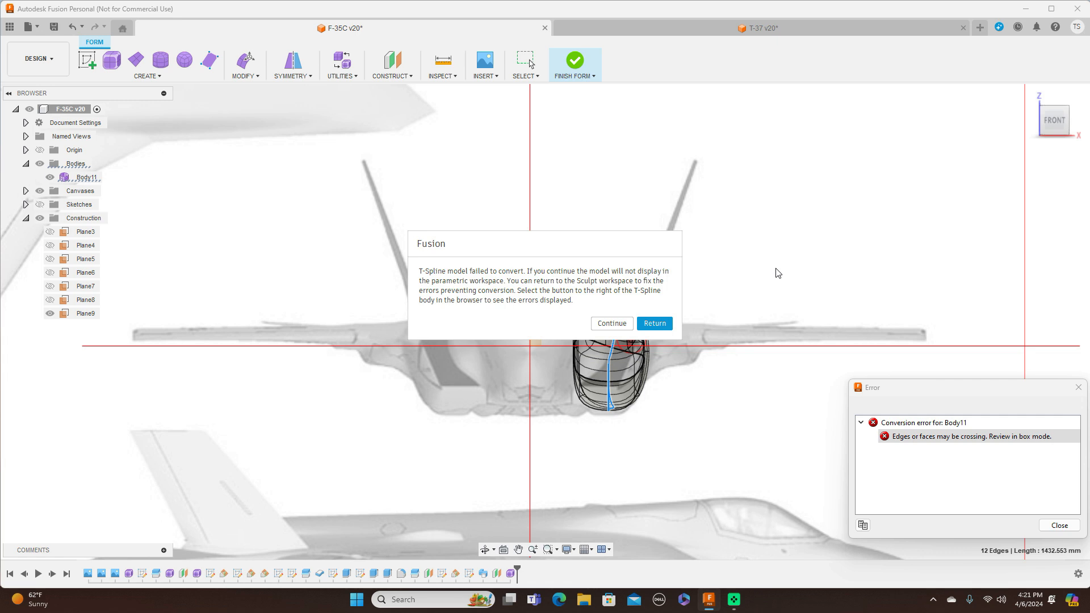
click(659, 325)
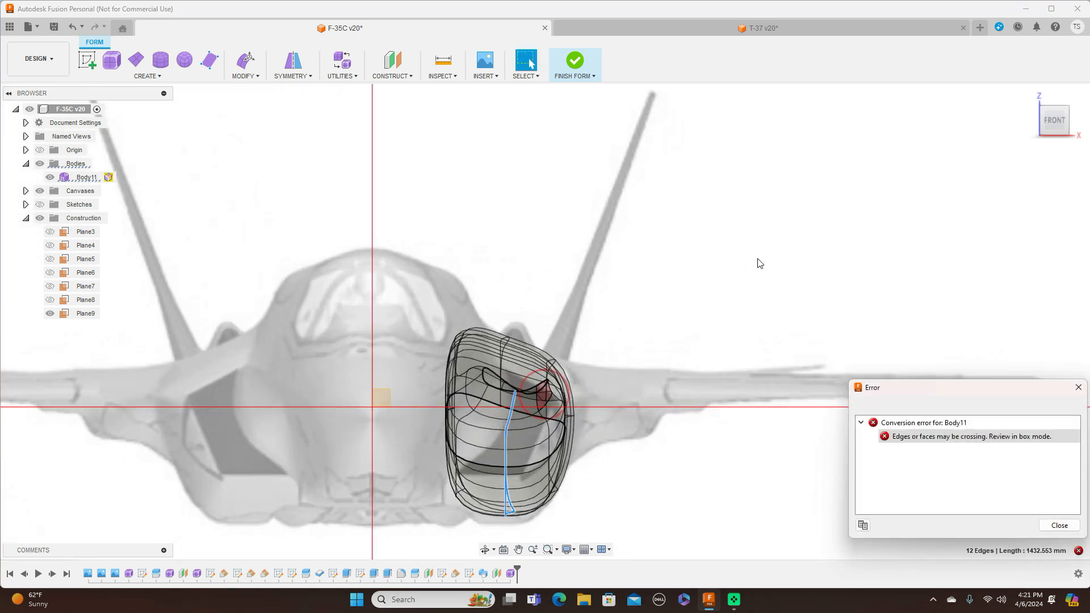
shift+middle_drag(547, 321, 547, 319)
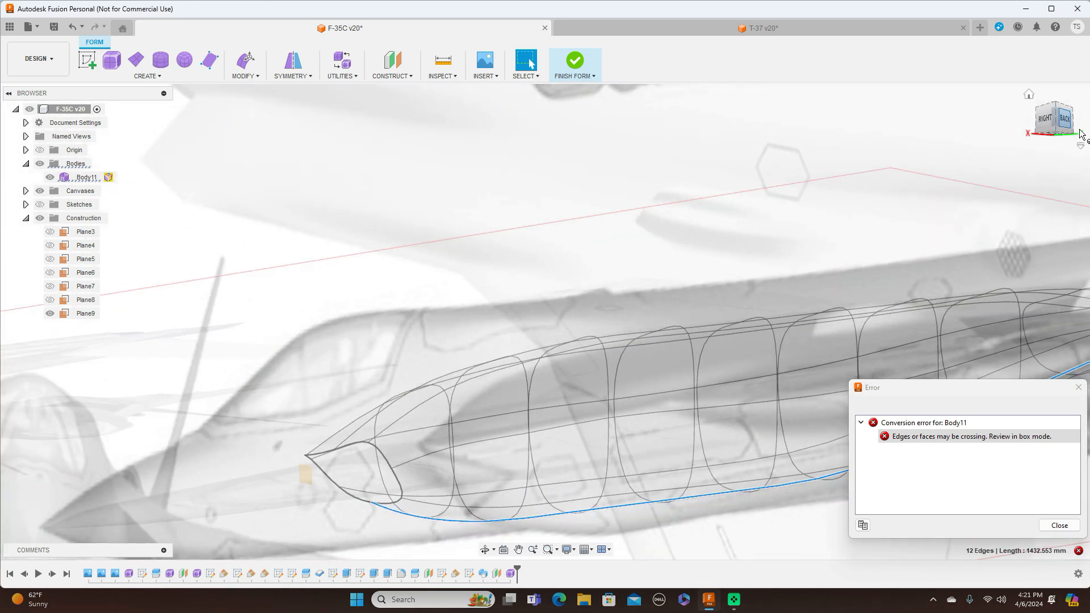
mouse_move(973, 163)
middle_down()
mouse_move(812, 162)
mouse_move(707, 144)
middle_up()
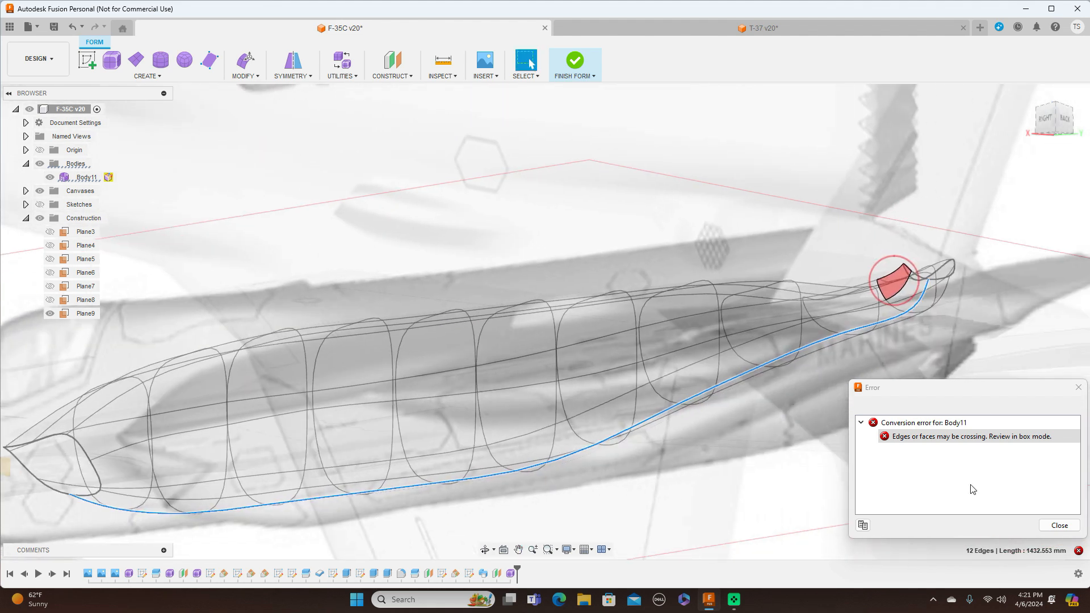
click(1060, 525)
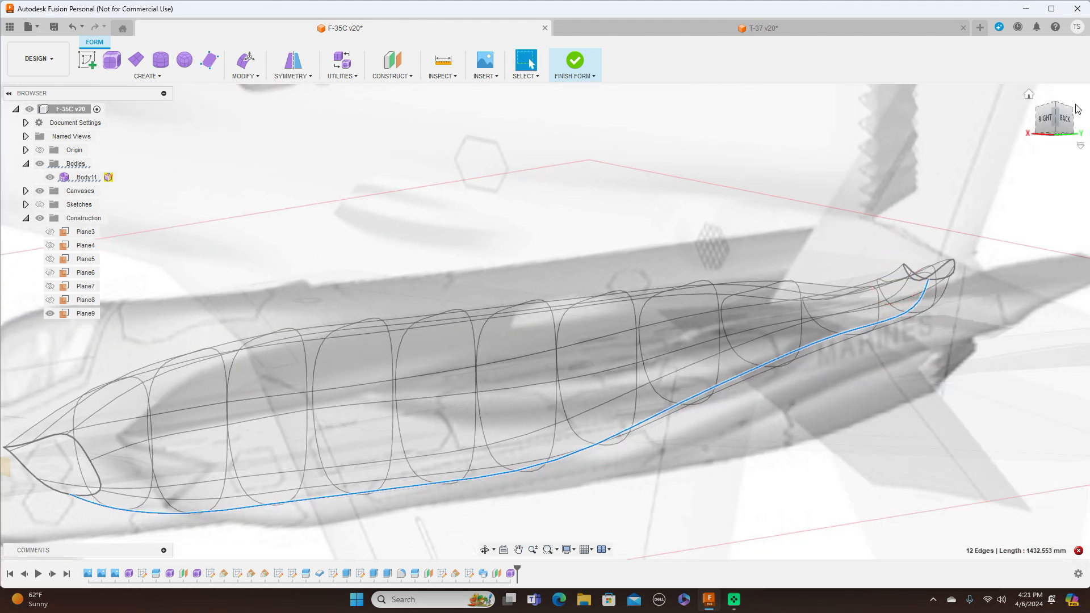
Step: Move the lowest vertex of the tail-end opening about 2.8 mm outward and 6.3 mm down
drag(1067, 111, 1057, 123)
scroll(816, 316, up, 2)
middle_drag(815, 315, 754, 123)
scroll(920, 318, up, 2)
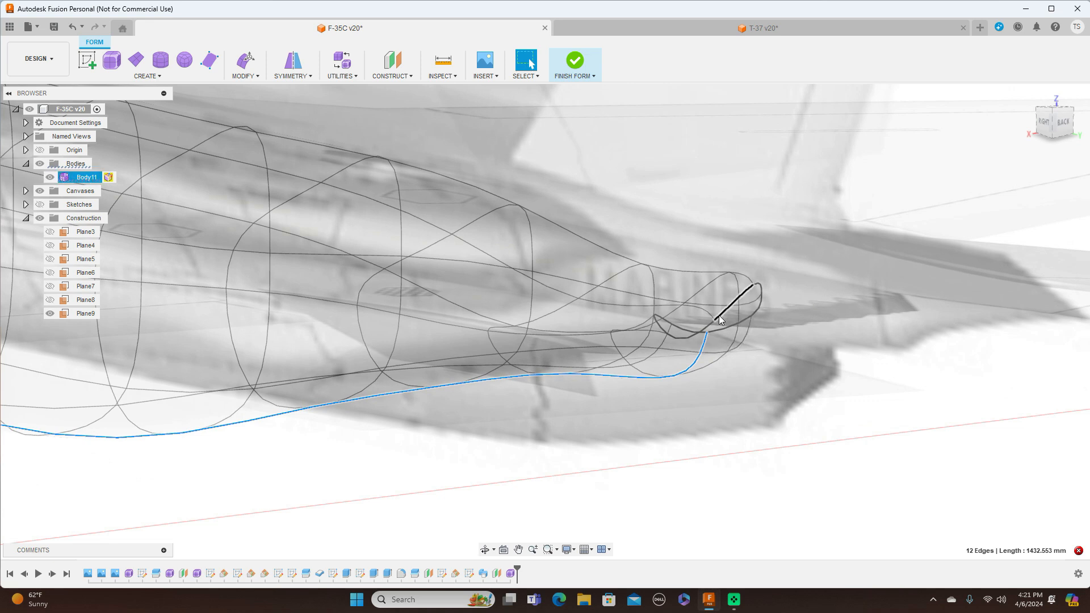
click(723, 353)
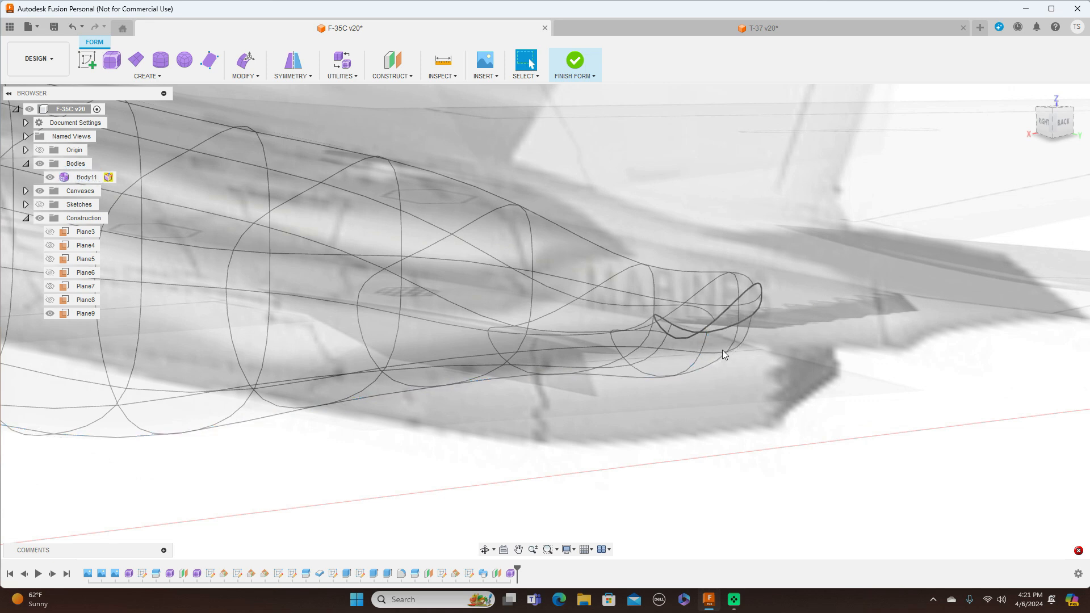
double_click(717, 330)
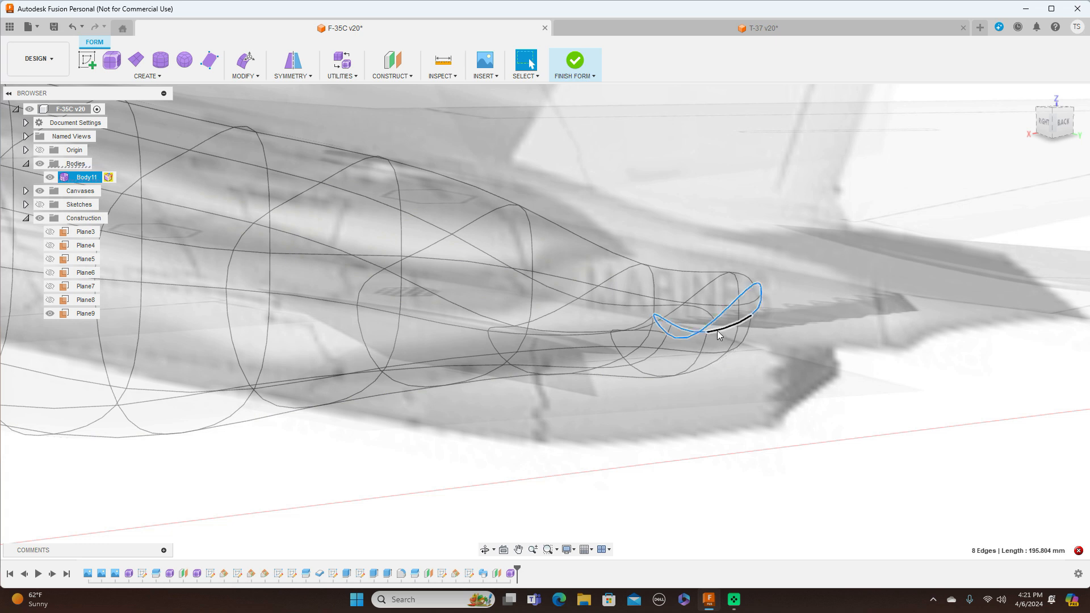
click(707, 333)
right_click(708, 332)
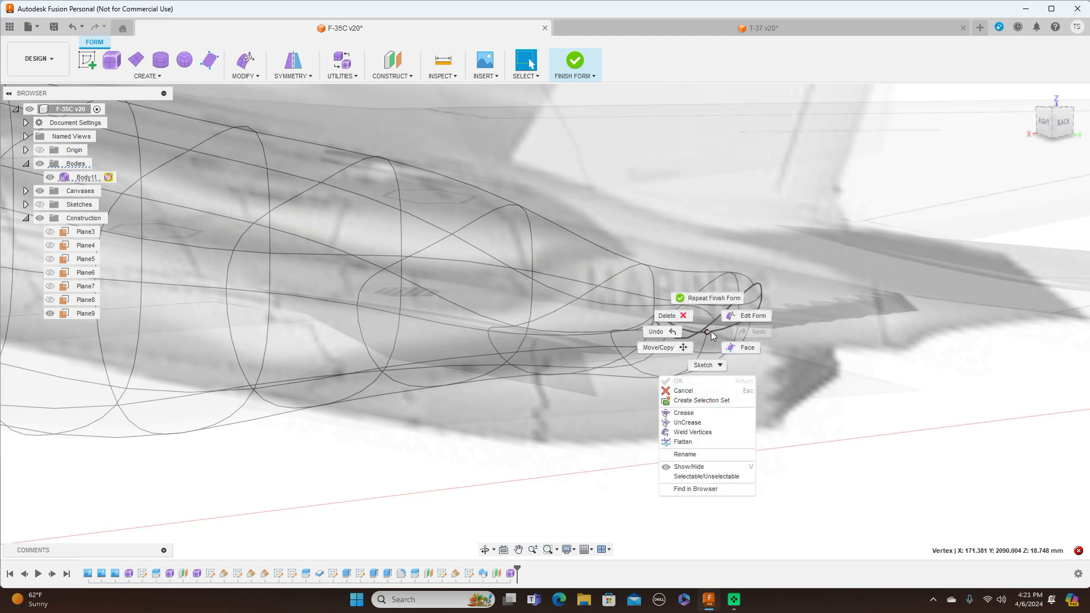
click(737, 315)
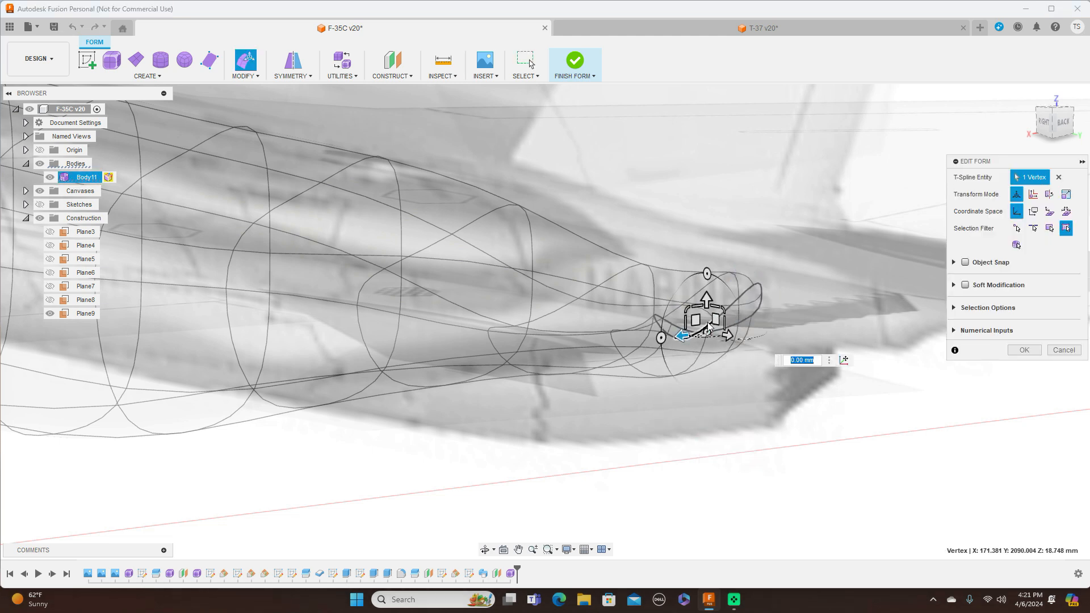
mouse_move(698, 327)
mouse_down()
mouse_move(696, 312)
mouse_move(694, 337)
mouse_move(695, 272)
mouse_move(696, 325)
mouse_up()
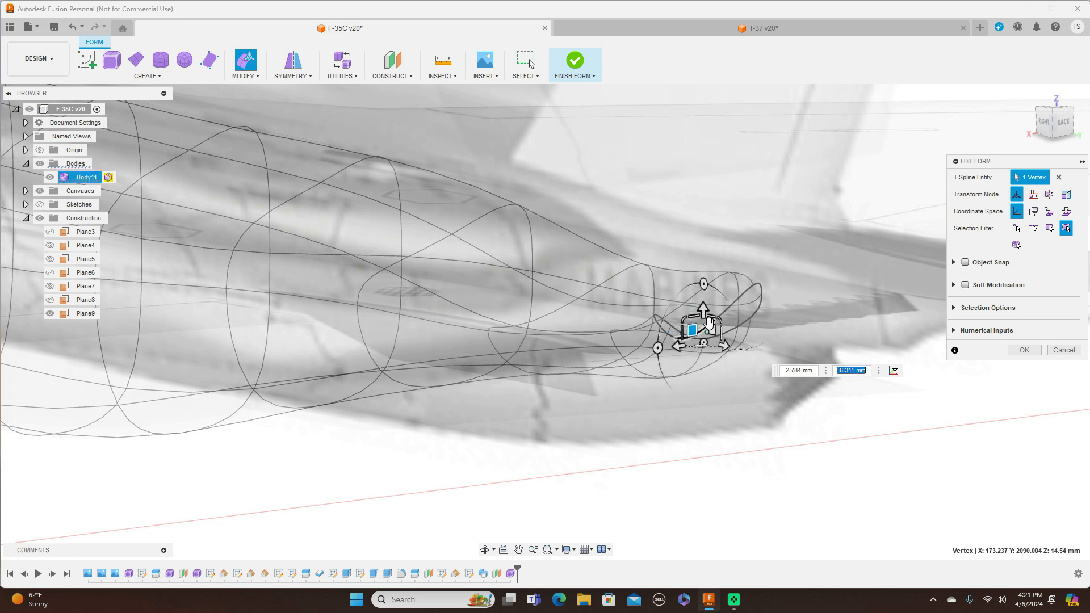
Step: Move the crossing upper edge of the tail-end opening about 9.1 mm inward and 31.9 mm up to open the gap
scroll(709, 322, up, 1)
scroll(710, 322, up, 4)
click(715, 323)
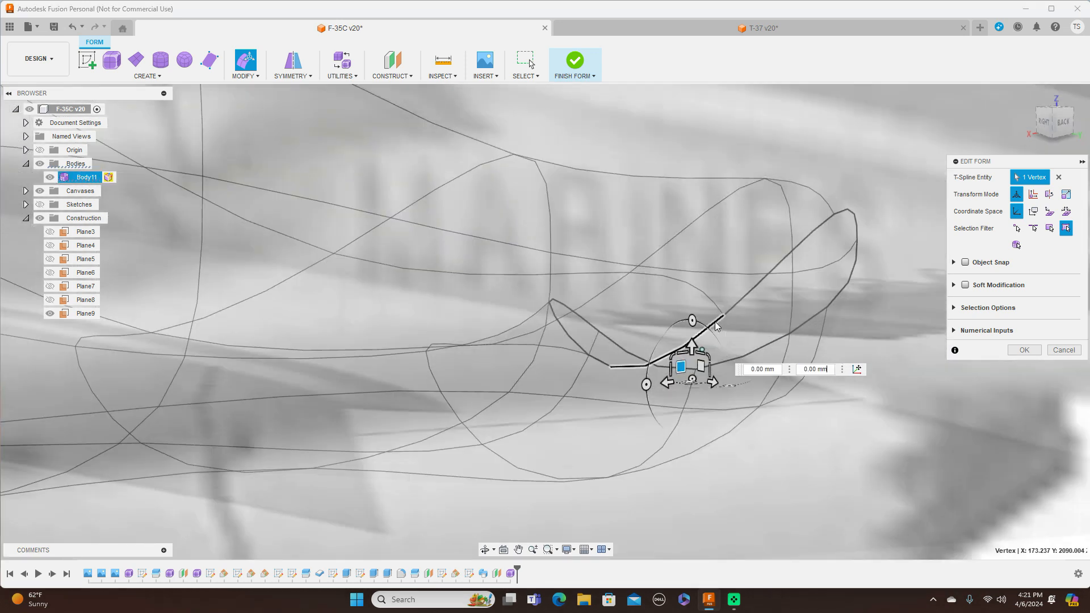
drag(657, 328, 691, 247)
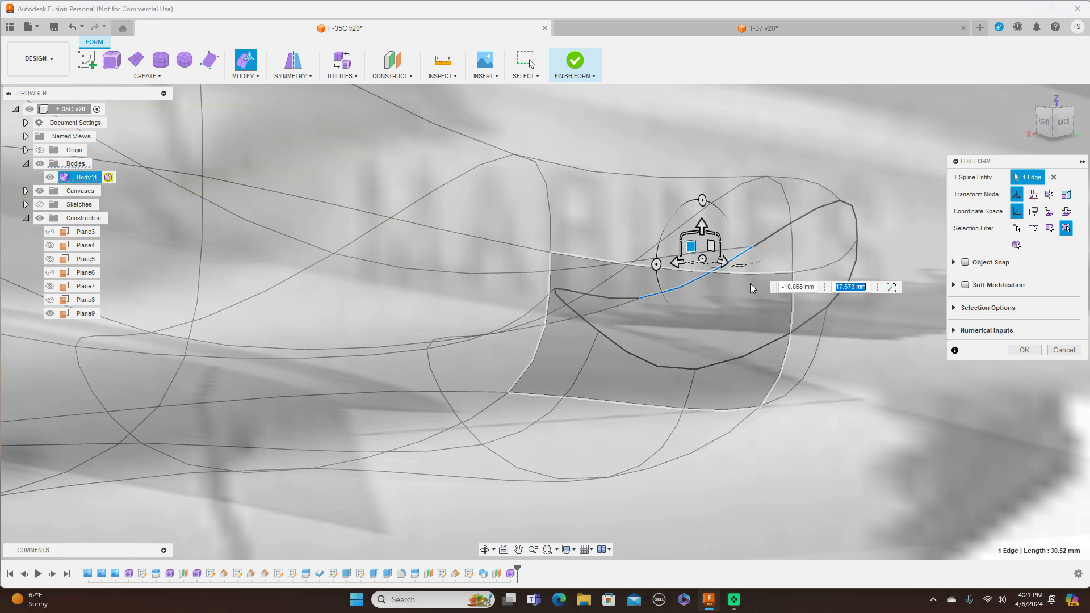
drag(690, 246, 688, 183)
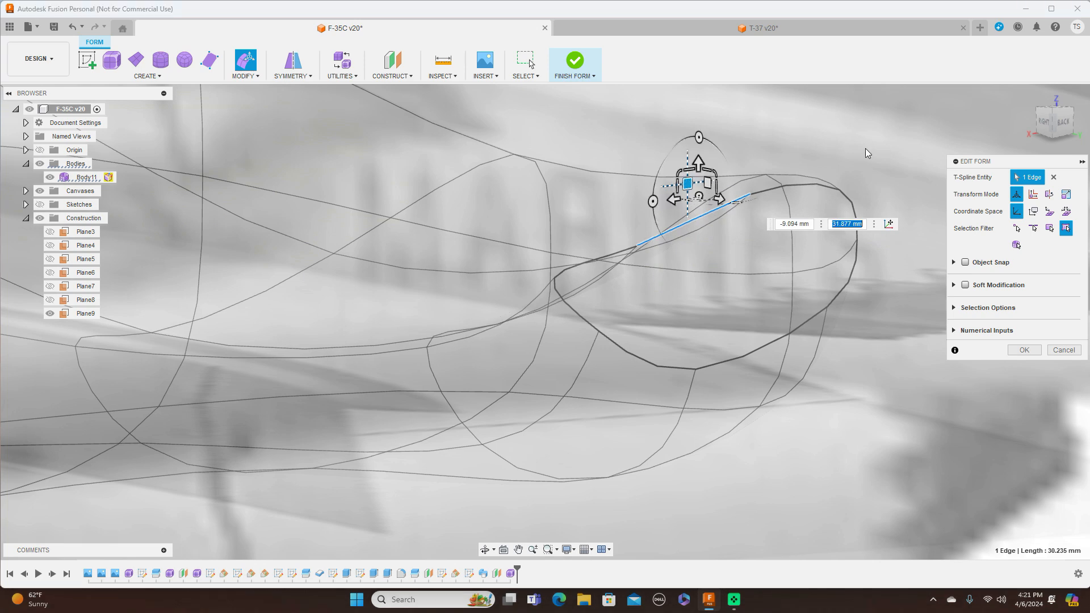
Step: Lower the whole tail-end edge ring about 15.6 mm and shift it 0.4 mm forward against the side canvas
click(1044, 122)
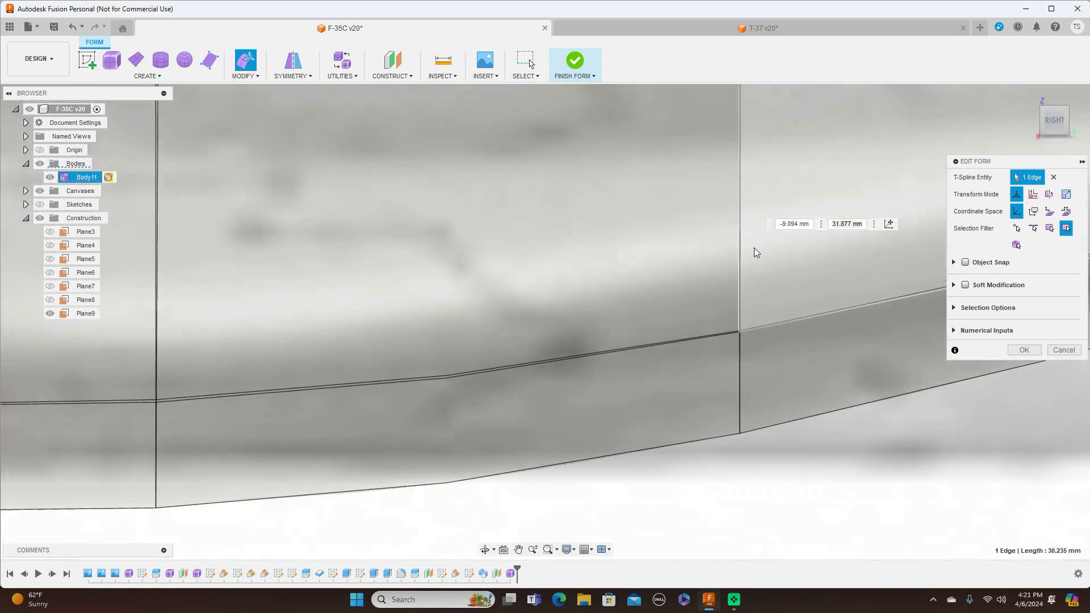
scroll(761, 248, down, 10)
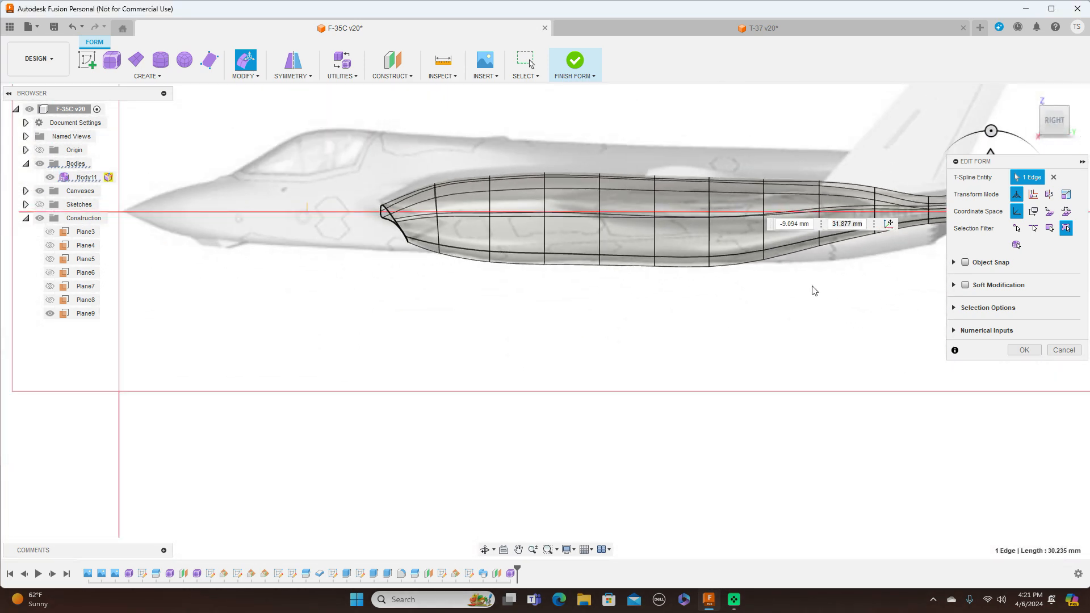
scroll(796, 307, down, 1)
middle_drag(796, 307, 517, 318)
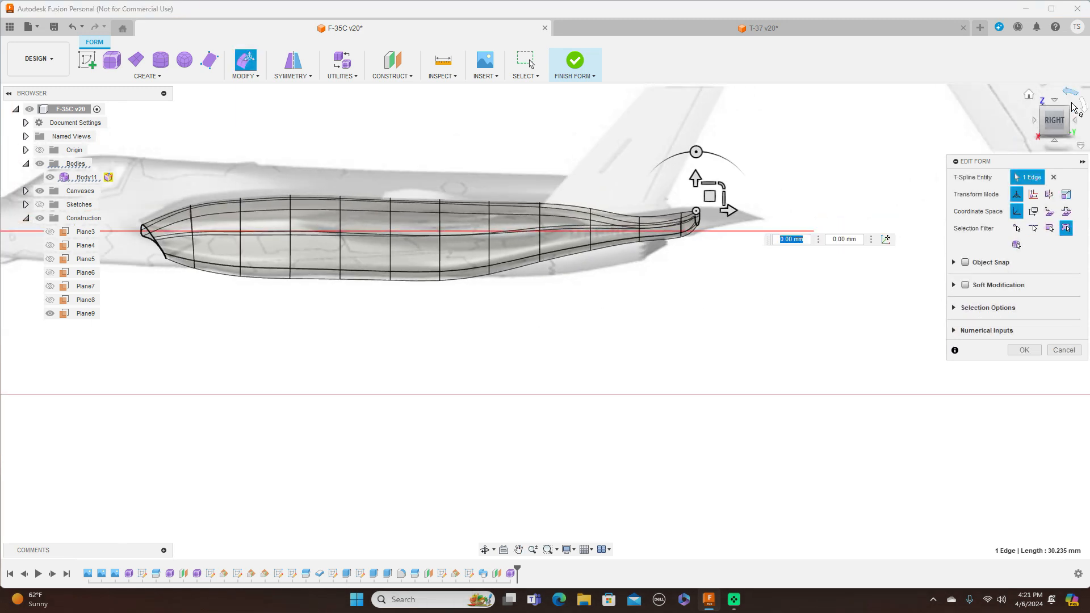
click(1077, 121)
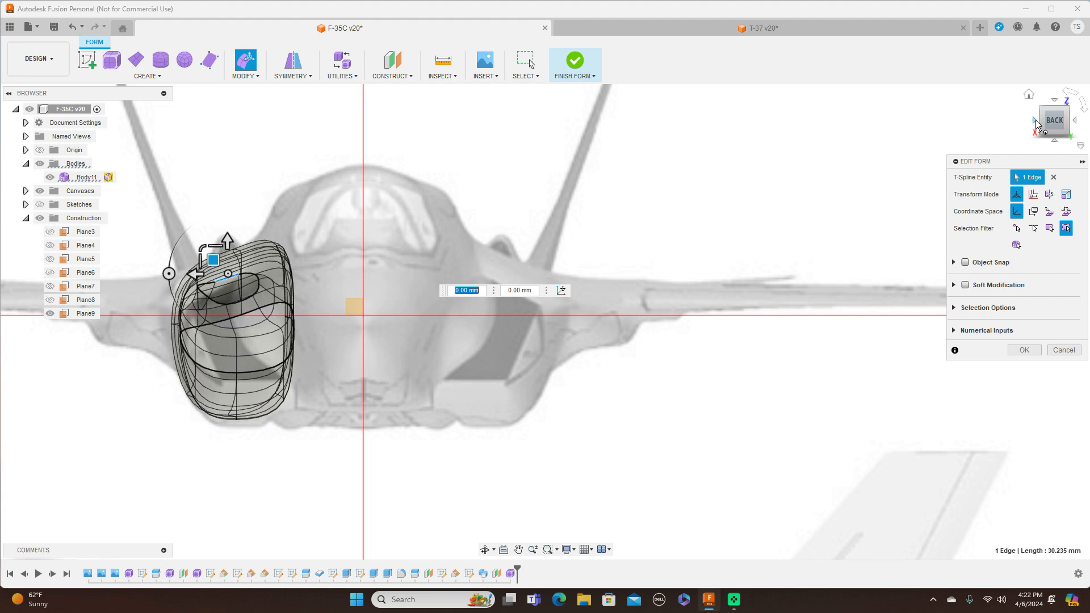
click(1035, 121)
scroll(806, 352, down, 3)
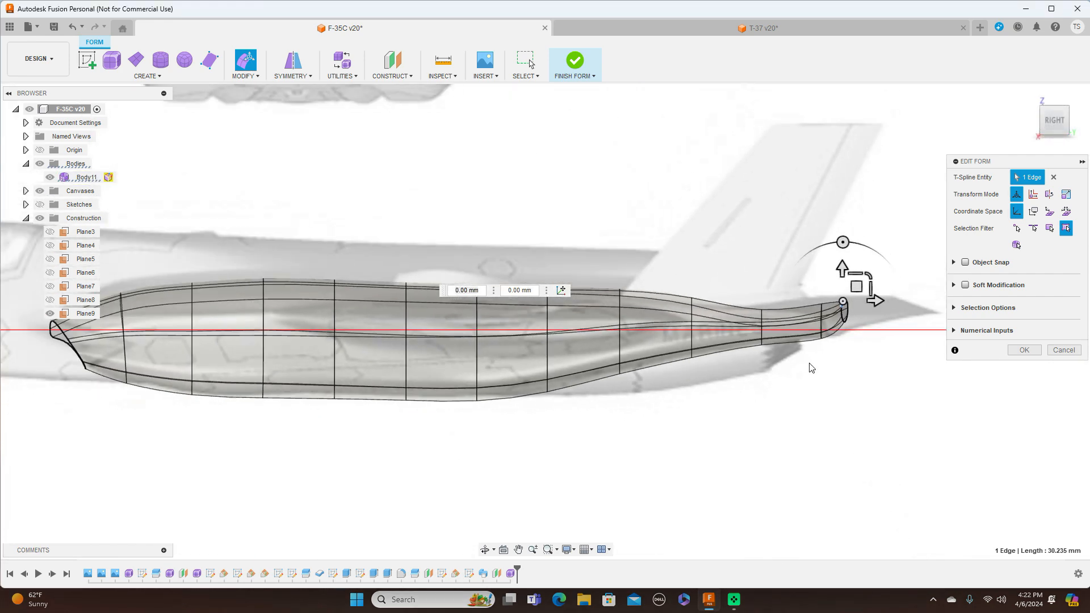
middle_drag(834, 382, 712, 365)
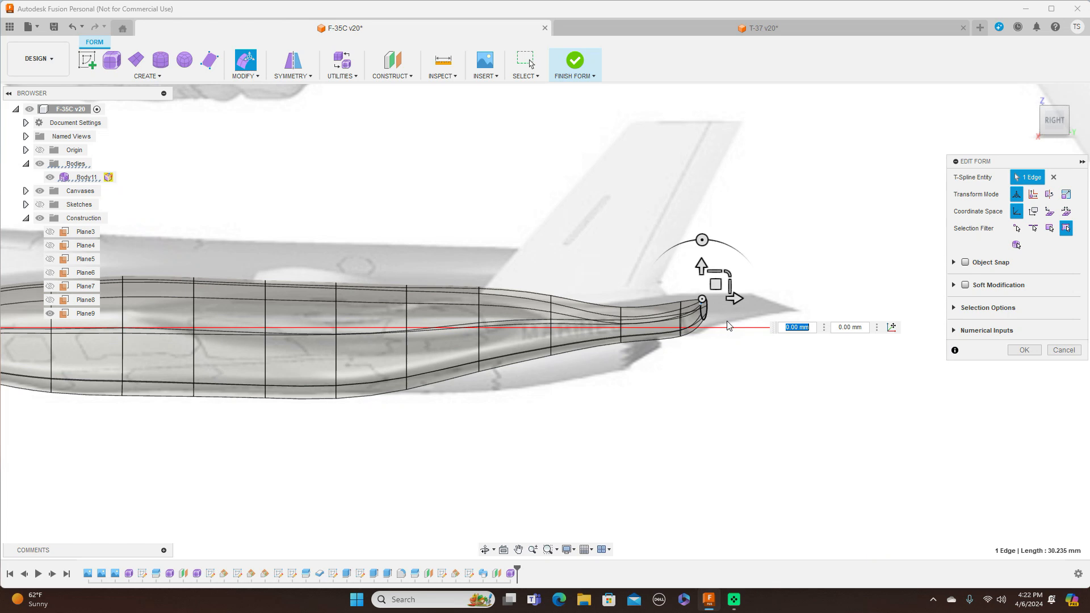
scroll(726, 317, up, 3)
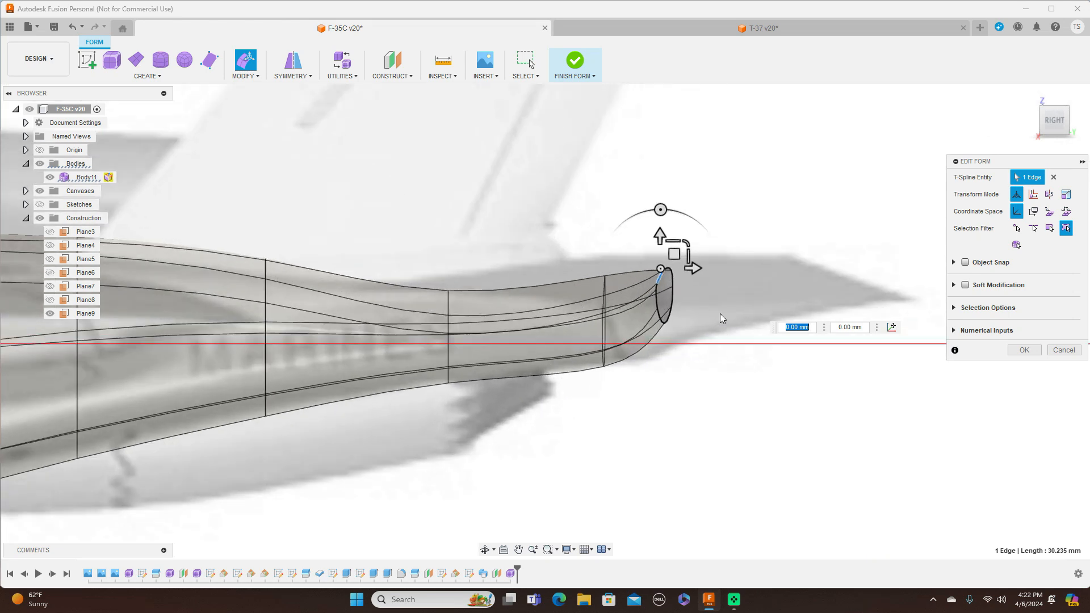
double_click(657, 296)
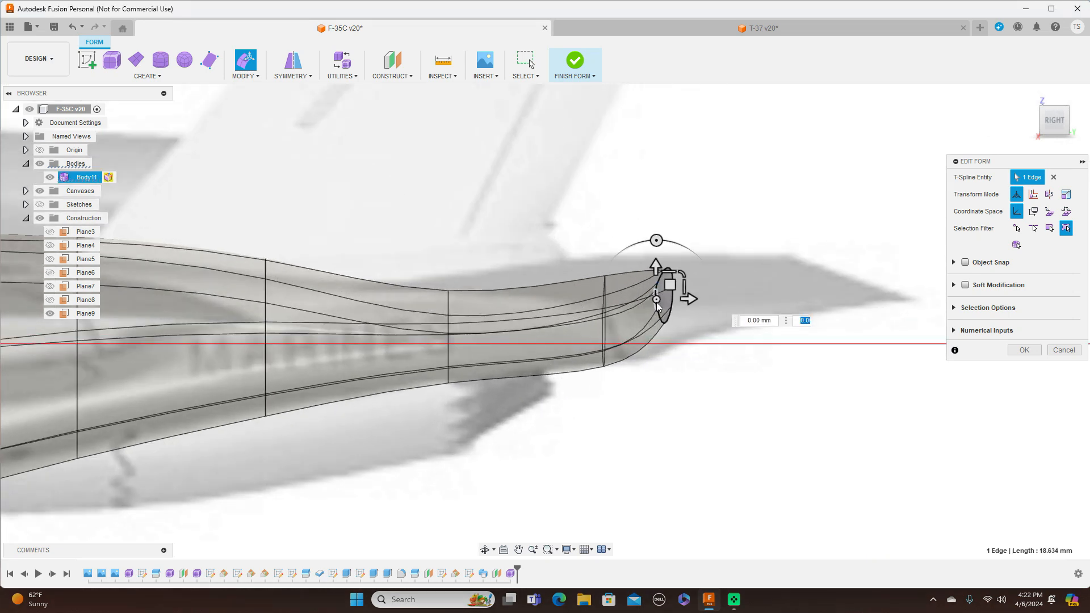
drag(682, 278, 681, 302)
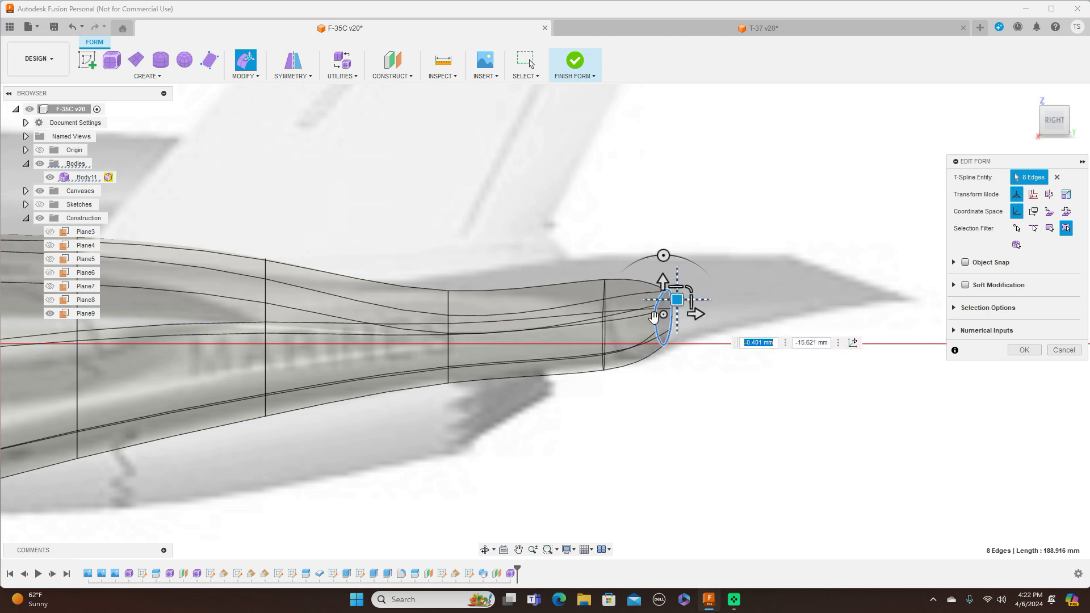
Step: Raise the edge ring just ahead of the tail end about 5 mm and shift it 1.2 mm rearward
double_click(603, 327)
drag(629, 301, 618, 304)
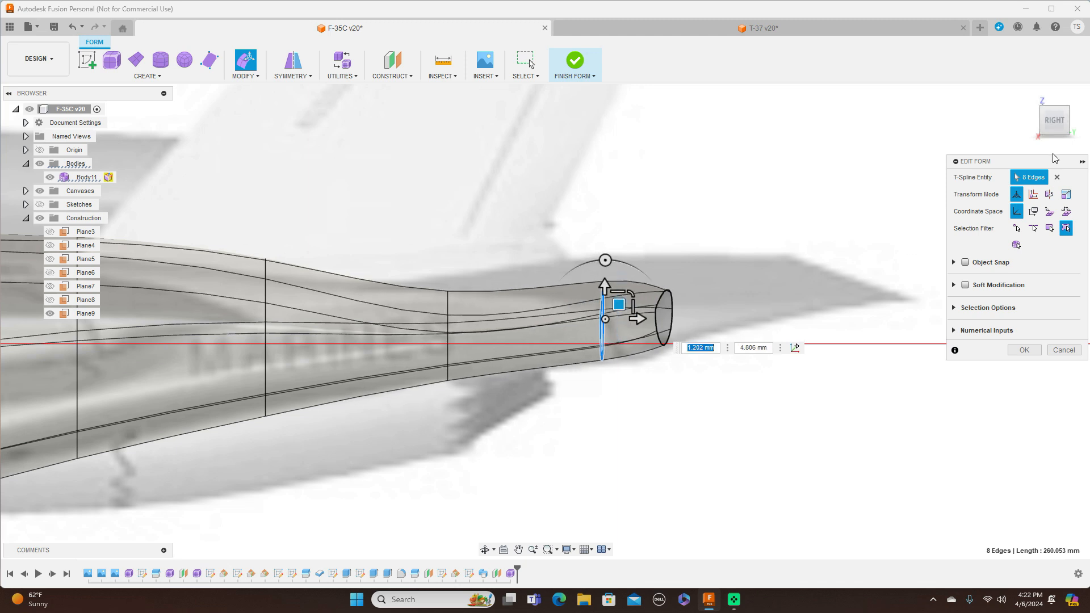
click(1077, 125)
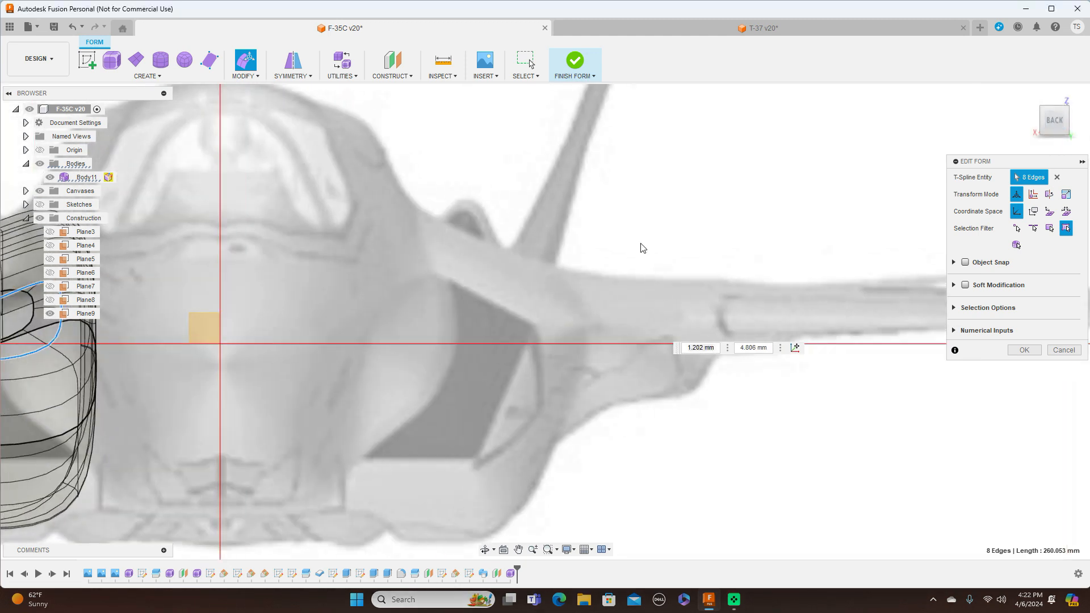
middle_drag(513, 273, 692, 281)
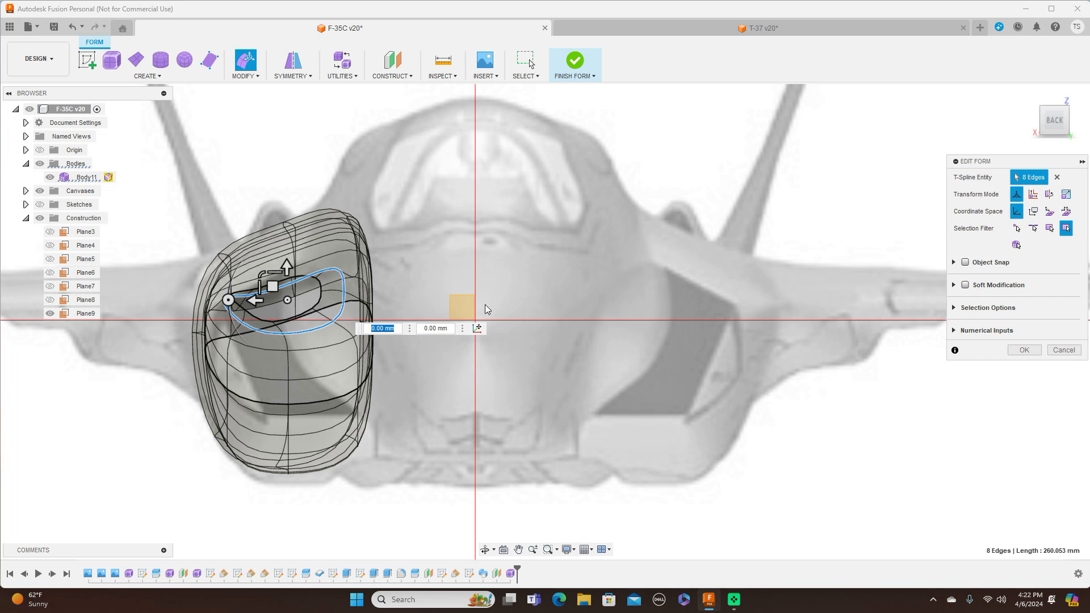
scroll(513, 325, down, 2)
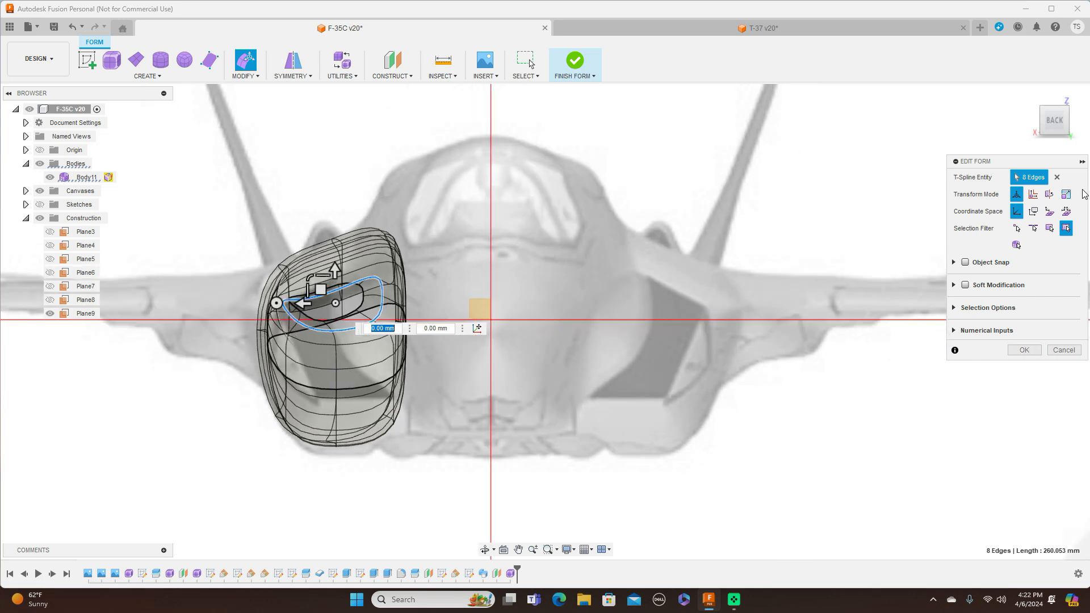
Step: Check the form from the front, accept the form edits and finish the form
click(1034, 121)
click(1034, 121)
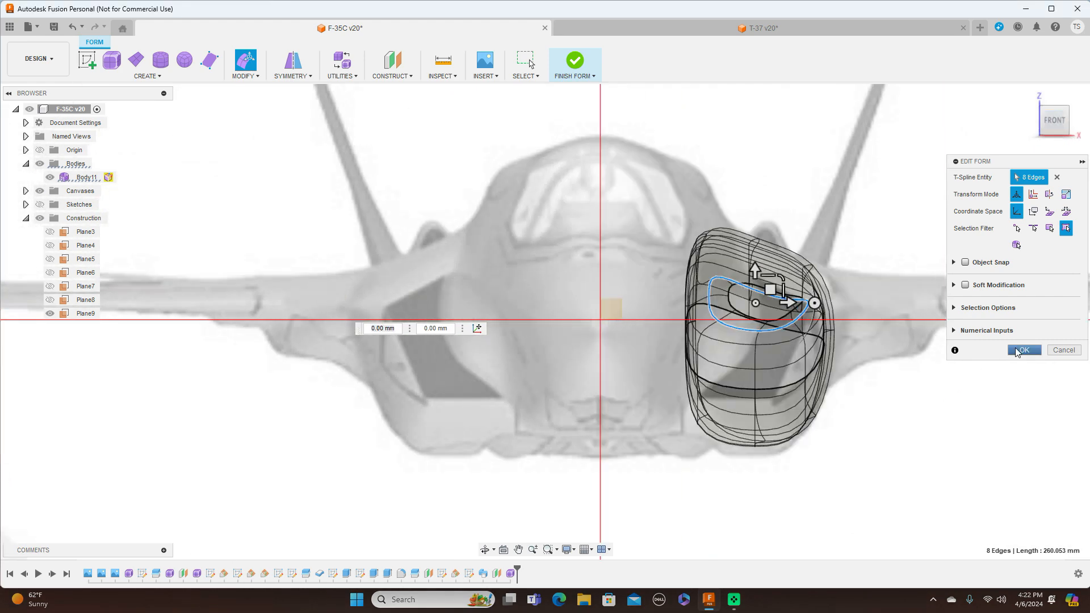
click(1018, 350)
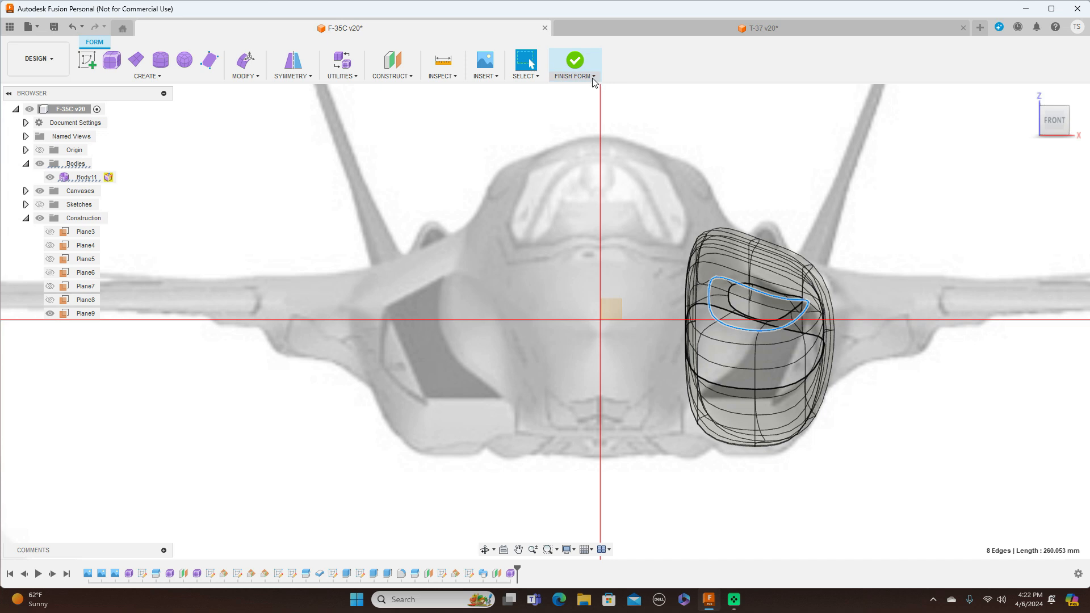
click(575, 61)
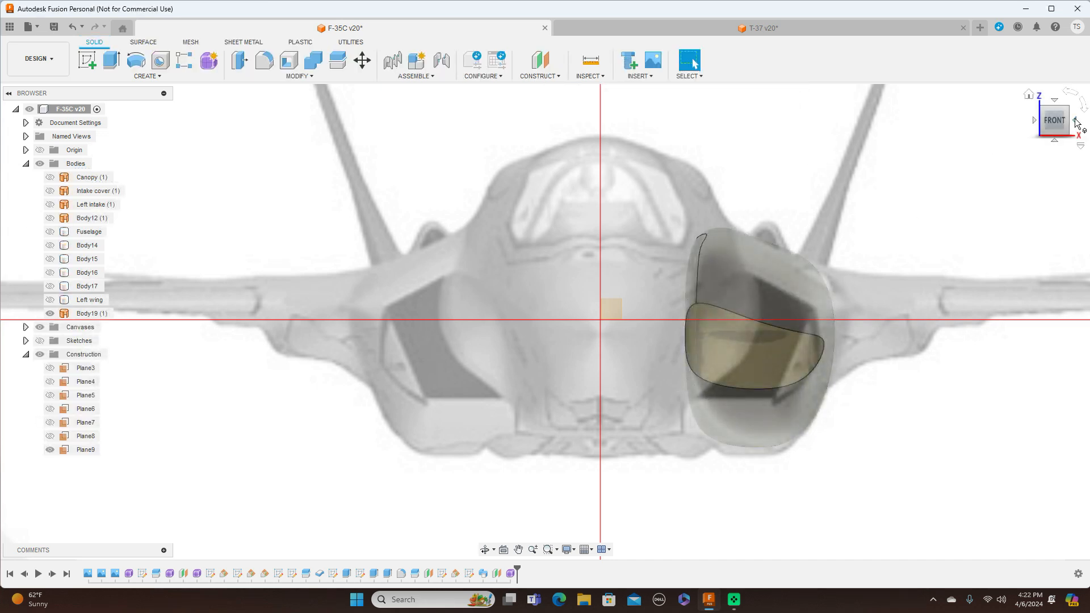
Step: Show the Fuselage and Canopy bodies beside the new side body and hide the canvases
click(1077, 123)
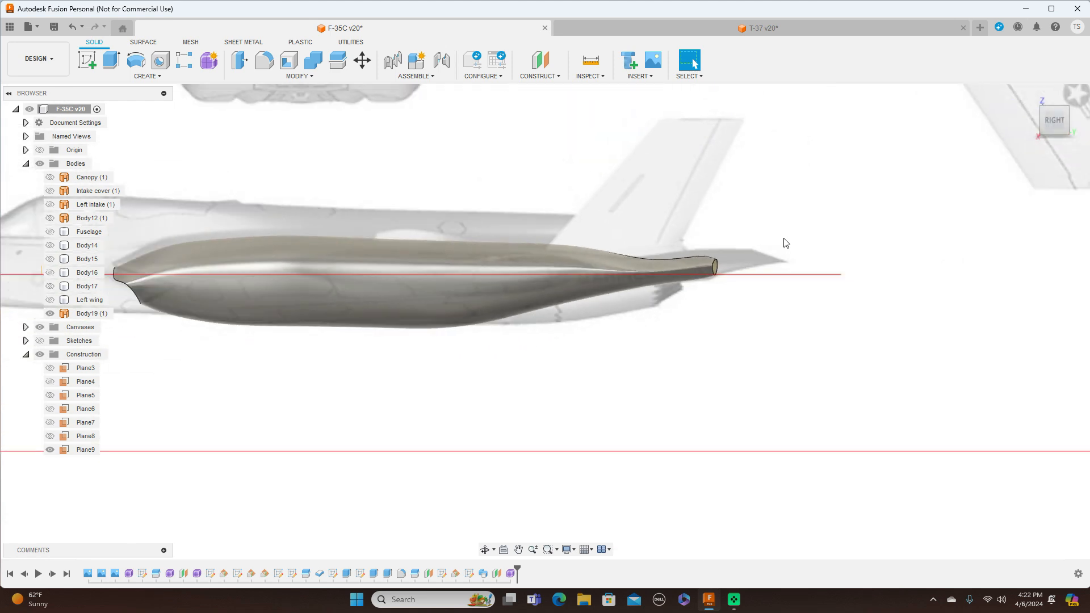
scroll(784, 239, down, 2)
middle_drag(475, 423, 686, 409)
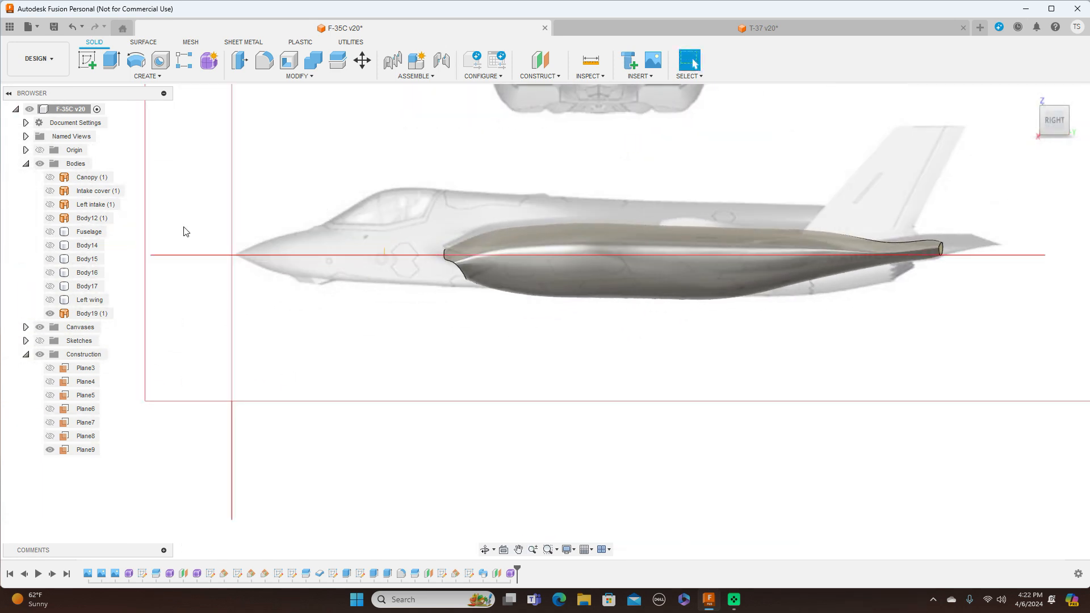
click(89, 232)
click(50, 231)
key(Escape)
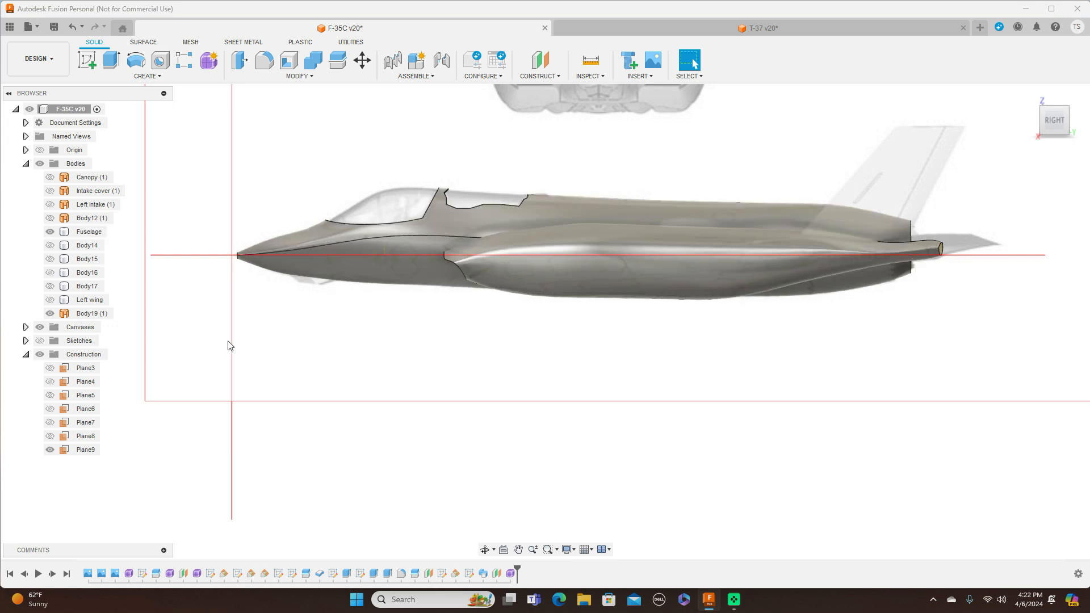
click(39, 327)
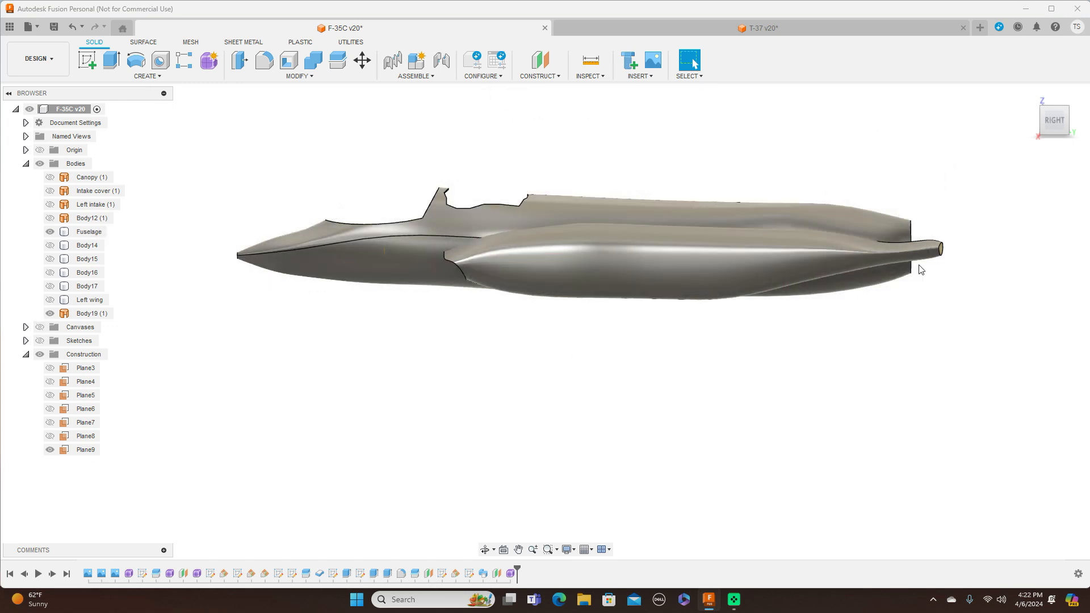
click(53, 178)
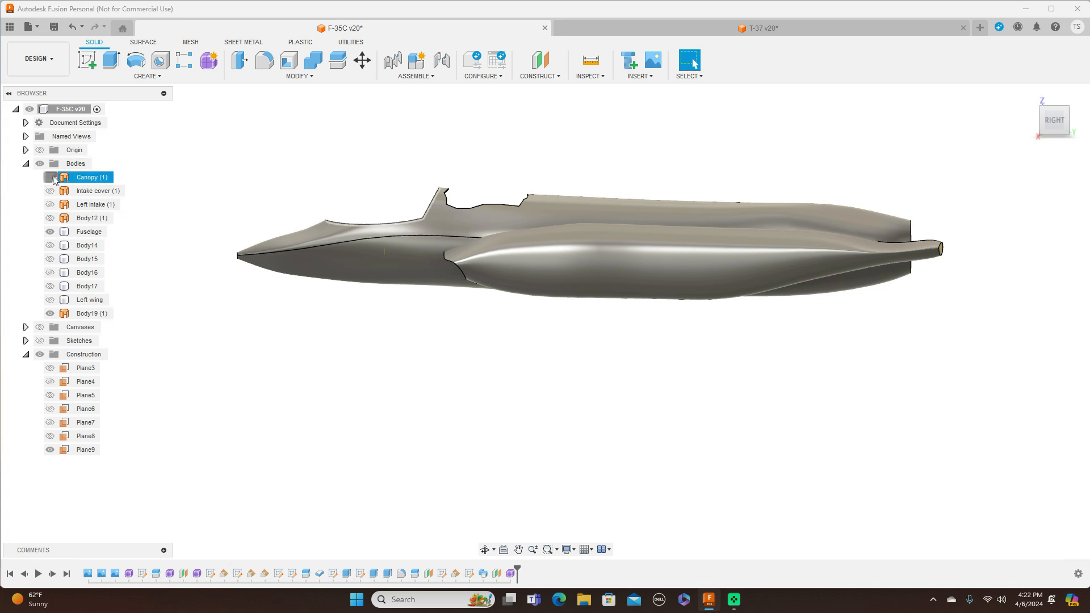
Step: Show the Intake cover body and inspect how the new side body fits the fuselage from the side, front, rear and top
click(51, 191)
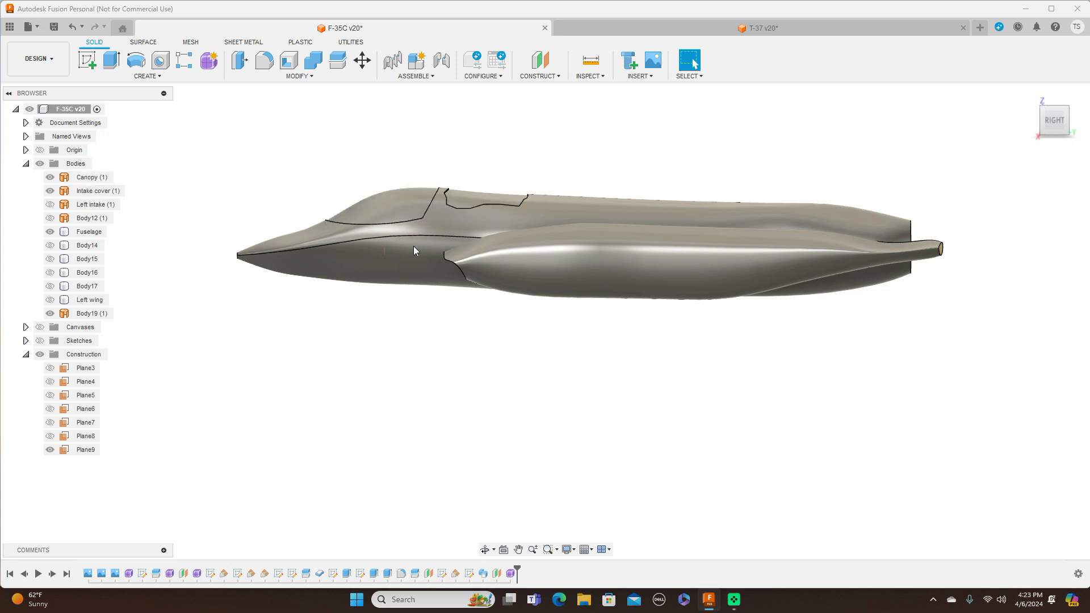
mouse_move(1051, 108)
mouse_down()
mouse_move(1052, 149)
mouse_move(1061, 120)
mouse_up()
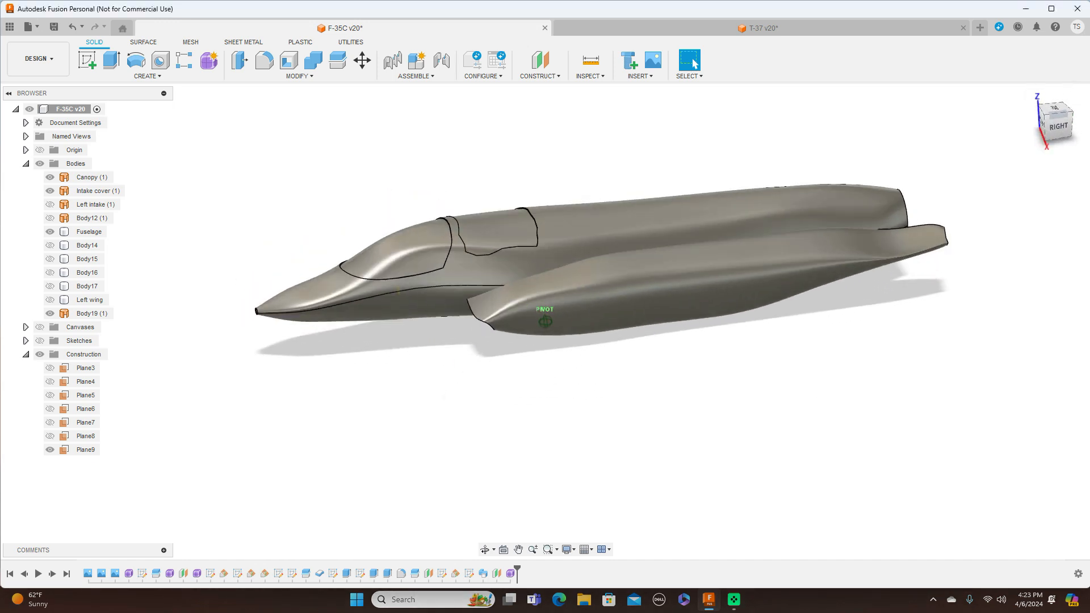
click(1048, 132)
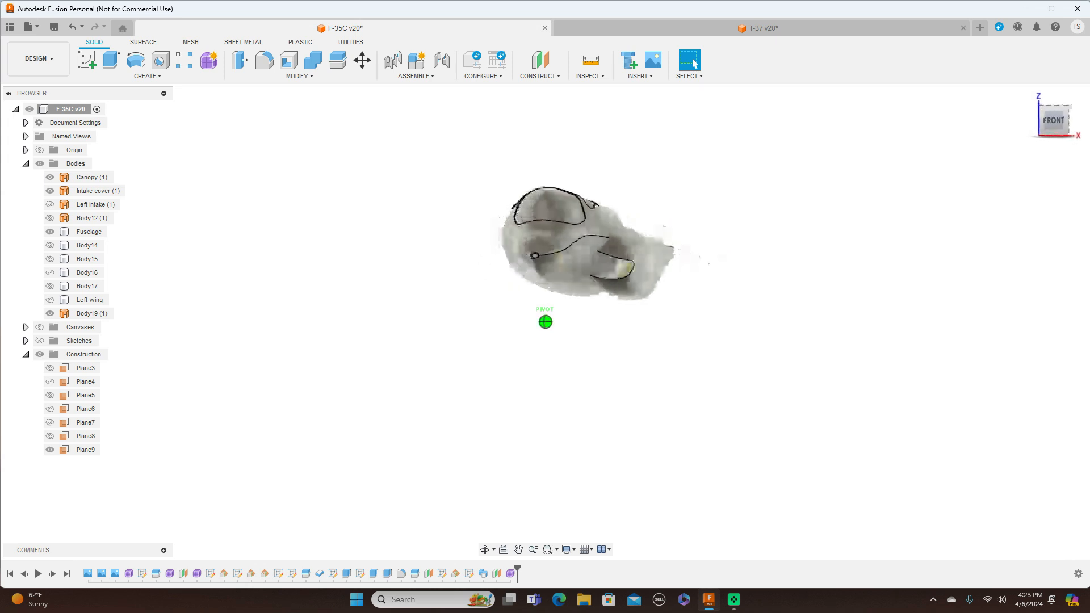
mouse_move(1054, 121)
mouse_down()
mouse_move(991, 127)
mouse_move(977, 159)
mouse_move(989, 163)
mouse_move(1049, 134)
mouse_move(1012, 137)
mouse_move(994, 111)
mouse_up()
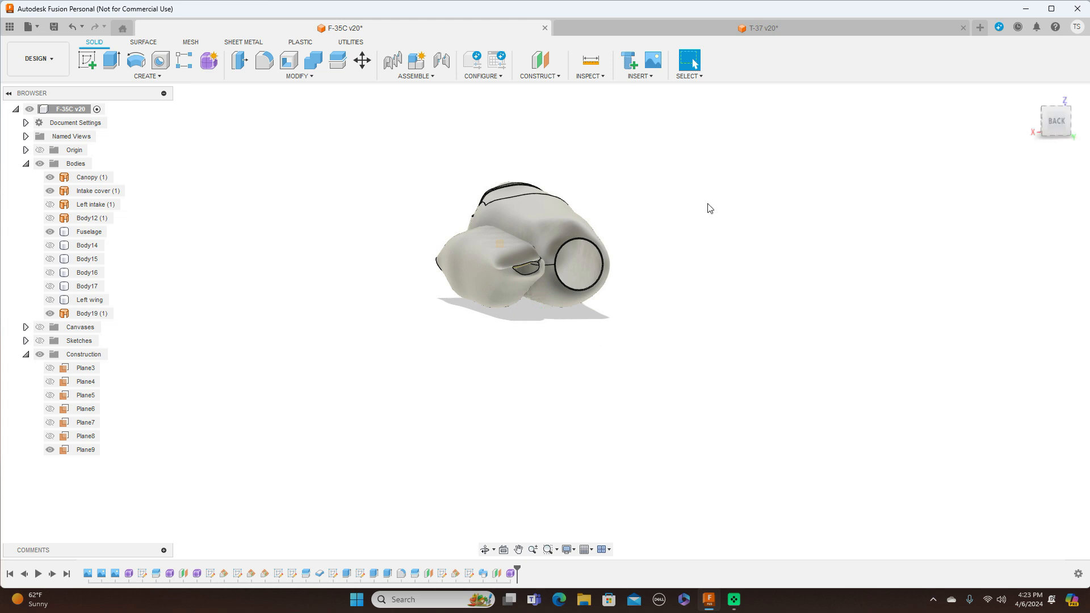
click(525, 243)
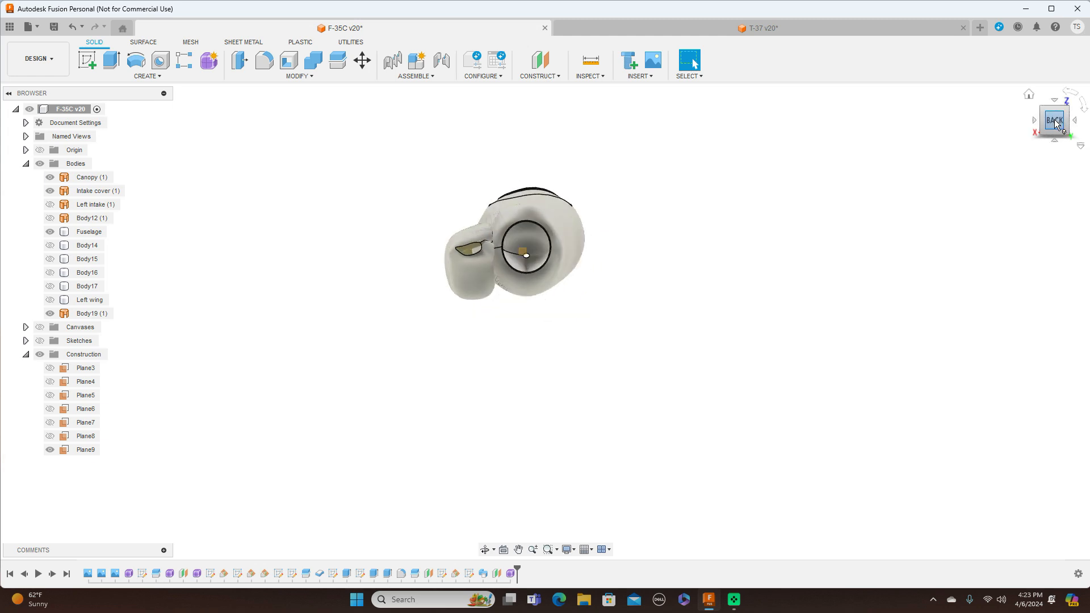
click(1034, 121)
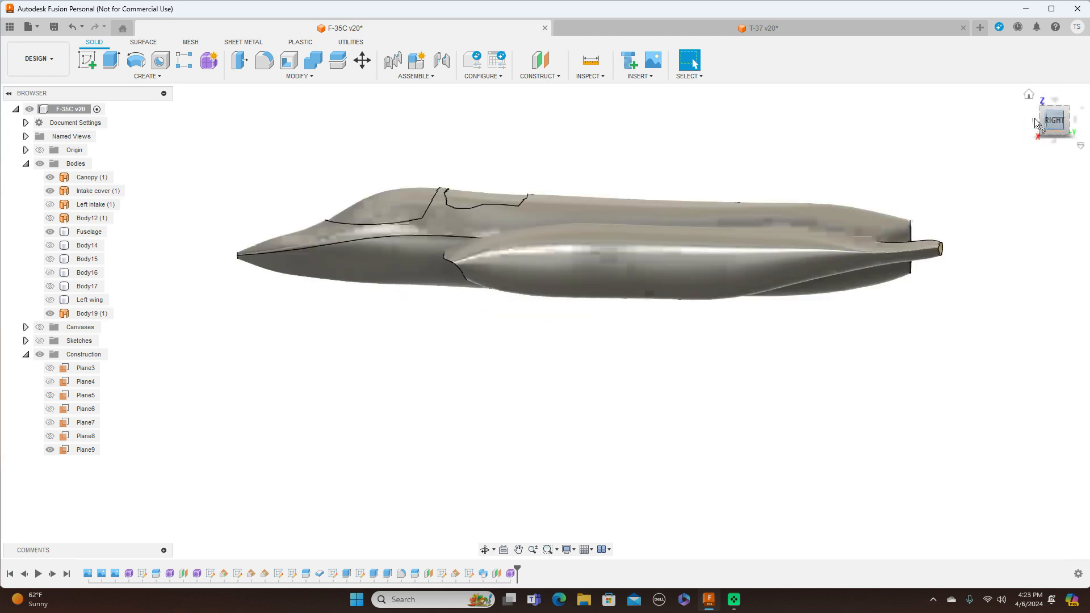
click(1054, 100)
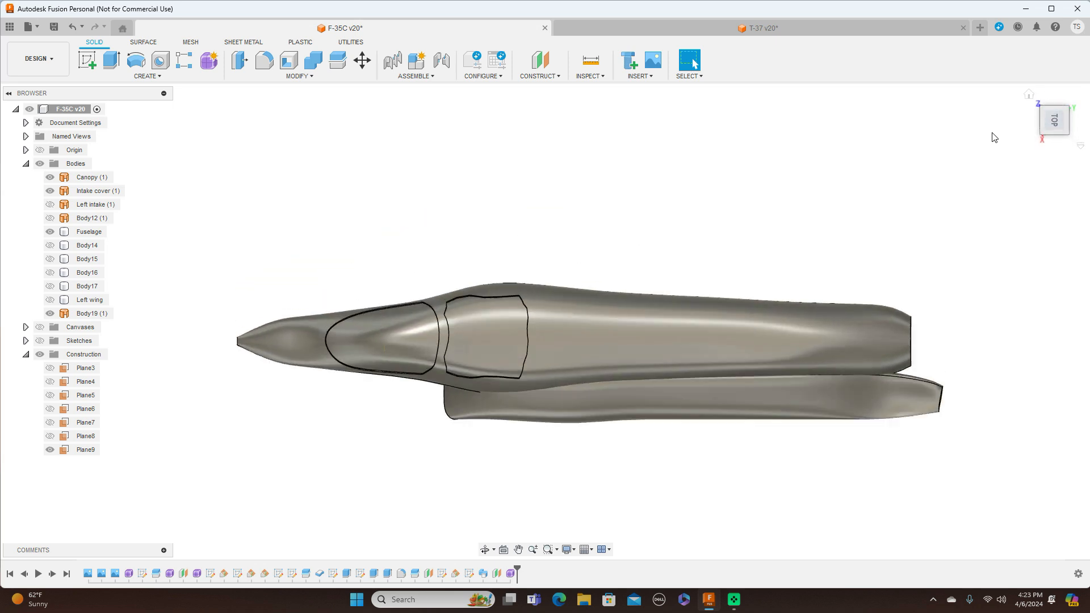
middle_drag(897, 240, 896, 162)
mouse_move(1052, 138)
mouse_down()
mouse_move(1053, 95)
mouse_move(1051, 118)
mouse_move(972, 108)
mouse_move(994, 99)
mouse_up()
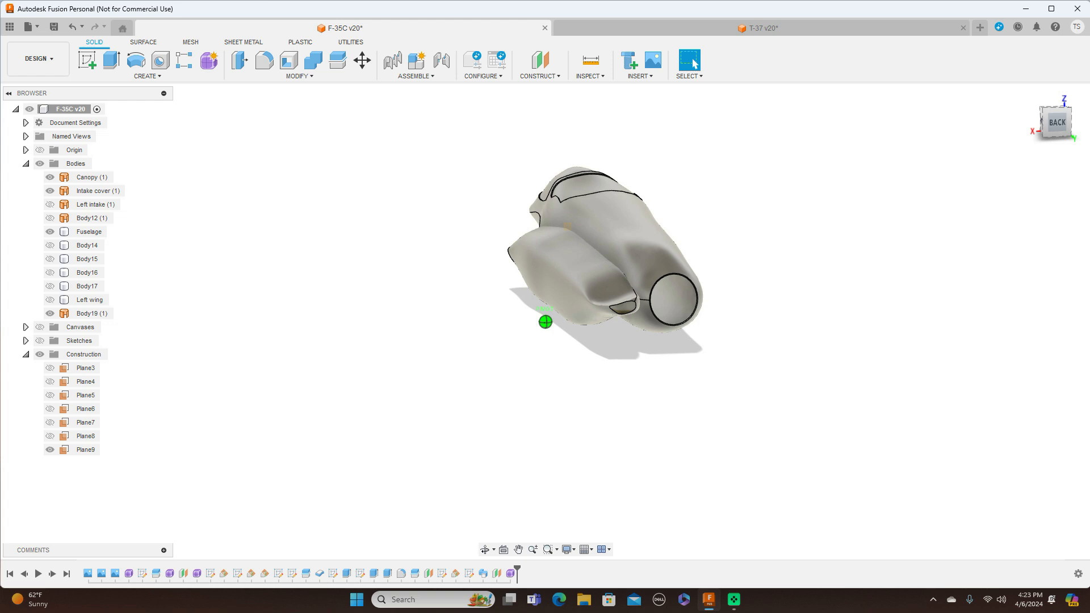
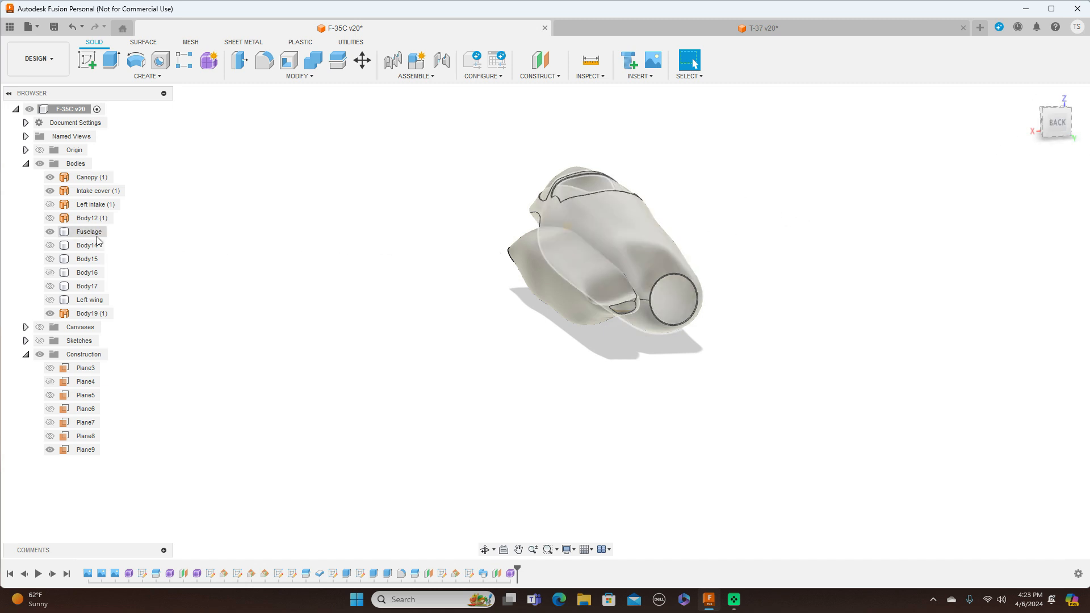
click(80, 233)
right_click(80, 233)
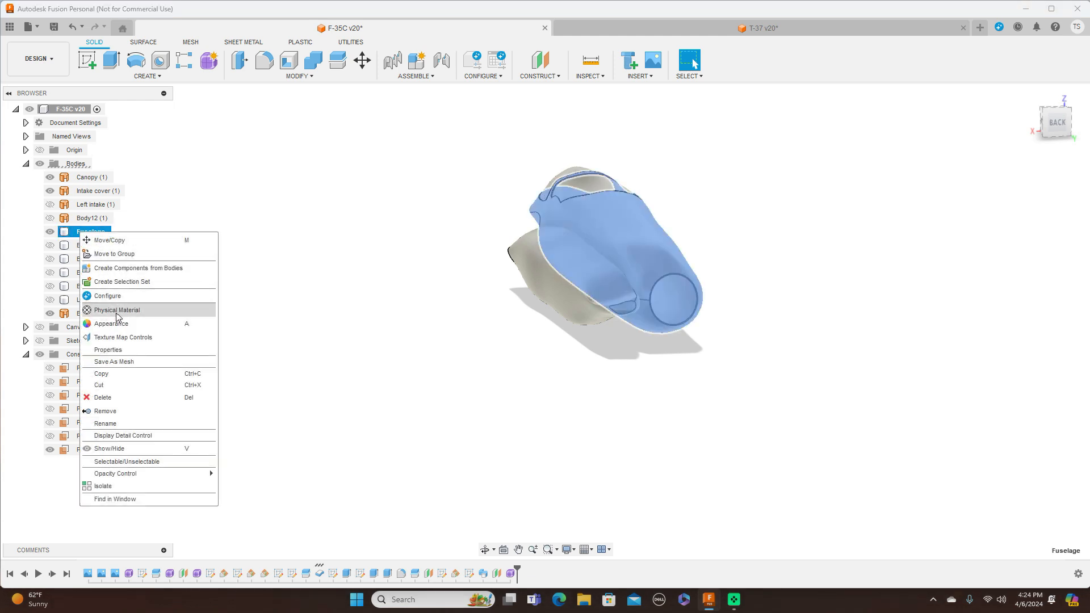
click(361, 315)
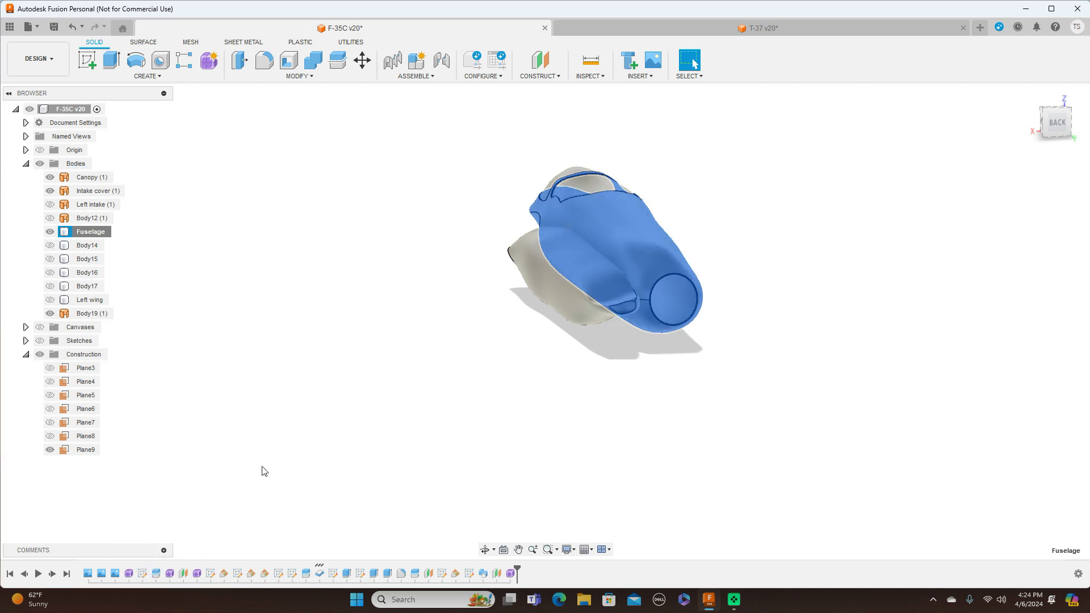
click(259, 489)
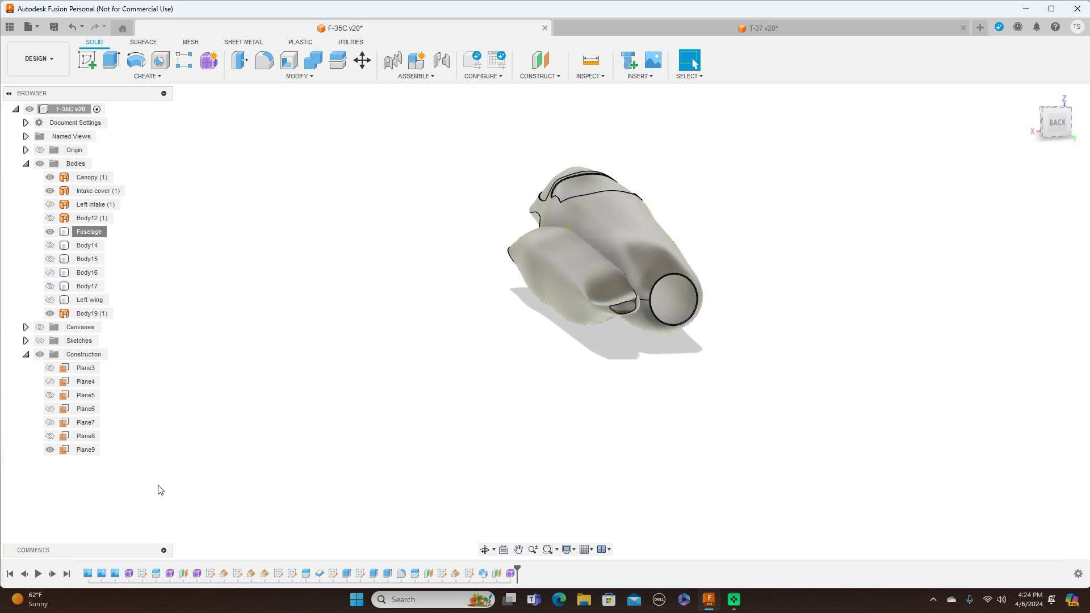
Step: Edit the fuselage form, move four upper-side edges ahead of the tail opening about 14.2 mm outward and 9.2 mm down, and finish the form
right_click(130, 573)
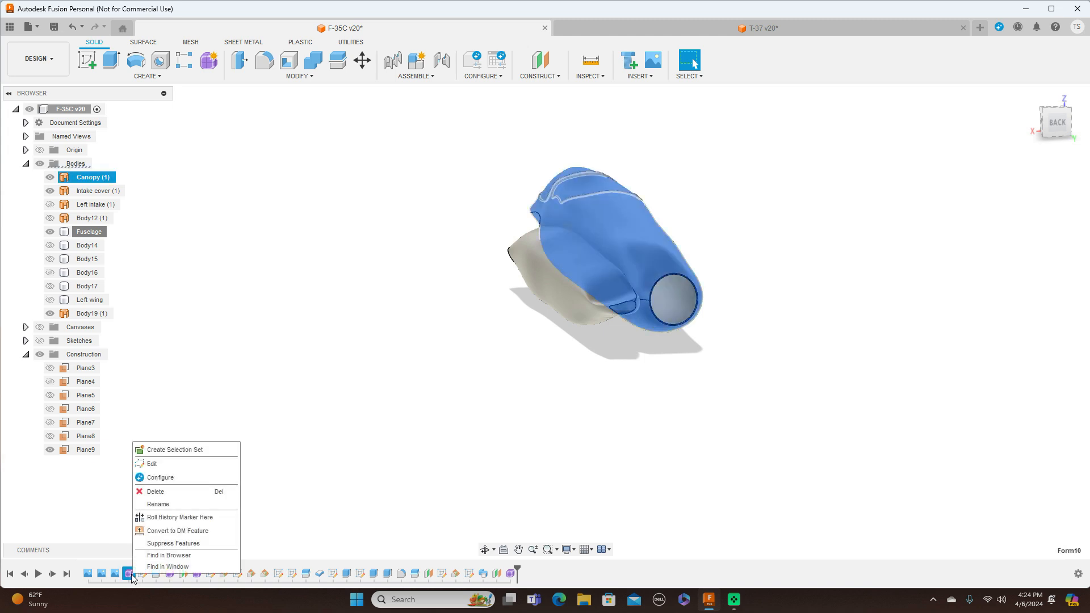
click(170, 471)
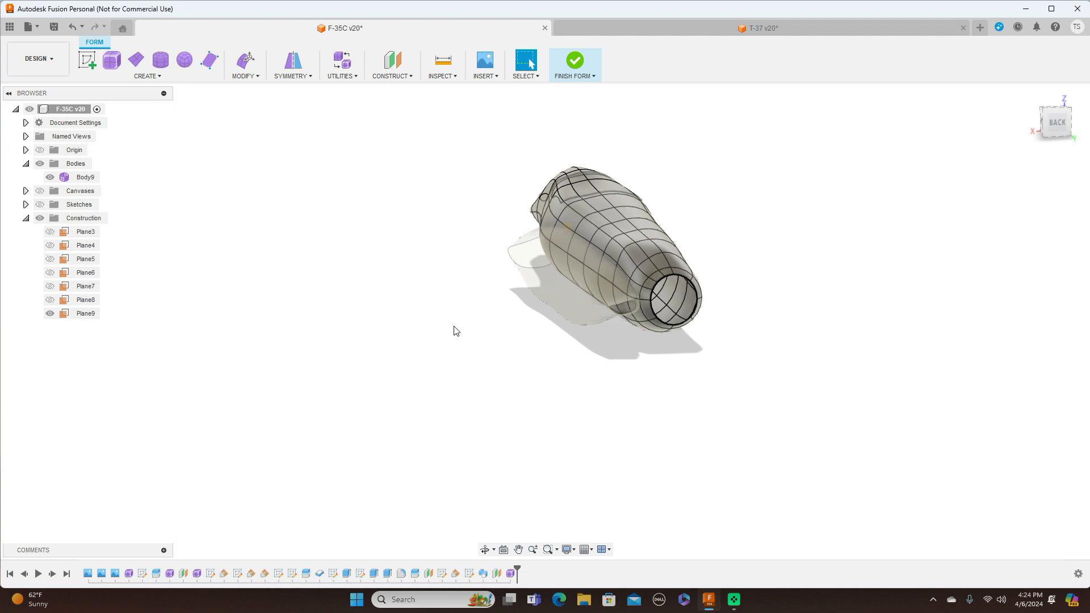
scroll(631, 268, up, 4)
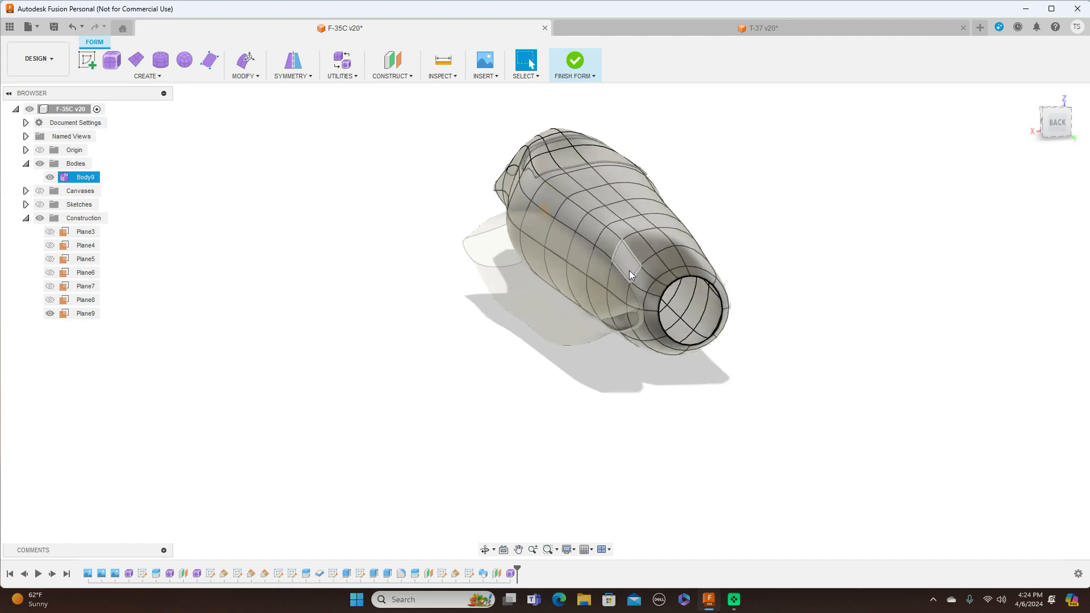
click(623, 282)
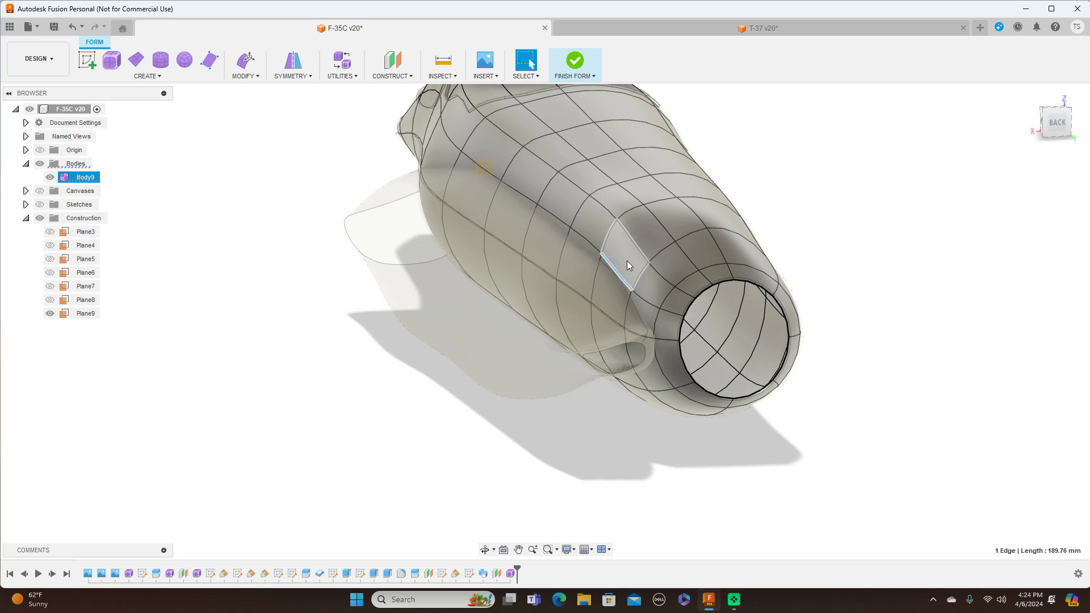
shift+click(595, 244)
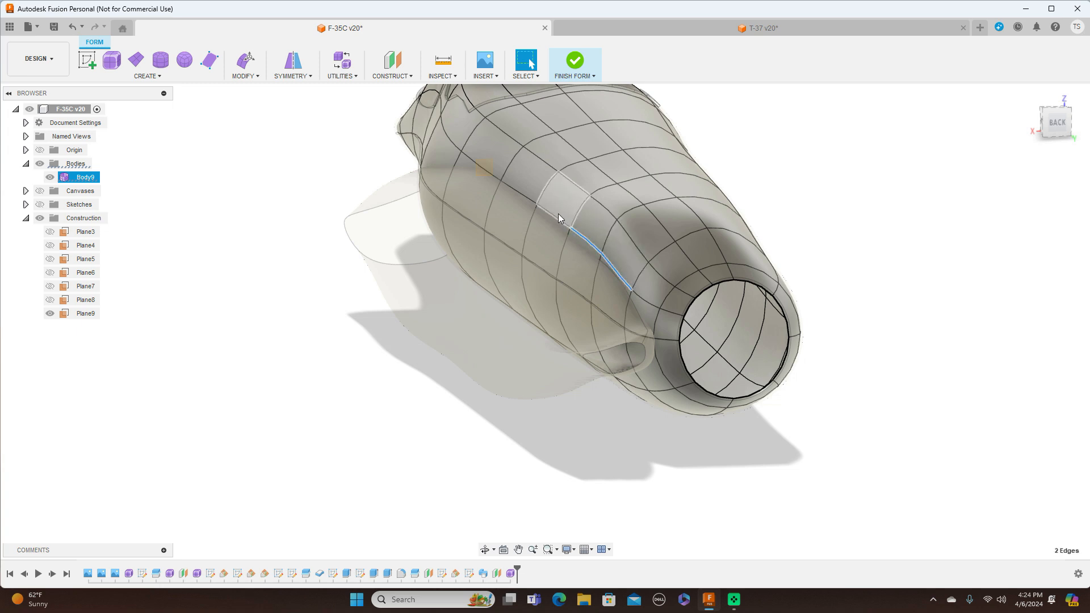
shift+click(557, 218)
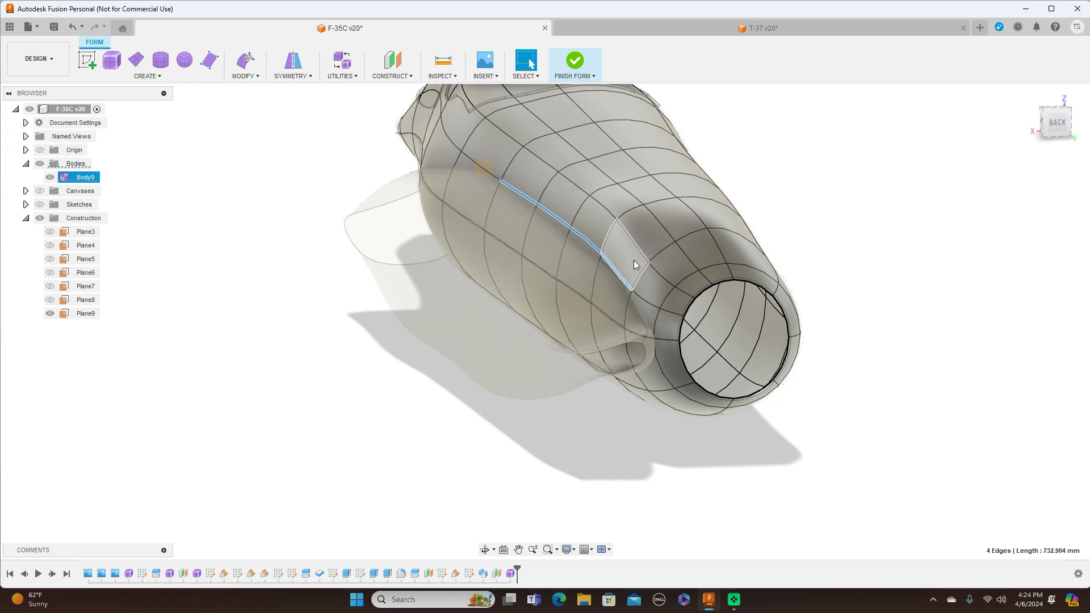
right_click(800, 183)
click(819, 167)
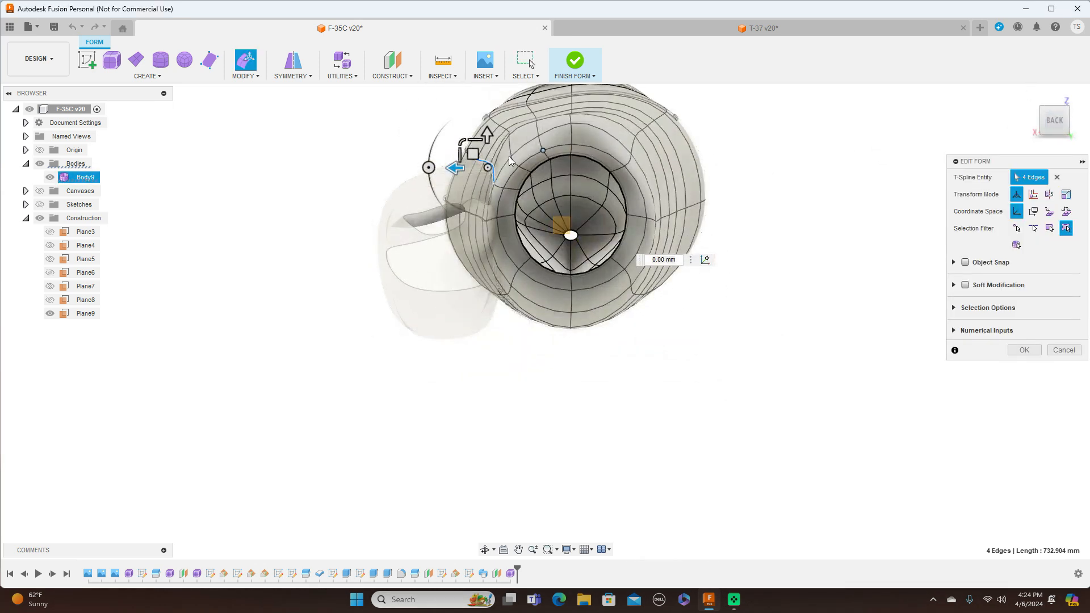
drag(471, 154, 464, 160)
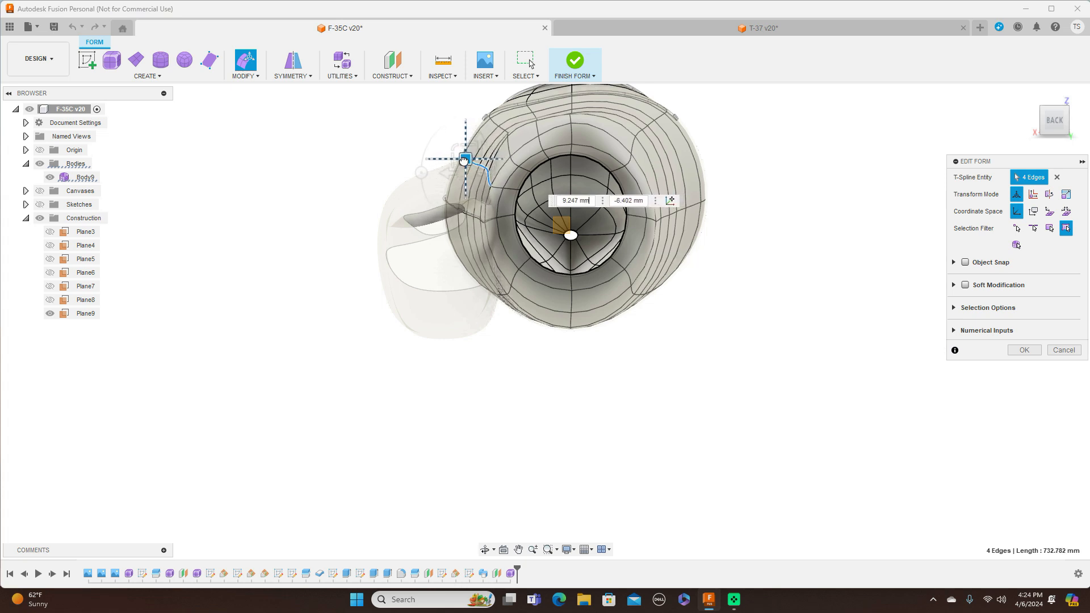
drag(464, 160, 462, 161)
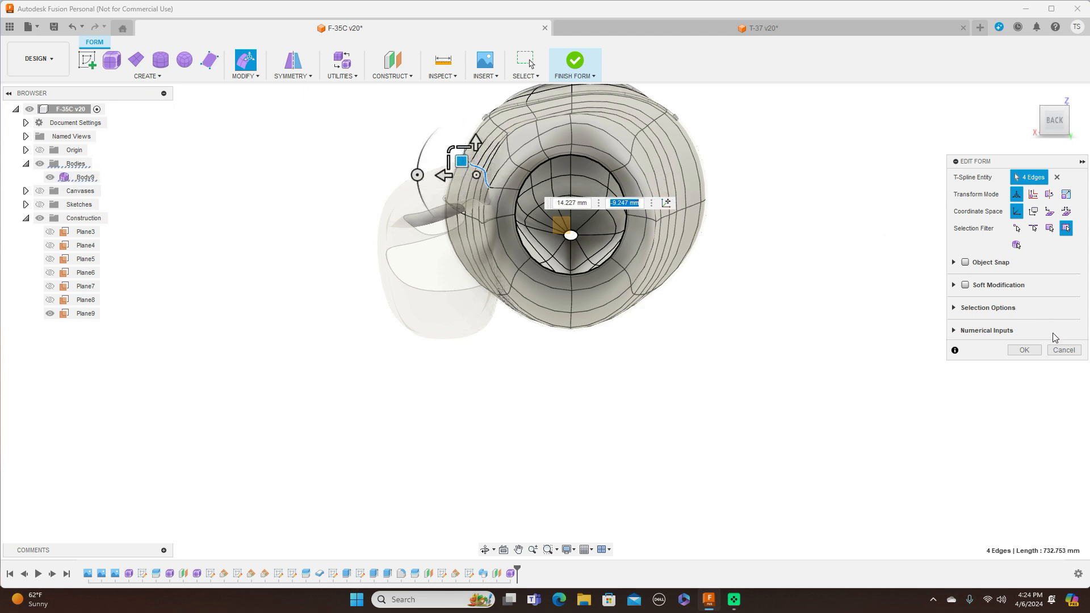
click(1025, 350)
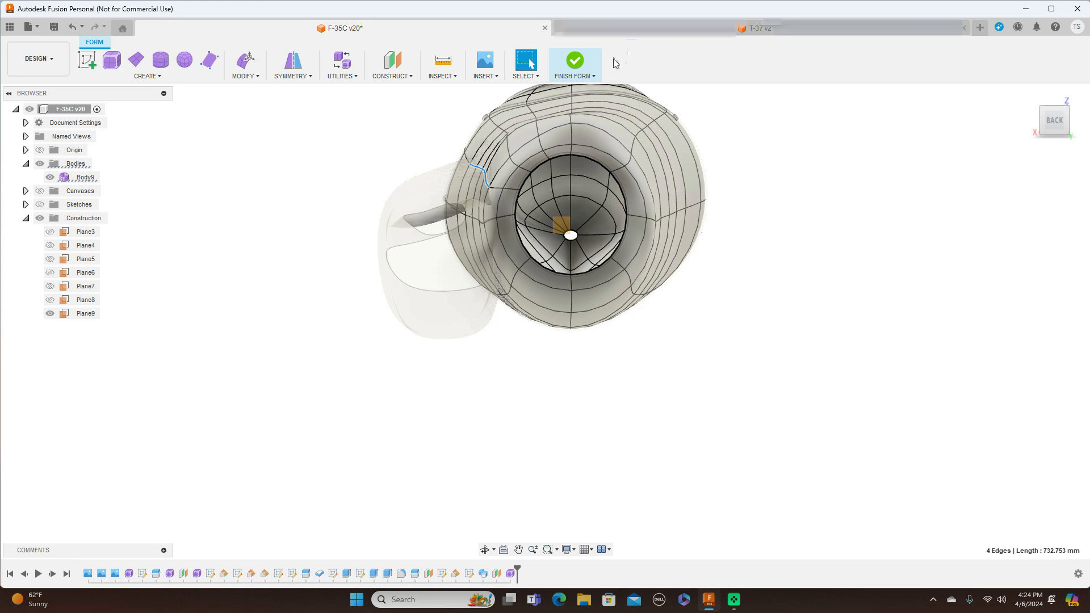
click(592, 76)
click(579, 89)
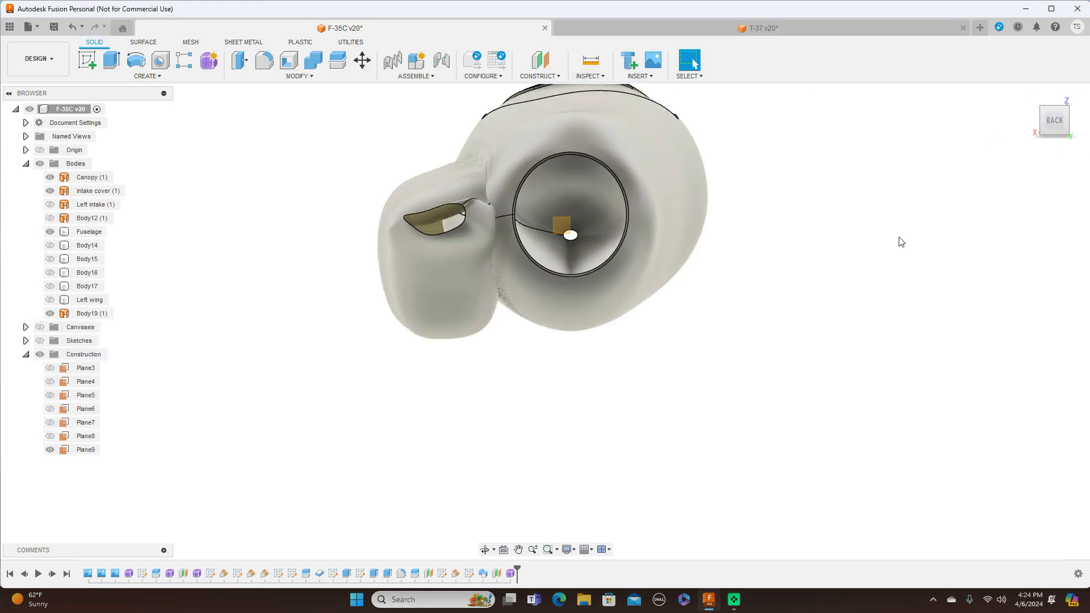
Step: Examine the reshaped fuselage and the side body together from the rear, side, top and front
scroll(926, 236, down, 1)
mouse_move(1042, 128)
mouse_down()
mouse_move(1077, 130)
mouse_move(1087, 164)
mouse_move(1053, 133)
mouse_up()
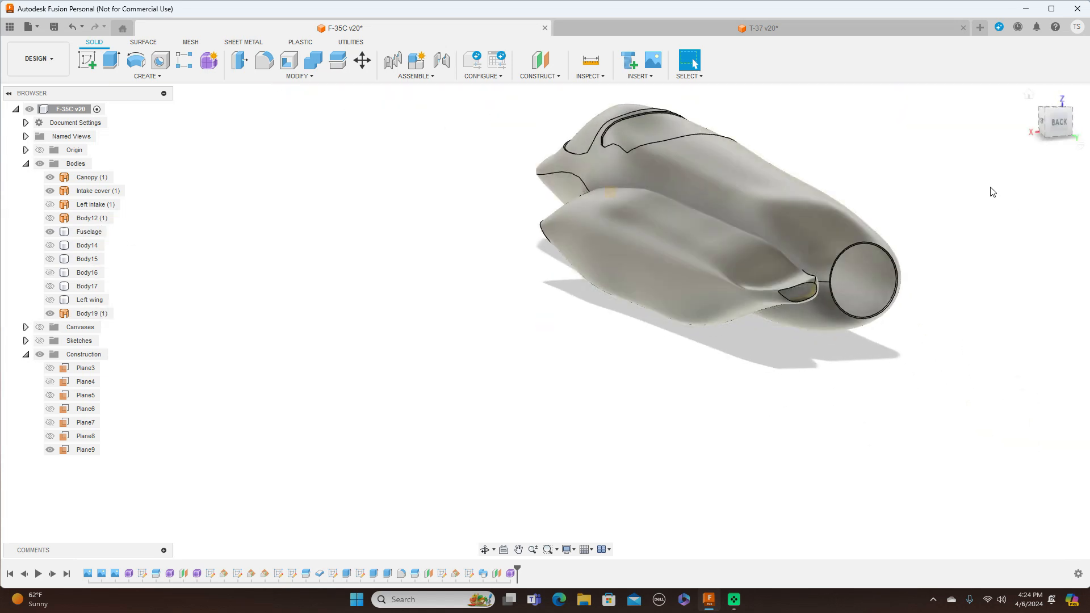
scroll(988, 193, down, 1)
mouse_move(1049, 133)
mouse_down()
mouse_move(1087, 130)
mouse_move(1021, 117)
mouse_move(1030, 112)
mouse_up()
drag(971, 145, 967, 140)
middle_drag(961, 156, 955, 215)
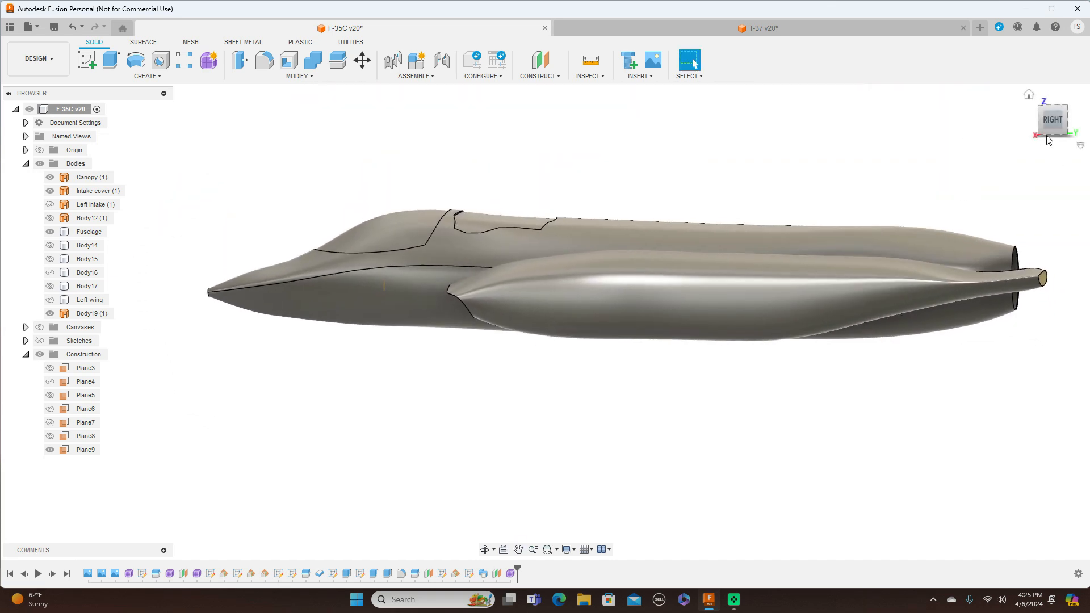
click(1052, 122)
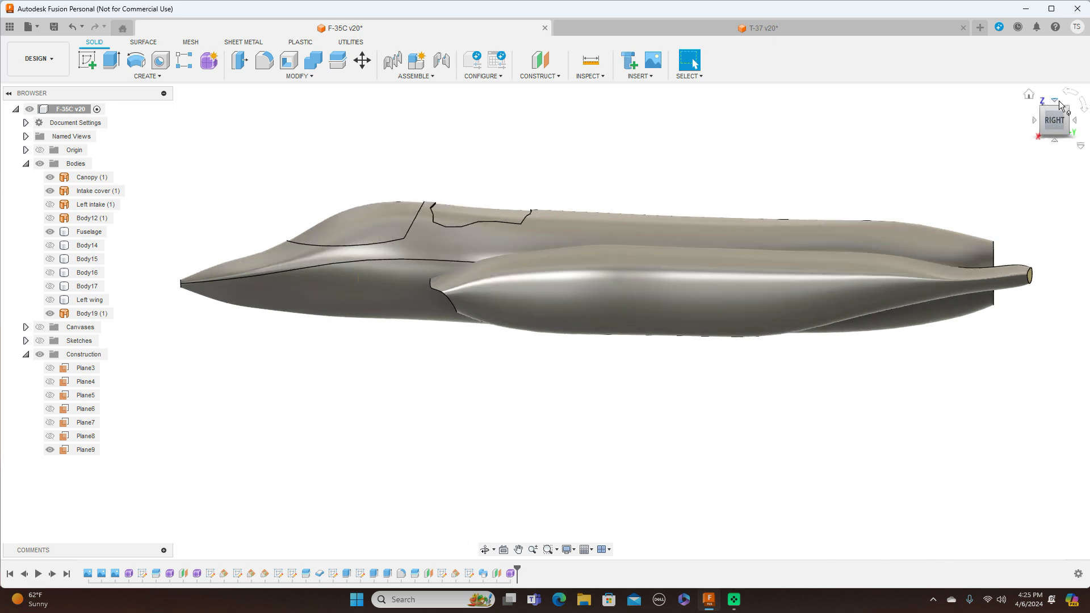
click(1050, 105)
middle_drag(758, 292, 778, 397)
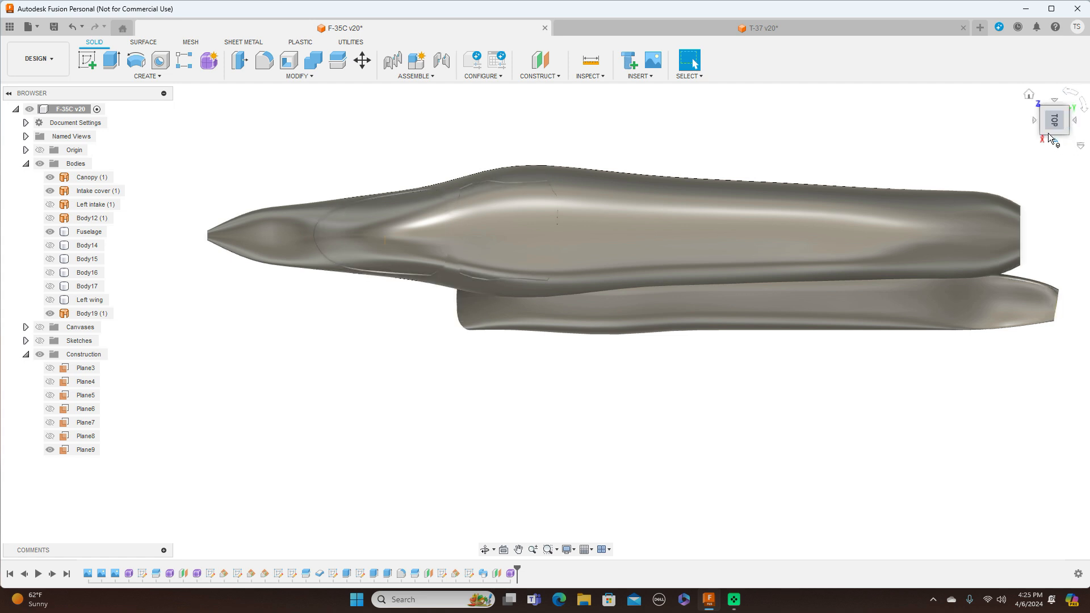
click(1051, 135)
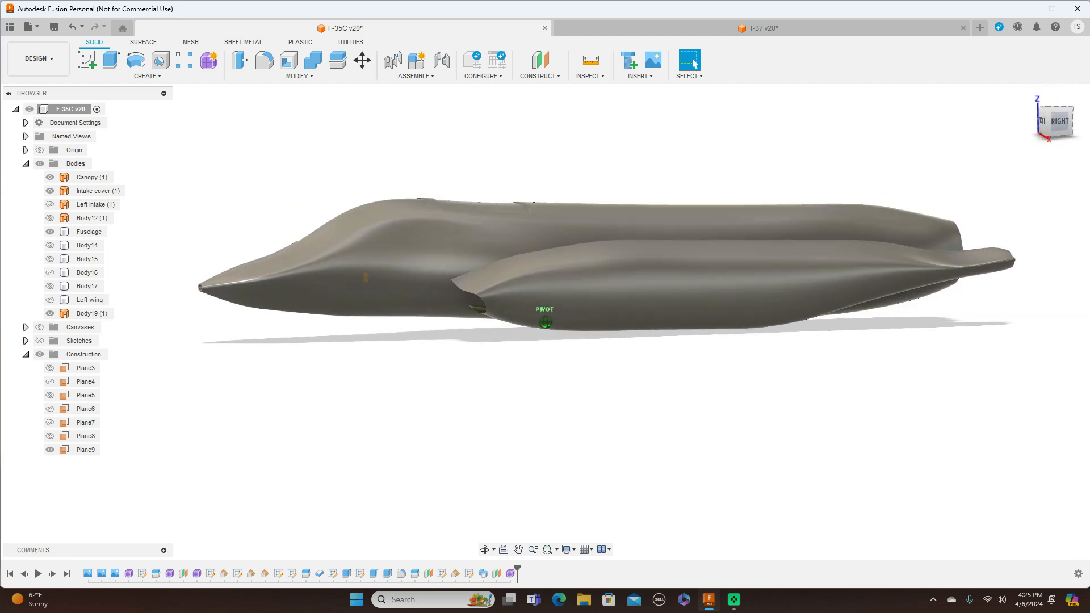
scroll(684, 193, down, 1)
middle_drag(684, 193, 710, 259)
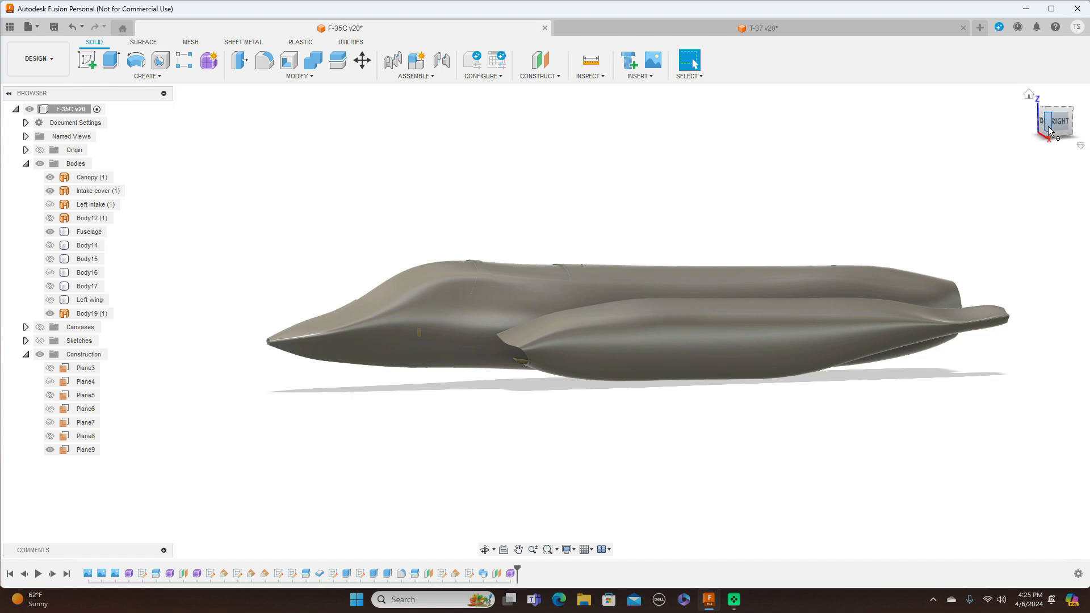
mouse_move(1047, 131)
mouse_down()
mouse_move(1084, 122)
mouse_move(1089, 142)
mouse_move(1088, 121)
mouse_move(1087, 135)
mouse_up()
shift+middle_drag(426, 190, 423, 222)
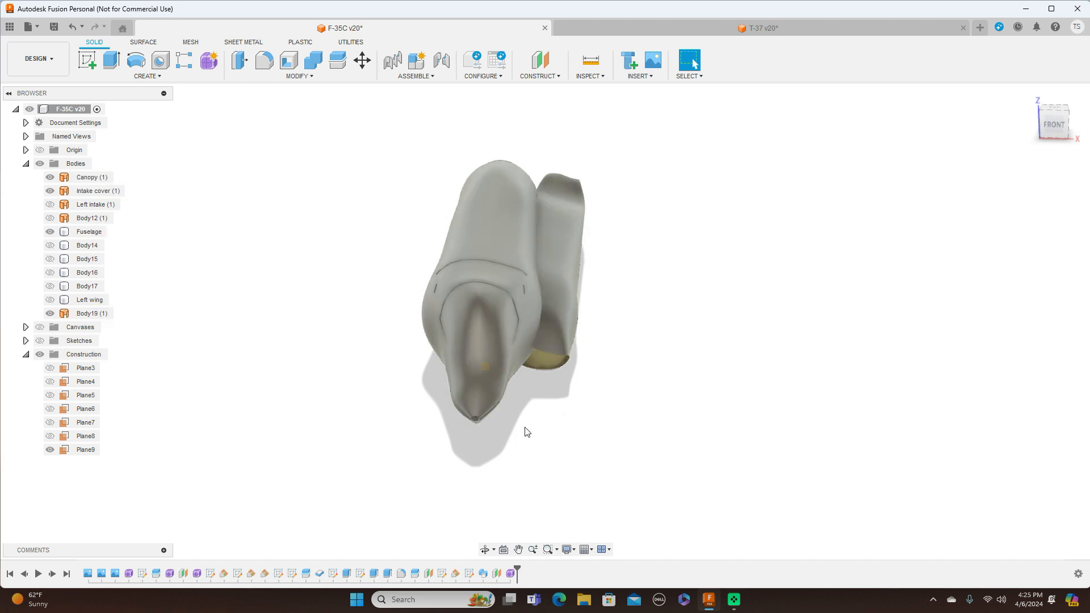
click(549, 307)
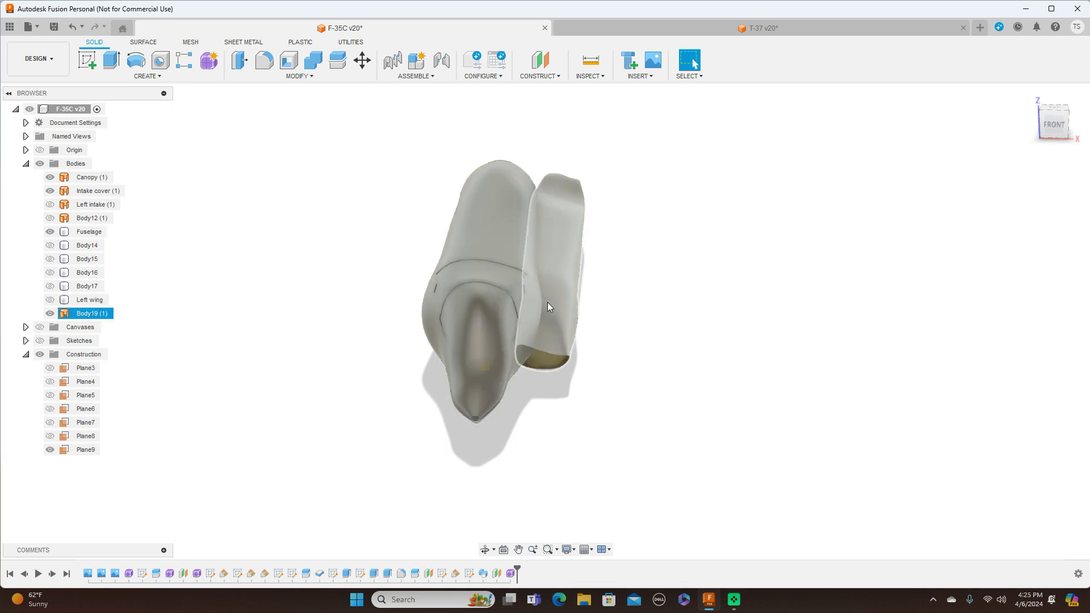
Step: Show the canvases and compare the side body's outline with the top-view canvas
click(1054, 122)
click(1064, 124)
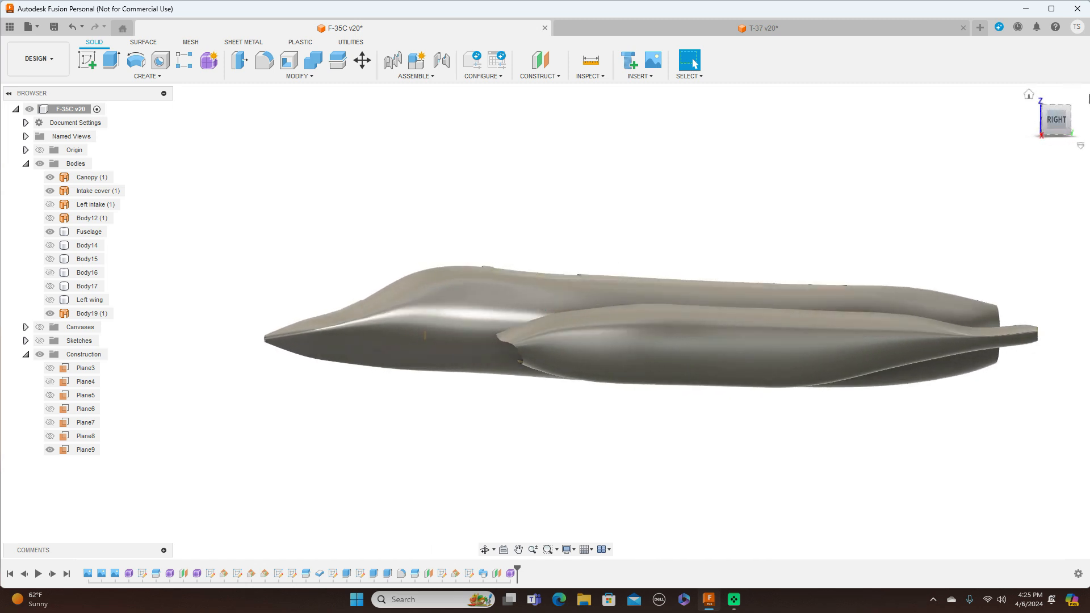
click(1059, 121)
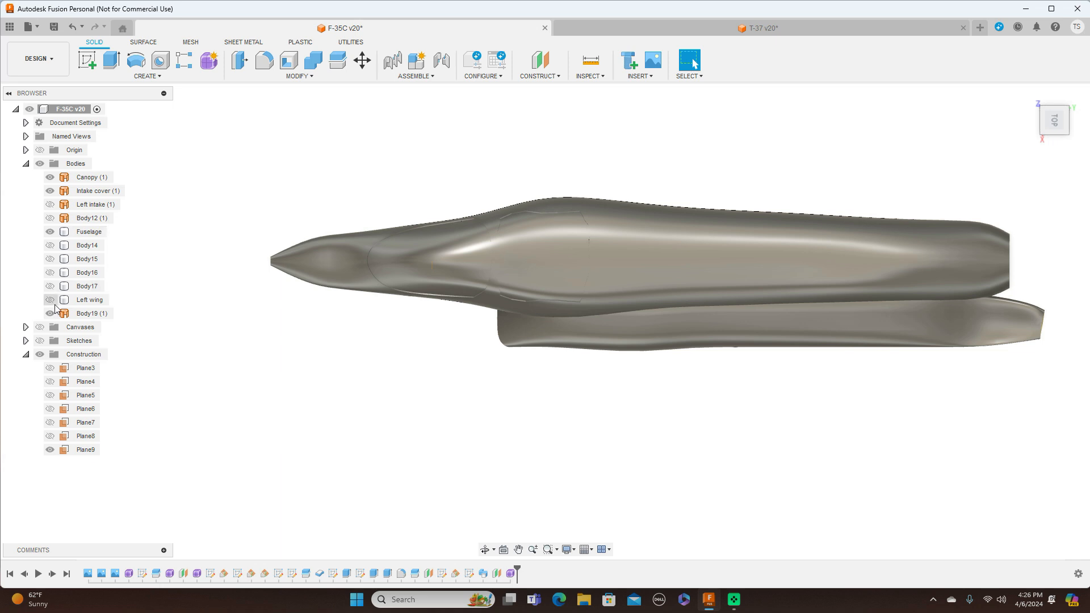
click(40, 327)
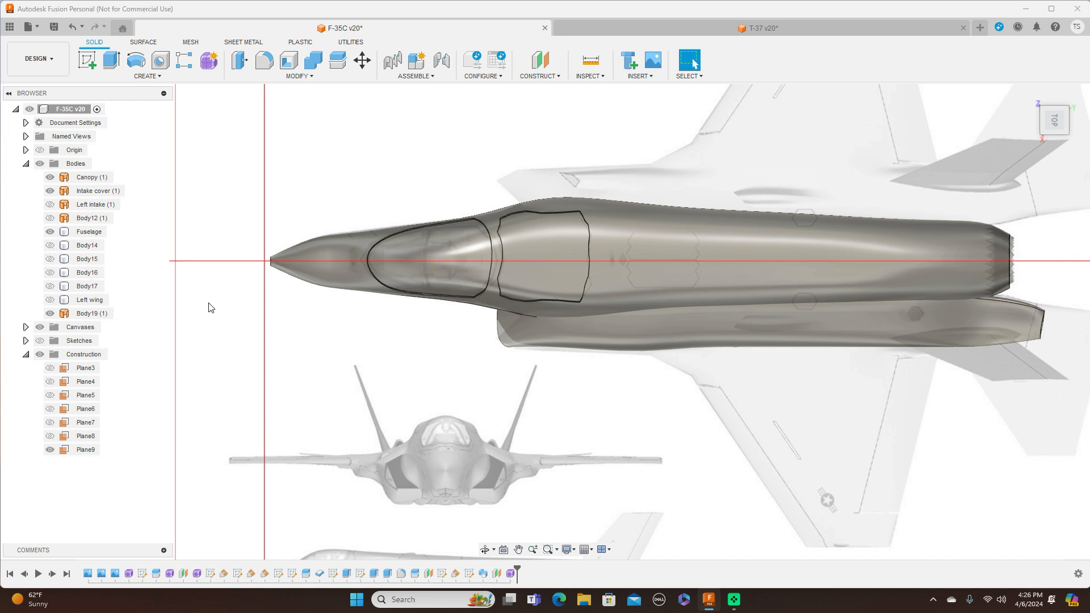
click(602, 334)
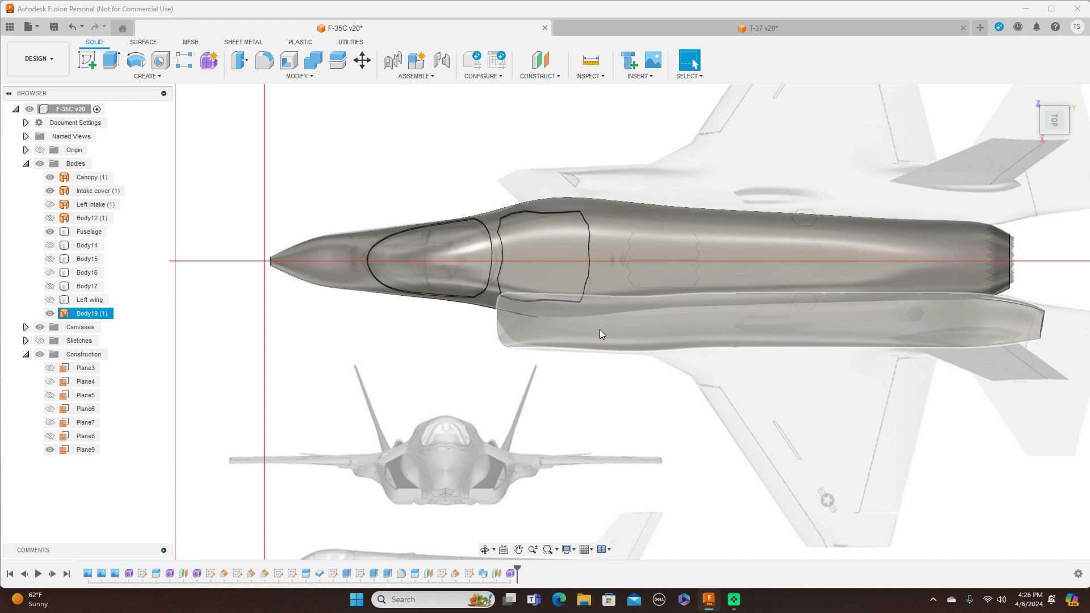
Step: Hide the Fuselage, Canopy and Intake cover bodies, leaving only the side body over the canvases
click(80, 232)
click(51, 232)
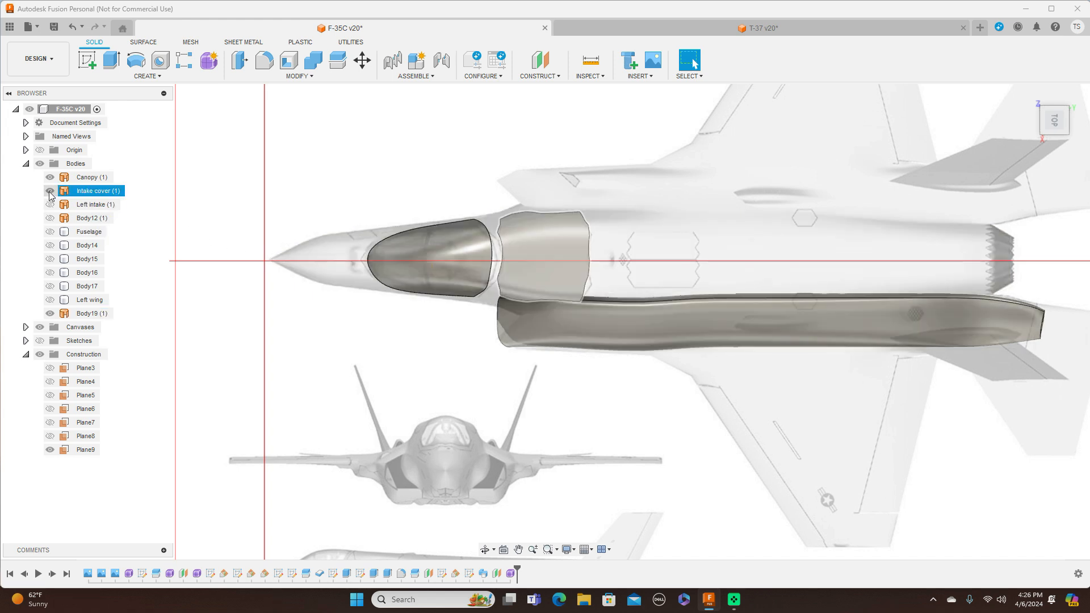
click(50, 178)
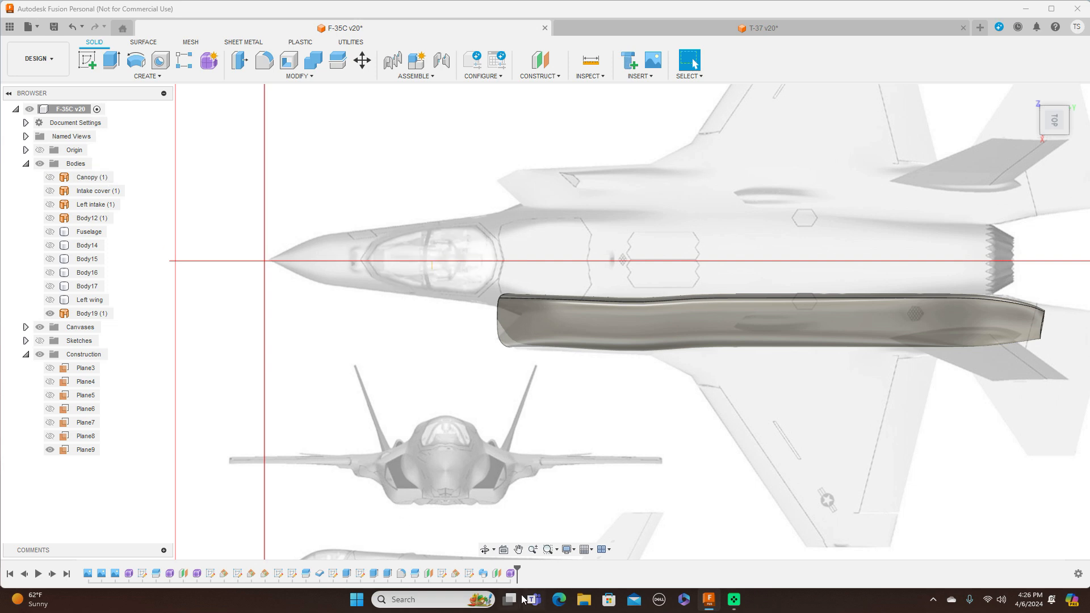
Step: Edit the side body's form and move the foremost vertex of the intake's upper lip about 83.9 mm rearward and 3 mm inward
right_click(511, 573)
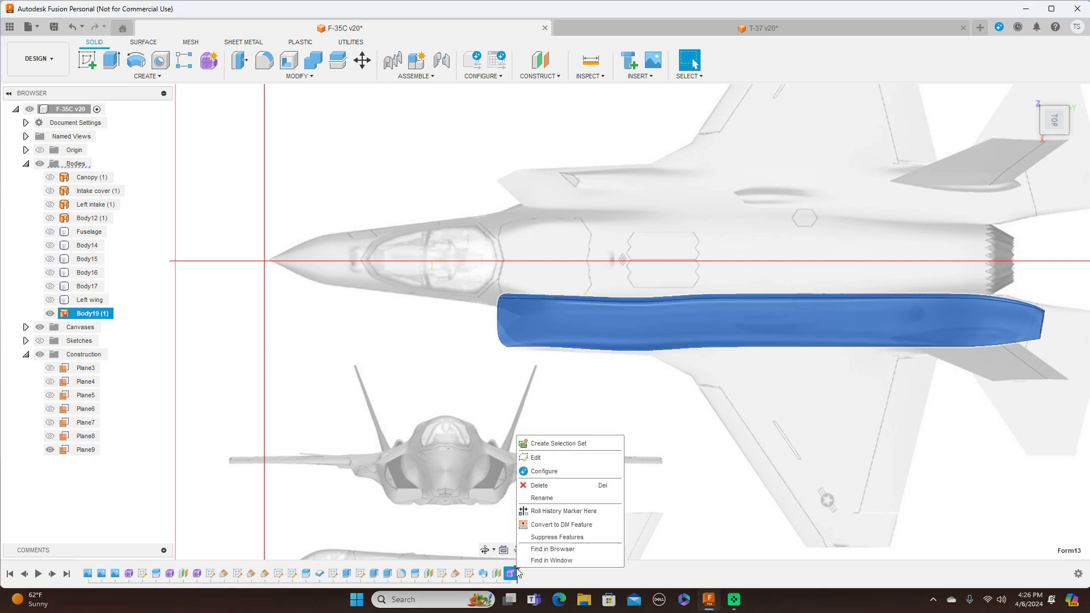
click(538, 457)
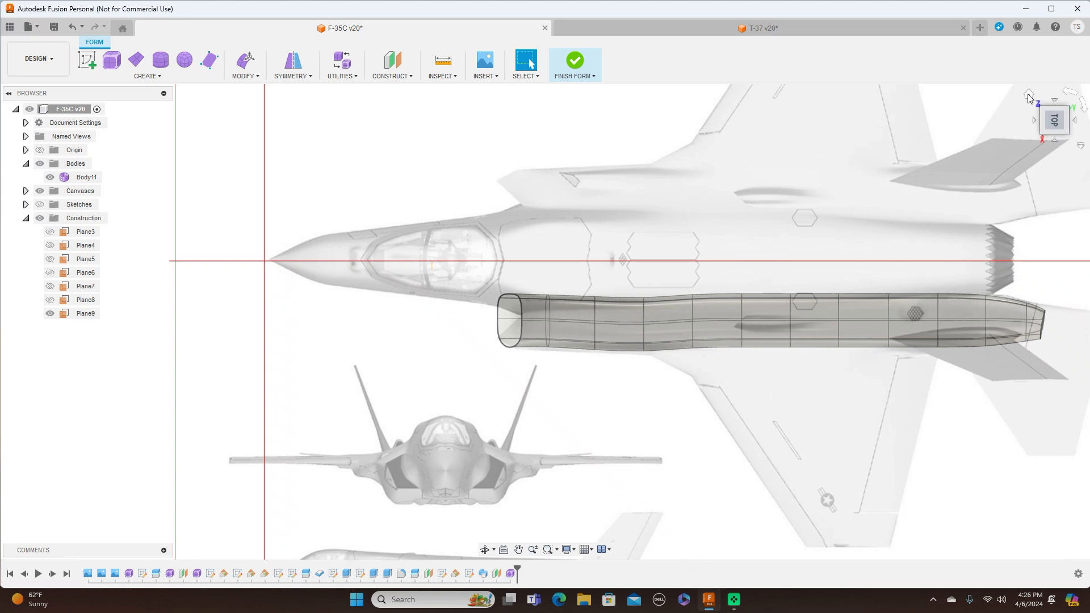
click(1055, 142)
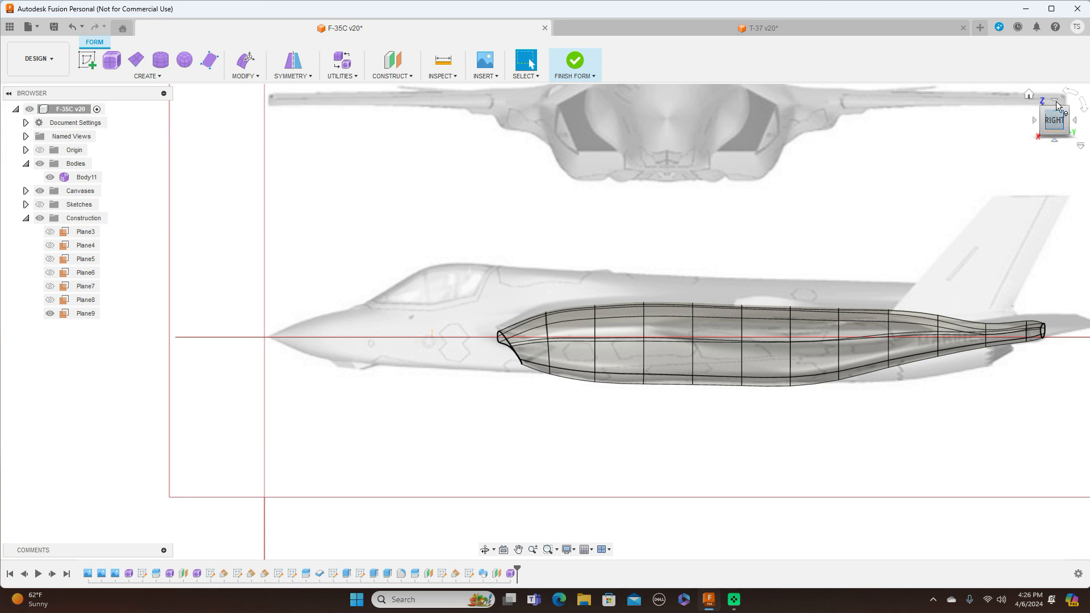
click(1055, 101)
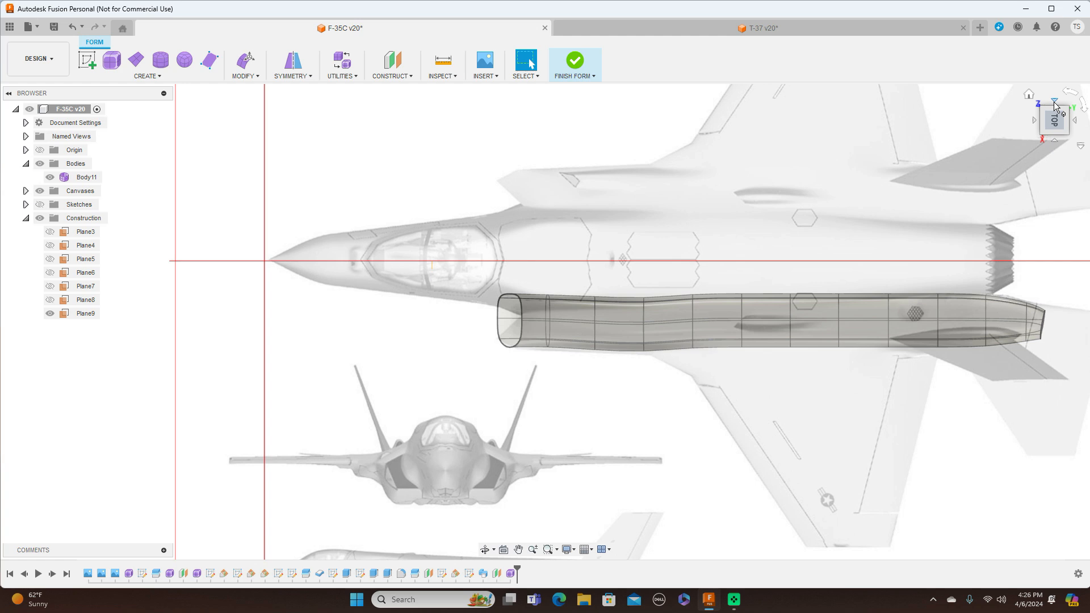
click(499, 324)
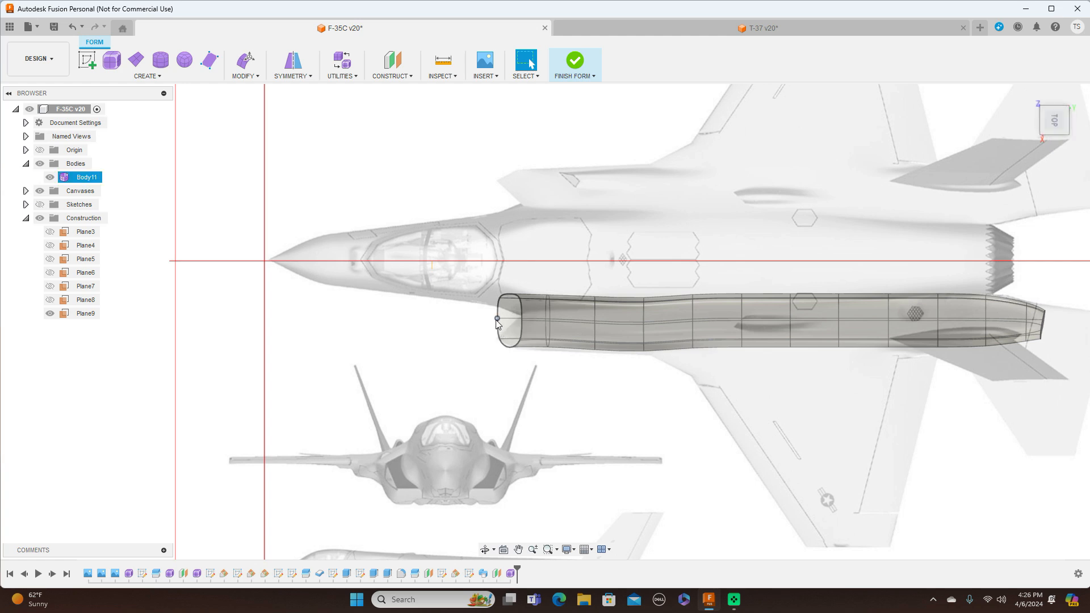
right_click(498, 319)
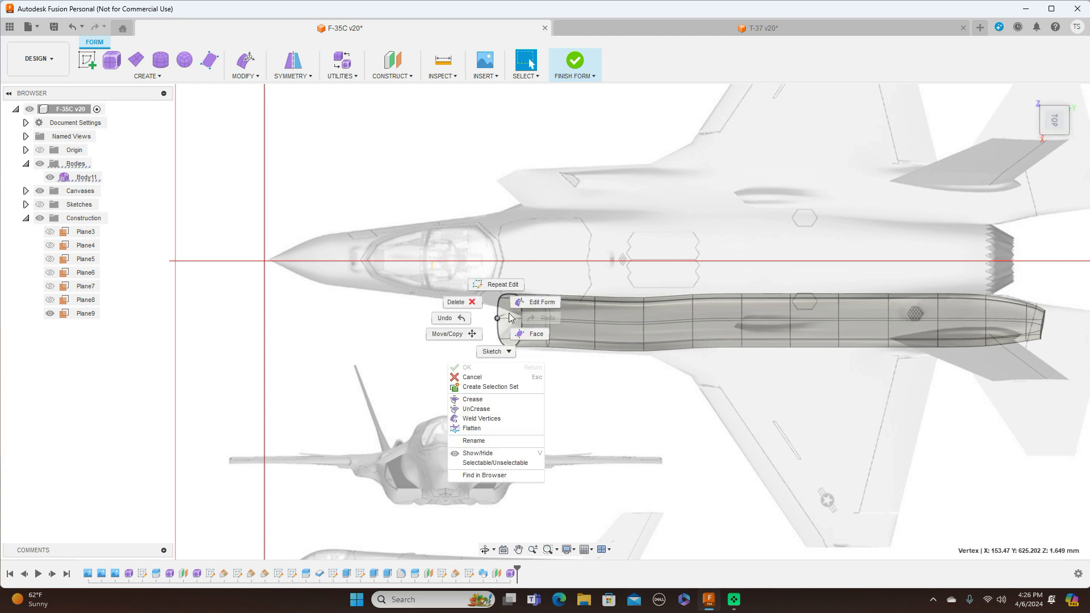
click(539, 302)
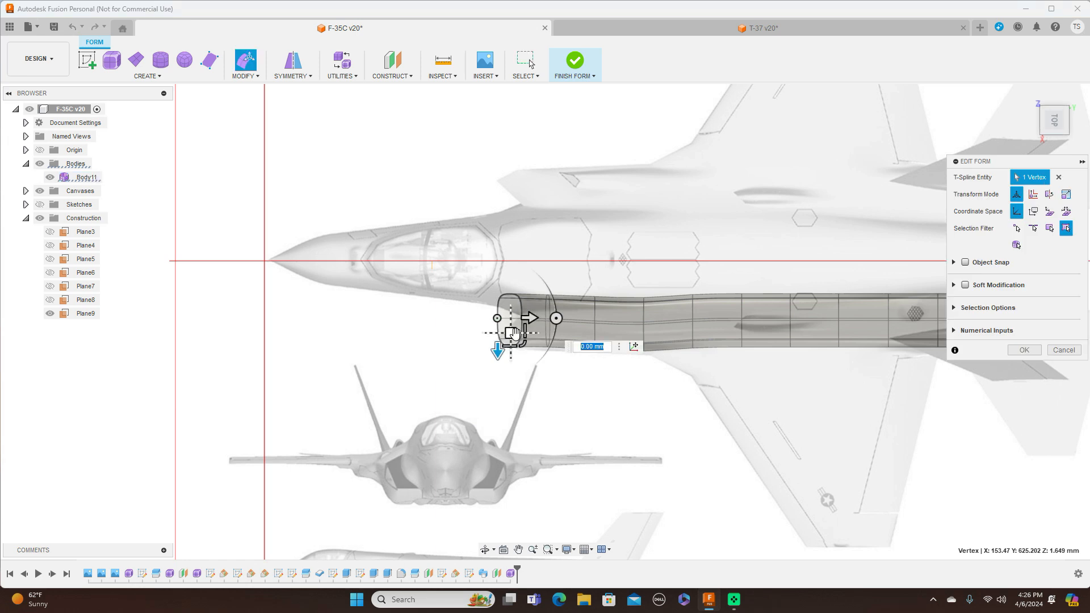
drag(523, 335, 547, 332)
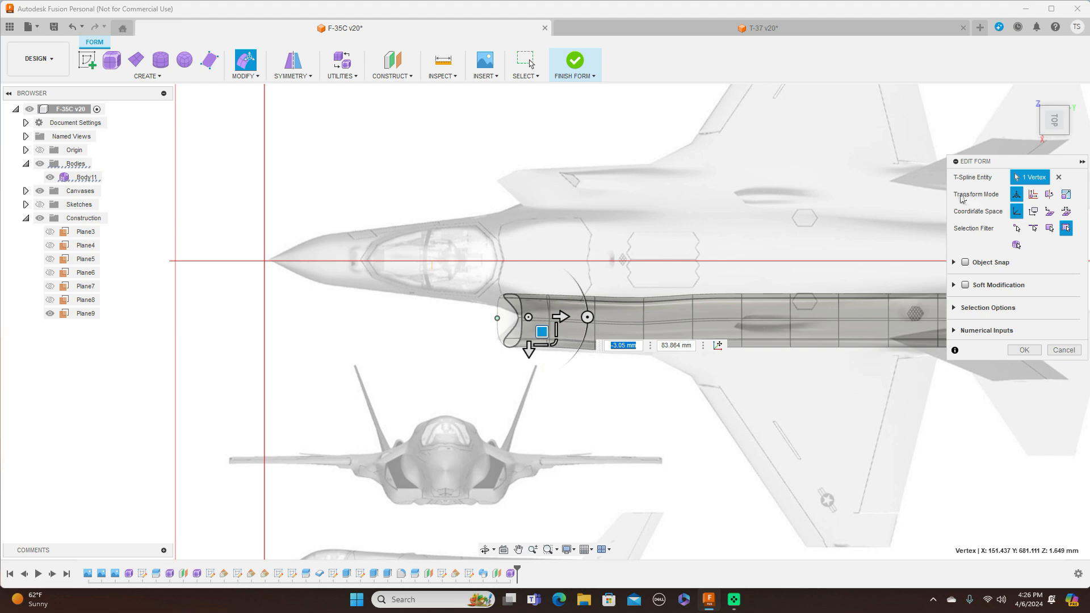
click(1055, 142)
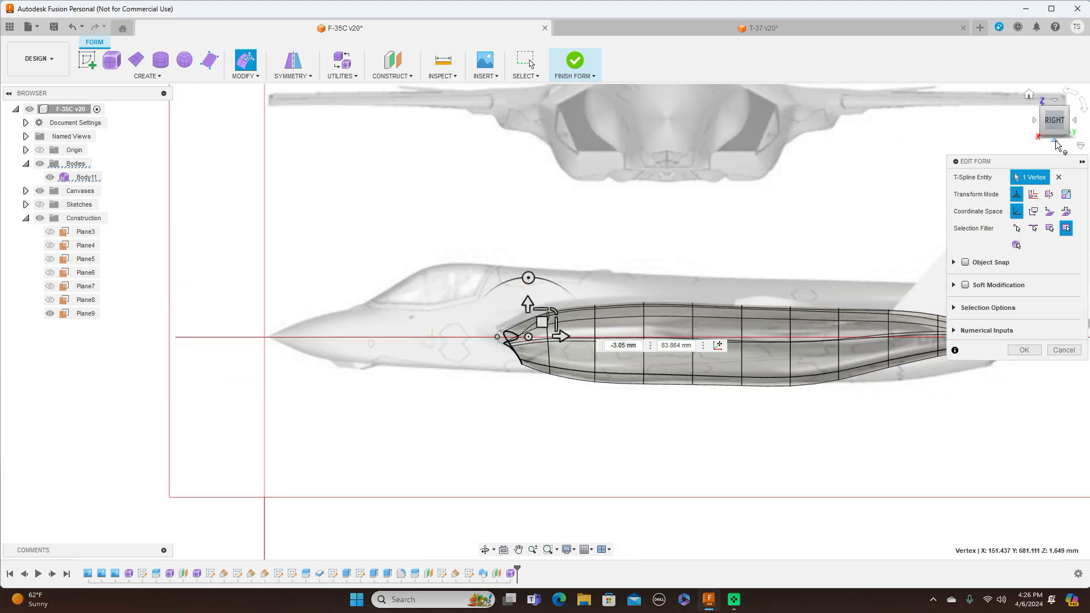
Step: Viewed from the front, move the intake lip's outer vertex inward about 32.8 mm and the lower outer vertex about 28 mm inward and 14.4 mm down
mouse_move(1056, 115)
mouse_down()
mouse_move(1089, 127)
mouse_move(1089, 144)
mouse_move(1089, 117)
mouse_move(1081, 129)
mouse_move(1060, 124)
mouse_up()
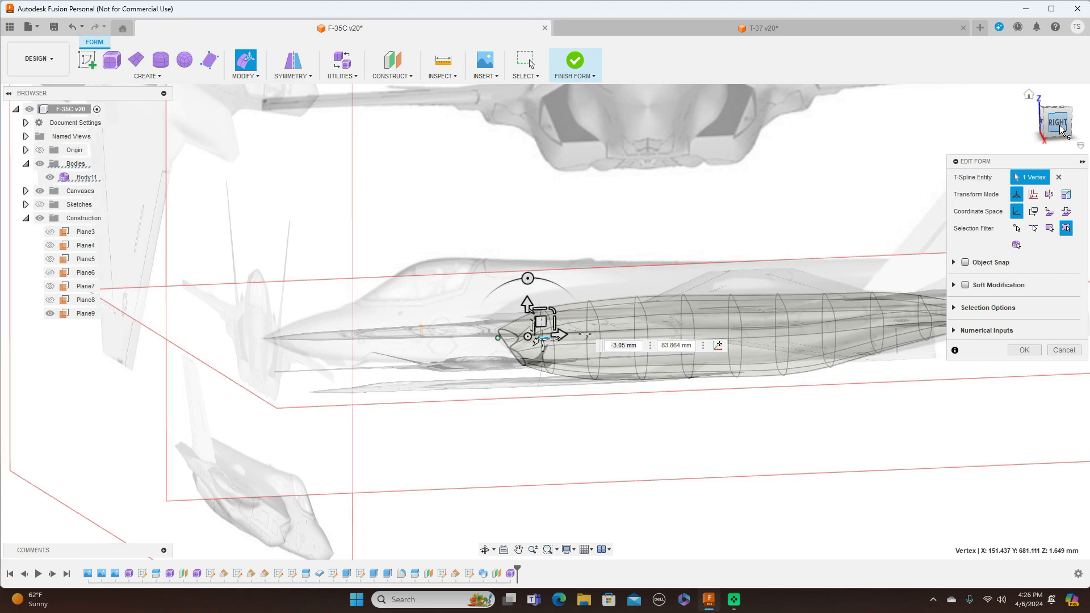
click(1060, 128)
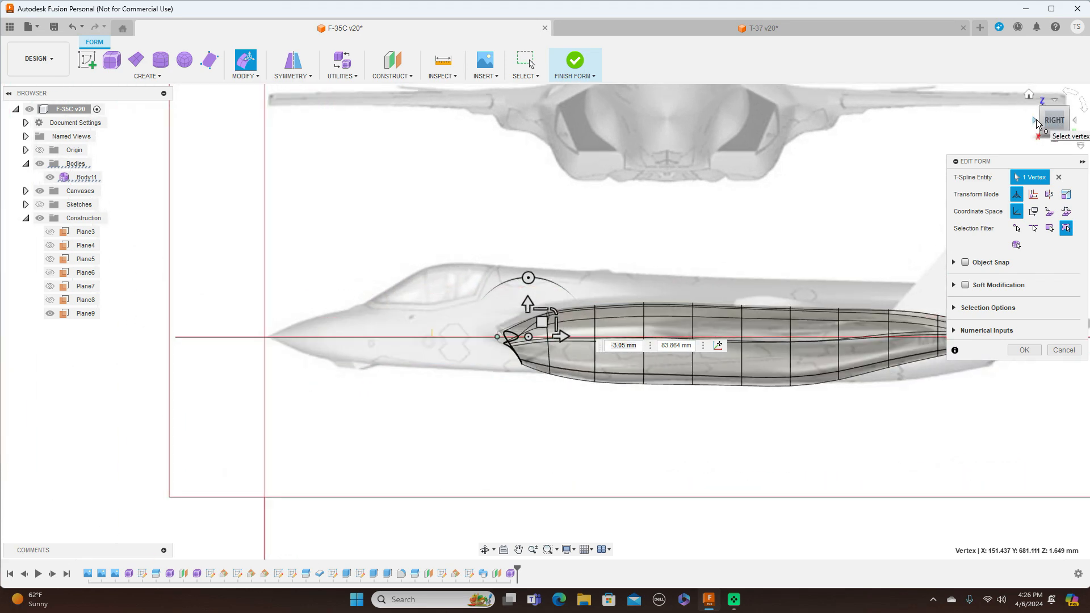
click(1035, 121)
scroll(525, 382, up, 3)
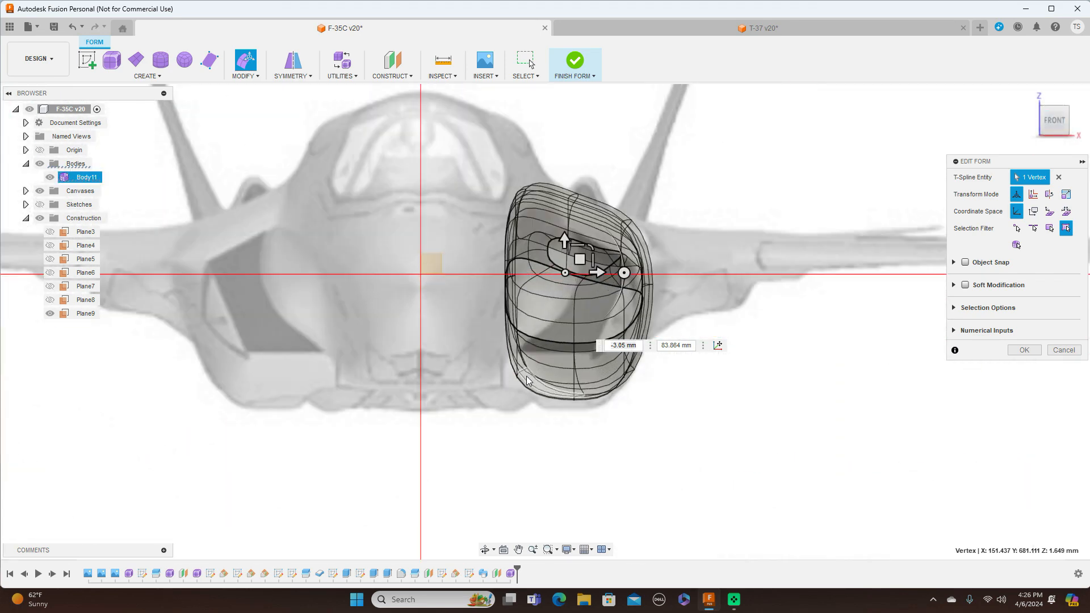
scroll(719, 358, up, 3)
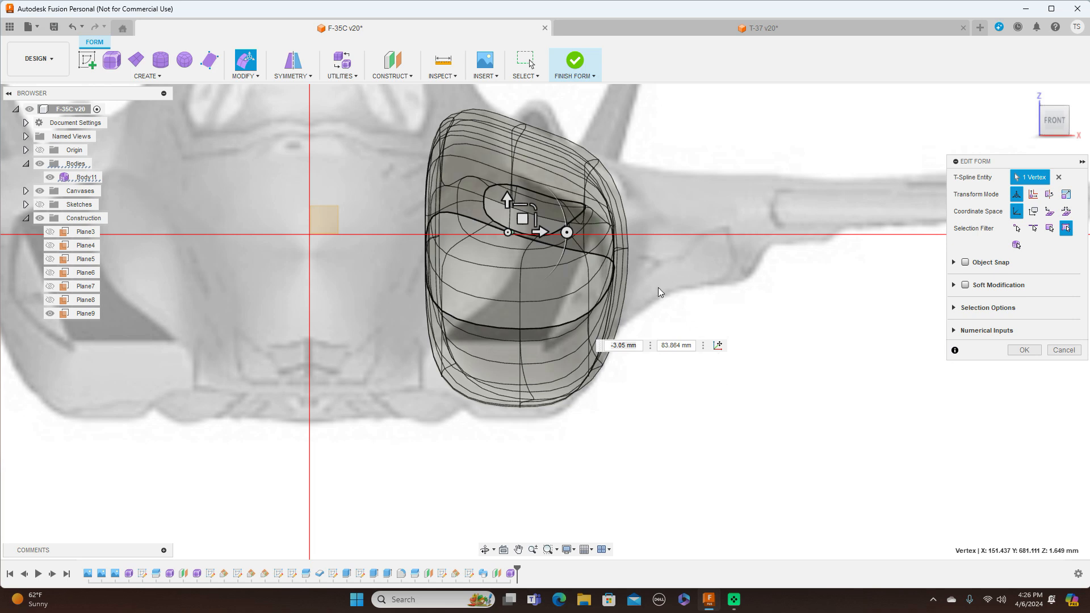
scroll(614, 270, up, 2)
click(614, 264)
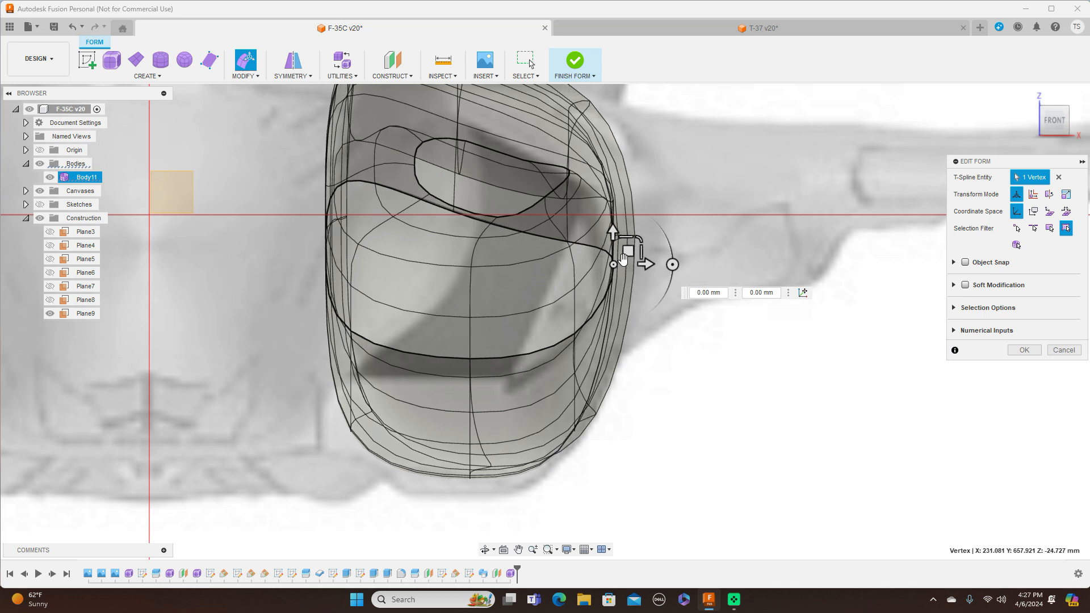
drag(632, 250, 563, 251)
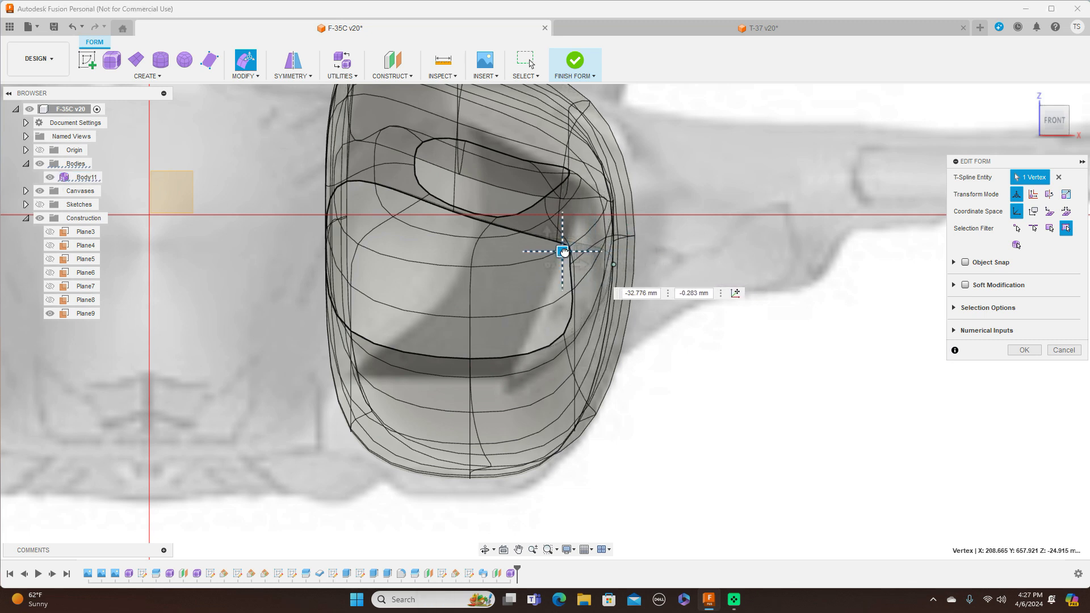
click(563, 333)
drag(576, 320, 522, 348)
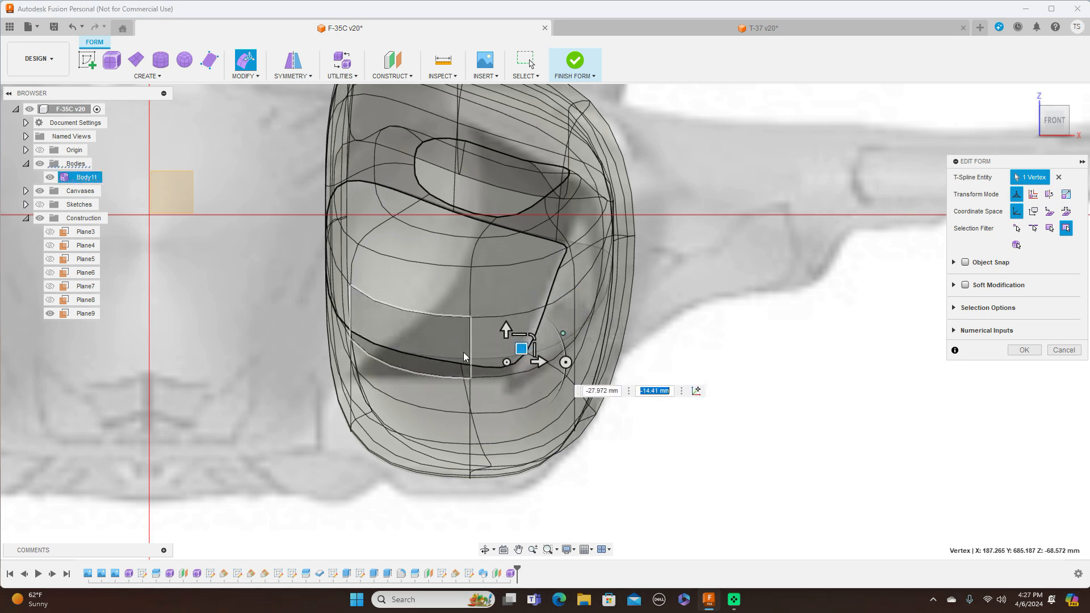
Step: Lower the bottom inner edge of the intake lip about 9 mm and rotate it by -15 degrees
click(379, 344)
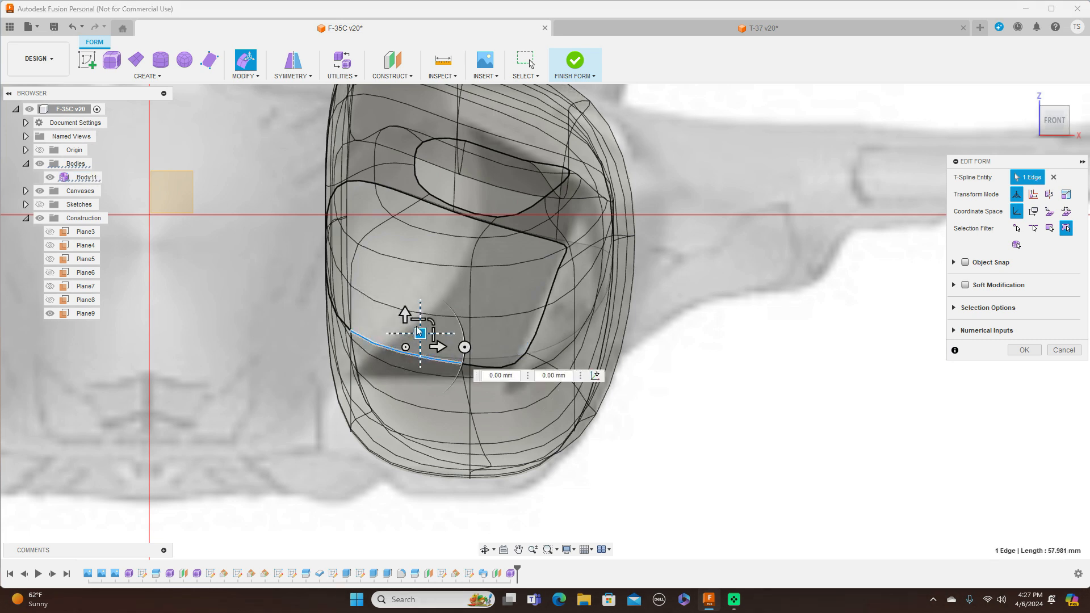
drag(419, 330, 420, 350)
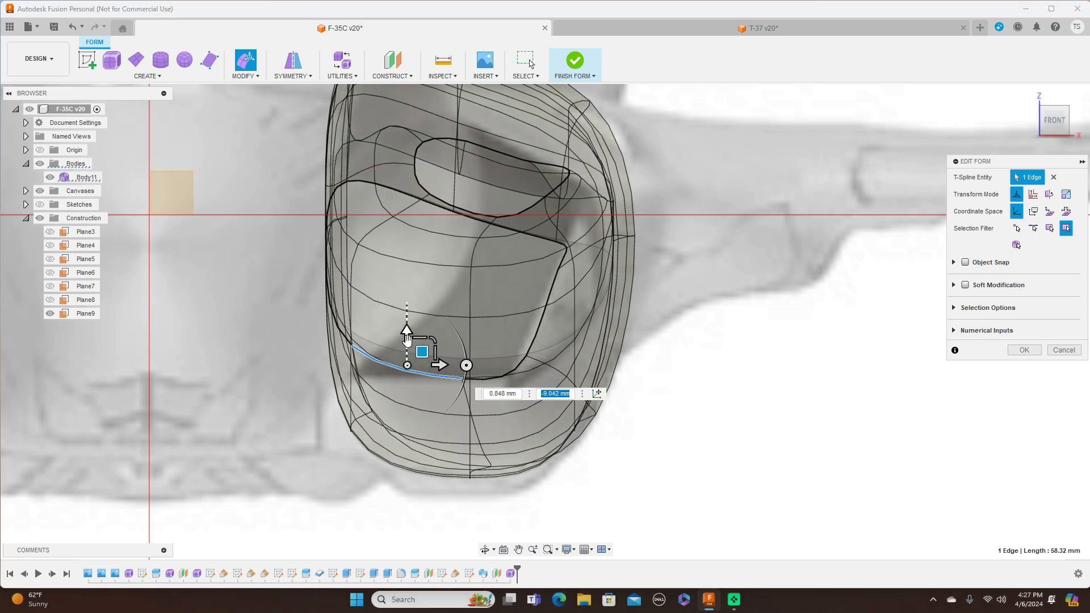
scroll(393, 342, up, 4)
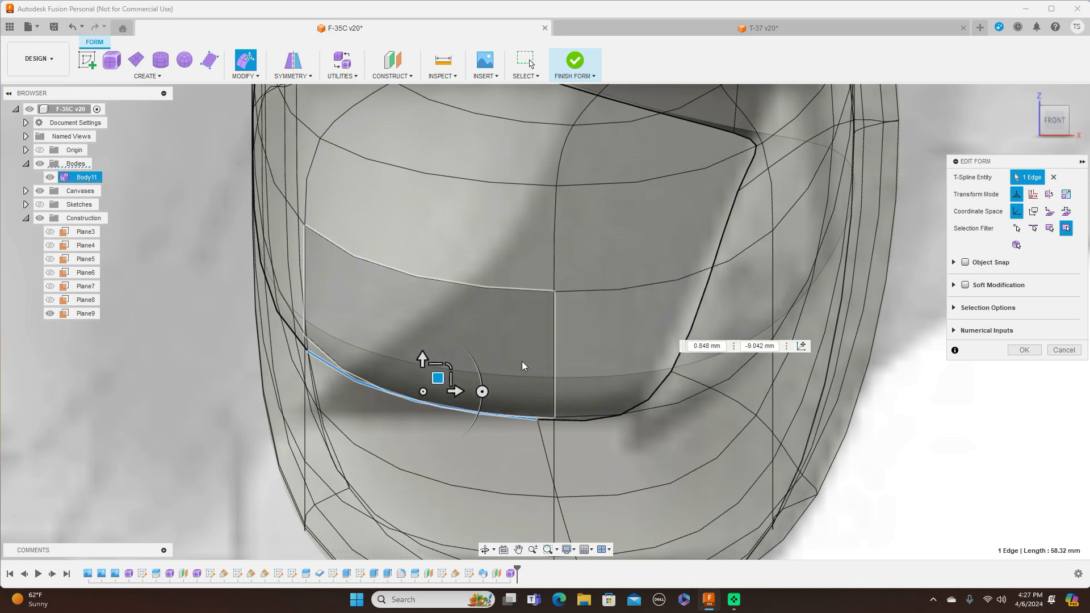
drag(482, 391, 480, 377)
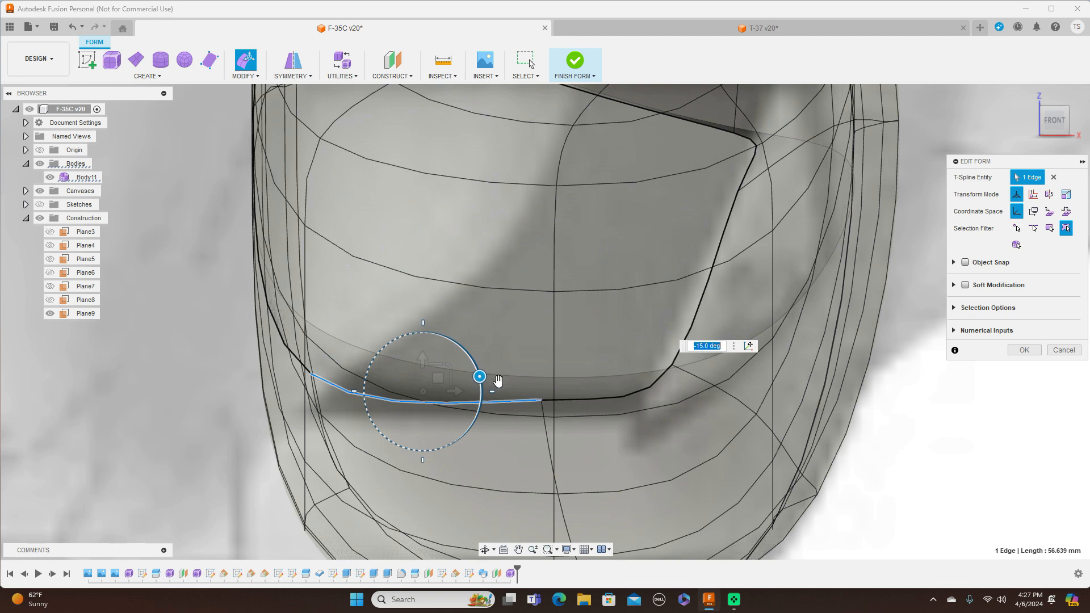
Step: Move the middle vertex of the intake lip's bottom edge down about 3.1 mm to follow the front canvas
click(542, 401)
drag(555, 391, 555, 399)
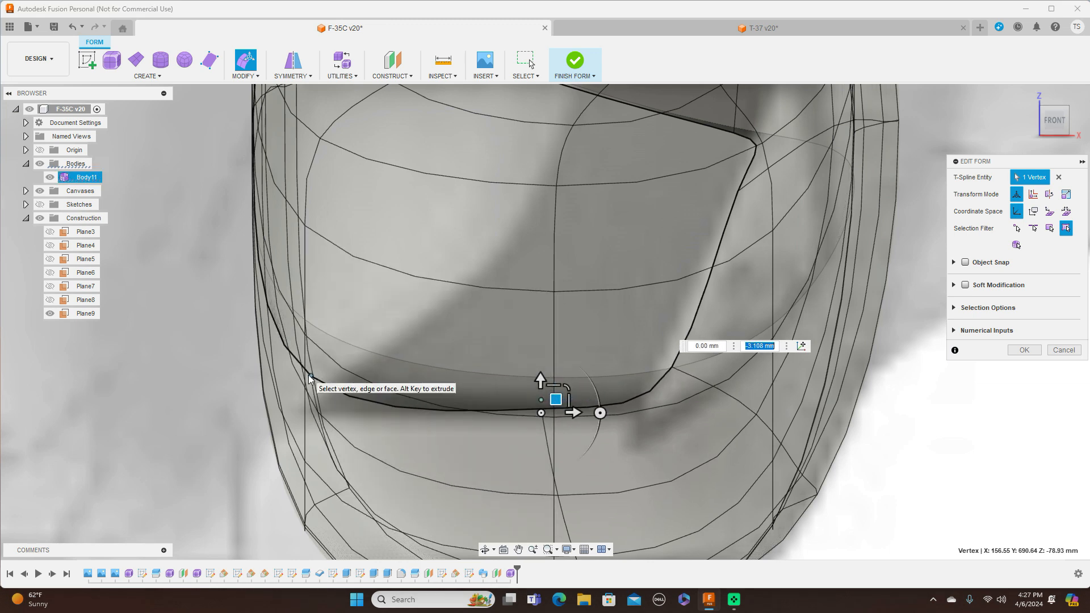
scroll(310, 380, down, 6)
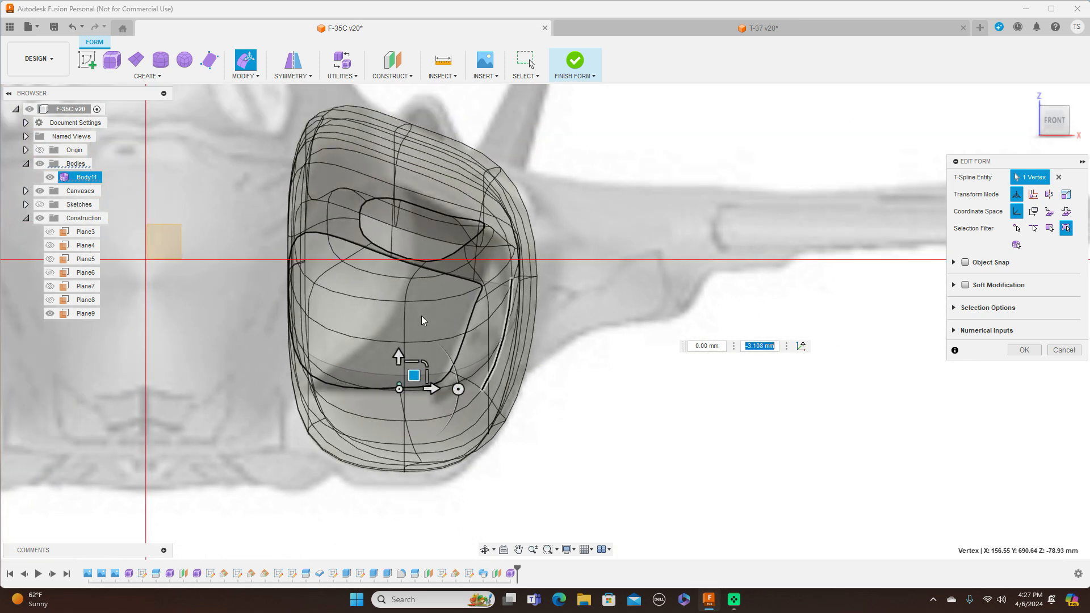
scroll(294, 261, up, 2)
scroll(294, 261, up, 2)
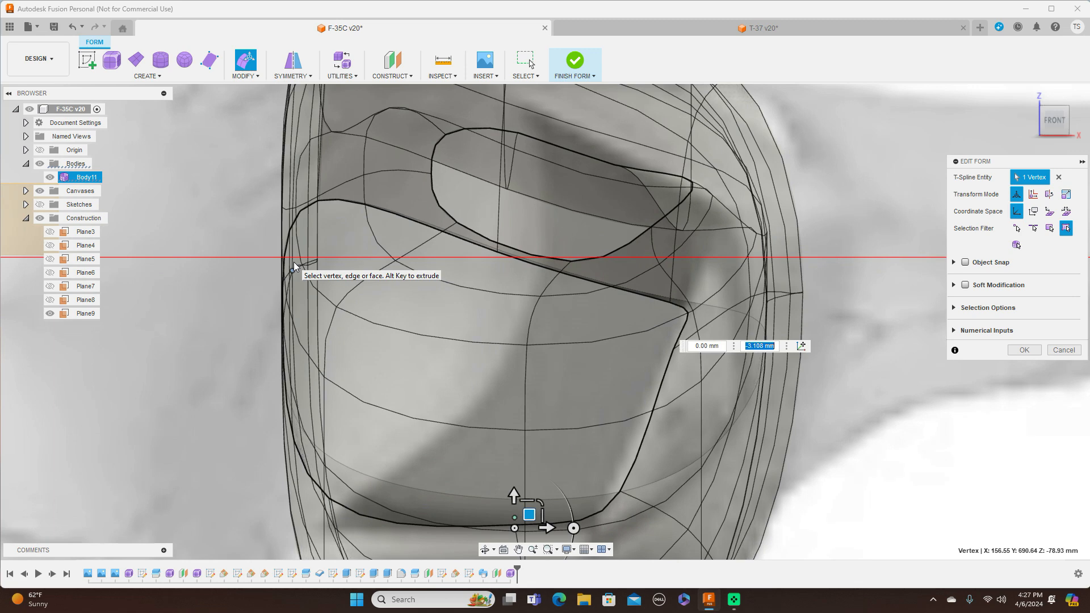
Step: Select both upper edges of the intake lip and move them about 36.3 mm up and 8.5 mm outward in the front view
scroll(294, 261, down, 4)
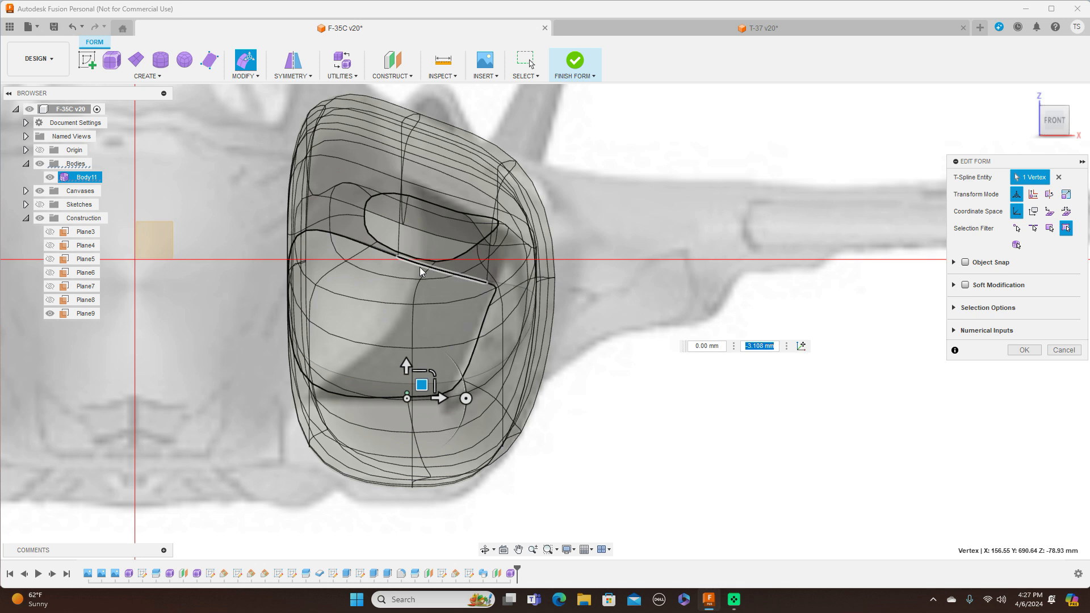
click(390, 257)
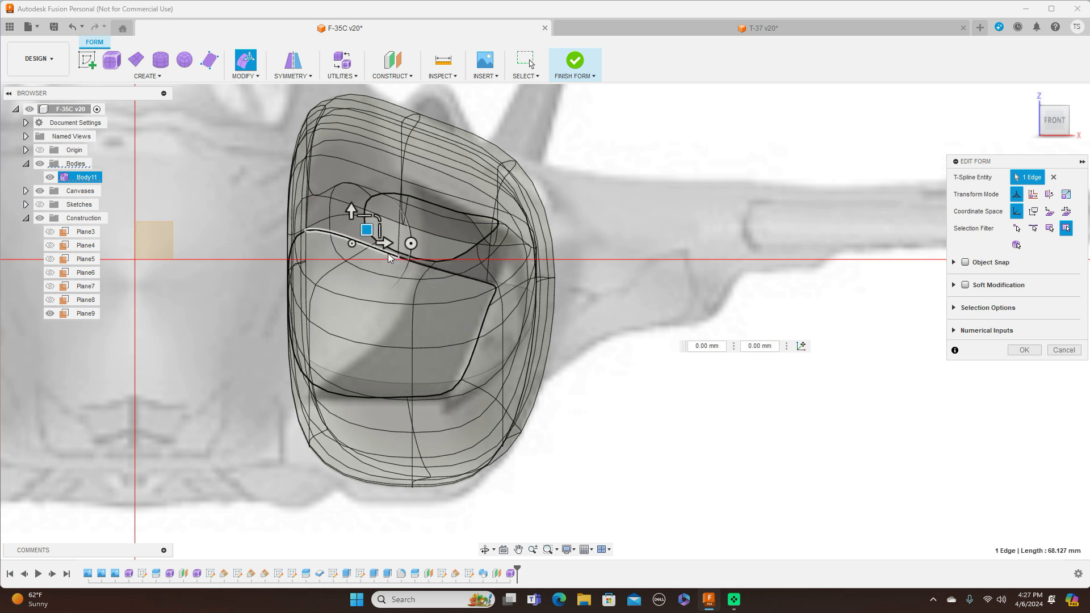
shift+click(425, 266)
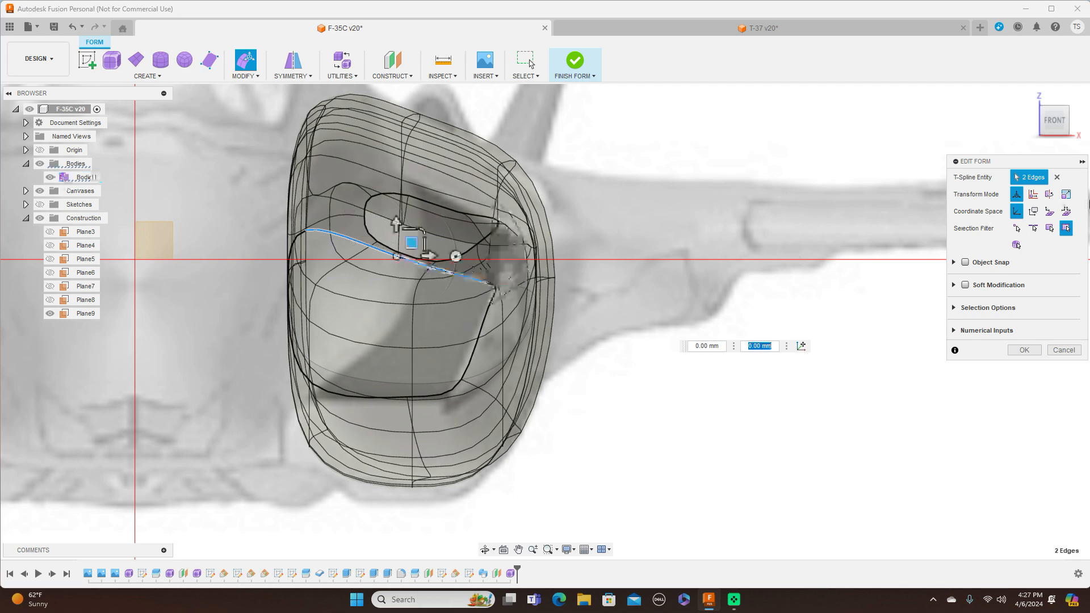
click(1076, 124)
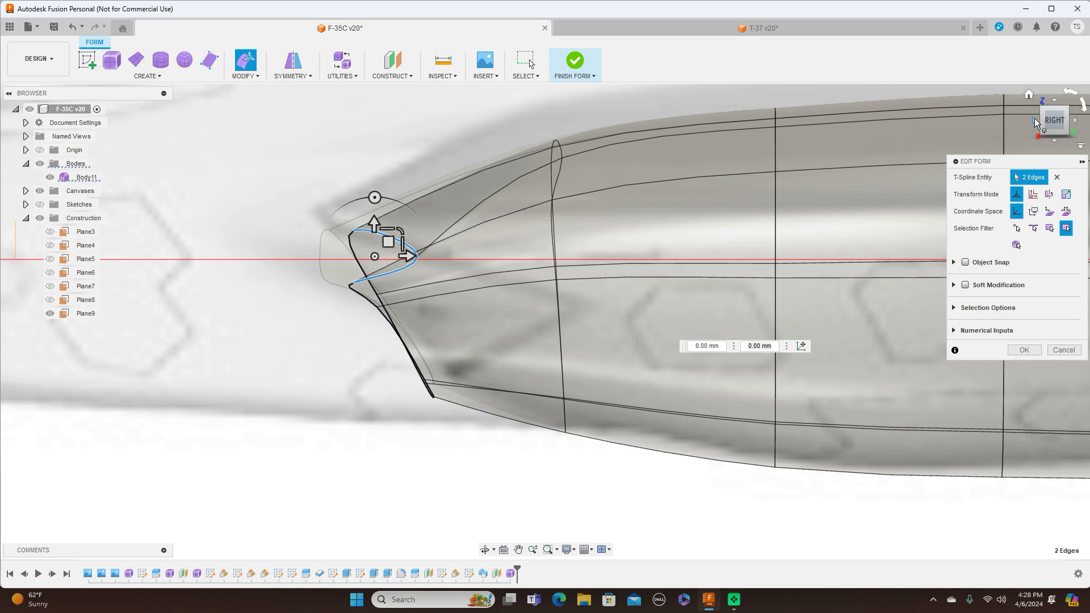
click(1035, 122)
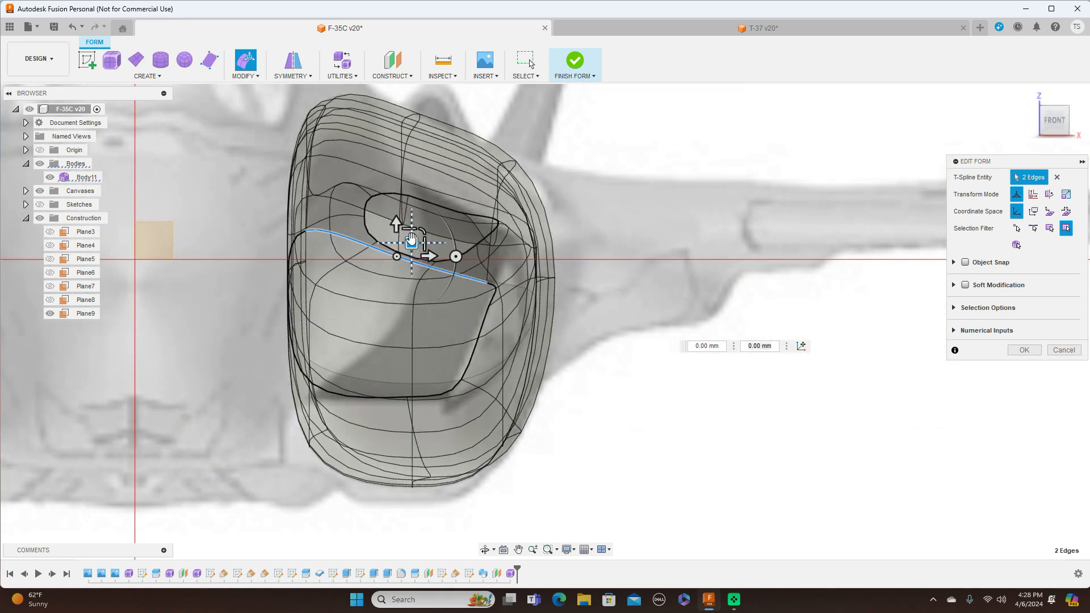
drag(412, 237, 426, 178)
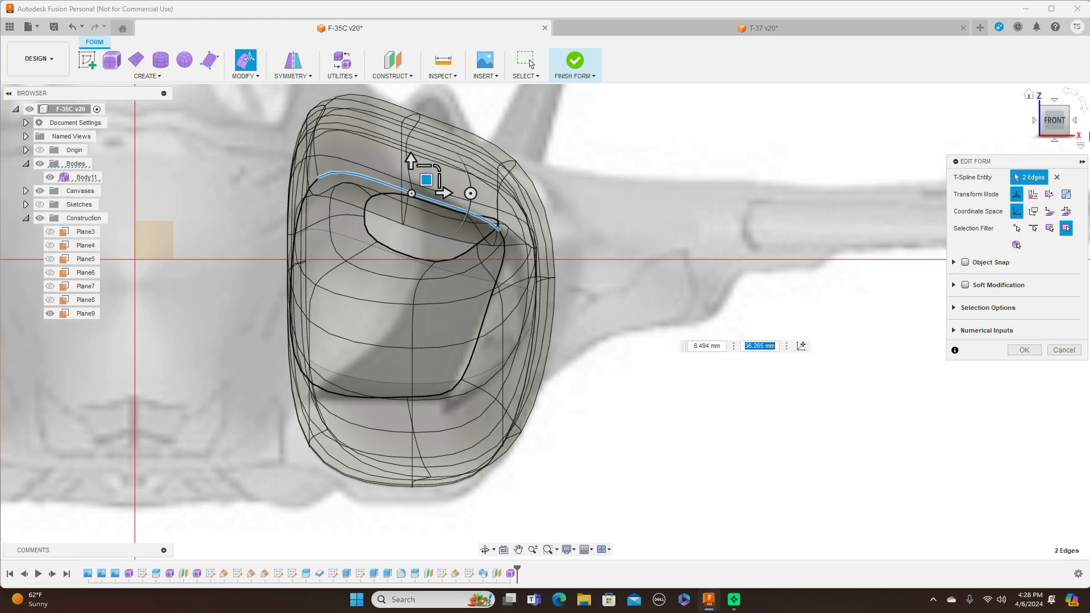
Step: Viewed from above, move the lip's upper outer corner vertex about 23.9 mm forward and 9.1 mm inward
click(1076, 122)
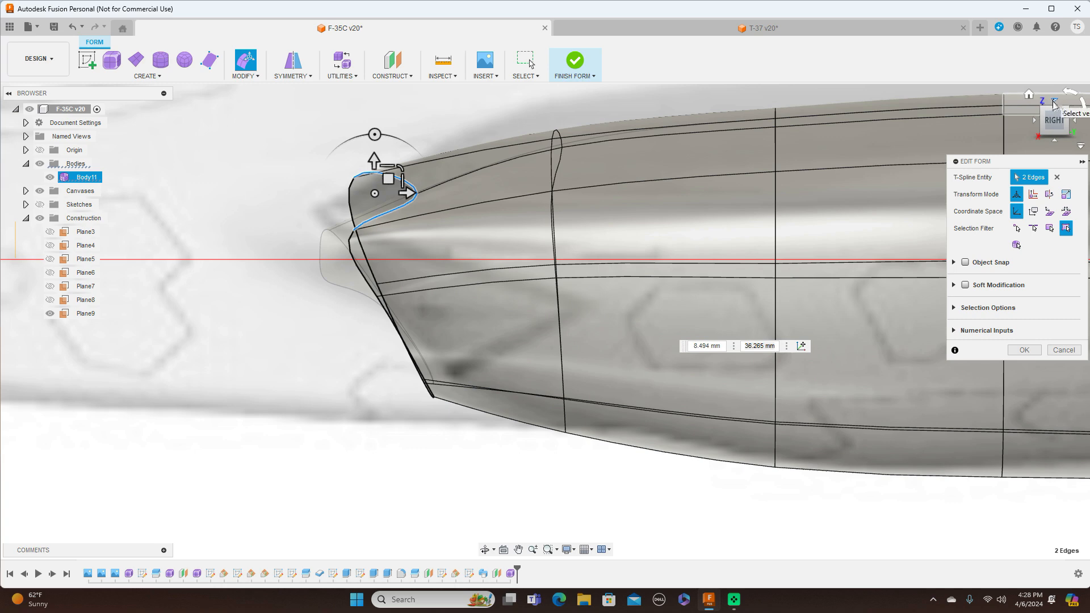
click(1054, 104)
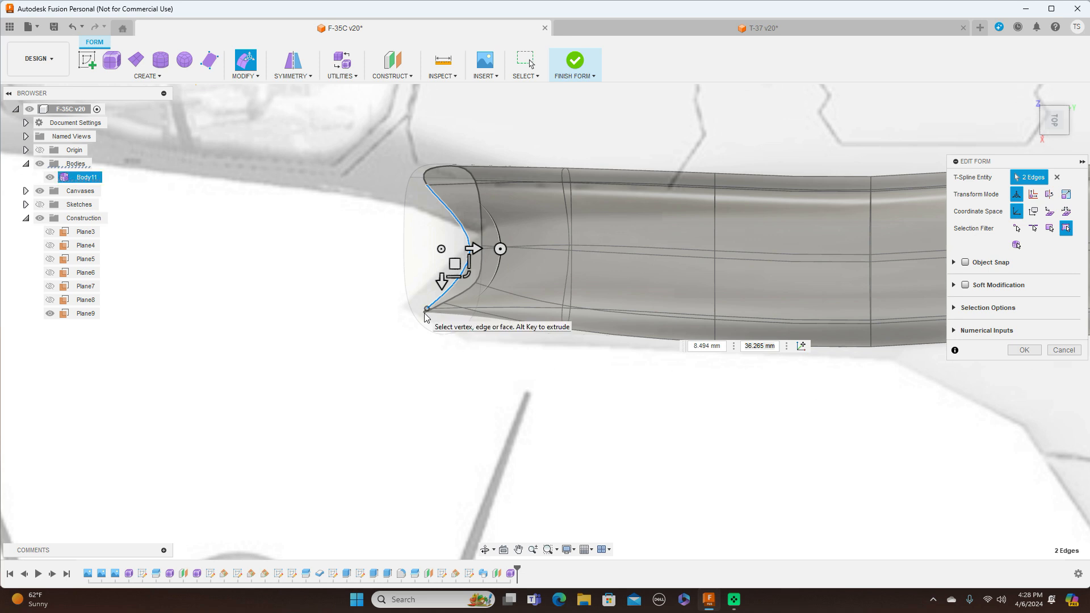
click(425, 310)
drag(439, 324, 413, 316)
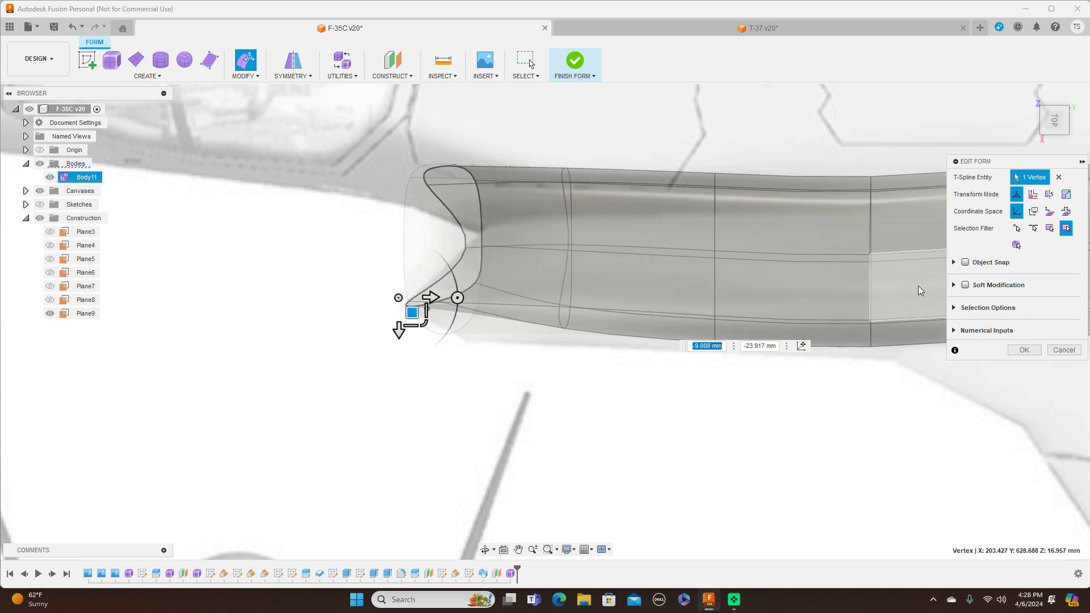
Step: In the right-side view, move the recessed middle vertex of the lip's upper edge about 65.3 mm forward and 2.8 mm up
drag(1054, 135, 1054, 103)
click(1055, 125)
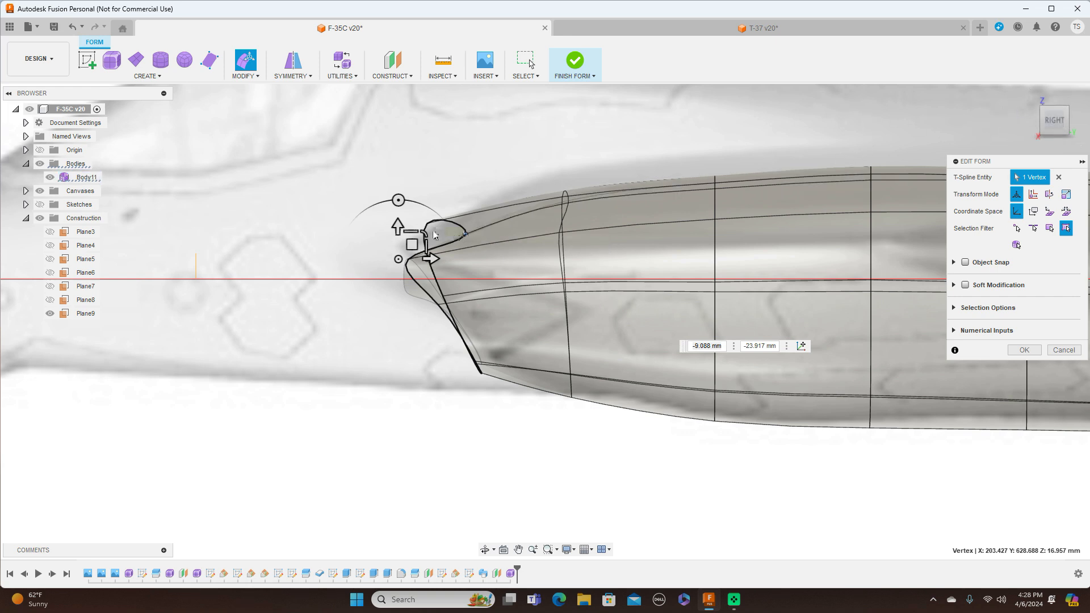
click(472, 229)
scroll(473, 230, up, 2)
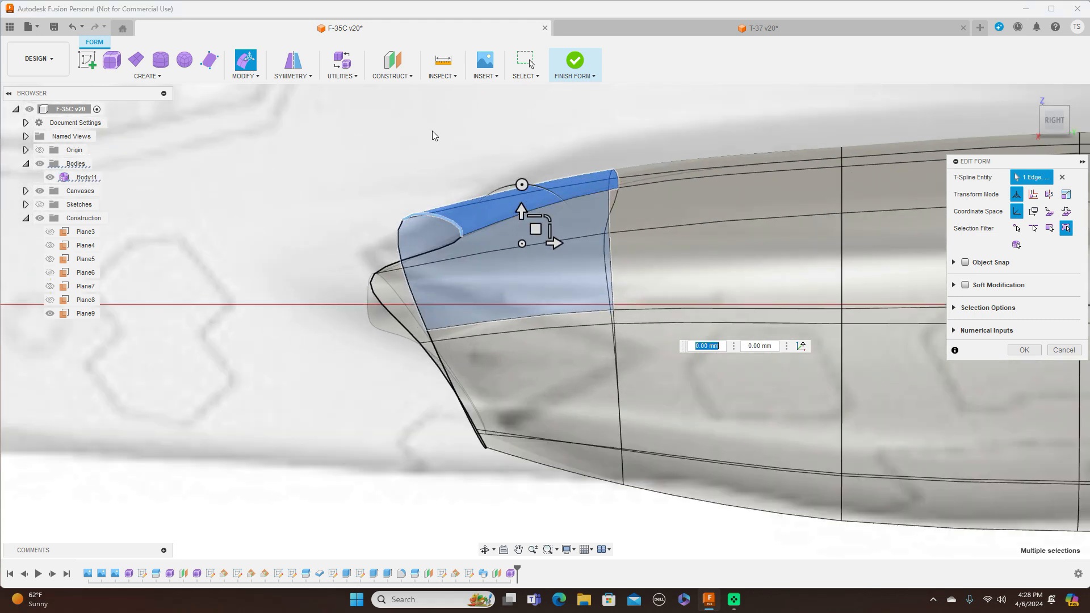
click(445, 179)
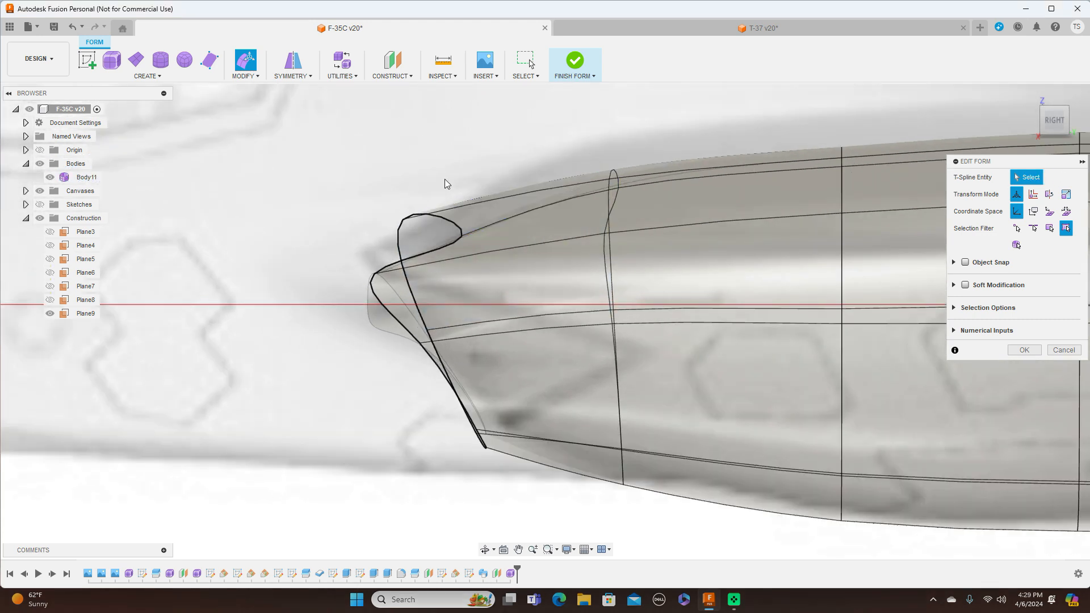
click(462, 236)
drag(462, 236, 346, 217)
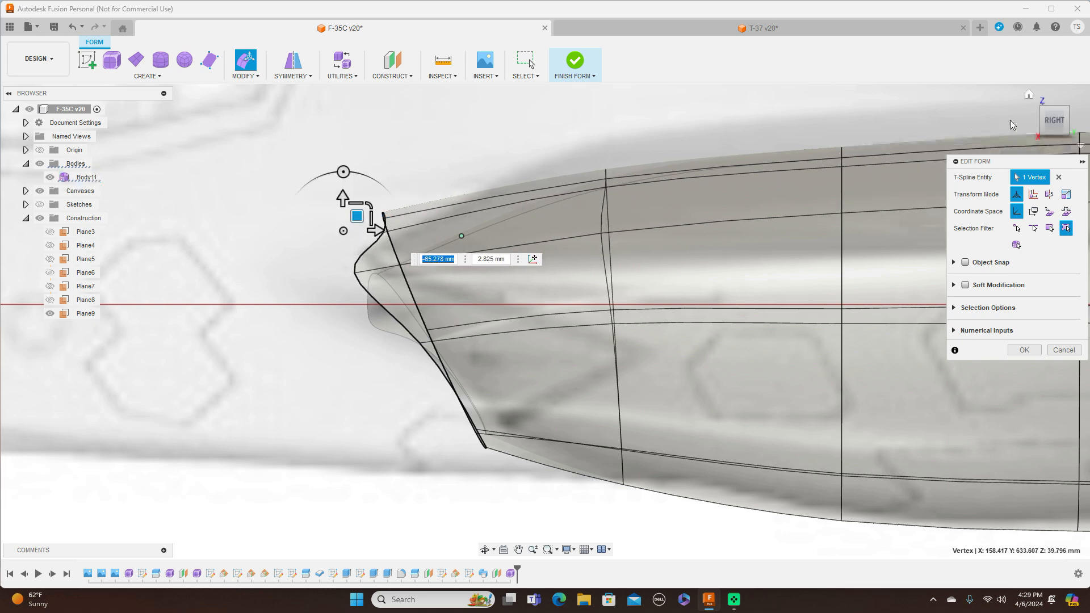
Step: In the front view, move the lip's upper outer corner vertex about 13.2 mm outward and 2.2 mm down
click(1034, 122)
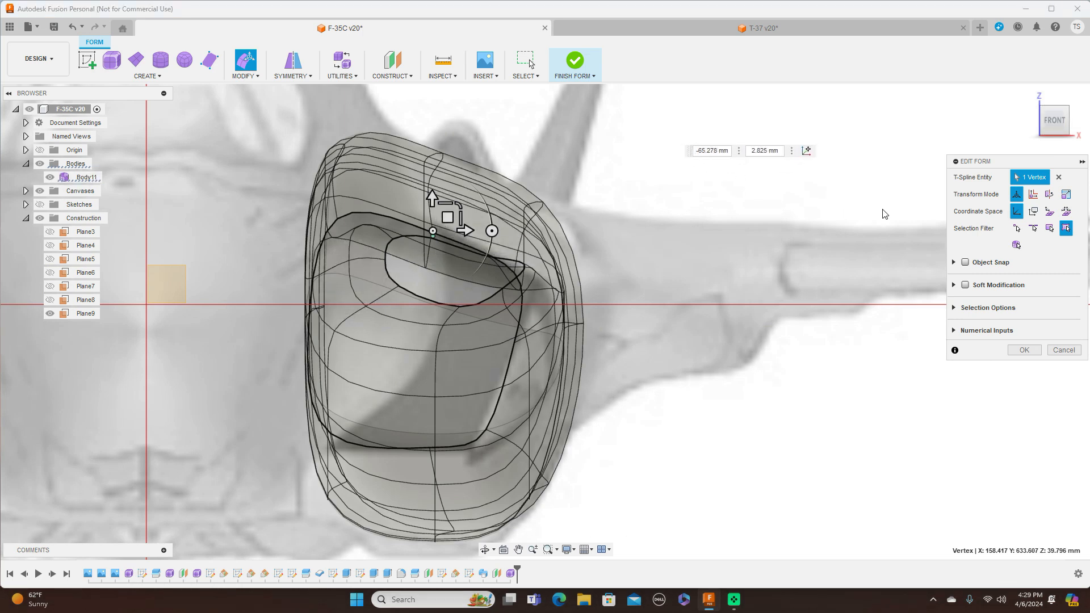
click(518, 284)
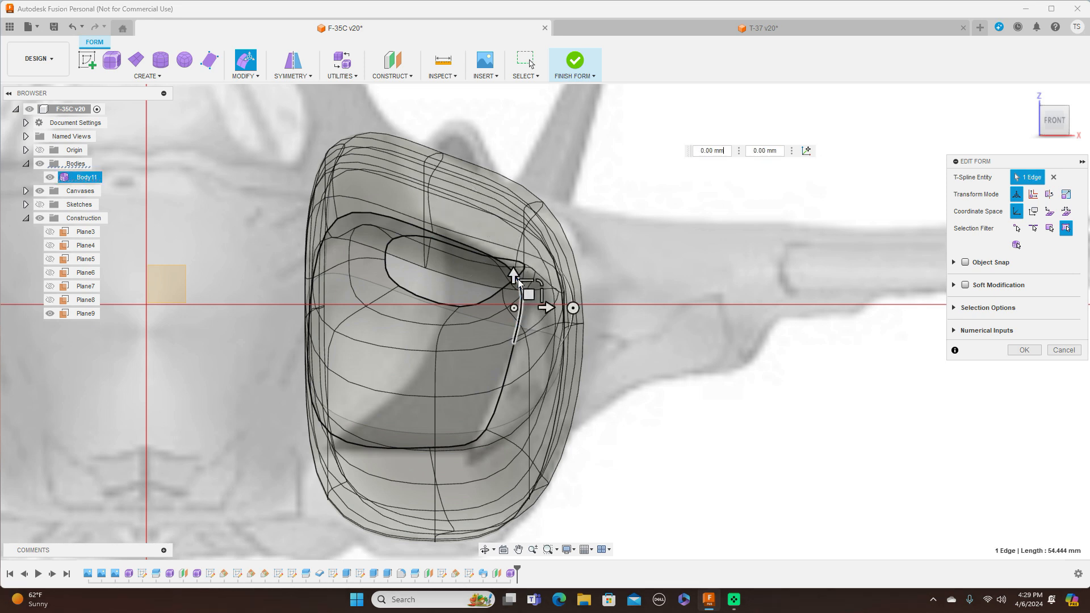
click(653, 259)
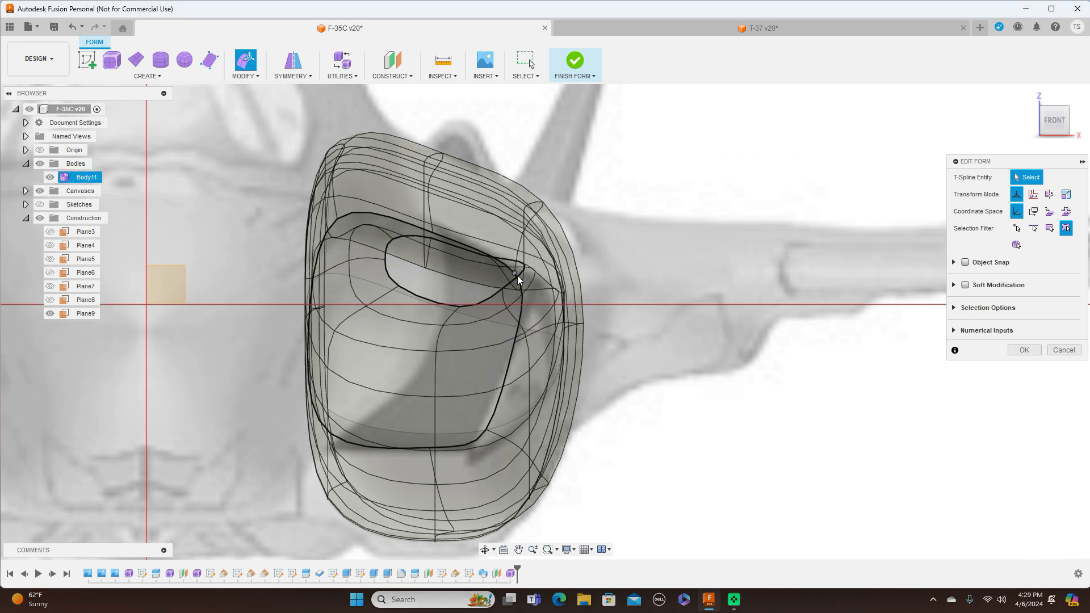
click(515, 273)
drag(528, 258, 552, 263)
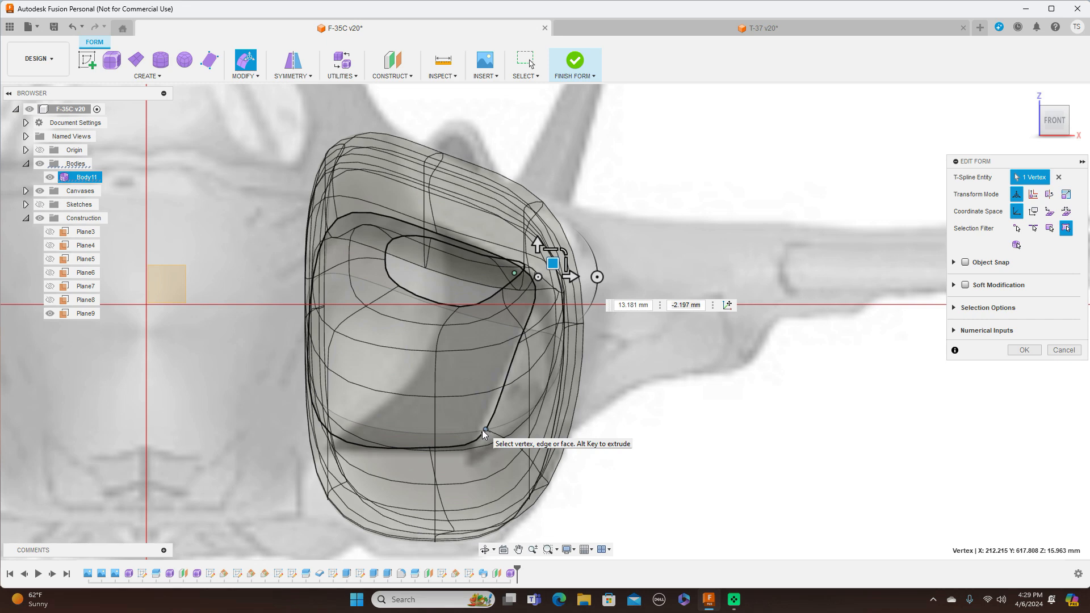
Step: Move the lip's lower outer vertex inward about 5.6 mm and check the opening from the side and above
click(497, 413)
drag(497, 413, 490, 416)
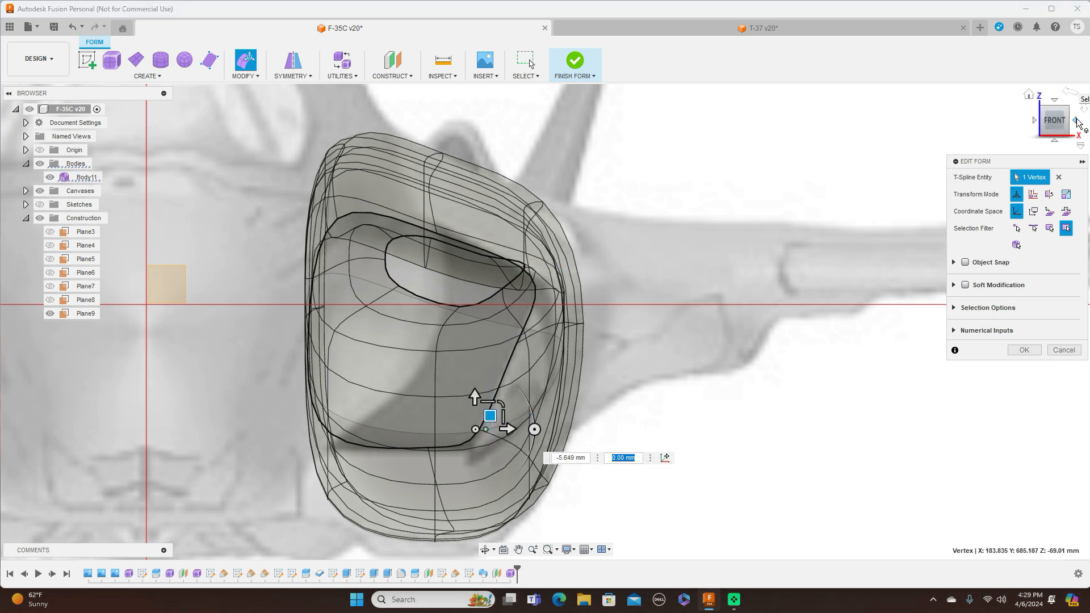
click(1076, 121)
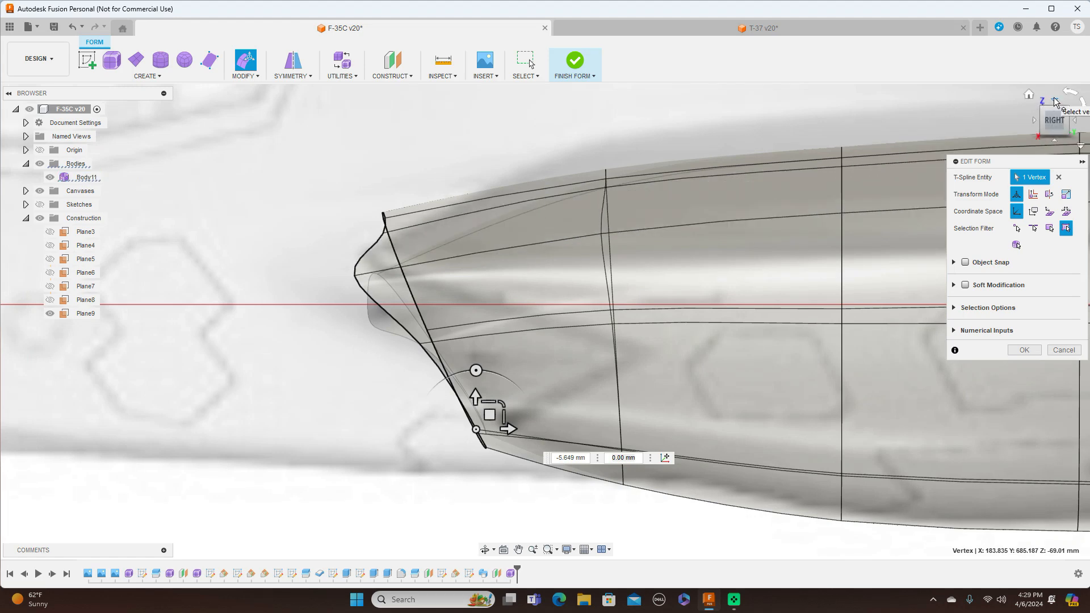
click(1054, 101)
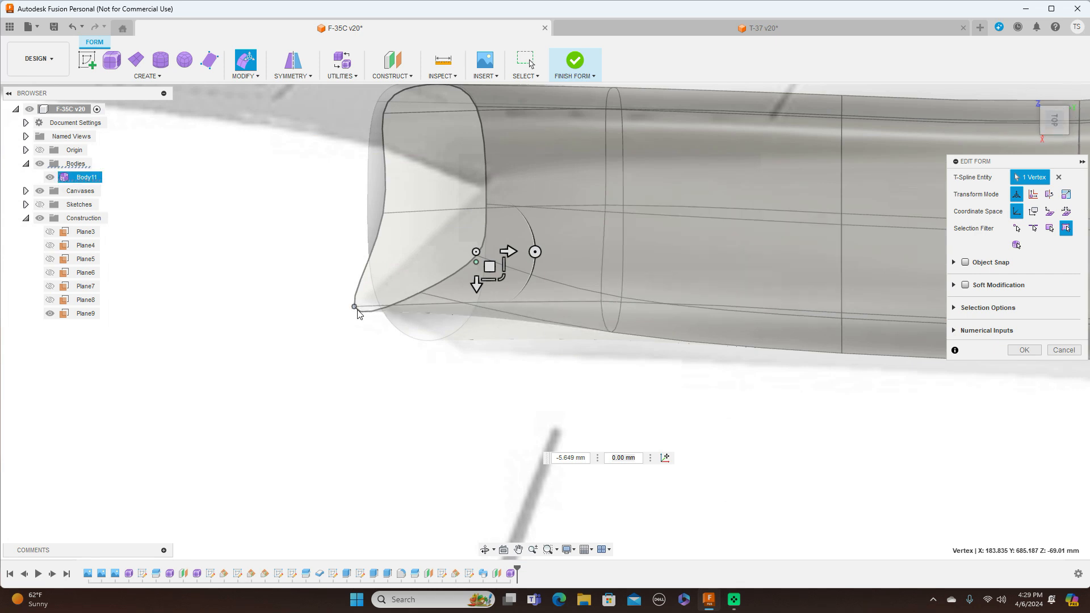
click(1055, 143)
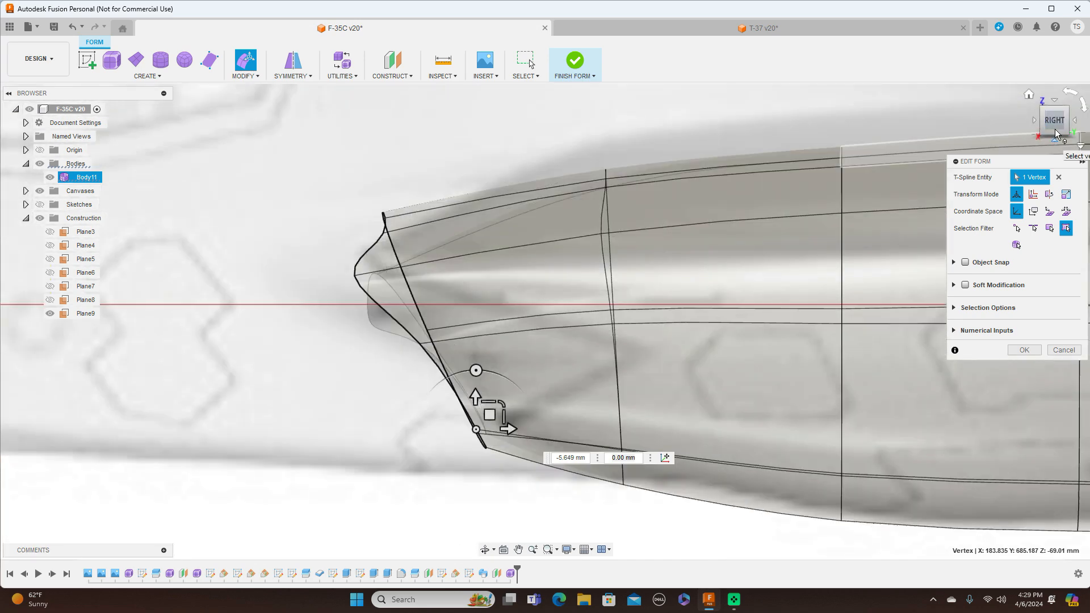
Step: In the right-side view, move the lip's upper outer vertex about 39.6 mm back and 6.2 mm up, and its upper middle vertex 6.6 mm forward
mouse_move(1049, 120)
mouse_down()
mouse_move(1064, 120)
mouse_move(1050, 123)
mouse_up()
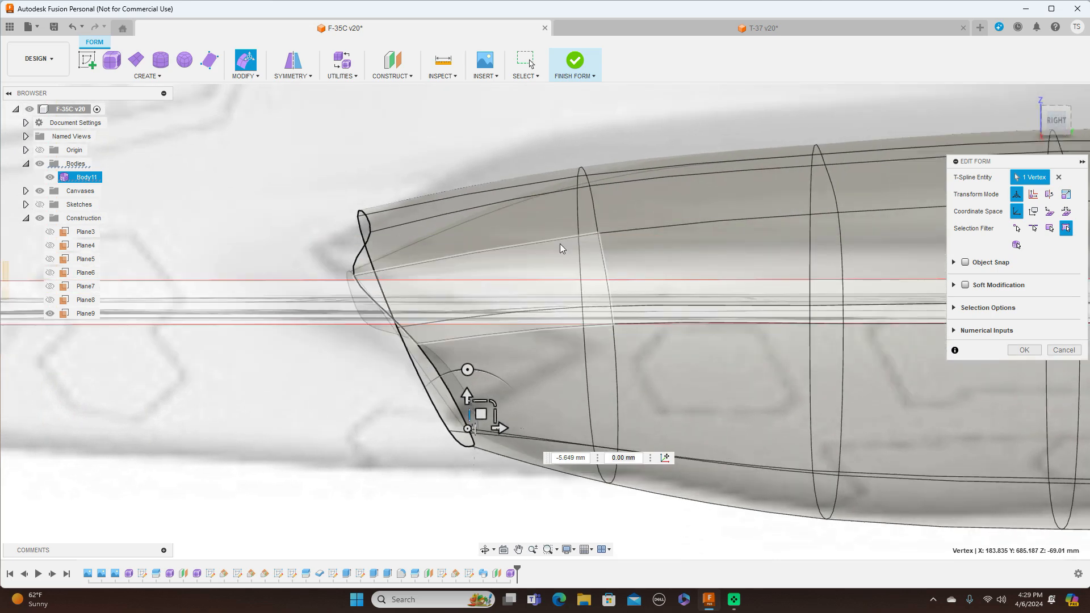
click(352, 277)
drag(367, 263, 439, 250)
shift+middle_drag(715, 188, 658, 219)
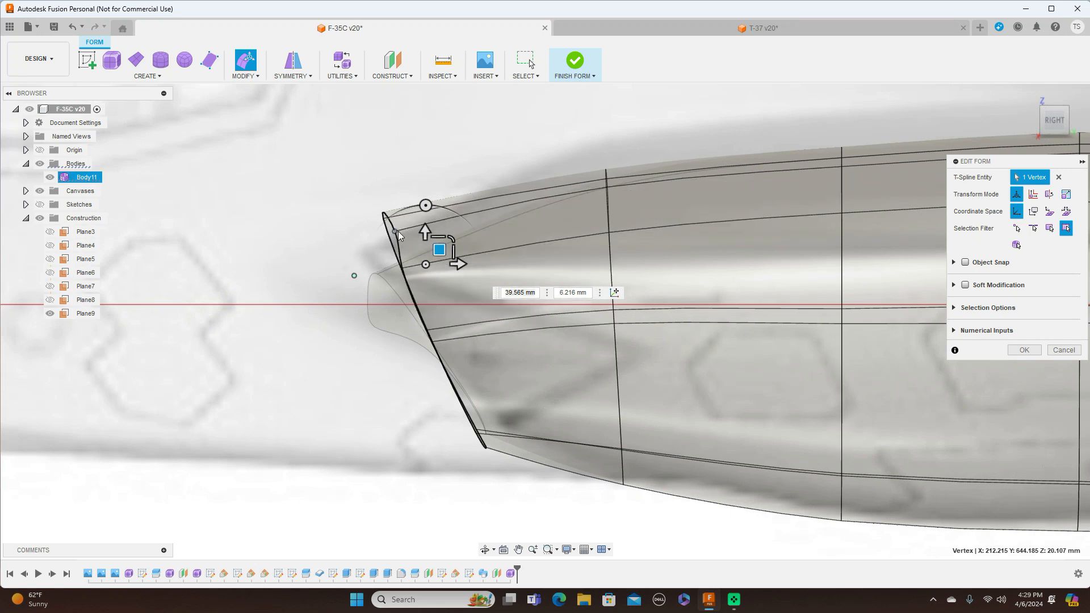
click(408, 217)
drag(408, 217, 396, 220)
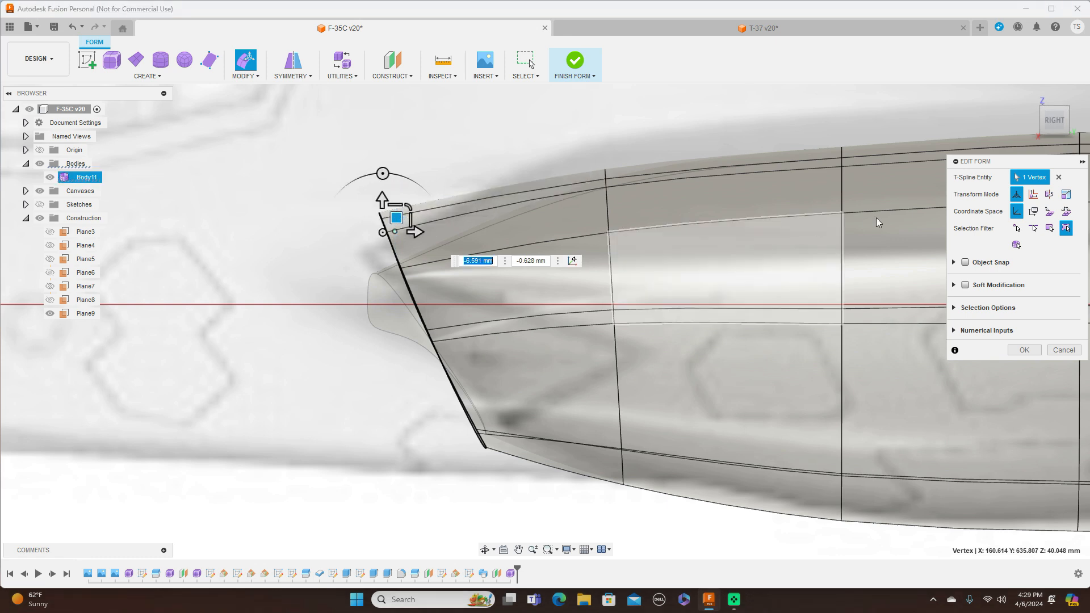
Step: Raise the top edge of the first cross-section behind the lip toward the side canvas outline
scroll(825, 241, down, 1)
scroll(826, 240, down, 1)
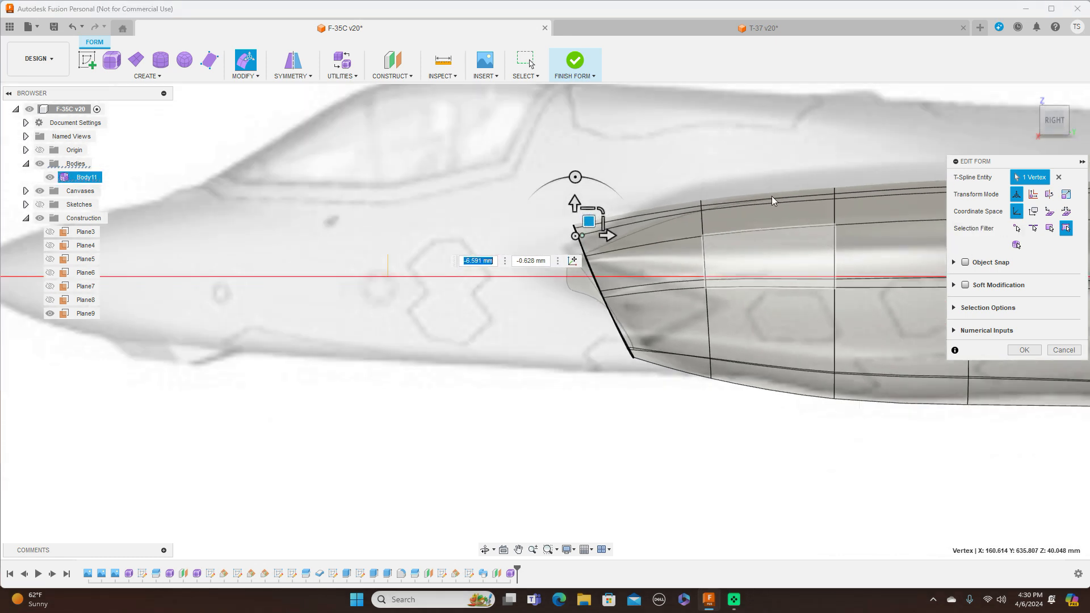
scroll(701, 199, up, 3)
click(704, 200)
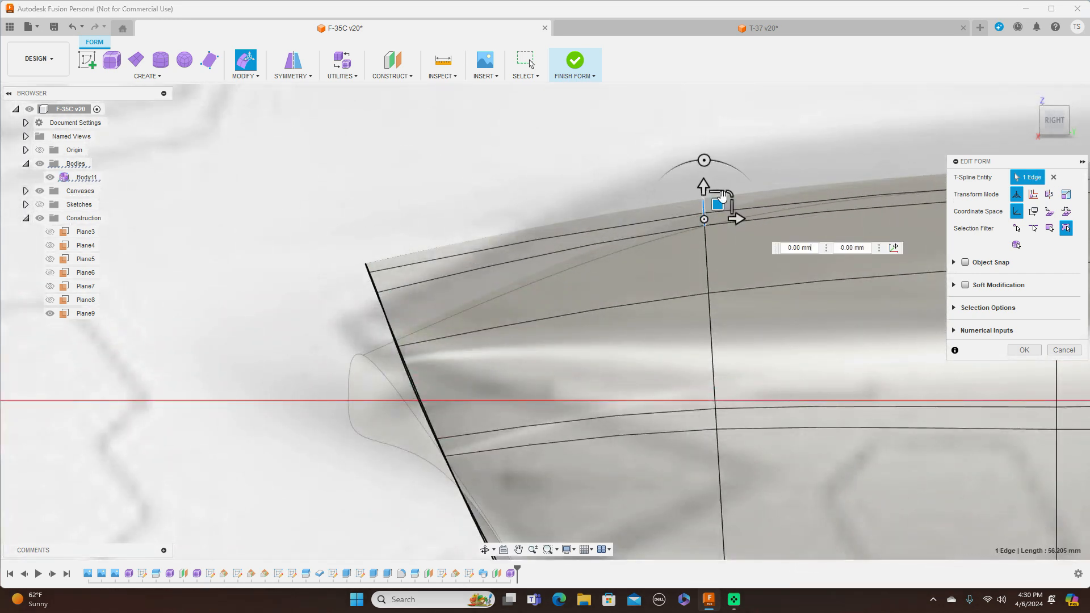
drag(717, 199, 716, 187)
scroll(598, 166, down, 5)
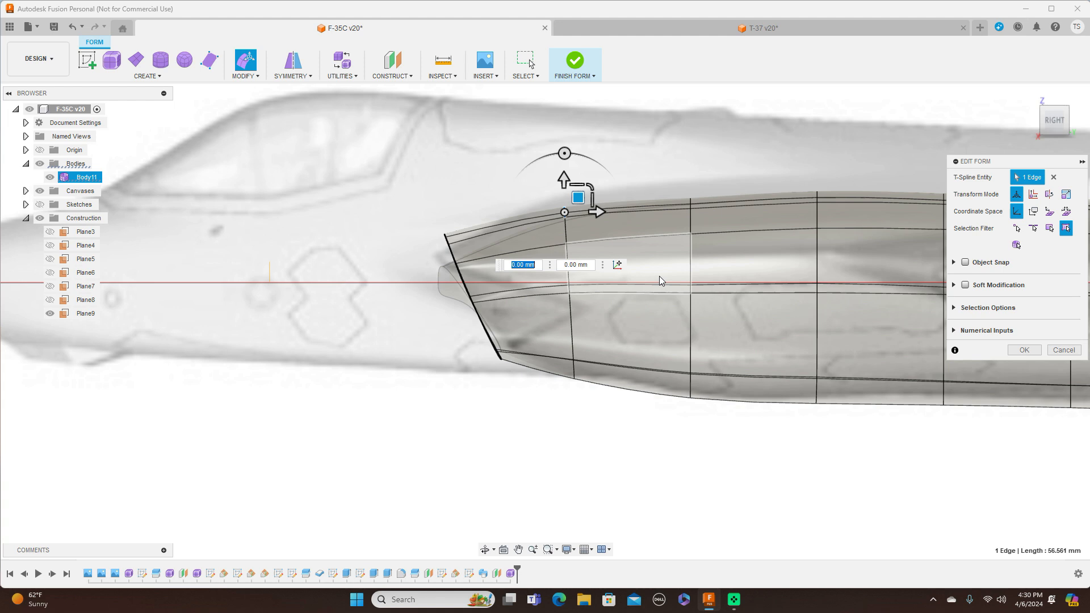
Step: Rotate the lip's whole edge loop 15° to rake its top forward, and shift it about 5.3 mm back and 4.1 mm down
double_click(464, 288)
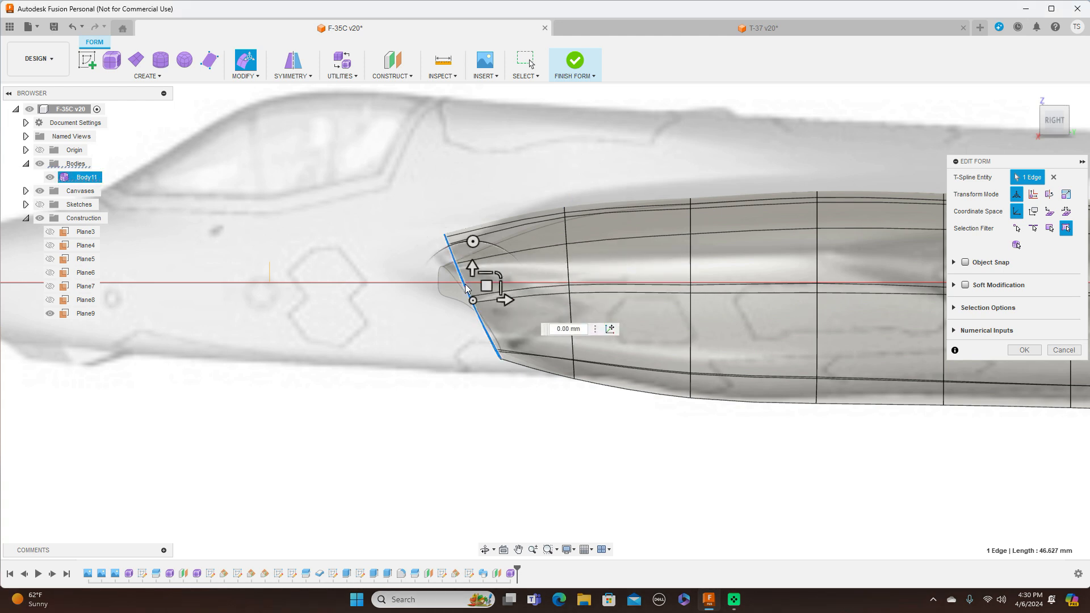
drag(474, 243, 462, 245)
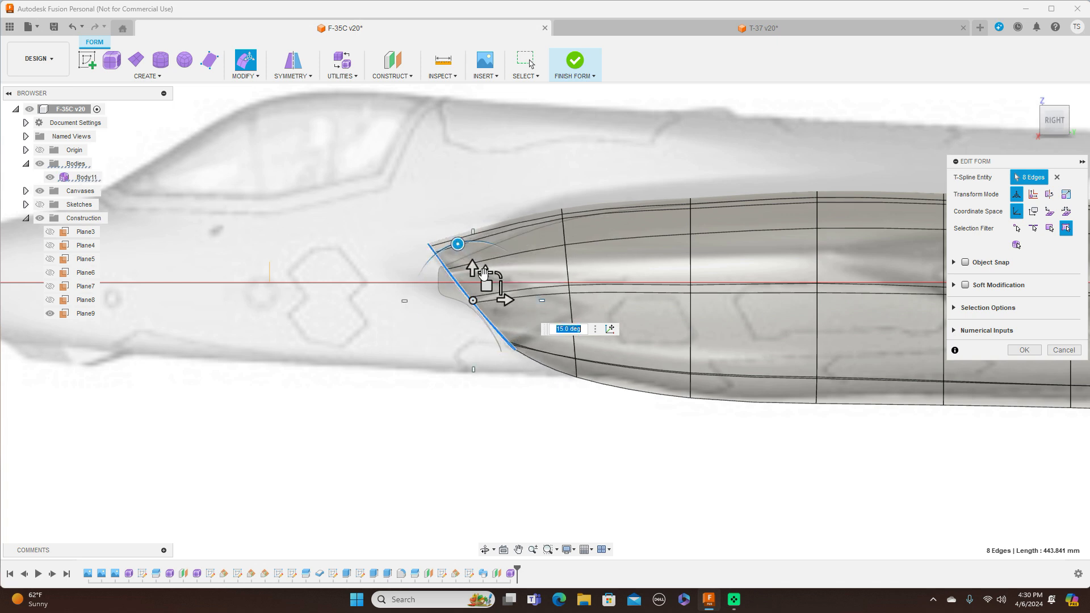
mouse_move(486, 284)
mouse_down()
mouse_move(539, 285)
mouse_move(493, 289)
mouse_up()
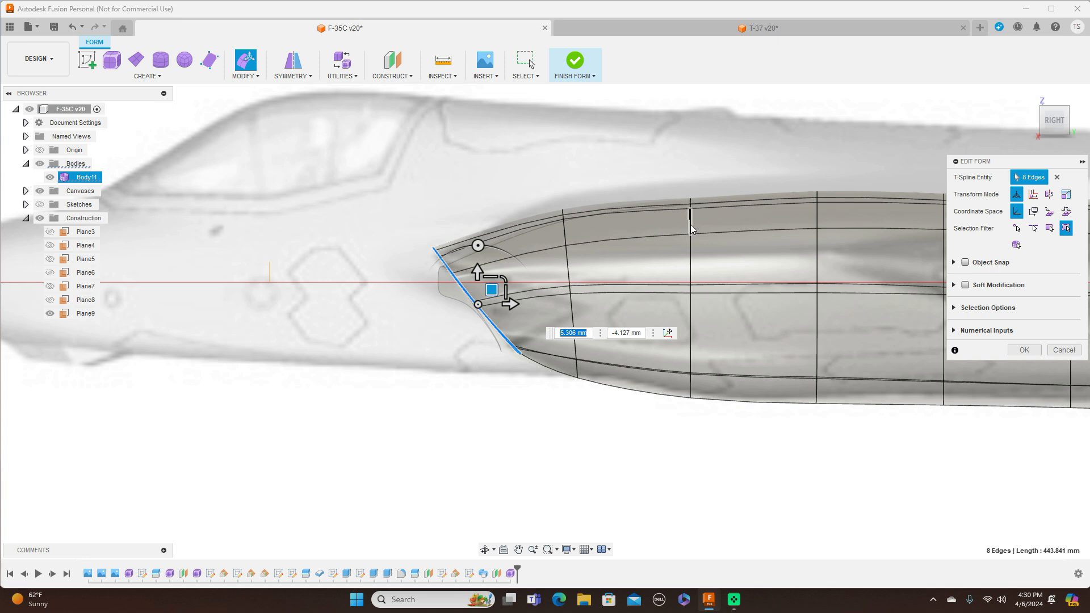
Step: Move the top edge of the second cross-section behind the lip about 2.7 mm up and 0.4 mm forward
scroll(690, 223, up, 2)
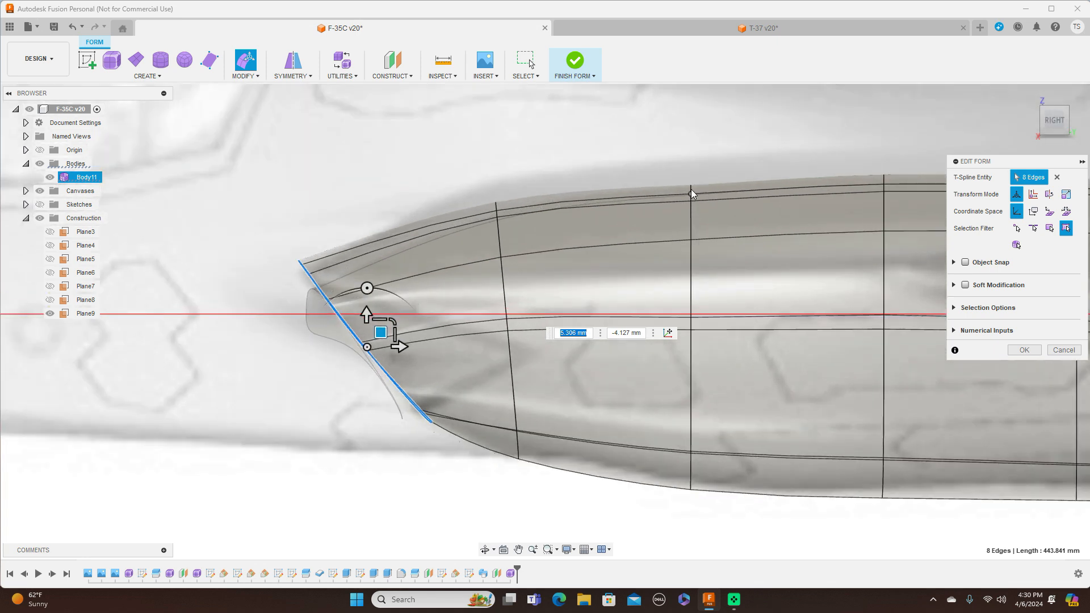
click(690, 189)
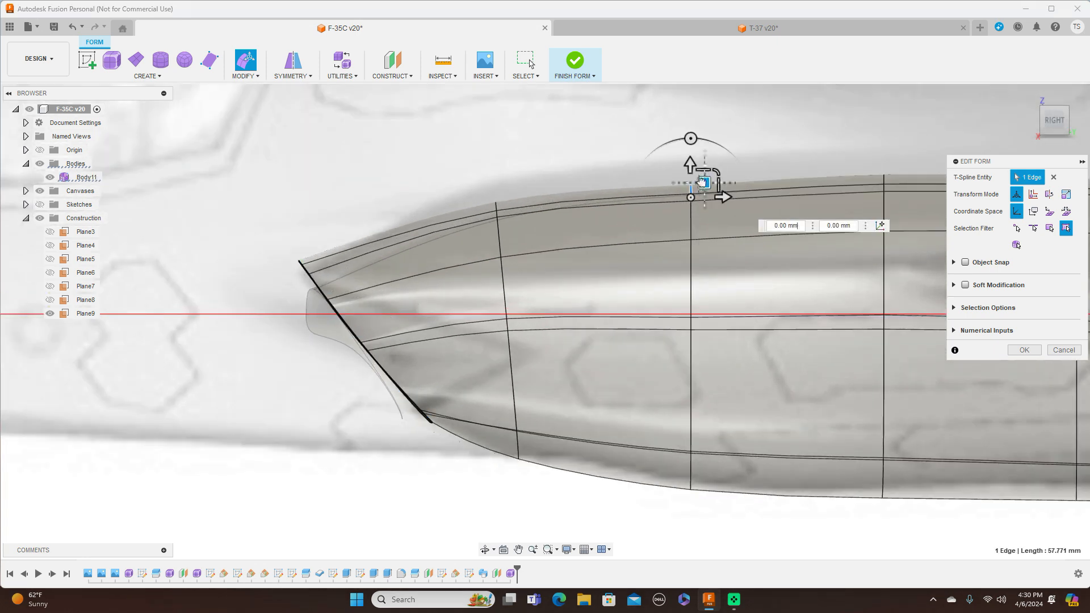
drag(702, 182, 702, 178)
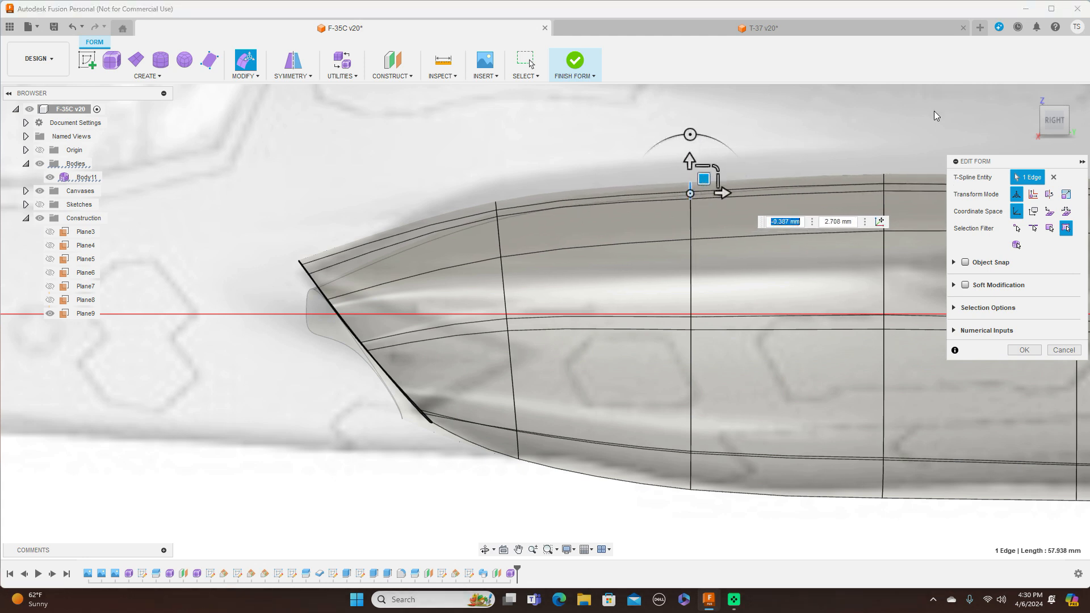
scroll(728, 349, down, 6)
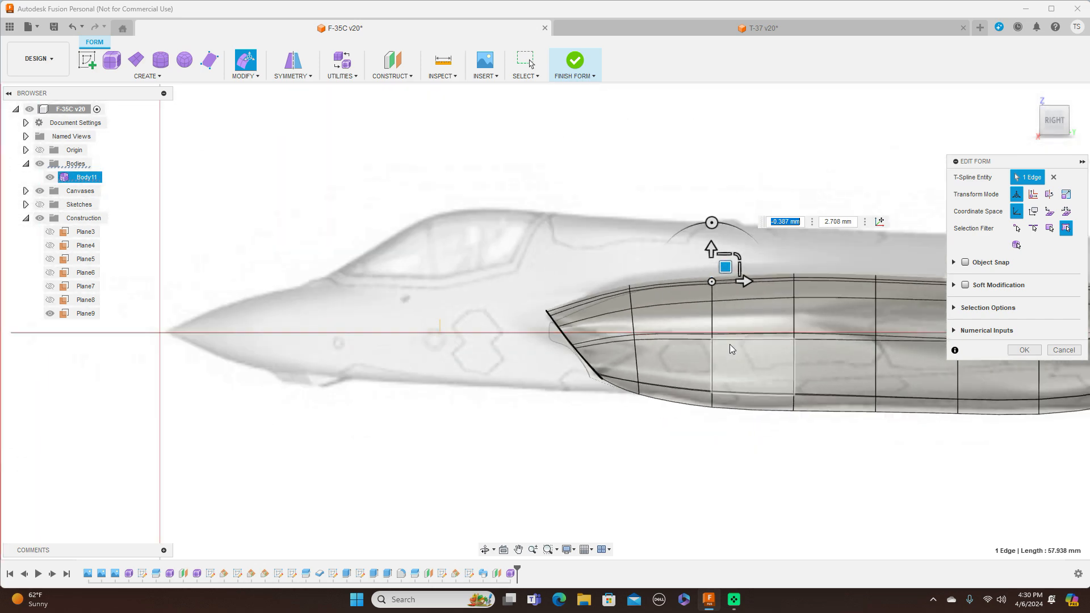
Step: In the front view, lower the lip's outer bottom edge about 8.1 mm and its lower inner corner vertex about 11 mm
click(1036, 122)
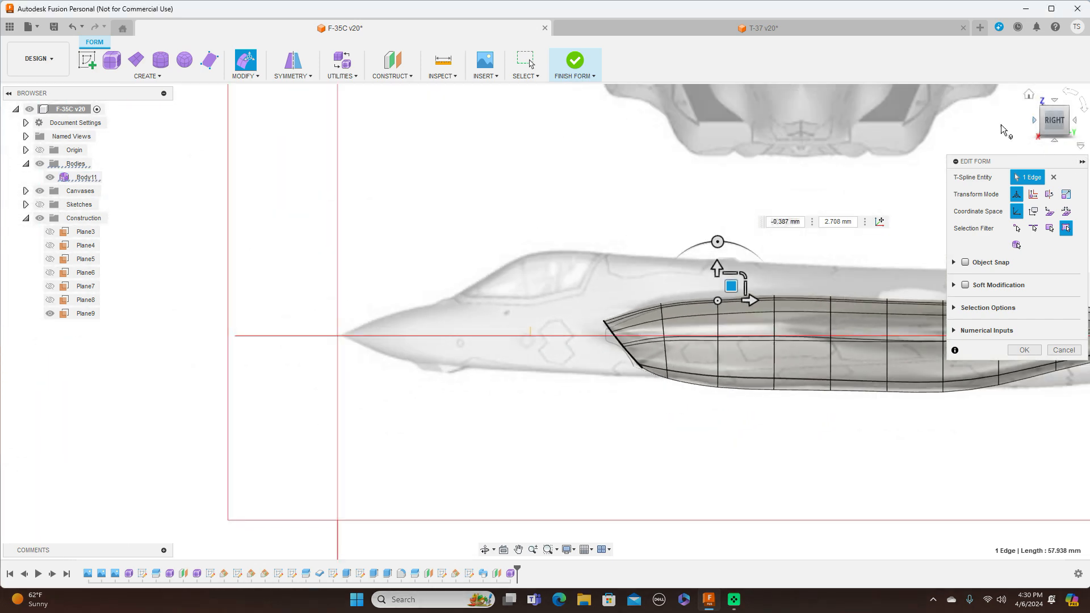
scroll(592, 311, up, 3)
middle_drag(594, 309, 718, 227)
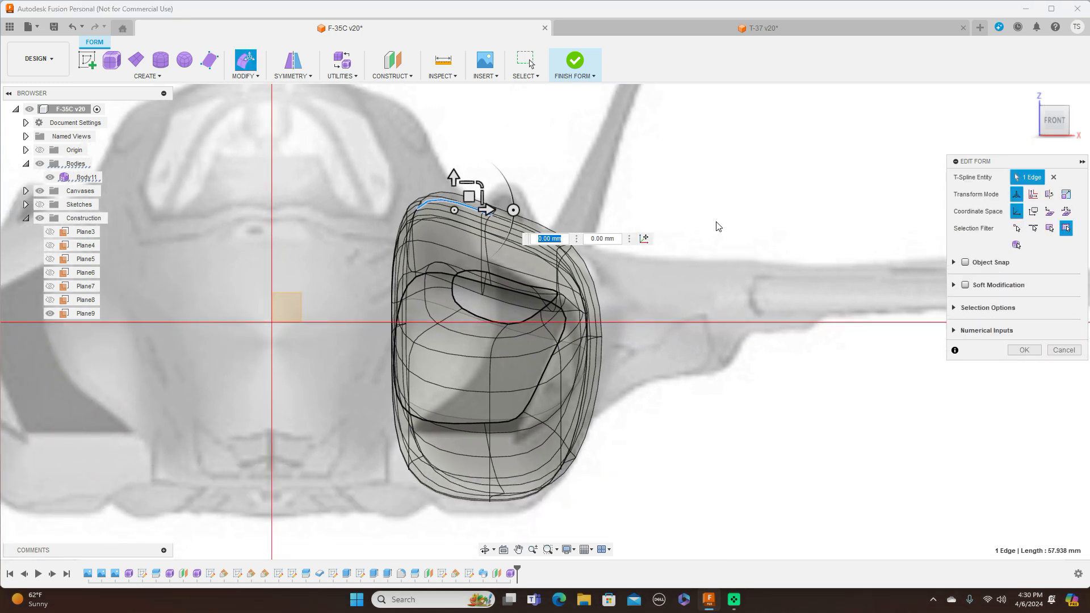
scroll(522, 373, up, 3)
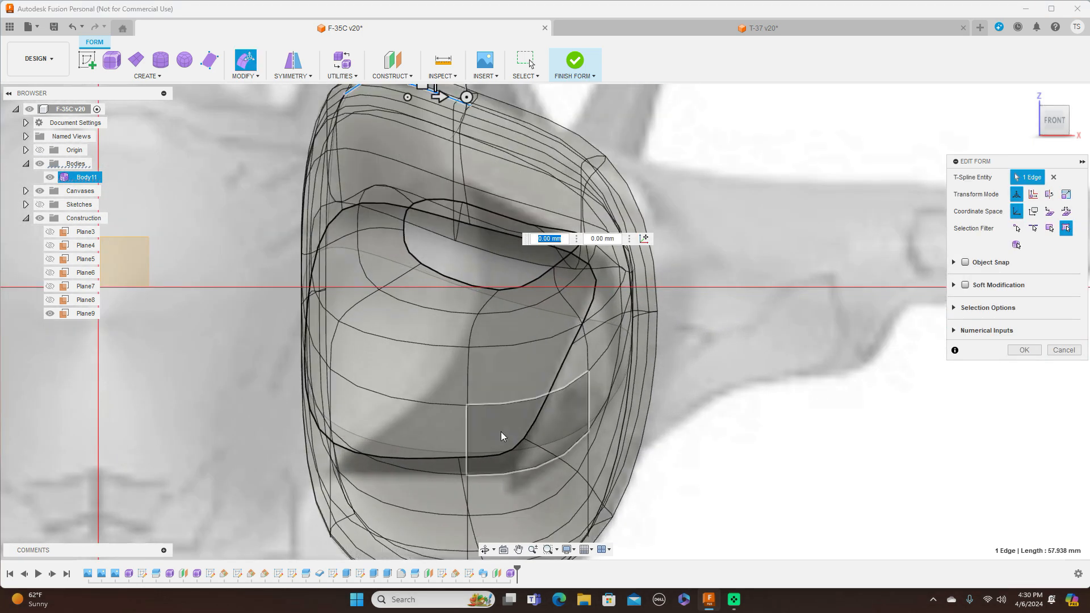
click(473, 457)
drag(504, 435, 504, 454)
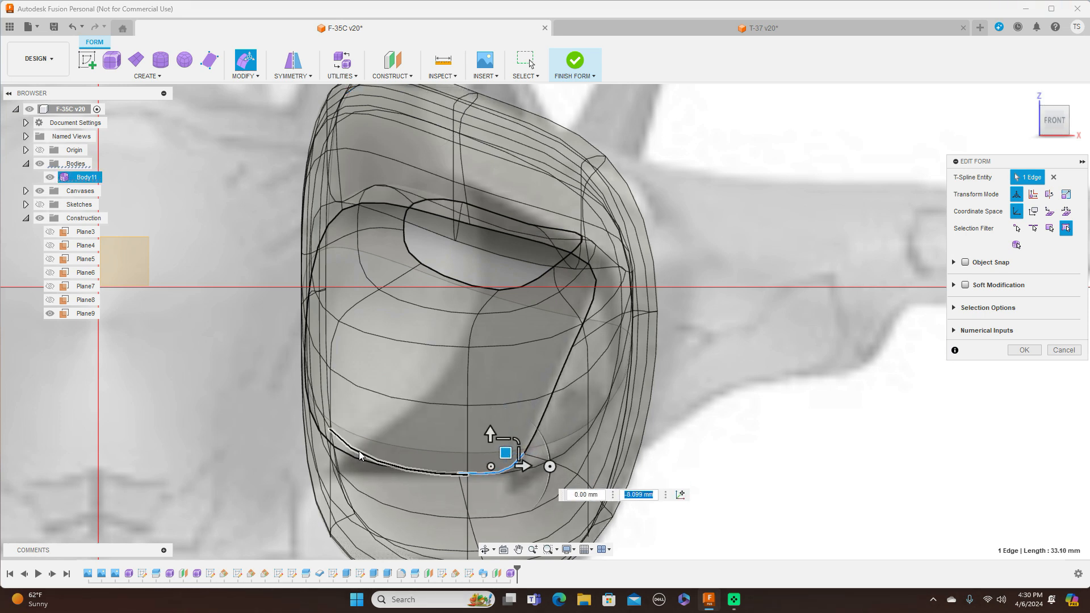
click(334, 451)
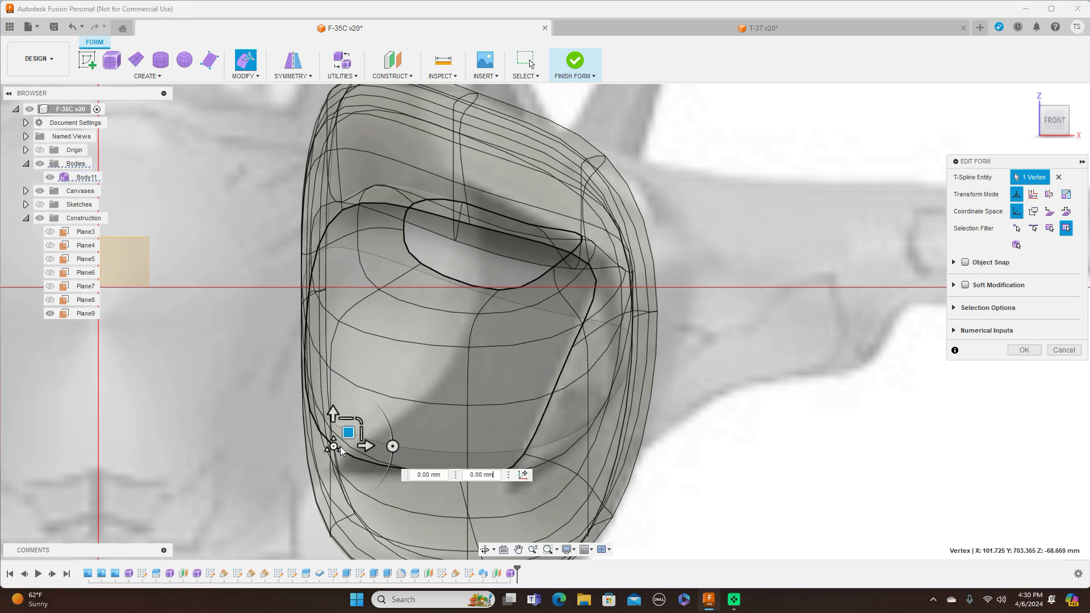
drag(349, 435, 349, 460)
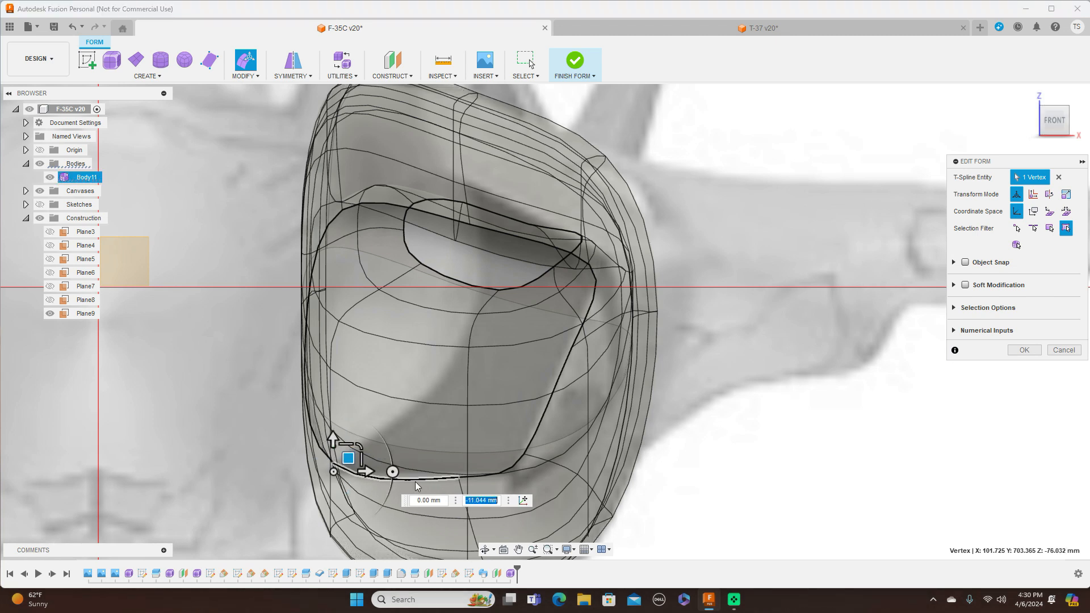
Step: Nudge the lip's inner bottom edge about 1.5 mm up, and move its lower inner corner vertex about 6.6 mm inward and 2.2 mm down
click(459, 477)
drag(410, 456, 408, 453)
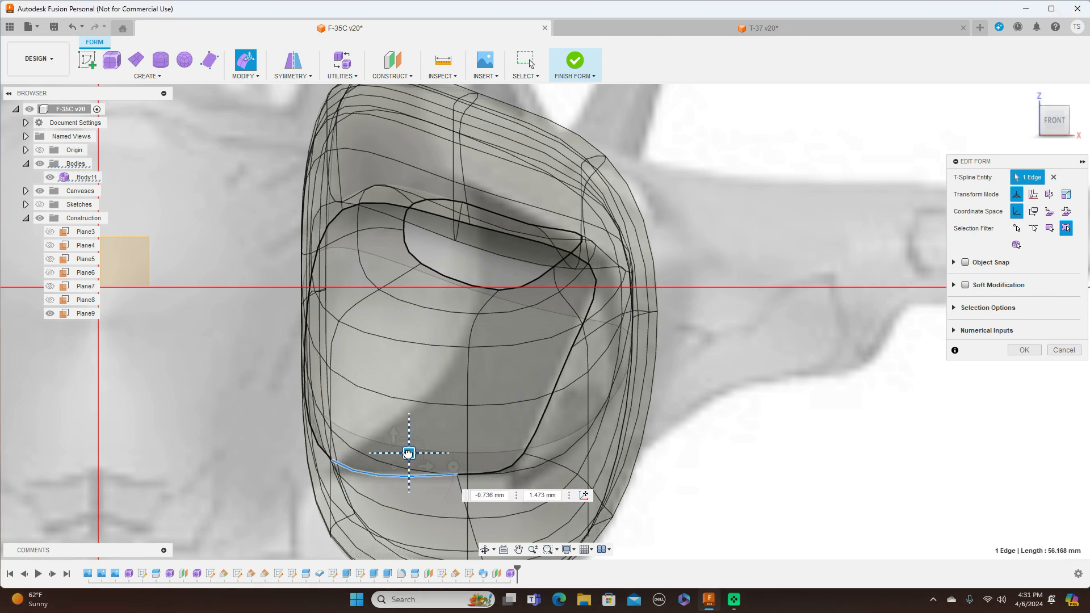
click(344, 459)
drag(347, 448, 329, 455)
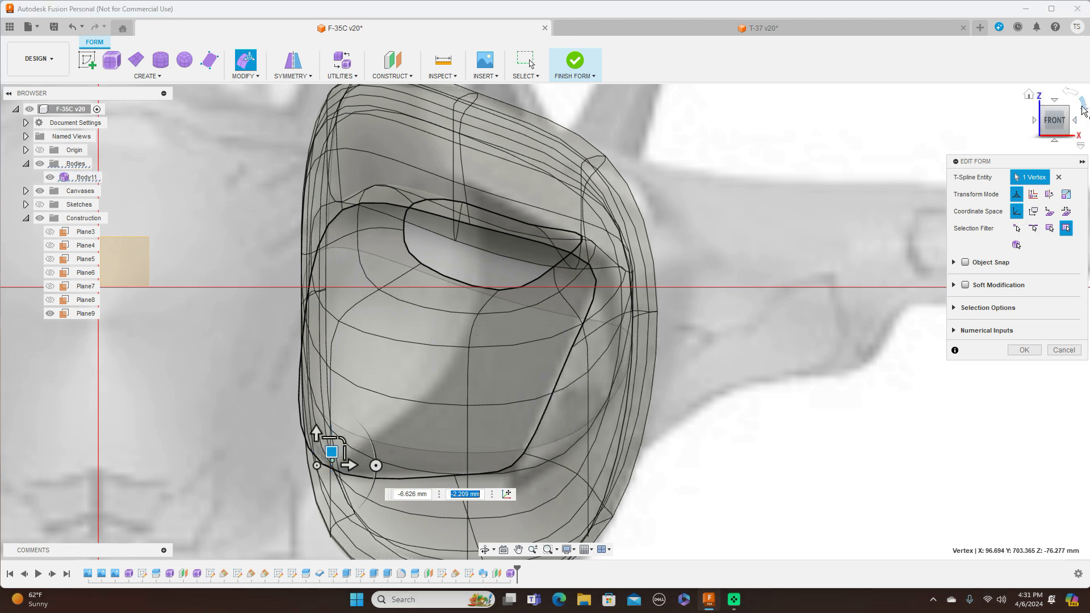
Step: Examine the raked intake opening against the reference canvases from the side, from above and at an angle, with the vertex deselected
click(1076, 121)
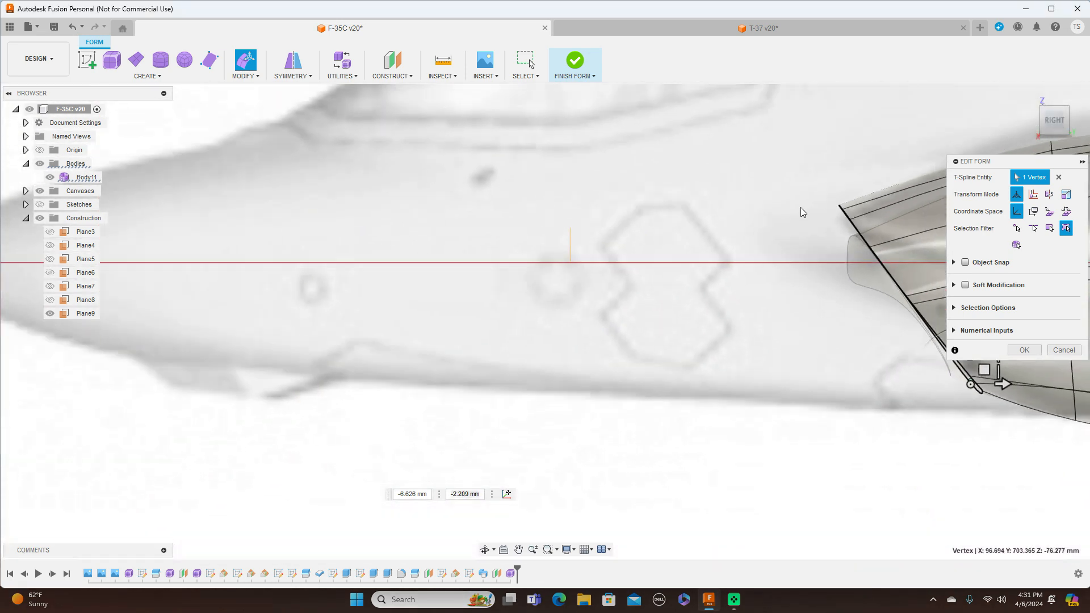
middle_drag(750, 313, 630, 324)
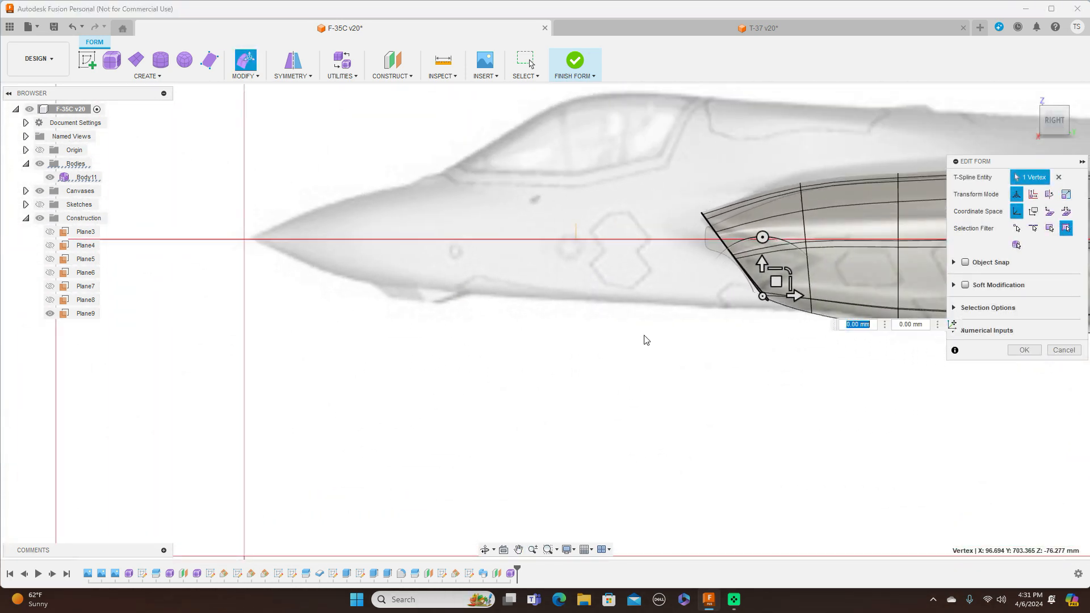
middle_drag(575, 364, 424, 366)
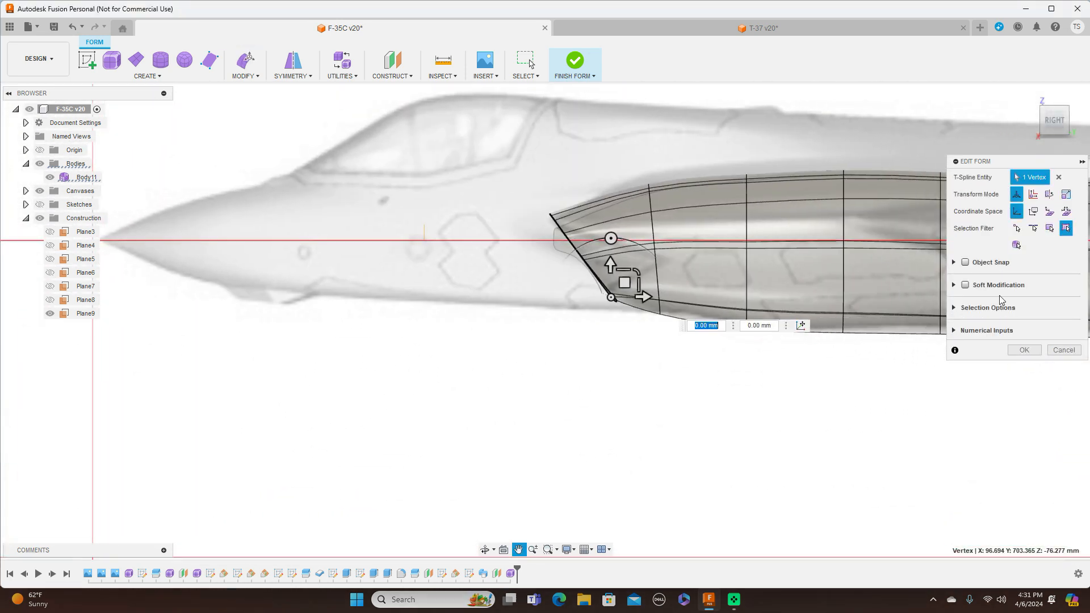
click(1055, 101)
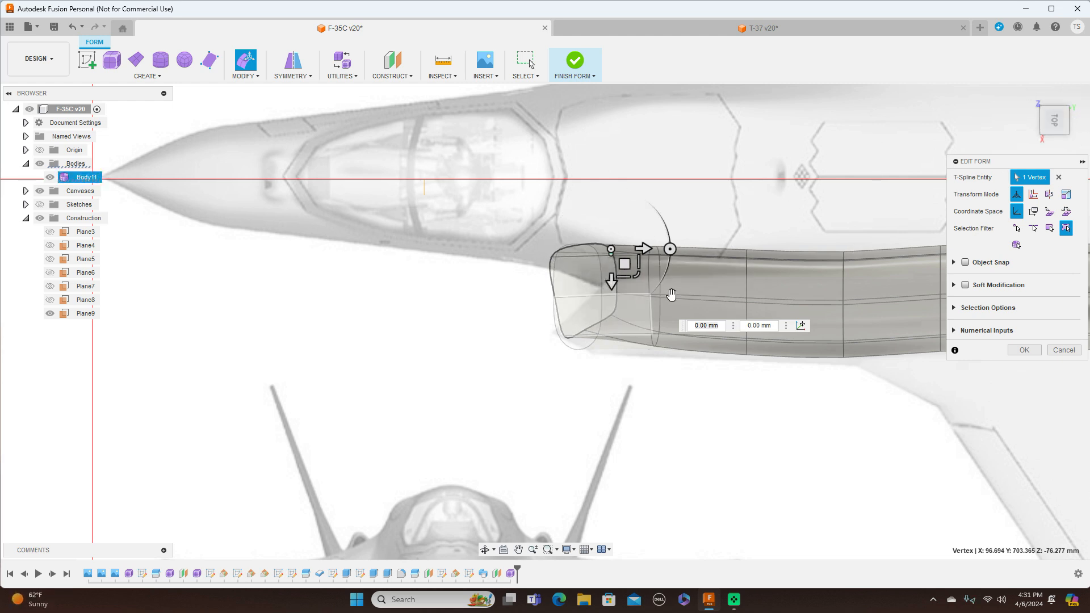
click(1059, 145)
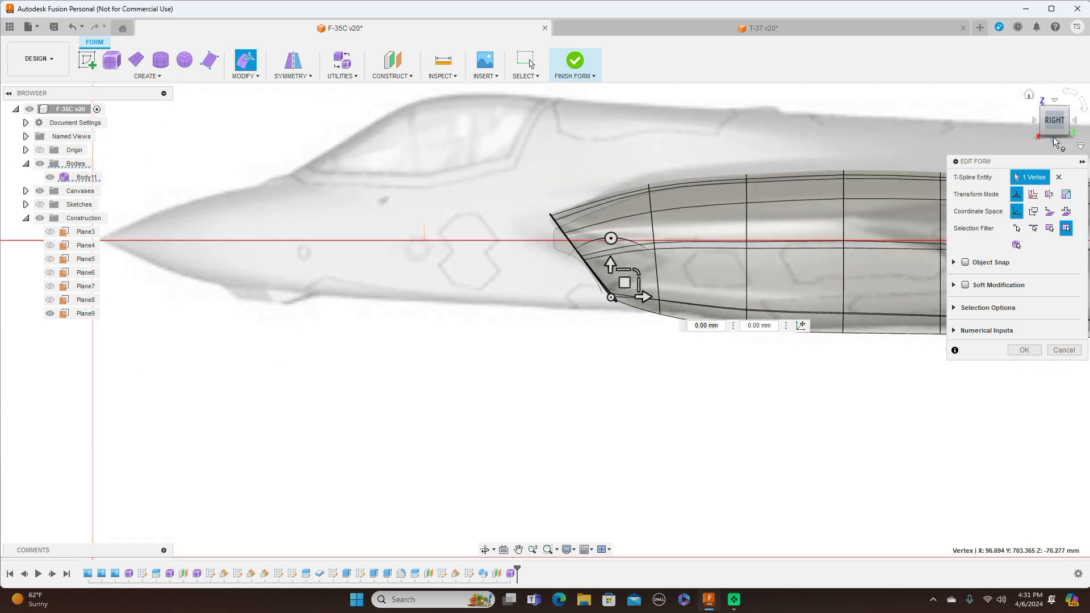
shift+middle_drag(681, 272, 766, 437)
shift+middle_drag(545, 321, 543, 247)
click(1059, 177)
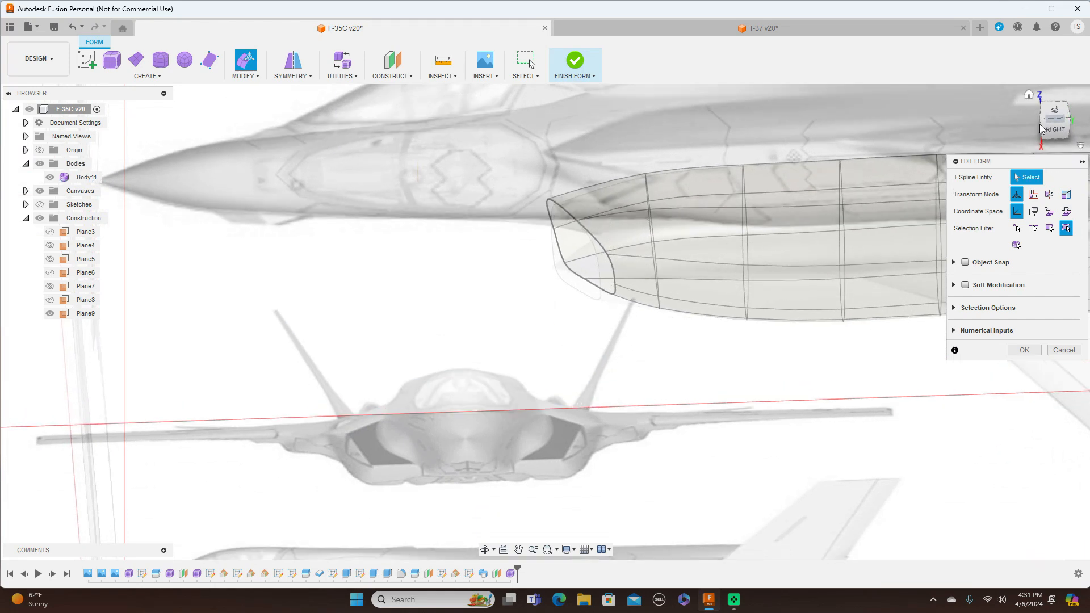
mouse_move(1055, 129)
mouse_down()
mouse_move(1054, 95)
mouse_move(1057, 129)
mouse_move(1050, 121)
mouse_up()
click(1049, 121)
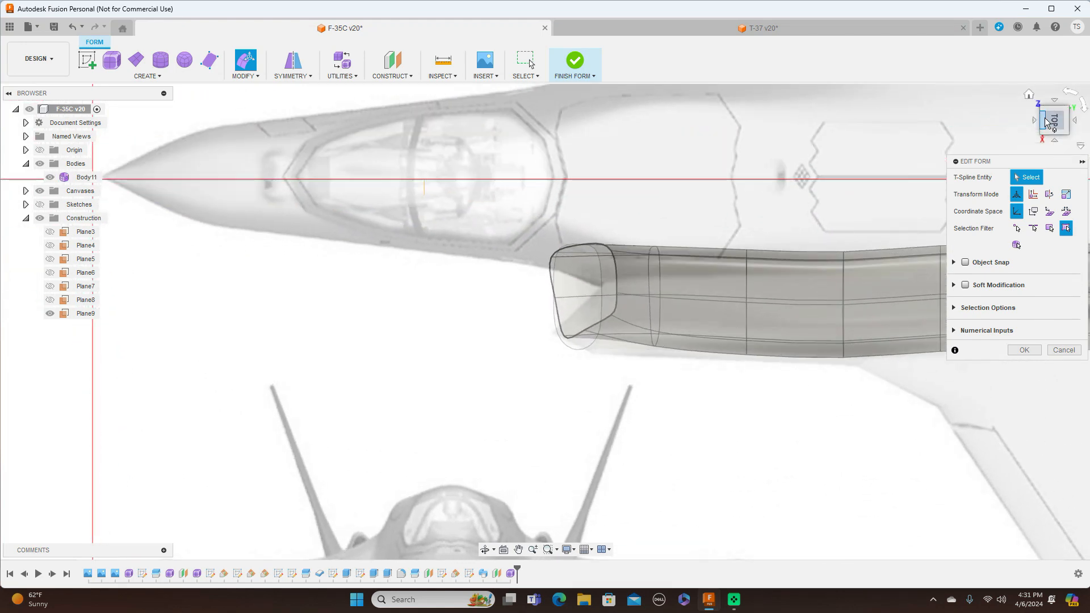
Step: Viewed from above, move the lip's upper inner vertex about 4.6 mm back and its upper outer vertex about 14.6 mm forward
click(552, 295)
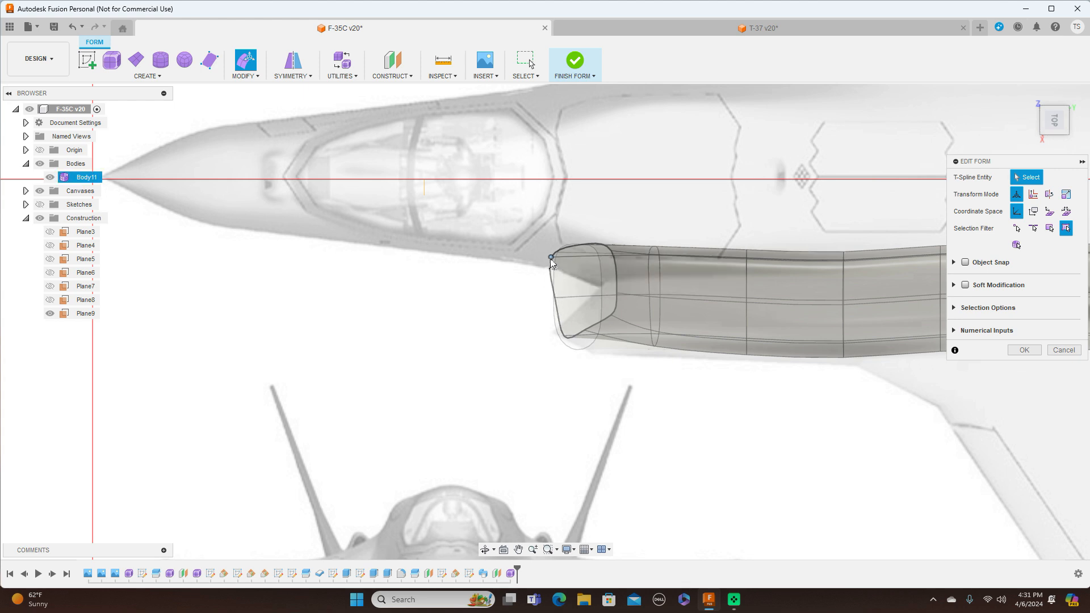
click(567, 270)
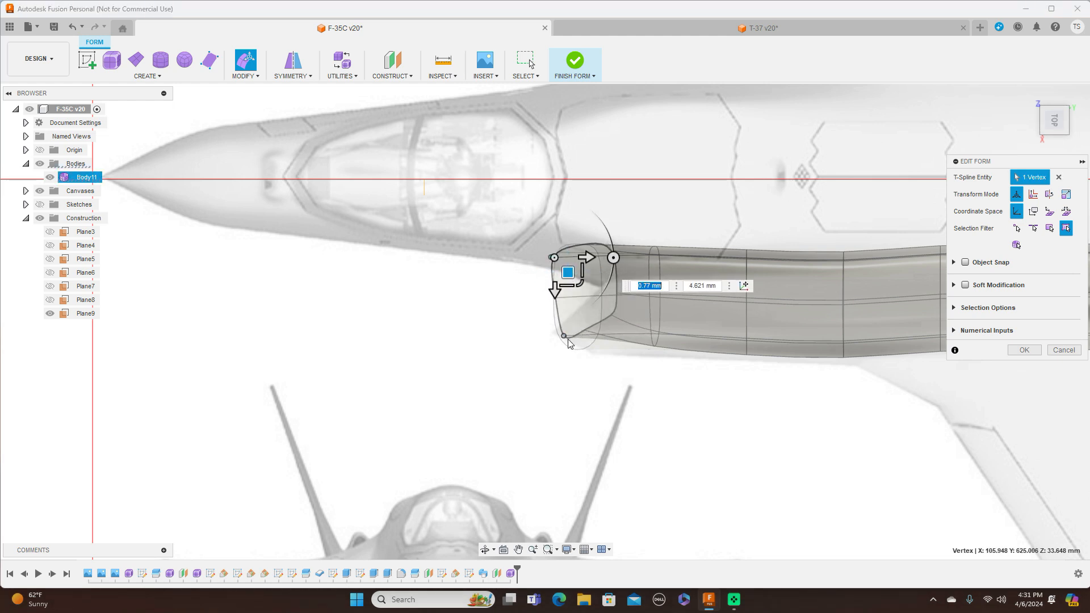
click(565, 337)
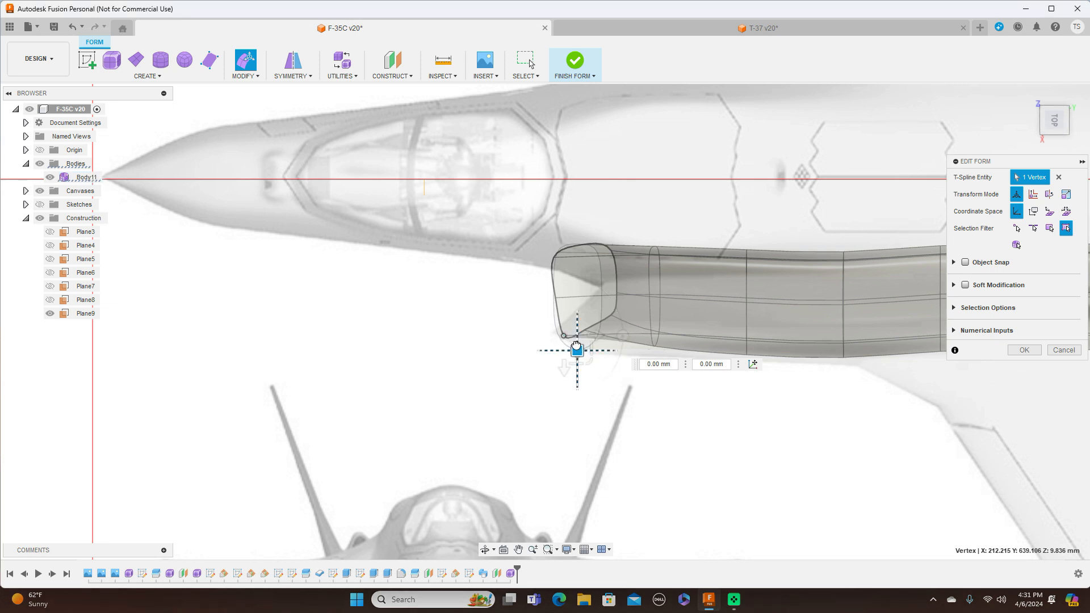
drag(573, 345, 566, 345)
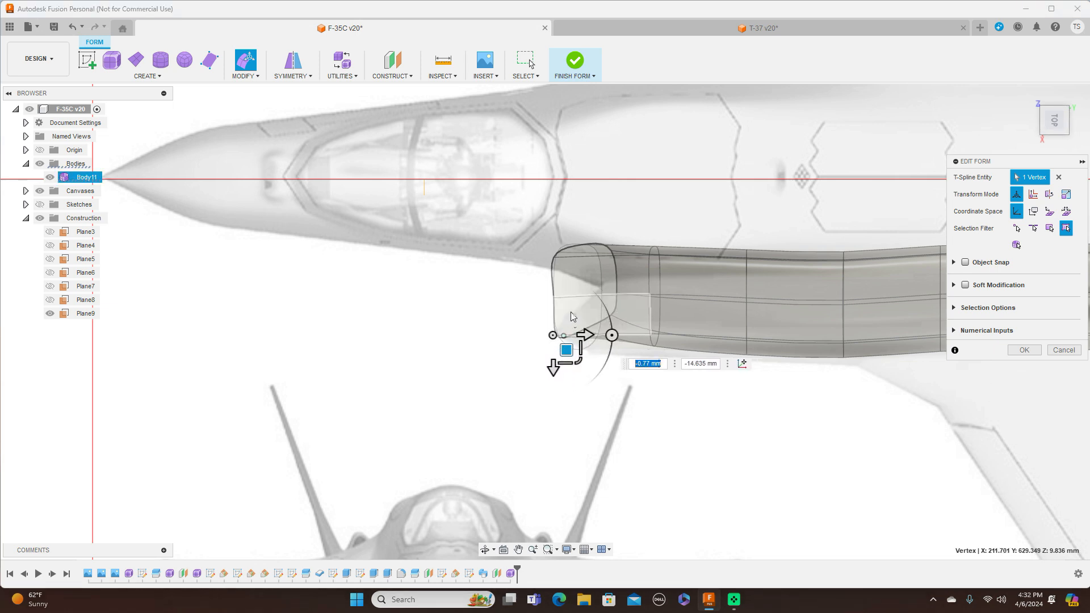
Step: Move the lip's upper middle vertex about 100 mm back and 18.5 mm inward, and its upper outer edge 20 mm forward and 8.2 mm inward
click(567, 312)
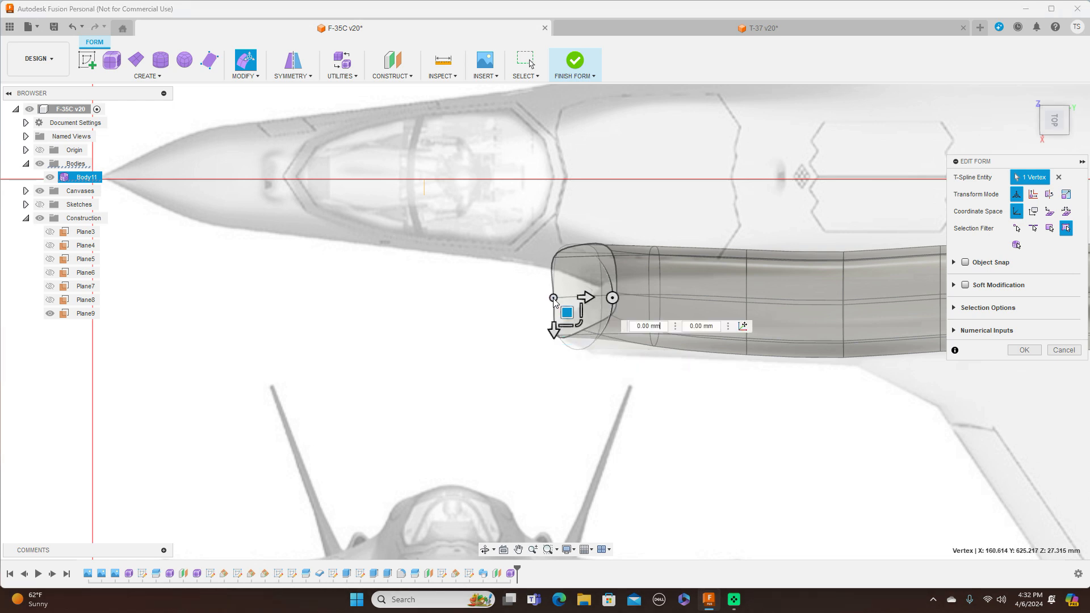
drag(570, 311, 644, 299)
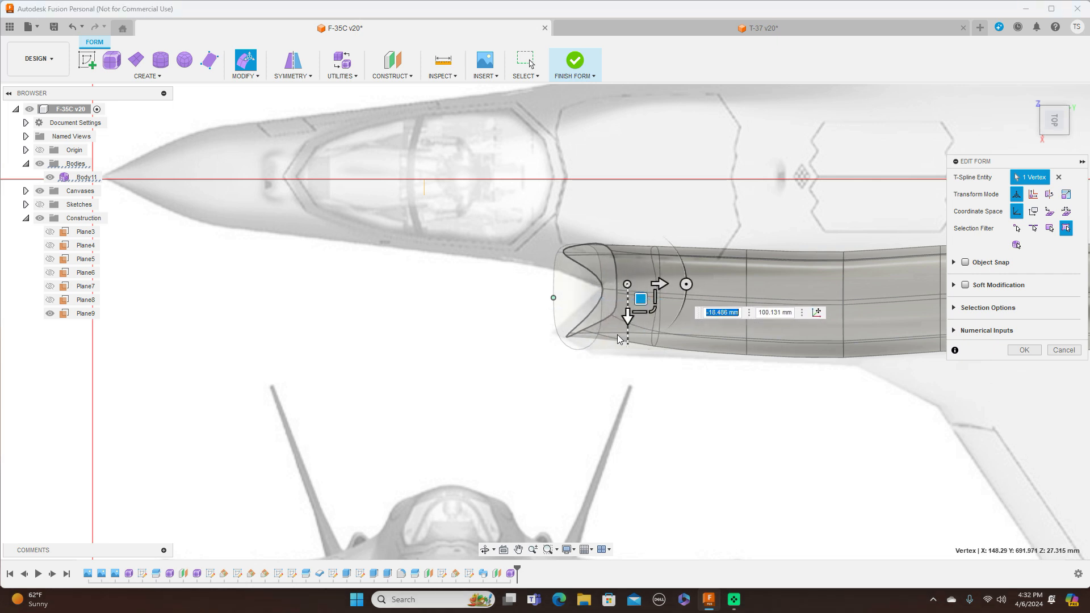
click(567, 339)
drag(590, 344, 575, 340)
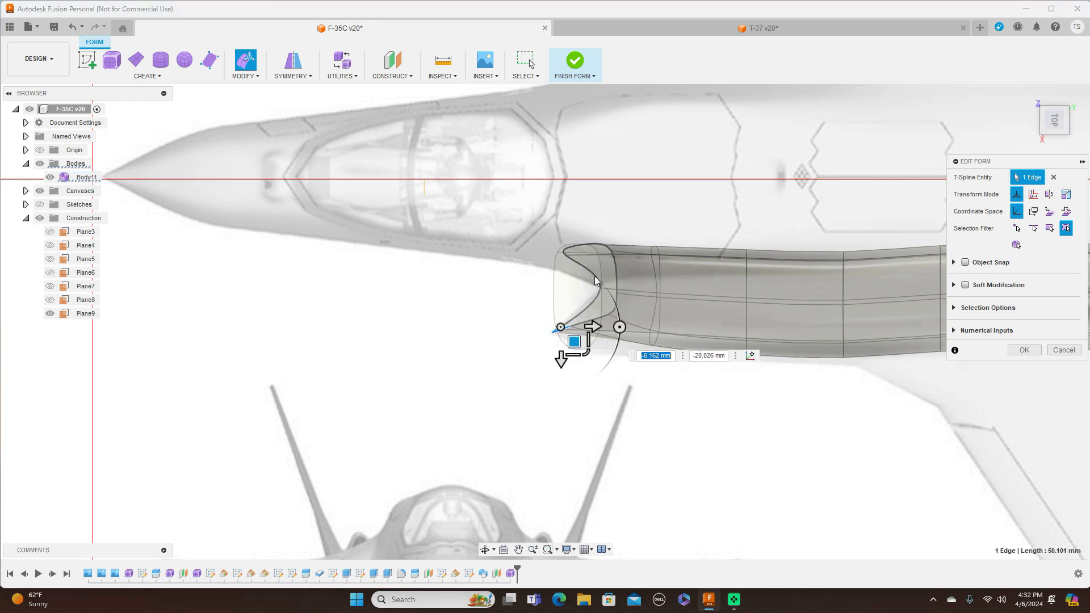
Step: Viewed from above, move the lip's upper inner vertex about 26.2 mm outward and 20 mm forward
click(566, 256)
drag(577, 269, 562, 288)
click(1055, 143)
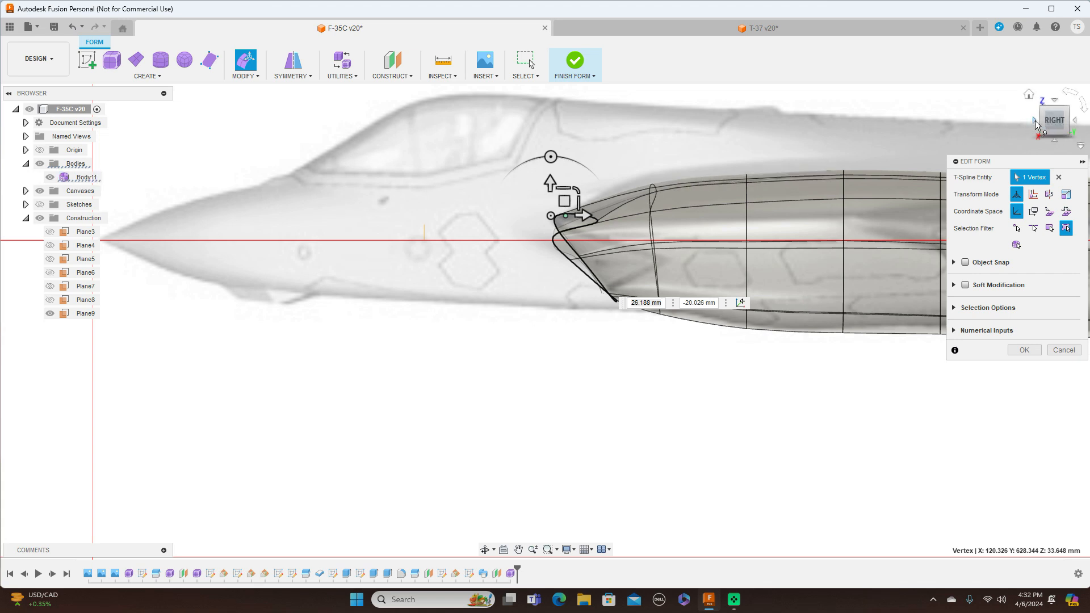
Step: Viewed from the front, move the lip's upper middle vertex about 27 mm up and 1.5 mm outward
click(1054, 116)
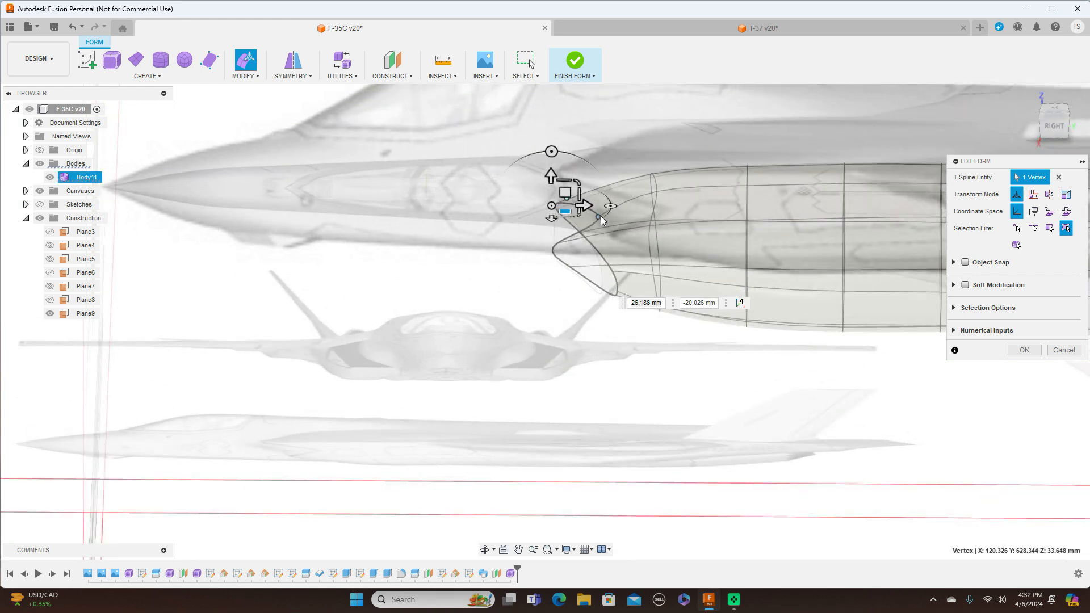
click(602, 221)
click(1055, 126)
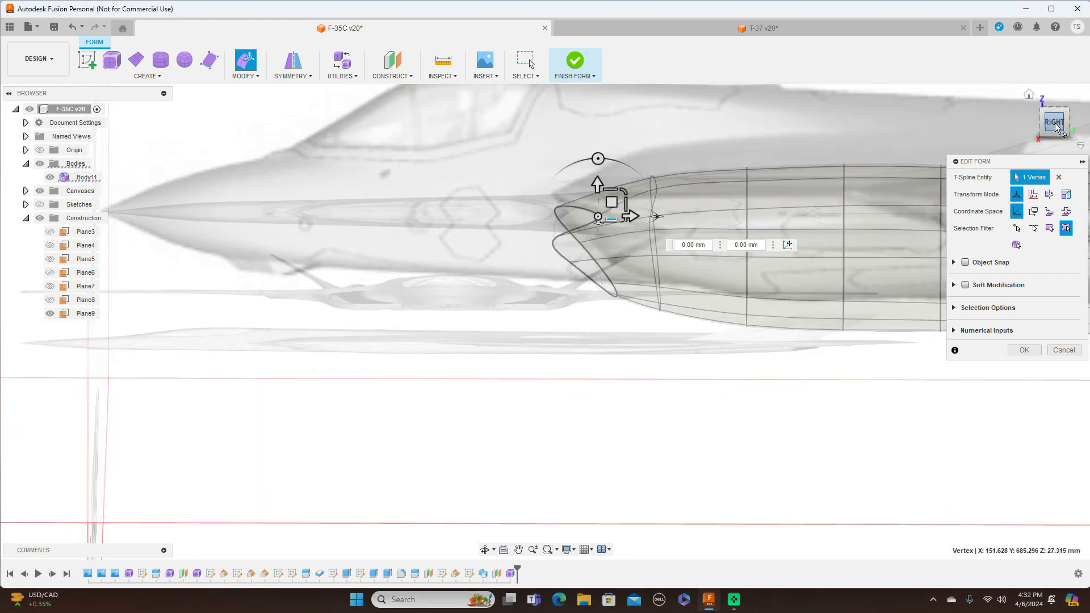
click(1033, 121)
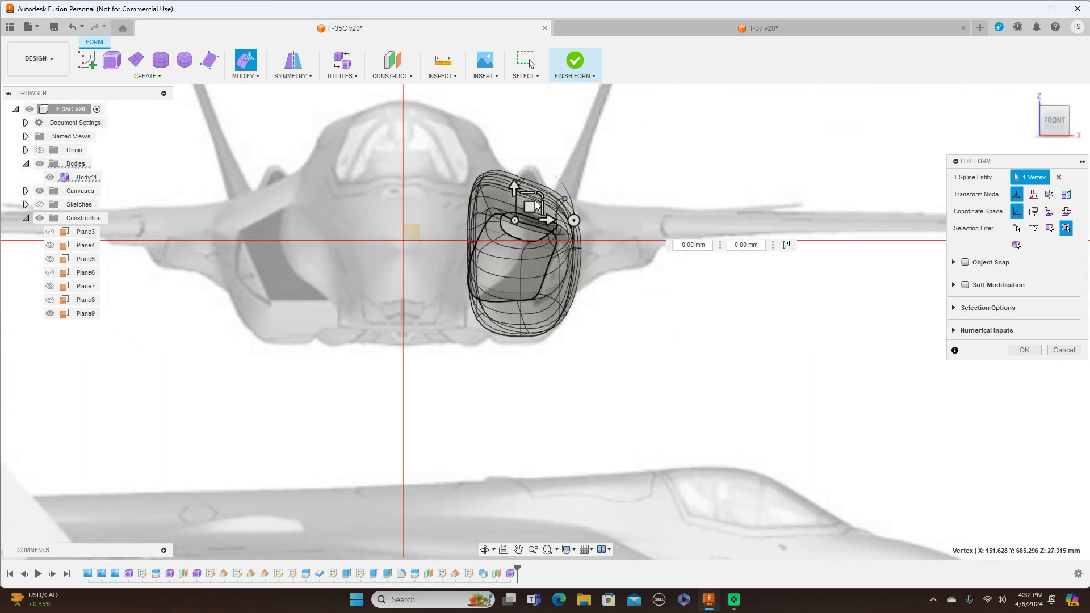
drag(527, 200, 531, 185)
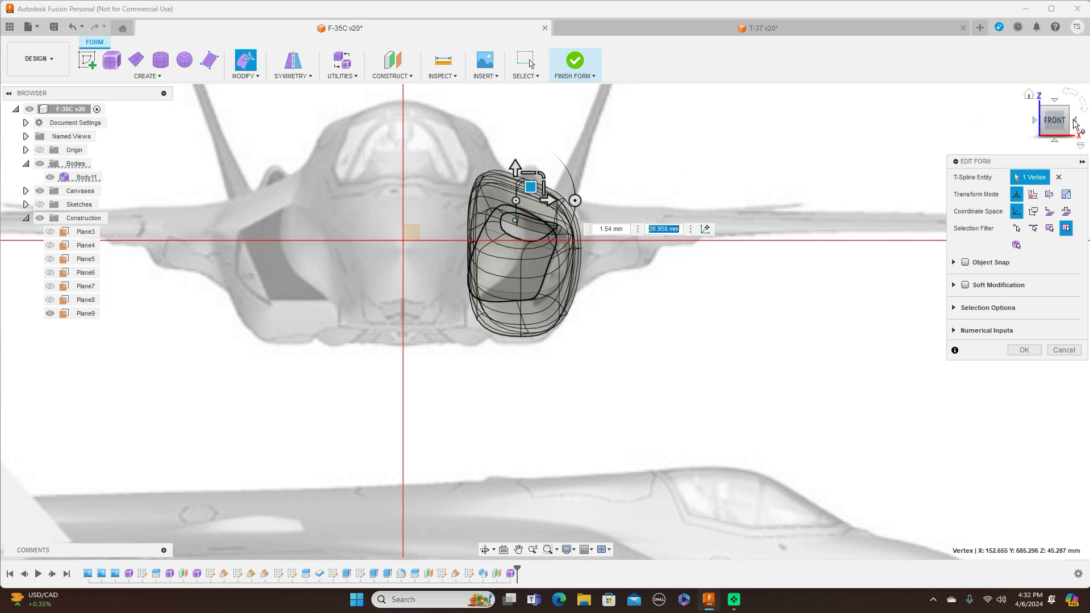
click(1074, 122)
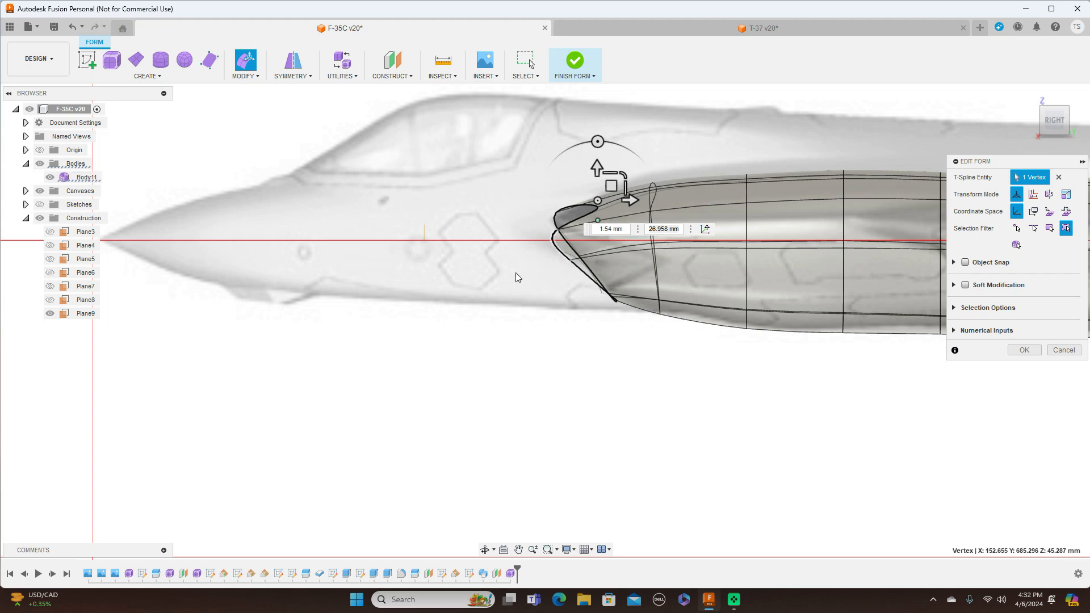
Step: Move the lip's upper outer edge about 11.6 mm back and 7.7 mm up, and the adjoining upper edge 5.4 mm forward and 2.3 mm inward
click(551, 244)
drag(582, 230, 590, 224)
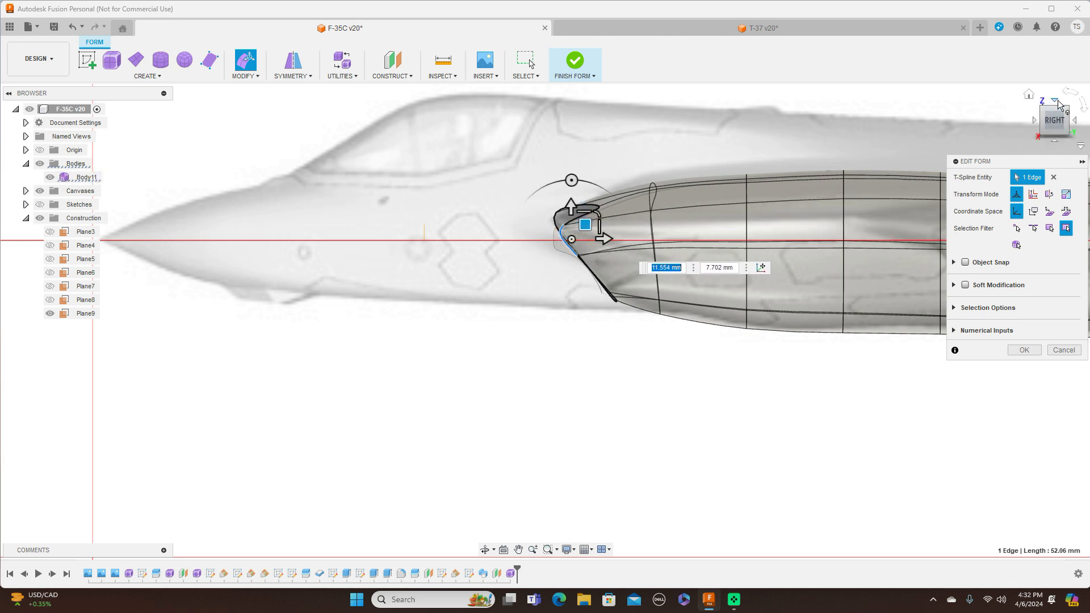
click(1059, 104)
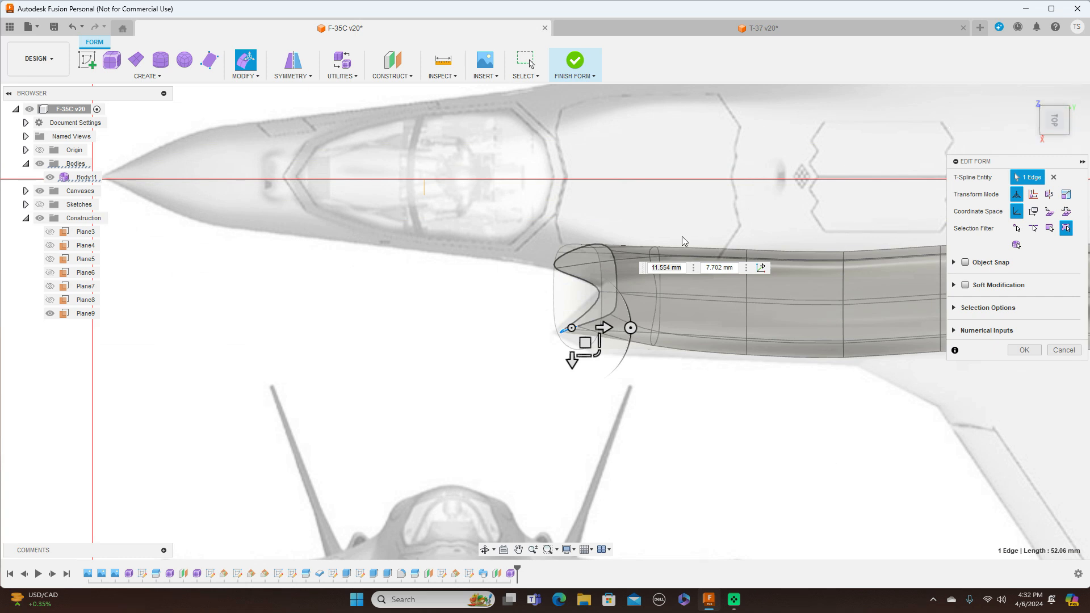
click(585, 314)
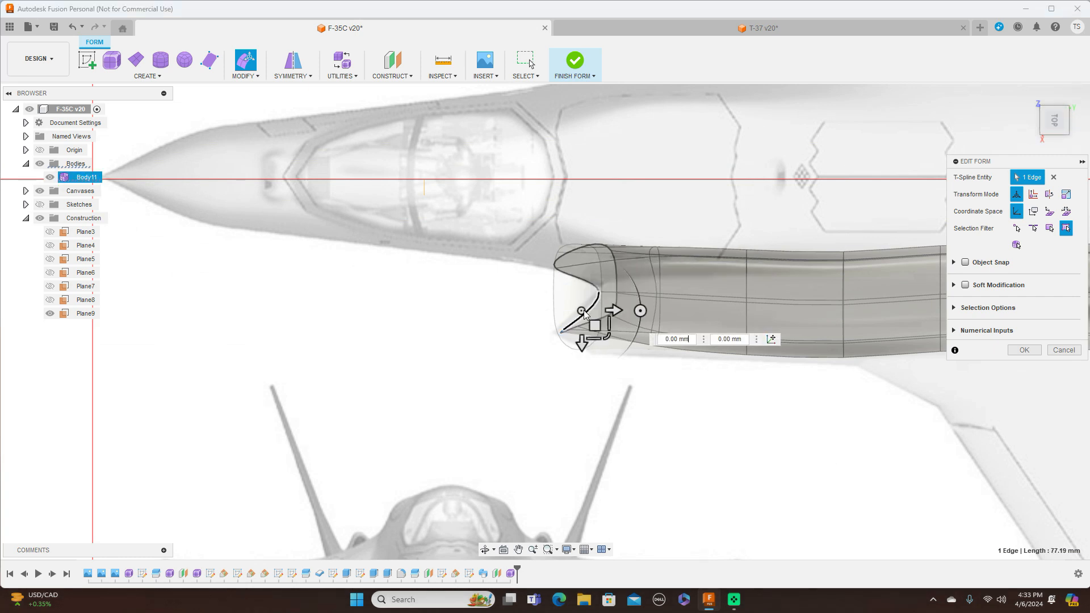
drag(595, 325, 591, 323)
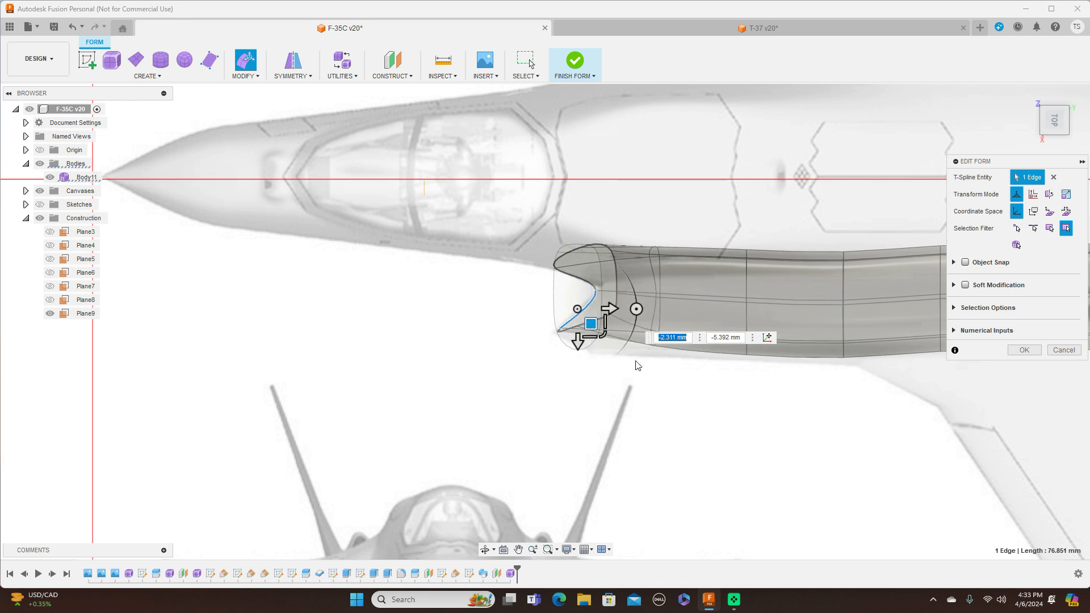
Step: Slightly rotate the lengthwise edge on the body's outer side behind the lip, and move it about 24.5 mm outward and 1.2 mm forward
scroll(584, 312, up, 5)
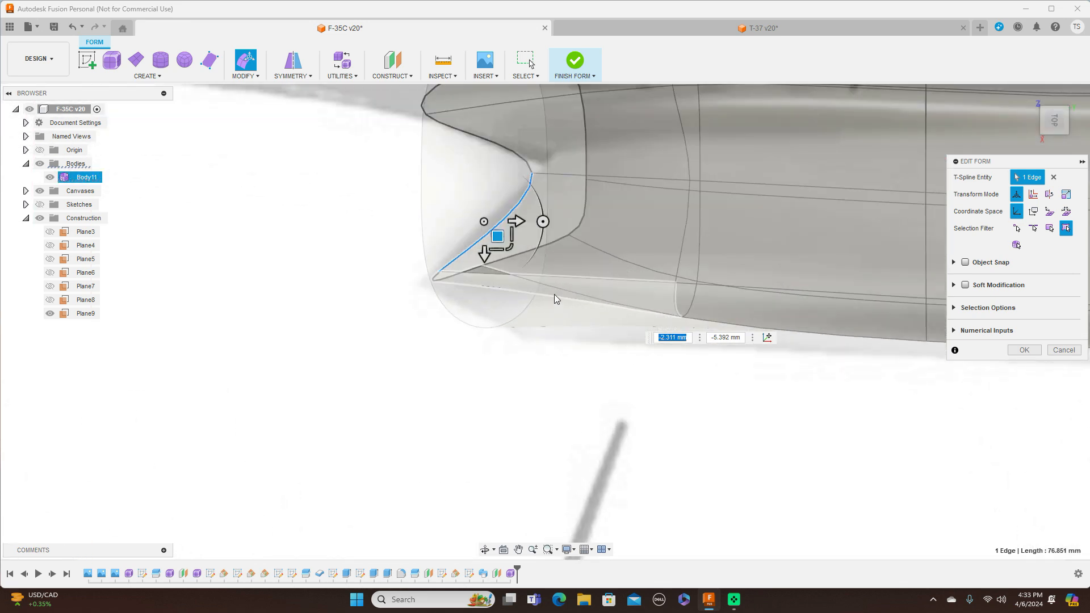
click(555, 296)
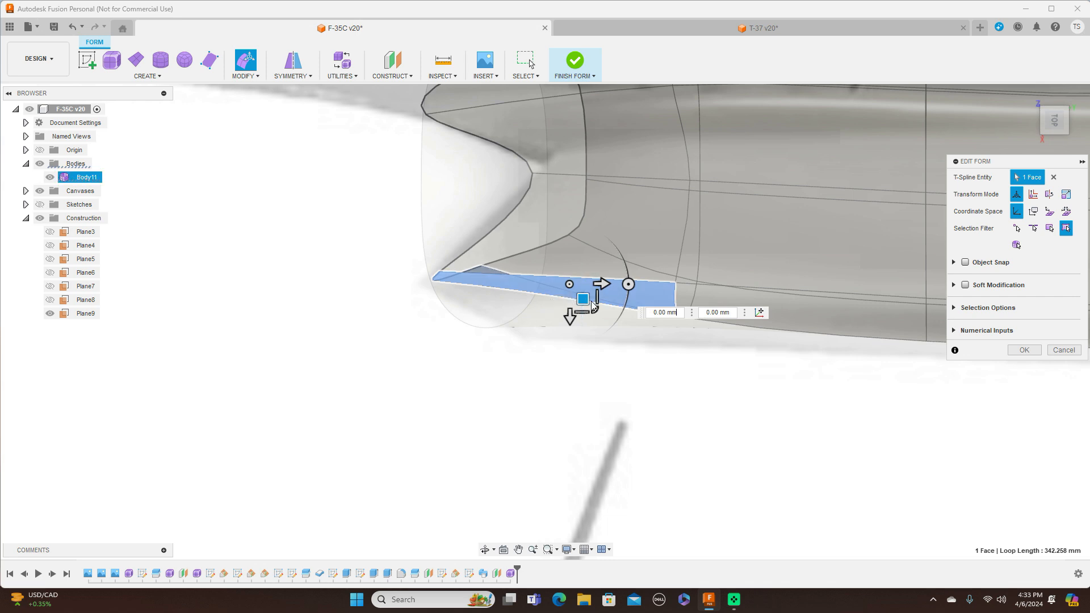
click(610, 379)
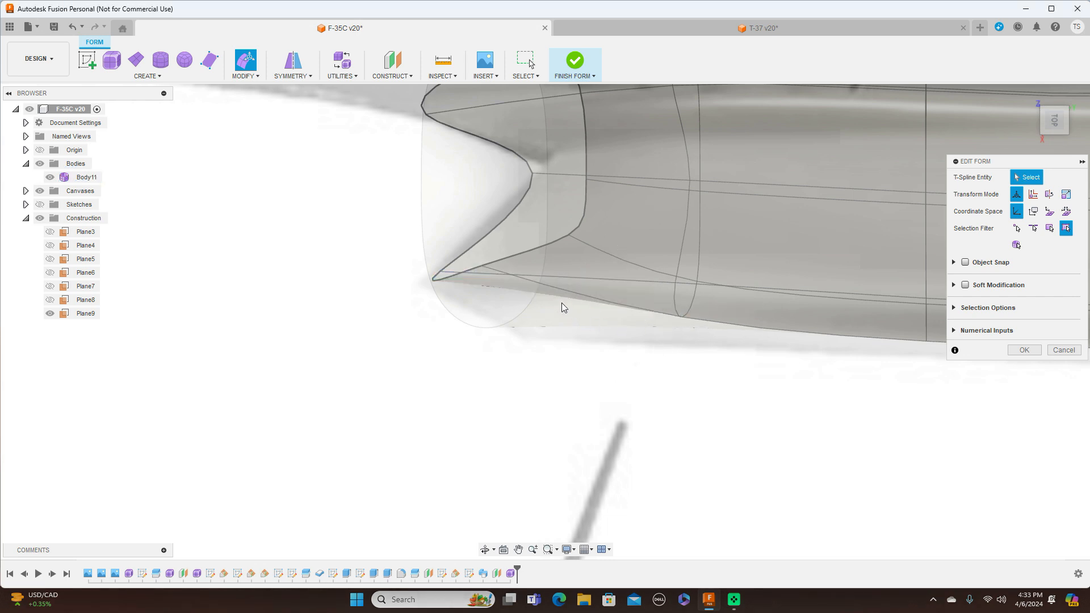
drag(1054, 121, 1057, 105)
click(1054, 129)
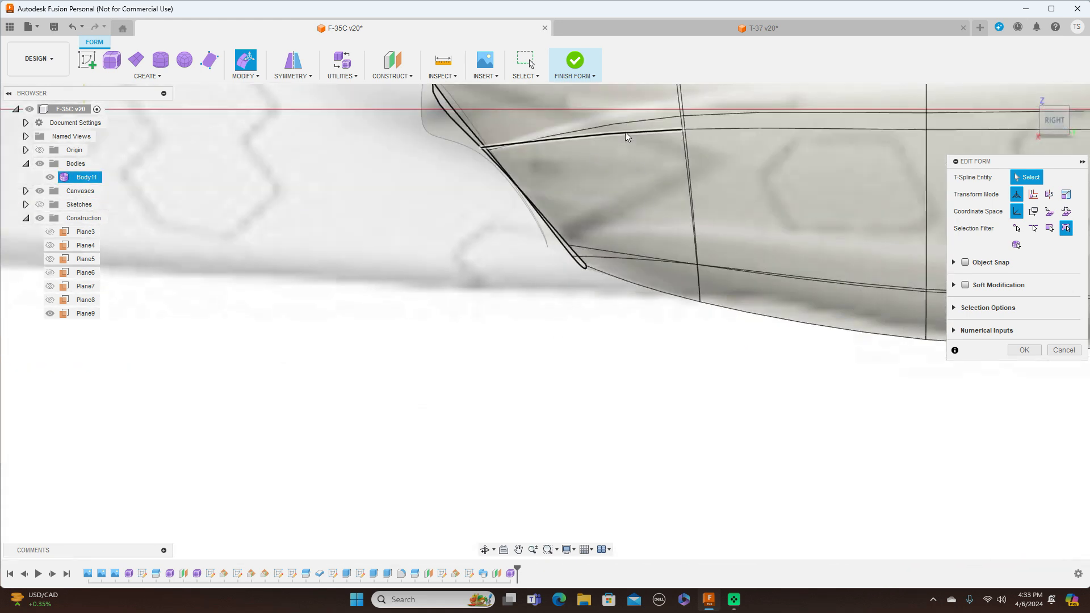
click(625, 132)
click(1054, 101)
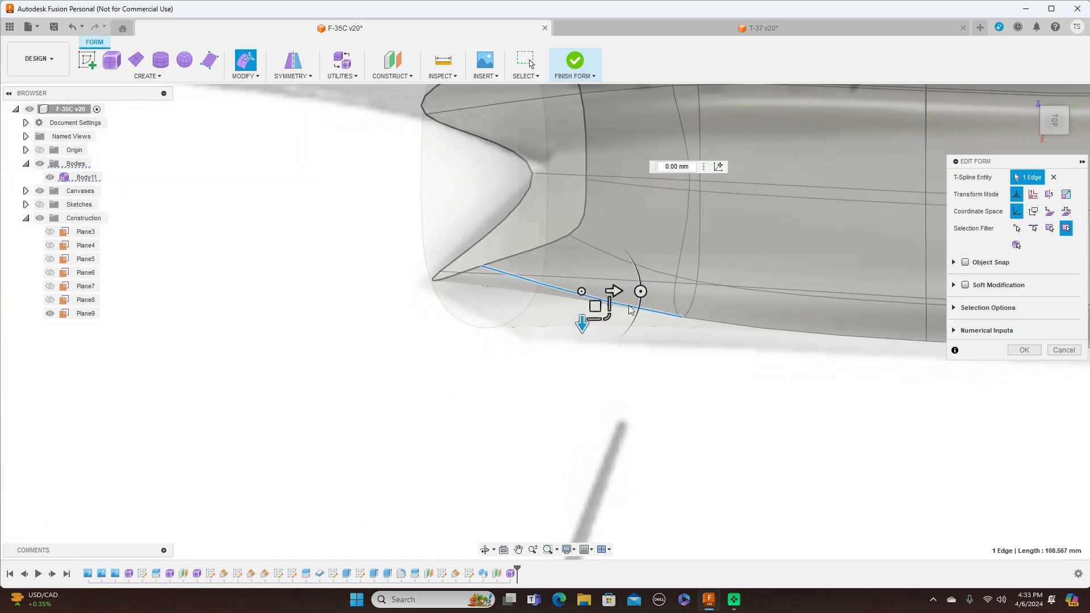
drag(640, 291, 638, 276)
drag(598, 307, 593, 356)
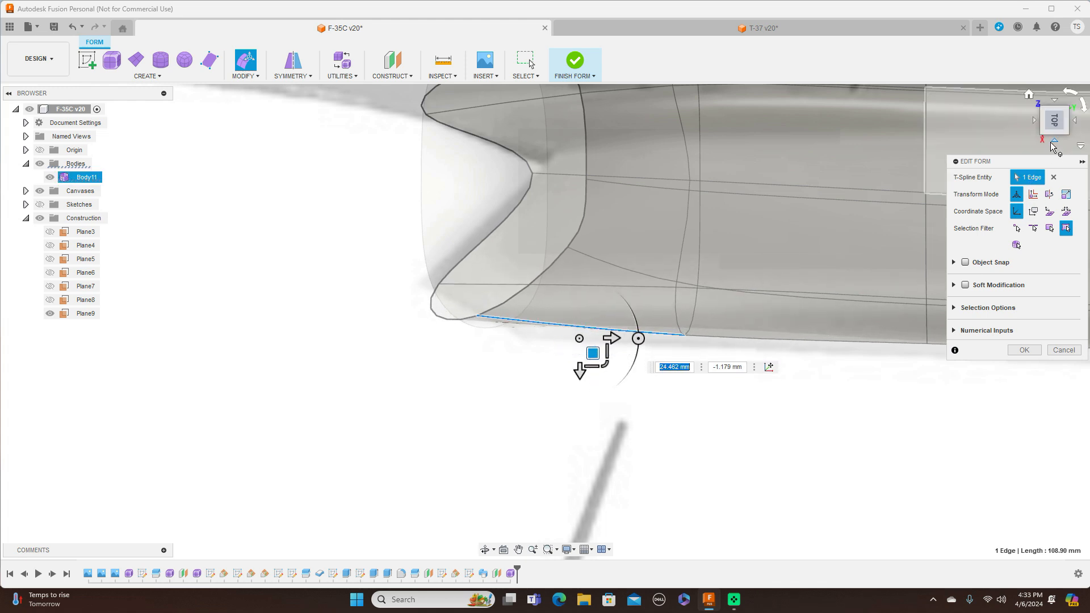
Step: Viewed from the front, move the lip vertex at the front end of that edge about 30.1 mm inward and 1.5 mm up
click(1034, 117)
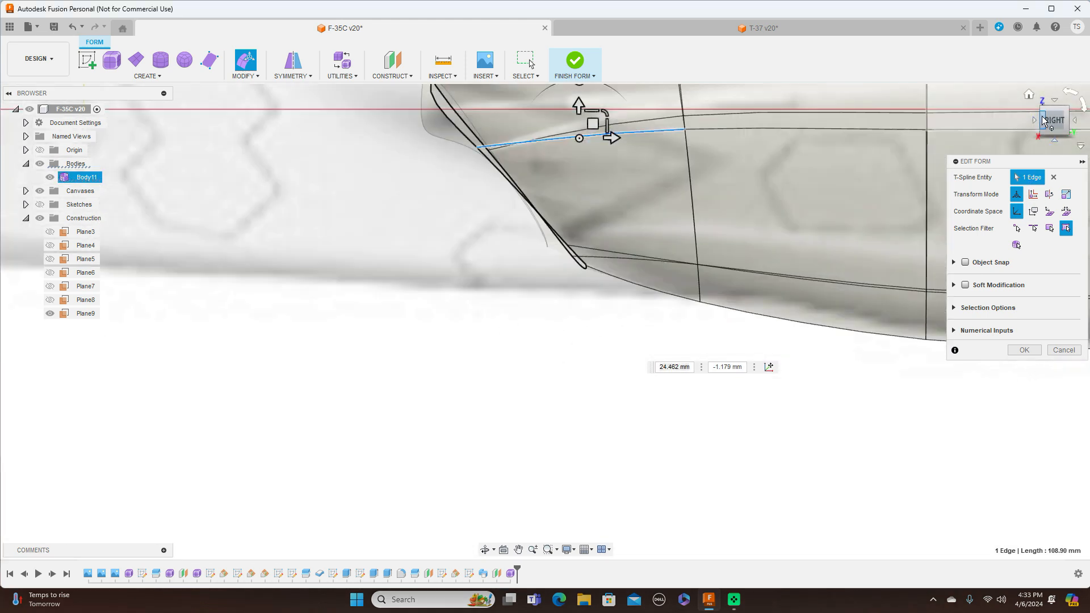
click(1035, 121)
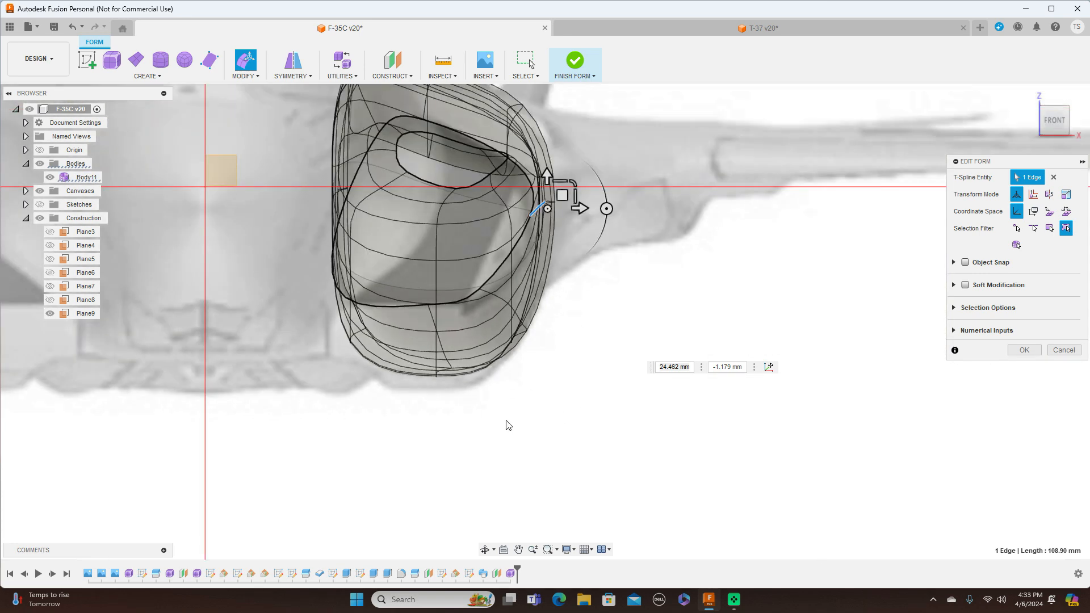
middle_drag(748, 205, 764, 265)
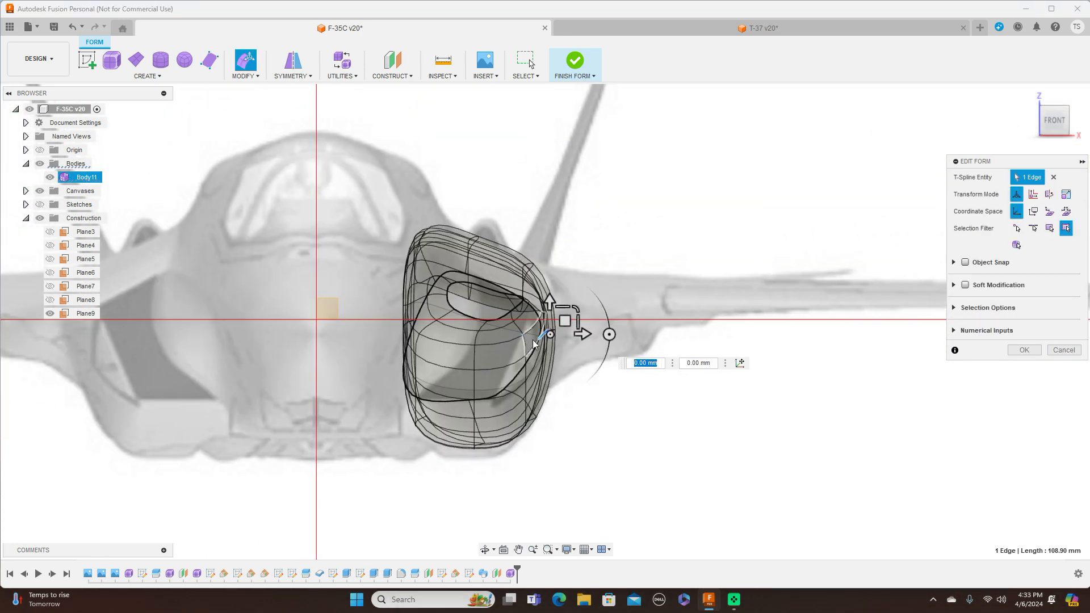
scroll(536, 338, up, 3)
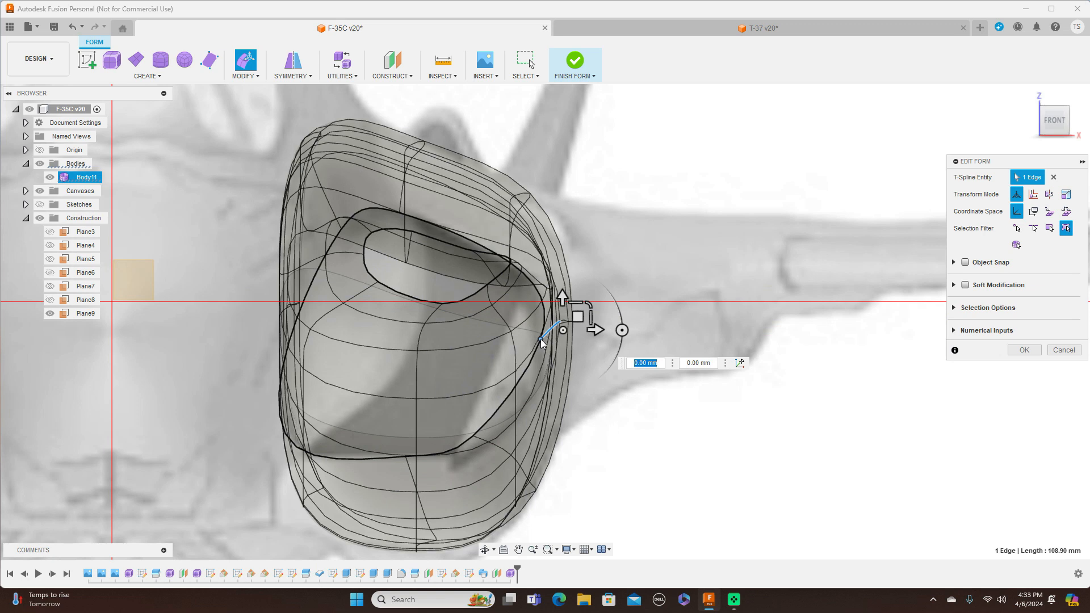
click(729, 424)
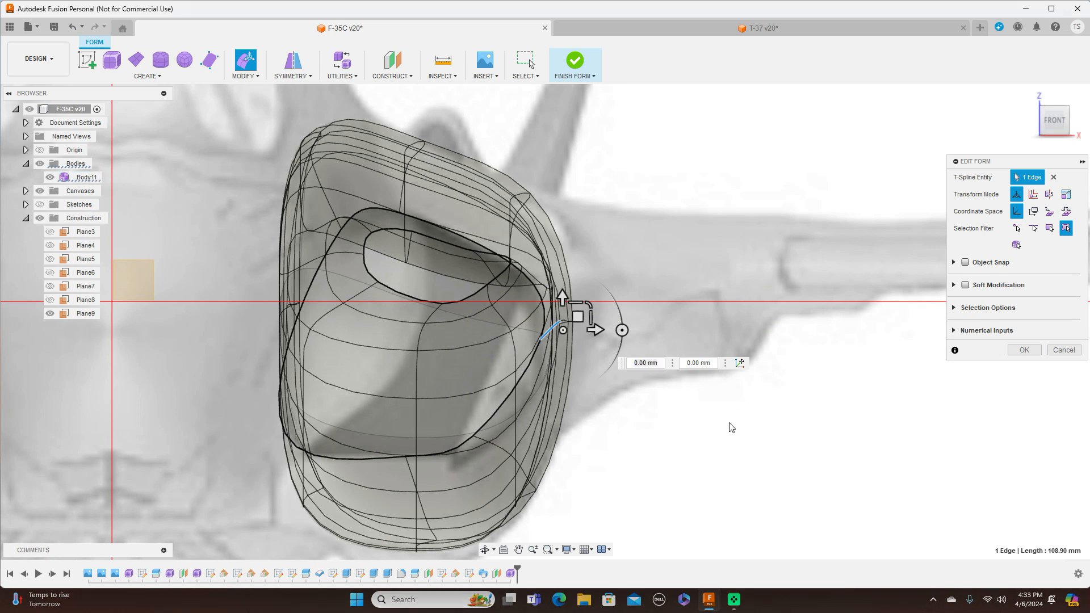
click(543, 339)
drag(542, 339, 497, 322)
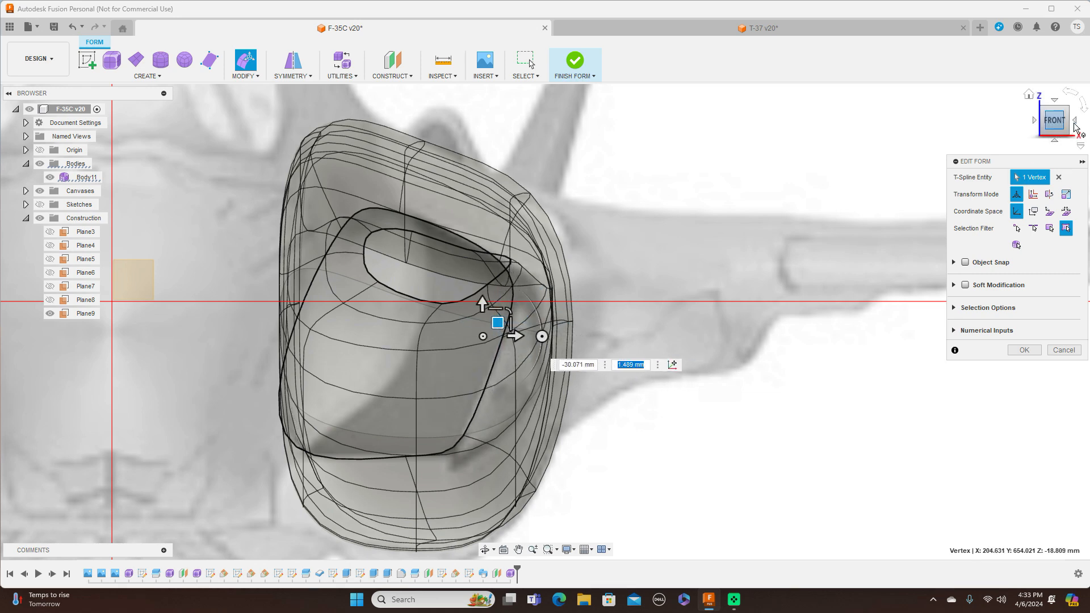
Step: Move the lip's upper outer edge about 3.2 mm back and 1.9 mm up, and its upper middle vertex about 2.9 mm inward and 2.5 mm back
click(1076, 123)
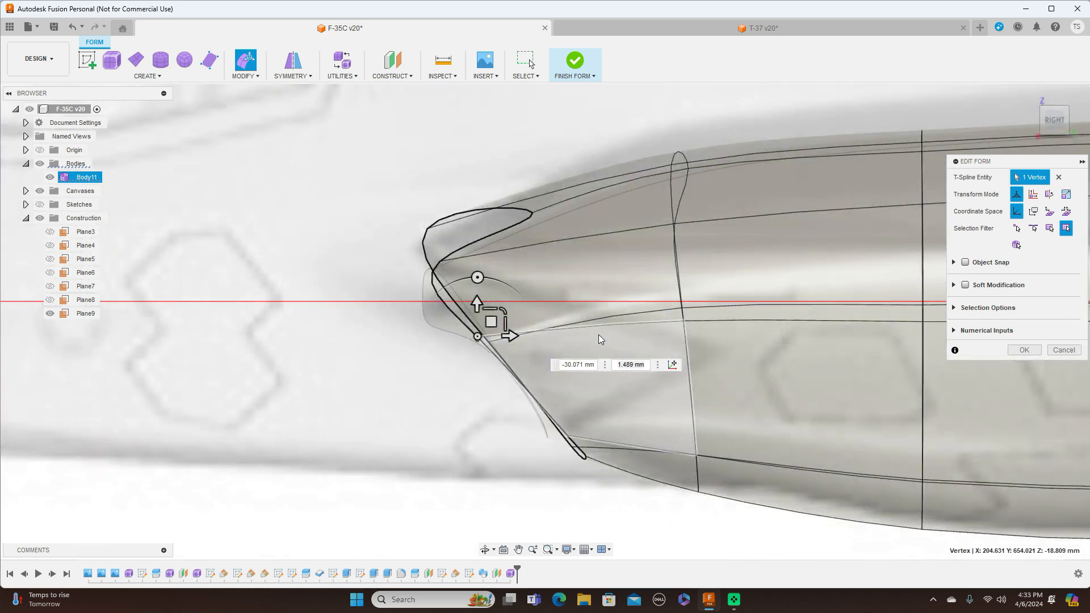
scroll(413, 322, up, 1)
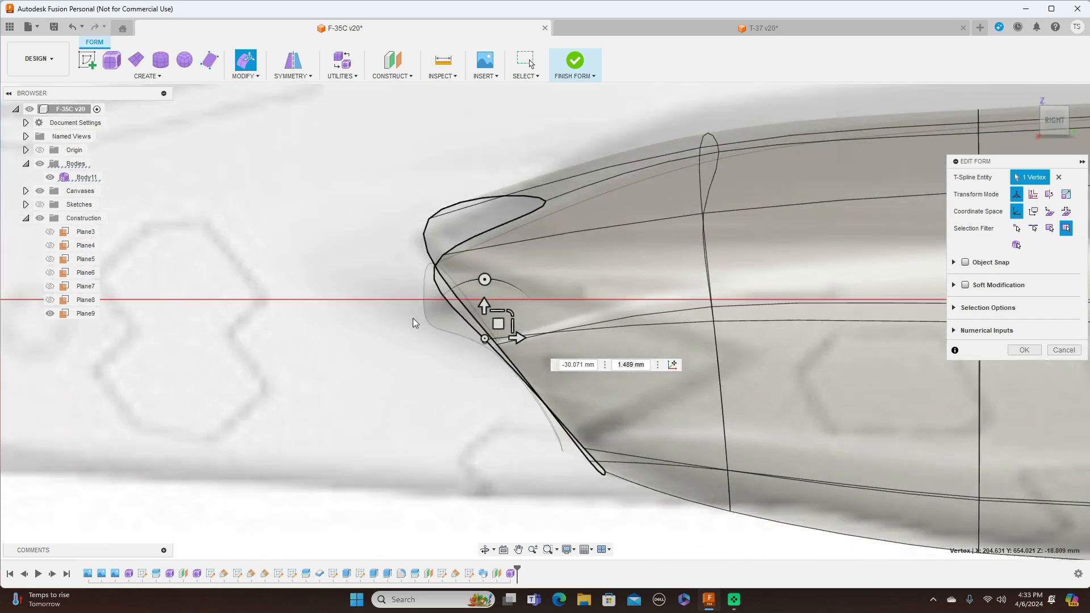
click(447, 305)
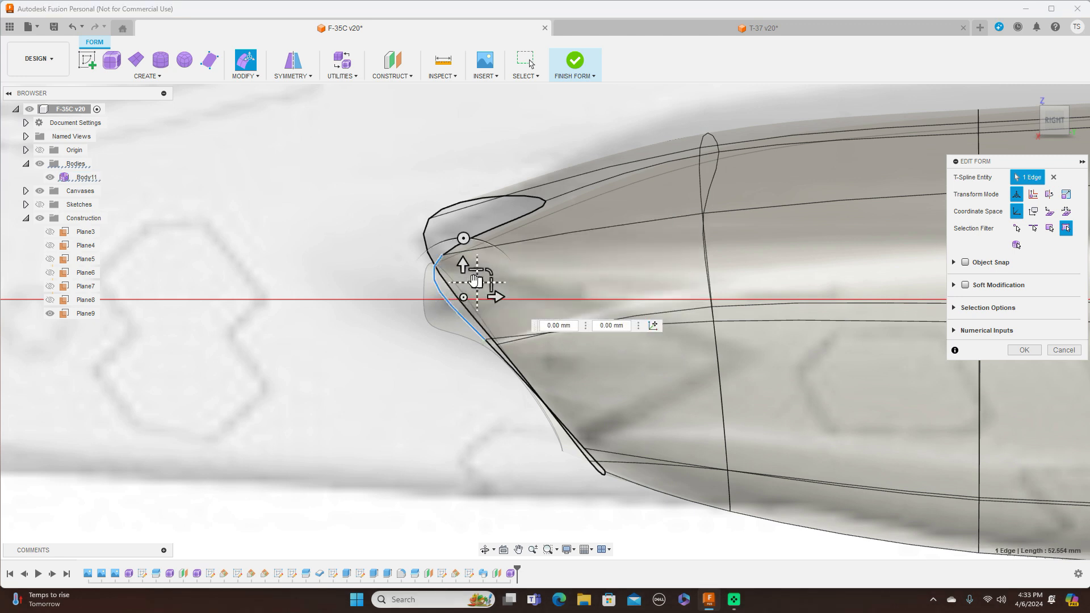
drag(474, 280, 481, 278)
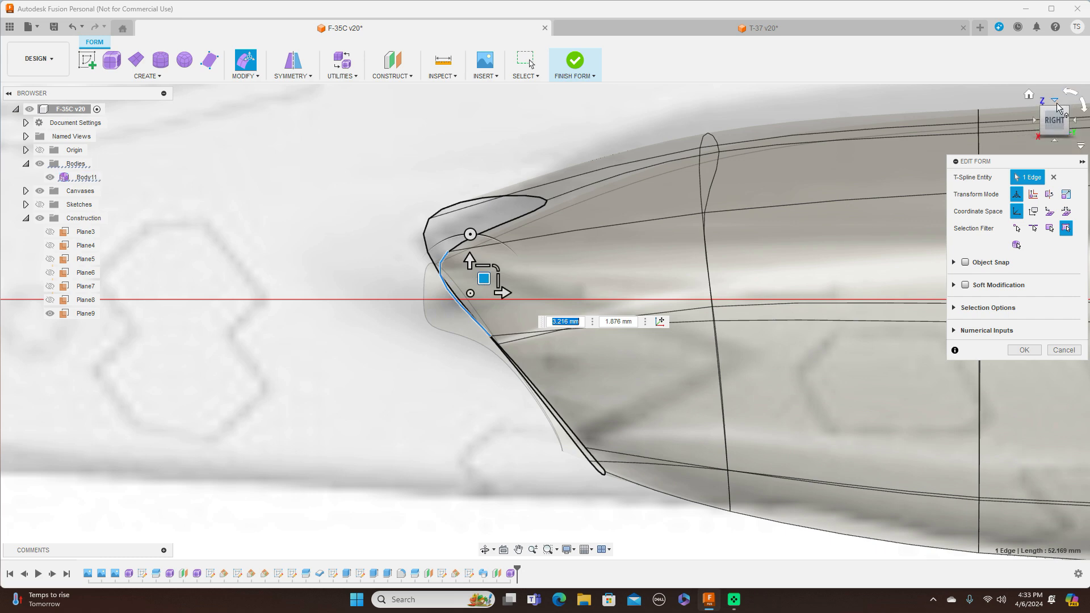
click(1056, 104)
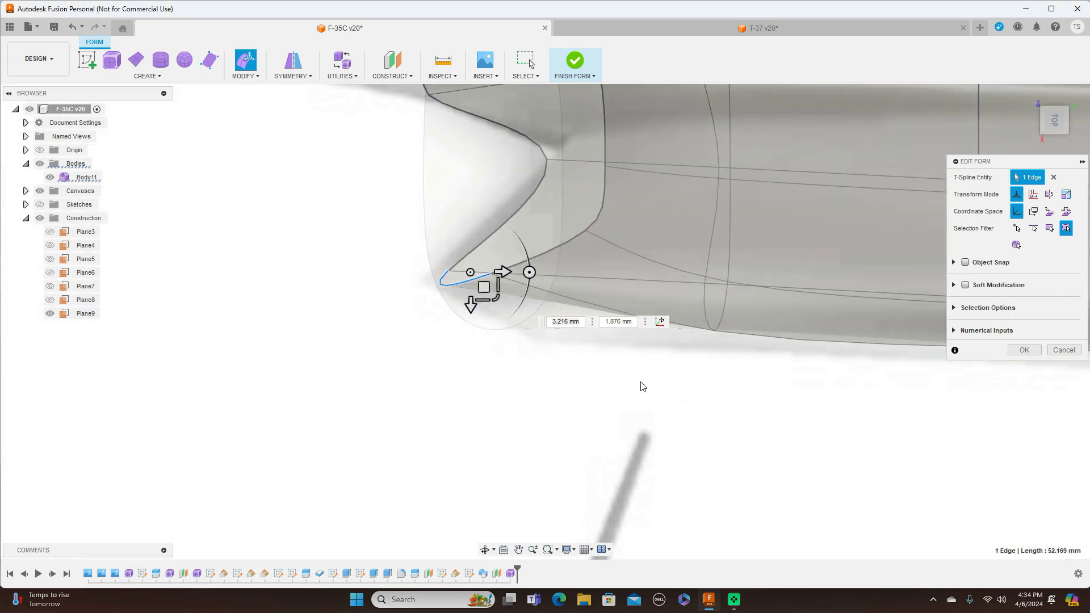
click(570, 214)
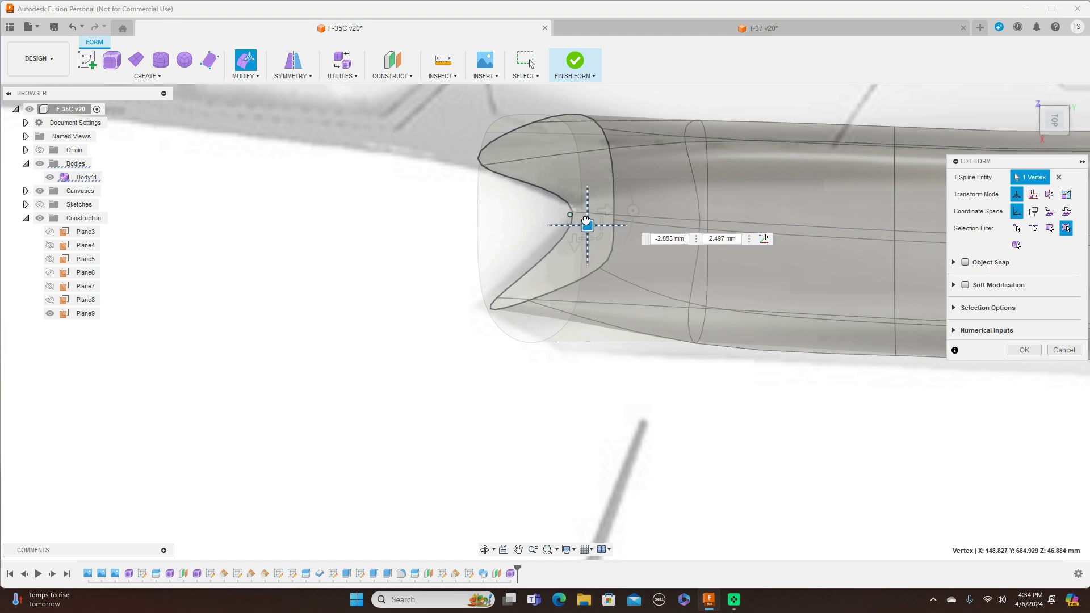
Step: Move the edge outboard of the middle vertex about 2.1 mm inward and 1.4 mm forward, and the lip's outer edge 5 mm forward and 0.4 mm outward
click(543, 259)
drag(549, 268, 544, 265)
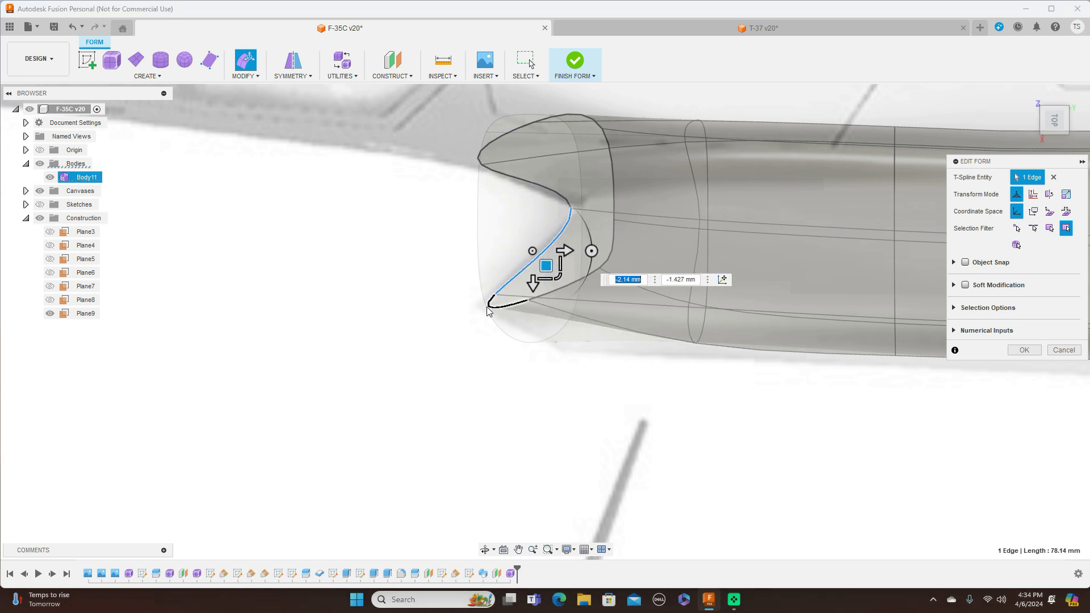
click(487, 309)
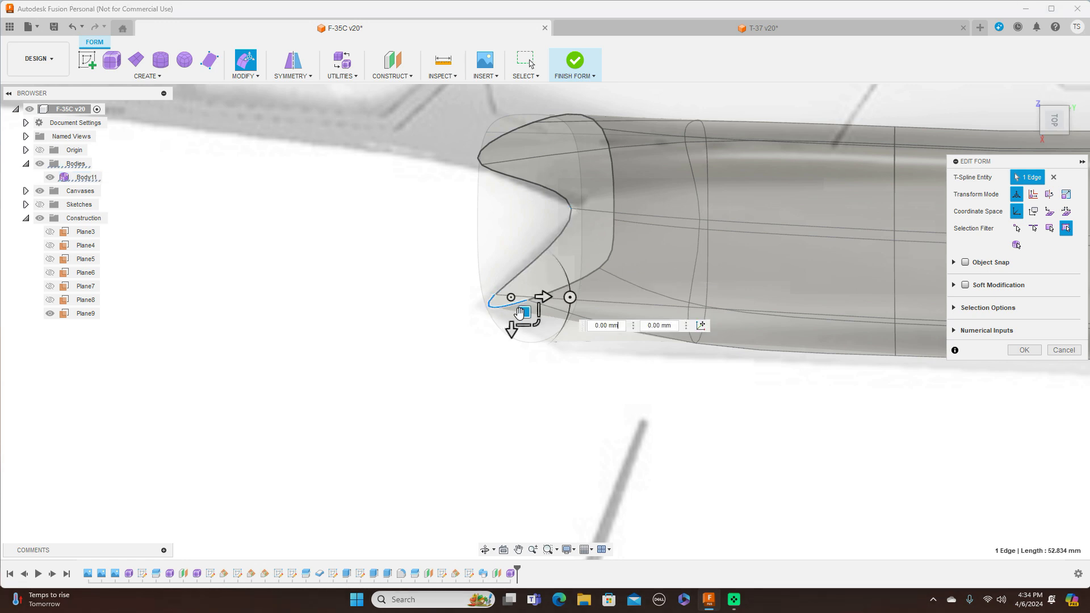
drag(517, 312, 515, 314)
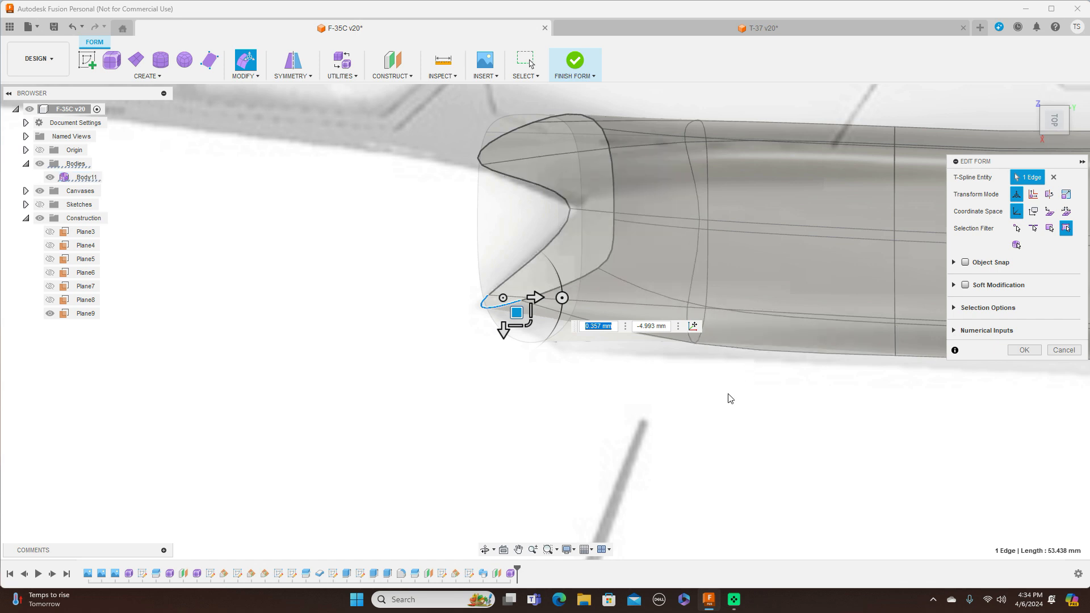
Step: Viewed from the side, move the top edge of the second cross-section ring behind the lip about 1.5 mm up and 0.25 mm back
scroll(727, 403, down, 4)
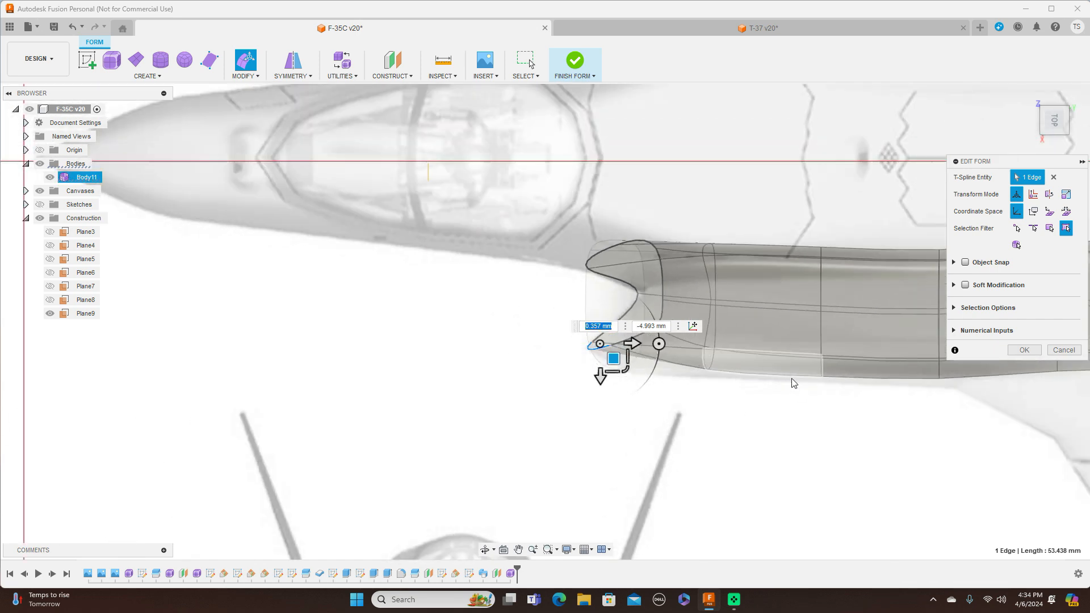
scroll(789, 411, down, 3)
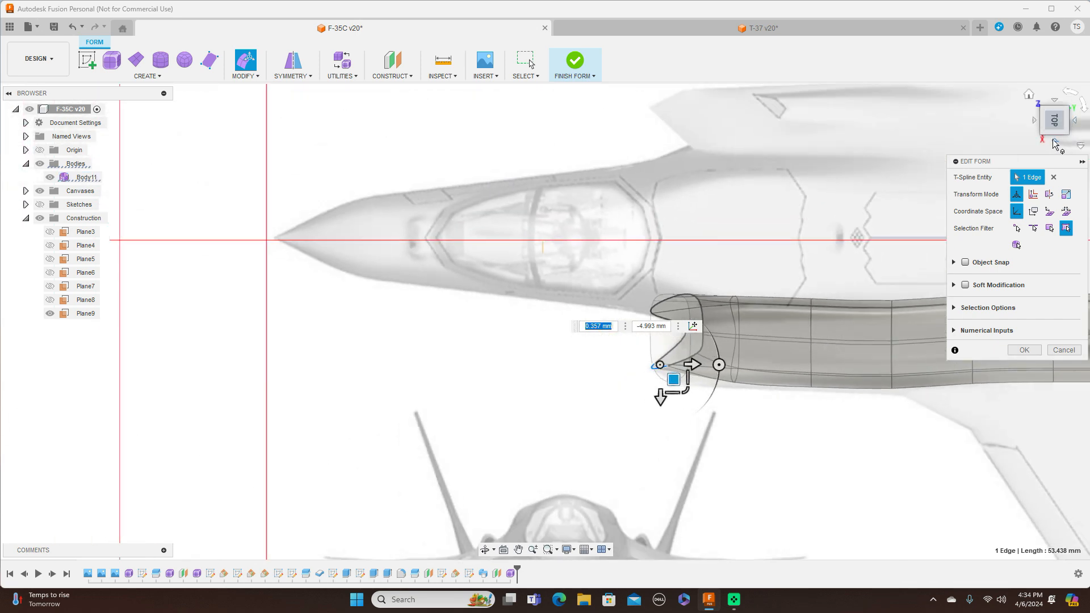
click(1054, 141)
middle_drag(786, 429, 569, 408)
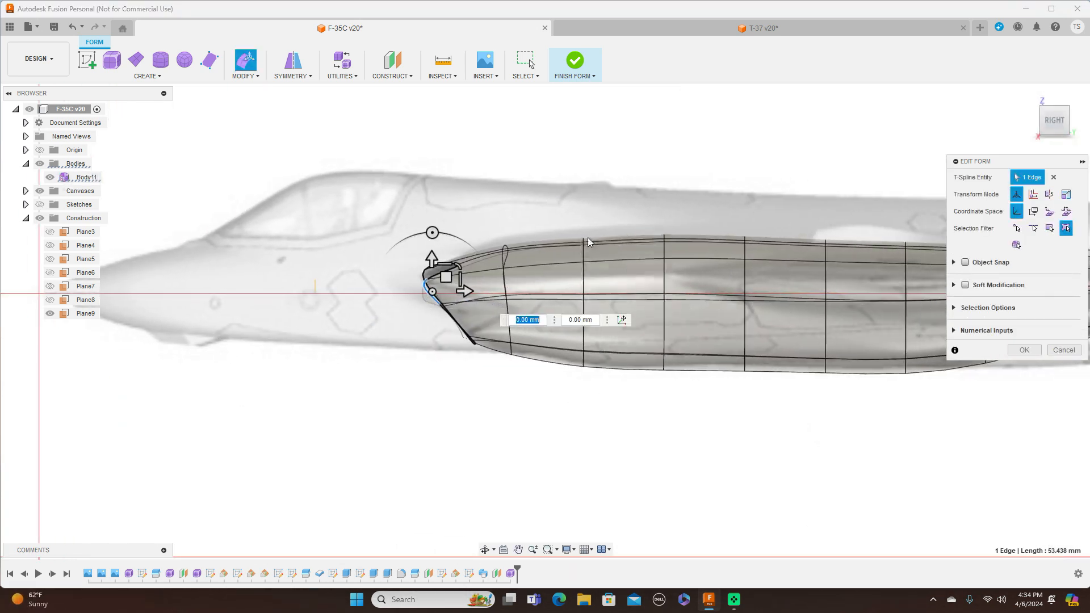
scroll(585, 239, up, 5)
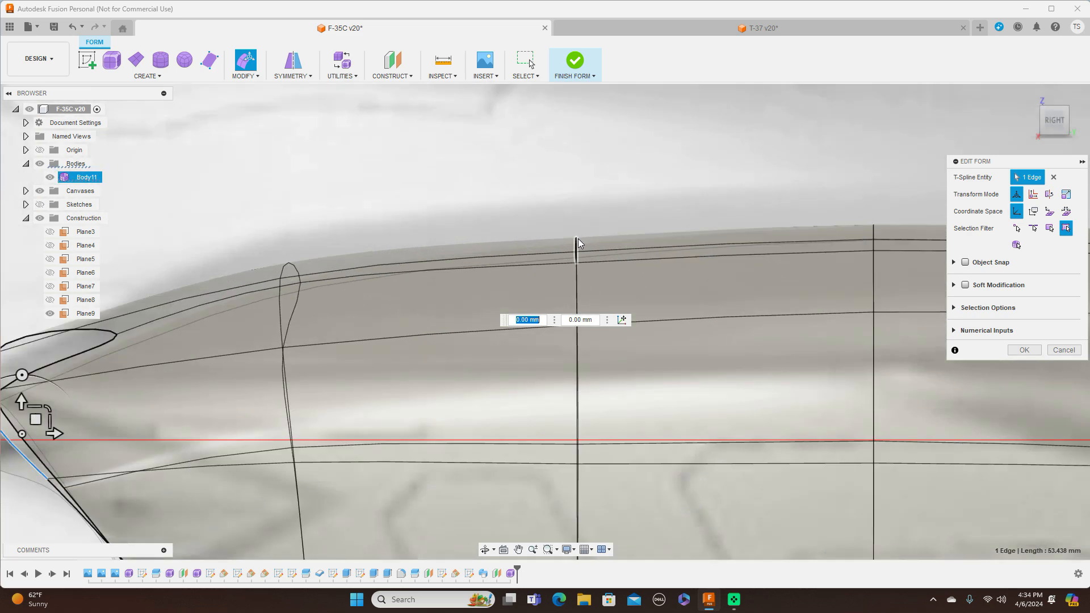
drag(590, 245, 590, 240)
scroll(617, 298, down, 5)
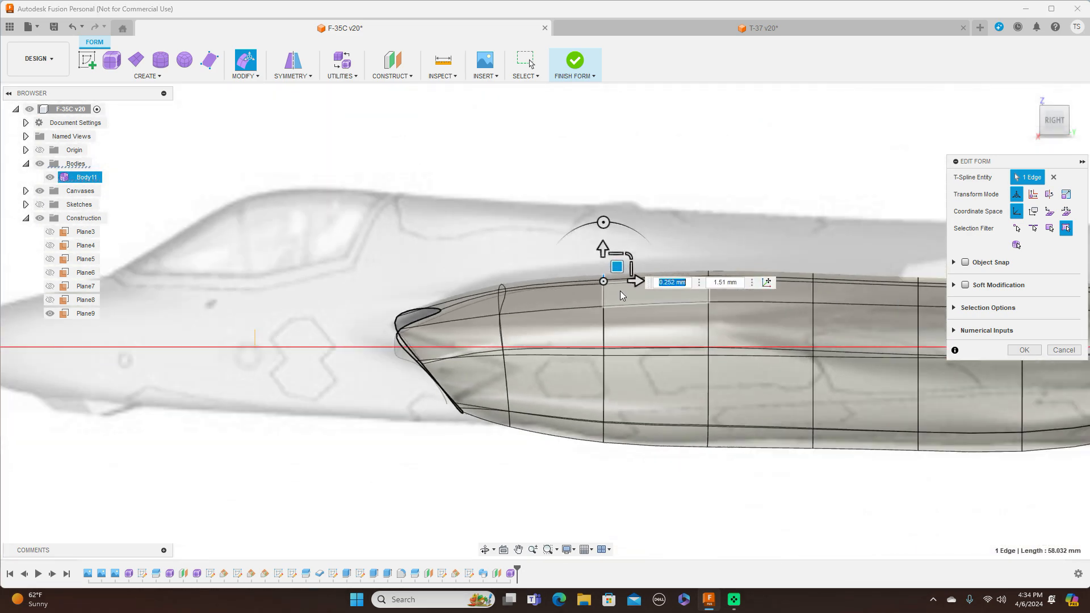
middle_drag(853, 519, 596, 496)
scroll(736, 505, down, 5)
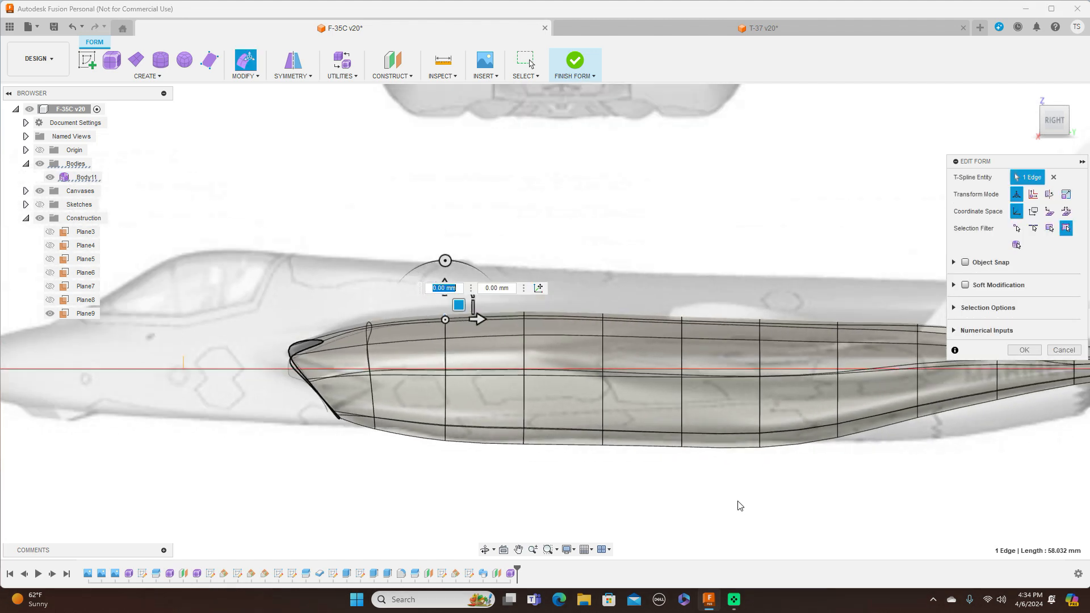
middle_drag(922, 515, 833, 422)
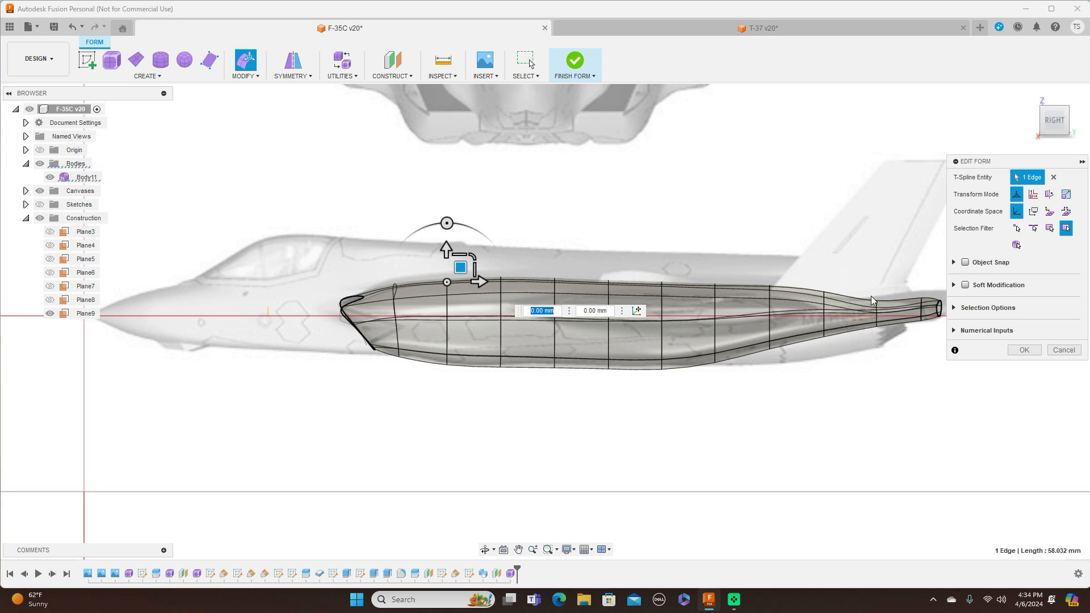
scroll(683, 426, down, 2)
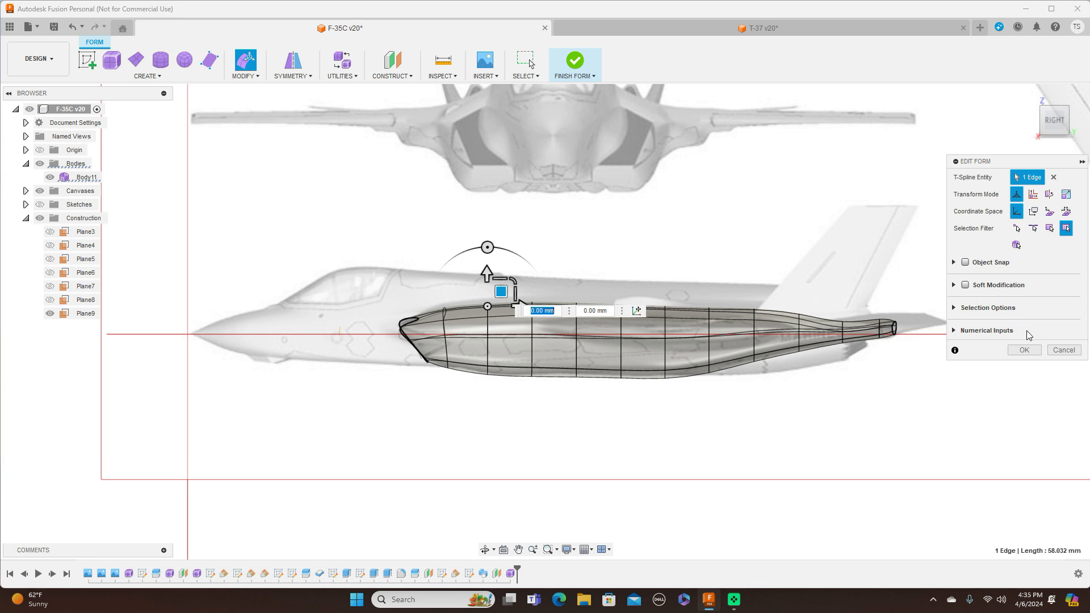
Step: Accept the T-spline edits on the intake body and finish the form
click(1024, 350)
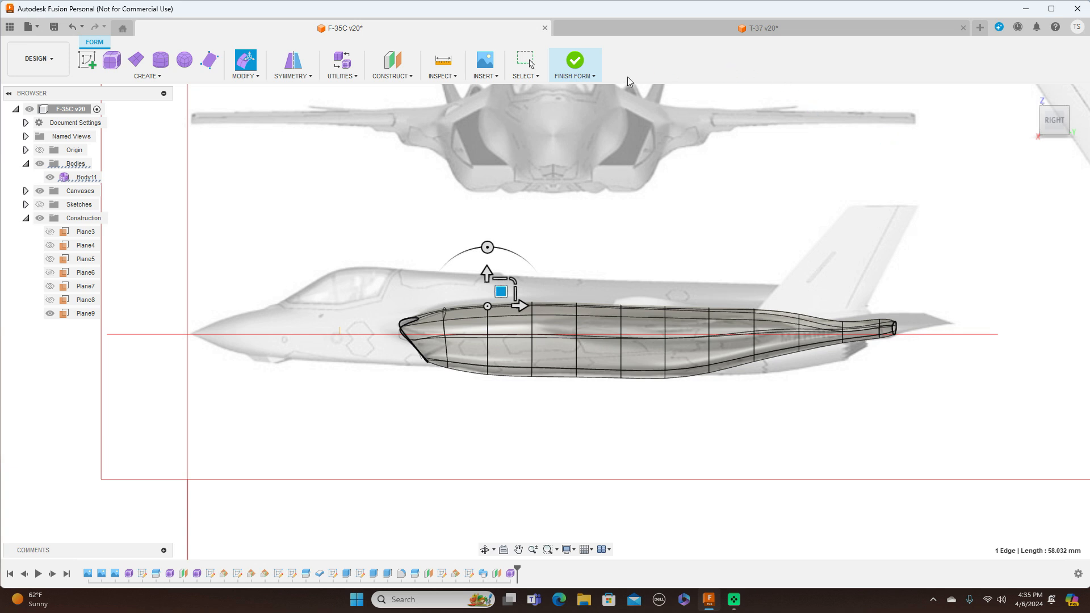
click(594, 76)
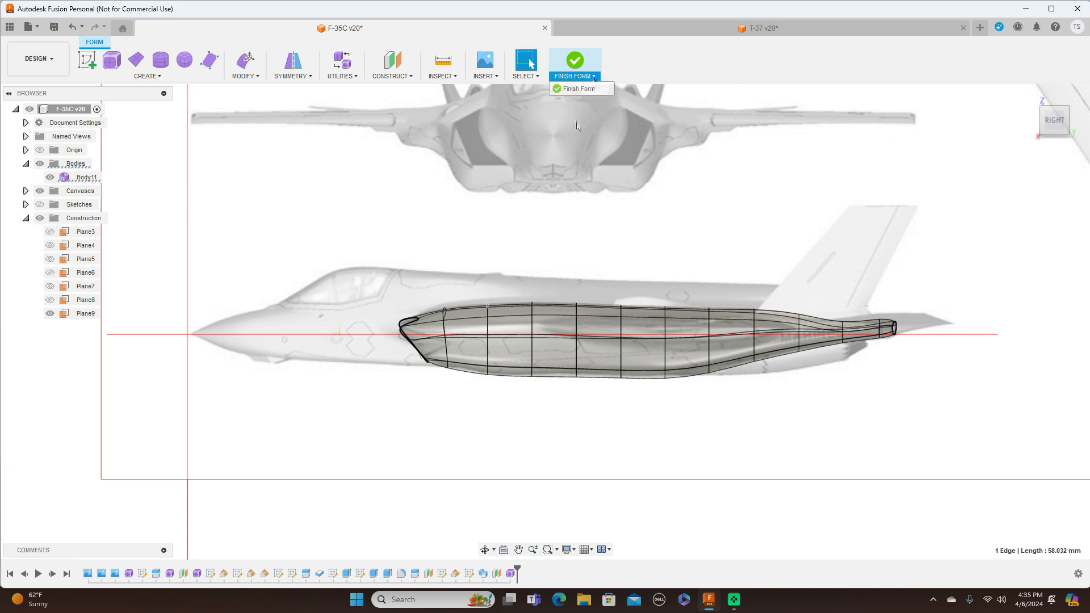
click(578, 88)
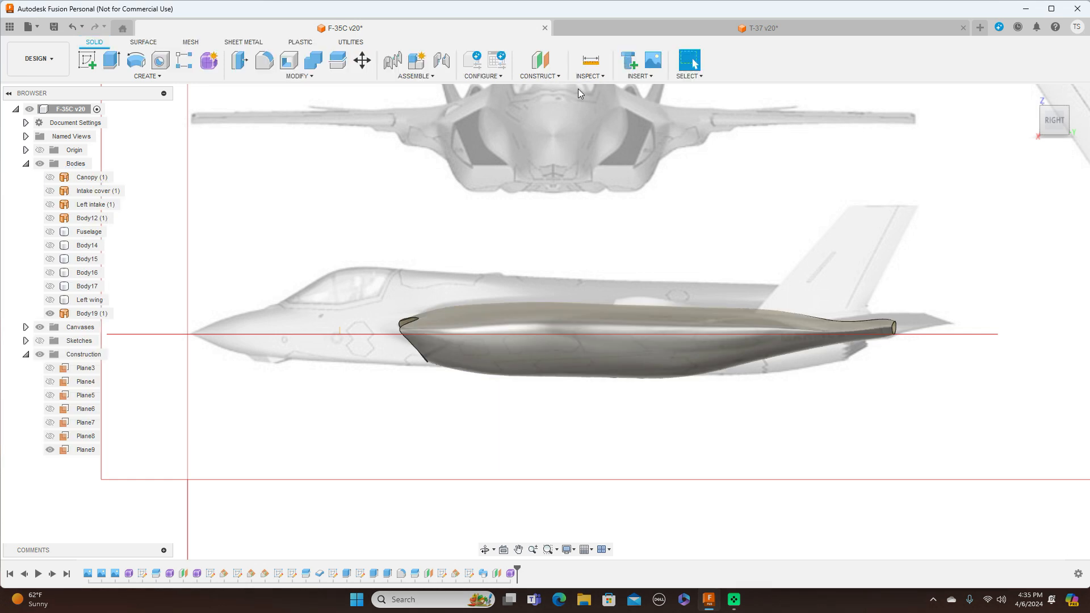
Step: Reopen the intake form for editing and compare its front section with the top and side canvases
click(1057, 106)
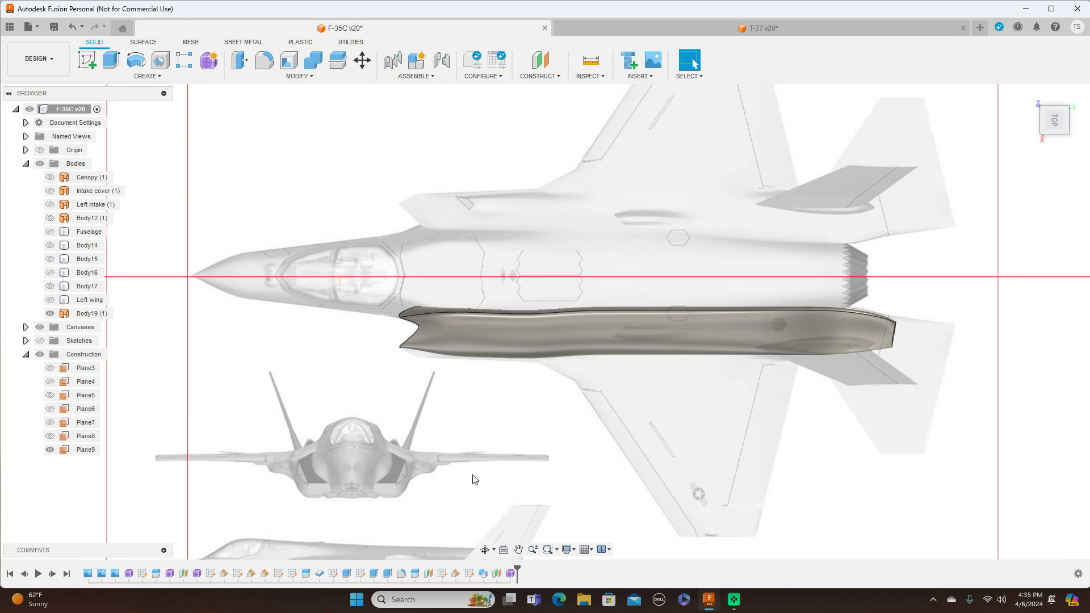
right_click(511, 574)
click(545, 459)
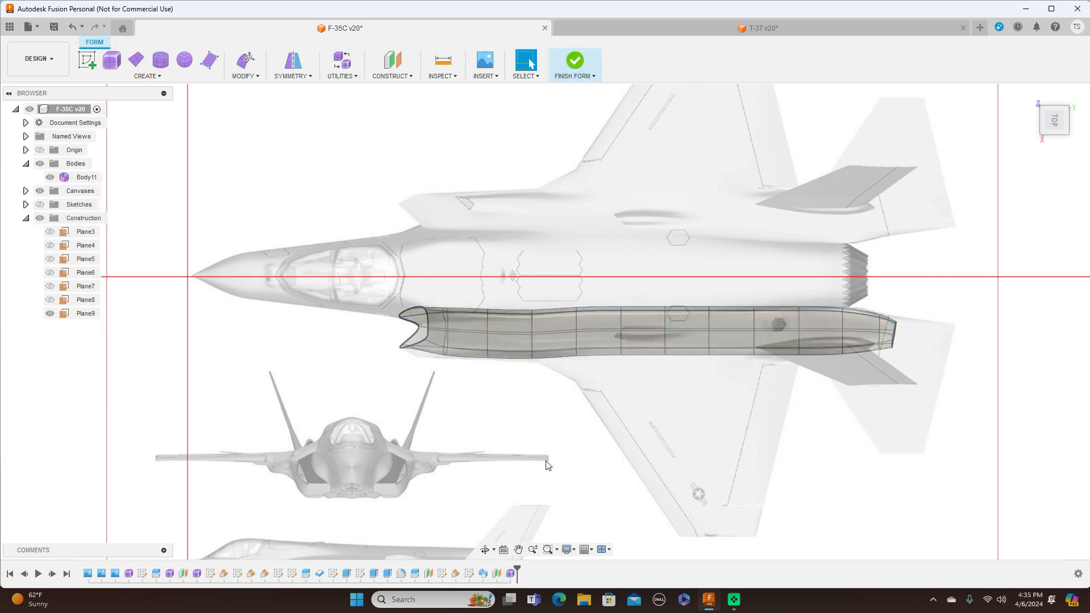
scroll(486, 433, up, 3)
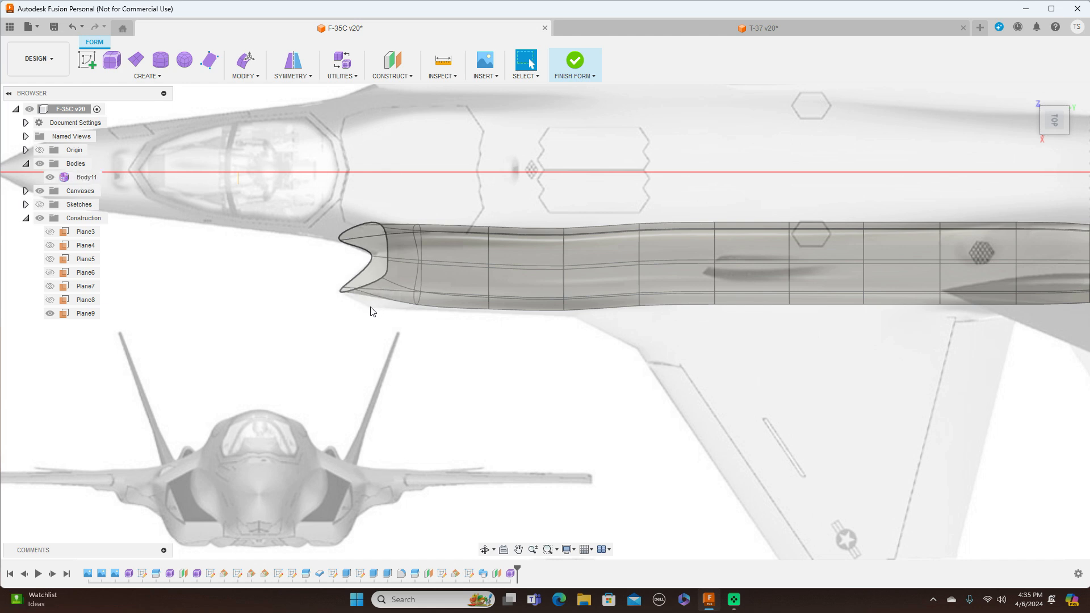
click(1056, 139)
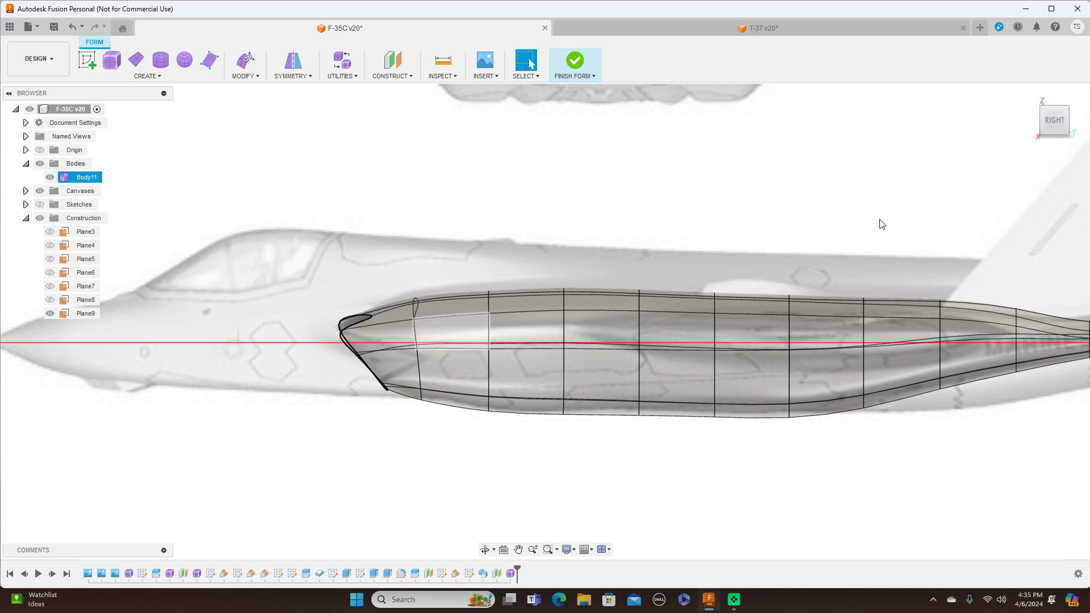
click(1055, 103)
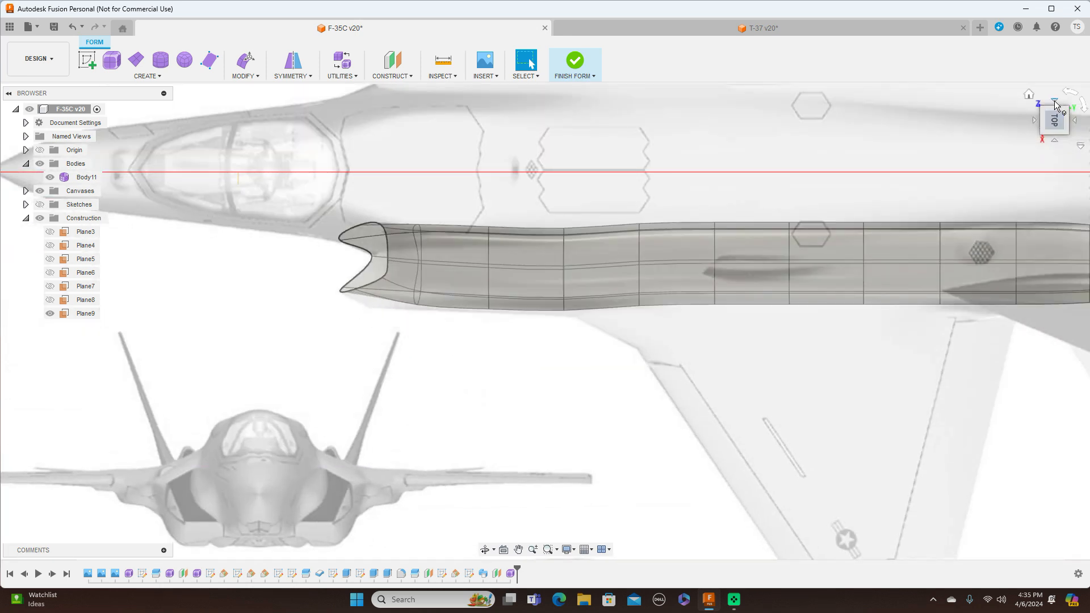
Step: Rotate the outer lengthwise edge behind the lip 25 degrees, and move it about 22.8 mm outward and 1 mm forward
click(394, 305)
right_click(395, 305)
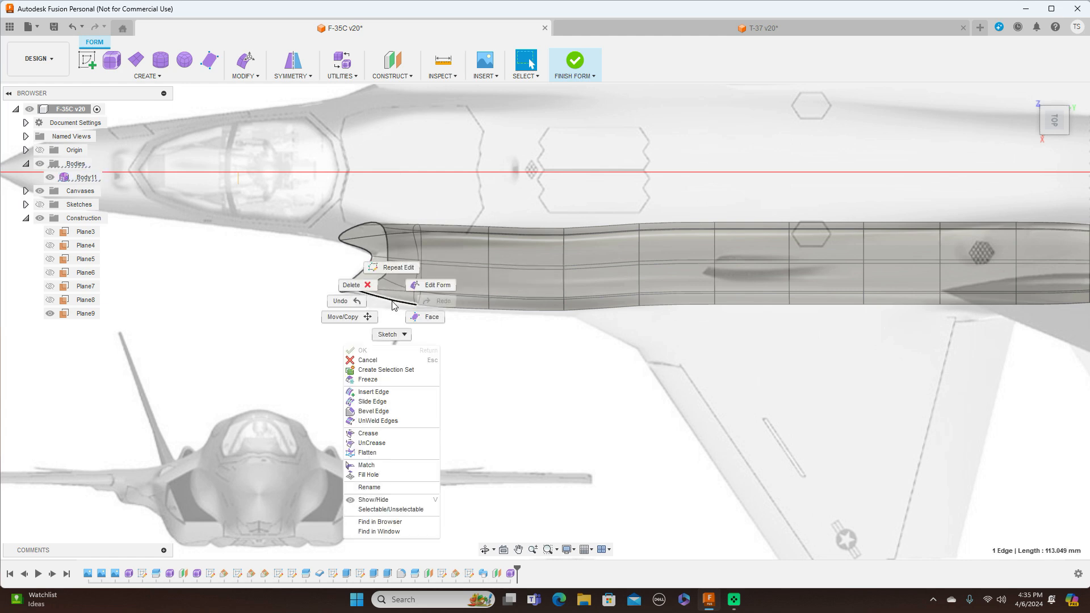
click(434, 286)
drag(444, 296, 454, 265)
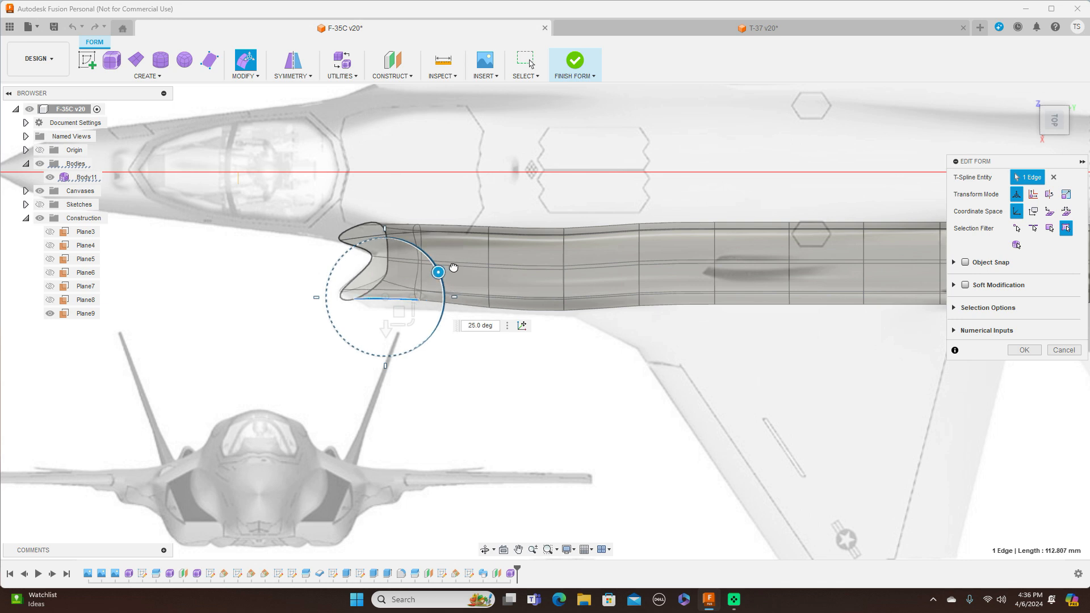
drag(398, 311, 399, 324)
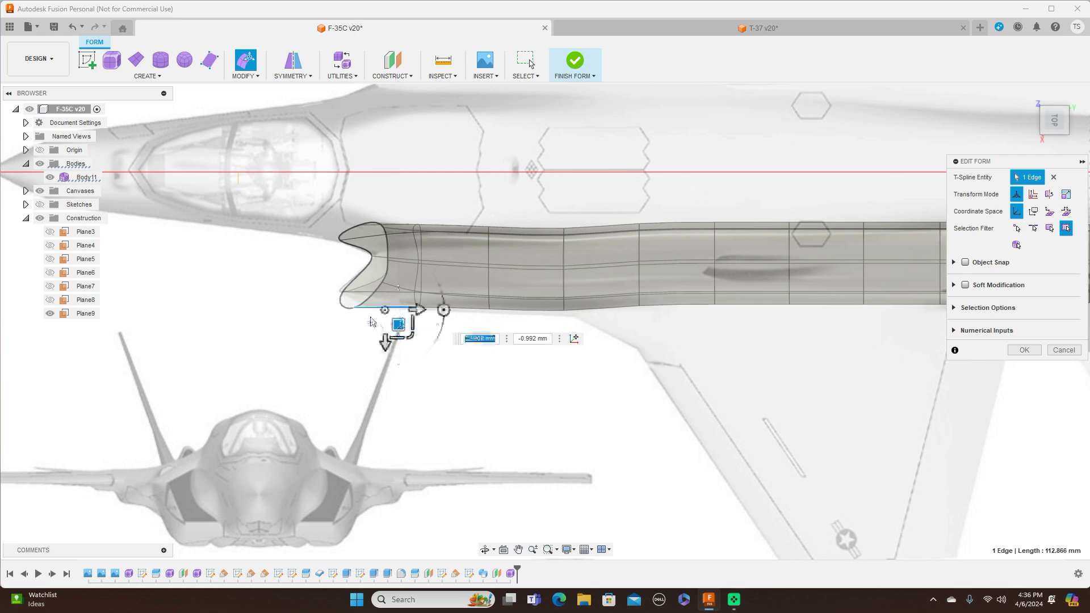
Step: Viewed from the top, move the lip vertex at that edge's front end about 5.2 mm inward and 0.6 mm back
scroll(355, 311, up, 3)
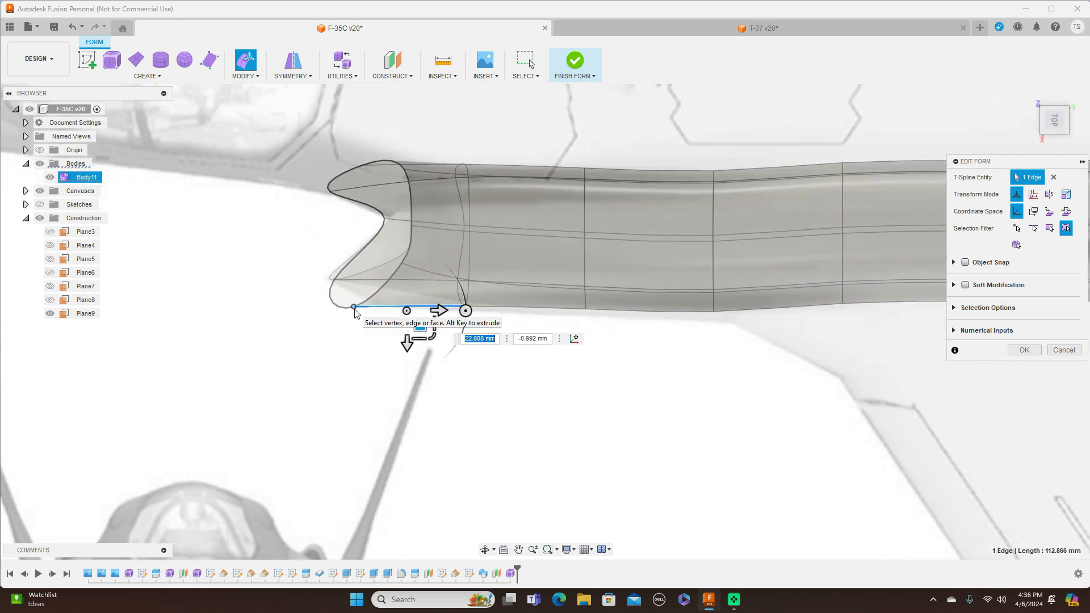
click(354, 308)
drag(367, 319, 367, 314)
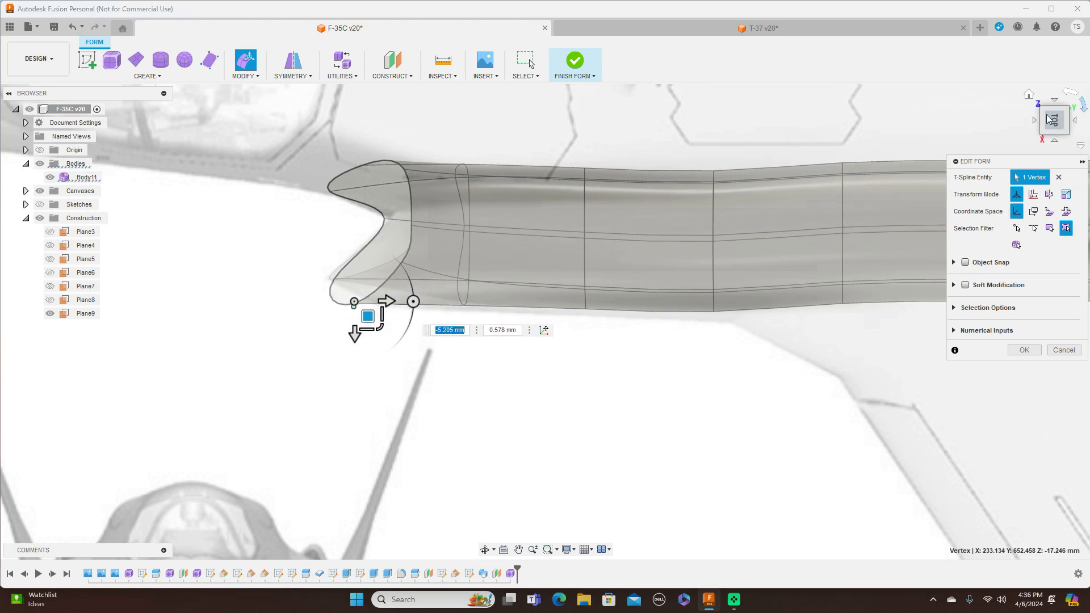
Step: Viewed from the front, move the same outer lip vertex about 42 mm inward and 0.4 mm up
click(1054, 140)
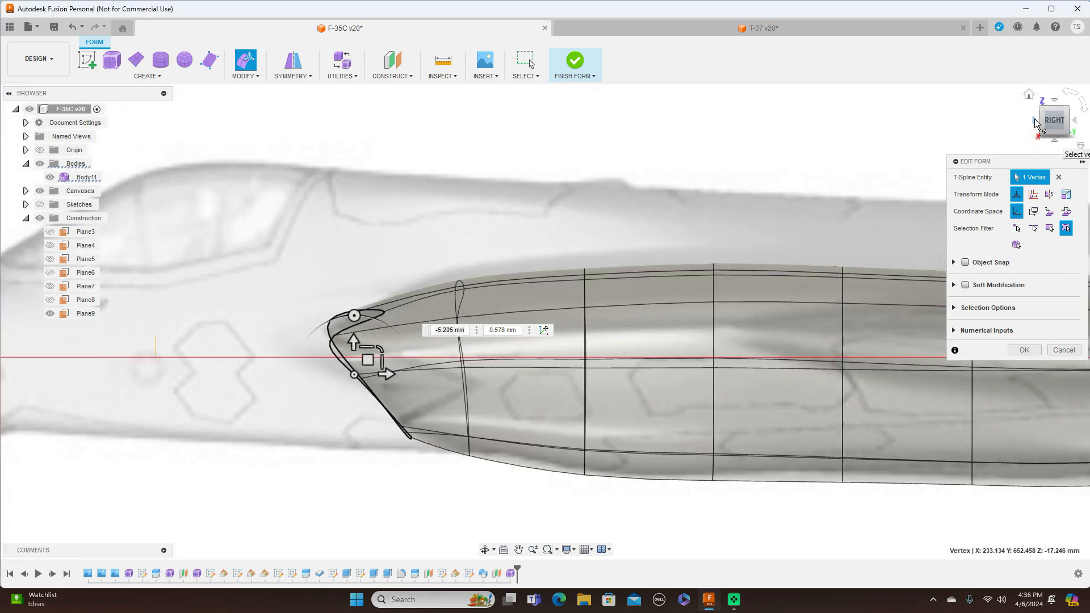
click(1034, 121)
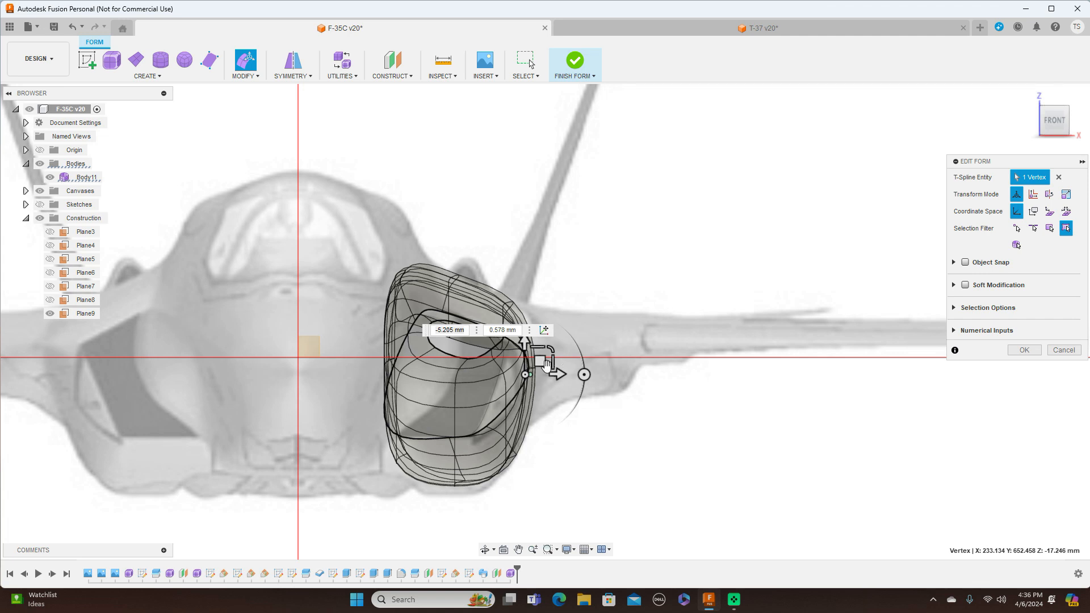
click(647, 353)
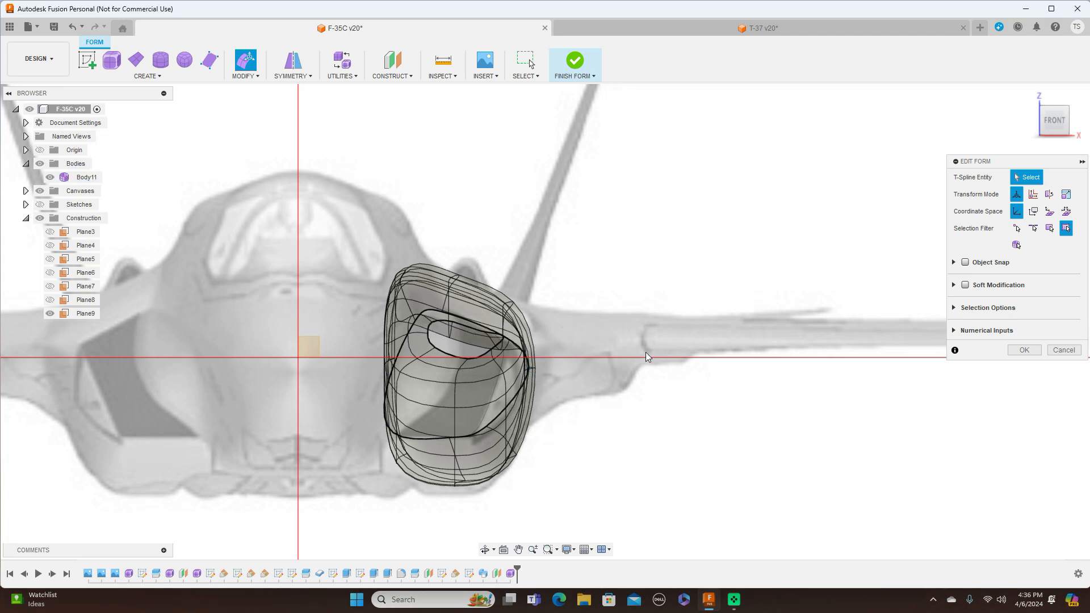
scroll(526, 377, up, 5)
click(526, 370)
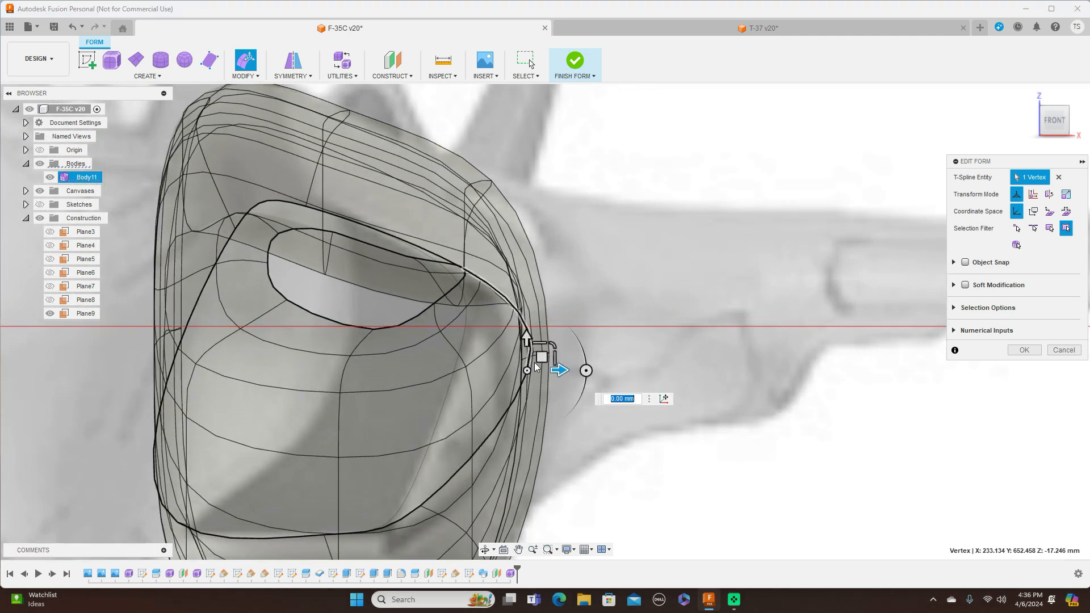
drag(540, 358, 434, 357)
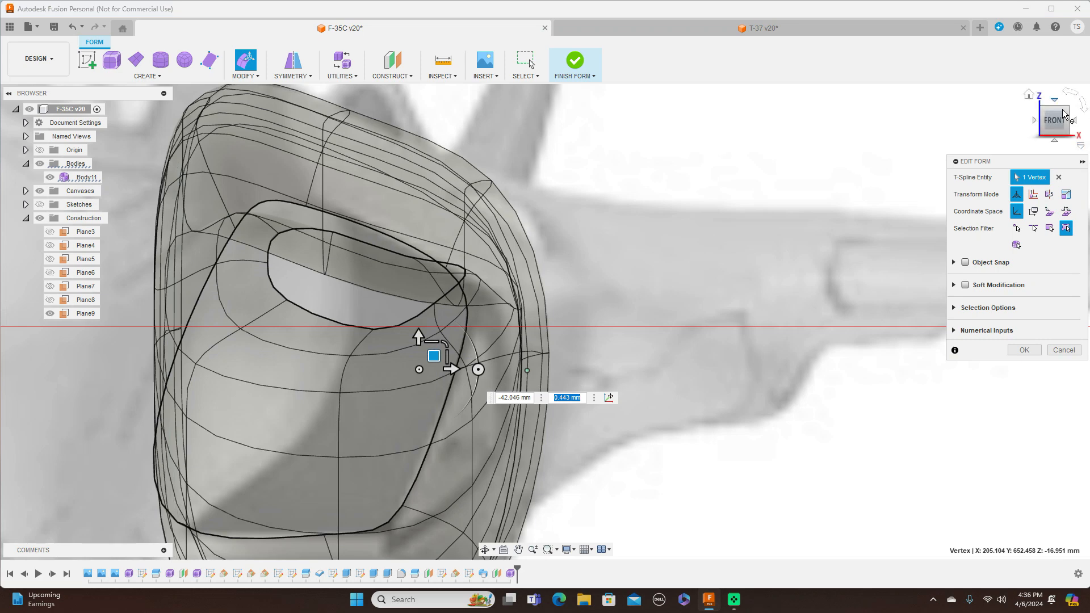
Step: Examine the reshaped lip and the outer lengthwise edge behind it against the side and top canvases
click(1074, 123)
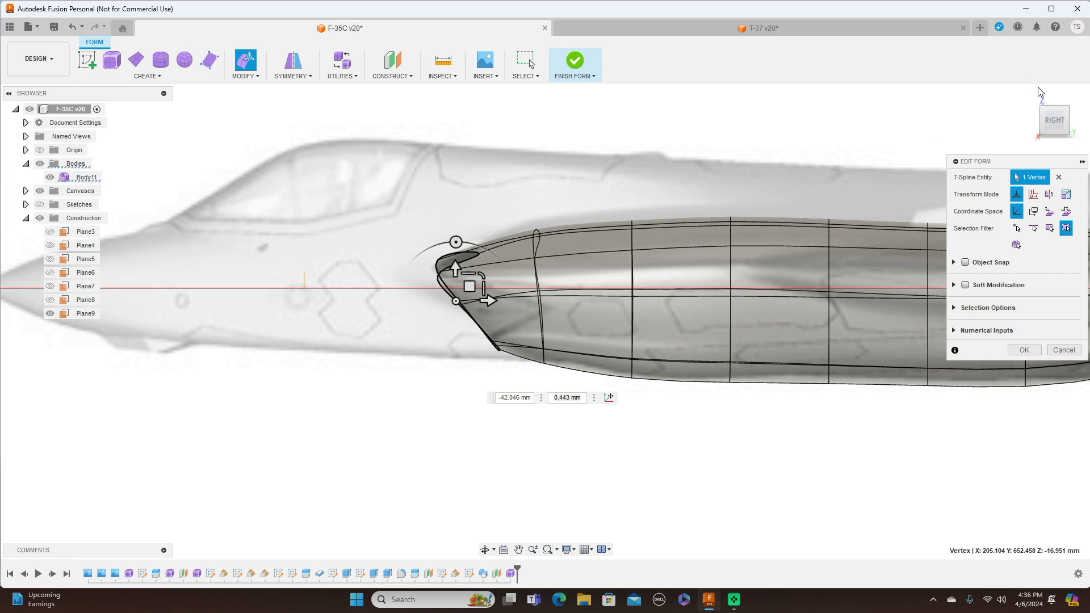
click(1048, 109)
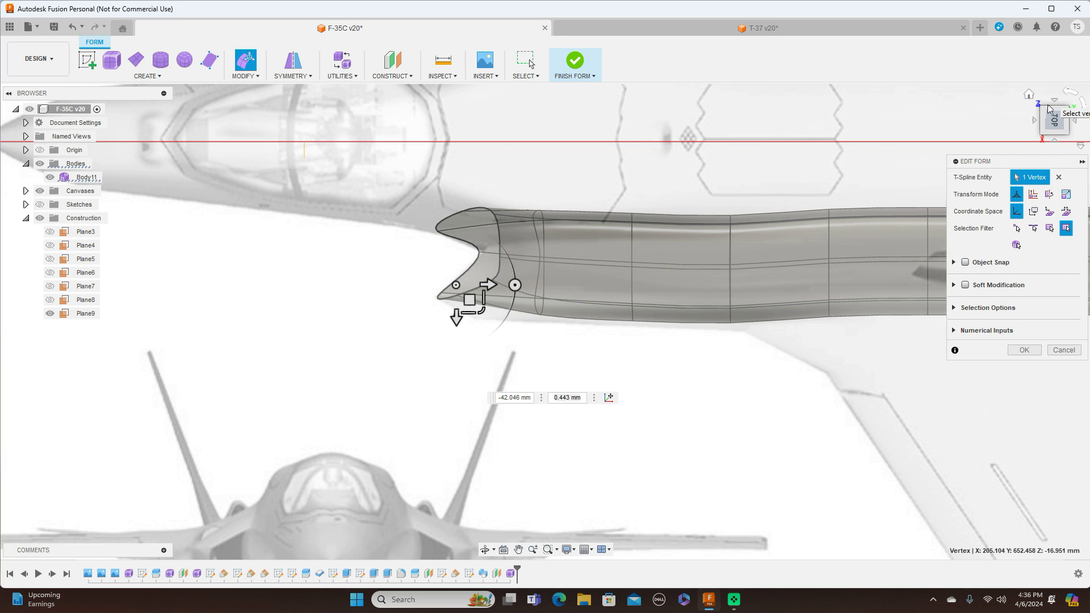
click(1054, 140)
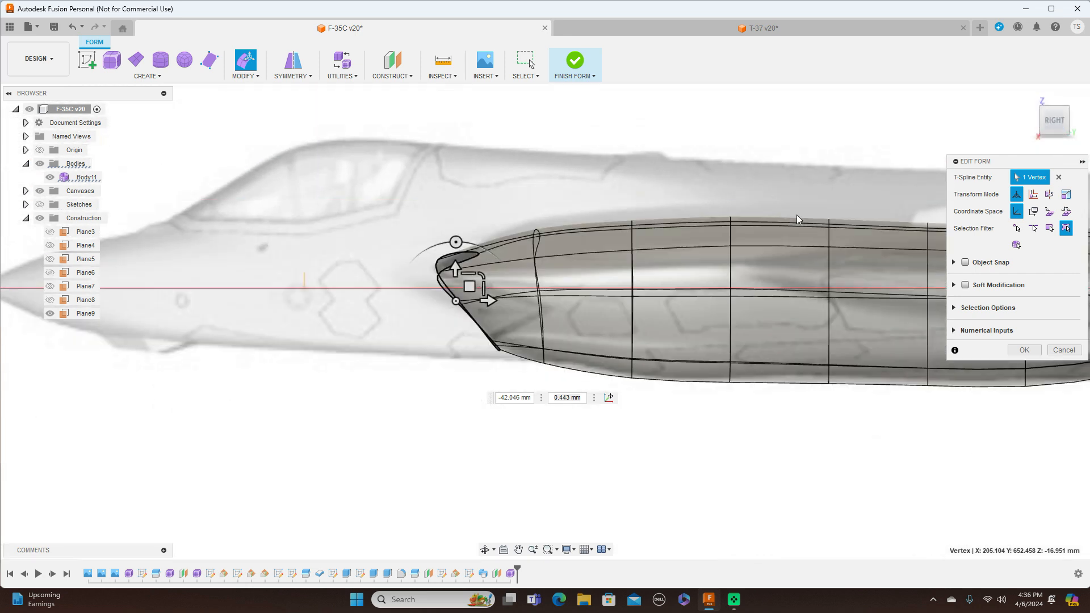
scroll(527, 294, up, 2)
click(529, 298)
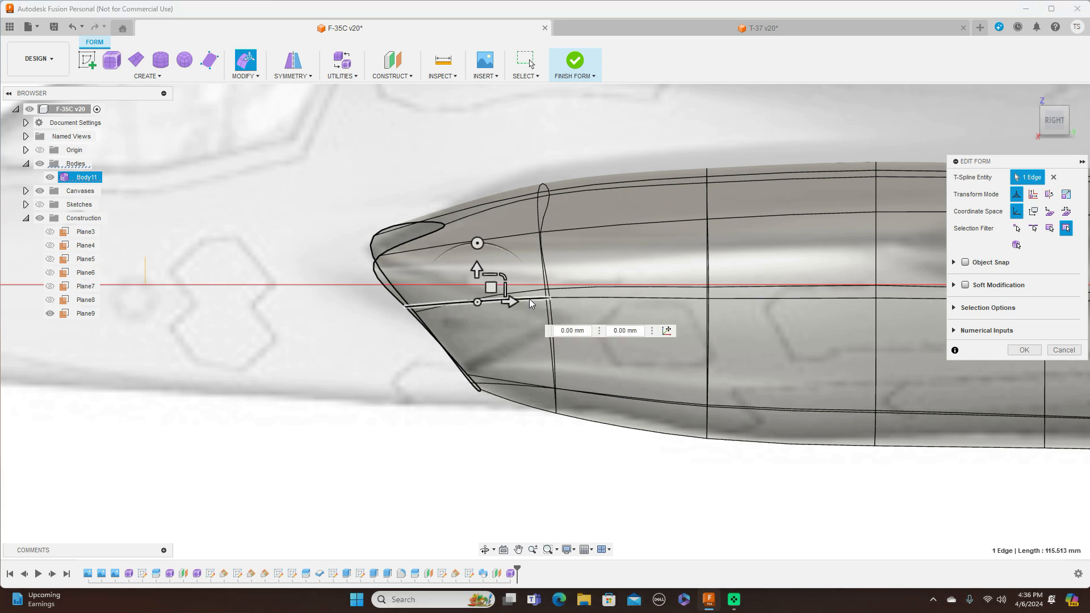
right_click(529, 299)
click(695, 144)
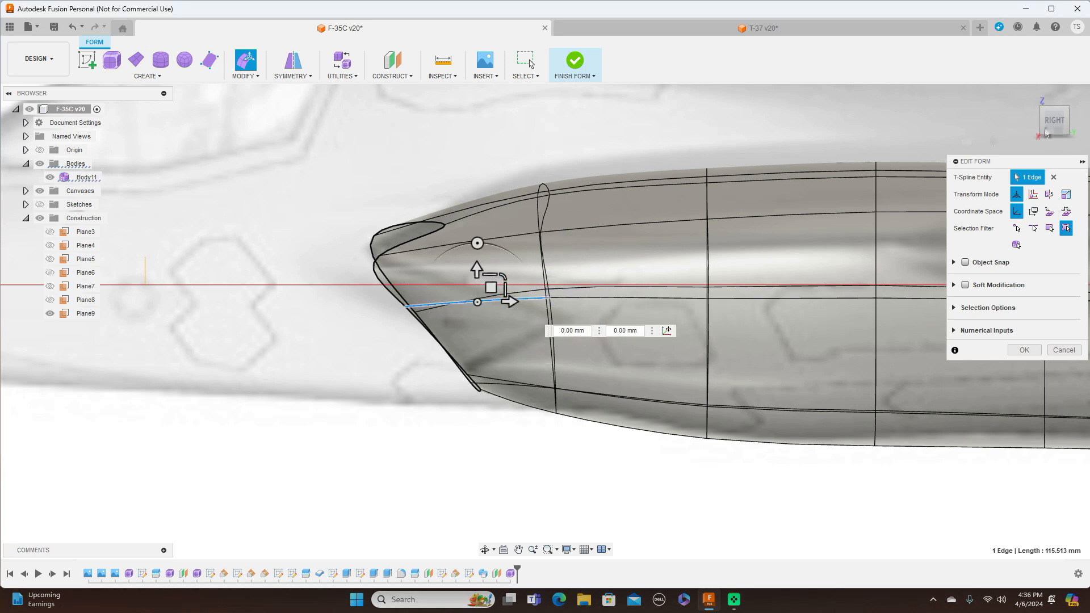
drag(1055, 109, 1052, 153)
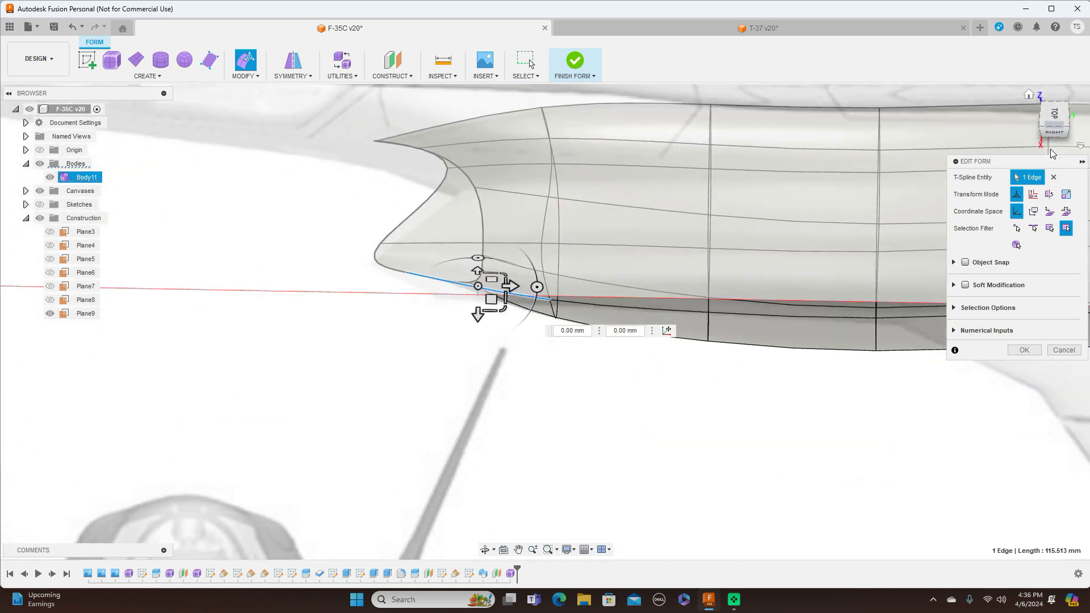
click(1054, 116)
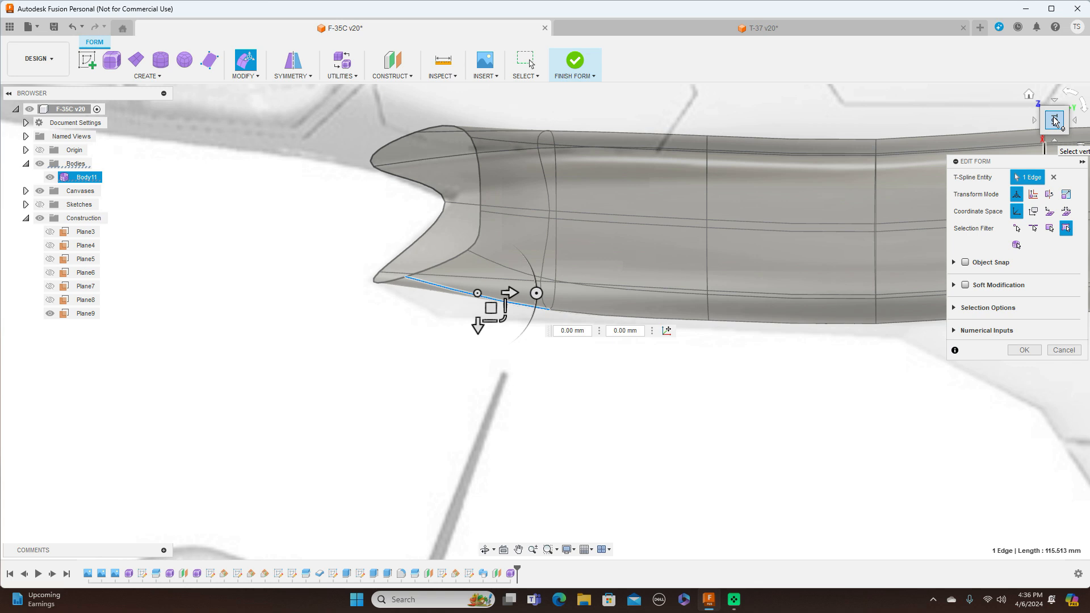
click(1056, 141)
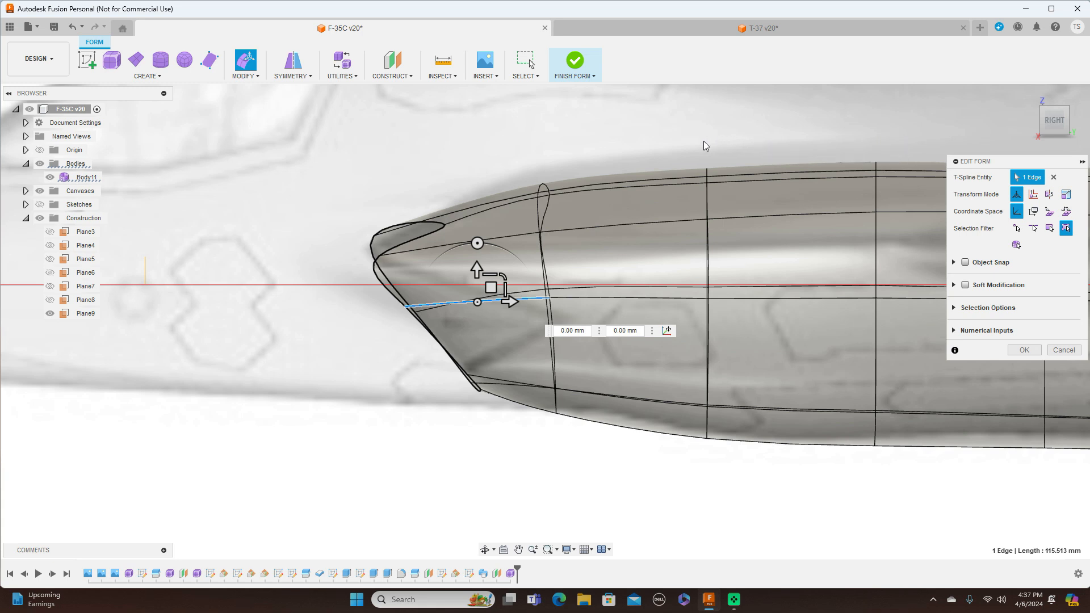
click(484, 144)
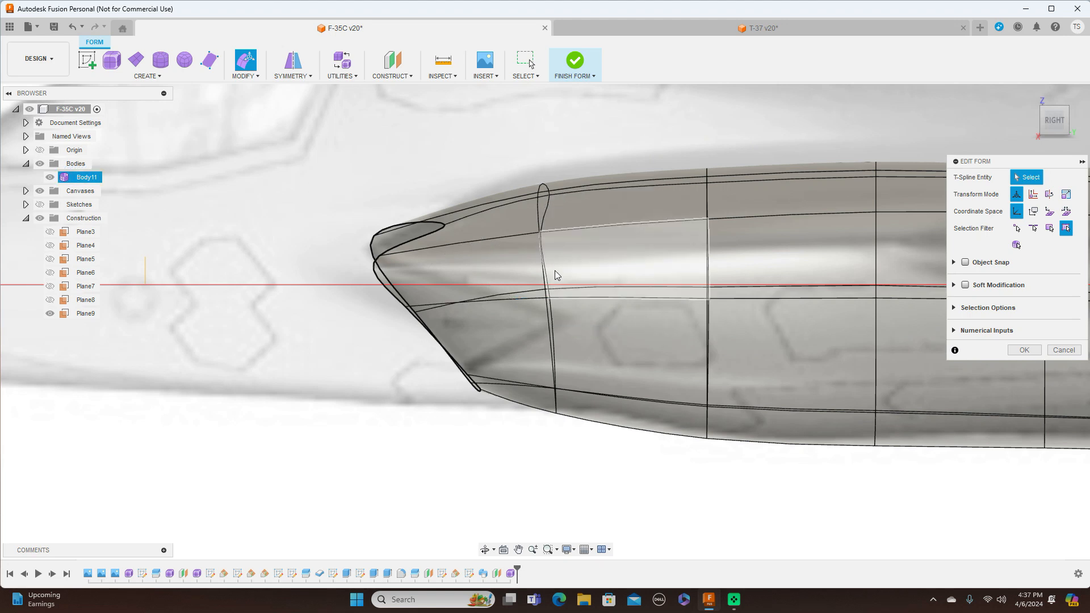
Step: Insert an exact single-sided edge at location about -0.46 ahead of the upper outer segment of the first ring behind the lip
scroll(544, 290, up, 8)
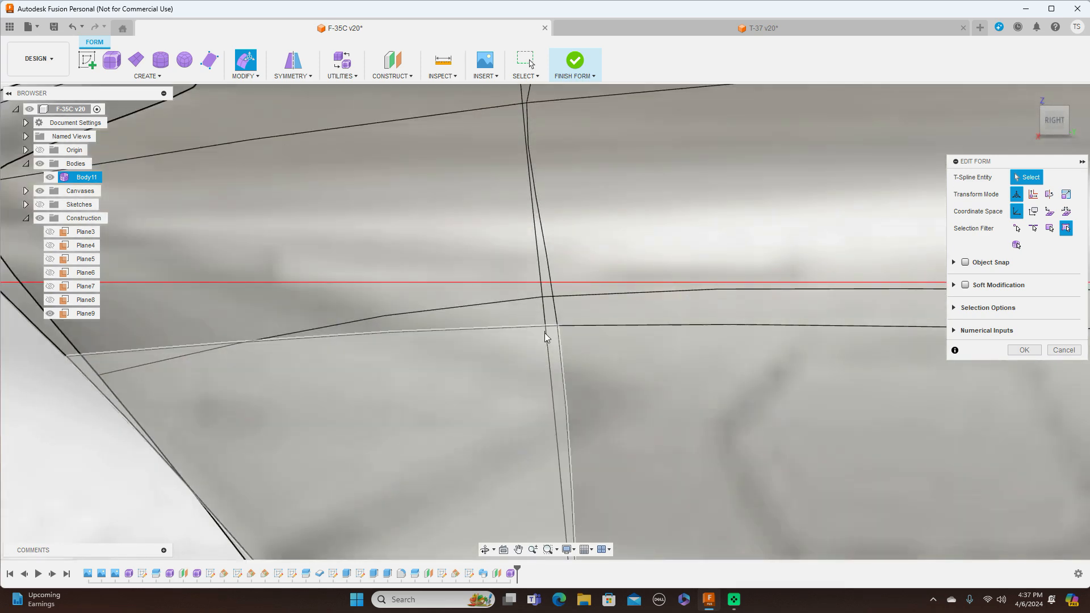
scroll(549, 334, down, 8)
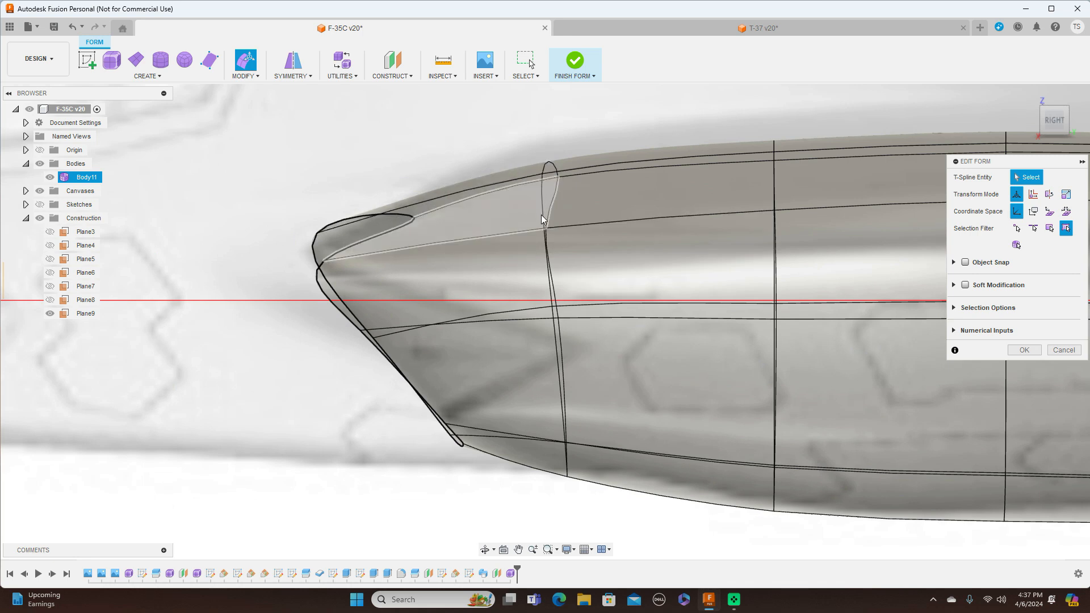
click(550, 280)
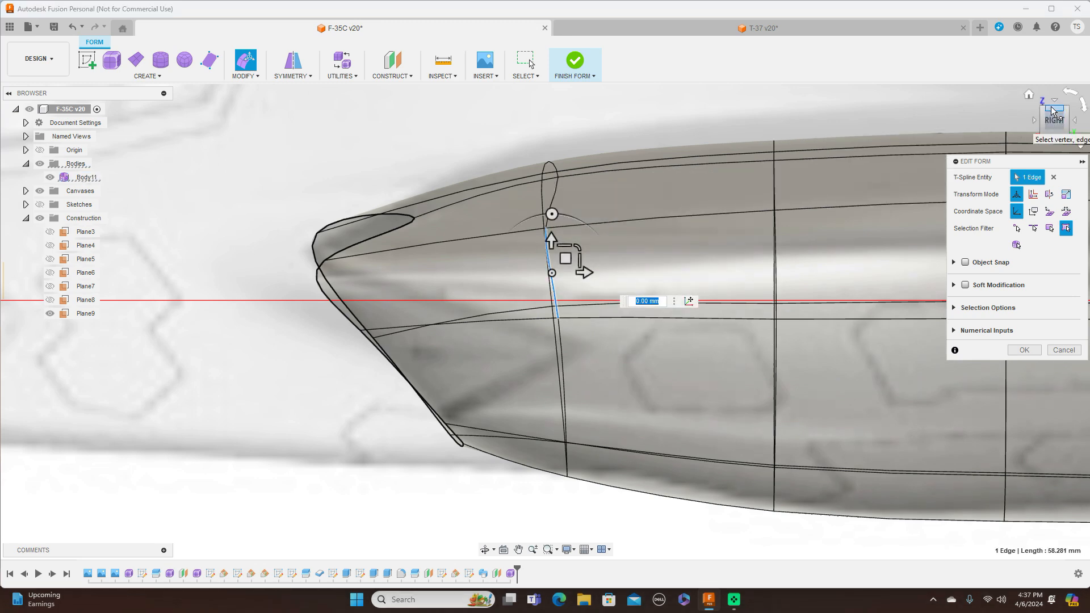
mouse_move(1053, 112)
mouse_down()
mouse_move(1074, 119)
mouse_move(1049, 123)
mouse_up()
click(1057, 122)
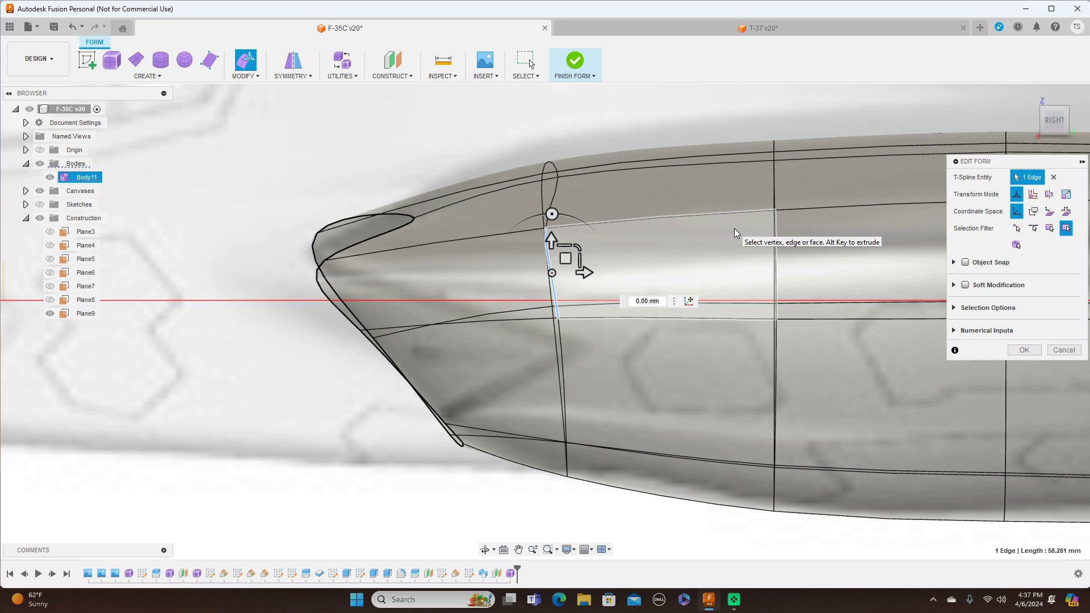
click(260, 78)
click(262, 114)
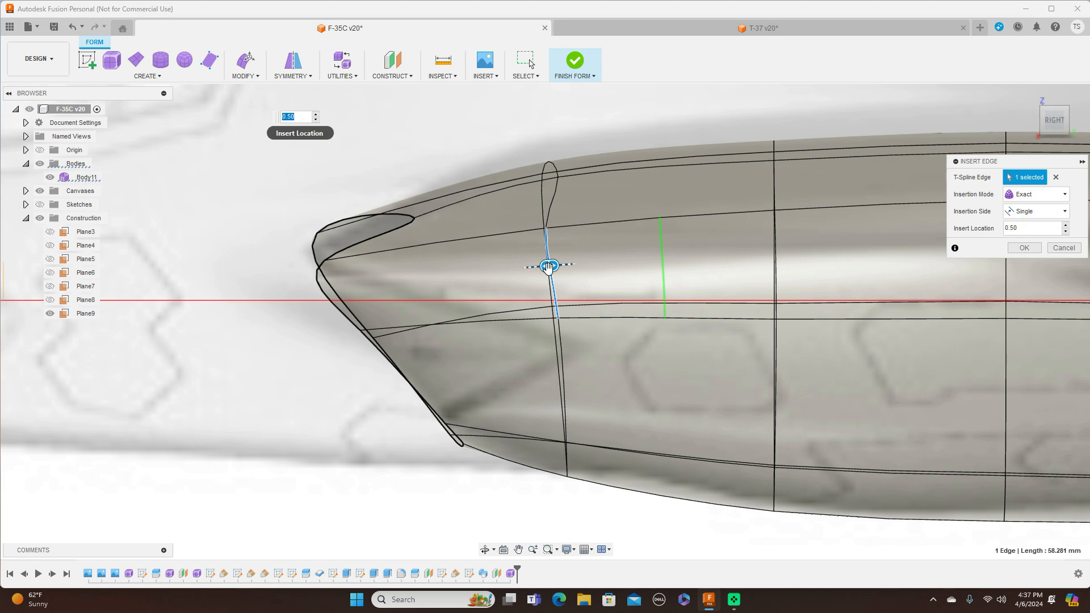
drag(549, 265, 399, 283)
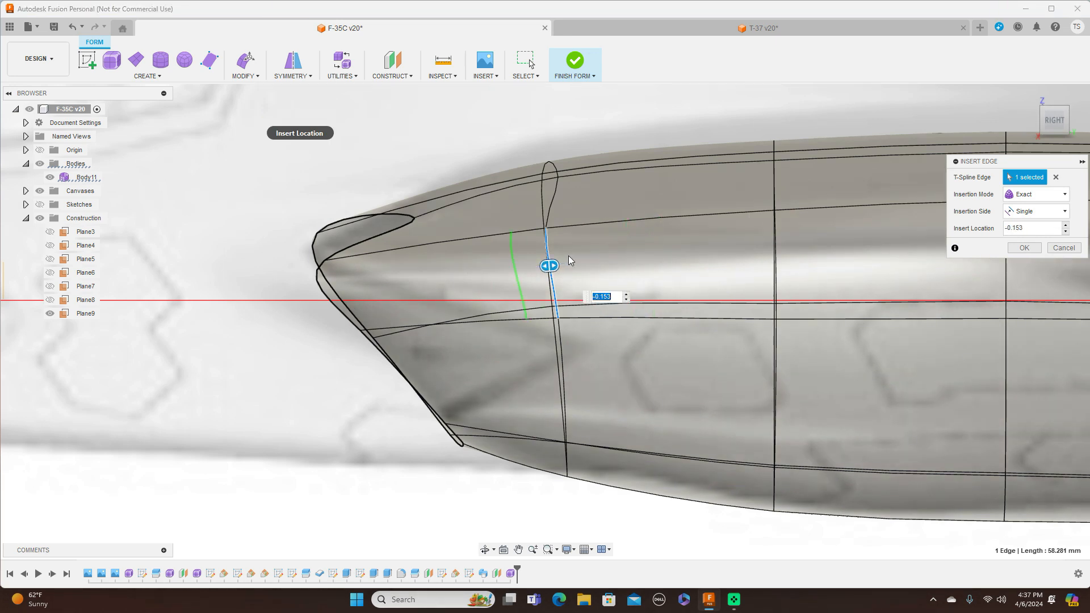
drag(555, 260, 485, 263)
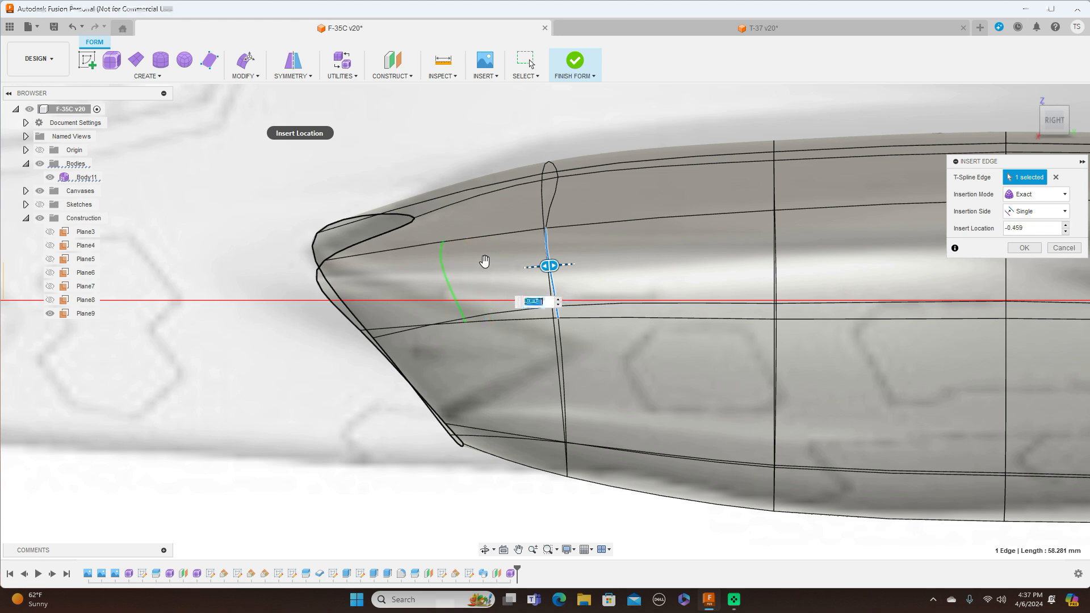
click(1025, 250)
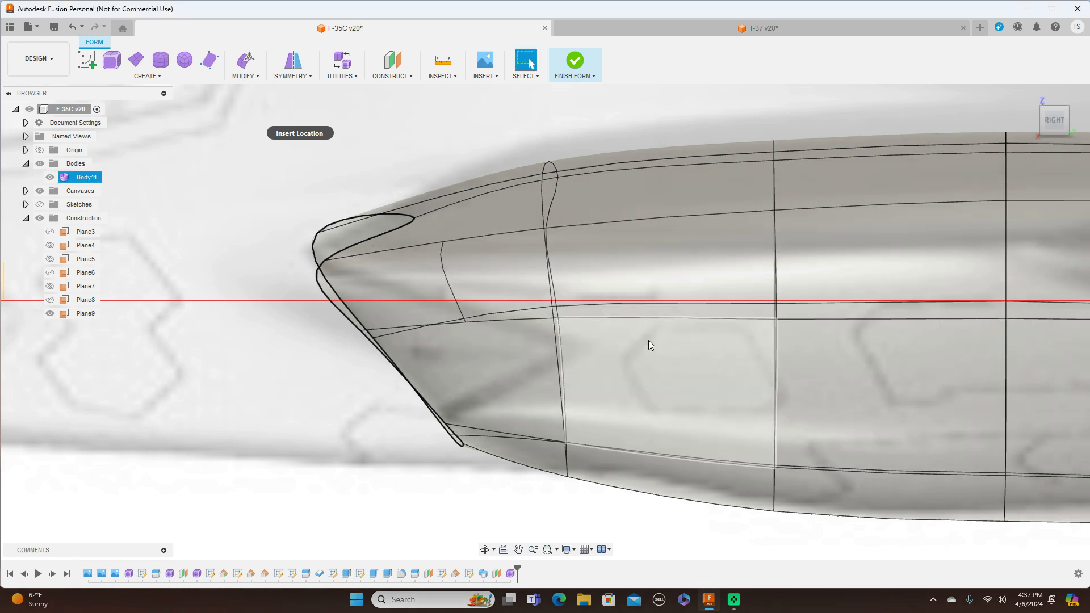
Step: Try to extend the inserted edge downward by inserting an edge at location -1.00 from the ring segment below
click(560, 339)
click(255, 77)
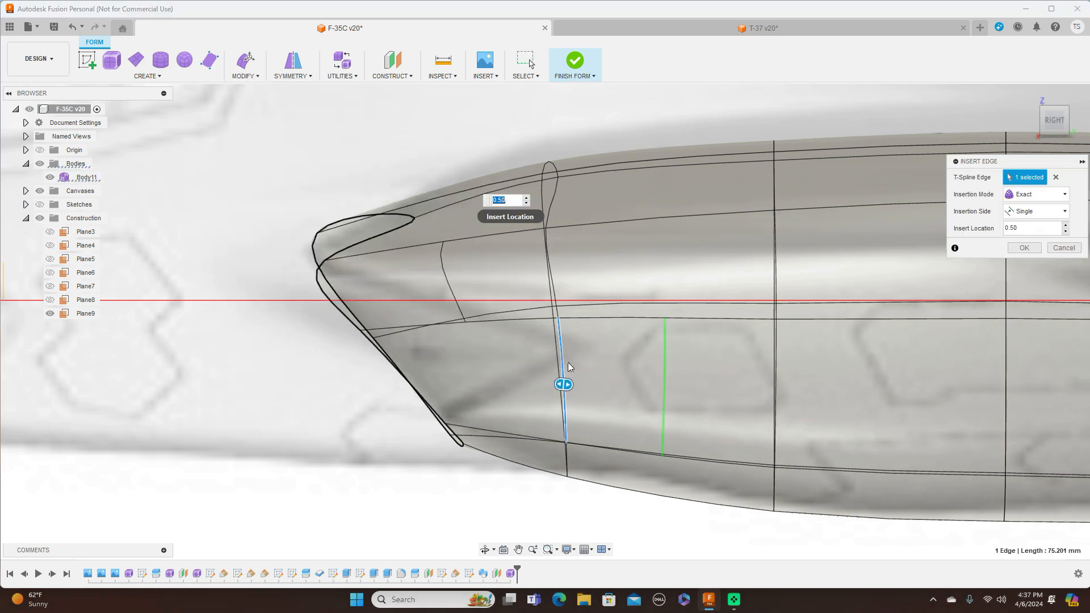
drag(563, 385, 275, 386)
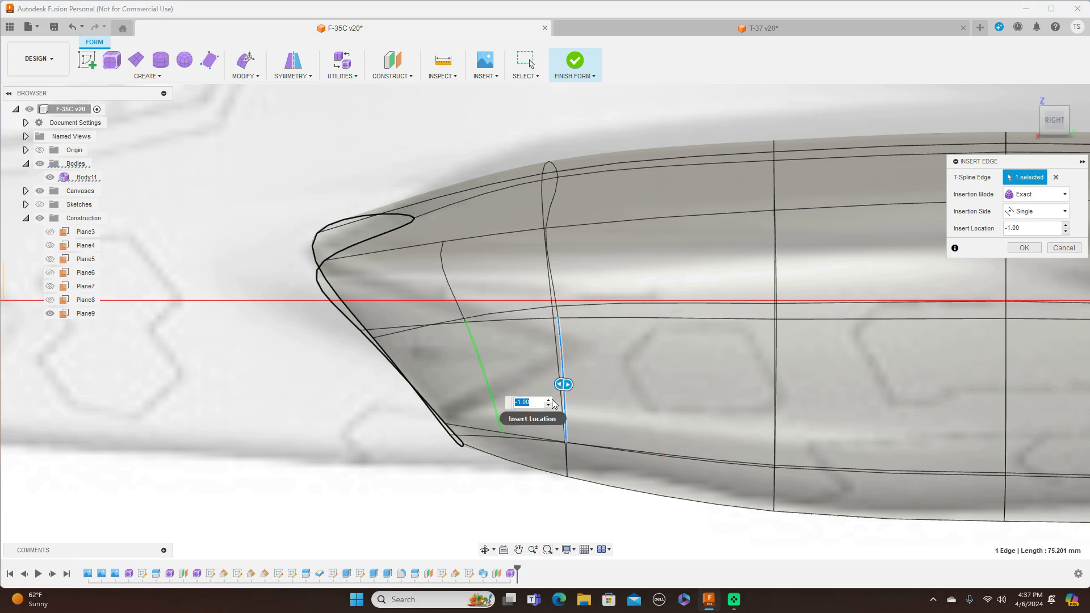
click(1023, 249)
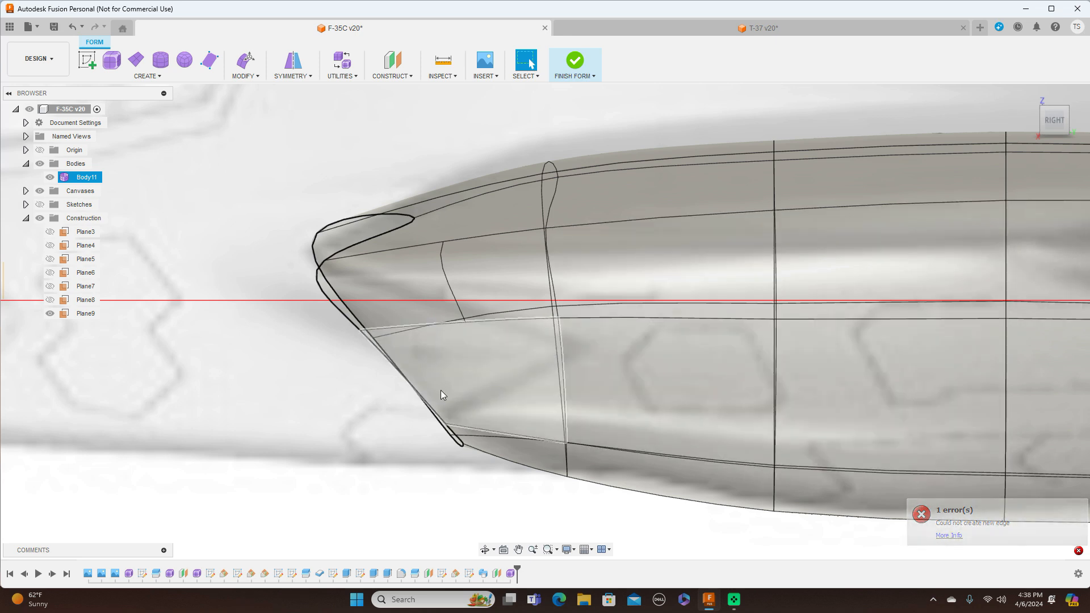
Step: Try to insert an edge at location 1.00 behind the lower slanted lip edge, in line with the inserted edge above
scroll(443, 394, up, 3)
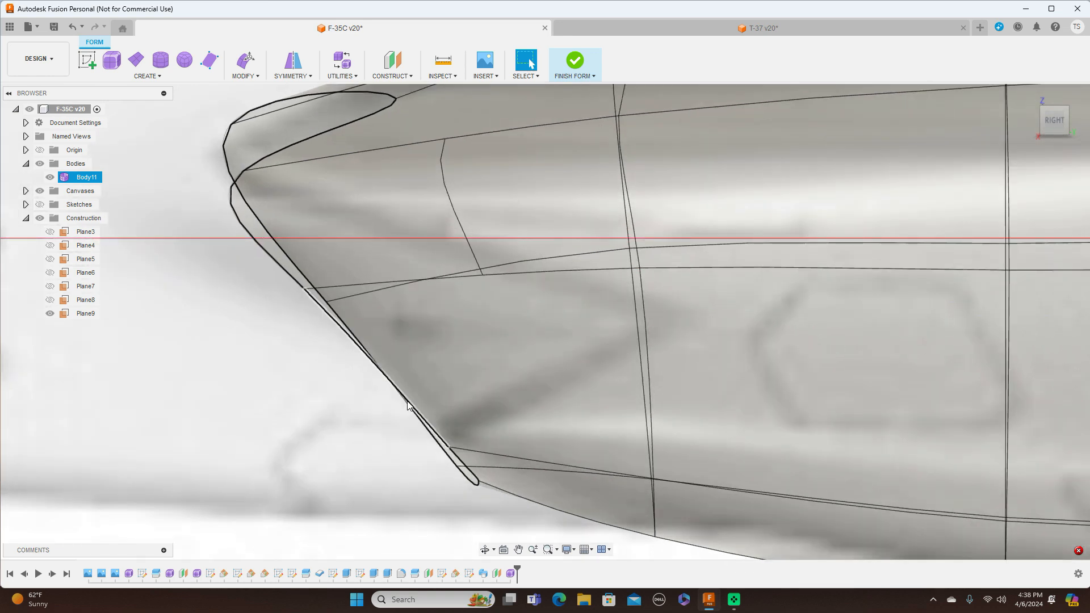
click(417, 415)
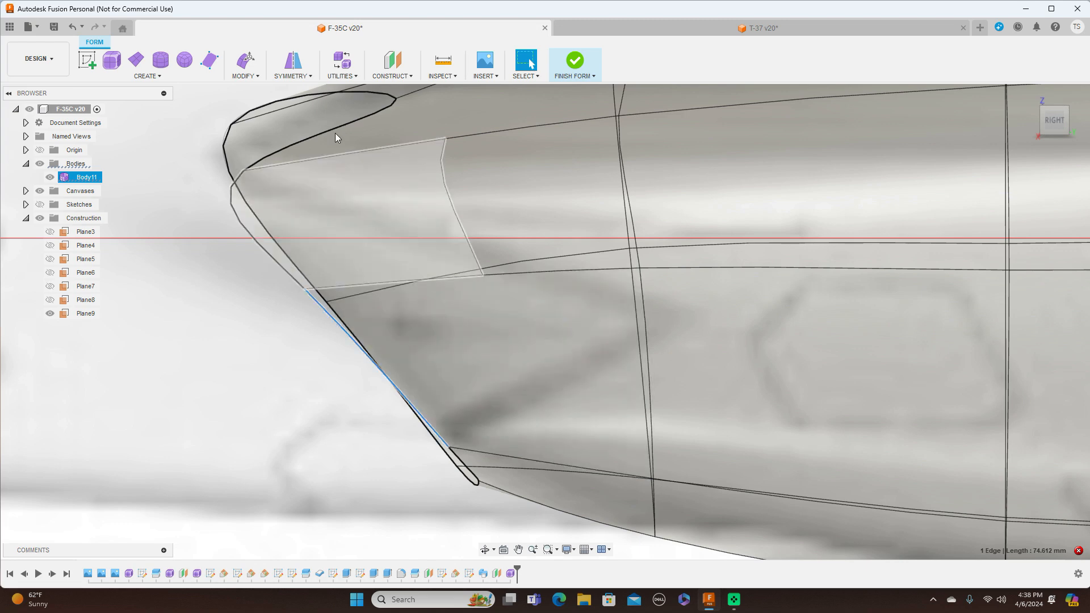
click(246, 75)
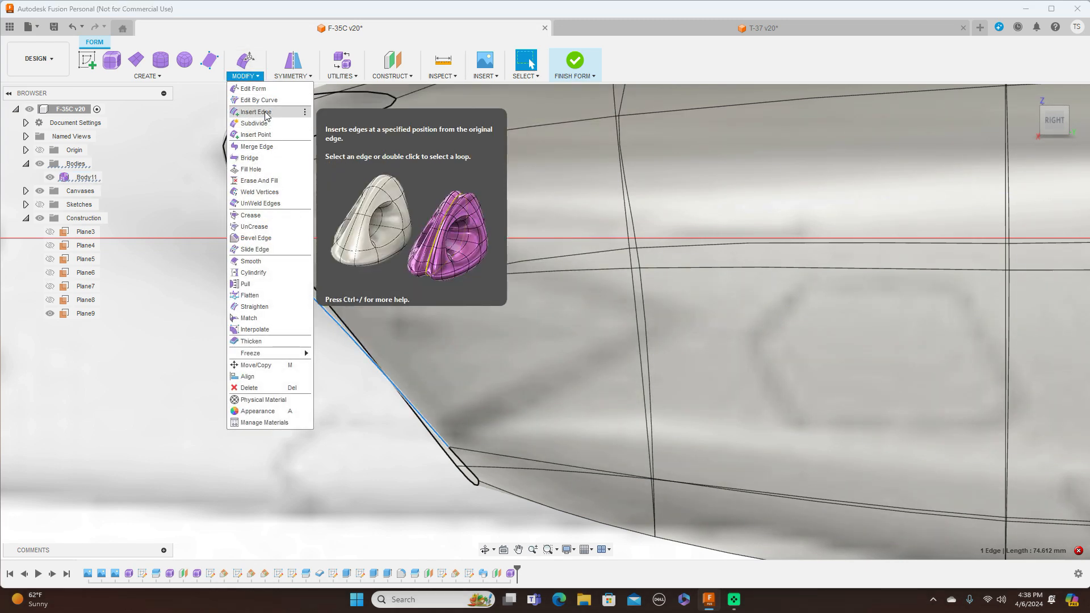
click(261, 113)
drag(385, 374, 509, 364)
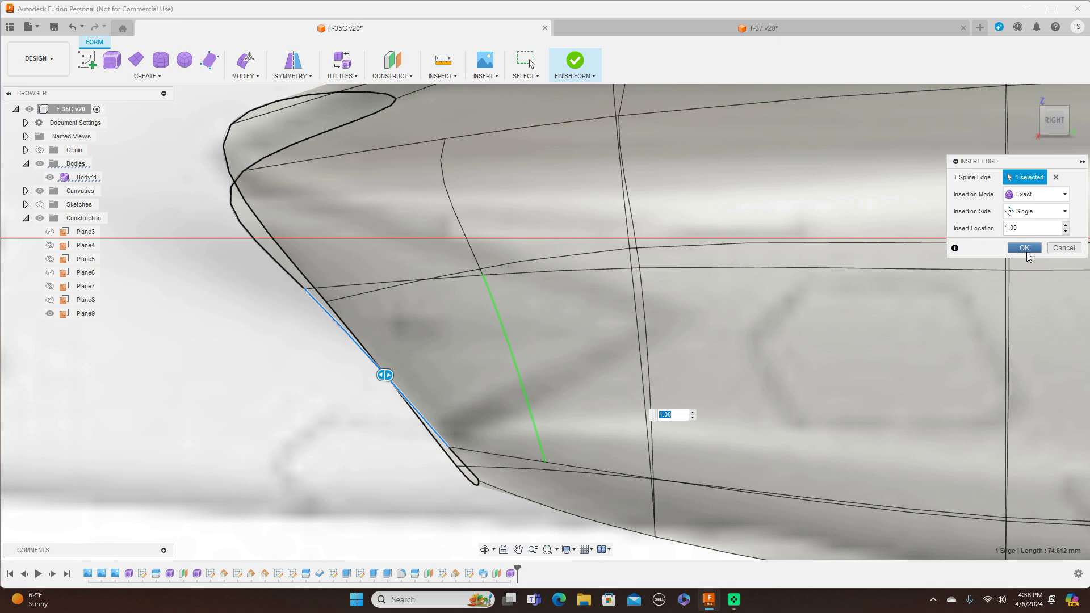
click(1027, 254)
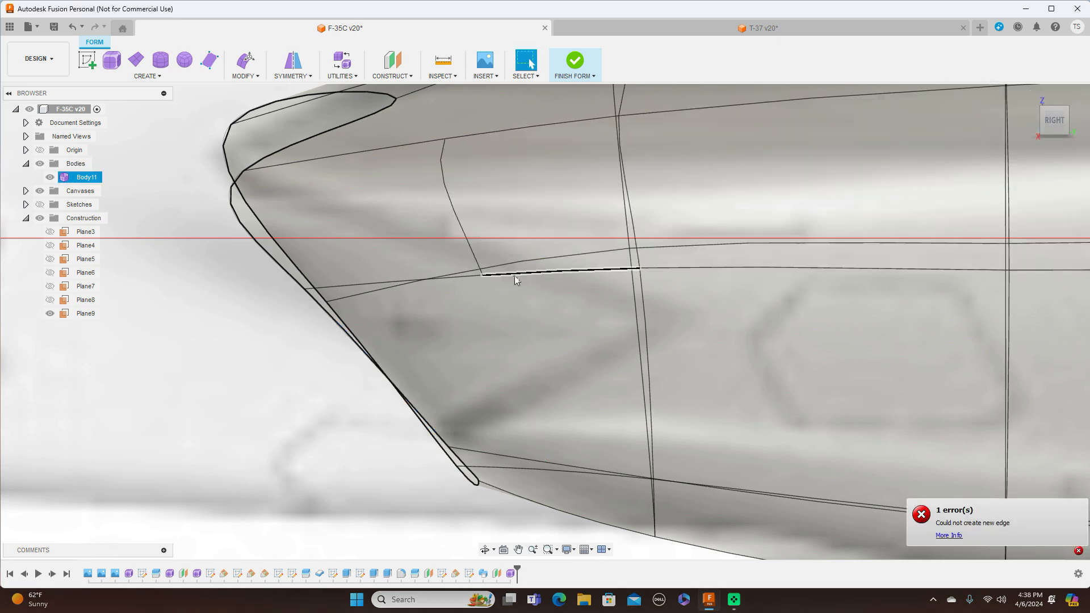
Step: Viewed from the top, move the inserted edge's lower vertex about 34.8 mm outward and 44.7 mm forward
click(482, 276)
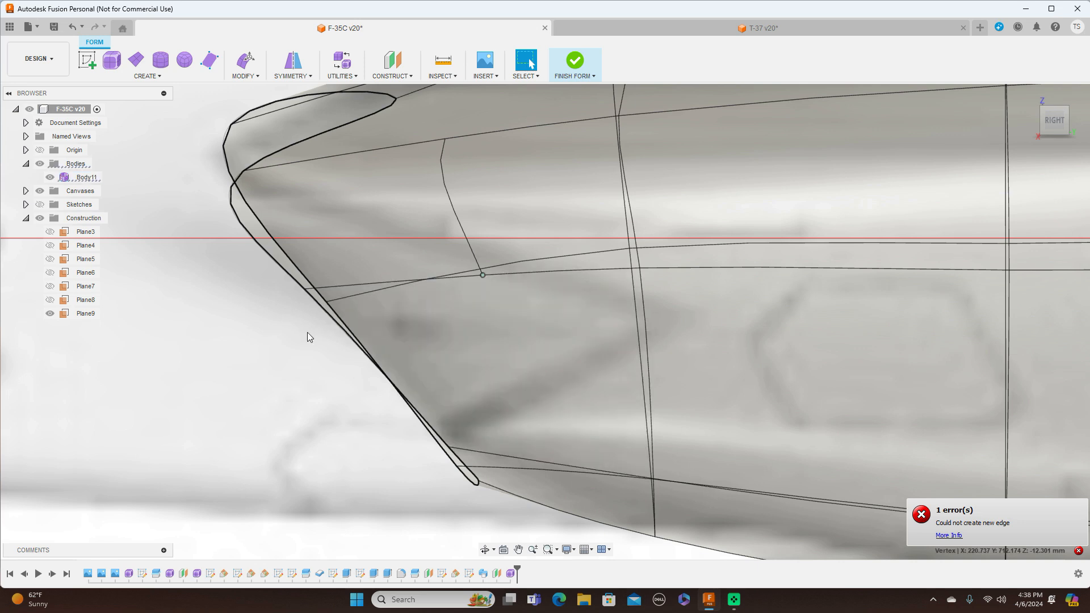
right_click(311, 329)
click(348, 316)
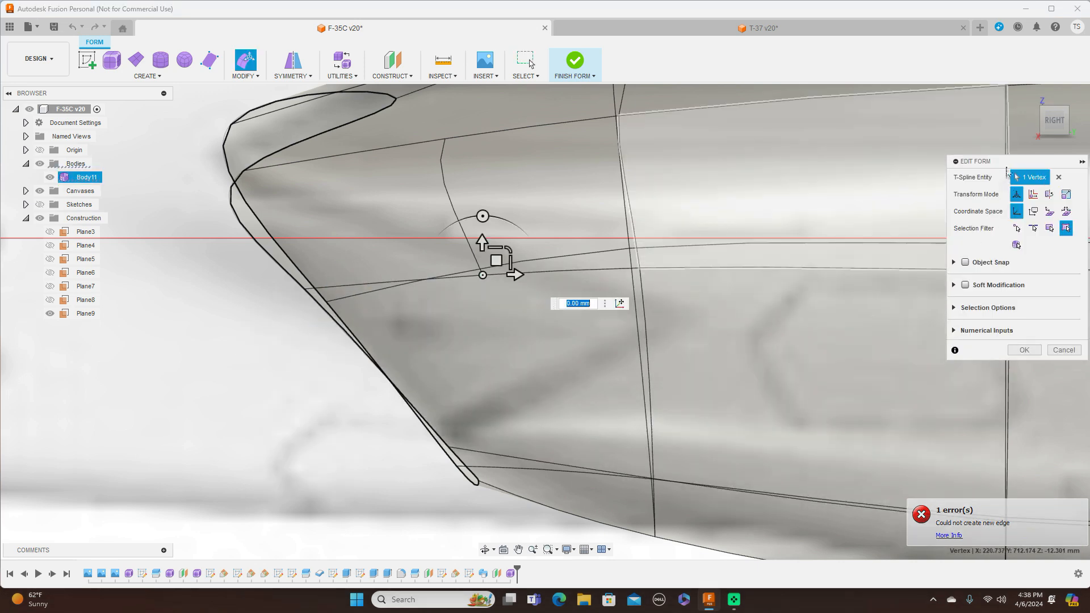
click(1063, 104)
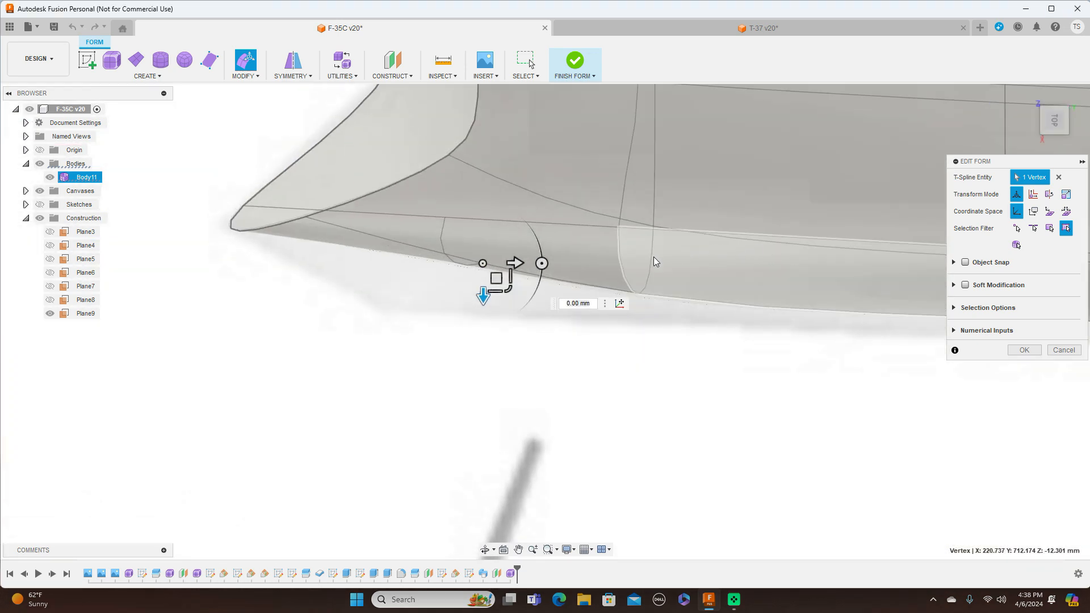
drag(496, 278, 373, 376)
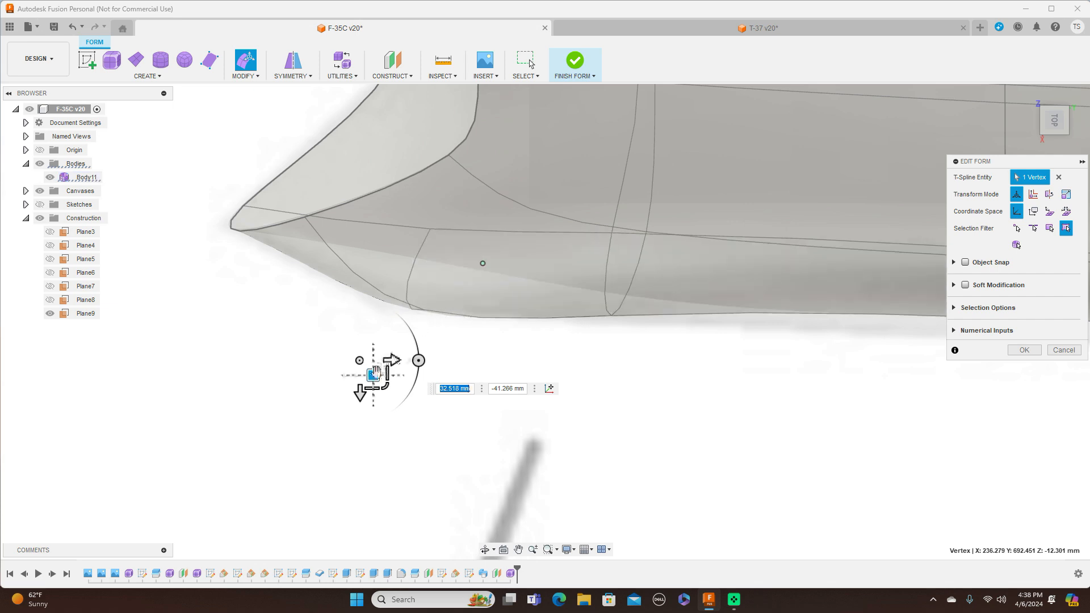
drag(376, 372, 361, 385)
Step: Move the outer vertex of the second ring behind the lip about 10.9 mm outward and 1.1 mm forward, and the third ring's 7.1 mm outward and 0.5 mm forward
scroll(806, 355, down, 5)
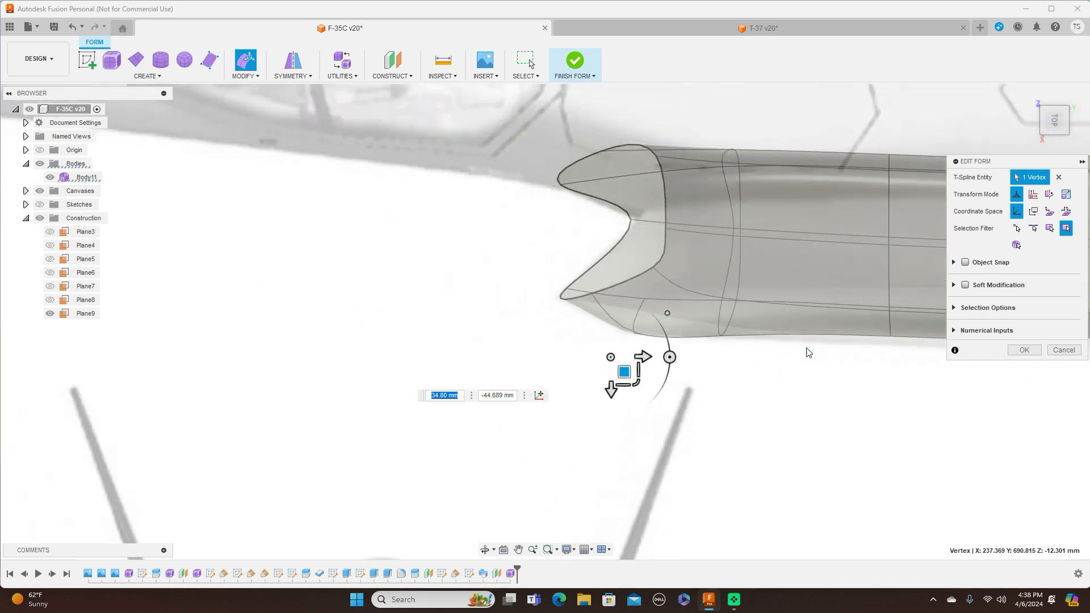
scroll(852, 407, down, 2)
middle_drag(851, 406, 571, 365)
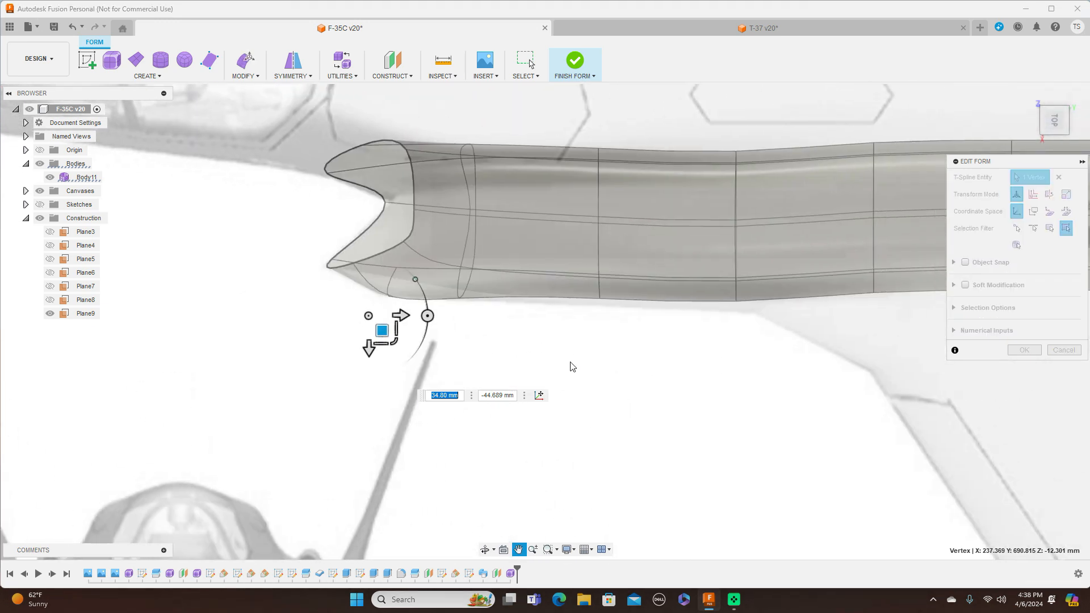
click(596, 298)
drag(607, 311, 605, 321)
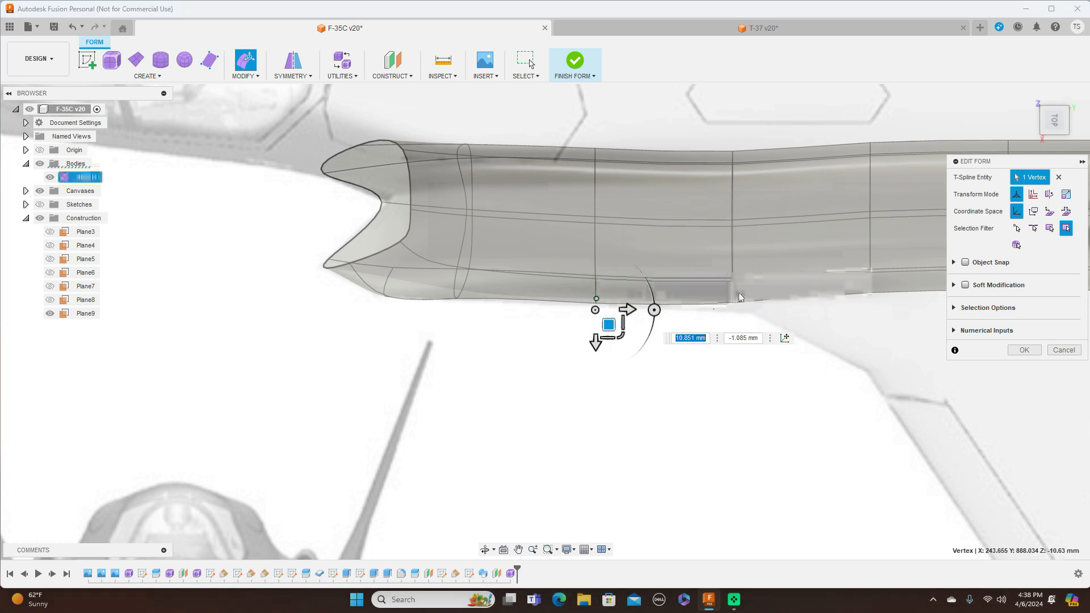
click(734, 304)
drag(746, 317, 746, 325)
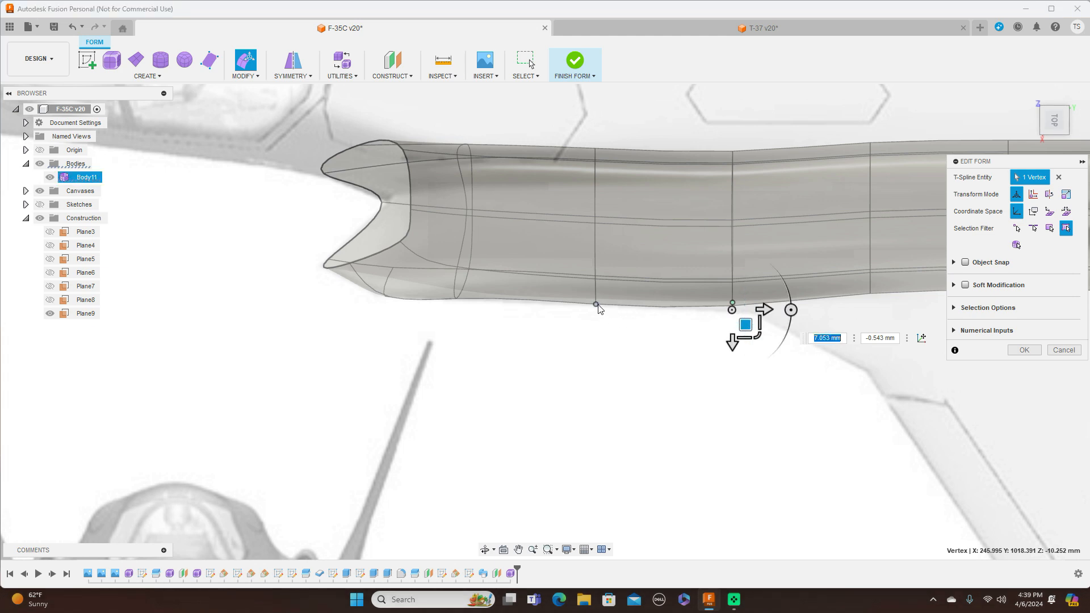
Step: Move the outer lengthwise edge between the second and third rings about 2.2 mm inward, and the one ahead of it about 2.7 mm outward
click(681, 306)
drag(677, 319, 677, 317)
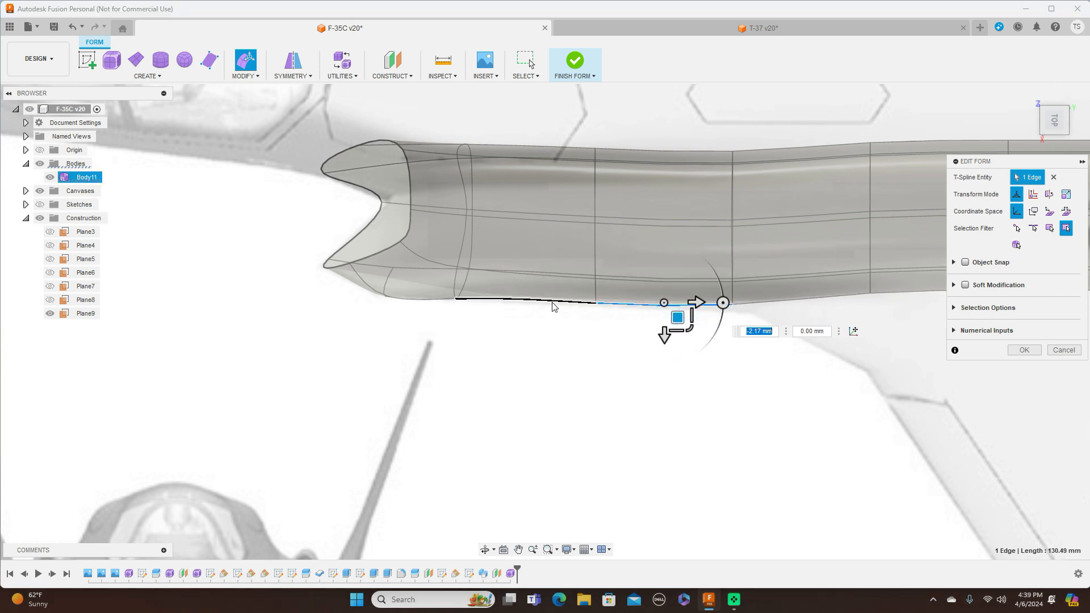
click(553, 306)
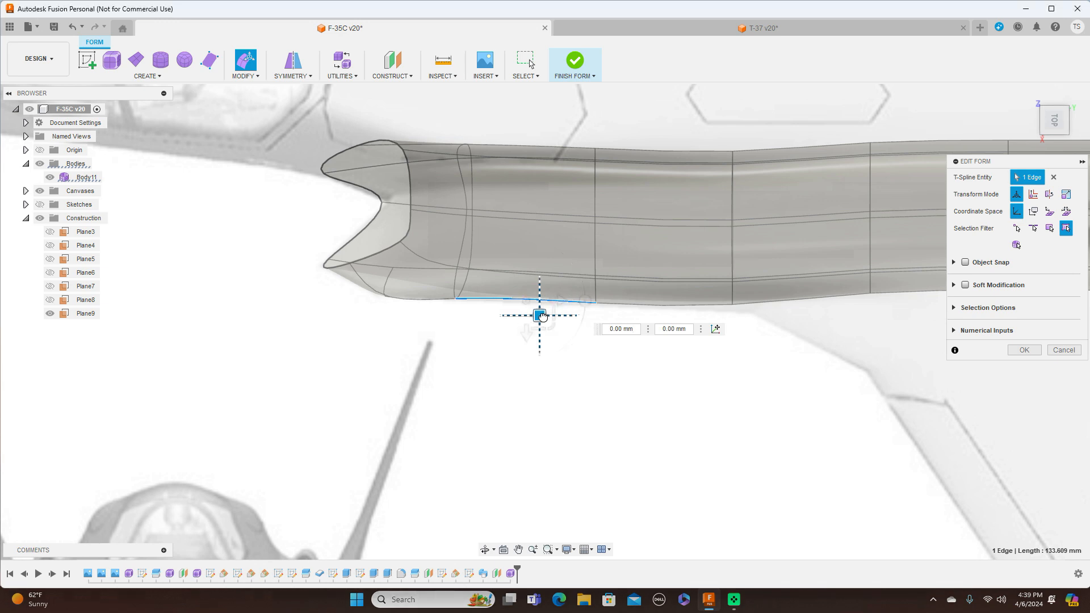
drag(542, 318, 542, 318)
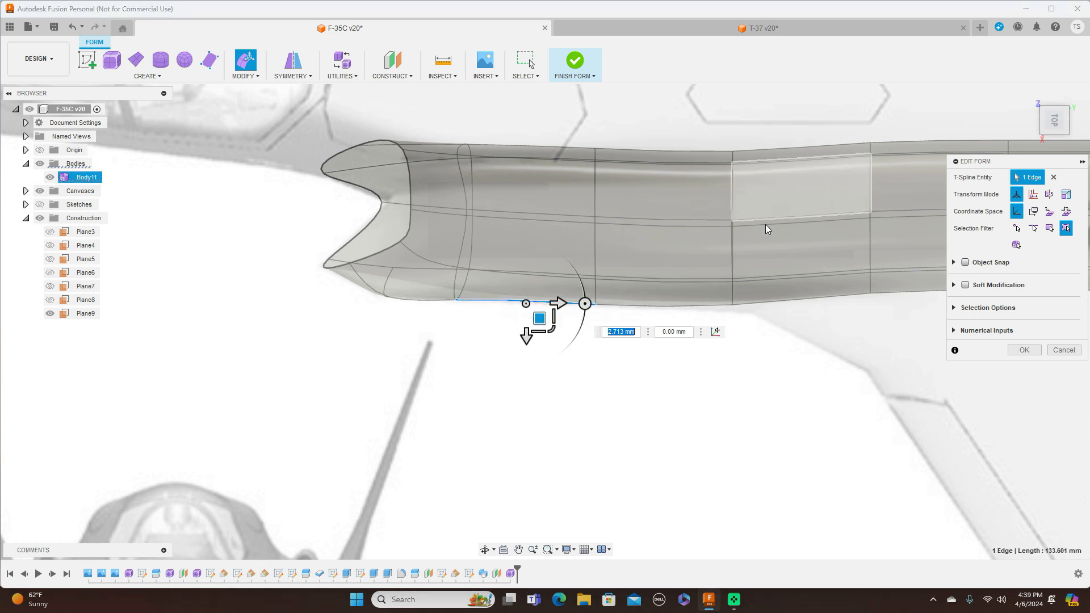
Step: Switch the body to box display and move the second ring's outer vertex about 4.9 mm inward
key(alt+2)
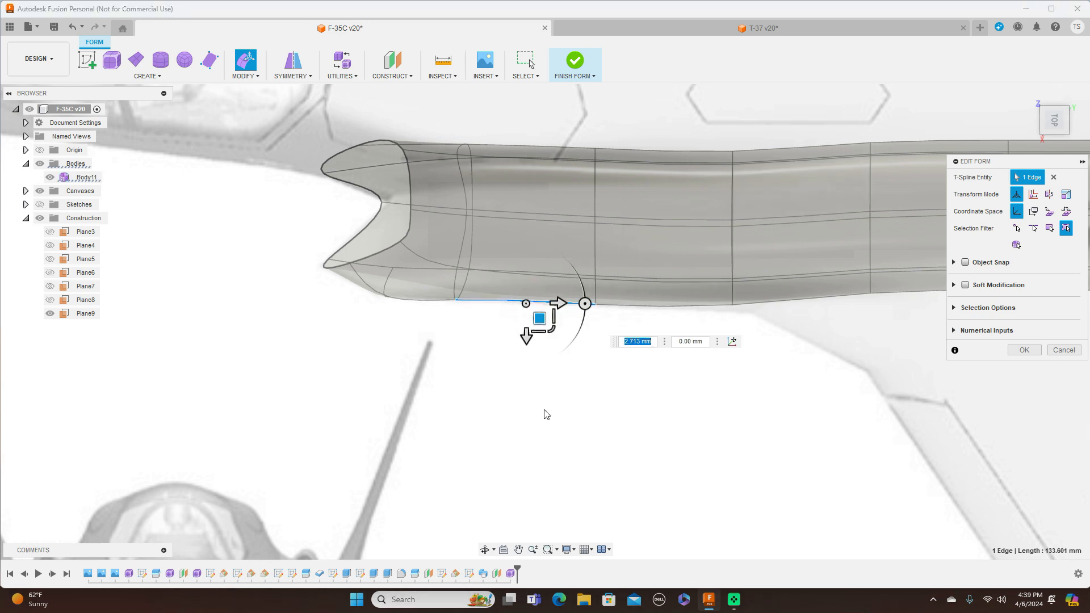
click(595, 315)
drag(607, 332, 607, 327)
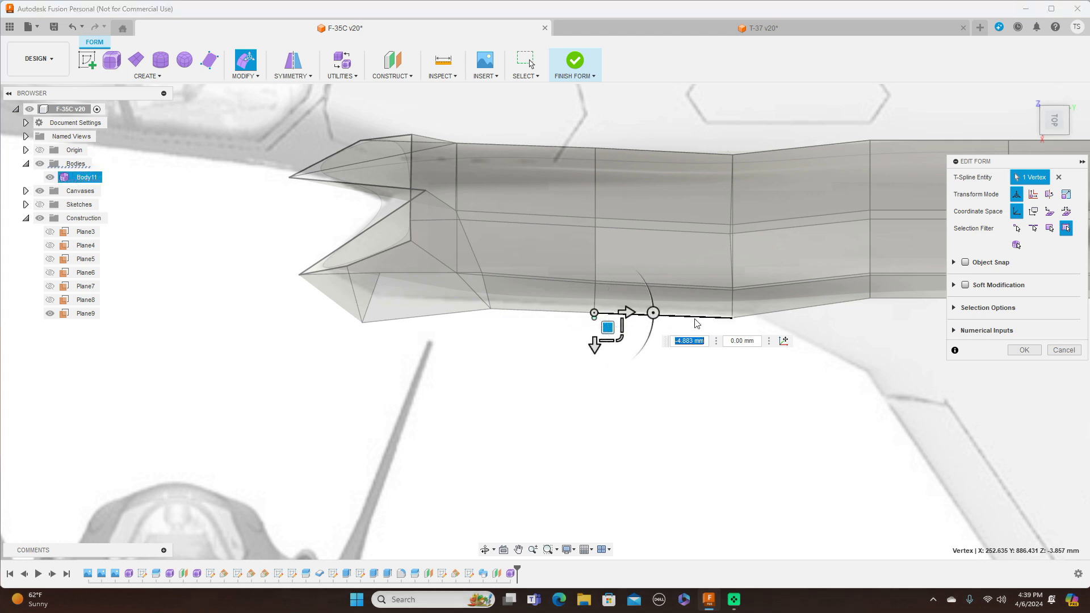
Step: Move the fourth ring's outer vertex about 21.2 mm outward and 0.5 mm back, toward the wing root
click(731, 319)
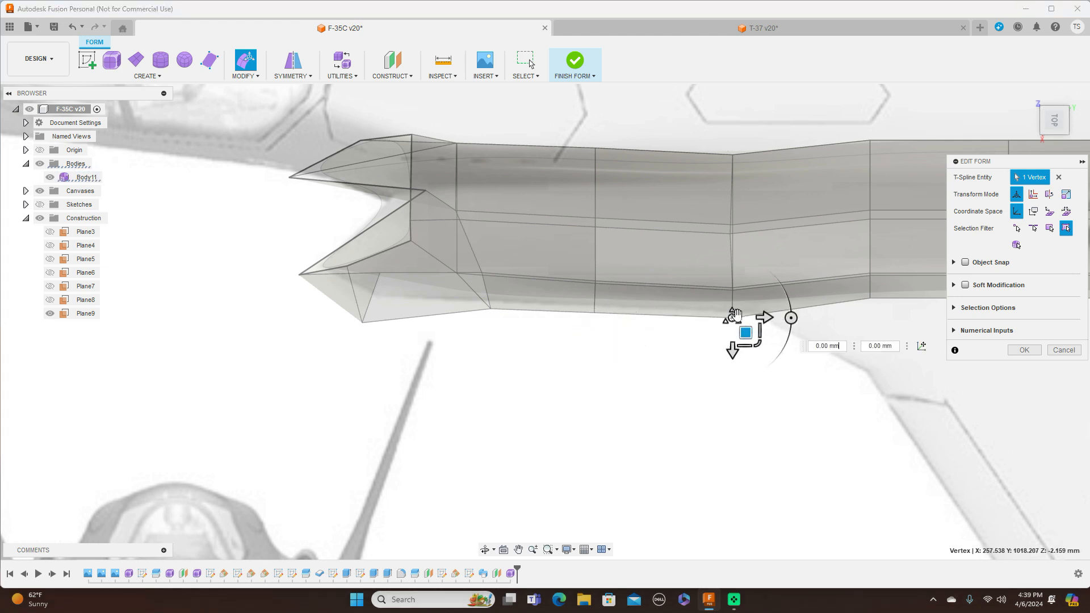
click(870, 299)
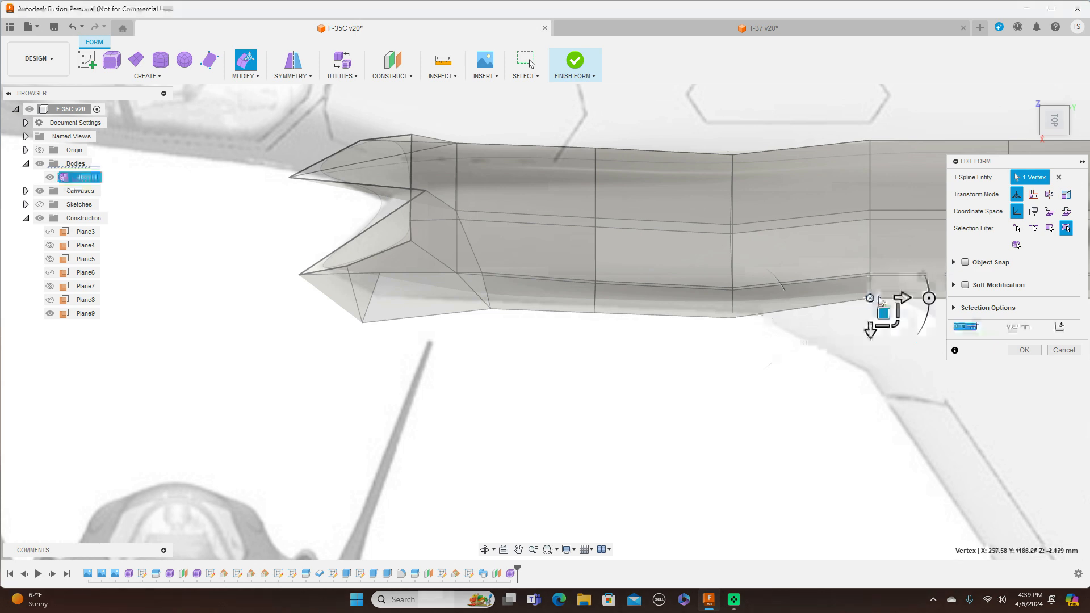
drag(885, 312, 885, 334)
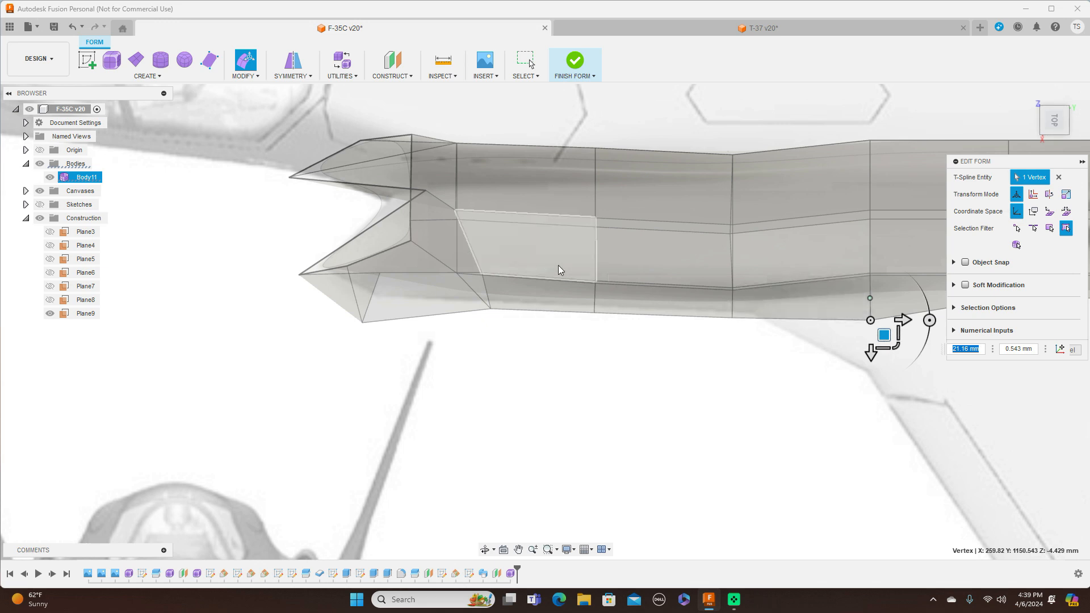
Step: Move the upper outer vertex of the second ring about 4.3 mm inward and 0.5 mm forward, and the third ring's about 7.6 mm inward and 1.1 mm forward
click(595, 280)
drag(609, 296, 609, 291)
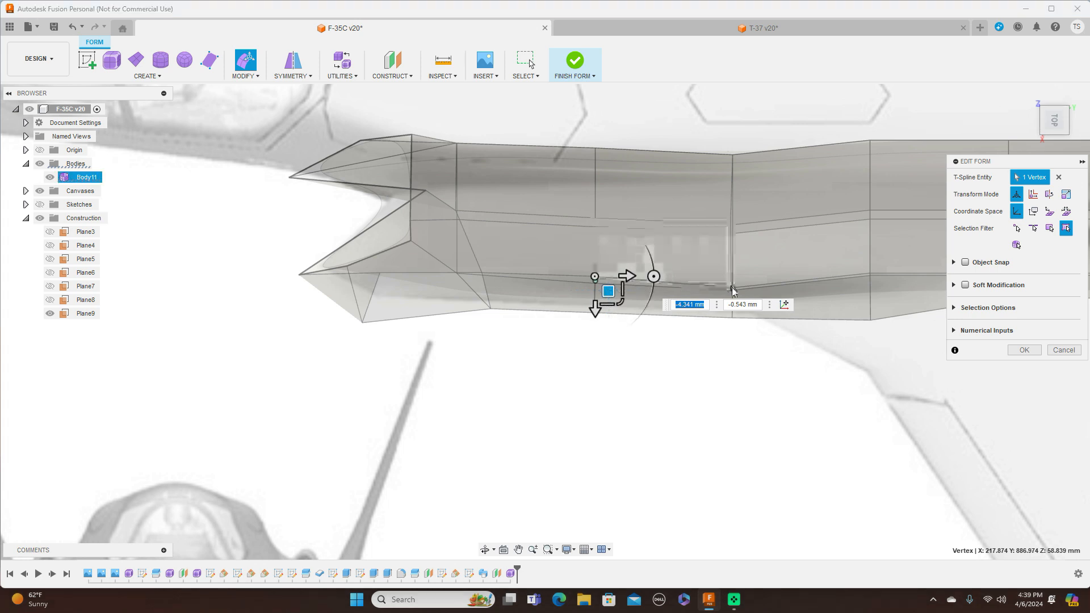
click(733, 288)
drag(743, 297, 743, 295)
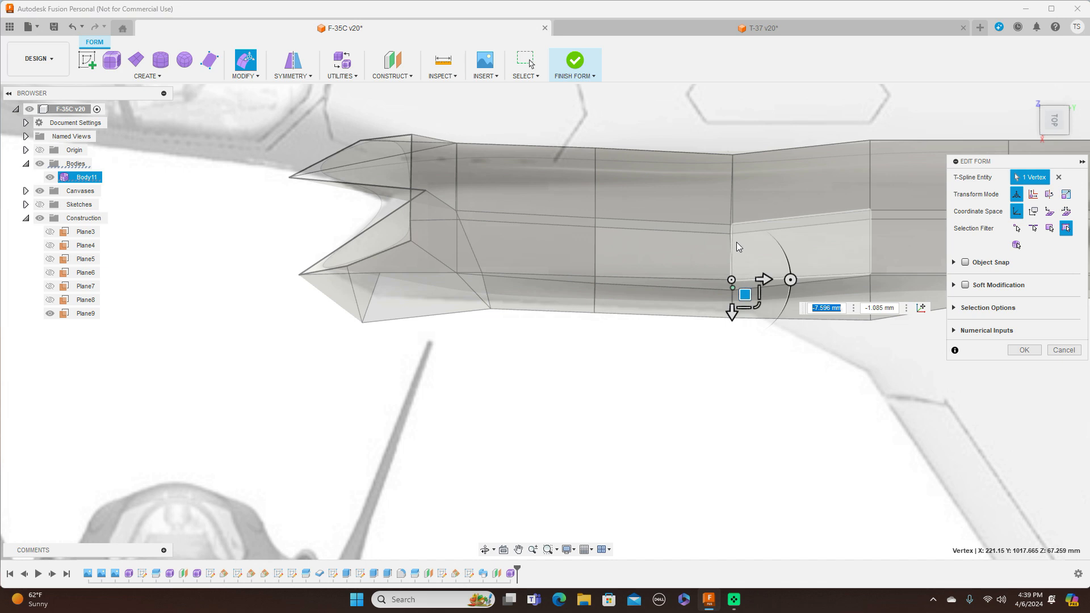
scroll(668, 396, down, 2)
scroll(668, 397, down, 2)
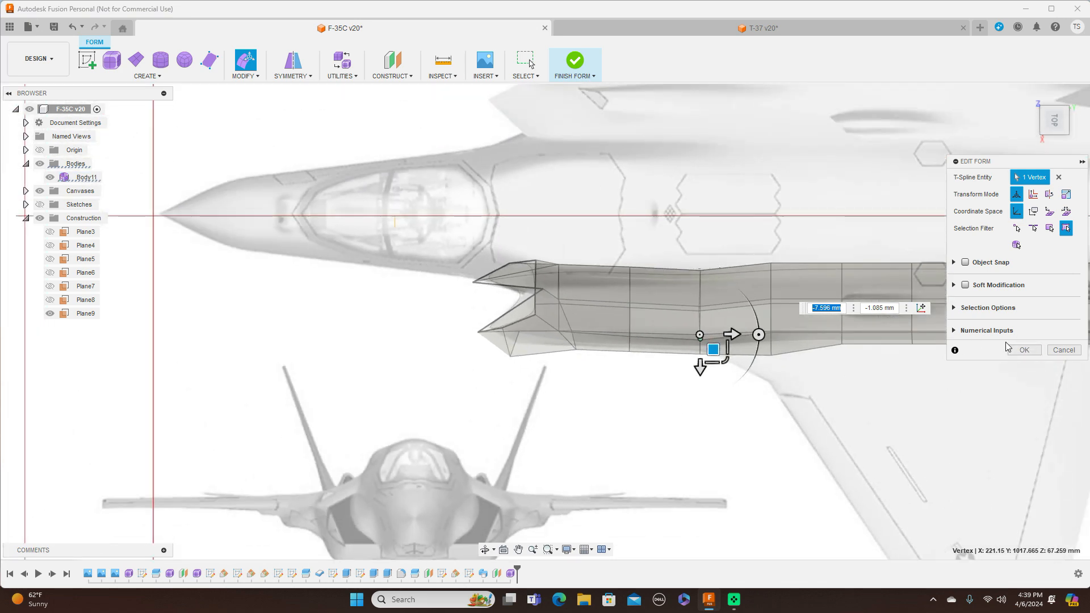
Step: Return the intake body to smooth display, accept the vertex edits and finish the form
key(alt+3)
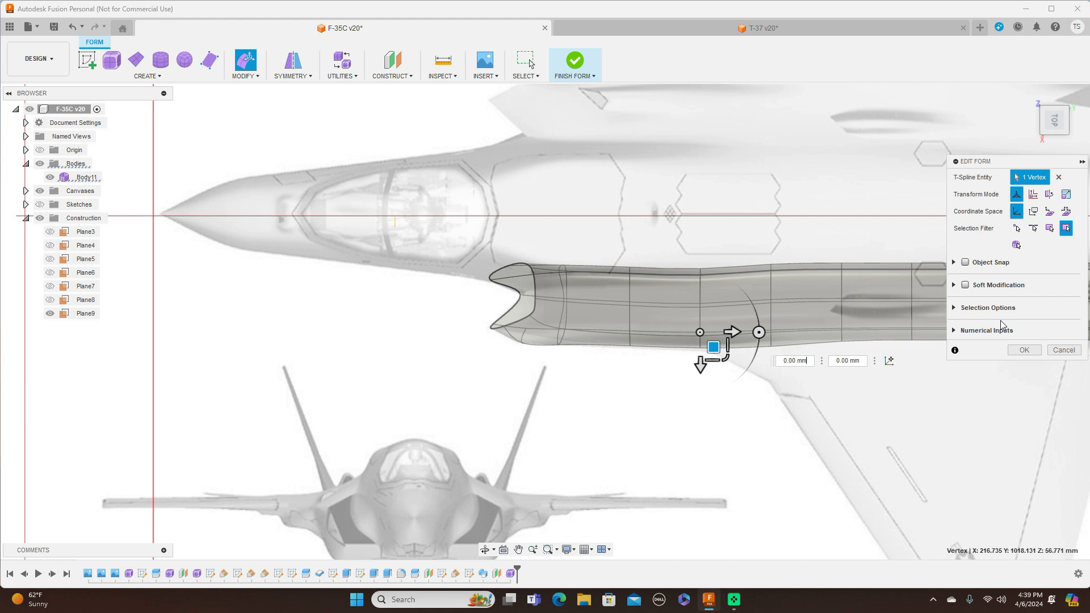
click(1027, 351)
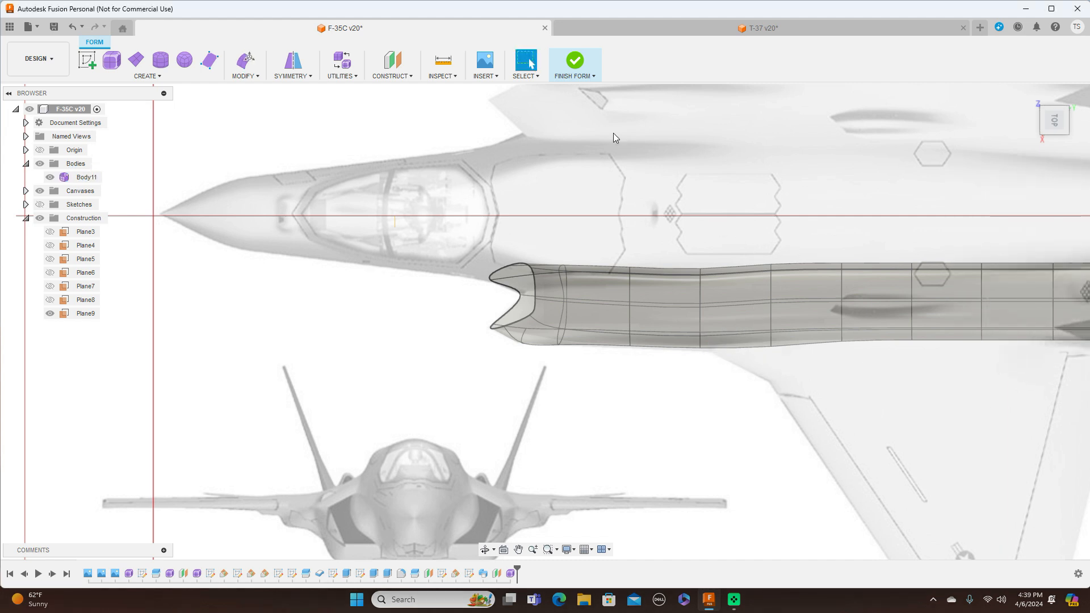
click(594, 79)
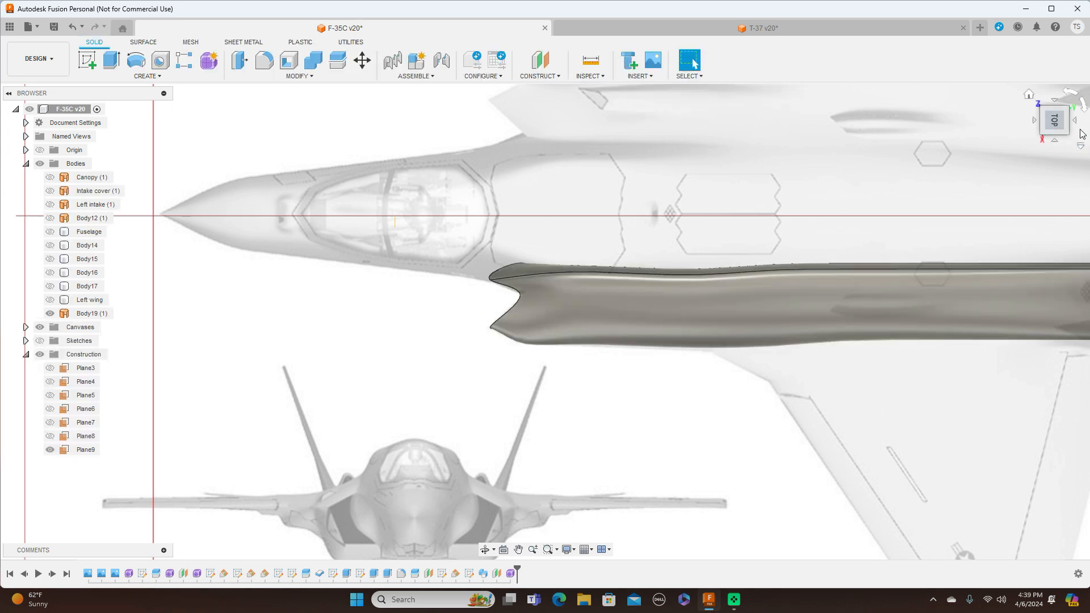
Step: Examine the finished intake surface against the side, front and top reference canvases, including its upper edge and raked opening
click(1054, 142)
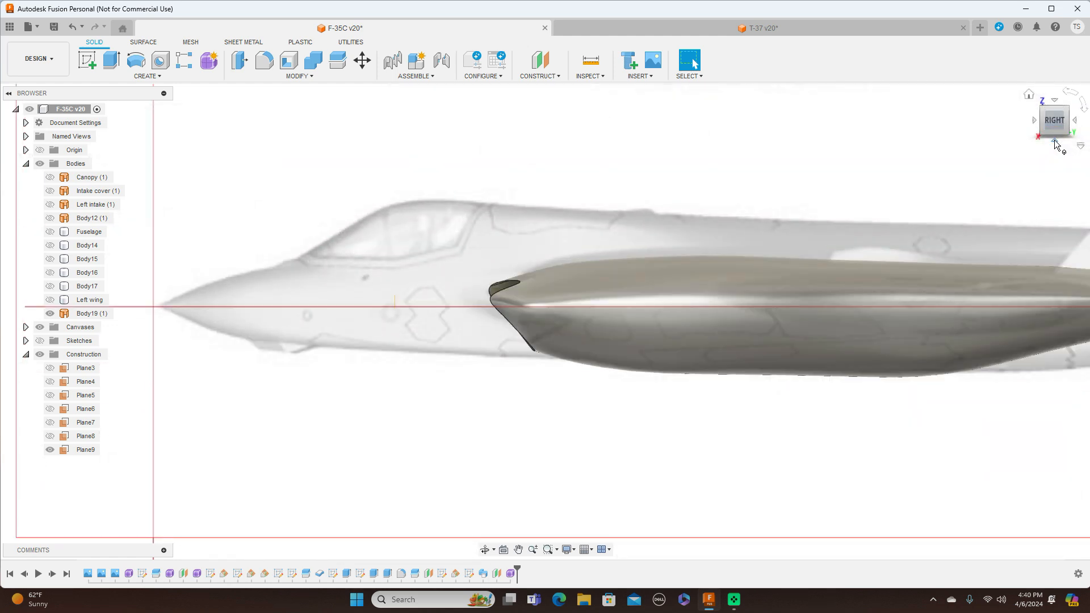
click(1033, 120)
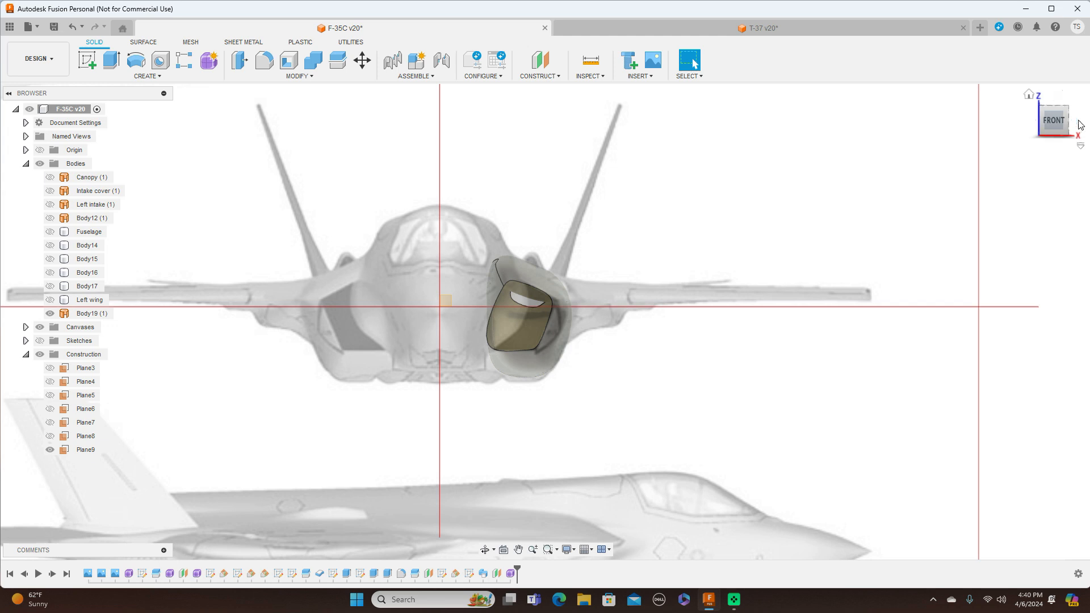
click(1078, 122)
middle_drag(781, 170, 669, 197)
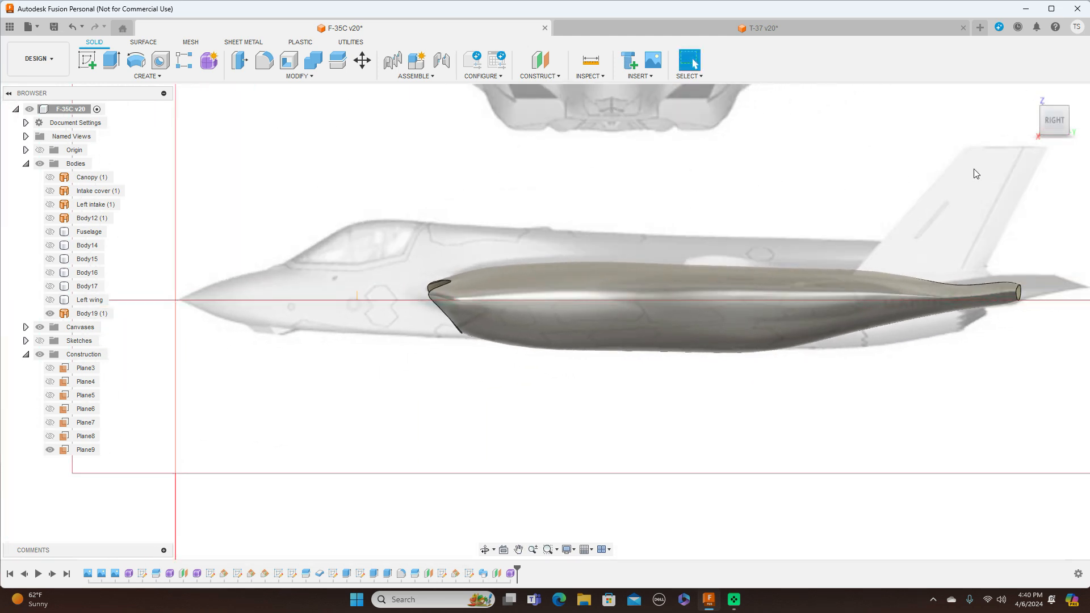
click(1055, 102)
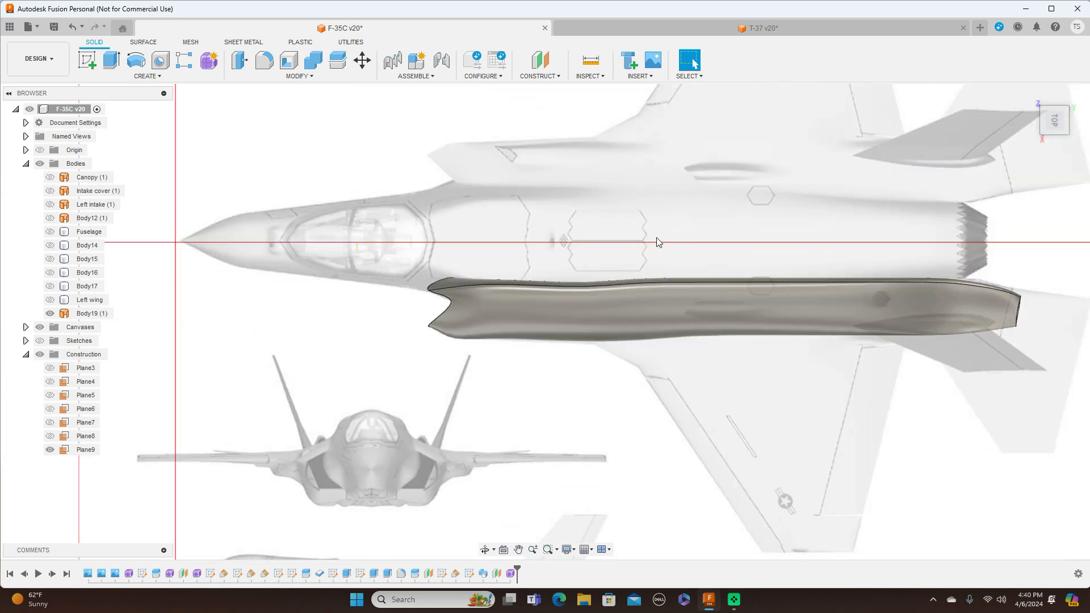
click(470, 289)
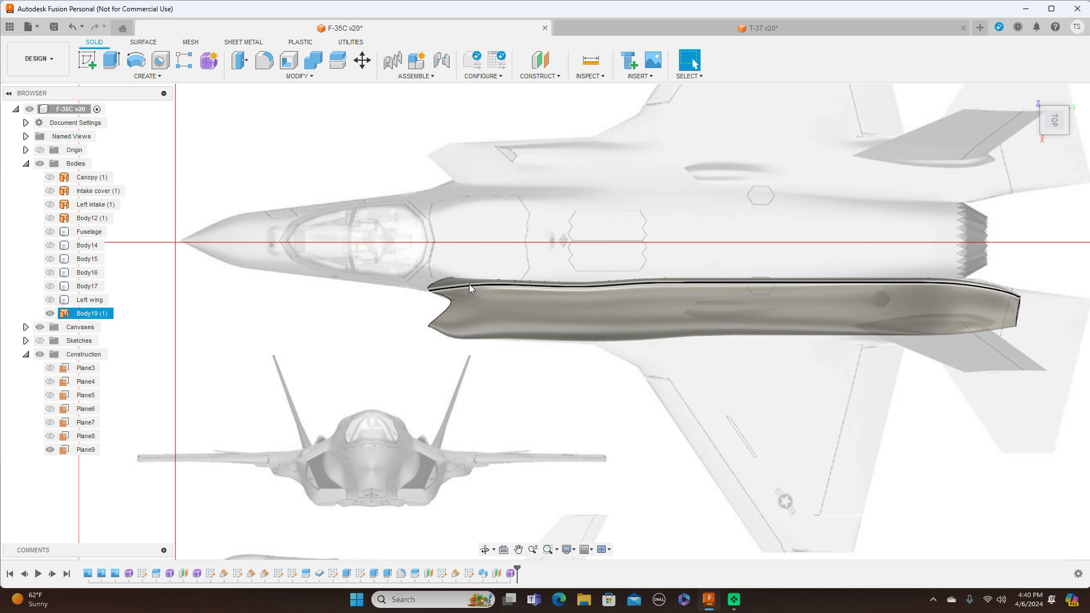
click(477, 238)
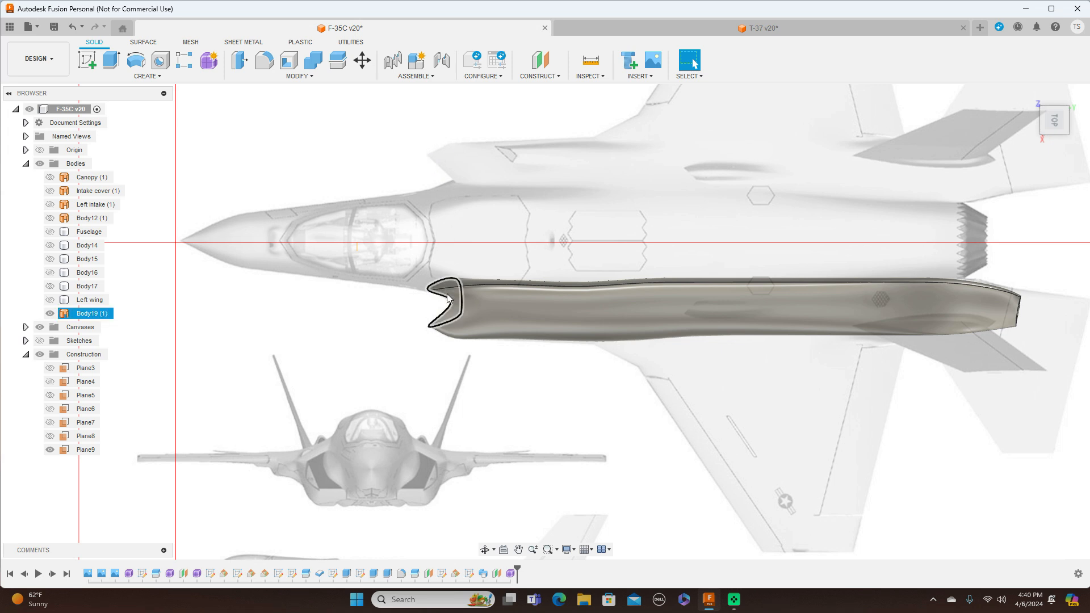
click(430, 334)
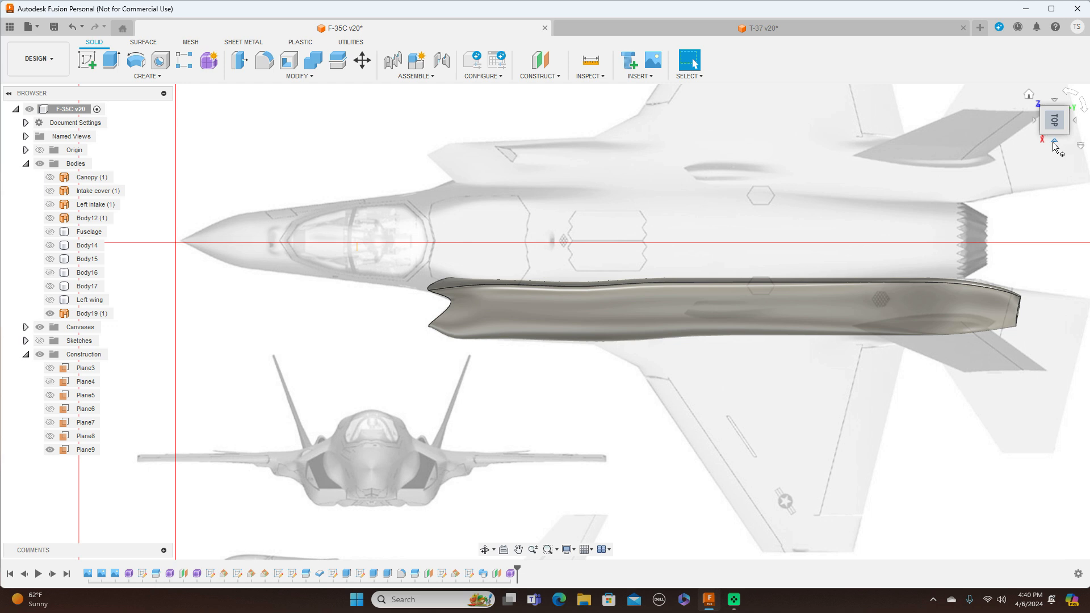
click(1055, 139)
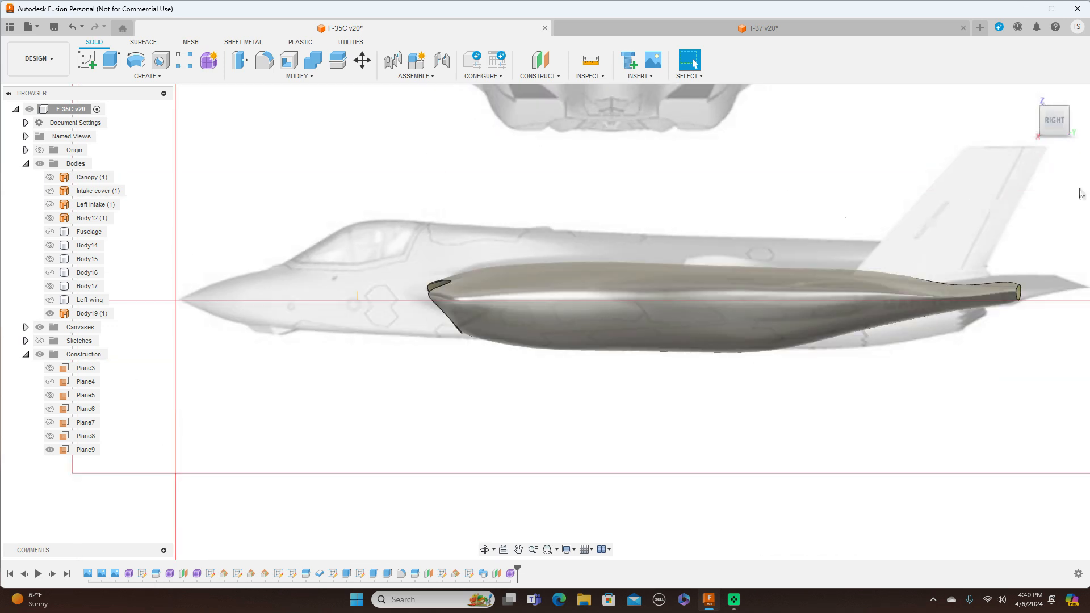
click(1034, 121)
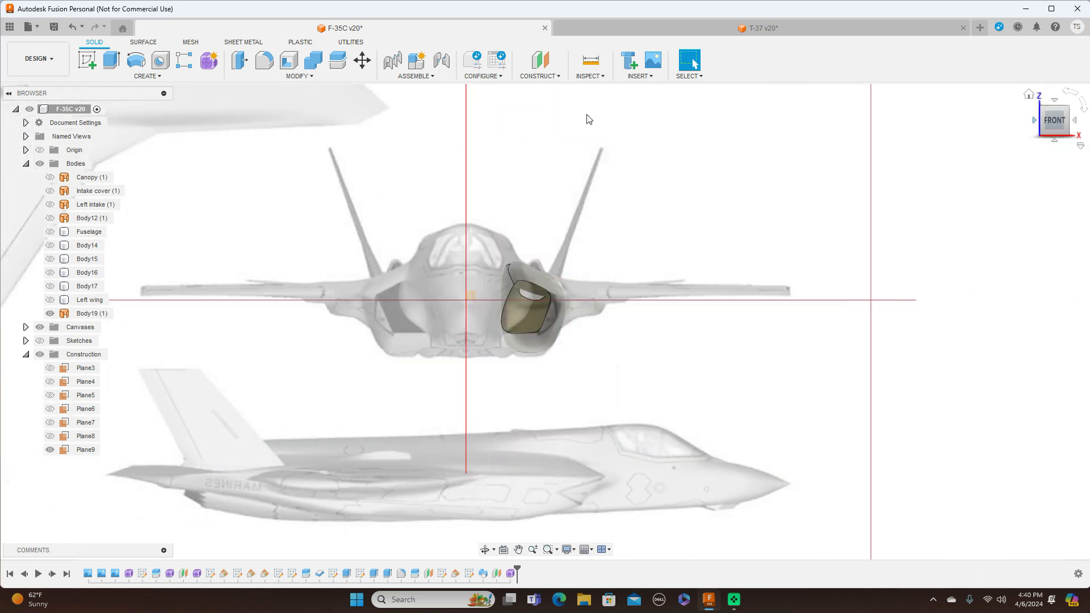
Step: Show the Canopy, Intake cover, Left intake and Fuselage bodies together with the new intake body and view them from the side
click(51, 178)
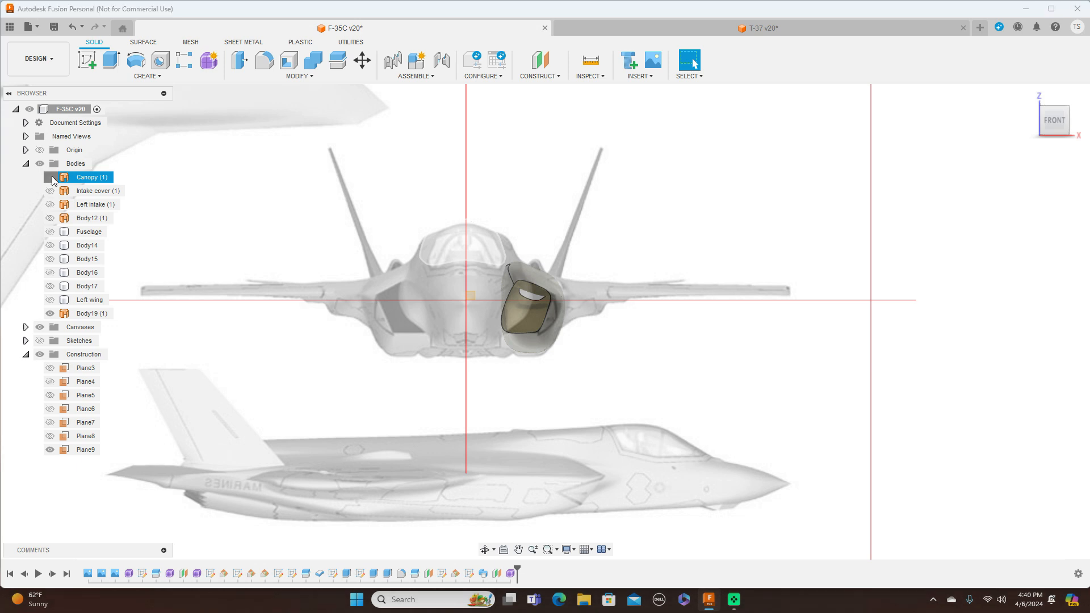
click(50, 191)
click(50, 204)
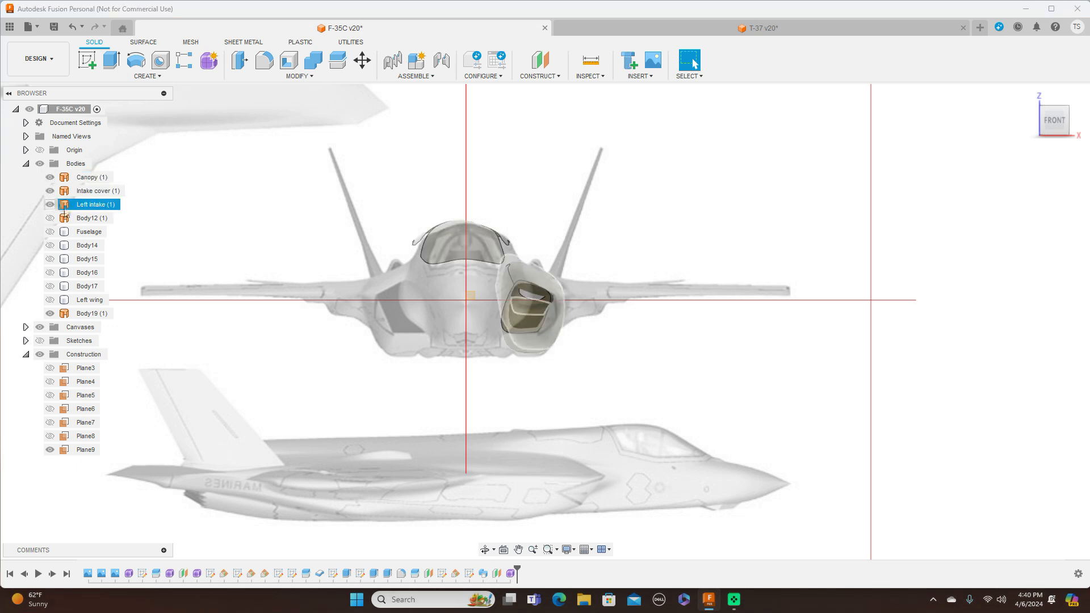
click(50, 232)
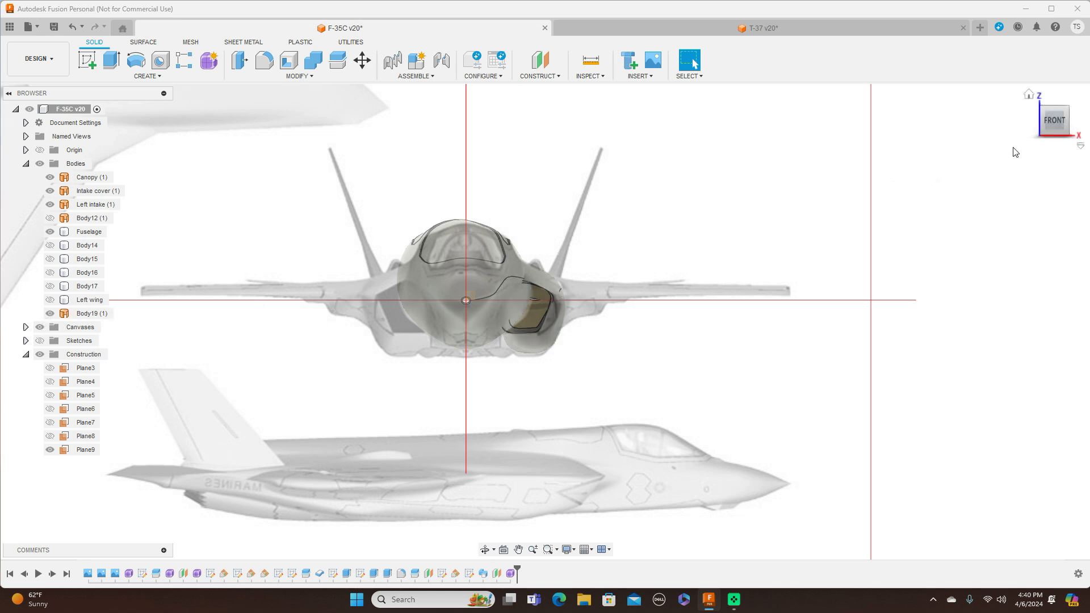
click(1074, 123)
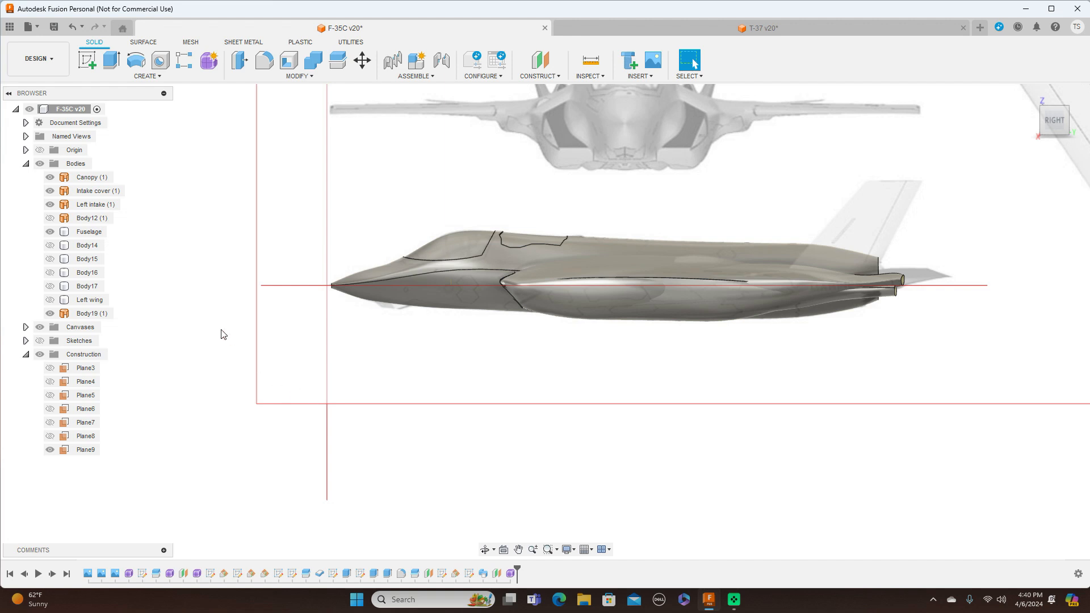
Step: Hide the reference canvases and the Left intake body, and inspect the new intake beside the fuselage from an angled side view
click(40, 327)
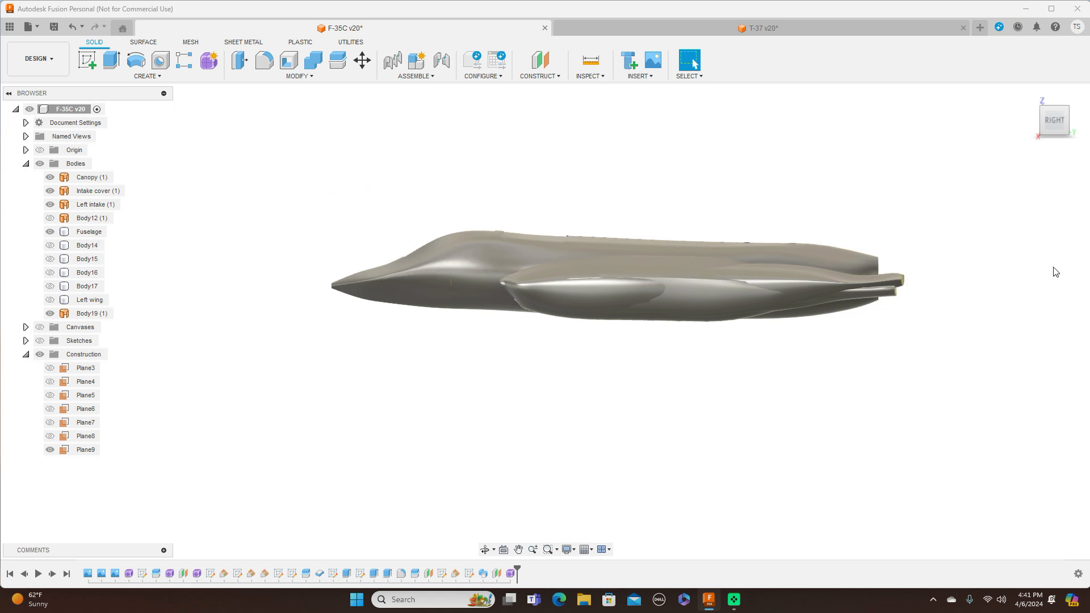
mouse_move(1056, 108)
mouse_down()
mouse_move(1058, 163)
mouse_move(1057, 114)
mouse_up()
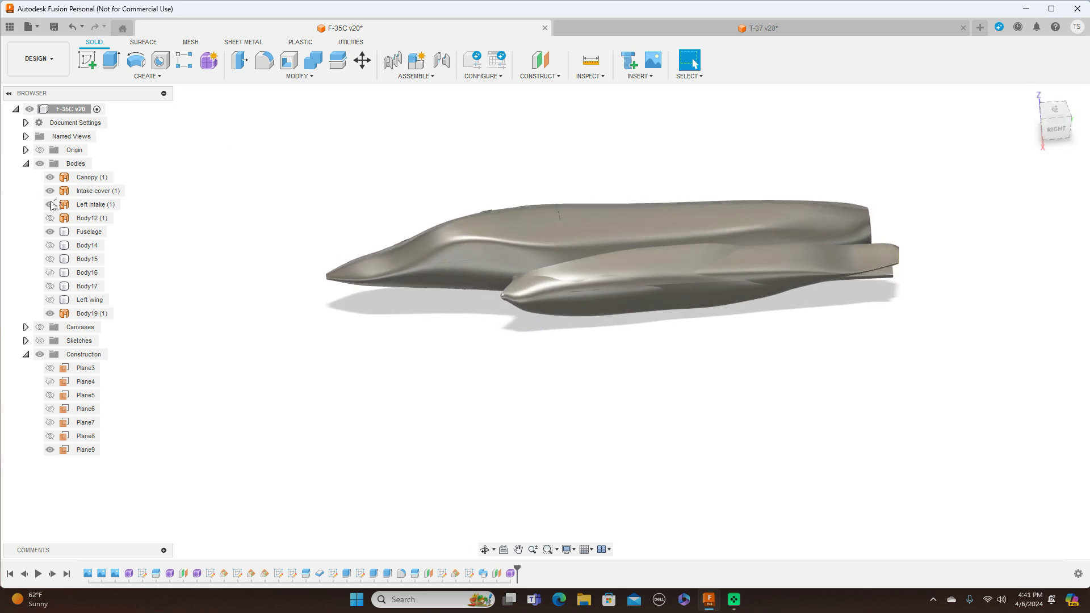
click(51, 205)
click(50, 205)
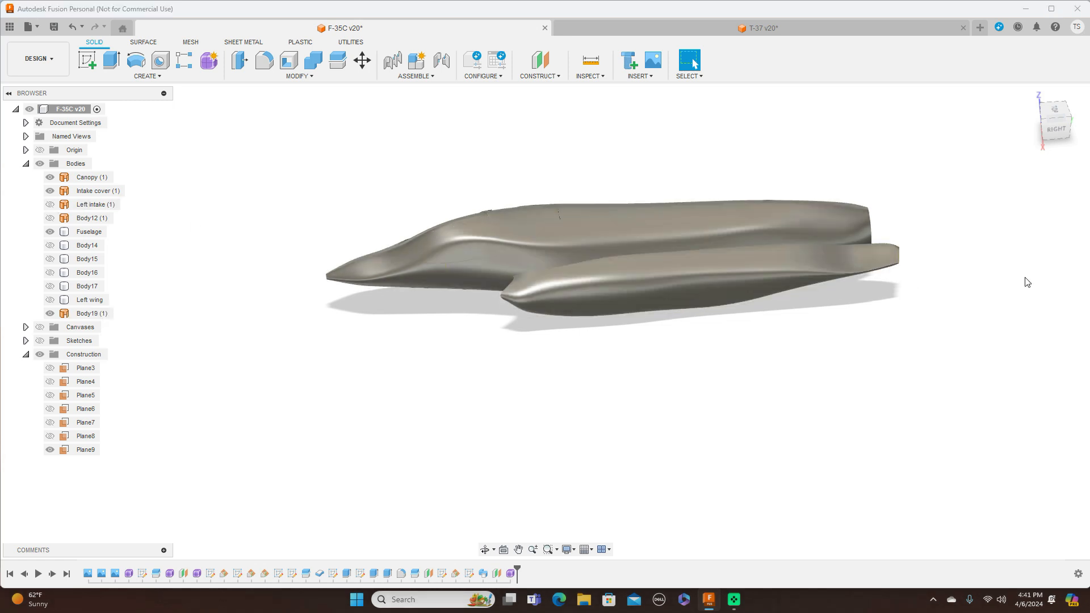
mouse_move(1056, 128)
mouse_down()
mouse_move(1056, 108)
mouse_move(1026, 143)
mouse_move(1054, 144)
mouse_move(1081, 115)
mouse_move(1066, 138)
mouse_move(1037, 134)
mouse_up()
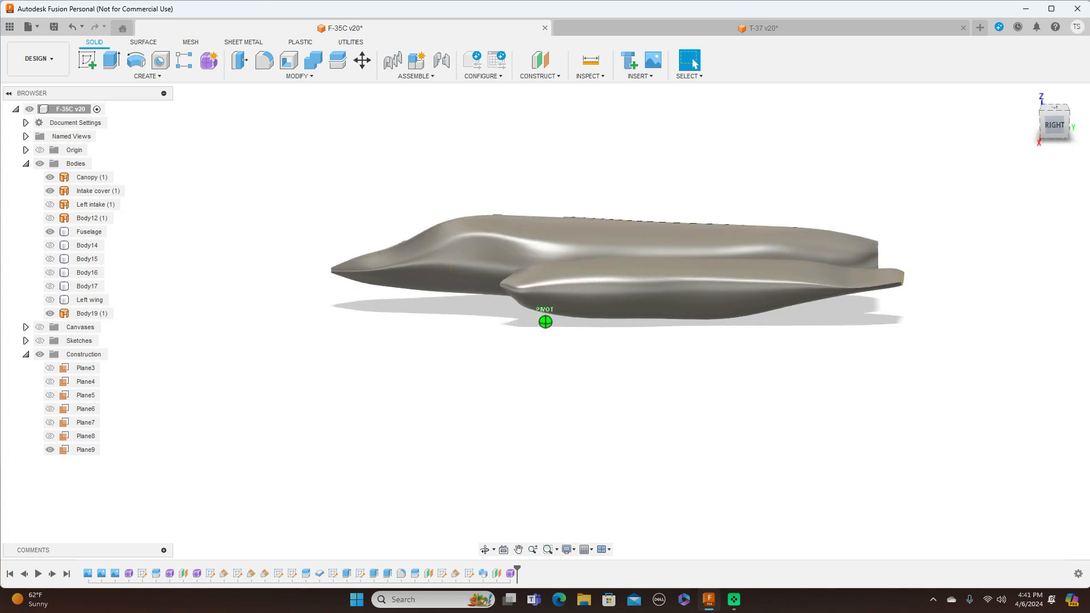
Step: Reopen the intake's form feature, the last one in the history, for editing in a close right side view
click(511, 575)
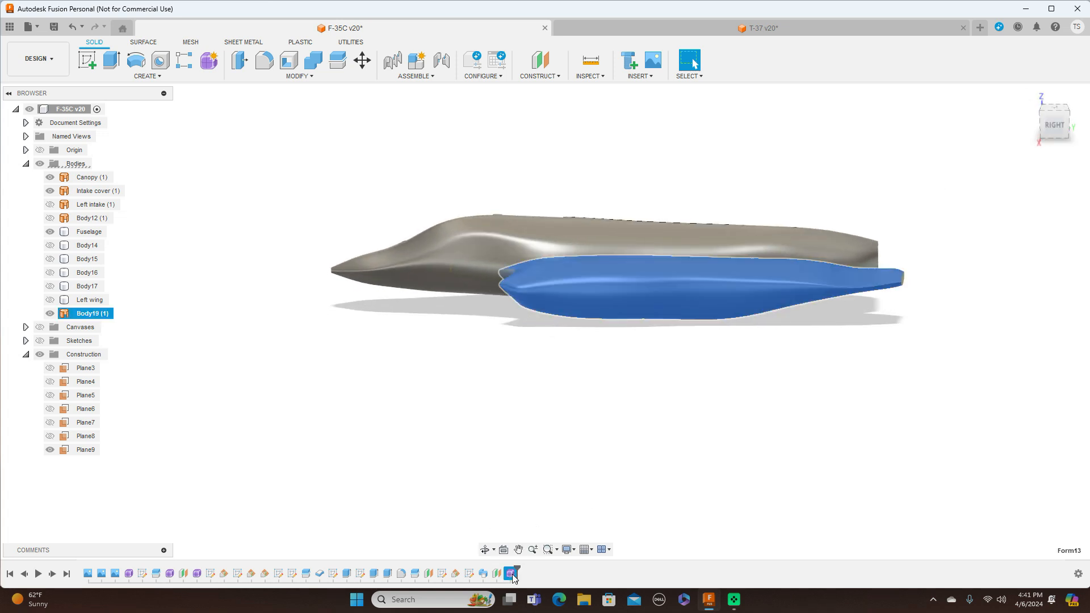
right_click(513, 574)
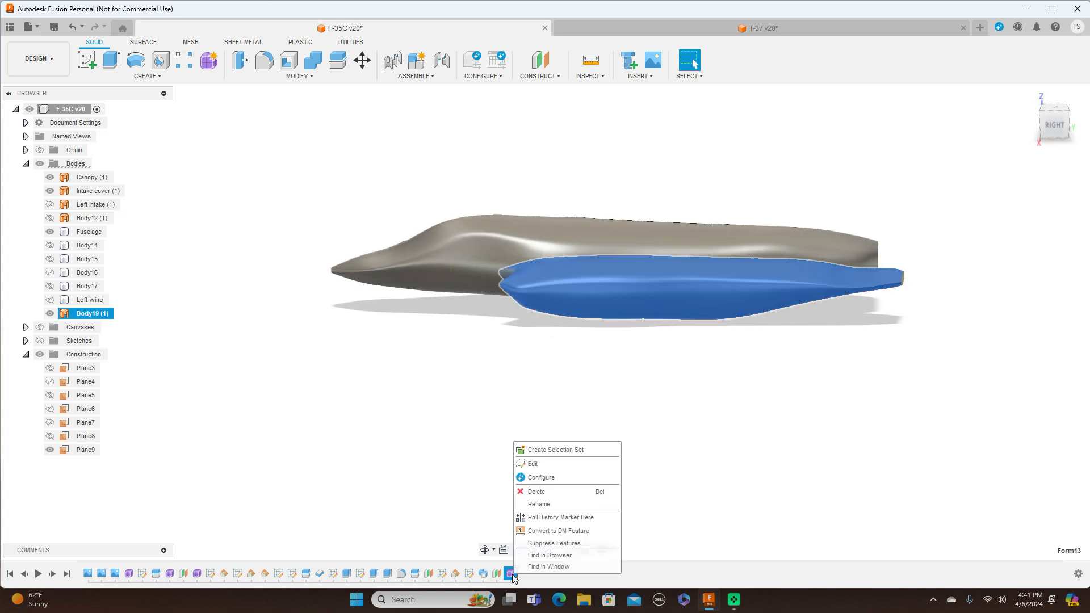
click(544, 462)
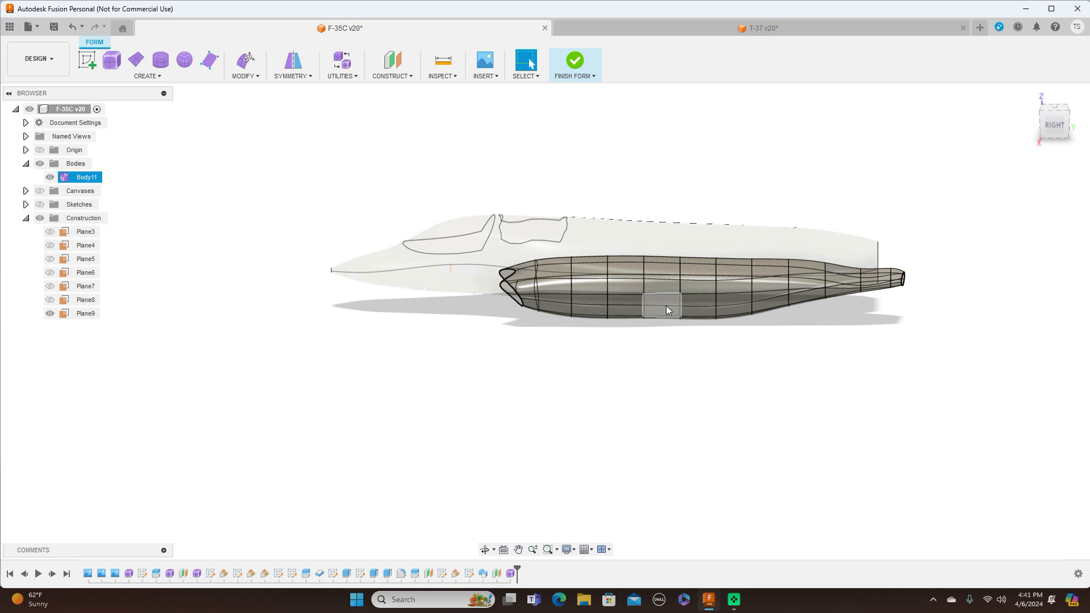
click(1055, 125)
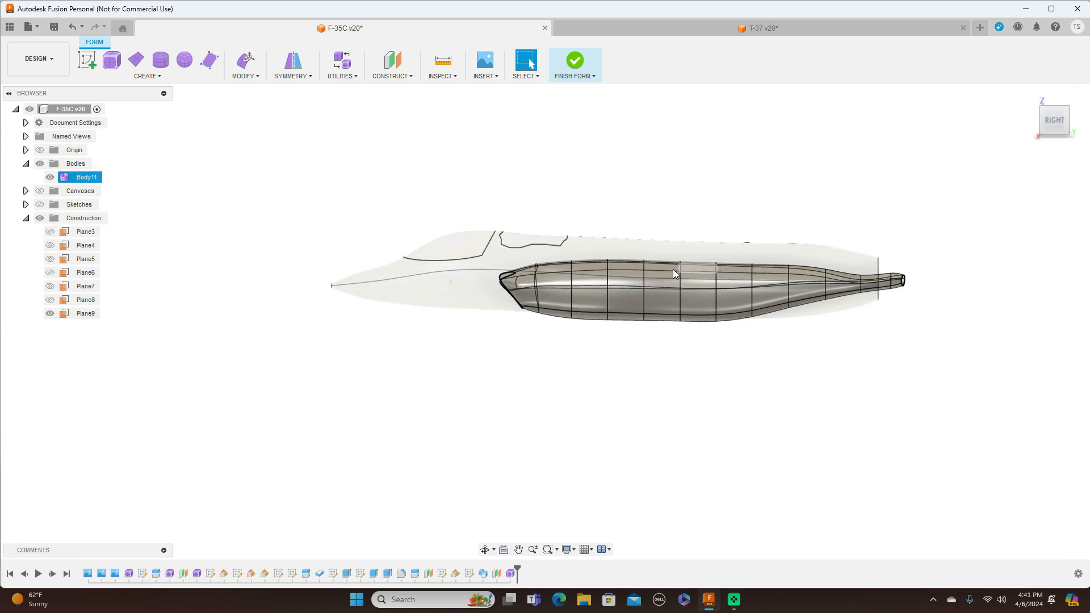
scroll(691, 293, up, 4)
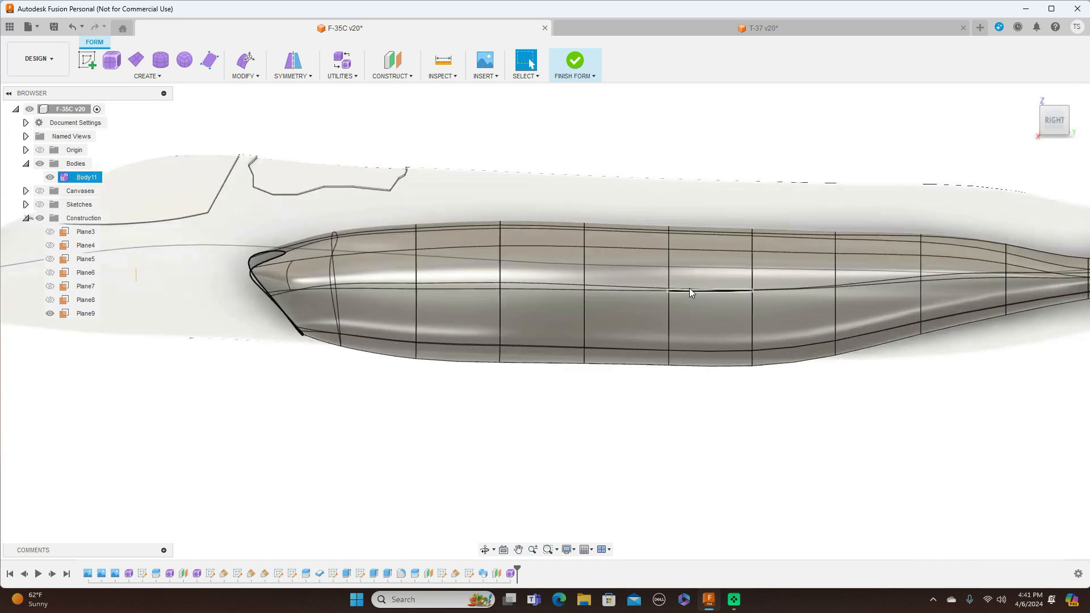
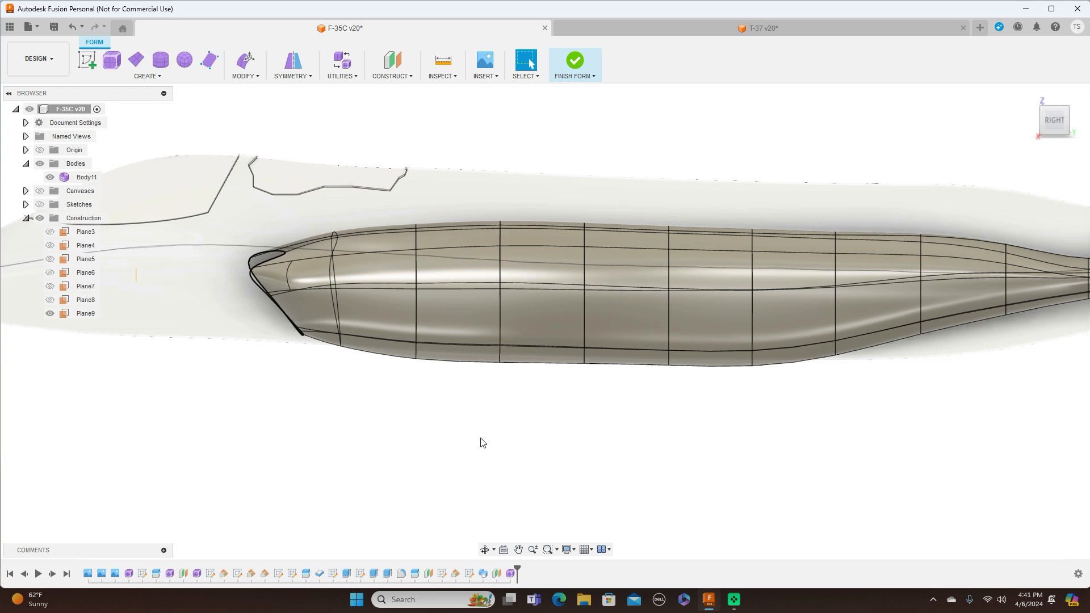
Step: Switch the body to box display and raise the mid-height outer vertex of the second ring about 4.4 mm and the third ring's about 4.1 mm
key(alt+2)
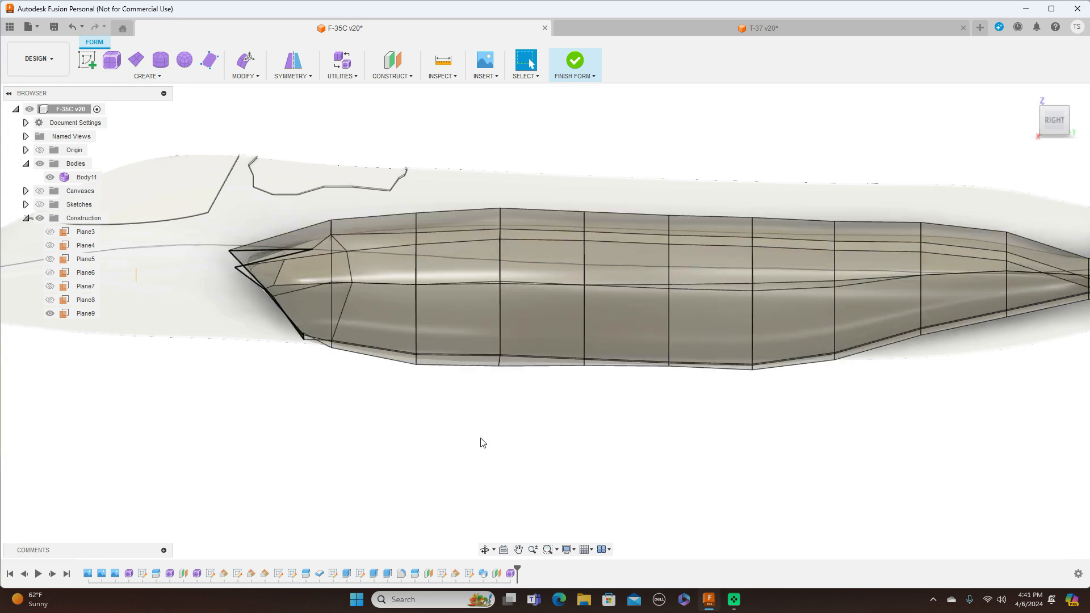
click(417, 284)
right_click(487, 139)
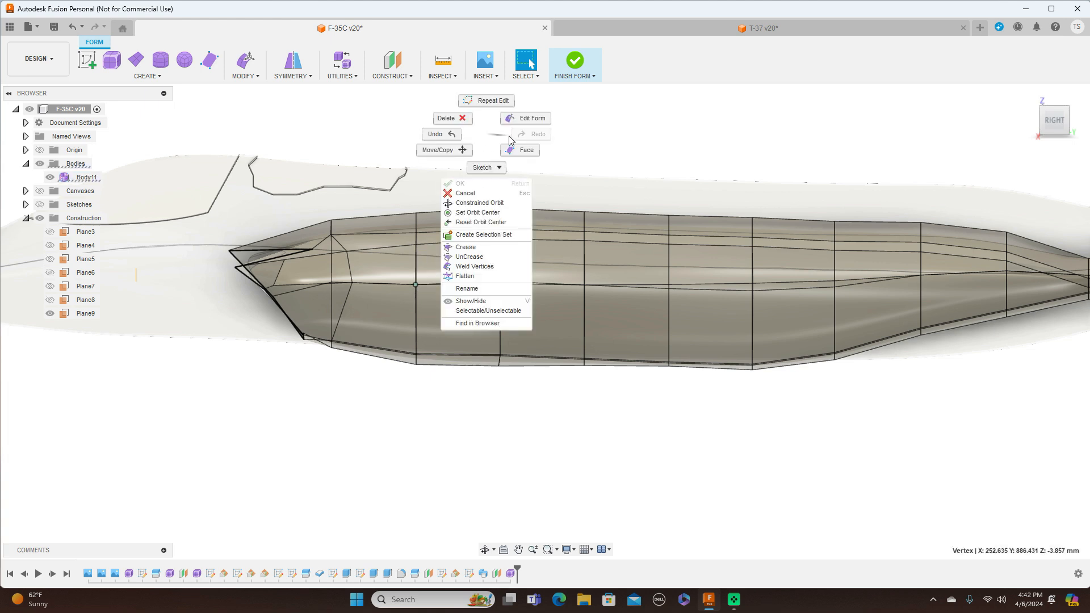
click(521, 120)
drag(429, 270, 429, 267)
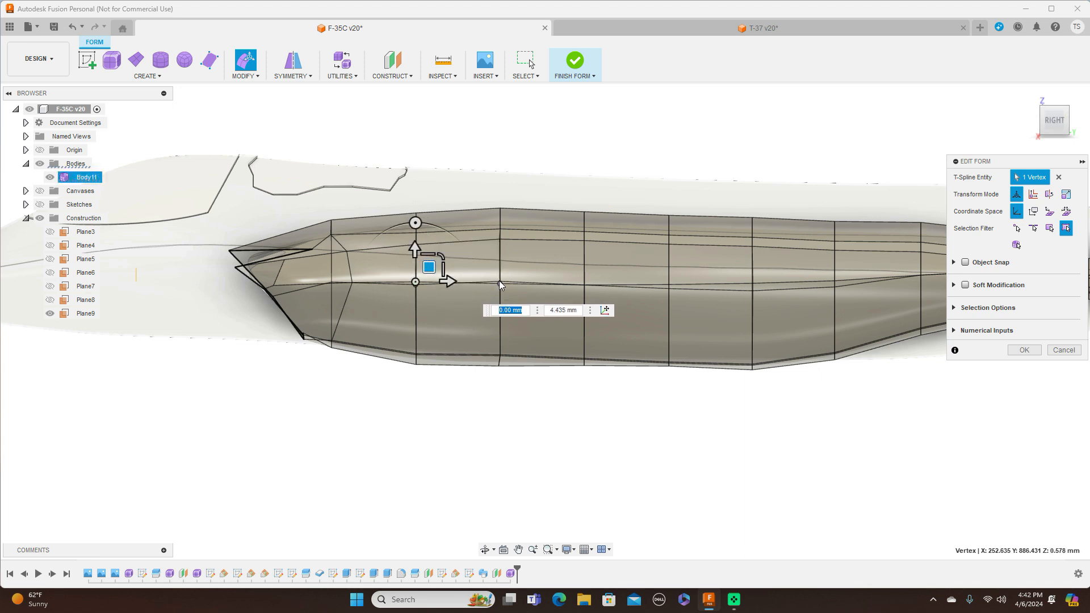
scroll(500, 287, up, 5)
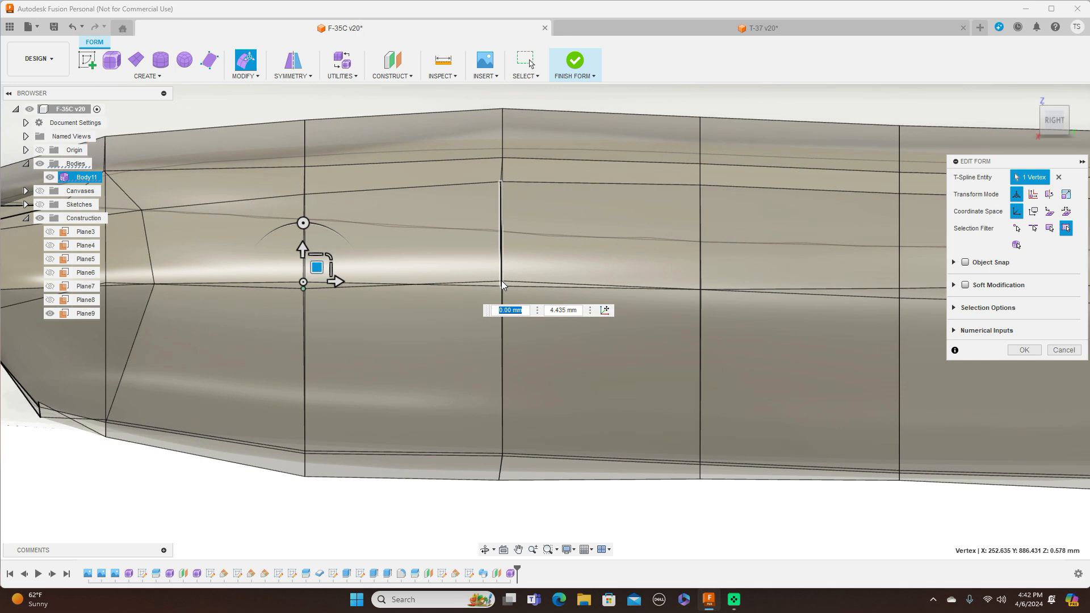
click(501, 287)
drag(514, 273, 513, 265)
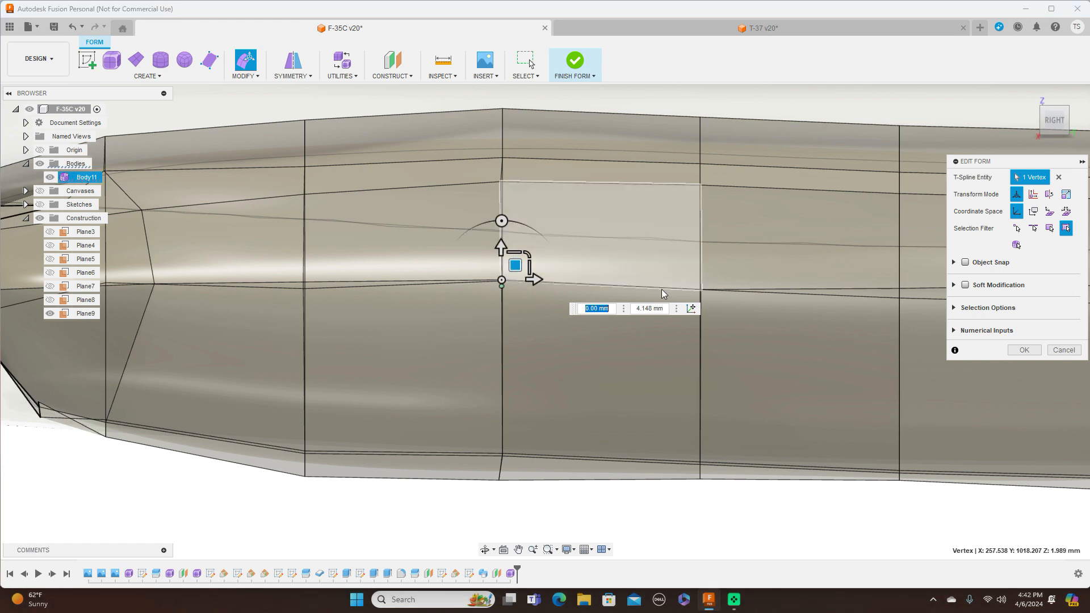
Step: Move the fourth ring's mid-height outer vertex about 7.6 mm up and 0.5 mm forward, and the fifth ring's about 3.3 mm up
scroll(721, 295, up, 3)
click(721, 290)
drag(733, 275, 729, 256)
scroll(710, 320, down, 3)
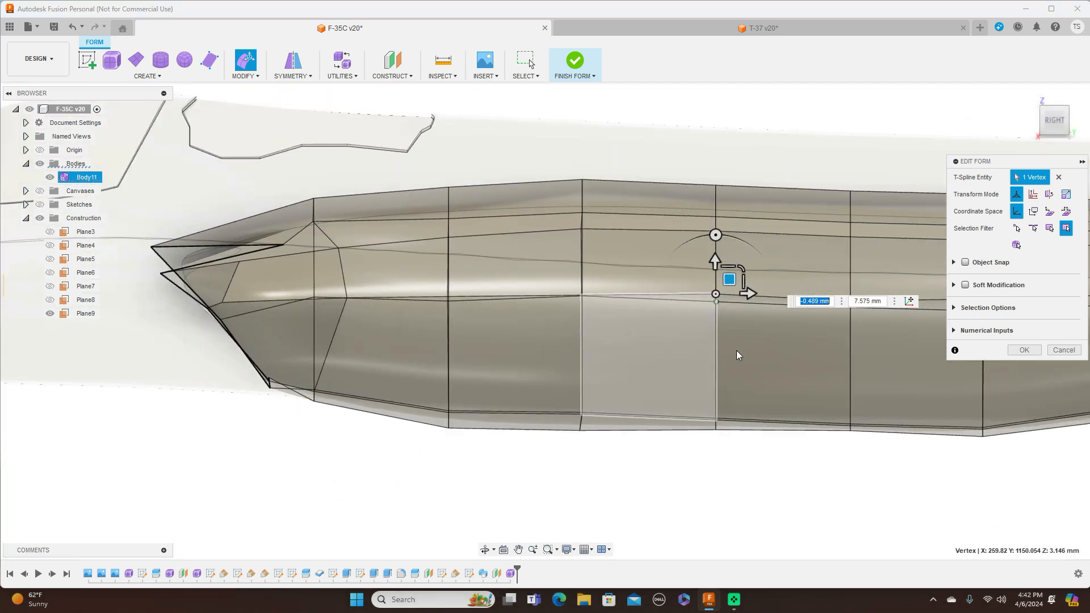
middle_drag(793, 426, 559, 421)
middle_drag(676, 333, 647, 330)
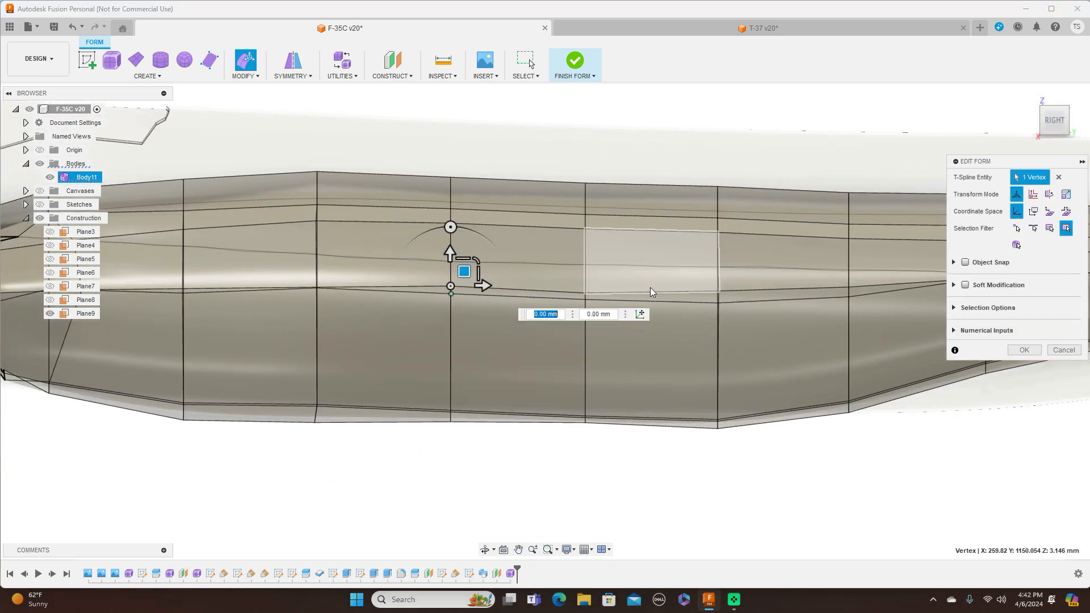
click(586, 293)
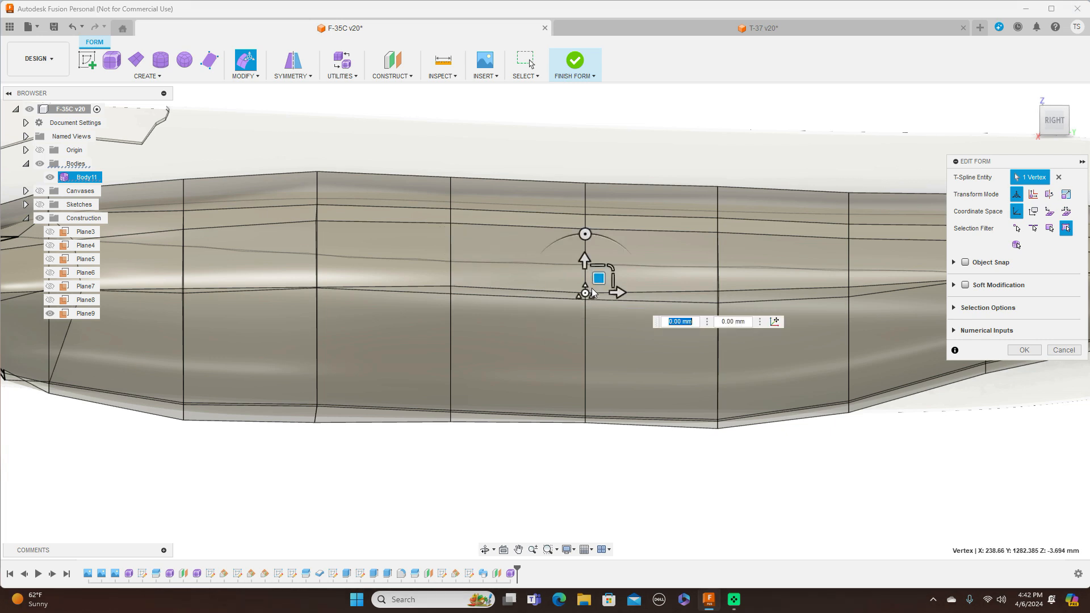
drag(599, 277, 599, 273)
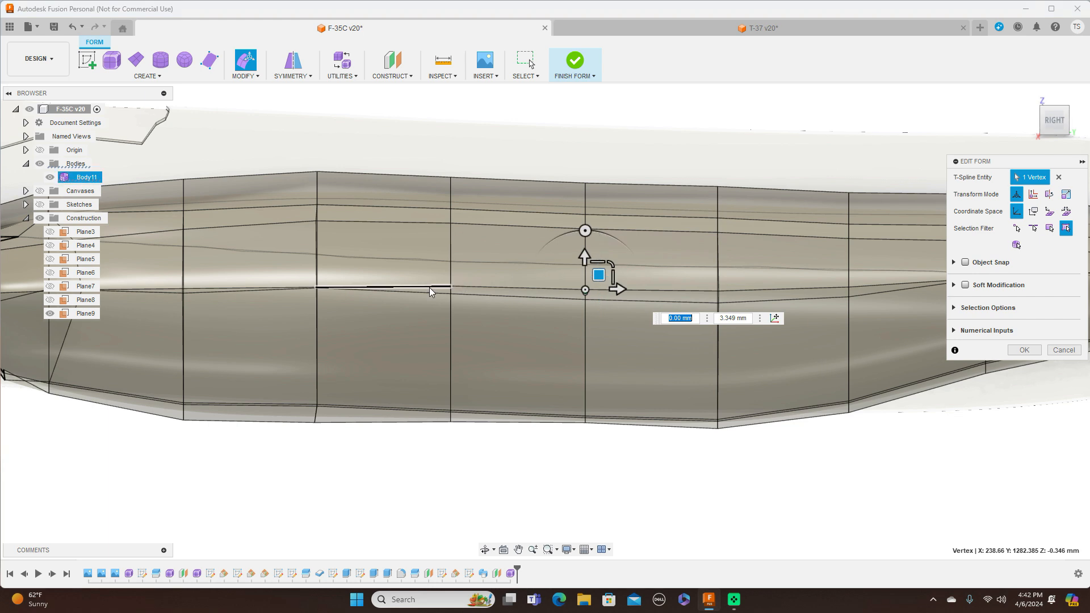
Step: Lower the fourth ring's mid-height outer vertex about 3.9 mm and raise the third ring's about 0.3 mm
click(451, 287)
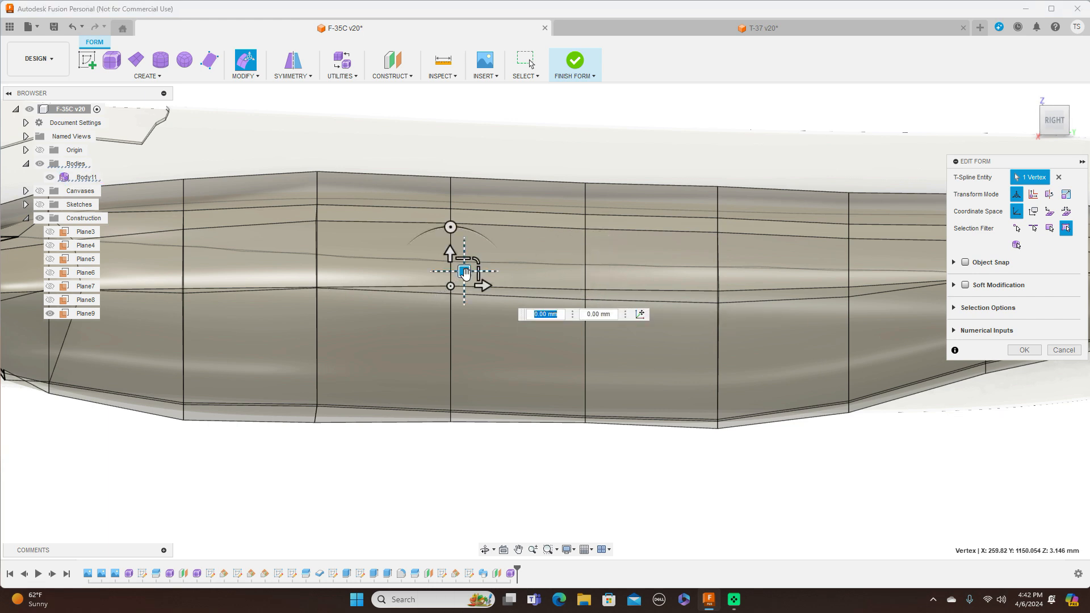
drag(465, 273, 464, 277)
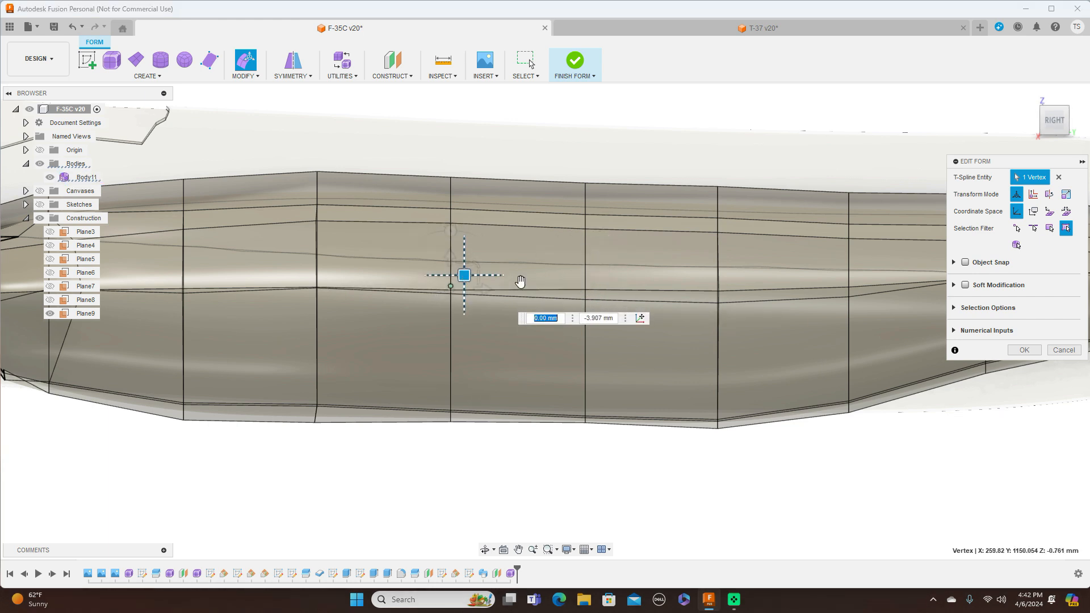
click(717, 292)
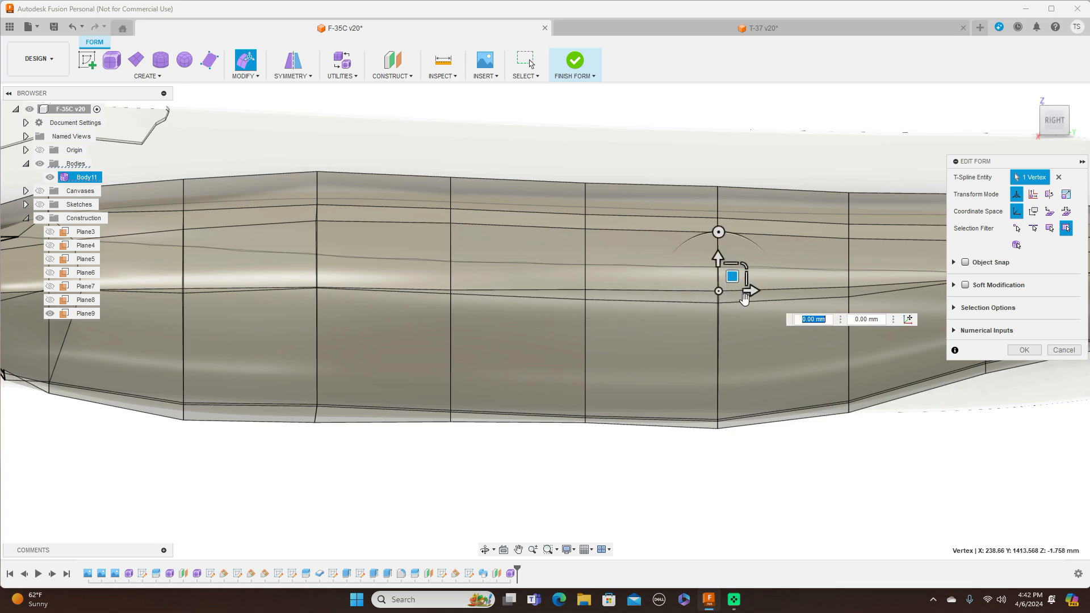
scroll(750, 312, down, 2)
scroll(482, 296, up, 5)
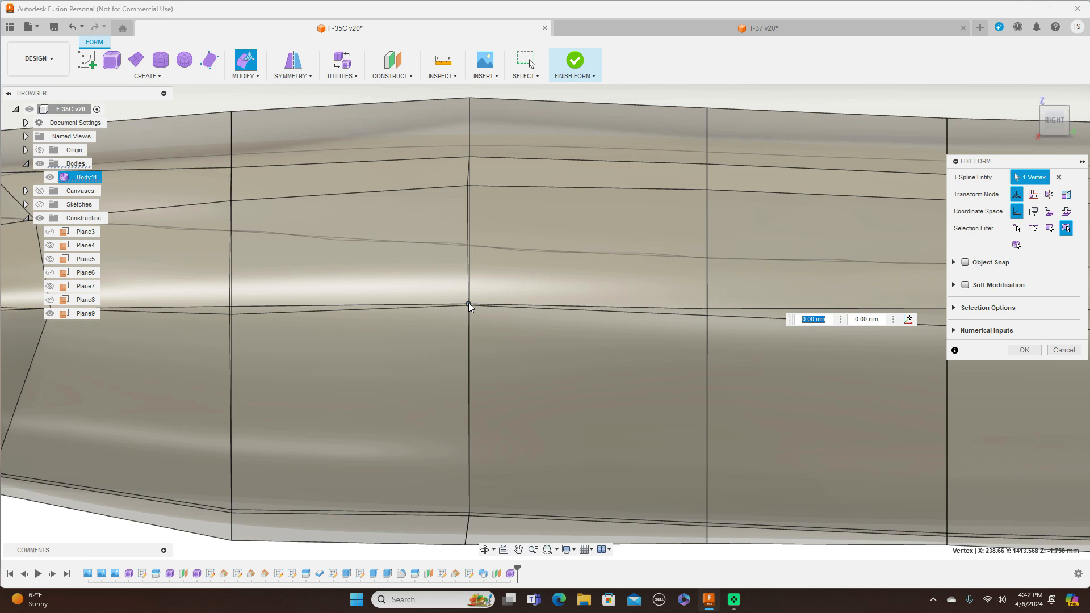
click(468, 303)
mouse_move(482, 290)
mouse_down()
mouse_move(482, 305)
mouse_move(482, 289)
mouse_up()
scroll(513, 335, down, 5)
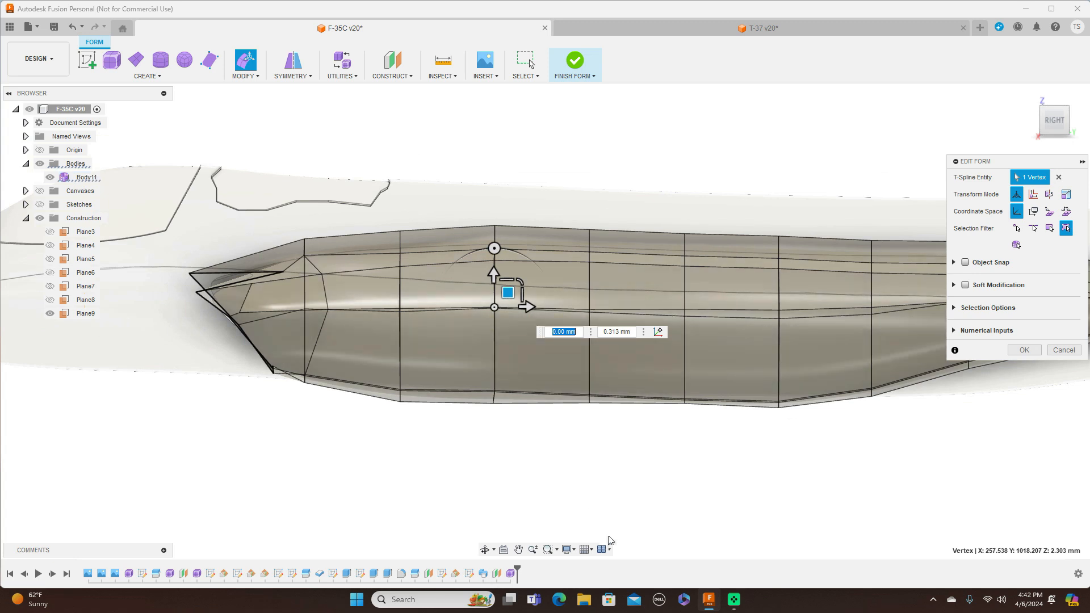
Step: Return the body to smooth display and select the first four mid-height outer side edges running back from the inlet lip
scroll(621, 527, down, 4)
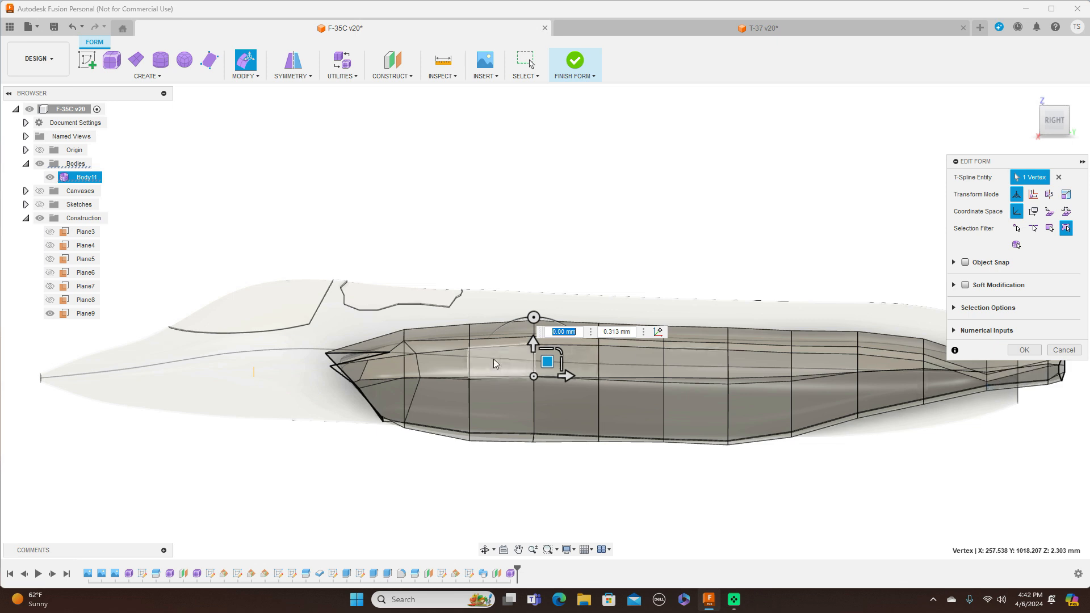
key(alt+3)
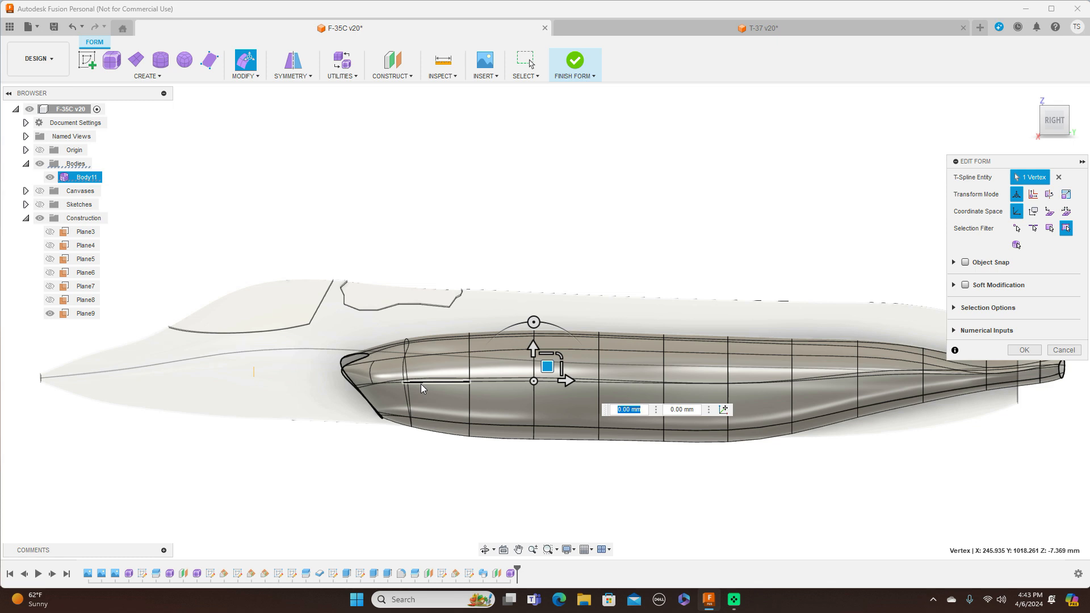
scroll(422, 389, up, 3)
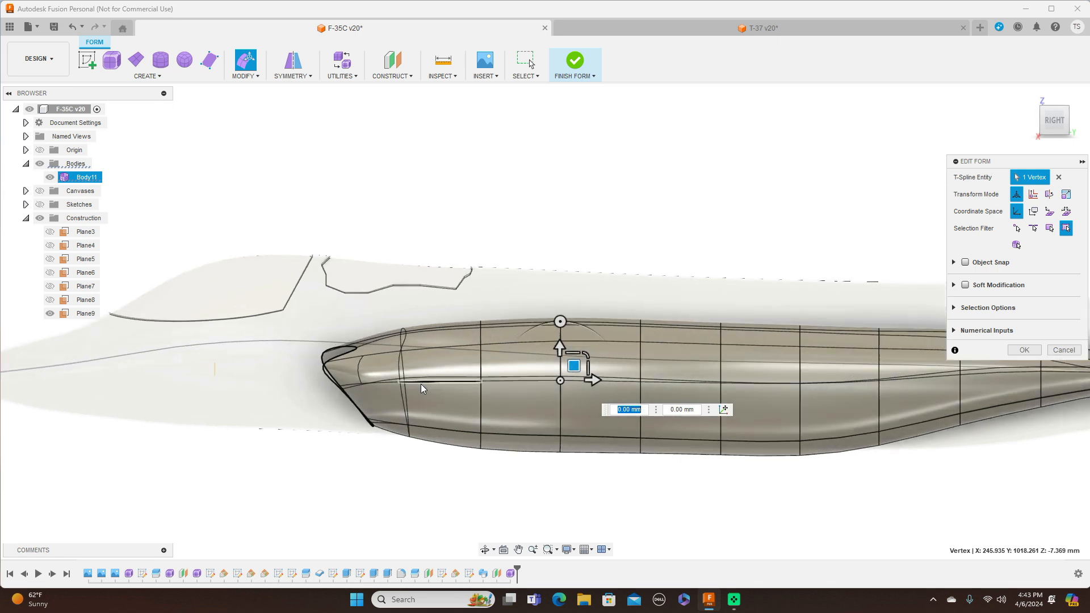
click(386, 387)
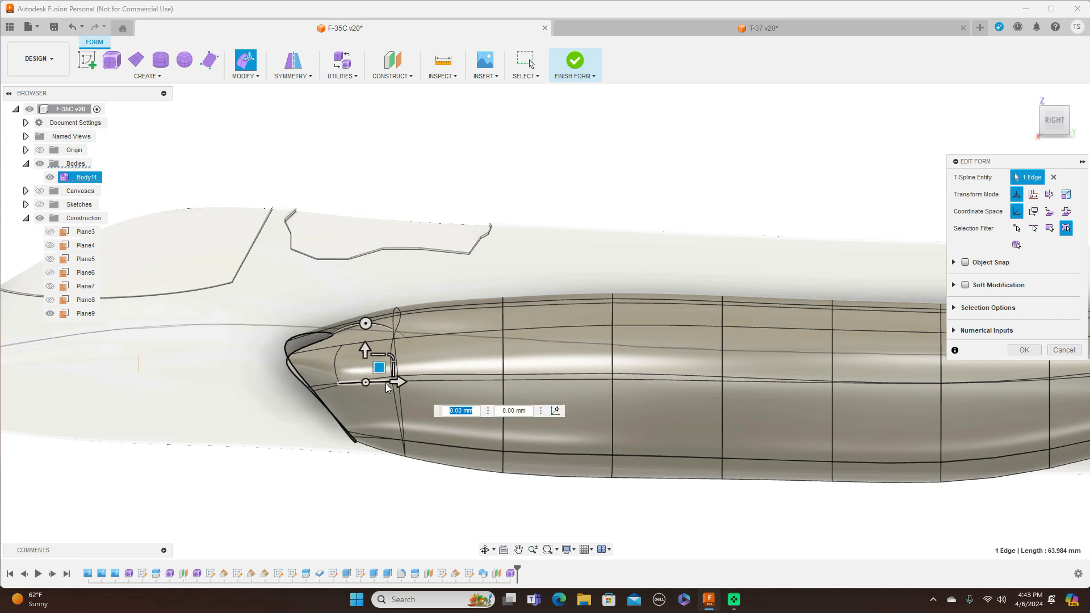
scroll(358, 380, up, 5)
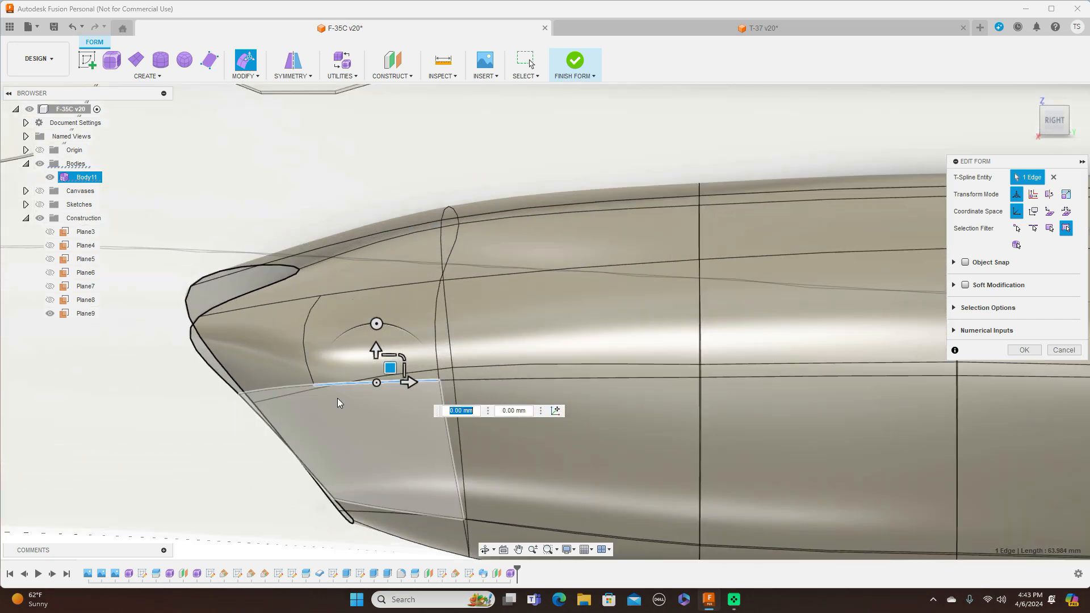
shift+click(296, 391)
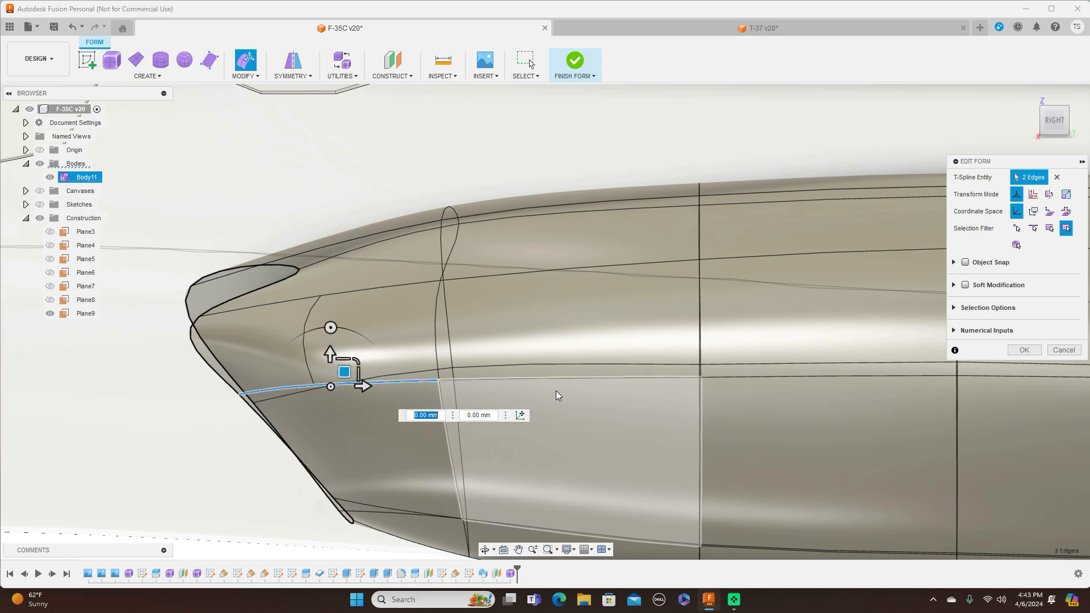
shift+click(624, 377)
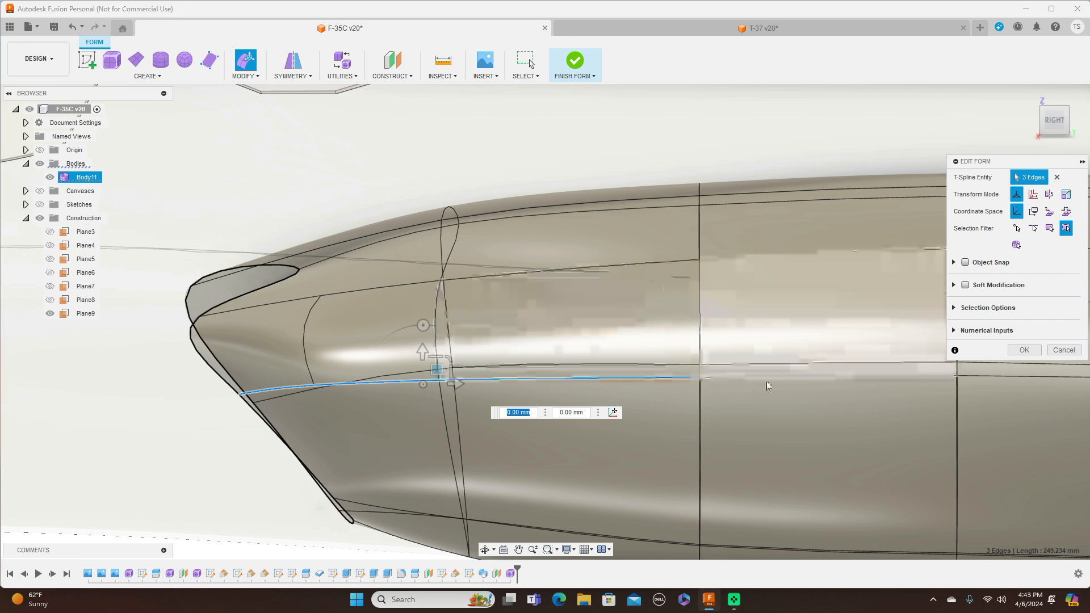
shift+click(792, 376)
scroll(812, 417, down, 3)
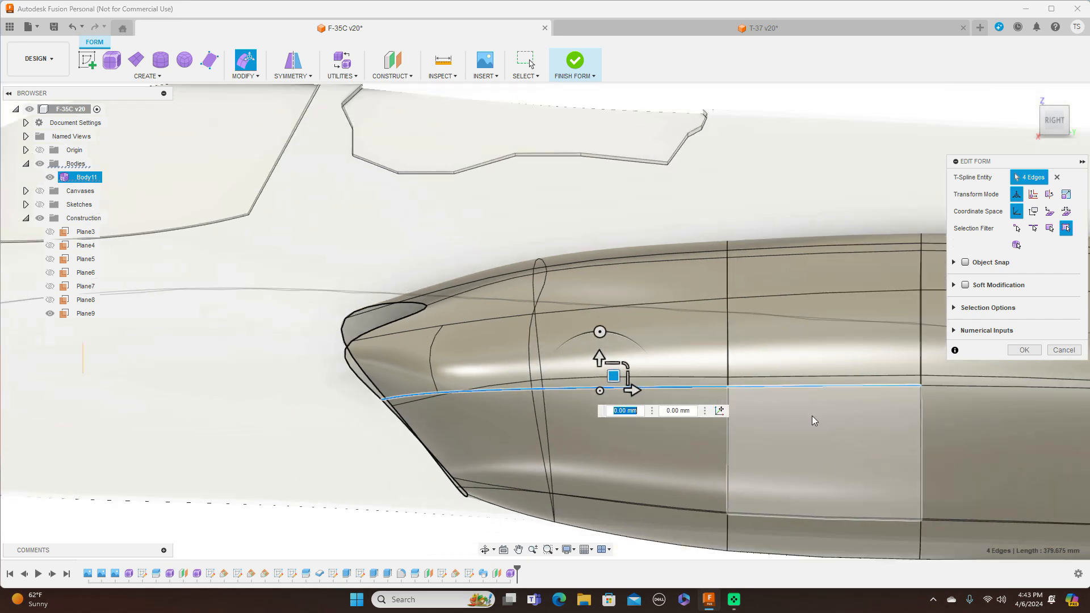
Step: Extend the selection along the same outer side line toward the narrow tail until ten edges are selected
middle_drag(692, 513, 361, 486)
shift+click(625, 370)
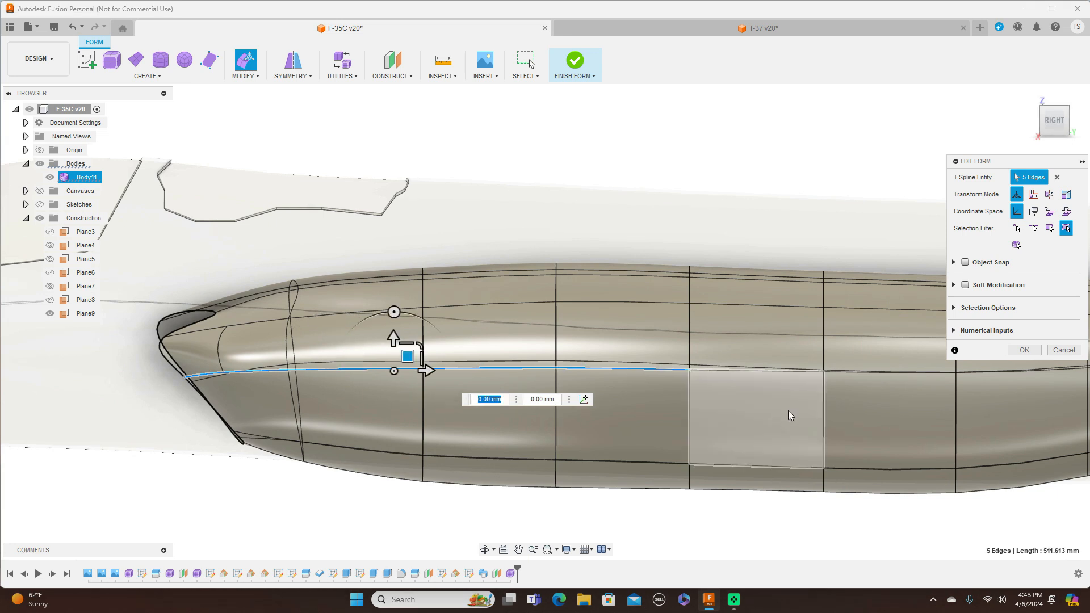
shift+click(730, 377)
middle_drag(655, 506, 605, 474)
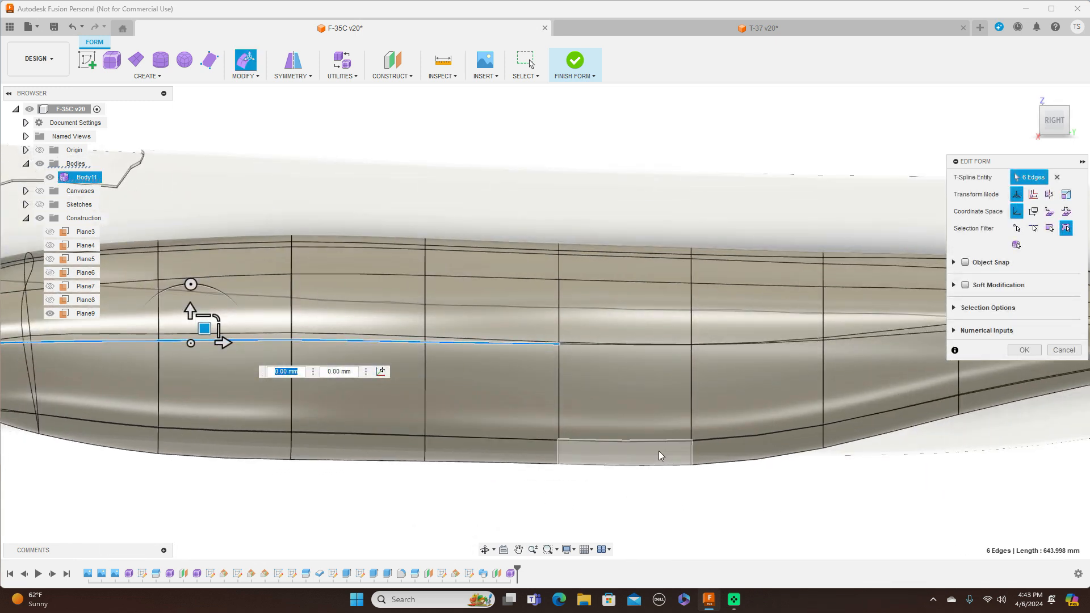
shift+click(625, 344)
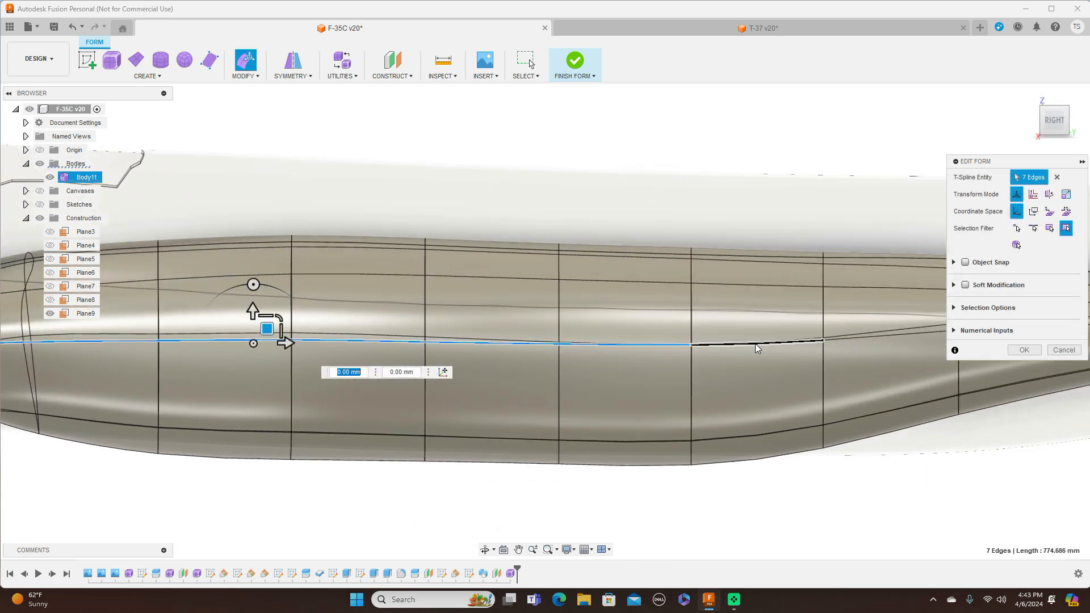
shift+click(755, 343)
middle_drag(668, 474, 620, 464)
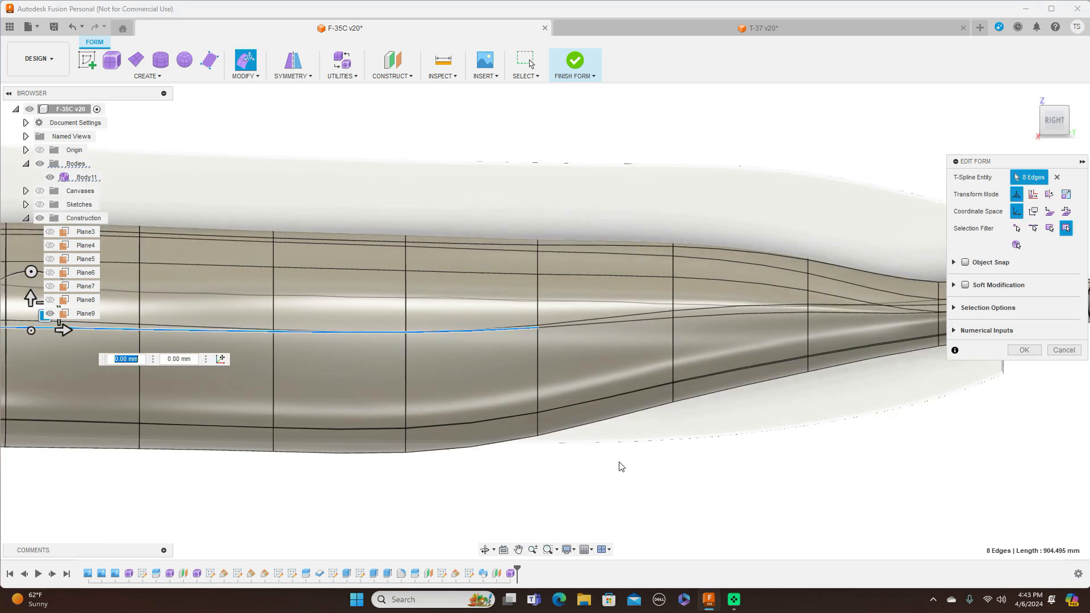
shift+click(610, 327)
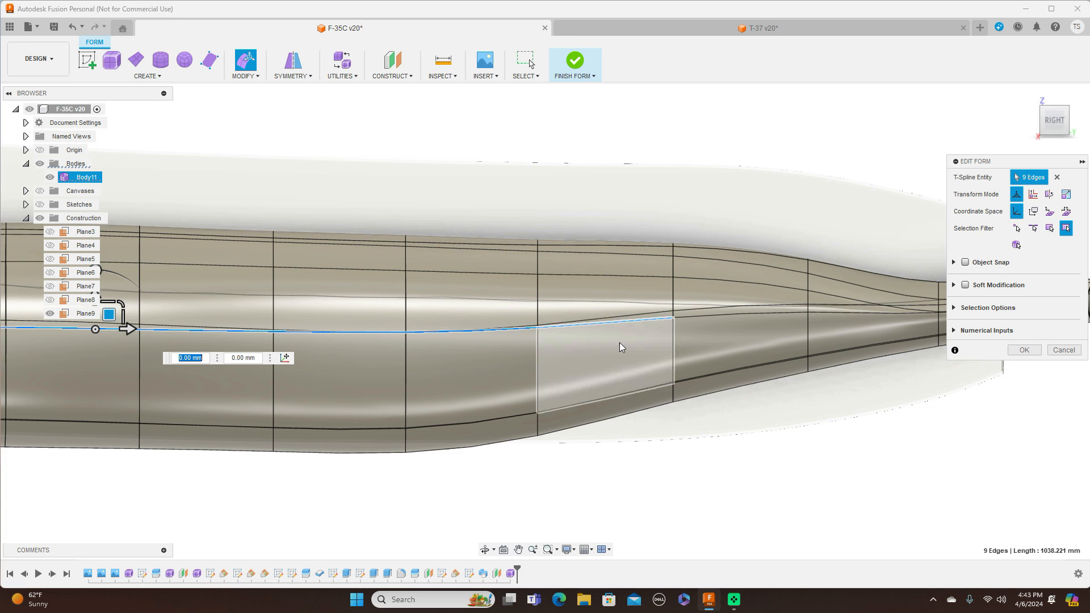
shift+click(729, 315)
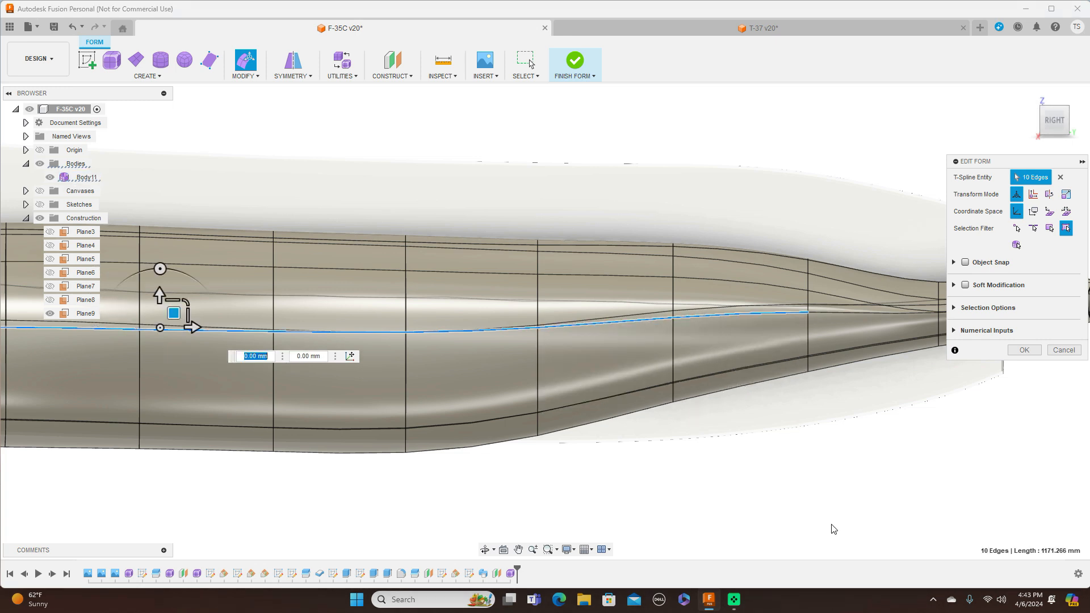
Step: Insert a single exact edge line above the ten selected side edges at insert location 0.278
scroll(818, 476, down, 1)
scroll(818, 476, down, 1)
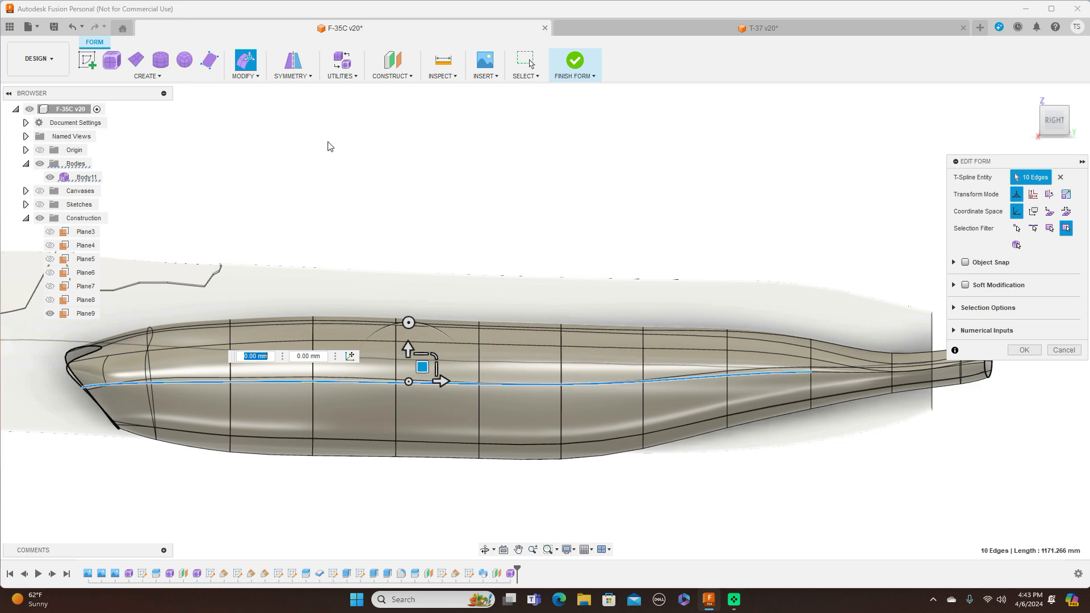
click(261, 79)
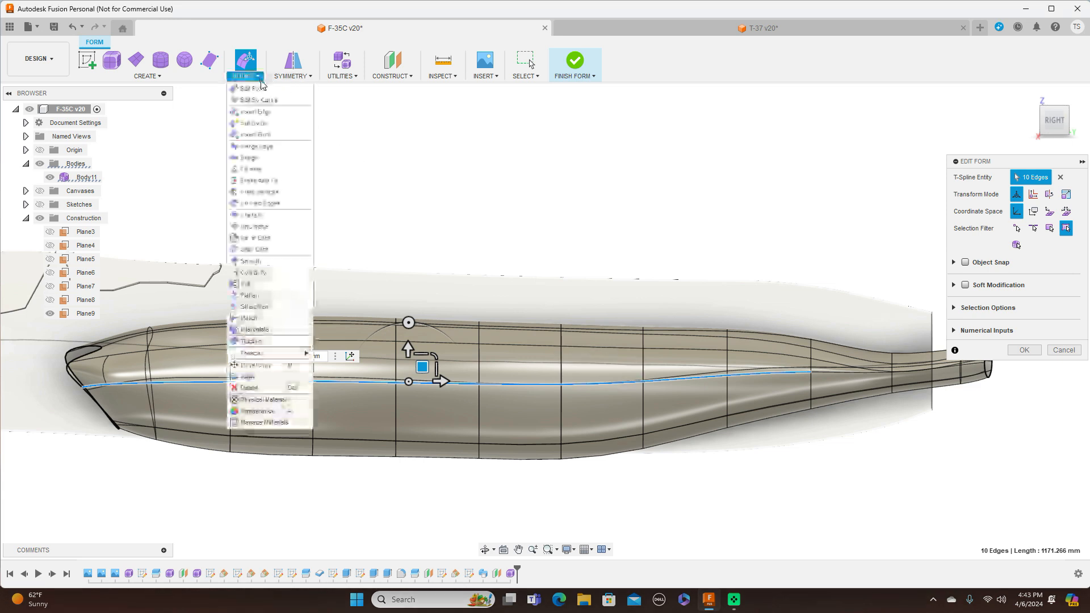
click(255, 112)
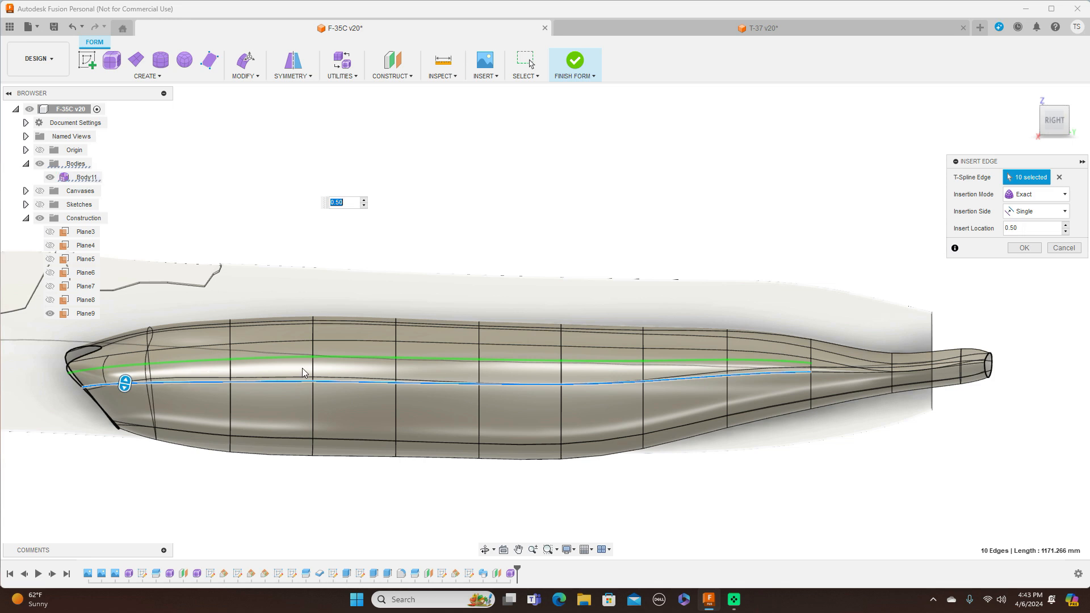
drag(126, 384, 122, 394)
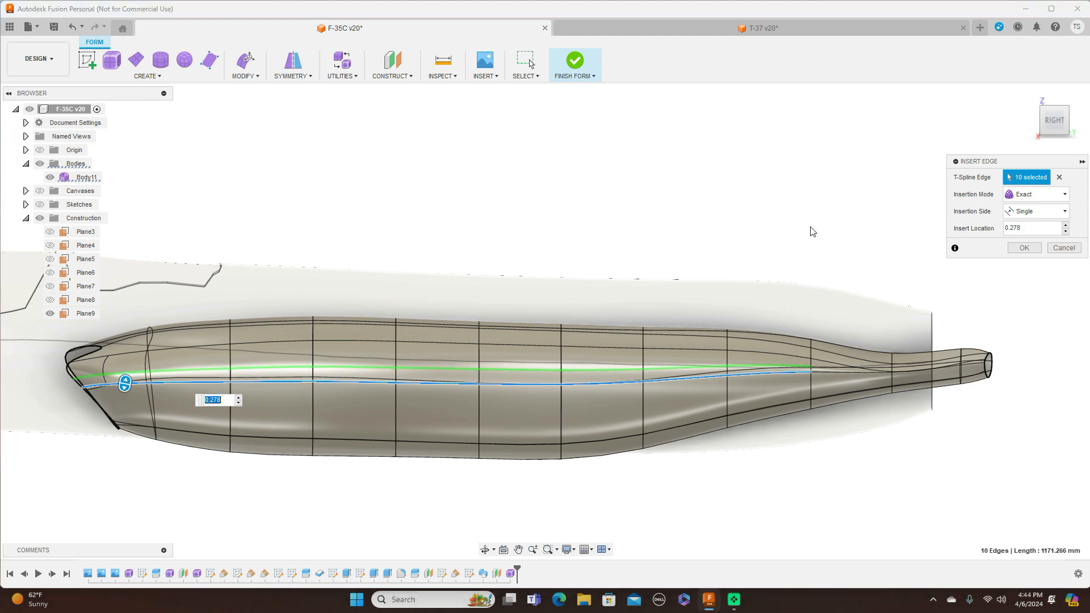
click(1035, 250)
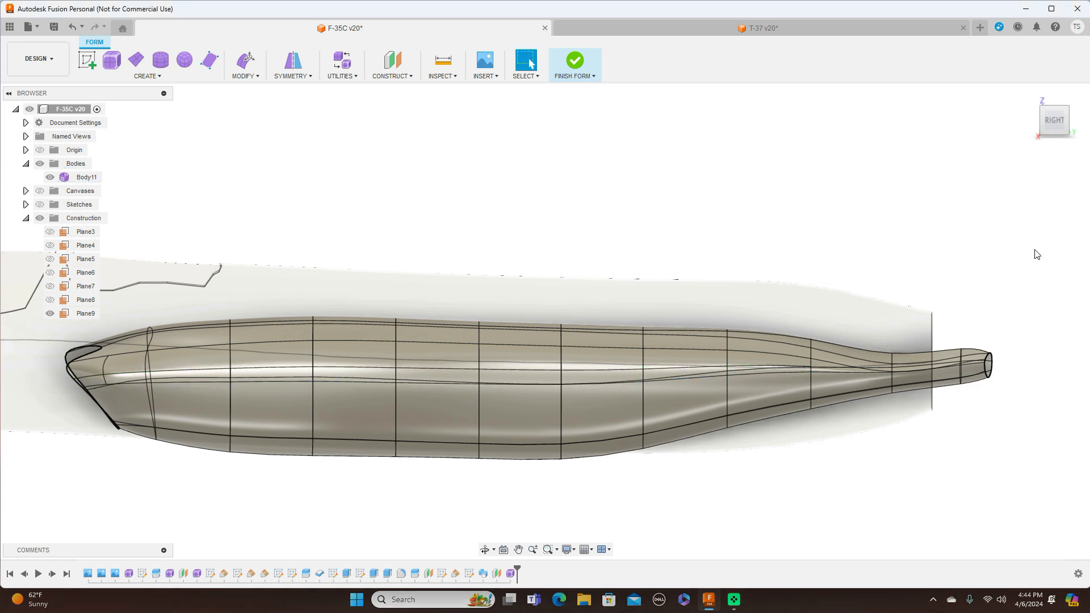
Step: Crease the full ten-edge line just inserted along the intake's outer side, checking the preview from the front
click(288, 368)
double_click(288, 370)
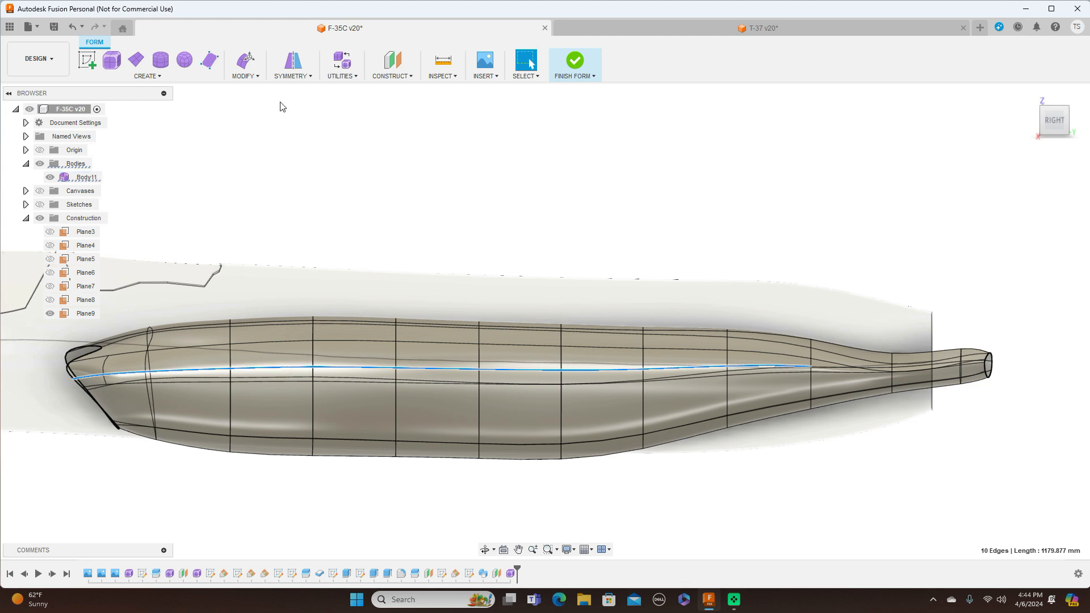
click(261, 78)
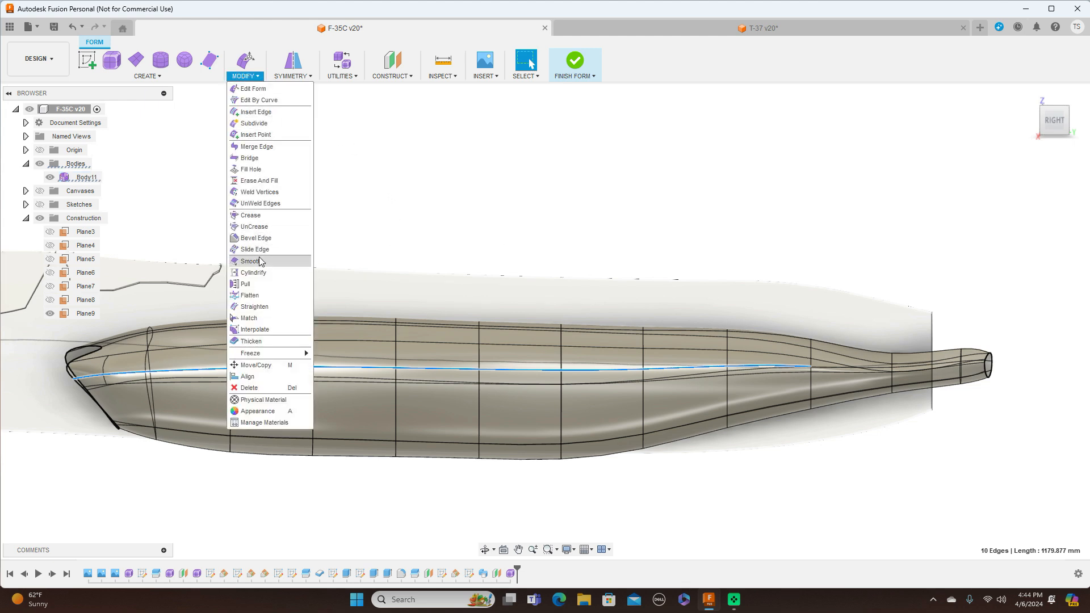
click(250, 215)
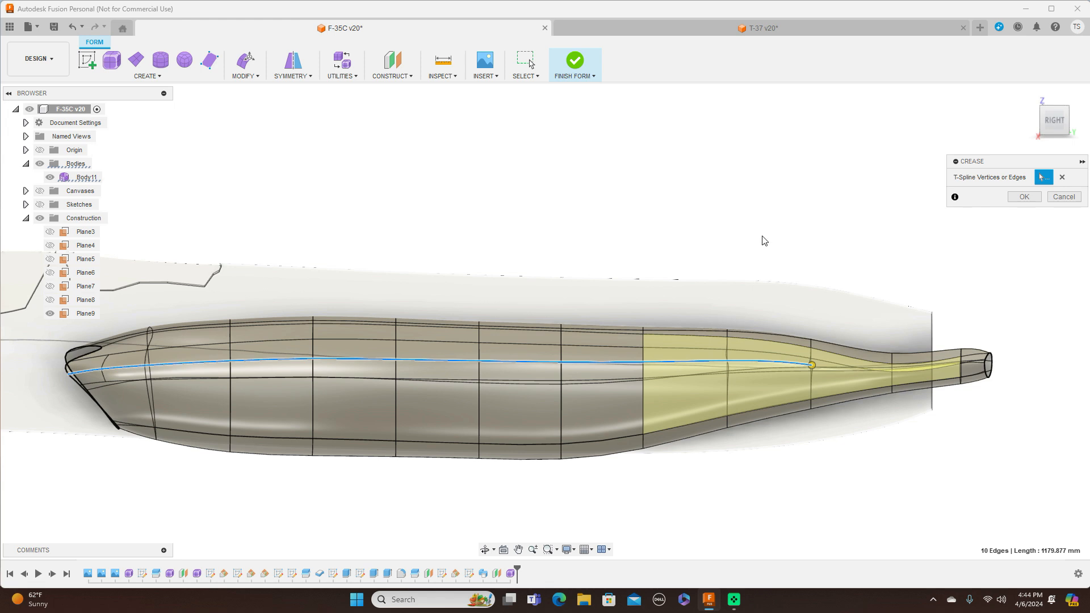
shift+middle_drag(545, 322, 625, 307)
drag(1013, 128, 1031, 129)
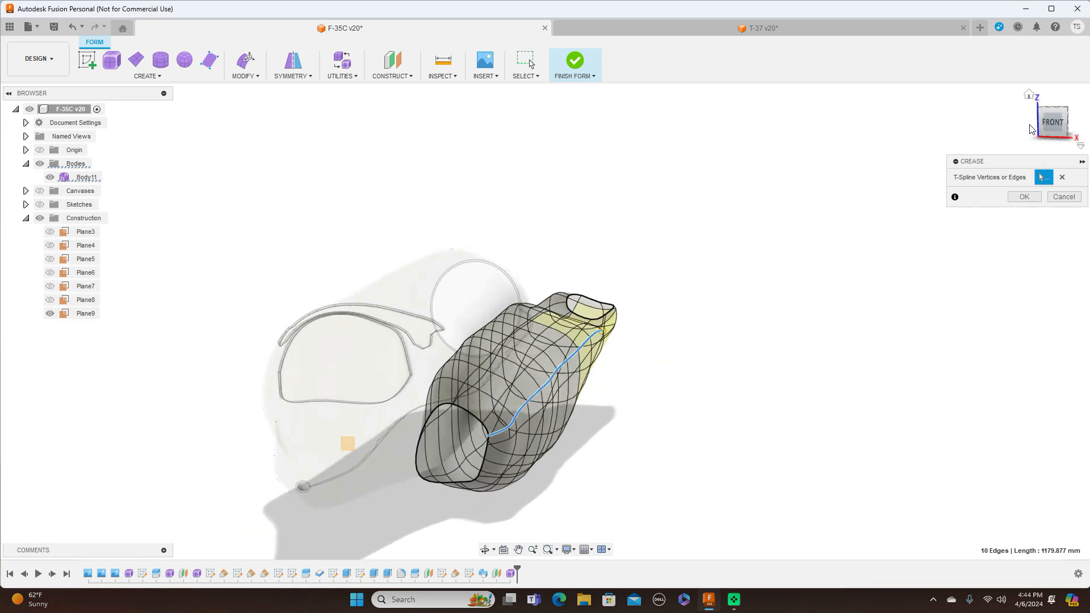
click(1053, 123)
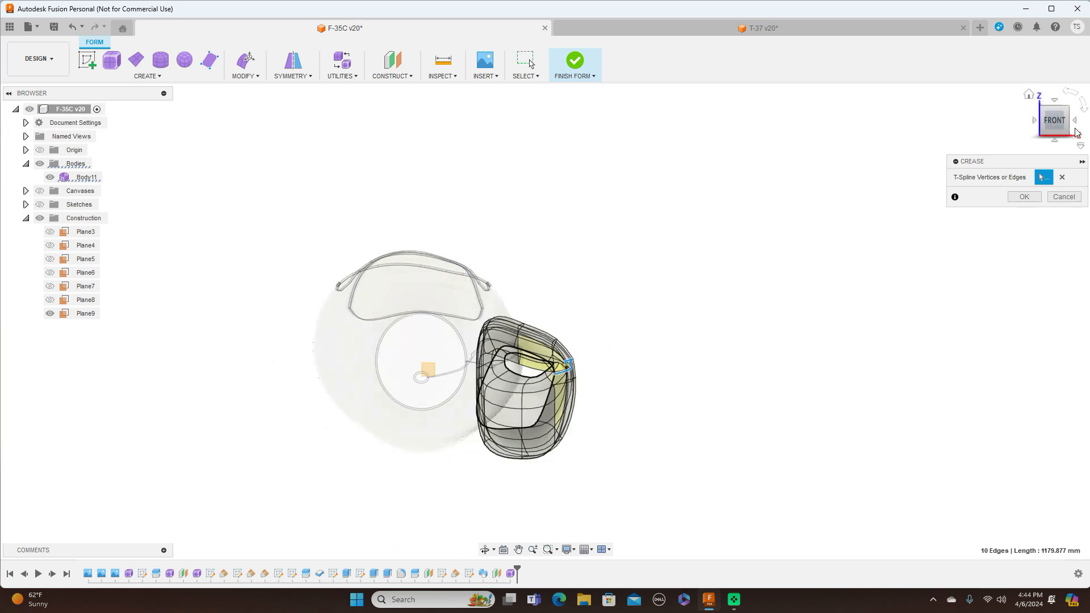
drag(1069, 126, 1042, 123)
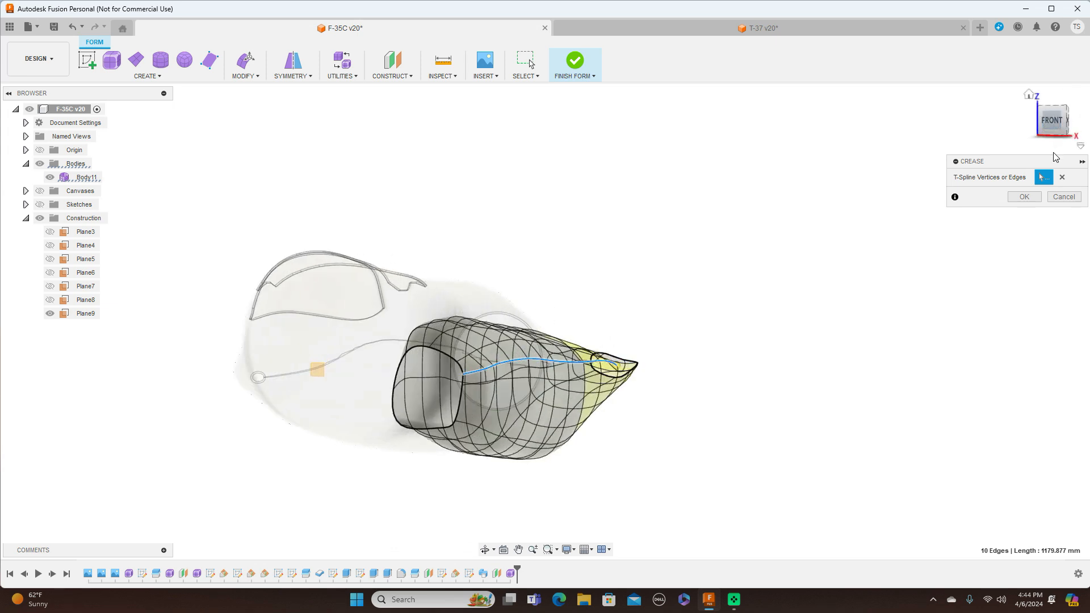
click(1028, 200)
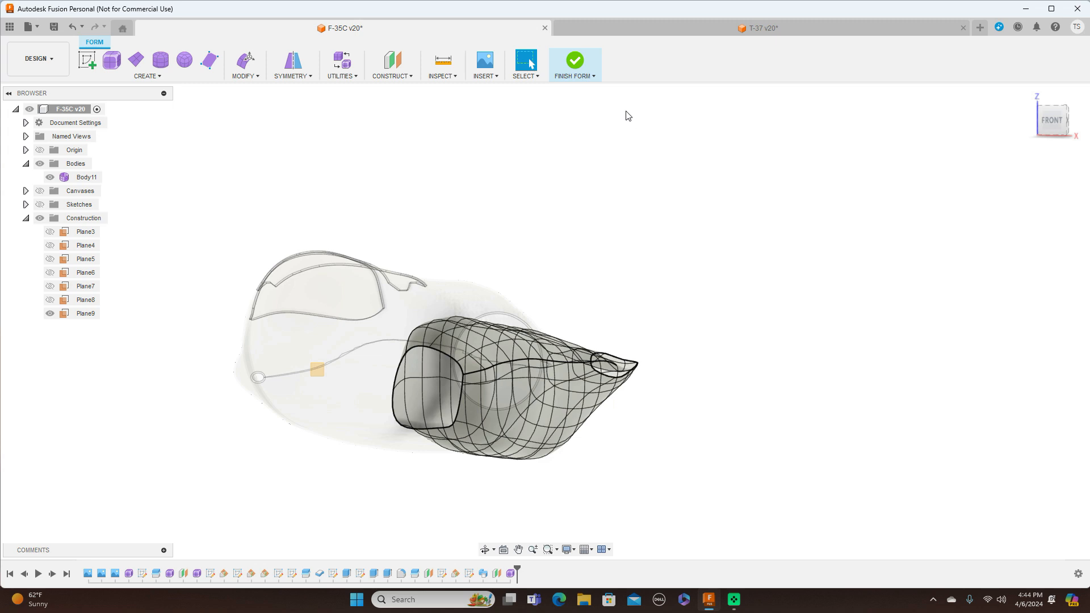
Step: Finish the form and inspect the creased intake beside the fuselage from angled front views
click(595, 77)
click(590, 88)
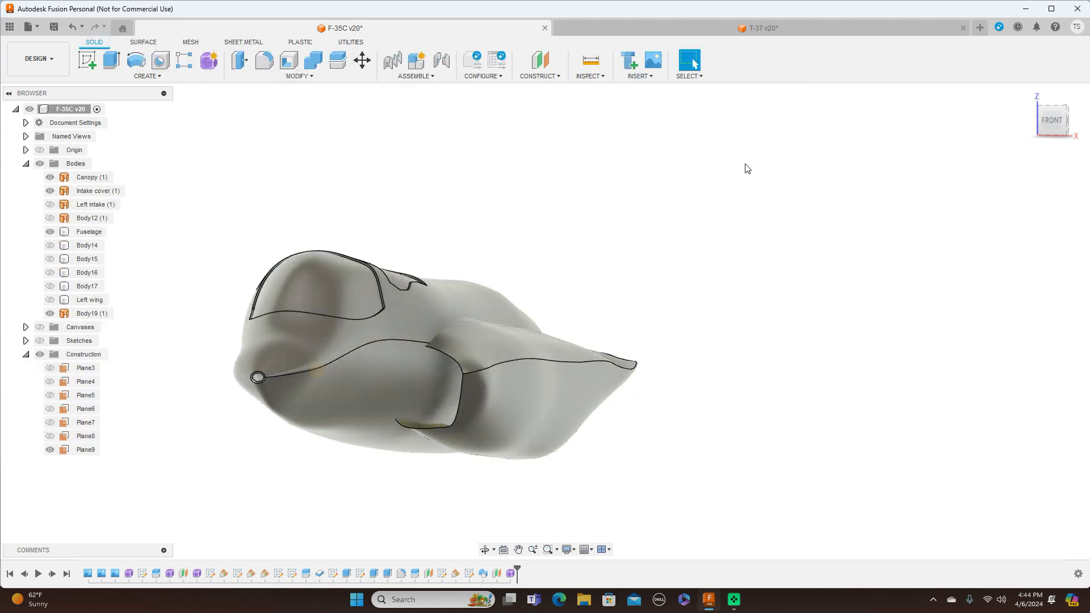
mouse_move(1048, 130)
mouse_down()
mouse_move(1048, 169)
mouse_move(1054, 133)
mouse_move(1005, 138)
mouse_move(1042, 142)
mouse_up()
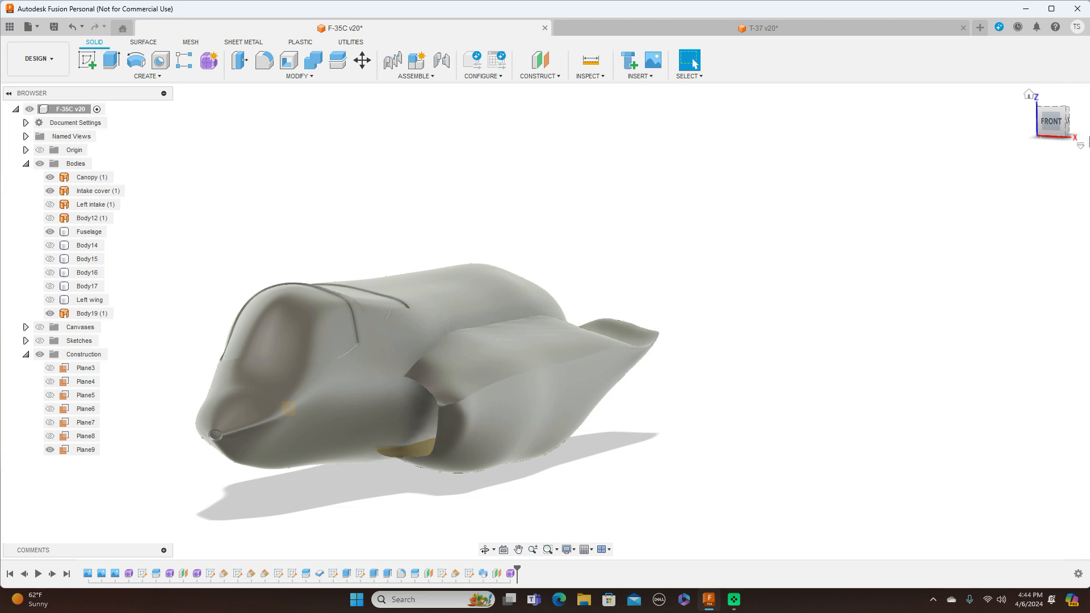
mouse_move(1062, 123)
mouse_down()
mouse_move(983, 124)
mouse_move(1079, 127)
mouse_up()
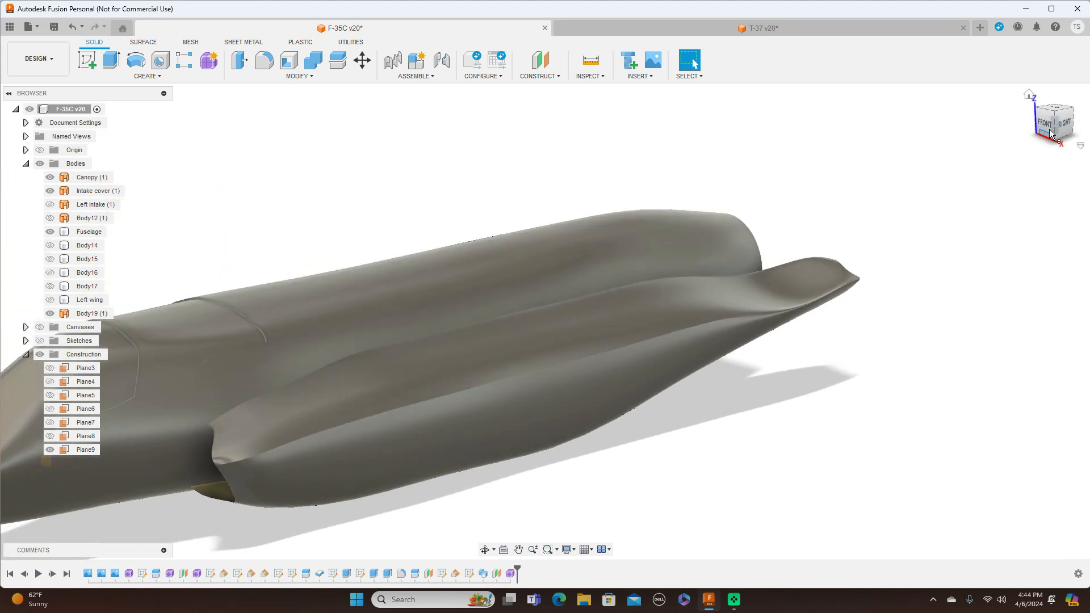
shift+middle_drag(1056, 132, 1085, 120)
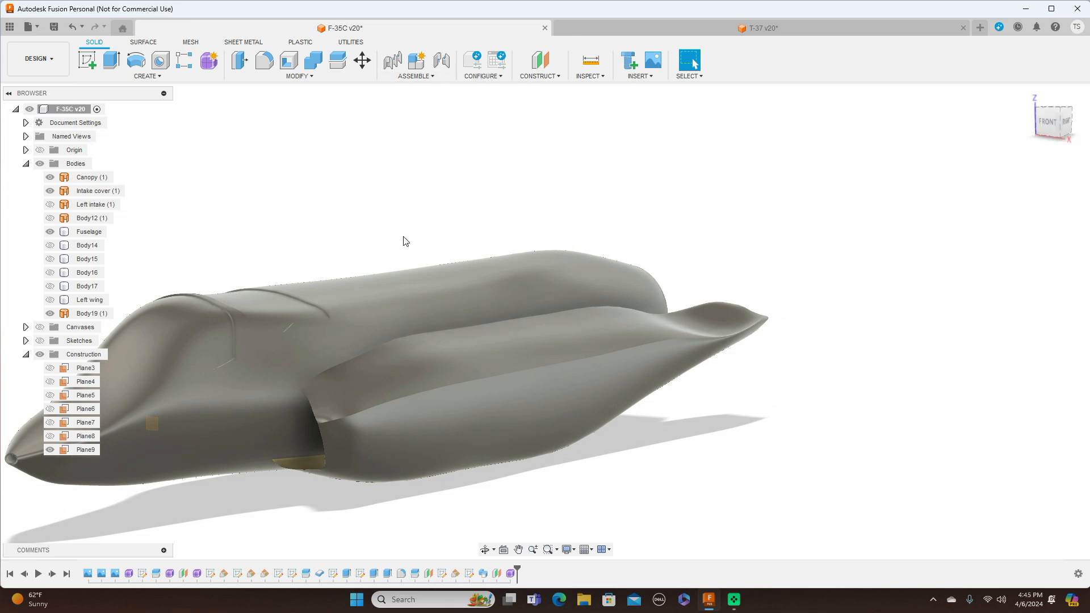
click(510, 574)
right_click(511, 574)
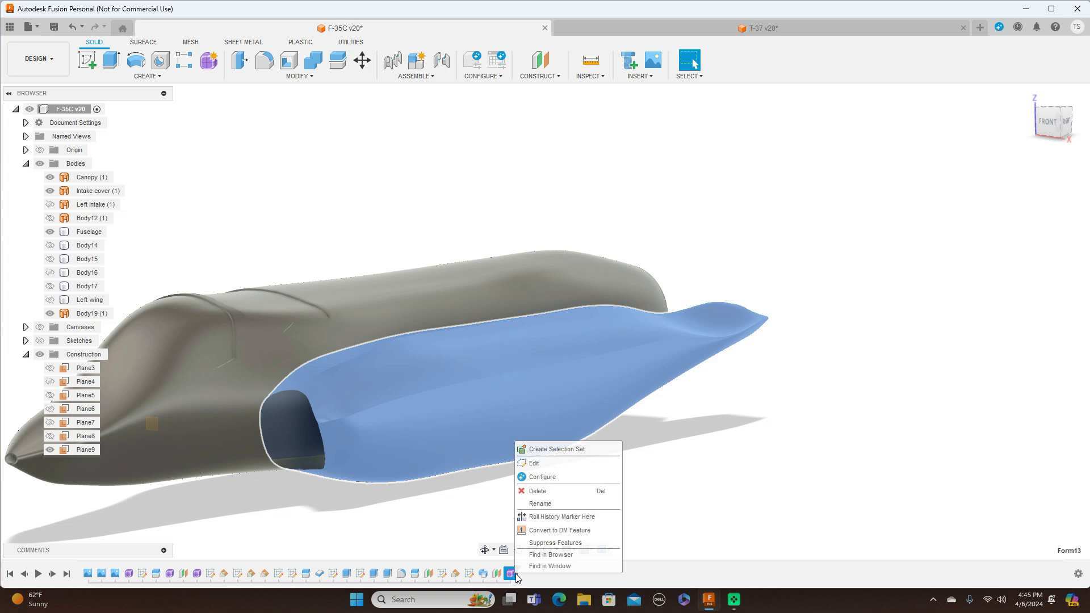
click(587, 463)
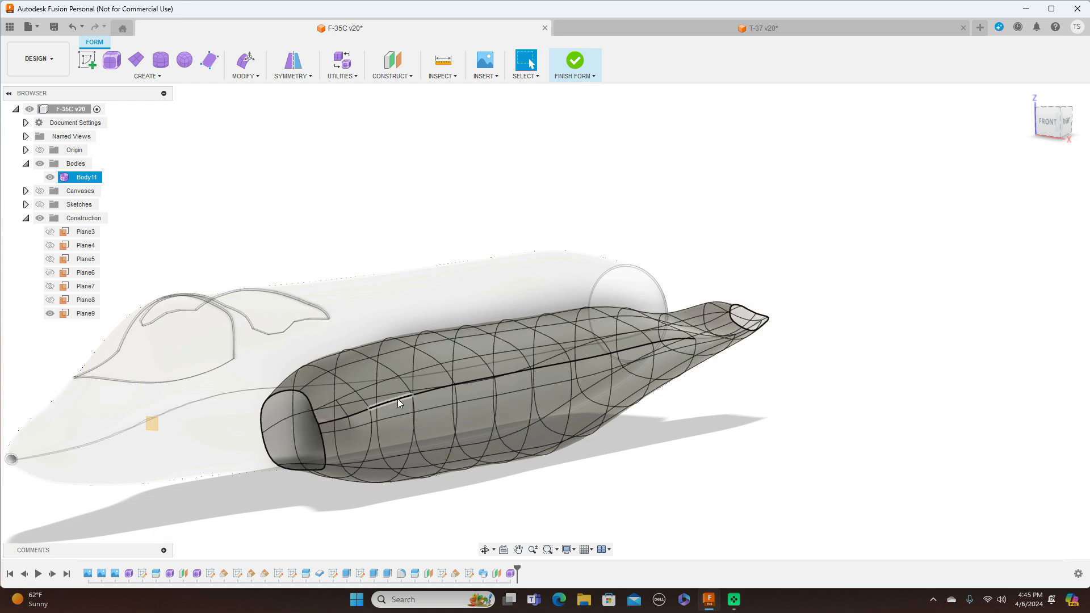
double_click(361, 415)
click(260, 77)
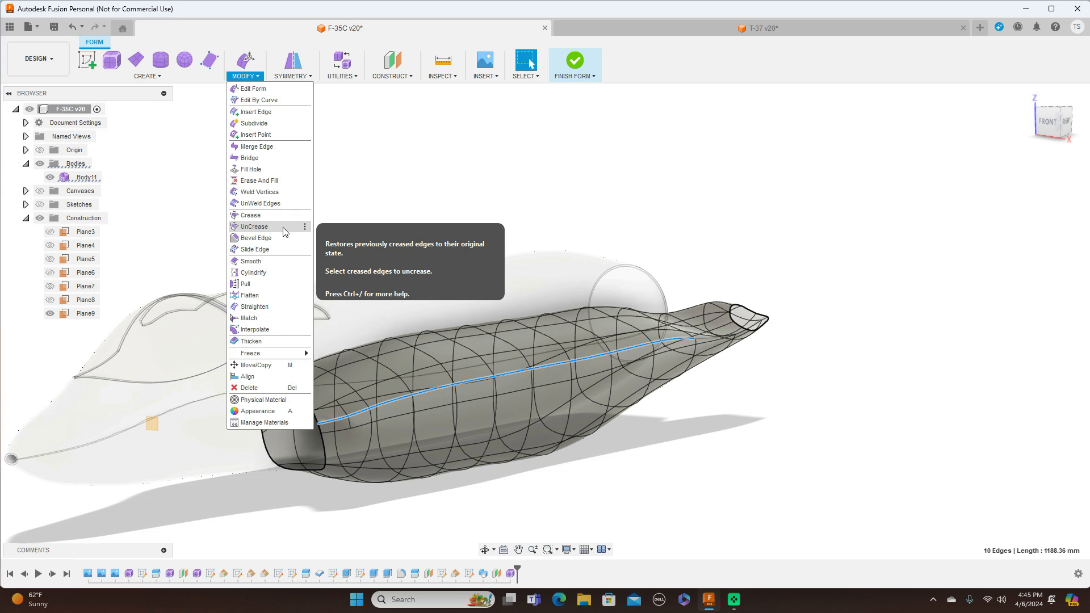
click(628, 171)
click(595, 77)
click(592, 91)
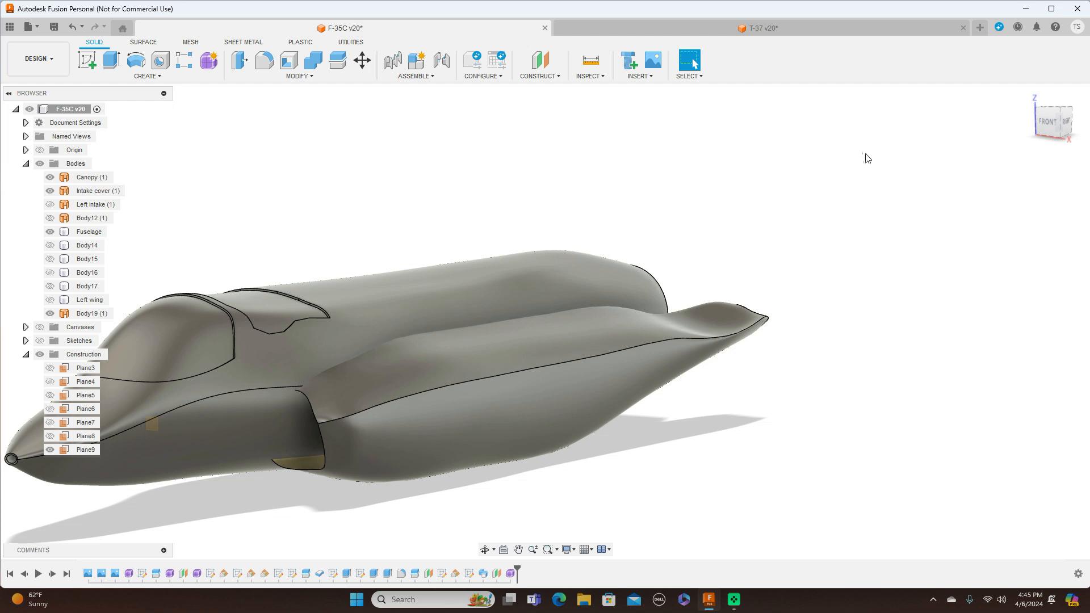
Step: Reopen the intake form for editing and set the opacity of its T-spline body to 100%
click(1058, 126)
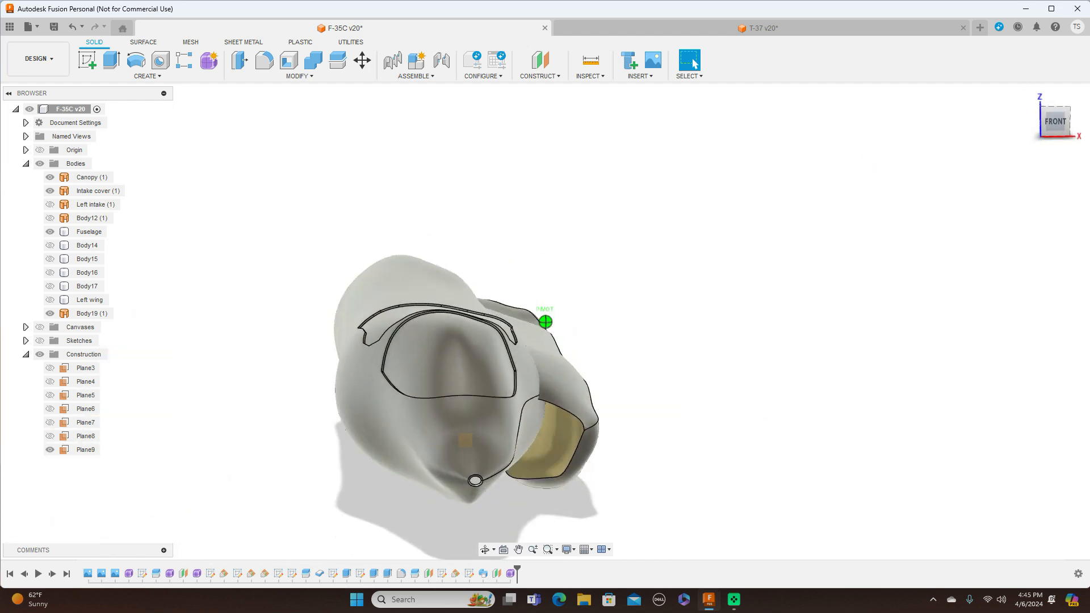
drag(1049, 129, 1005, 134)
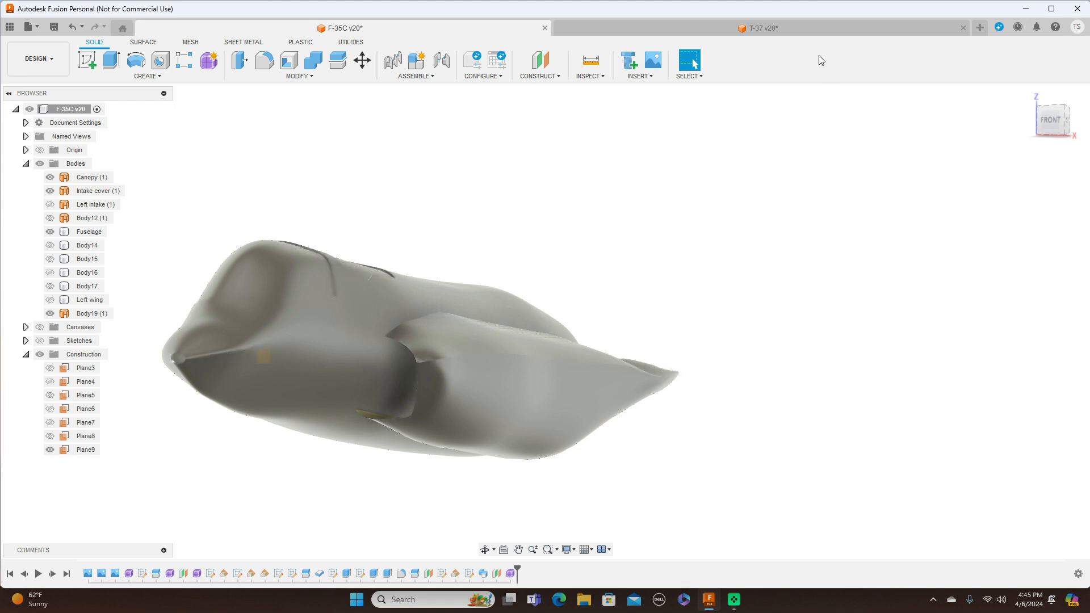
click(1064, 121)
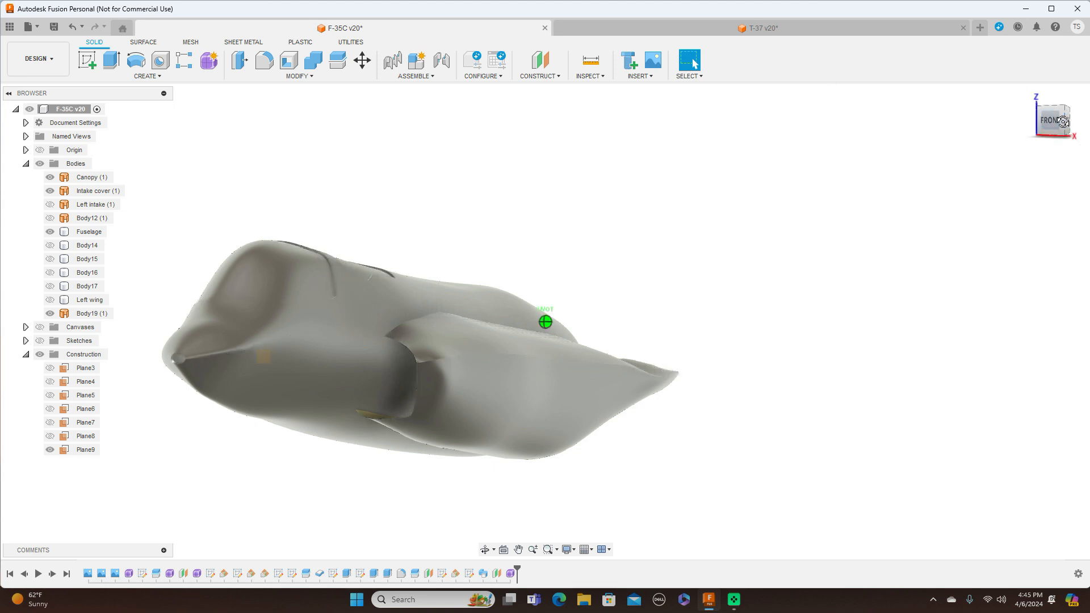
mouse_move(1063, 121)
mouse_down()
mouse_move(945, 120)
mouse_move(1063, 119)
mouse_move(1064, 100)
mouse_move(1064, 118)
mouse_up()
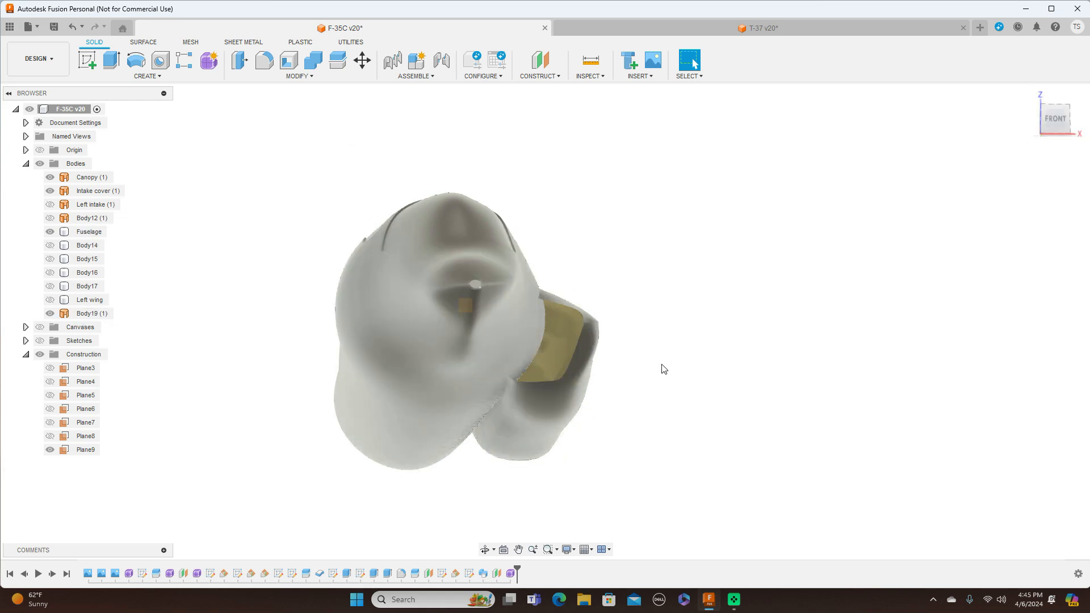
right_click(511, 575)
click(550, 466)
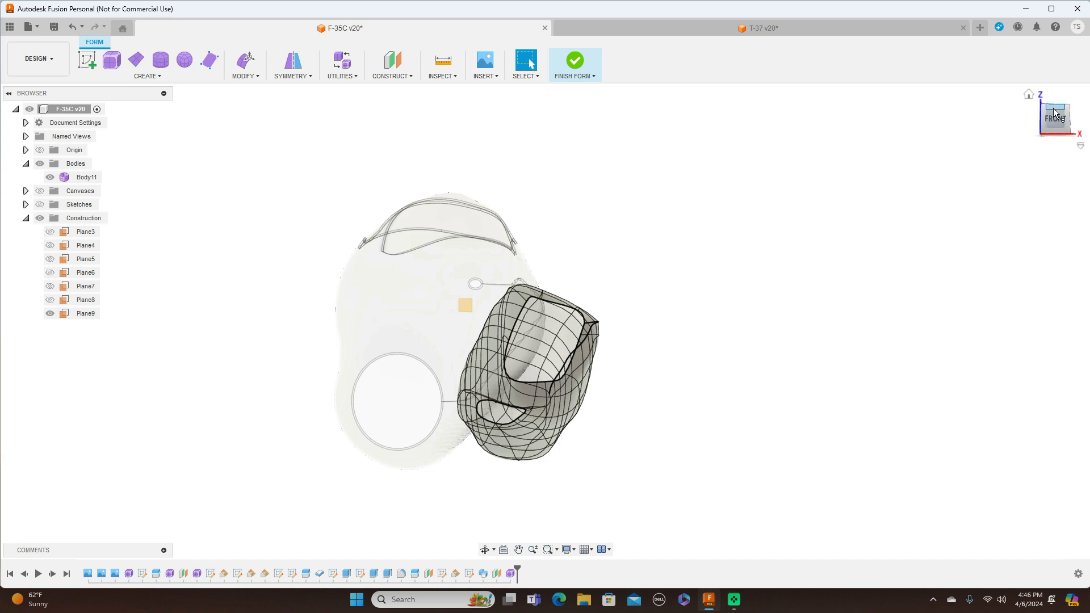
mouse_move(1054, 114)
mouse_down()
mouse_move(1066, 110)
mouse_move(1057, 115)
mouse_up()
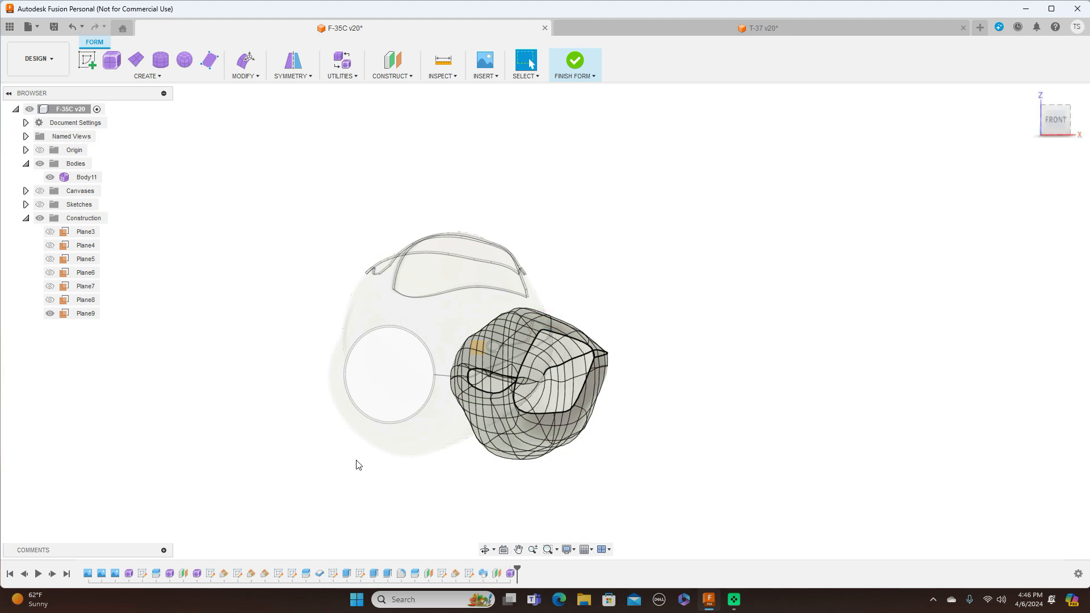
click(95, 180)
right_click(96, 181)
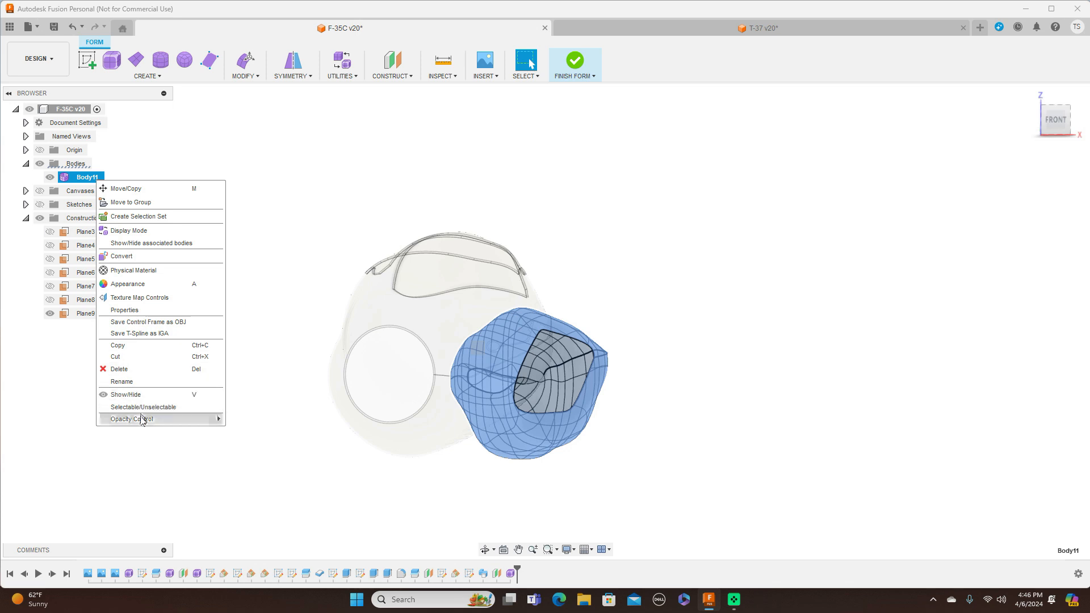
mouse_move(142, 419)
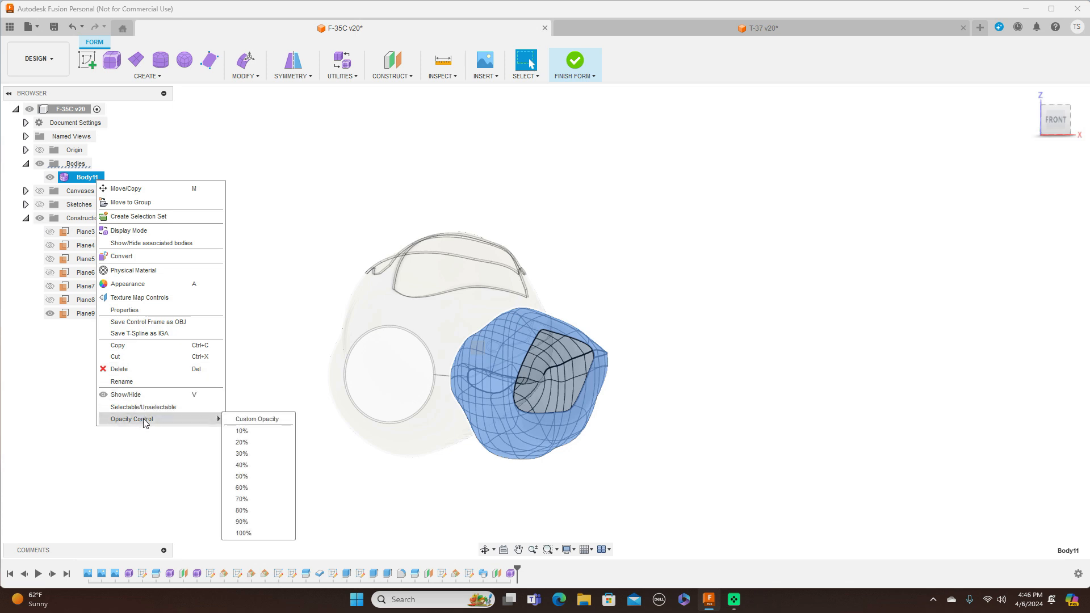
click(252, 533)
click(838, 405)
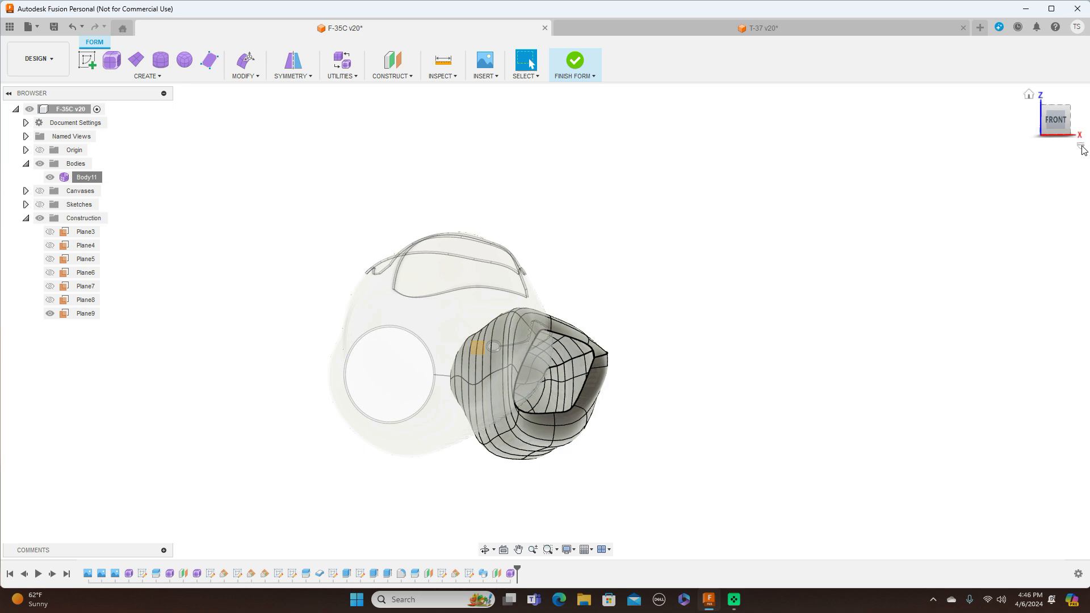
Step: Select six consecutive edges along the intake's lower inboard line, from the front opening back toward the tail
mouse_move(1059, 112)
mouse_down()
mouse_move(1073, 111)
mouse_move(1038, 112)
mouse_move(1055, 110)
mouse_up()
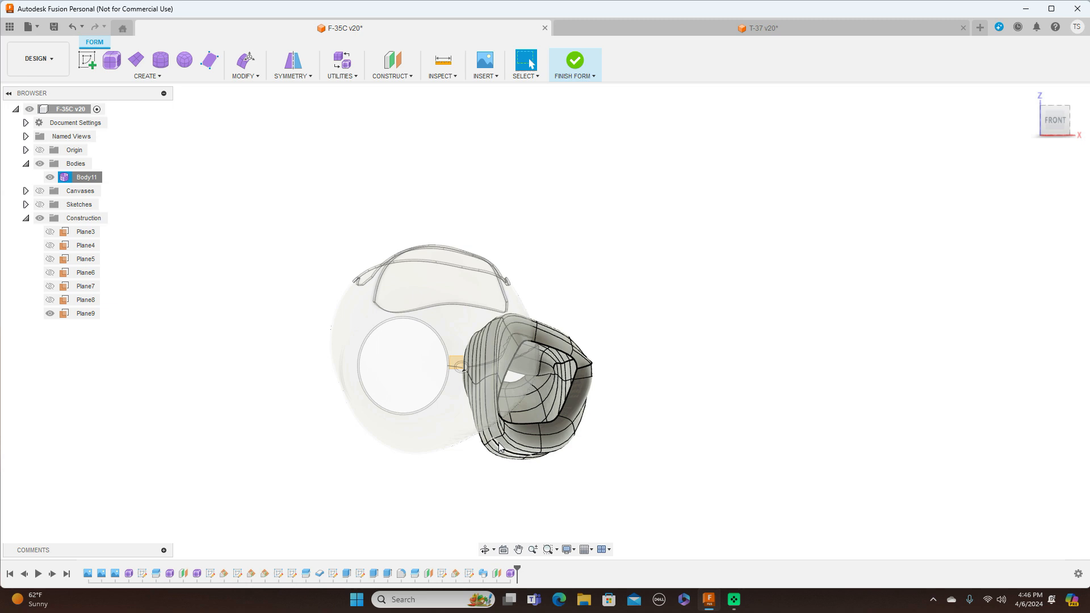
scroll(500, 448, up, 6)
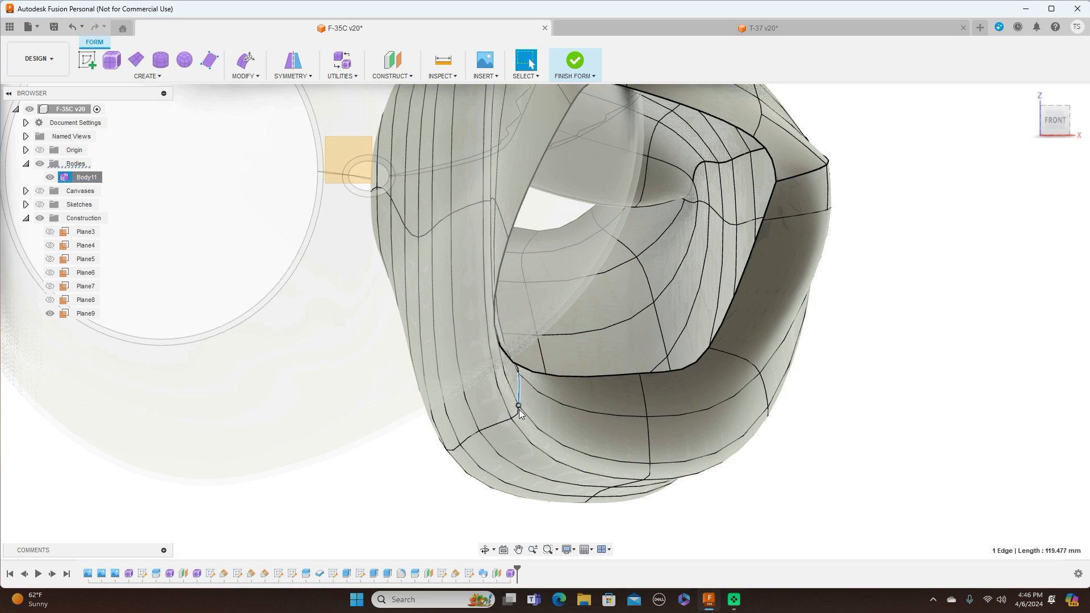
shift+click(503, 426)
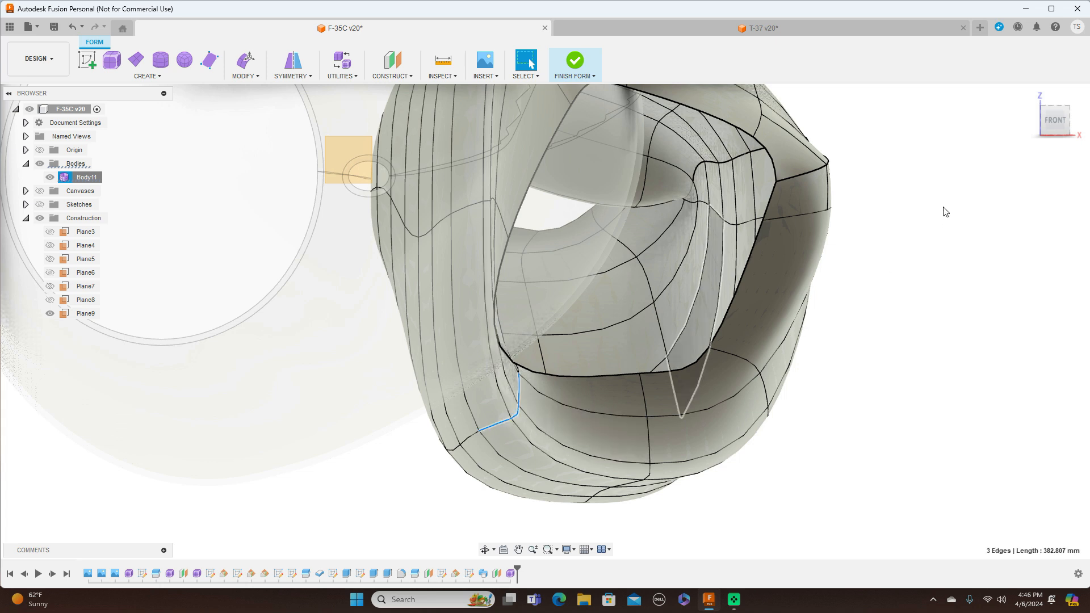
mouse_move(1043, 119)
mouse_down()
mouse_move(1068, 117)
mouse_move(1070, 101)
mouse_up()
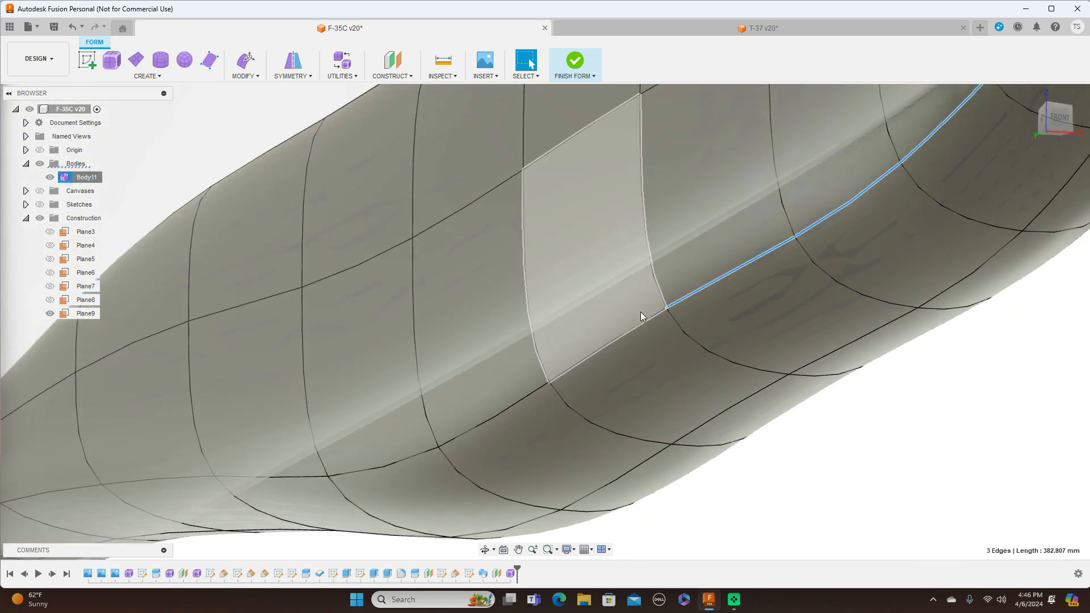
shift+click(642, 322)
shift+click(498, 411)
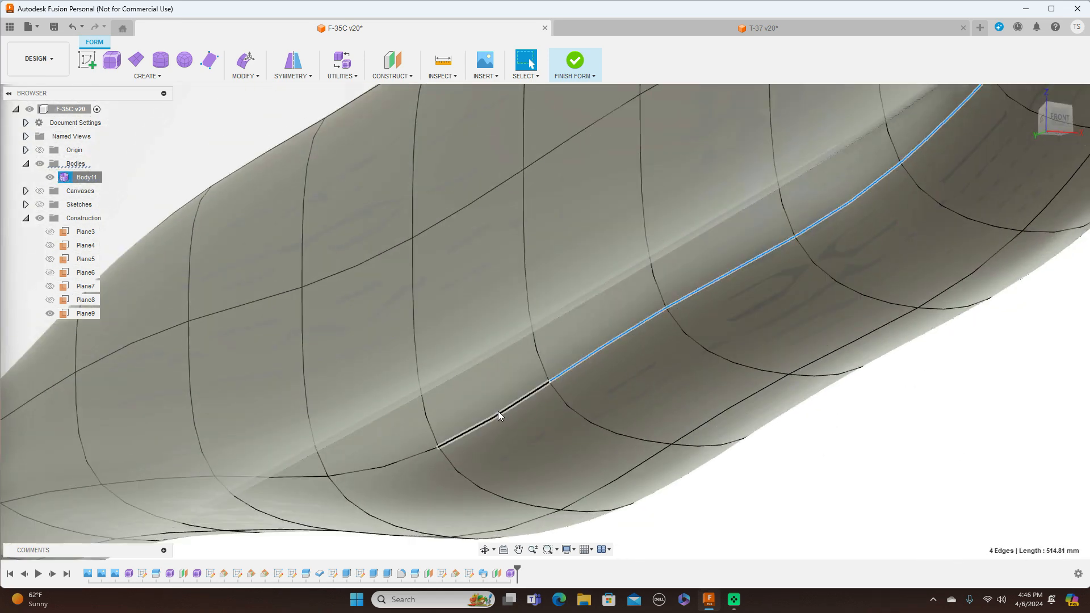
shift+click(406, 459)
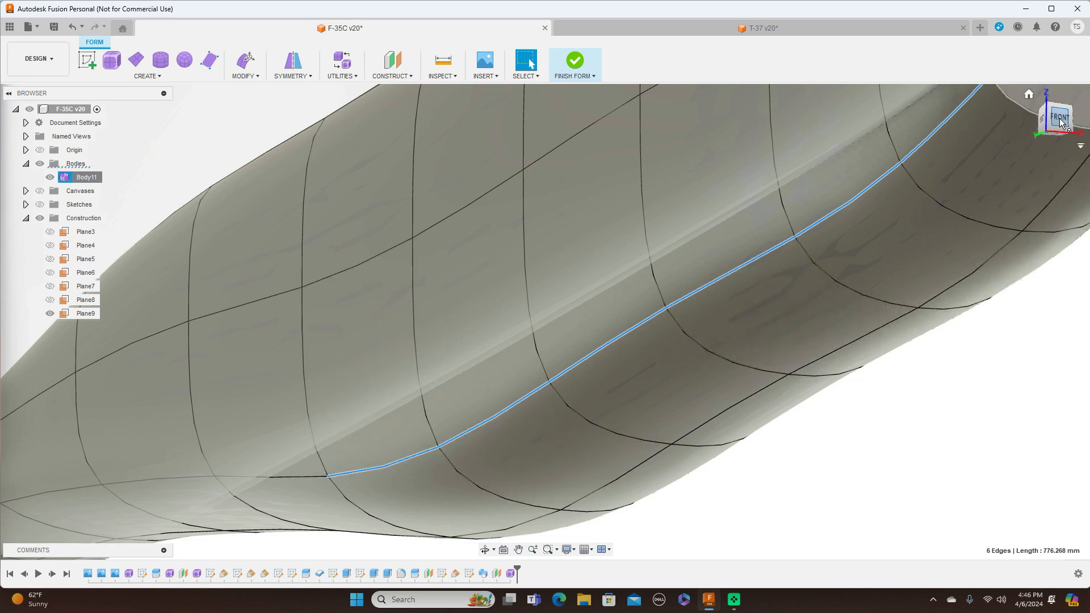
Step: Move the six selected edges about 130 mm toward the fuselage and 5 mm down in the front view
click(1061, 122)
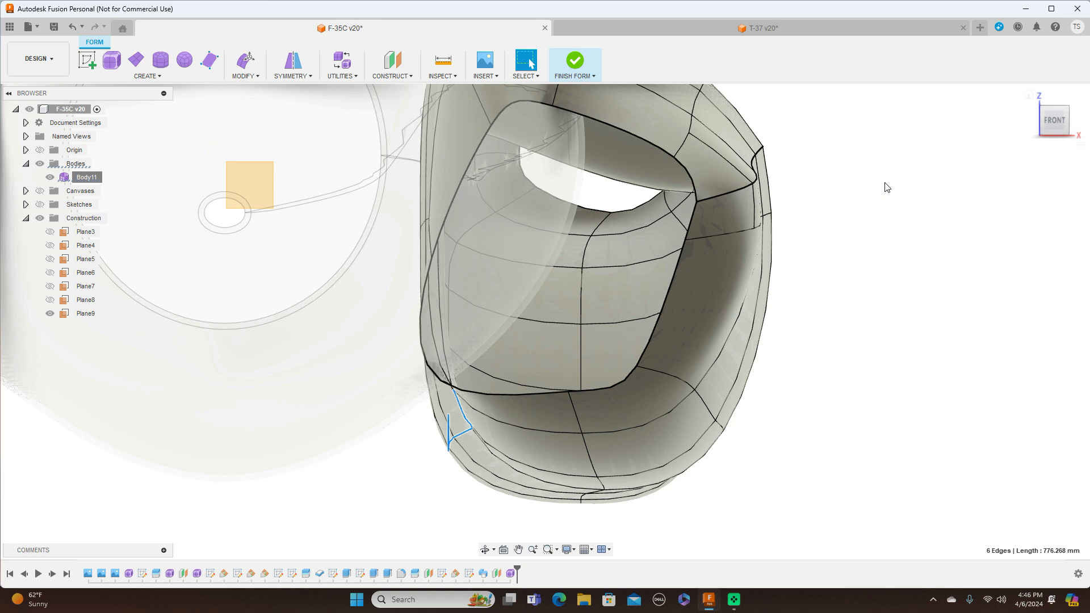
right_click(873, 204)
click(897, 189)
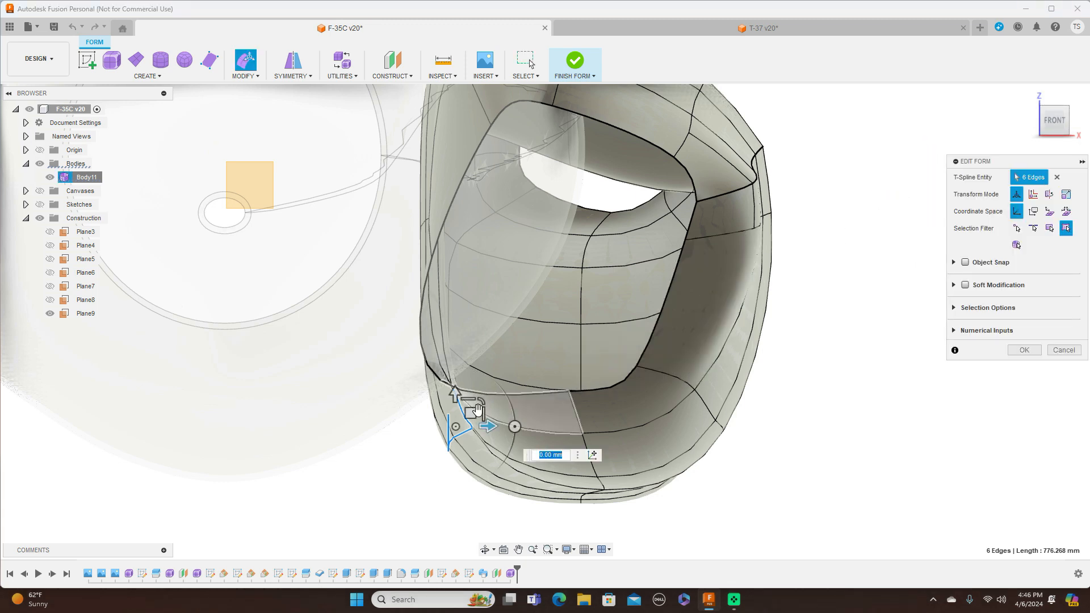
drag(470, 413, 321, 420)
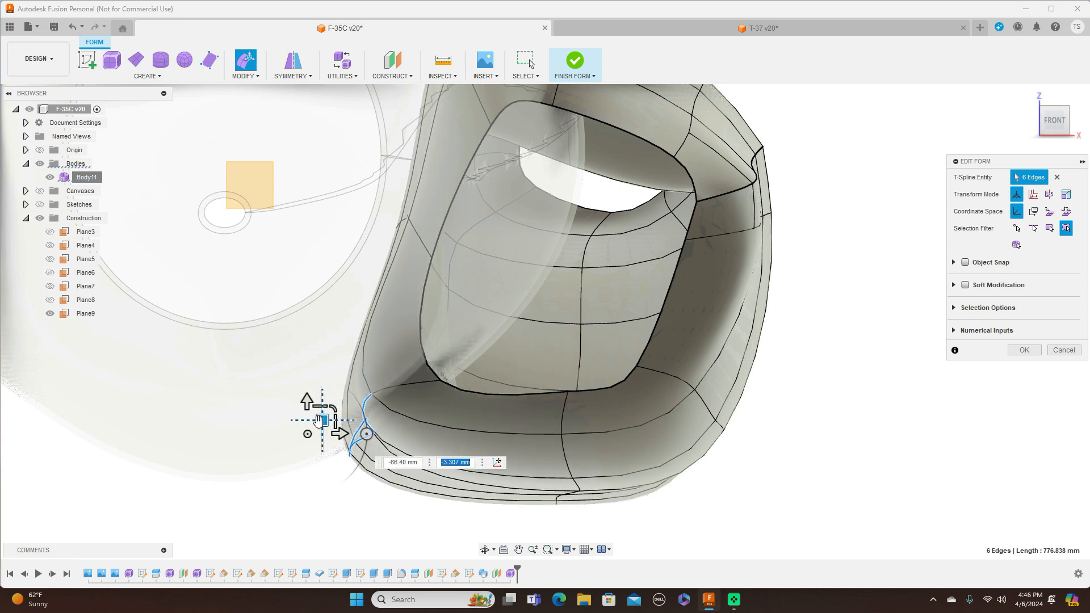
drag(319, 419, 180, 425)
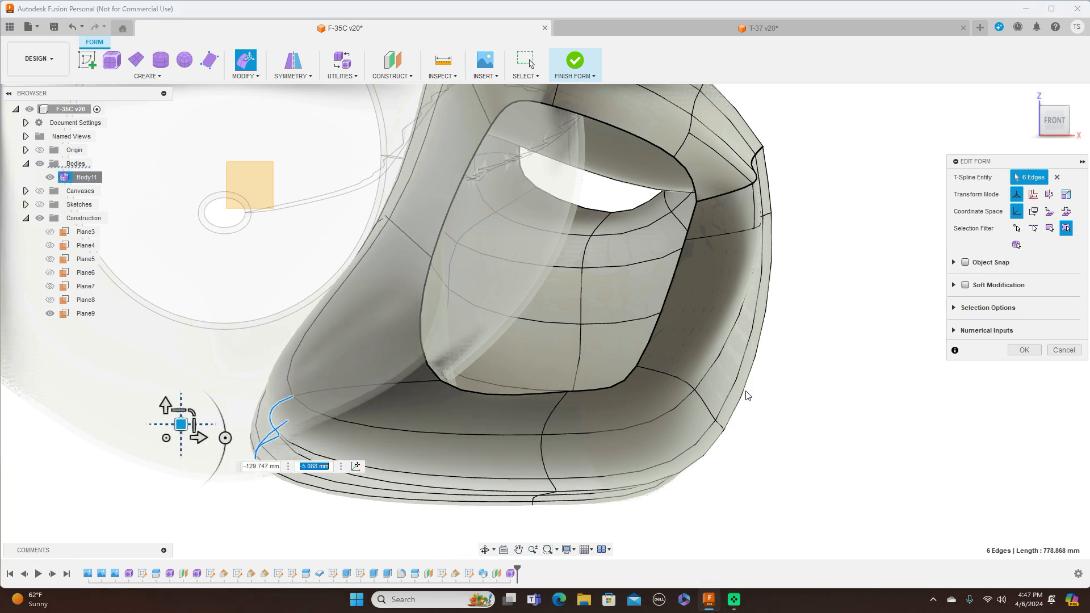
scroll(784, 428, down, 6)
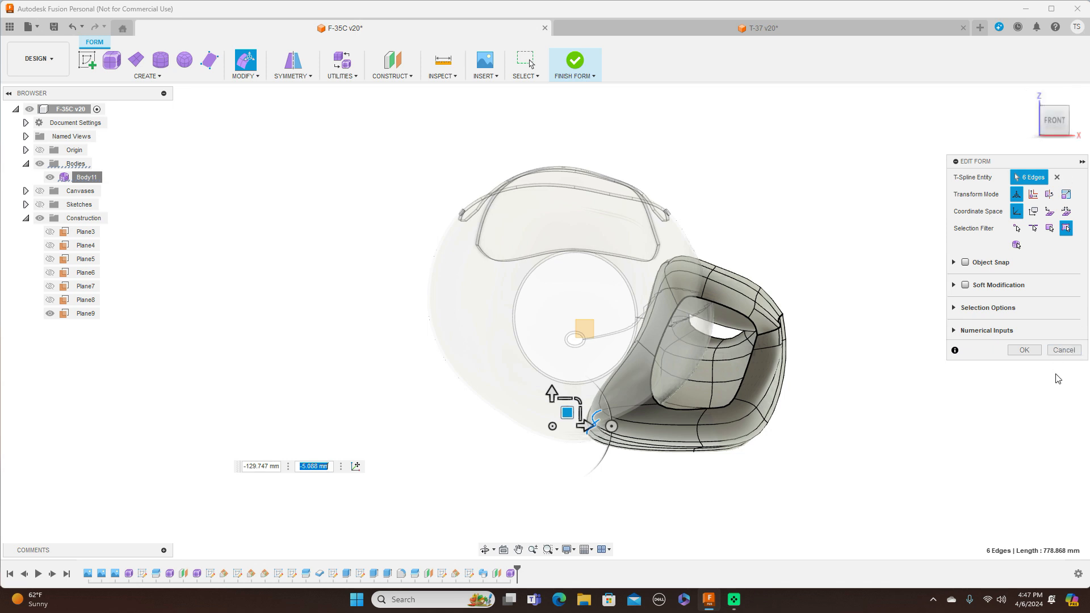
click(1024, 350)
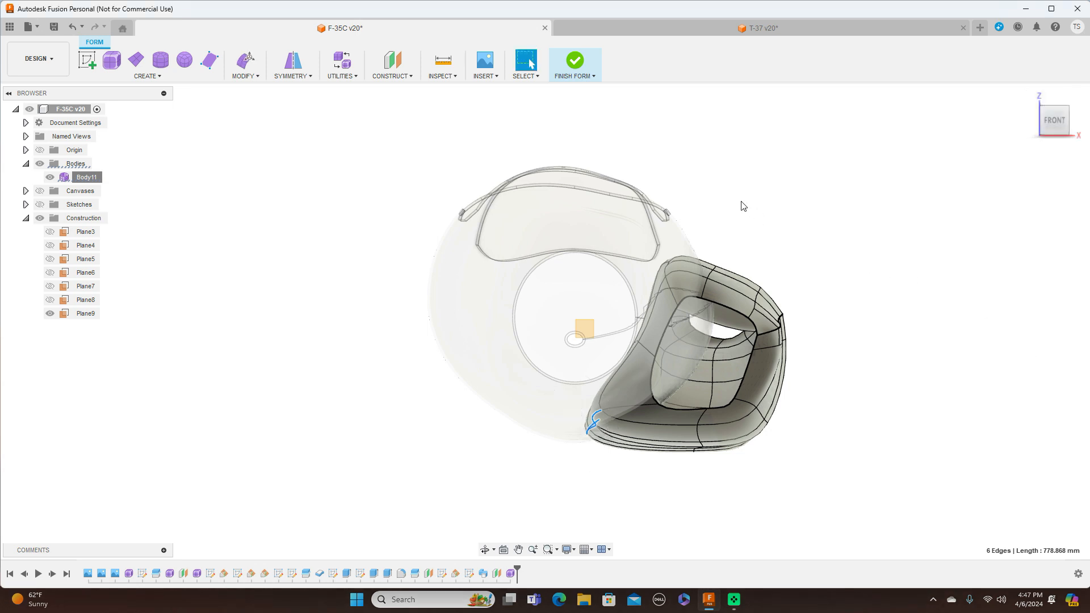
Step: Finish the form and inspect how the reshaped intake meets the fuselage from the side and angled front views
click(578, 77)
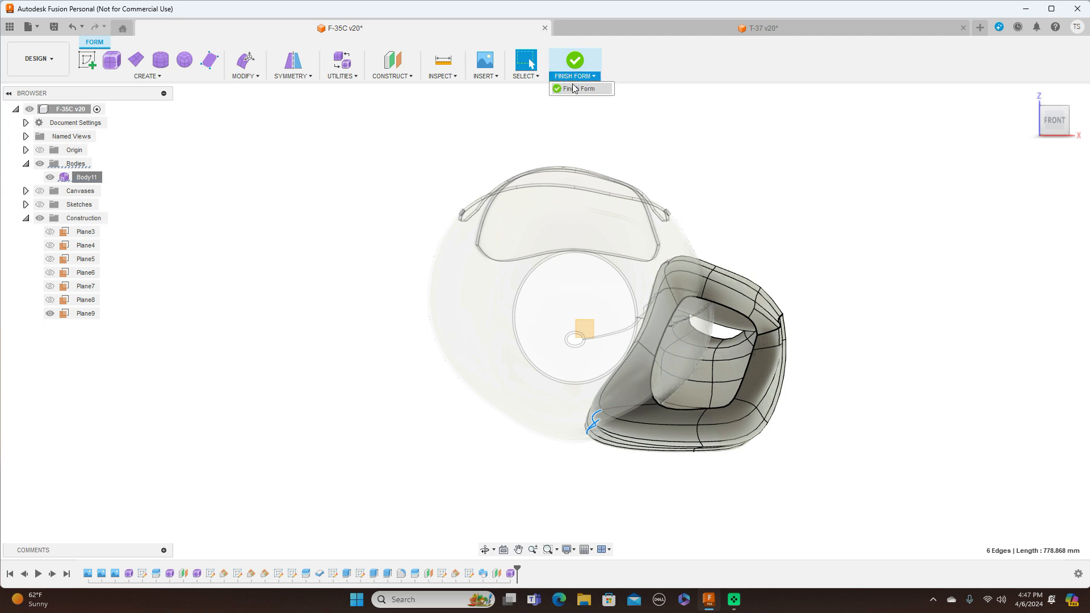
click(576, 90)
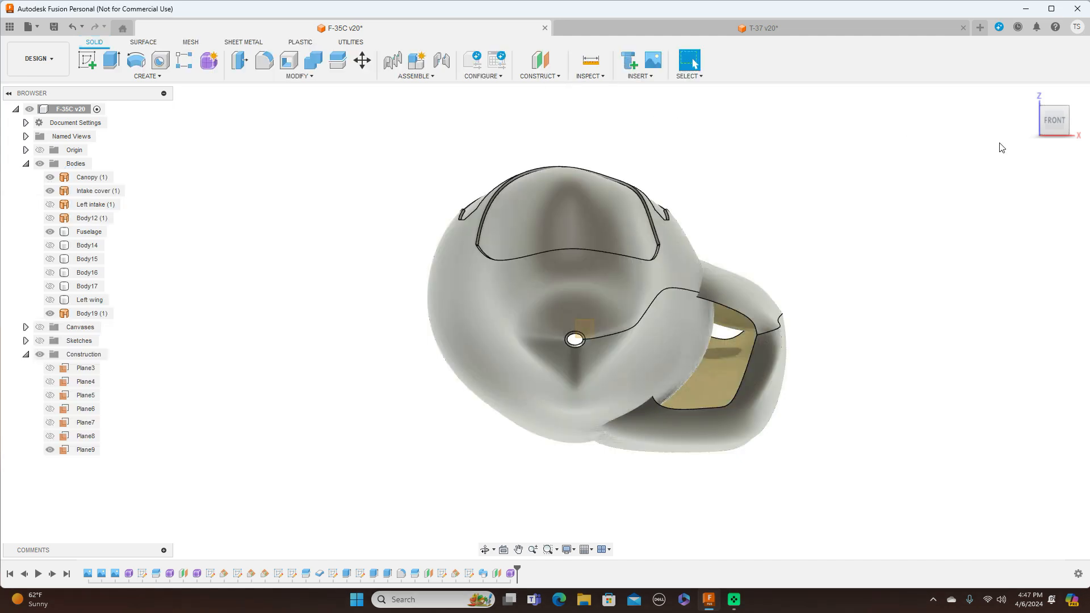
click(1076, 121)
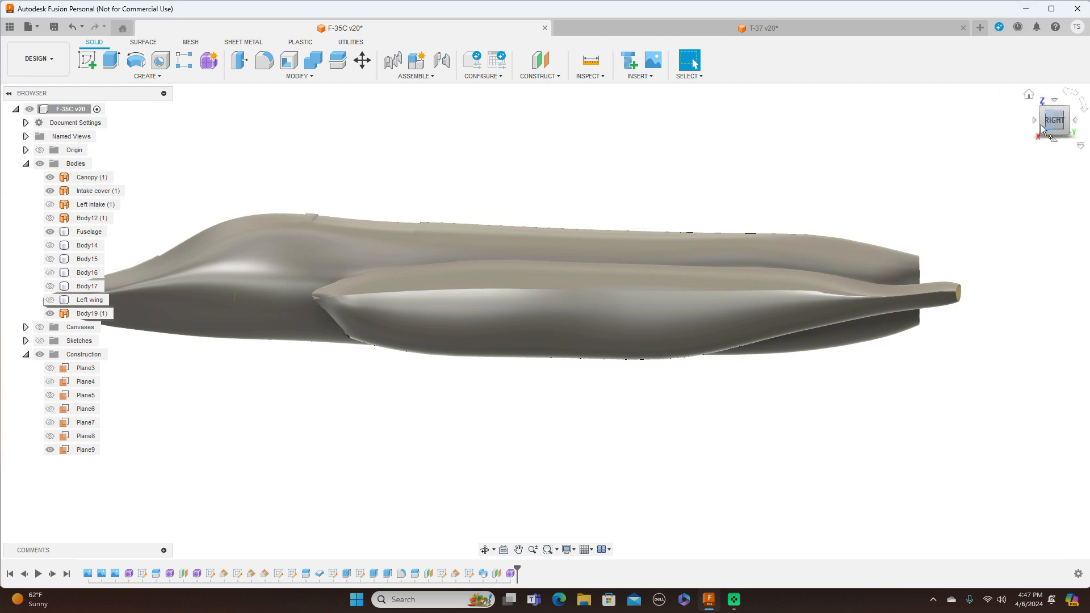
mouse_move(1044, 126)
mouse_down()
mouse_move(1080, 129)
mouse_move(1064, 124)
mouse_move(1063, 104)
mouse_move(1052, 140)
mouse_move(1043, 132)
mouse_up()
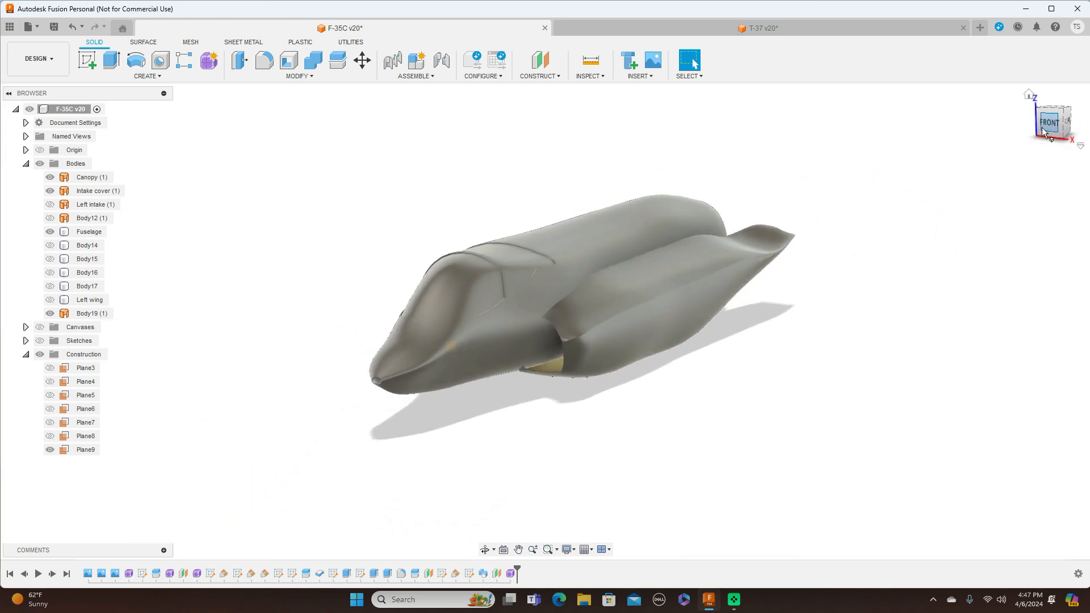
mouse_move(1040, 123)
mouse_down()
mouse_move(1089, 124)
mouse_move(1059, 139)
mouse_move(1050, 120)
mouse_move(1043, 132)
mouse_up()
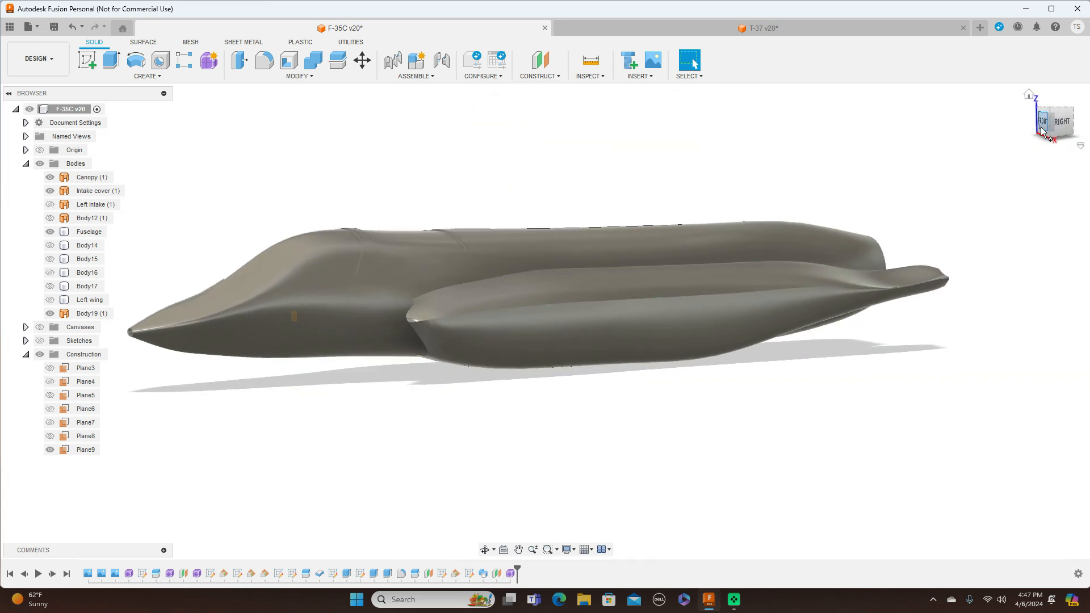
mouse_move(1064, 126)
mouse_down()
mouse_move(1082, 125)
mouse_move(1083, 136)
mouse_up()
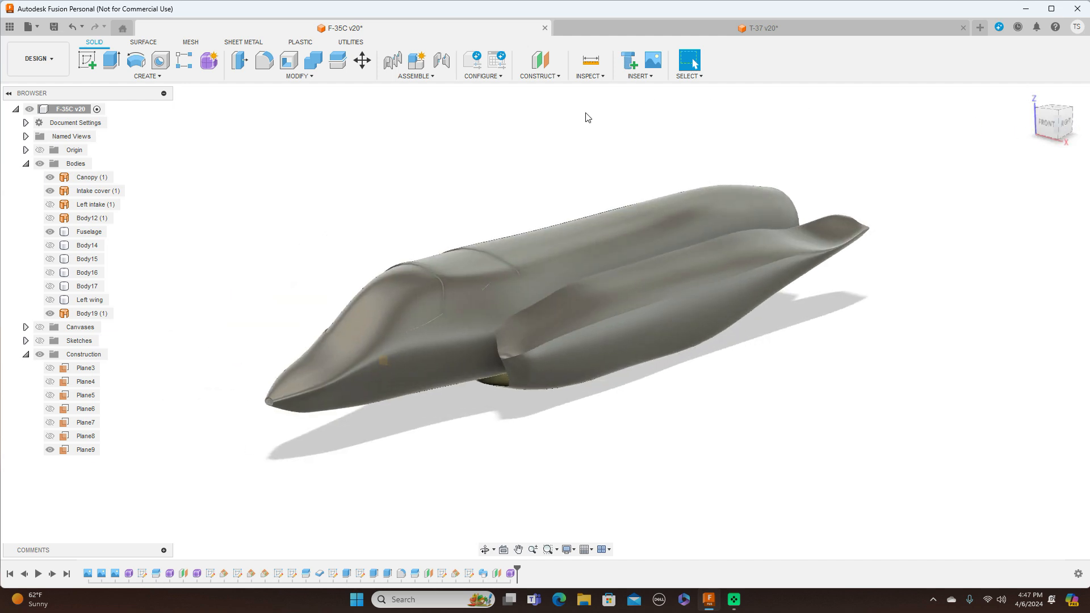
Step: Mirror the reshaped engine intake body across the aircraft's vertical centre plane as a new body
click(147, 76)
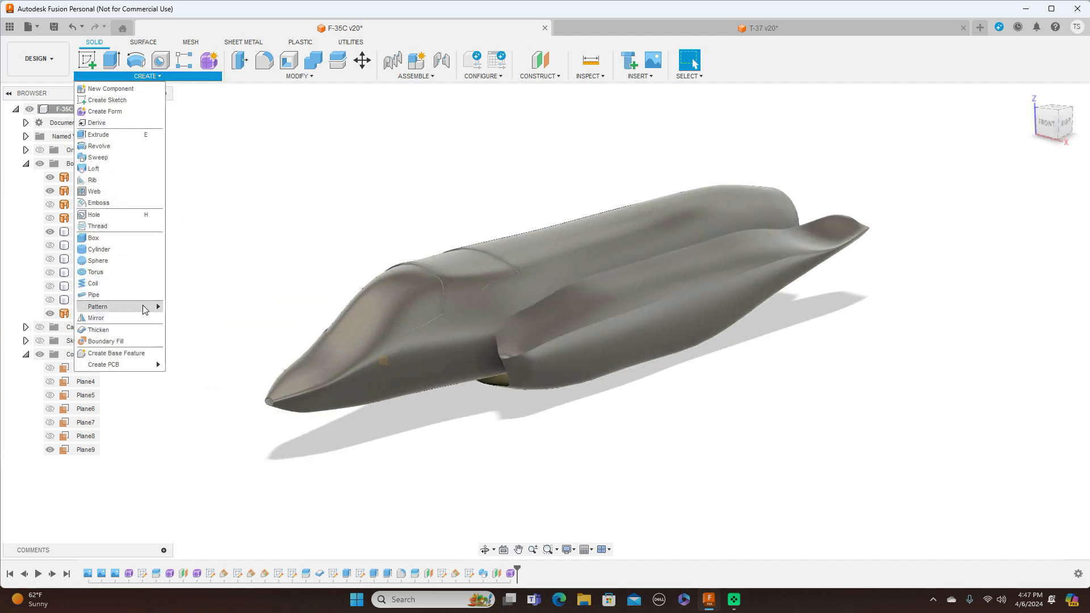
click(96, 318)
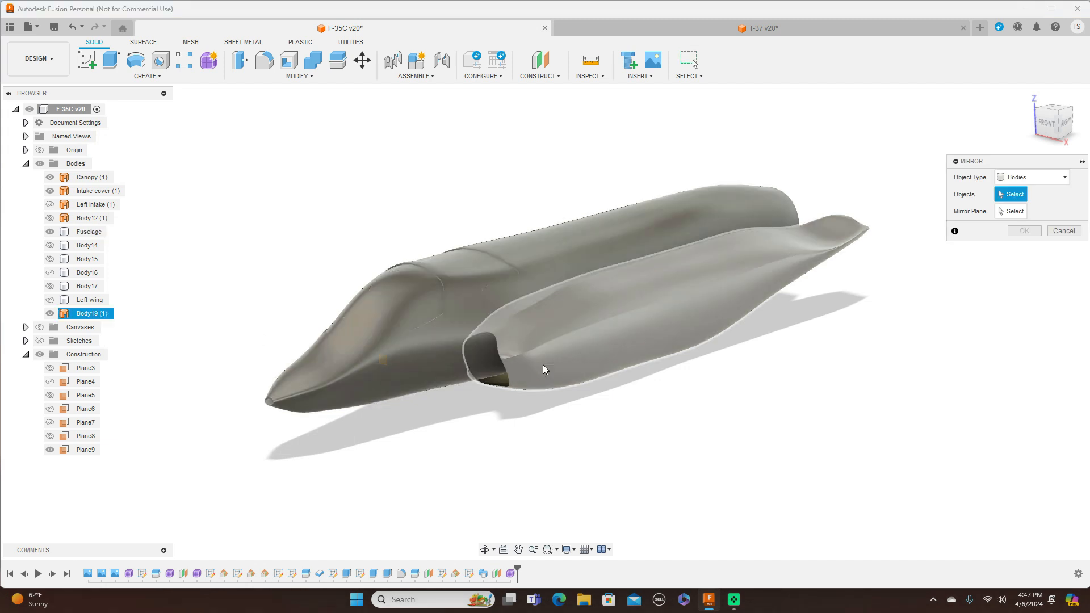
click(596, 358)
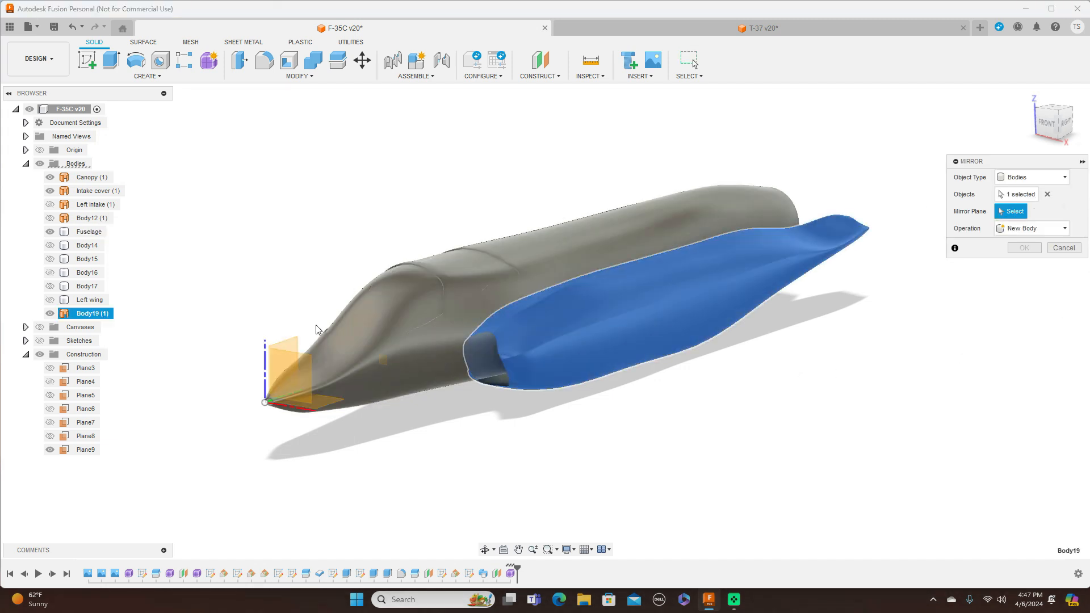
click(286, 363)
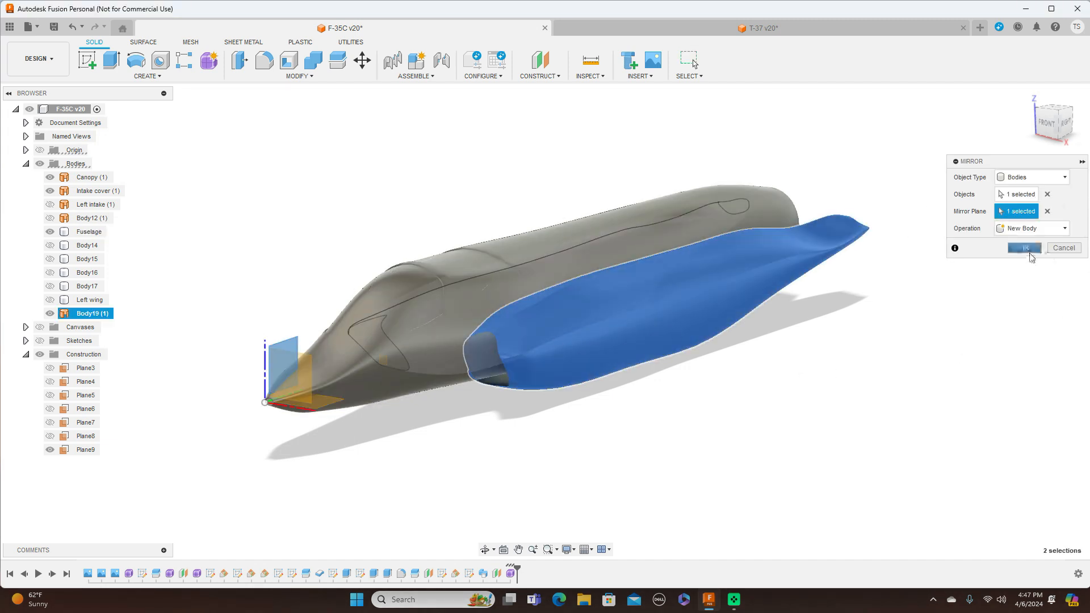
click(1025, 248)
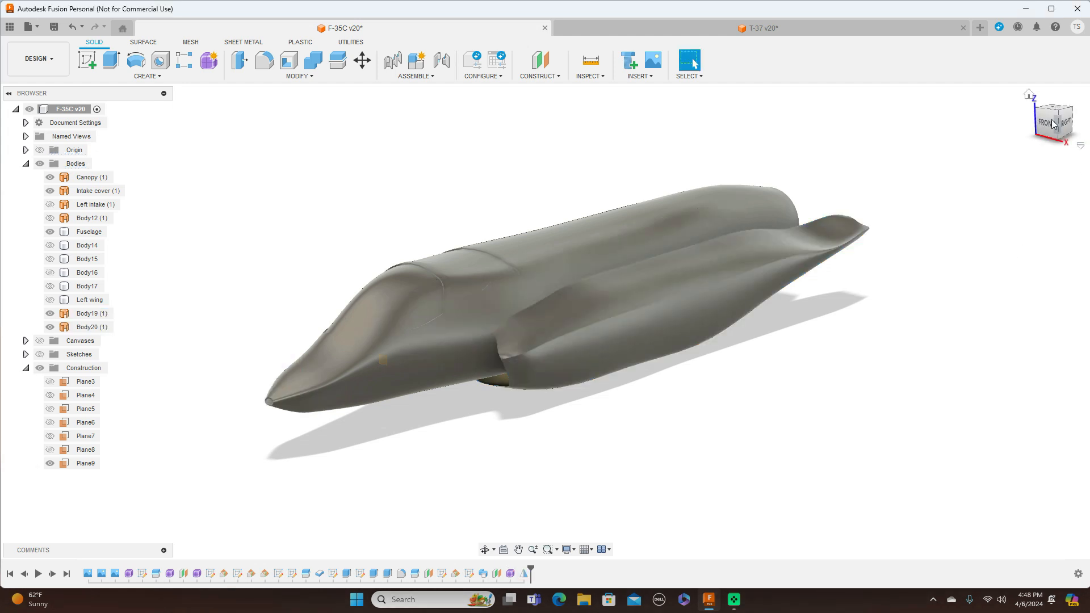
Step: Hide the intake cover and show Body15 inside the opening behind the canopy
mouse_move(1057, 129)
mouse_down()
mouse_move(1085, 119)
mouse_move(1074, 143)
mouse_move(1046, 112)
mouse_move(1064, 144)
mouse_move(1072, 134)
mouse_move(1077, 142)
mouse_move(1079, 113)
mouse_move(1074, 131)
mouse_up()
mouse_move(685, 159)
shift+middle_down()
mouse_move(698, 199)
mouse_move(696, 164)
shift+middle_up()
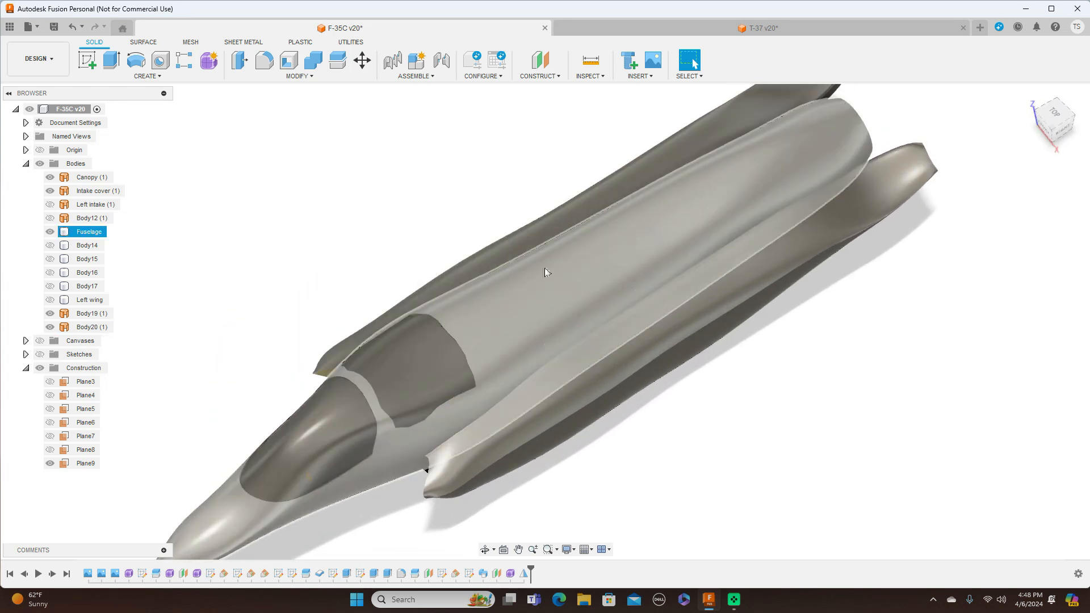
click(50, 191)
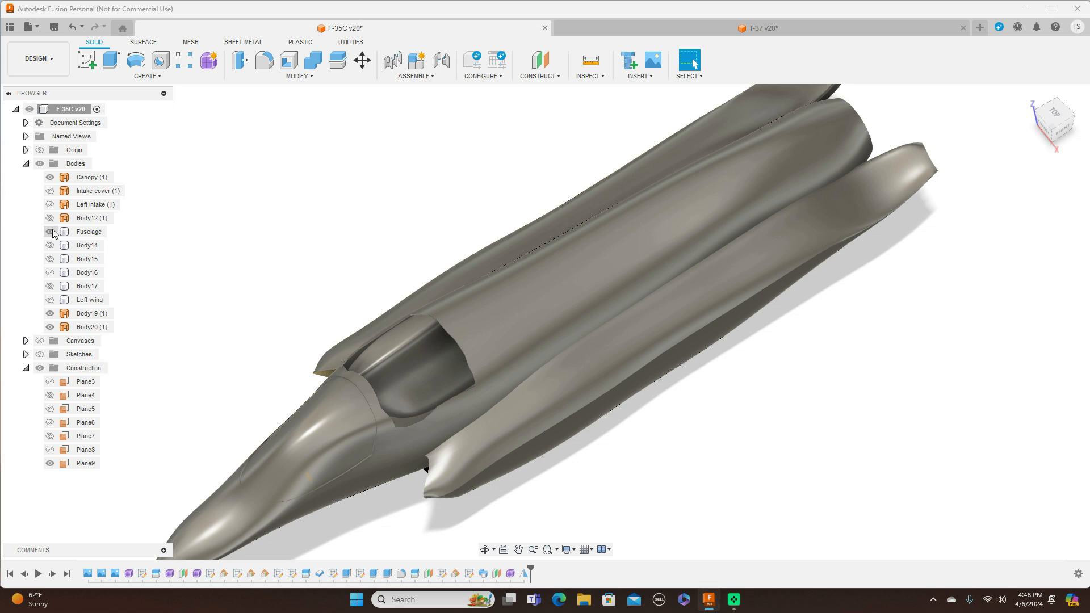
click(50, 259)
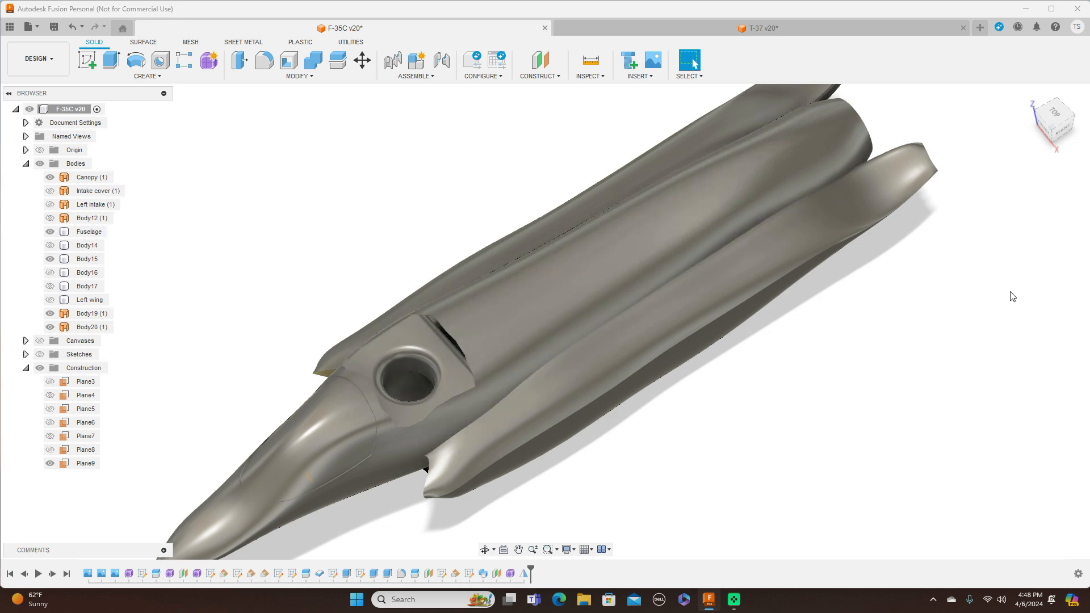
Step: Examine both intakes and their fit against the fuselage from the front, angled front and right side views
mouse_move(1050, 136)
mouse_move(1054, 132)
mouse_down()
mouse_move(1026, 92)
mouse_move(975, 117)
mouse_move(947, 81)
mouse_move(974, 94)
mouse_move(1025, 74)
mouse_move(1069, 108)
mouse_move(1063, 142)
mouse_move(1048, 153)
mouse_up()
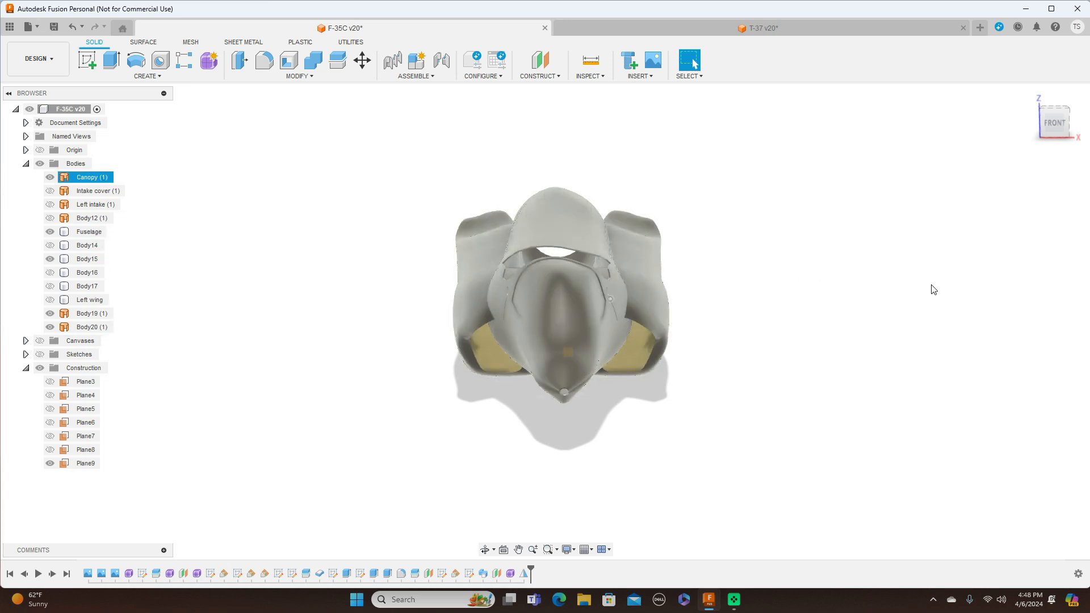
drag(1061, 112, 1062, 103)
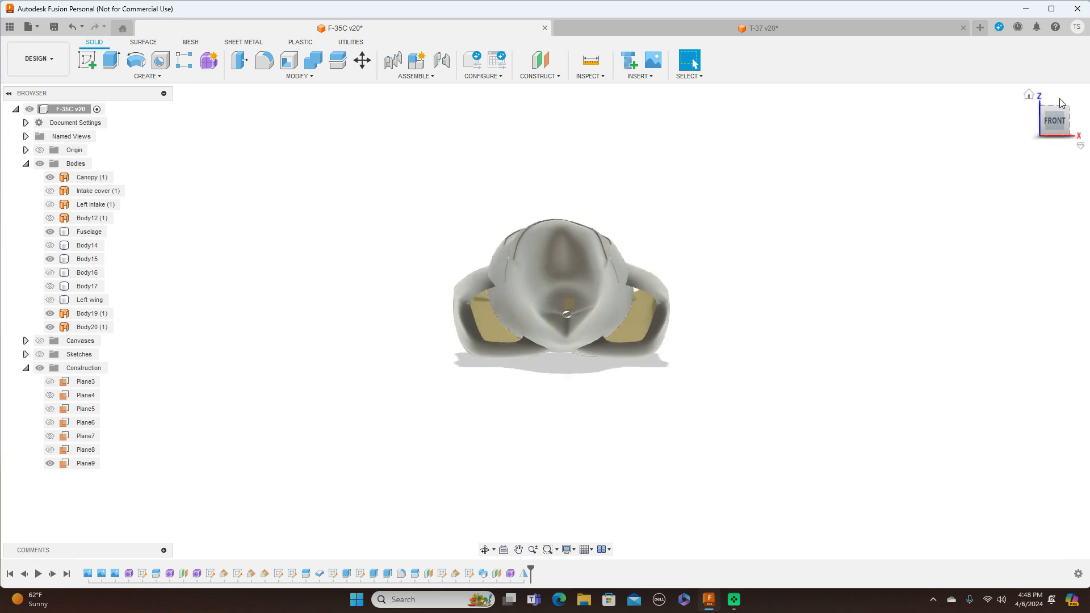
click(1054, 123)
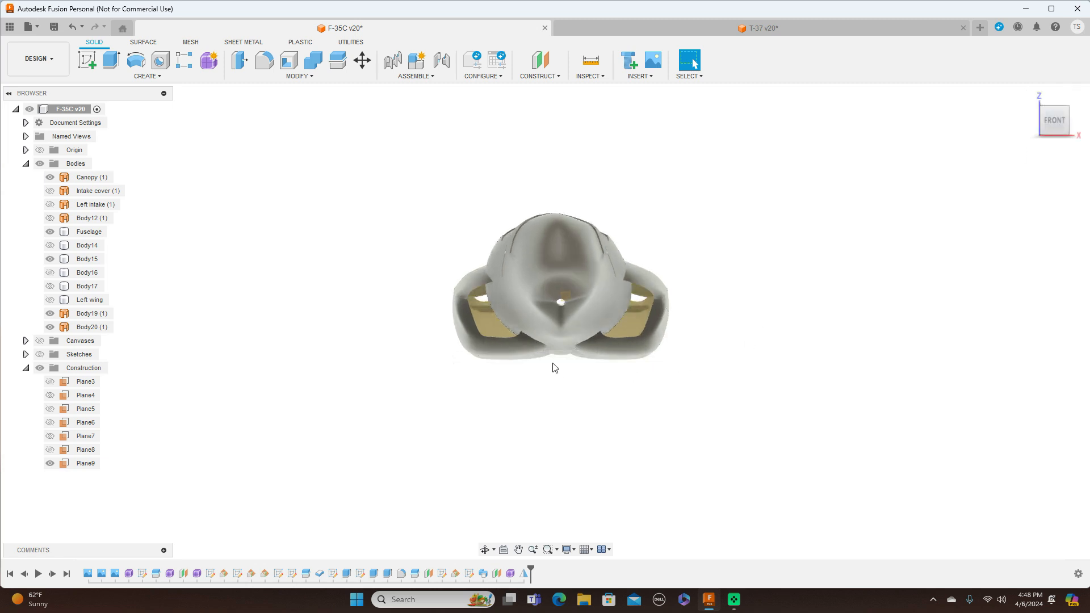
click(513, 361)
click(636, 339)
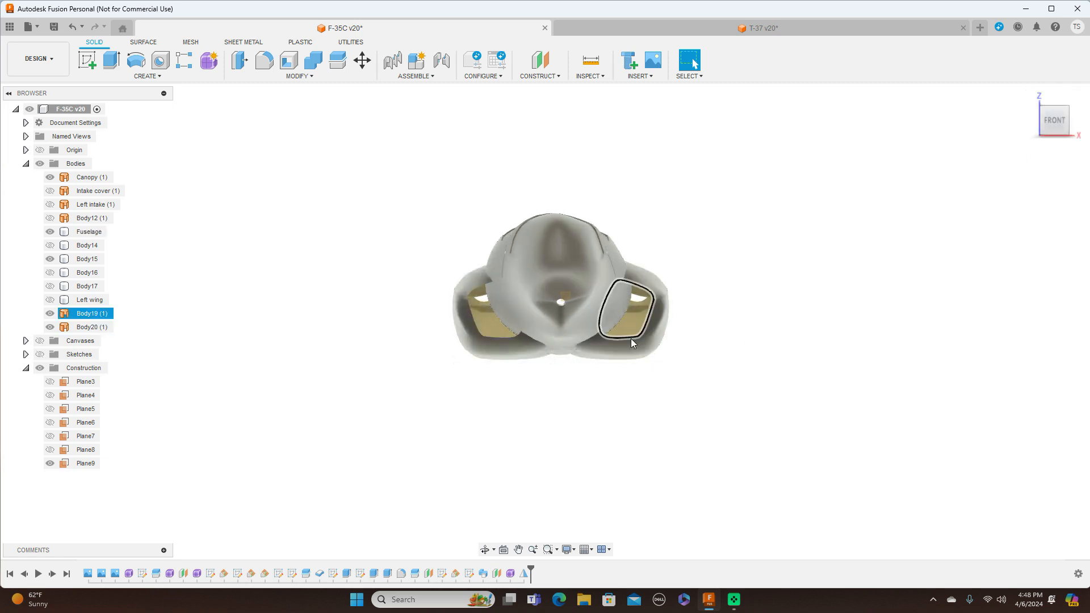
click(571, 359)
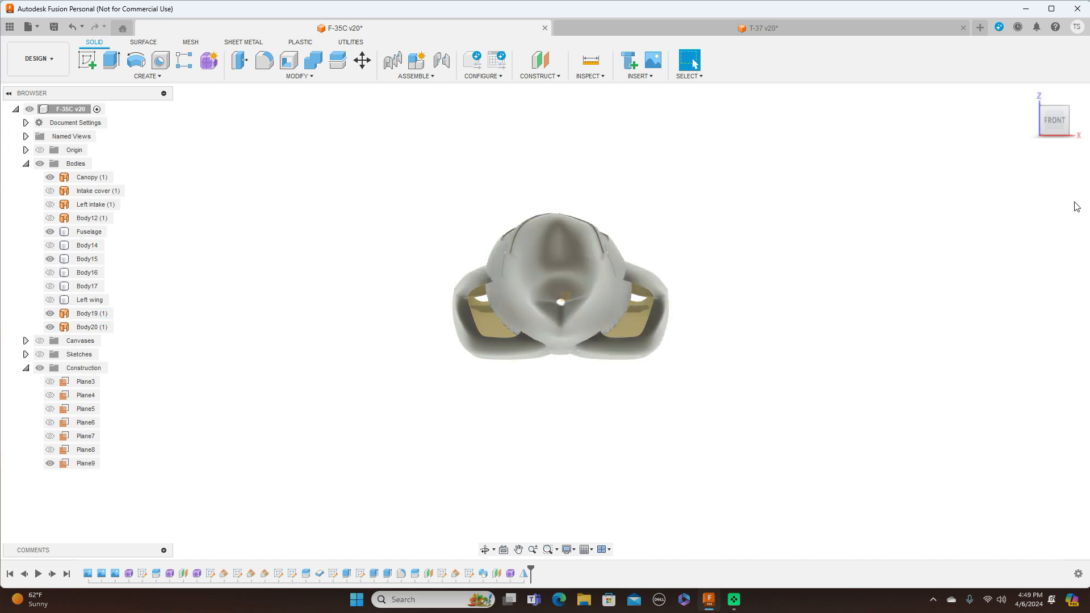
click(1067, 110)
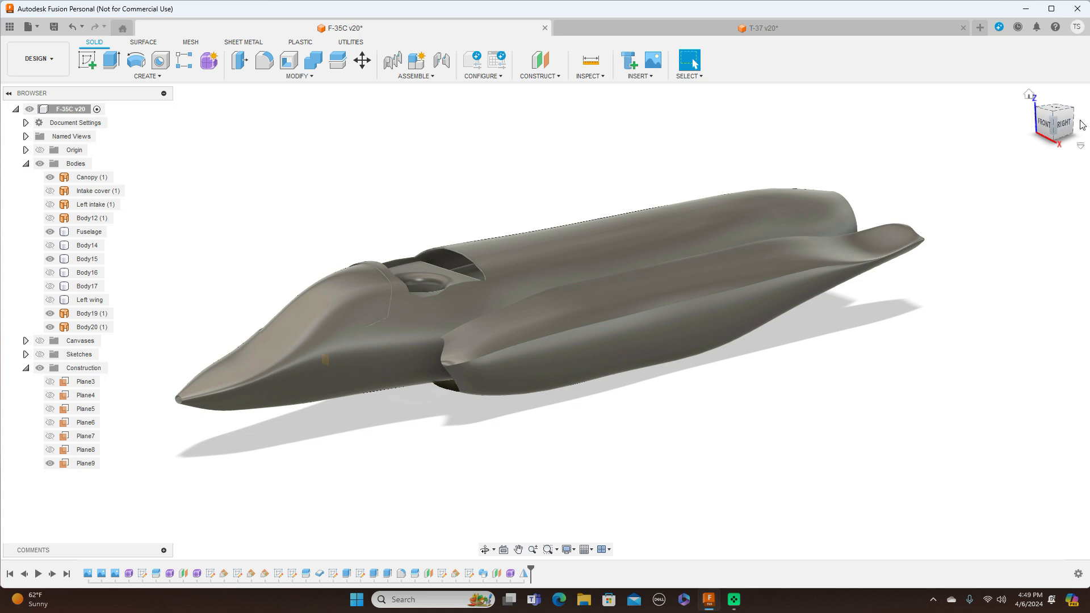
click(1063, 123)
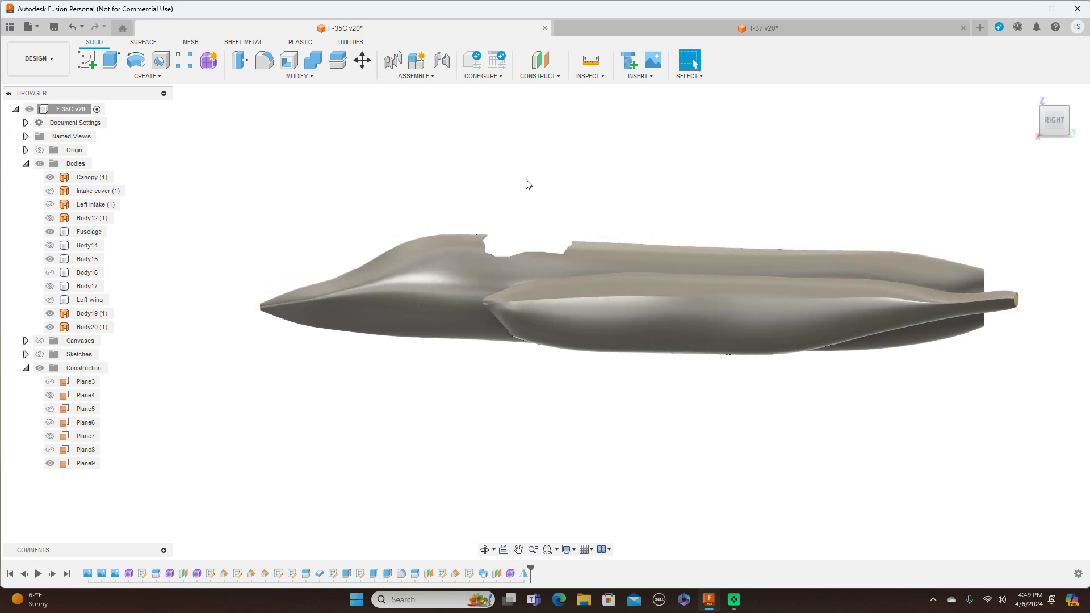
Step: Briefly show the Left intake body for comparison with the new intake, and turn the intake cover back on
click(50, 205)
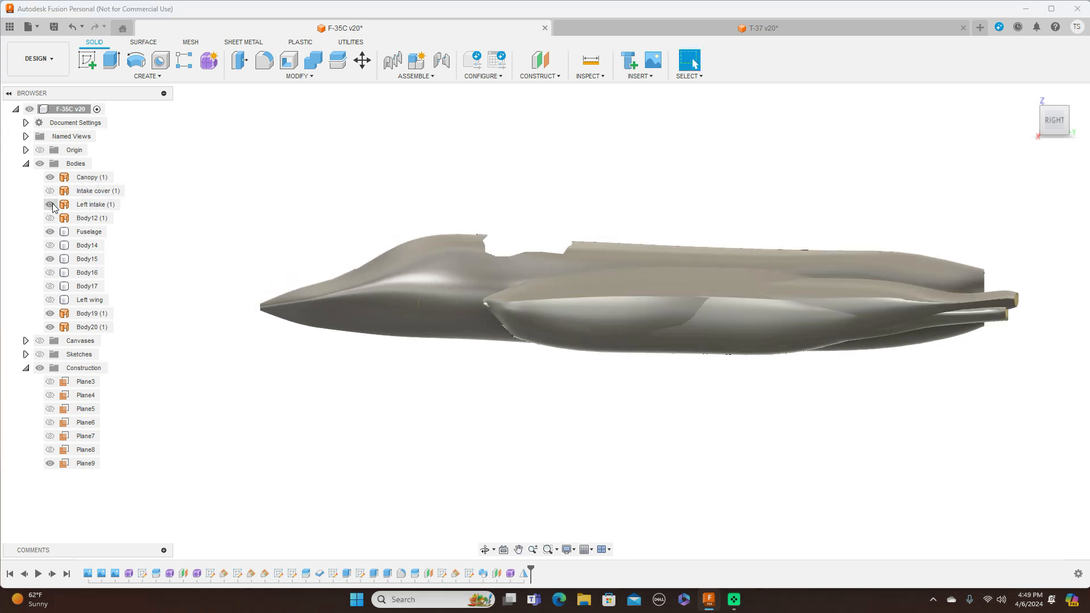
click(50, 205)
click(50, 191)
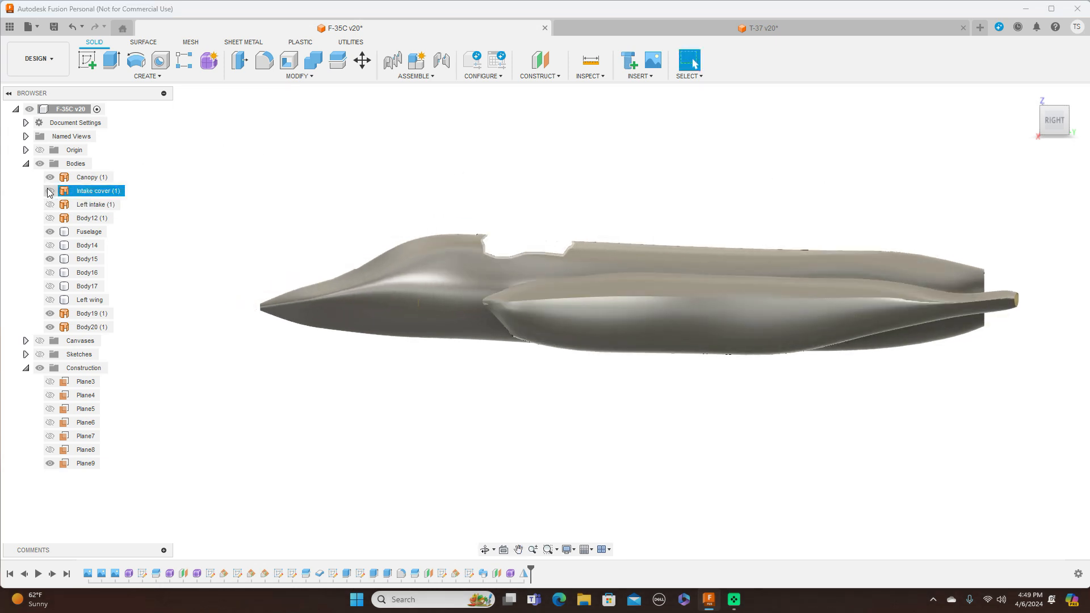
Step: Examine the covered fuselage and both intakes from the front, rear, right side and above
mouse_move(1058, 110)
mouse_down()
mouse_move(1062, 153)
mouse_move(1088, 183)
mouse_up()
mouse_move(1052, 132)
mouse_down()
mouse_move(1073, 84)
mouse_move(1074, 114)
mouse_move(1054, 98)
mouse_move(1010, 126)
mouse_move(1037, 118)
mouse_move(1048, 137)
mouse_move(1058, 113)
mouse_move(1081, 110)
mouse_move(1019, 112)
mouse_move(1024, 95)
mouse_move(1050, 114)
mouse_up()
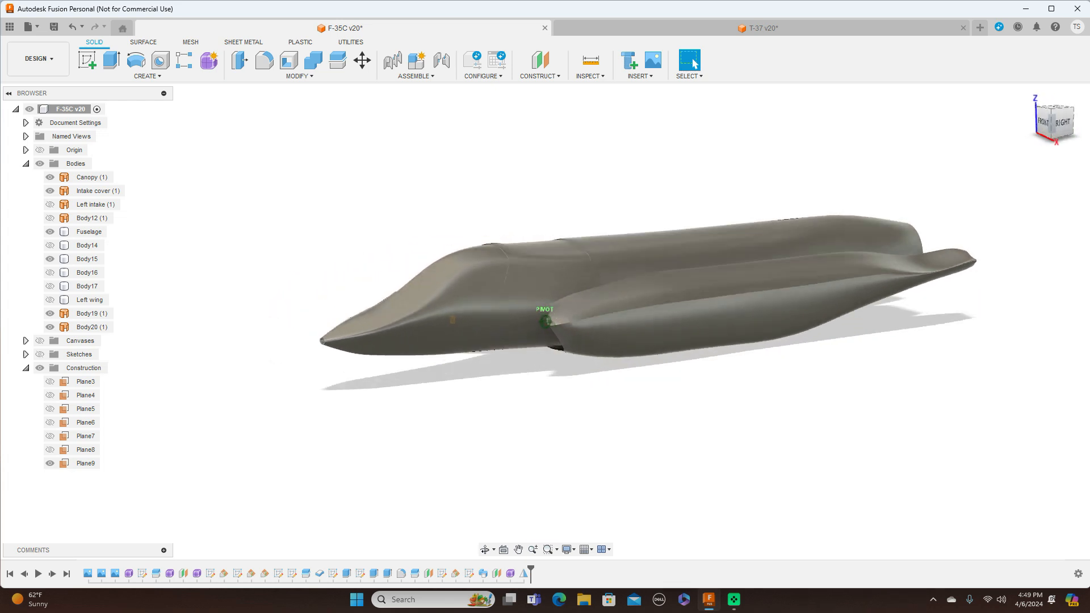
click(1049, 122)
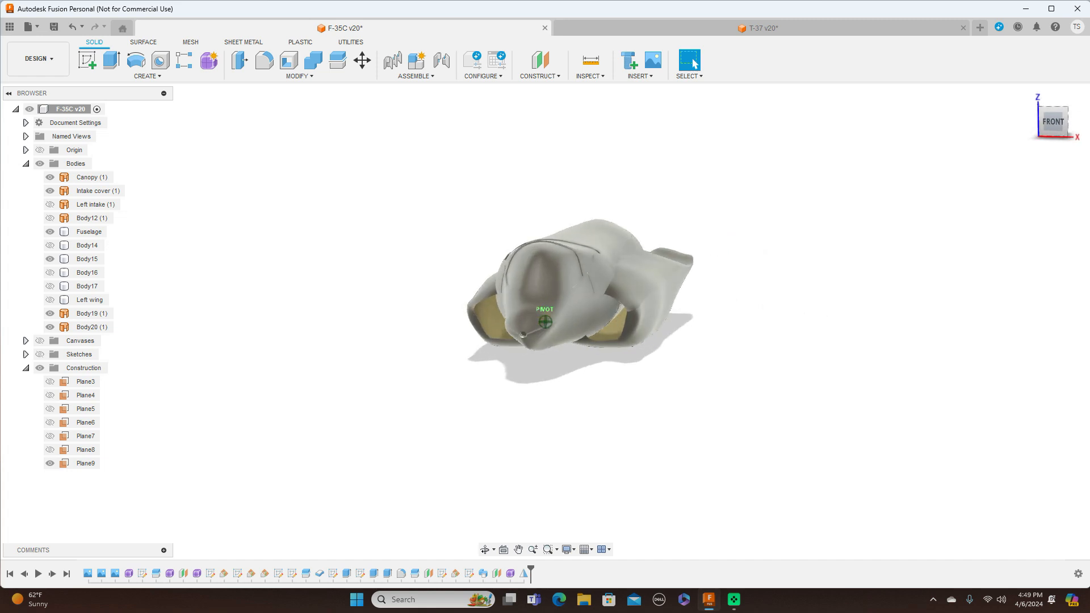
mouse_move(1053, 124)
mouse_down()
mouse_move(1043, 153)
mouse_move(992, 133)
mouse_move(980, 112)
mouse_move(1050, 138)
mouse_up()
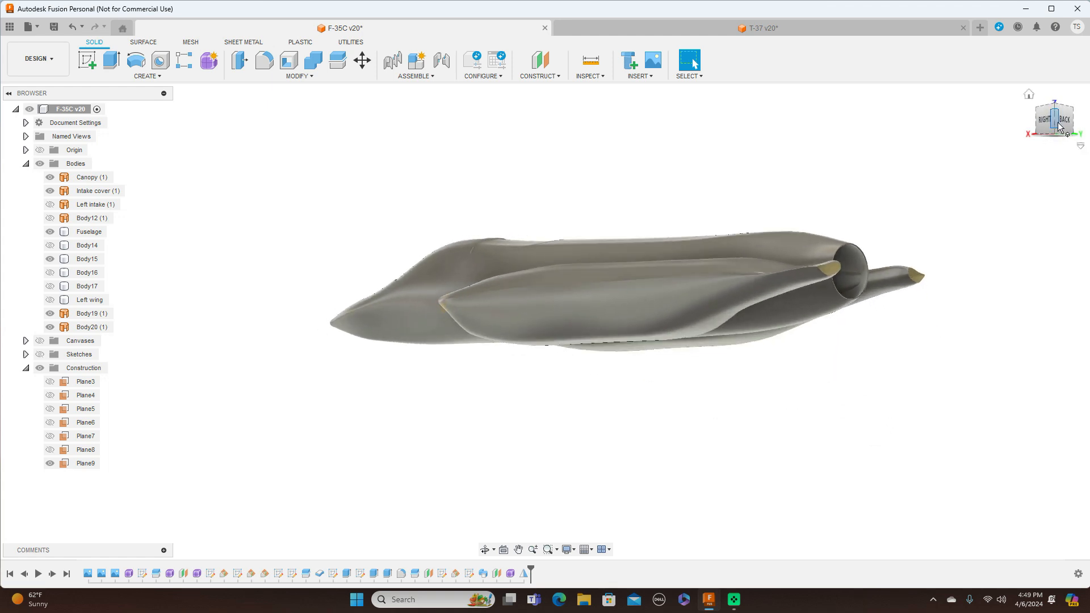
mouse_move(1057, 108)
mouse_down()
mouse_move(1084, 132)
mouse_move(1047, 128)
mouse_move(1072, 101)
mouse_up()
click(770, 308)
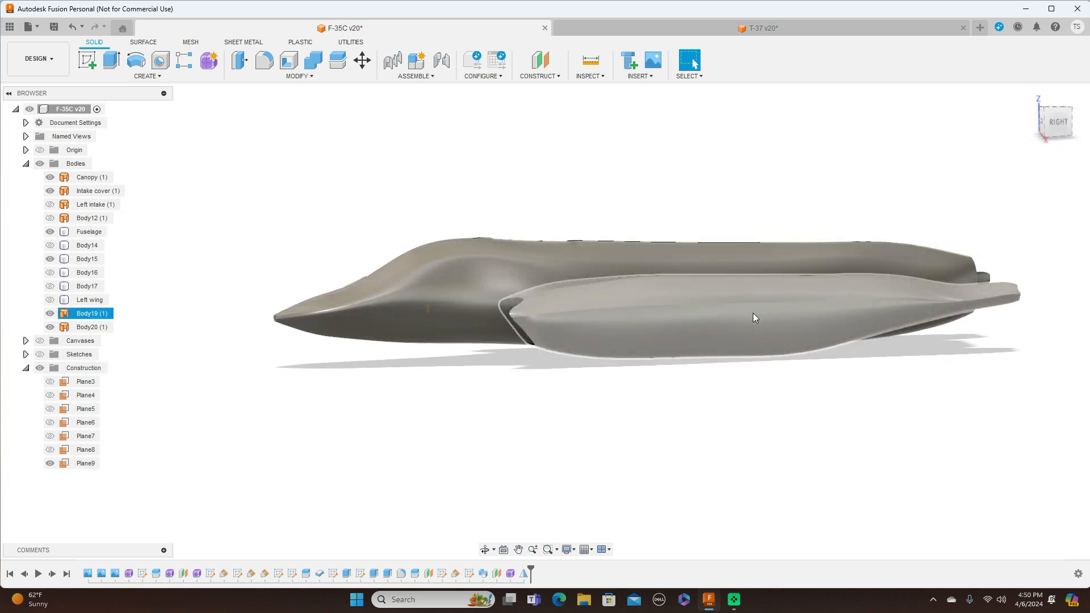
click(938, 268)
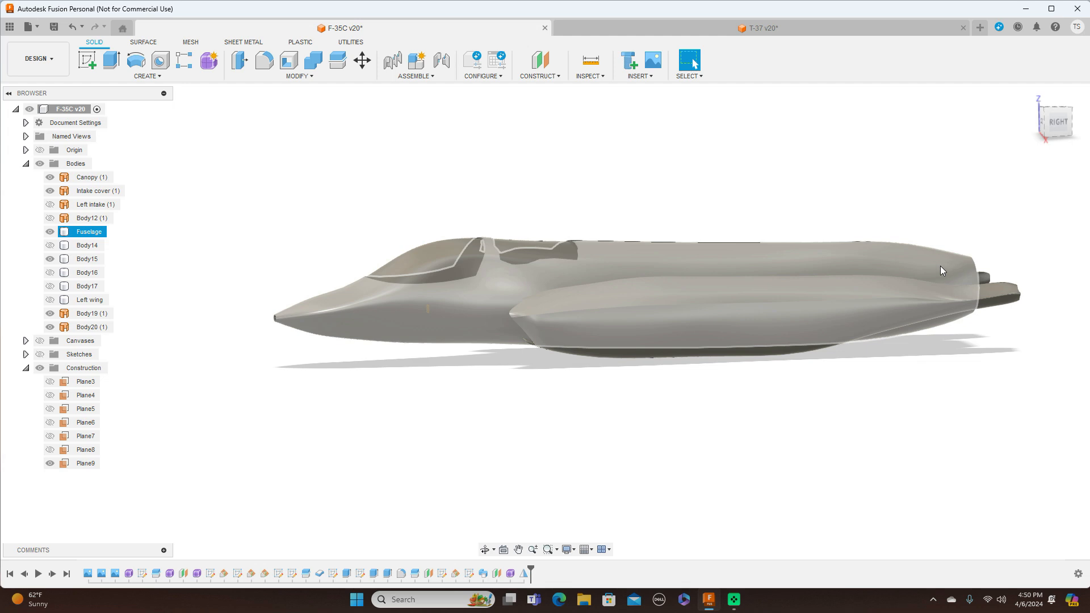
click(977, 234)
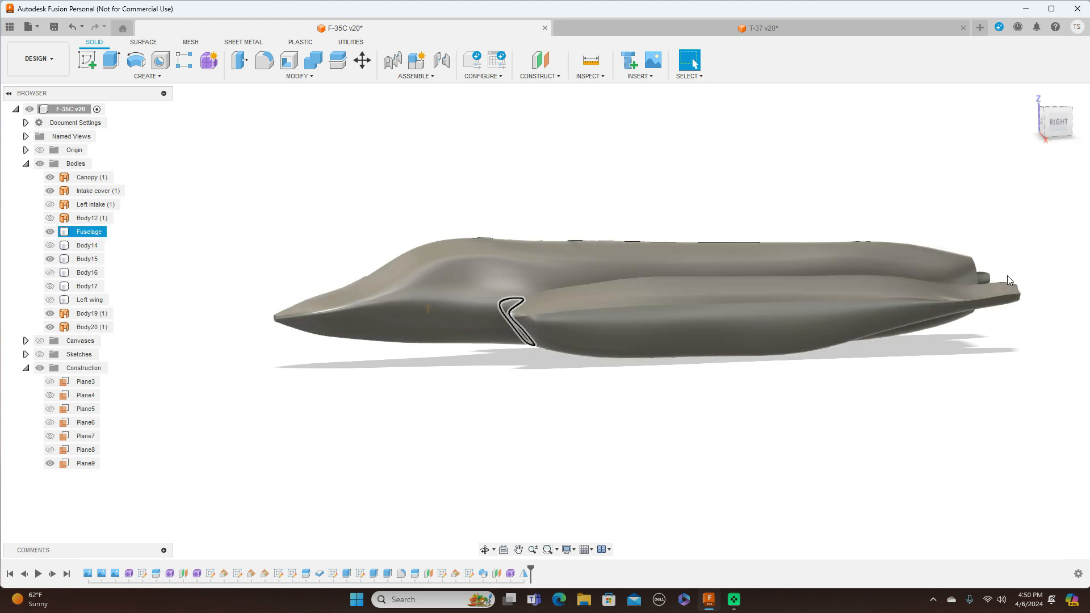
click(1059, 123)
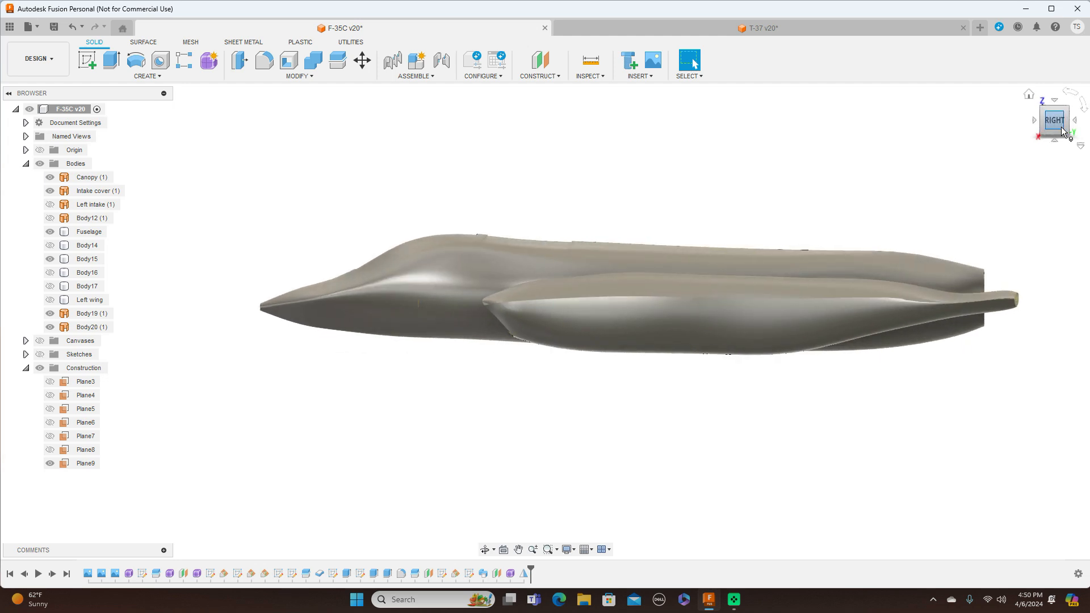
click(1053, 111)
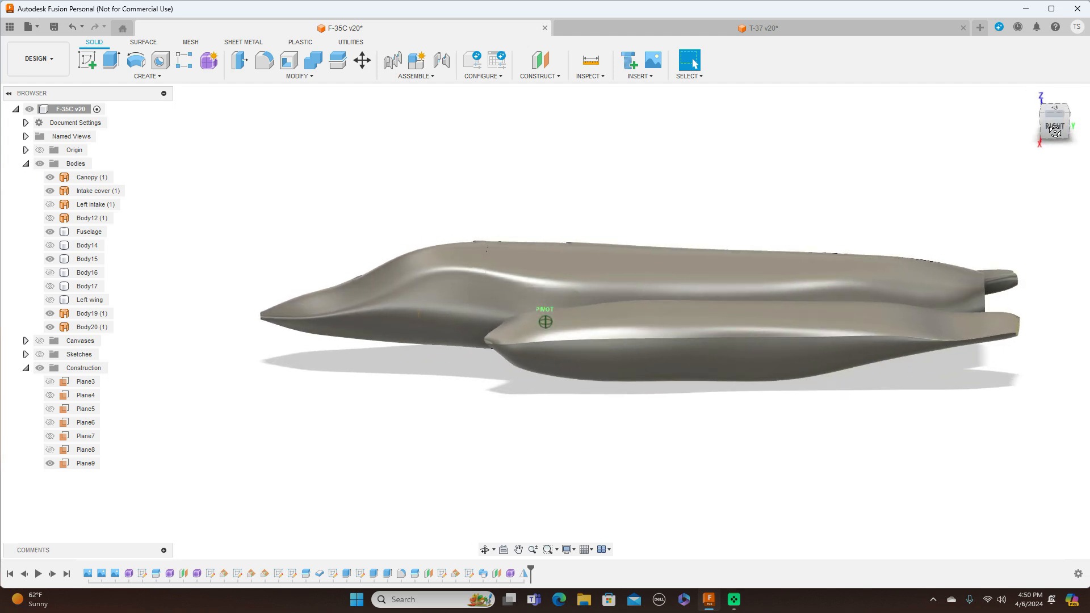
shift+middle_drag(624, 320, 667, 220)
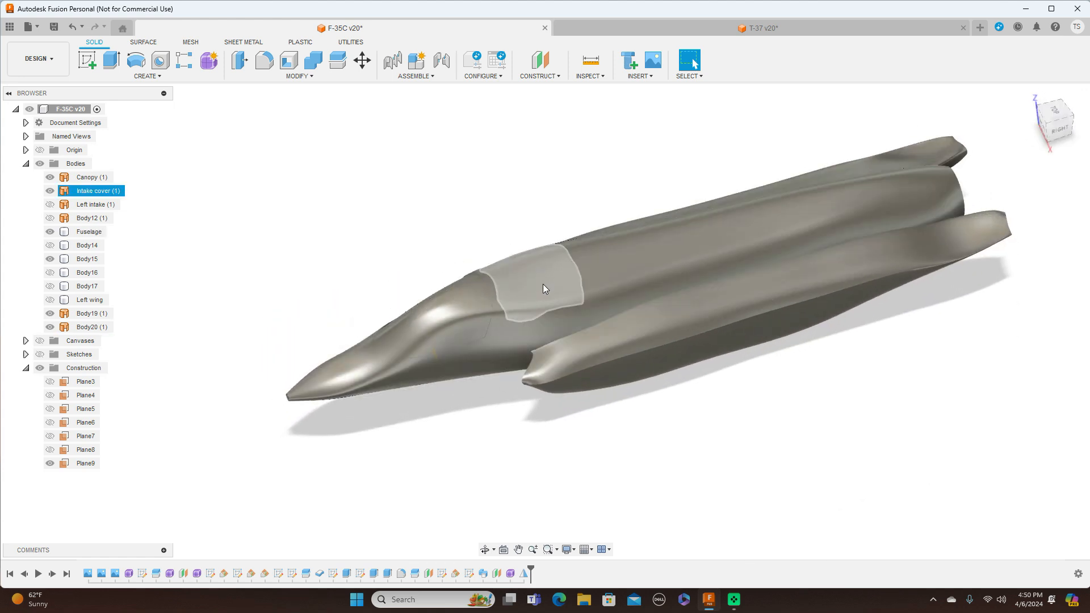
Step: Hide the intake cover and display the sketches and the Left intake body in the right side view
click(49, 191)
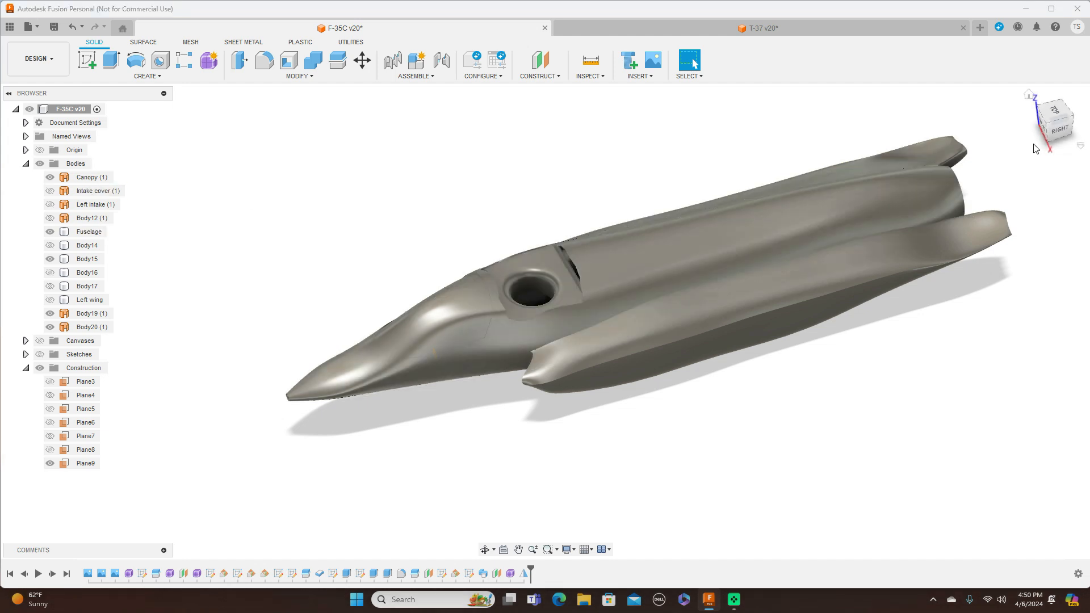
click(1059, 128)
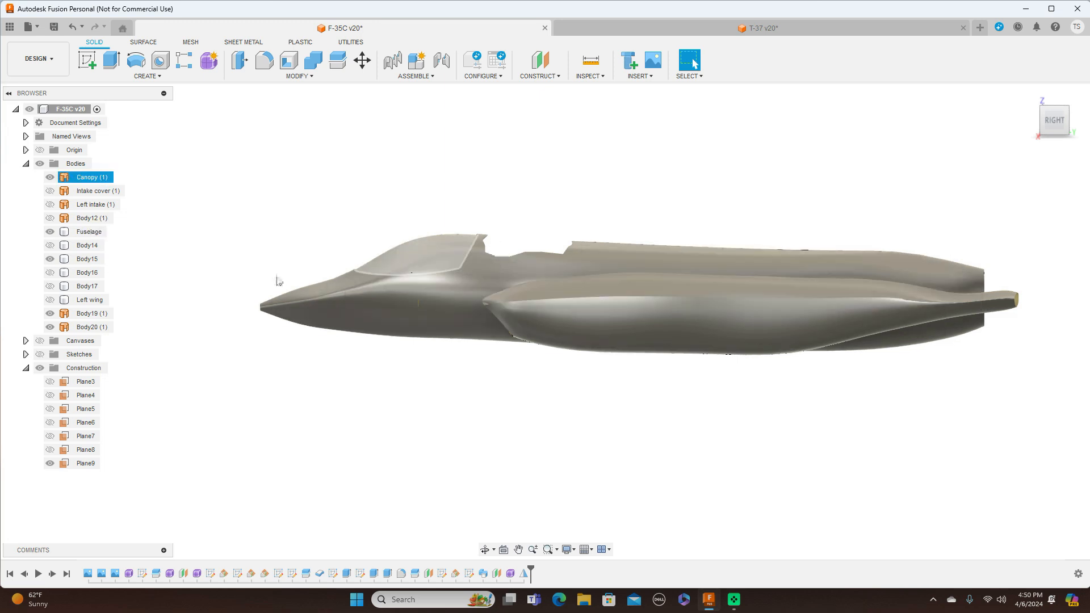
click(40, 354)
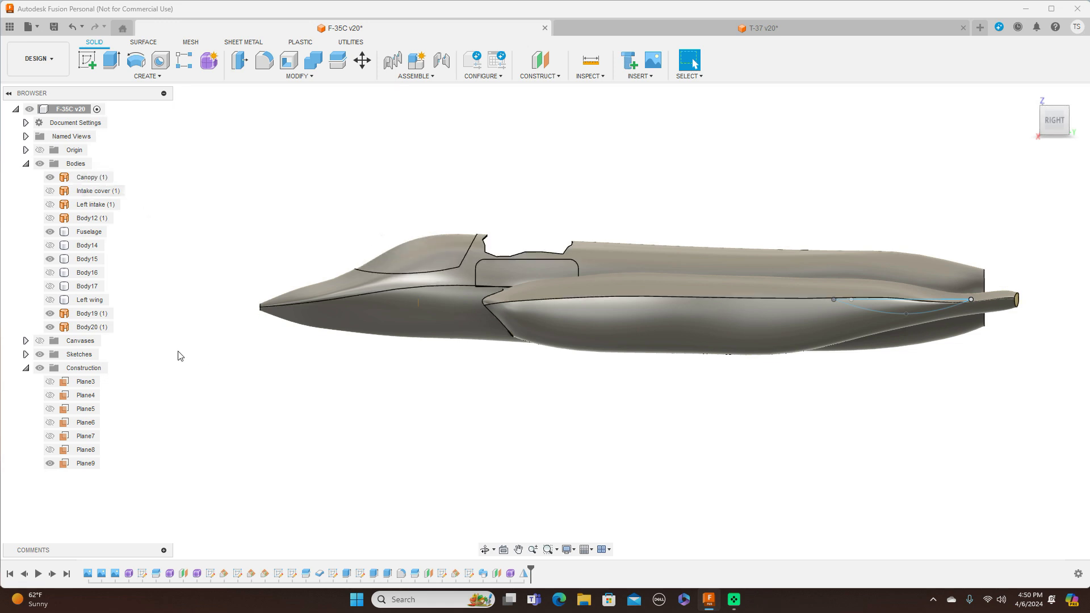
click(50, 204)
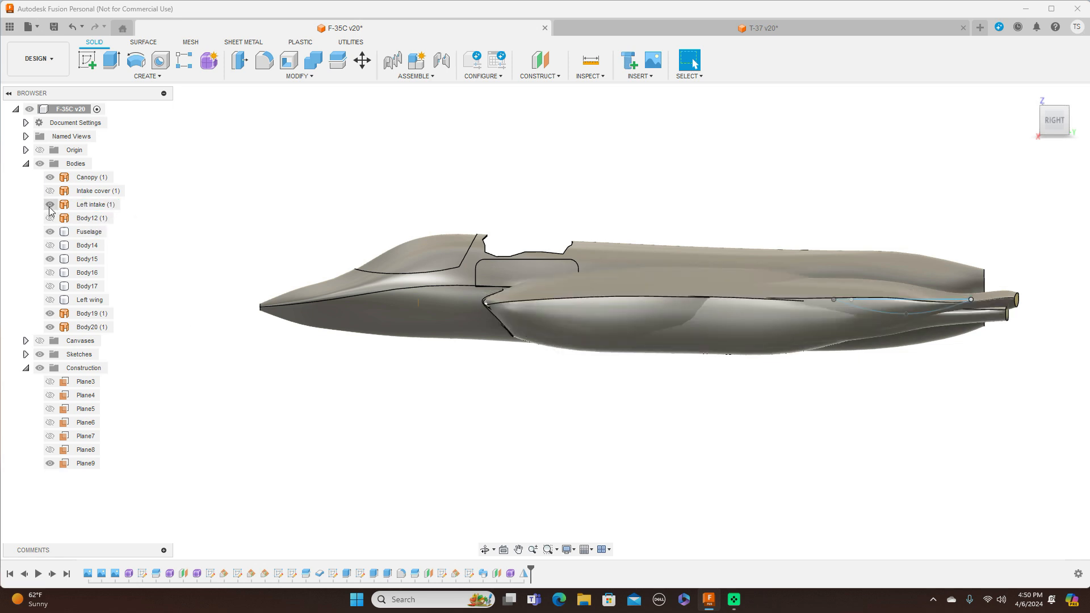
Step: Show the intake cover to compare its outline with the sketch beneath it, hide it again and view the aircraft from above
click(50, 191)
scroll(366, 193, up, 2)
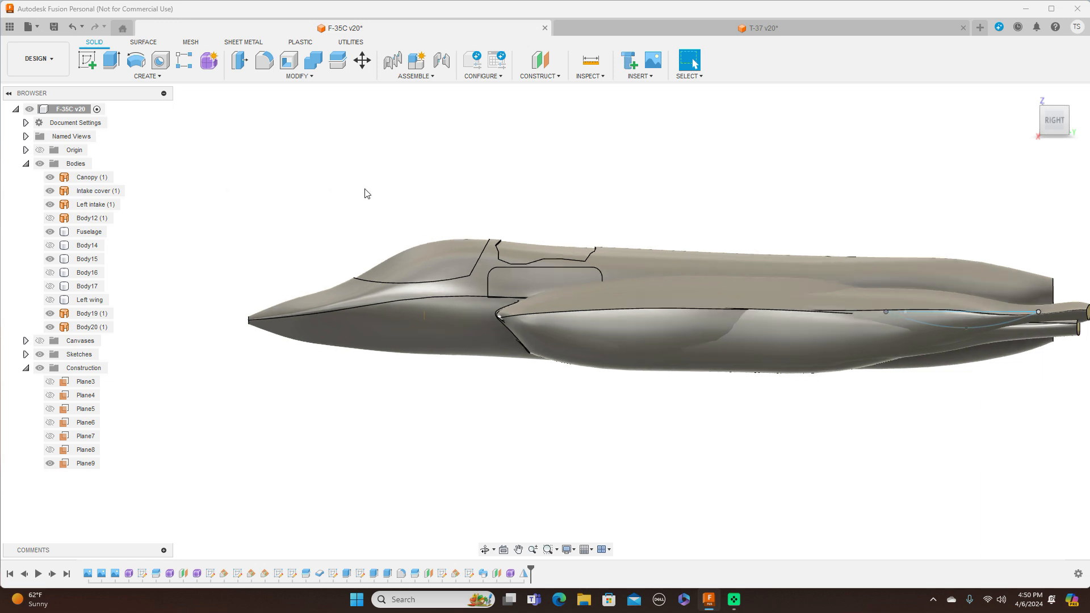
click(497, 273)
click(538, 256)
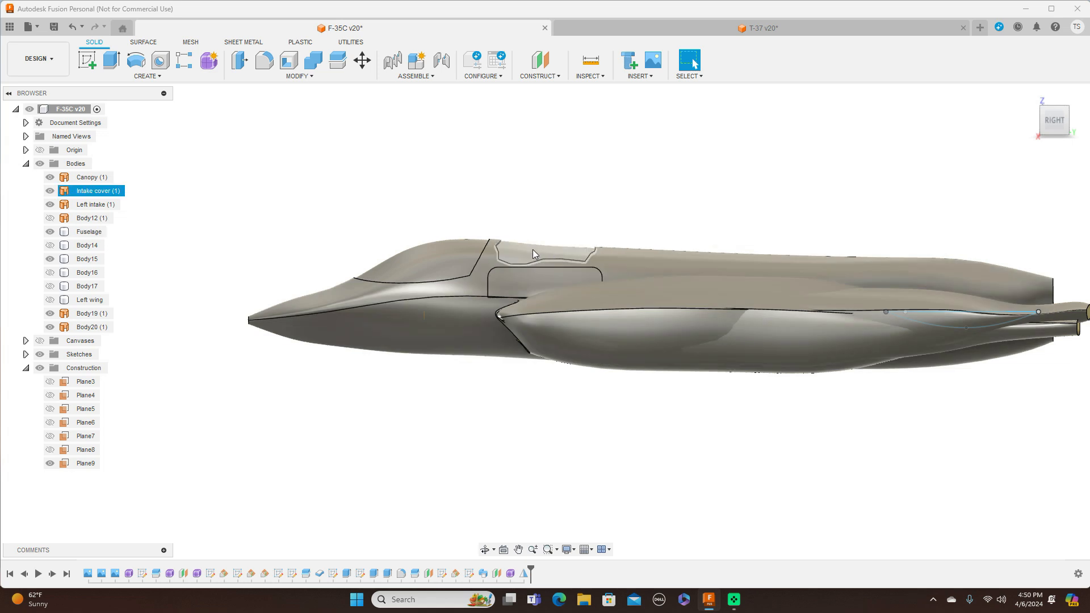
click(50, 191)
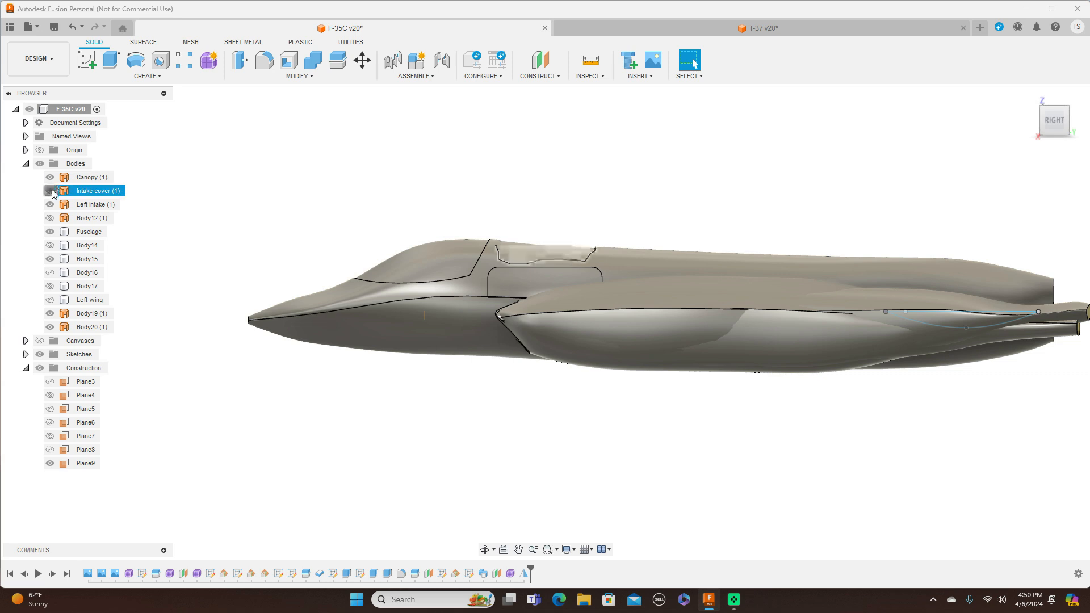
click(1050, 111)
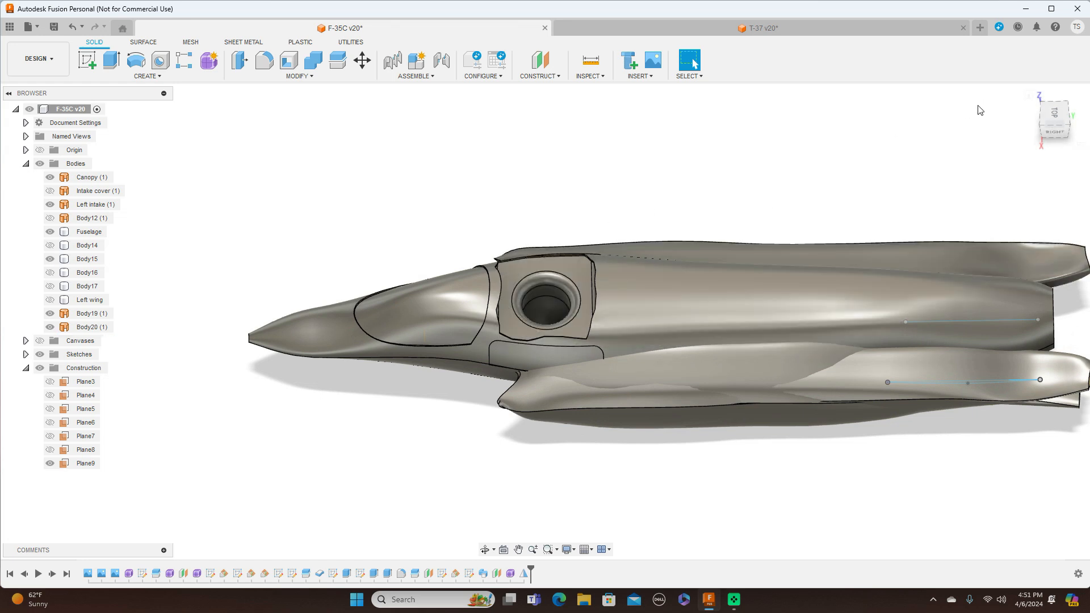
middle_drag(893, 174, 804, 189)
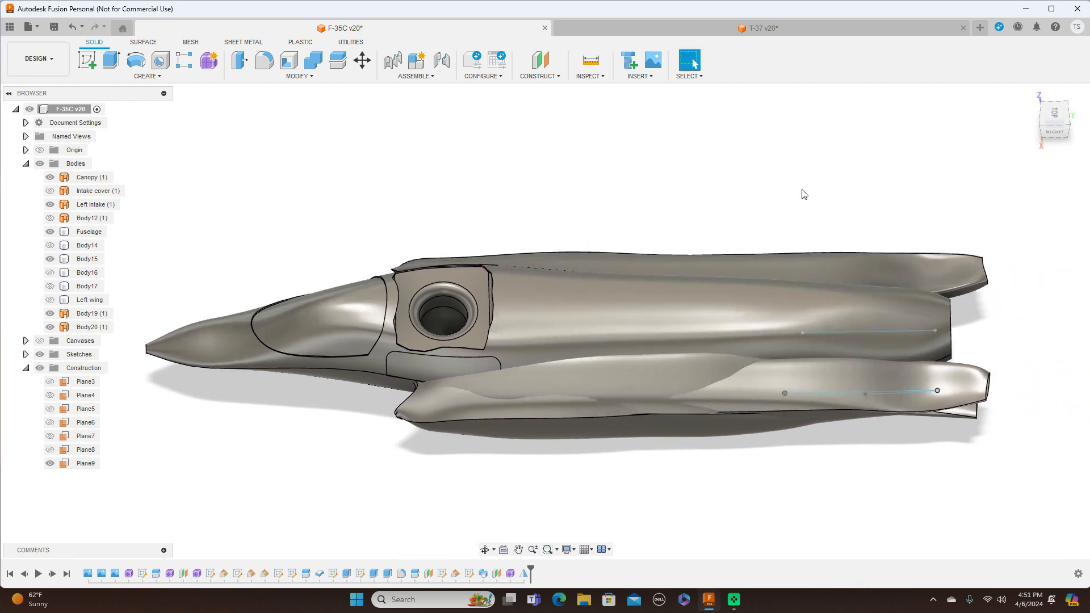
Step: Examine how the uncovered intakes and tail booms sit against the fuselage from the front, obliquely above and the right side
drag(1046, 114, 1072, 79)
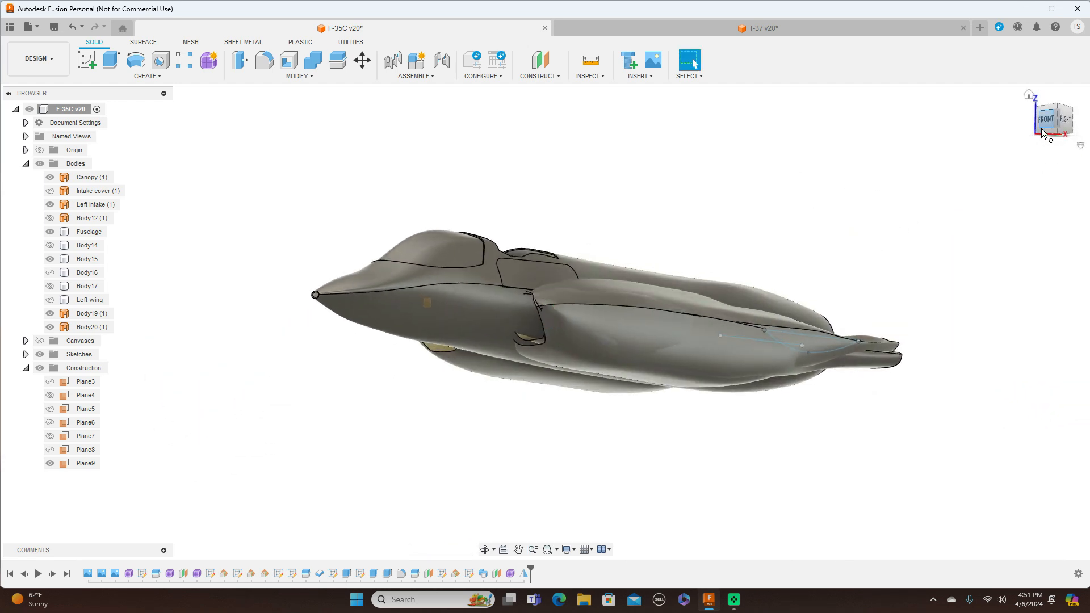
click(1055, 121)
mouse_move(1055, 121)
mouse_down()
mouse_move(1054, 132)
mouse_move(1050, 115)
mouse_up()
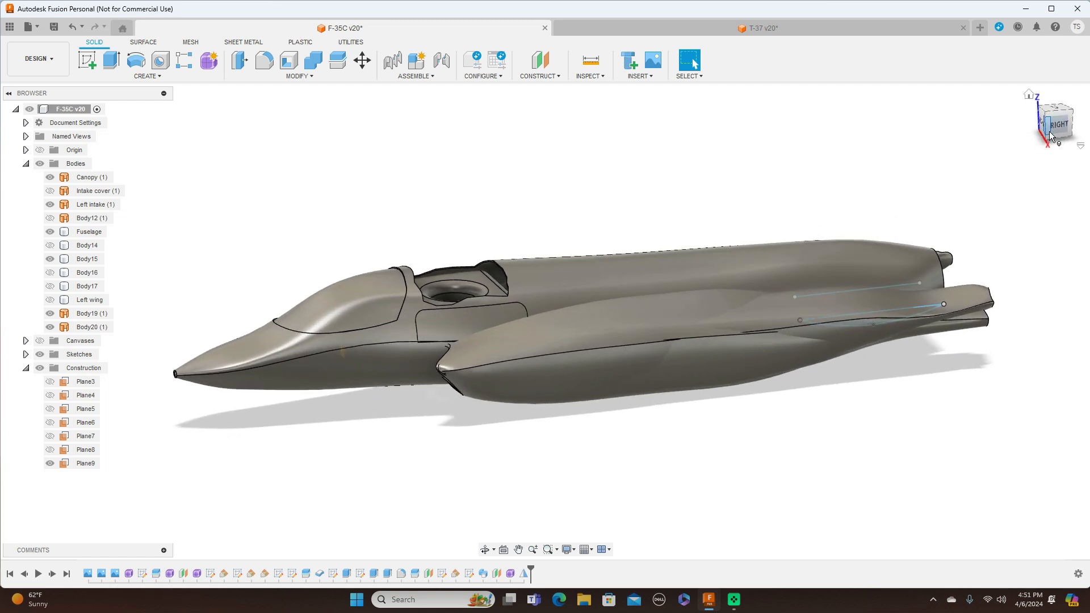
mouse_move(1049, 113)
mouse_down()
mouse_move(1032, 102)
mouse_move(1030, 124)
mouse_move(1049, 129)
mouse_move(1043, 116)
mouse_move(1089, 102)
mouse_move(1087, 140)
mouse_move(1049, 114)
mouse_up()
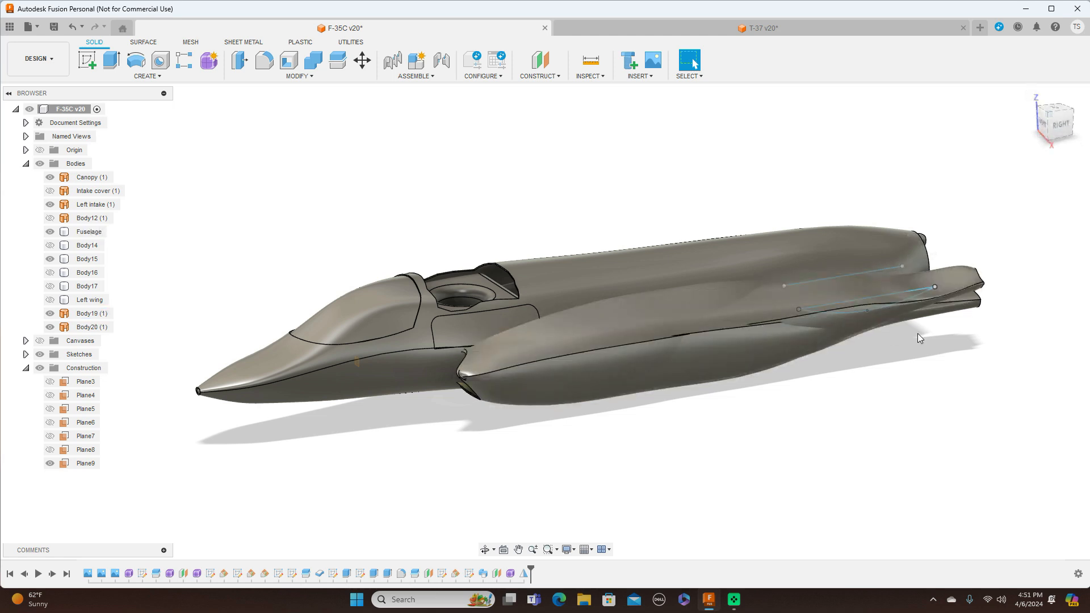
click(1059, 118)
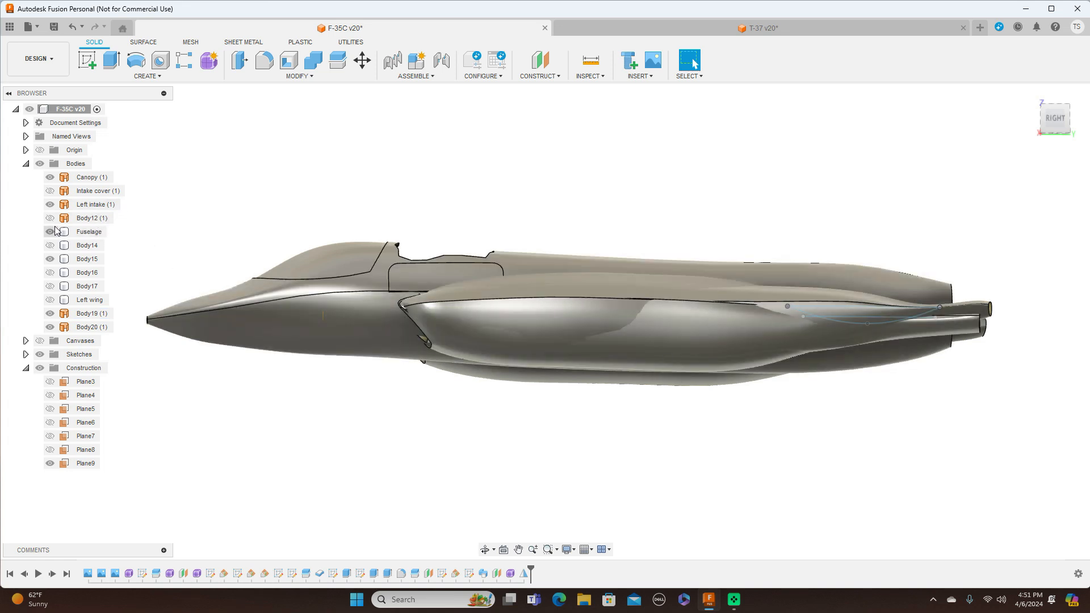
Step: Toggle Body19 to compare it with the Left intake, leave it hidden, and examine the remaining intake from the right and above
click(54, 315)
click(52, 314)
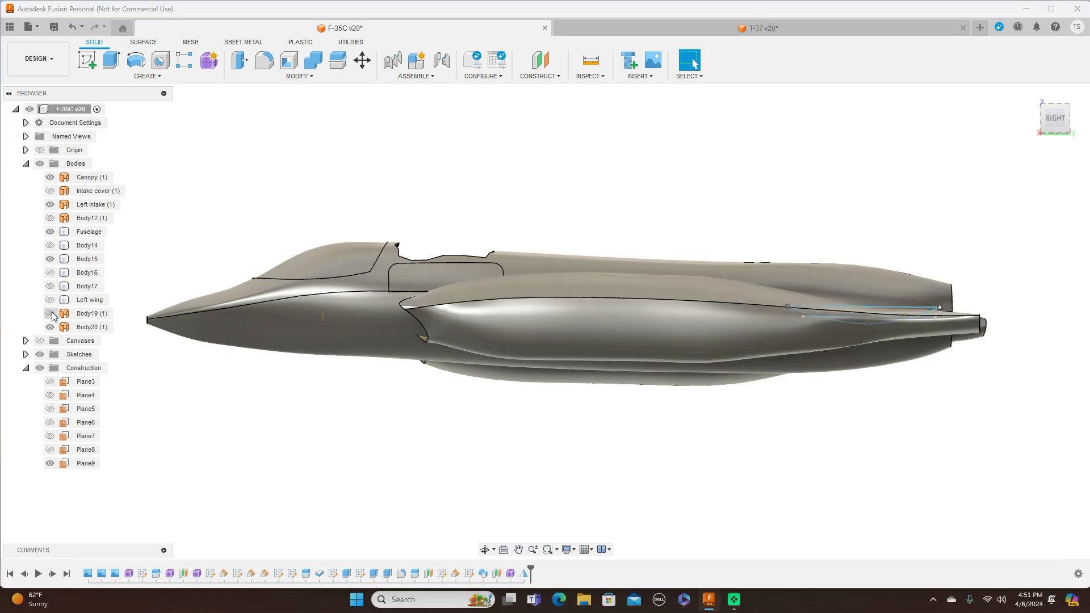
click(53, 315)
click(52, 315)
click(1055, 121)
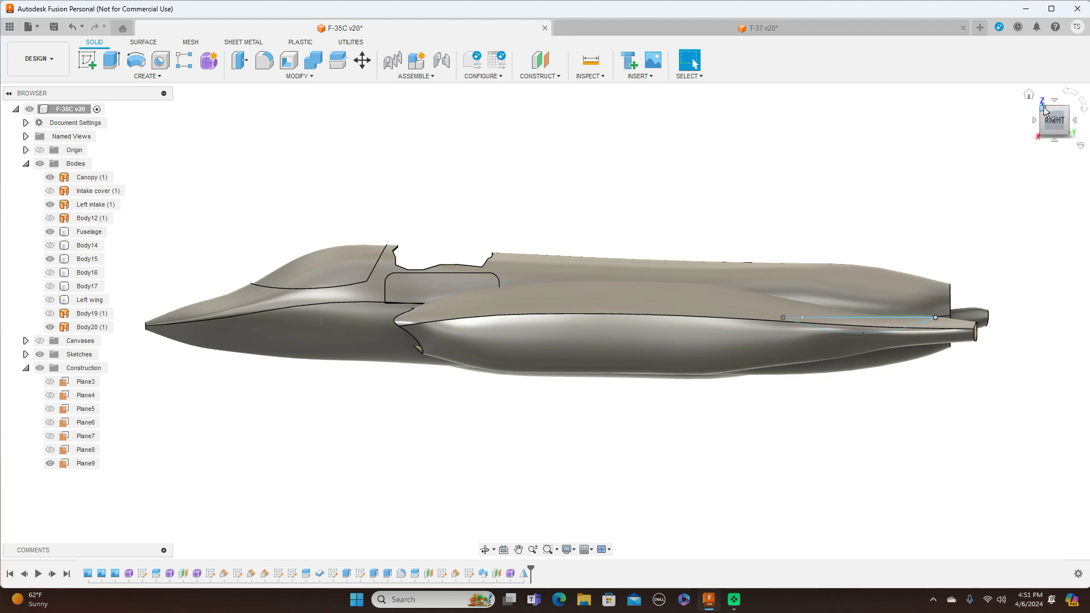
drag(1043, 106, 1049, 119)
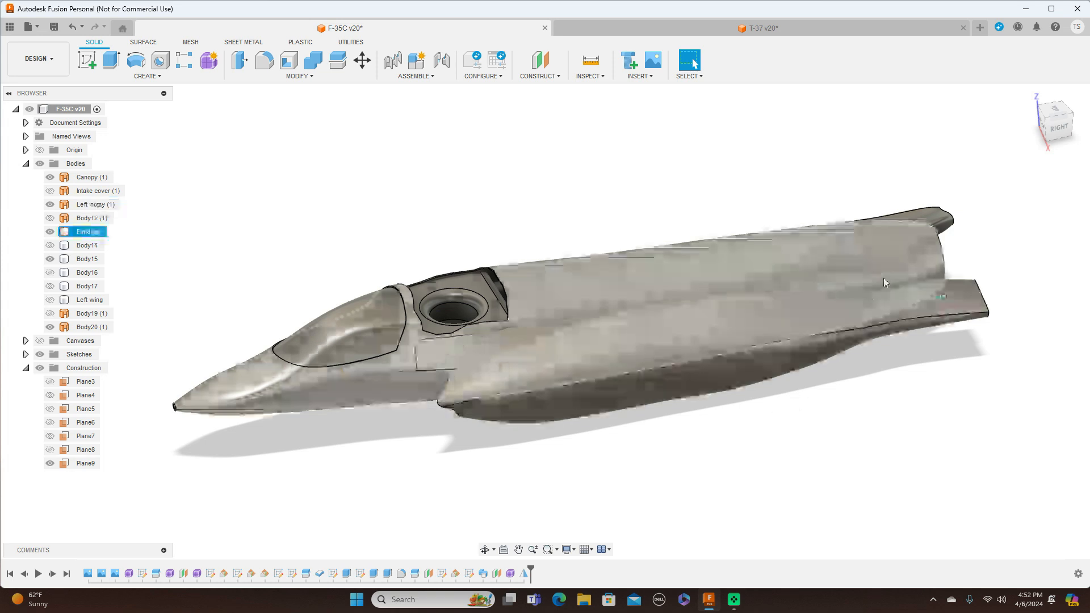
click(1060, 129)
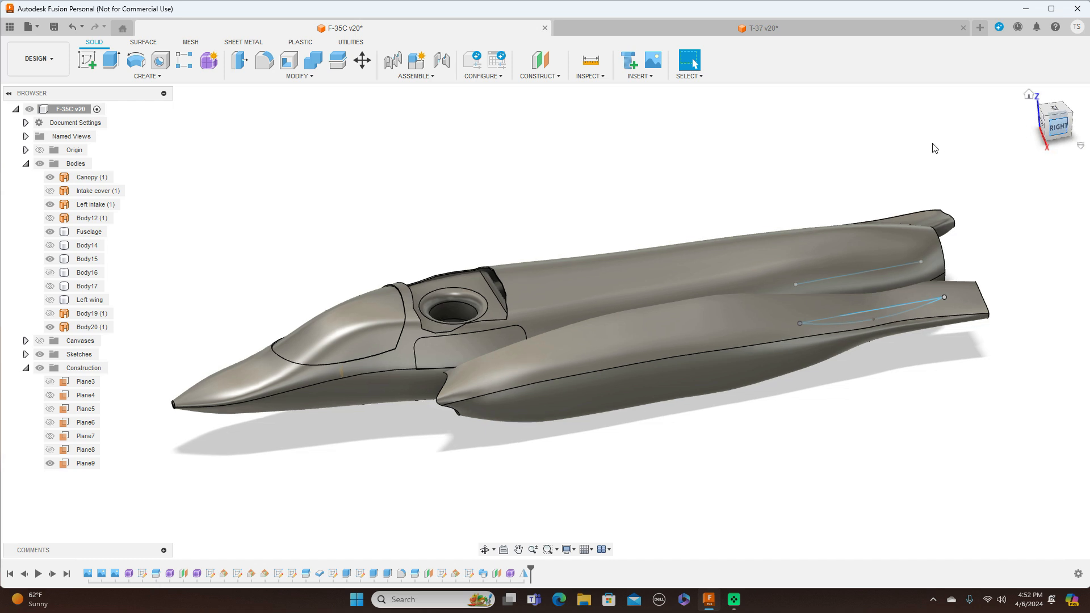